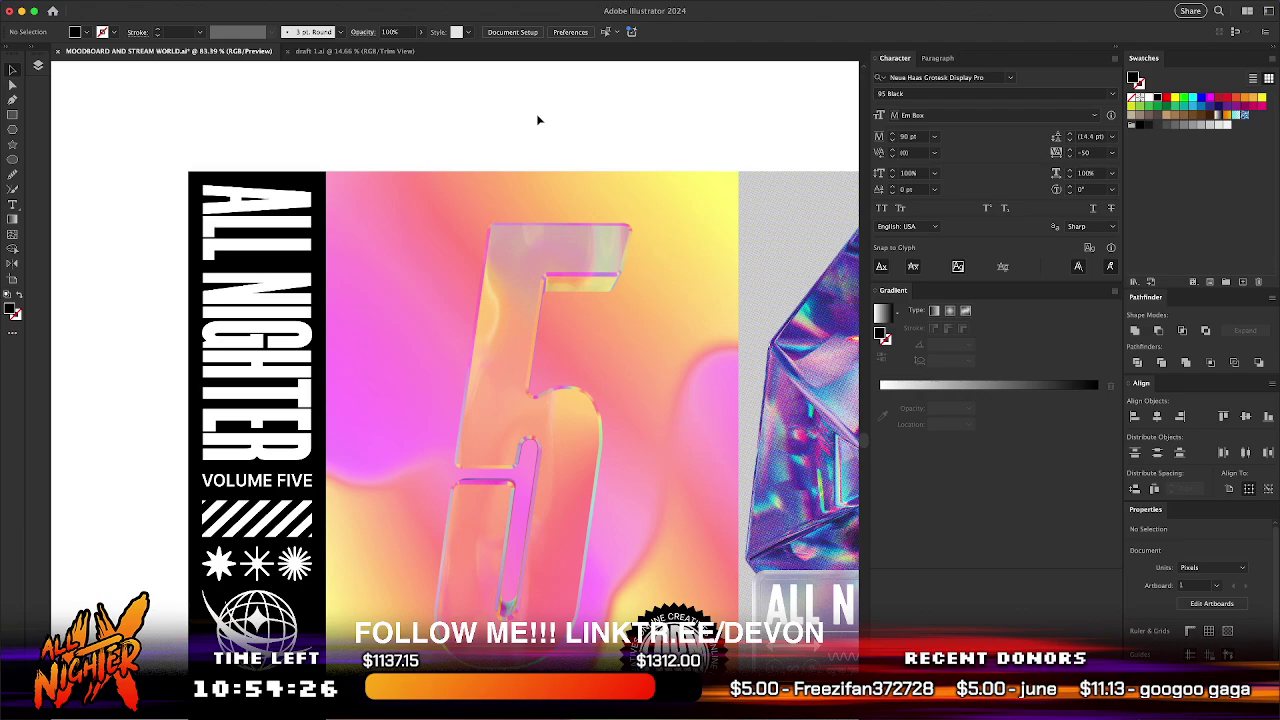
- Examine the volume 6 crystal cover and the XI emblem in its lower information band up close
{"action": "scroll", "coordinate": [530, 140], "scroll_direction": "right", "scroll_amount": 10}
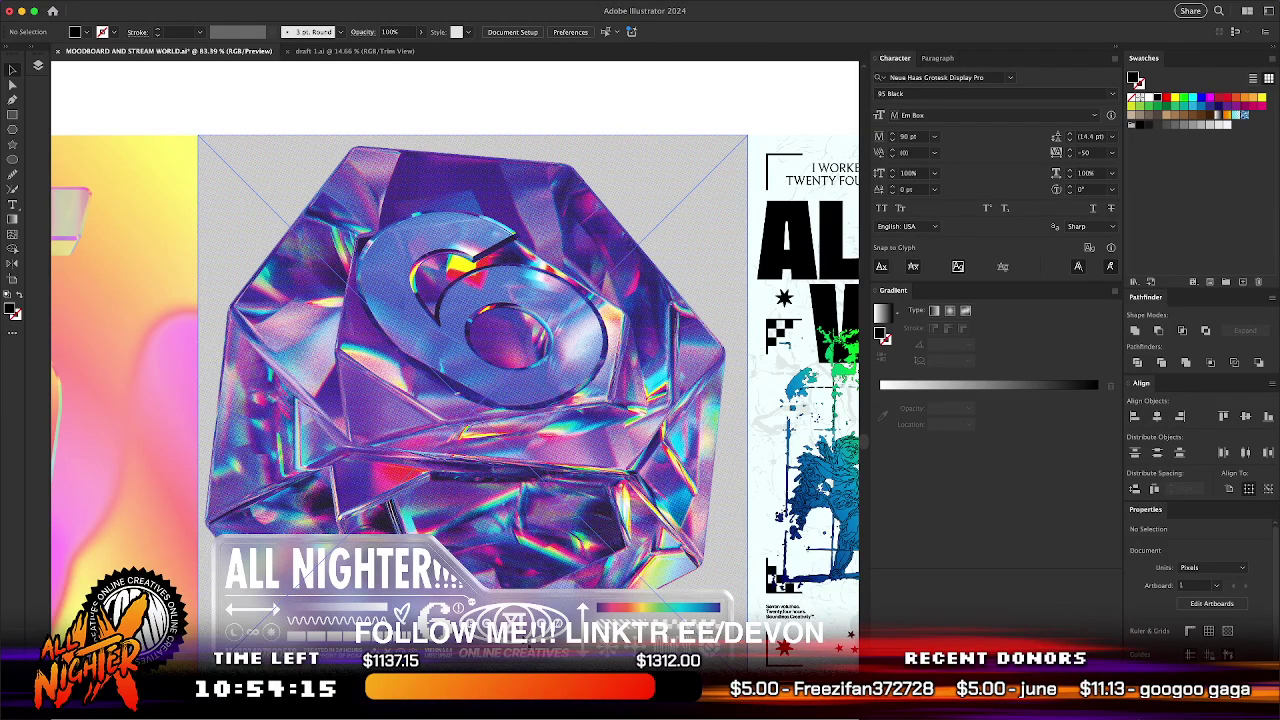
{"action": "scroll", "coordinate": [525, 640], "scroll_direction": "up", "scroll_amount": 10}
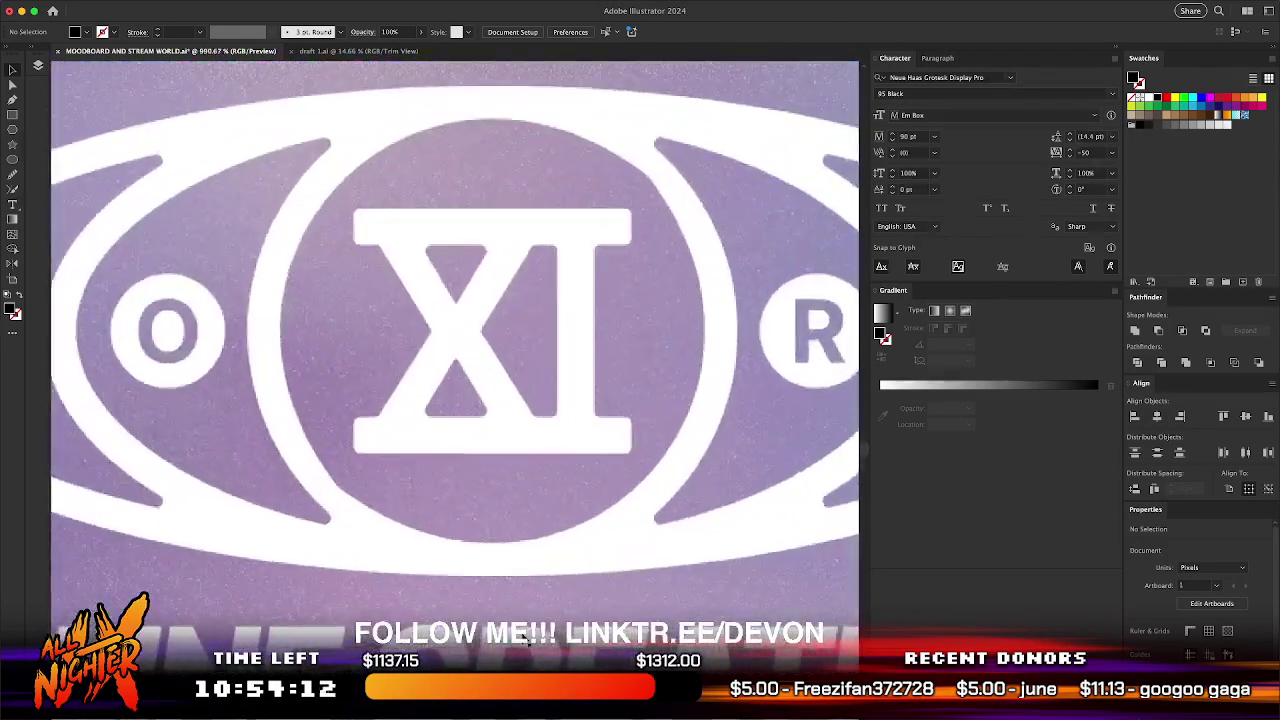
{"action": "scroll", "coordinate": [525, 640], "scroll_direction": "up", "scroll_amount": 2}
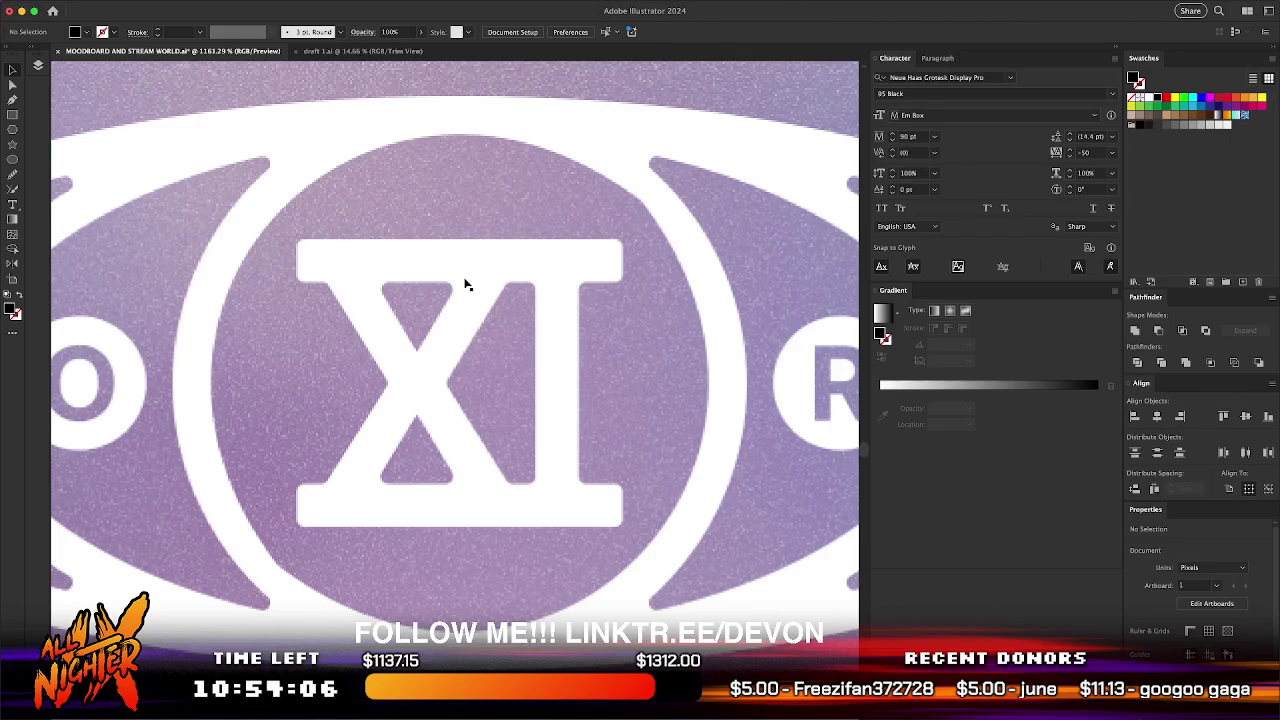
{"action": "scroll", "coordinate": [465, 285], "scroll_direction": "down", "scroll_amount": 3}
{"action": "scroll", "coordinate": [465, 285], "scroll_direction": "down", "scroll_amount": 3}
{"action": "scroll", "coordinate": [465, 285], "scroll_direction": "up", "scroll_amount": 5}
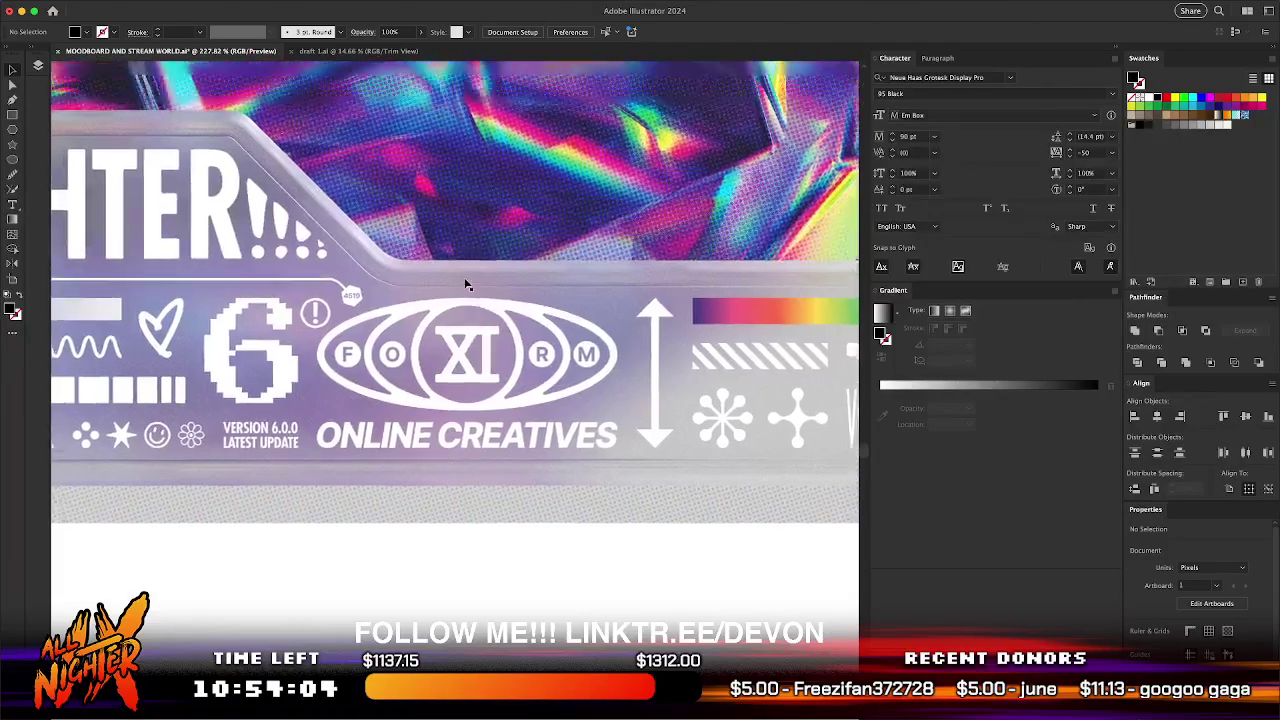
{"action": "scroll", "coordinate": [465, 285], "scroll_direction": "left", "scroll_amount": 2}
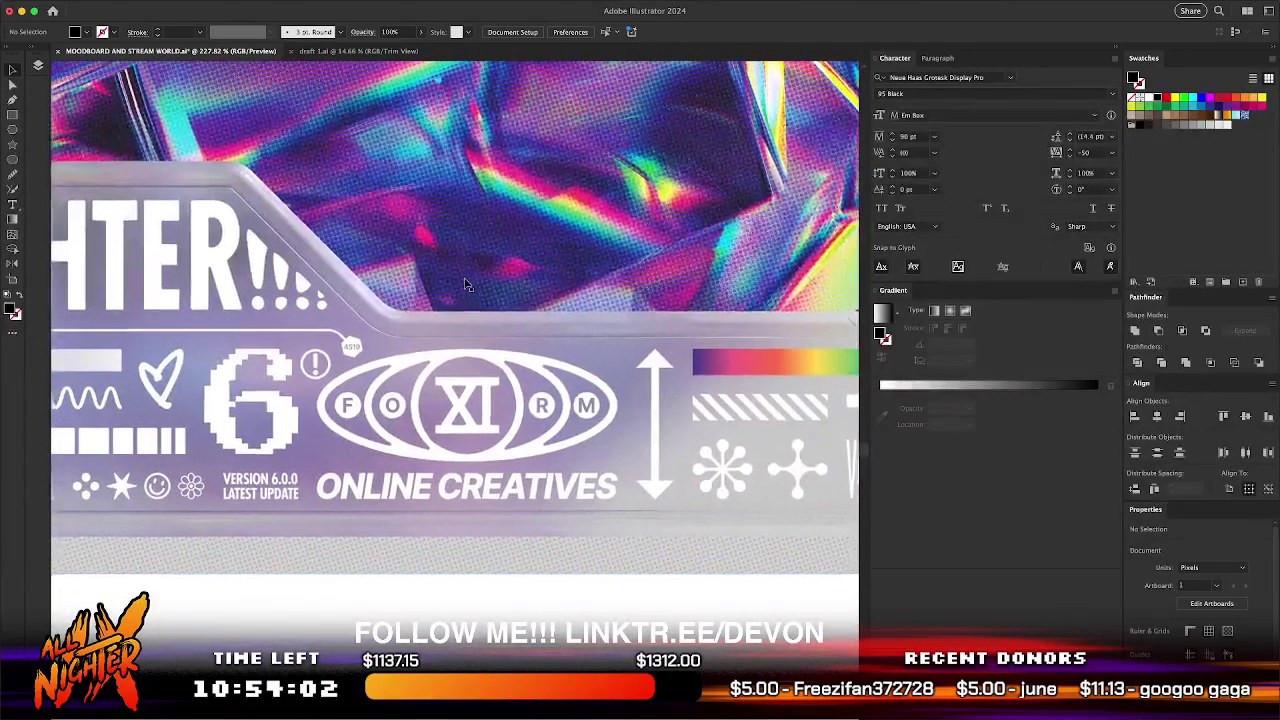
{"action": "scroll", "coordinate": [519, 408], "scroll_direction": "up", "scroll_amount": 5}
{"action": "scroll", "coordinate": [519, 410], "scroll_direction": "down", "scroll_amount": 5}
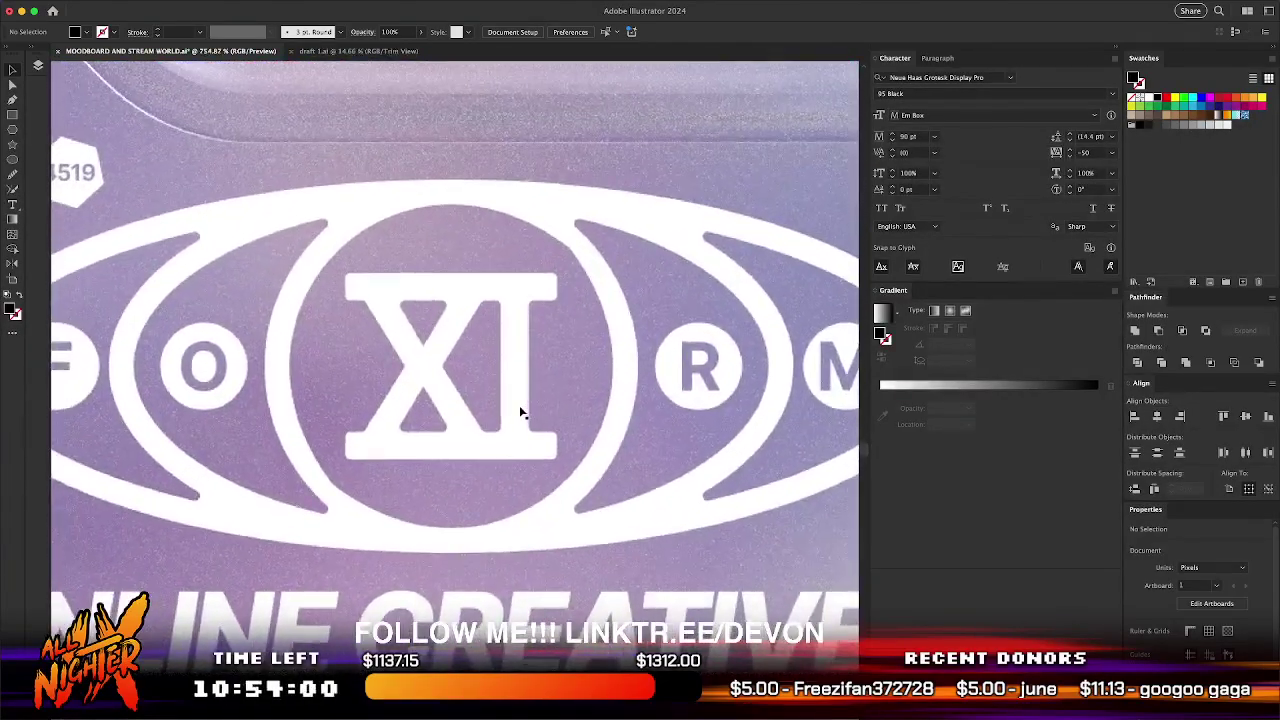
{"action": "scroll", "coordinate": [519, 410], "scroll_direction": "up", "scroll_amount": 3}
{"action": "scroll", "coordinate": [519, 410], "scroll_direction": "up", "scroll_amount": 5}
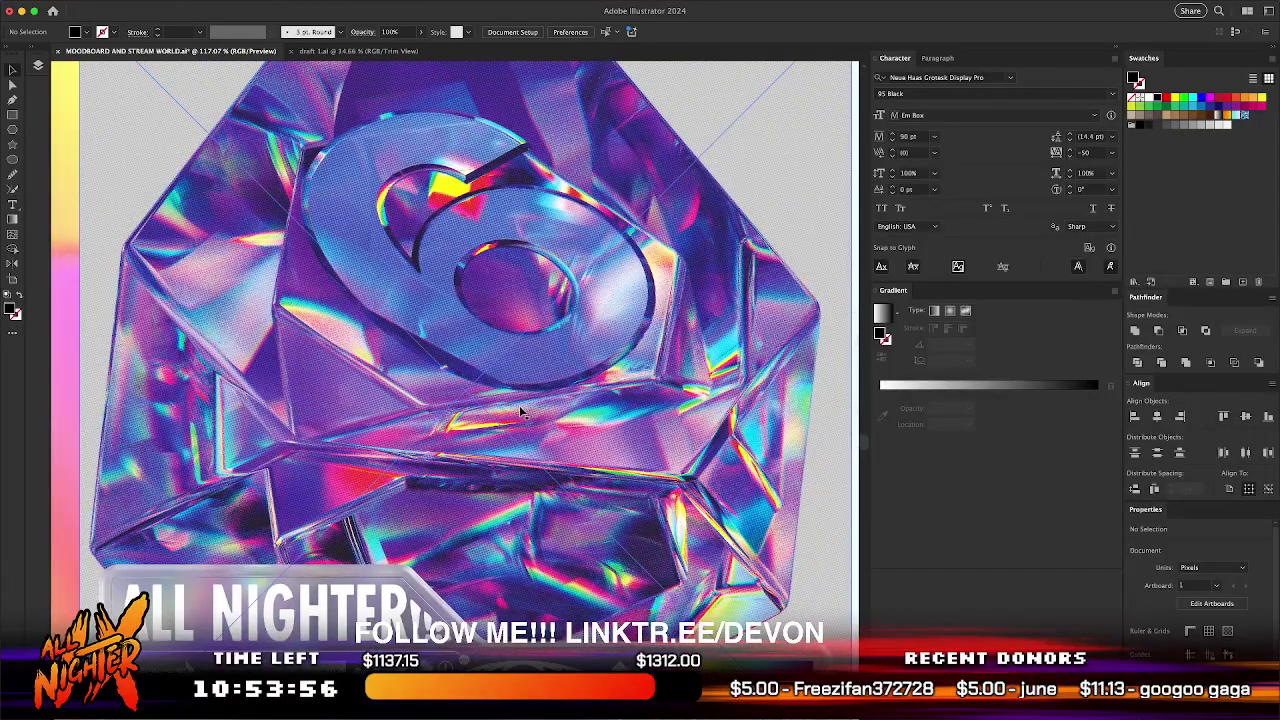
- Examine the All Nighter Volume 7 cover, including the star rating and quote along its lower edge
{"action": "scroll", "coordinate": [519, 410], "scroll_direction": "right", "scroll_amount": 10}
{"action": "scroll", "coordinate": [519, 410], "scroll_direction": "down", "scroll_amount": 2}
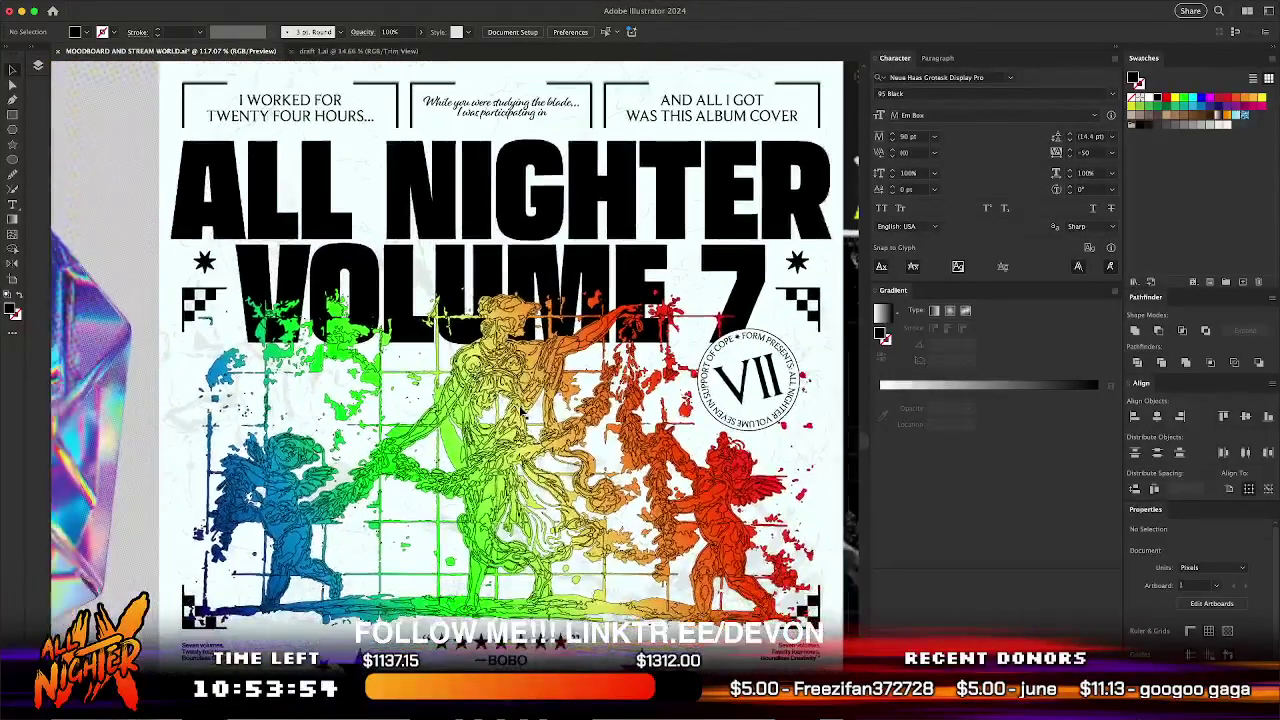
{"action": "scroll", "coordinate": [519, 410], "scroll_direction": "right", "scroll_amount": 3}
{"action": "scroll", "coordinate": [519, 410], "scroll_direction": "up", "scroll_amount": 1}
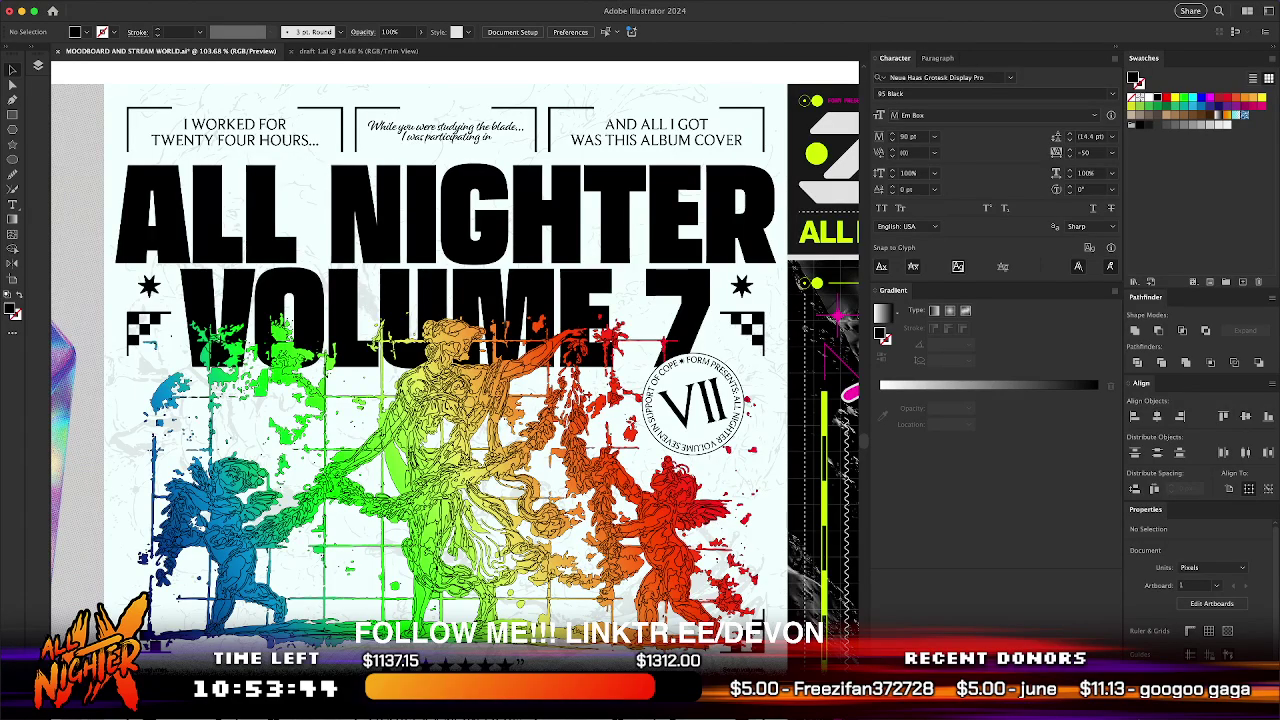
{"action": "scroll", "coordinate": [455, 365], "scroll_direction": "down", "scroll_amount": 5}
{"action": "scroll", "coordinate": [455, 365], "scroll_direction": "up", "scroll_amount": 5}
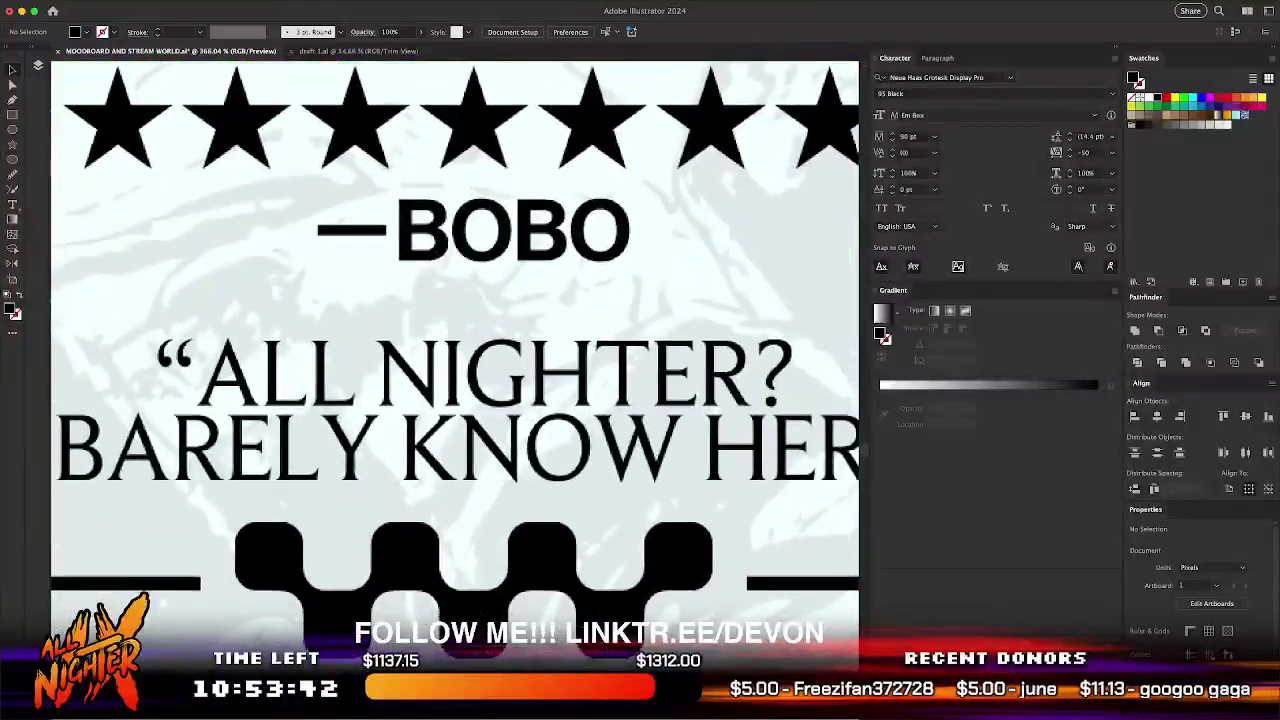
{"action": "scroll", "coordinate": [455, 360], "scroll_direction": "down", "scroll_amount": 3}
{"action": "scroll", "coordinate": [455, 360], "scroll_direction": "down", "scroll_amount": 1}
{"action": "scroll", "coordinate": [455, 360], "scroll_direction": "up", "scroll_amount": 3}
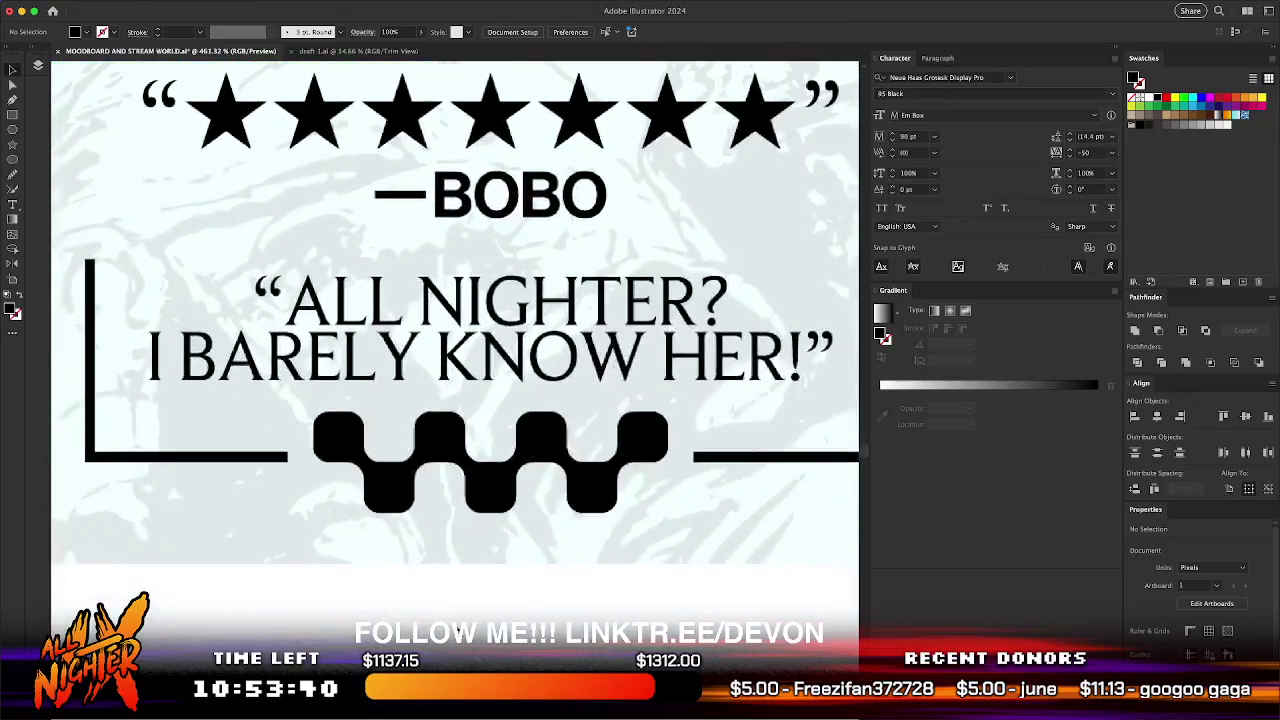
{"action": "scroll", "coordinate": [470, 401], "scroll_direction": "down", "scroll_amount": 1}
{"action": "scroll", "coordinate": [470, 401], "scroll_direction": "right", "scroll_amount": 1}
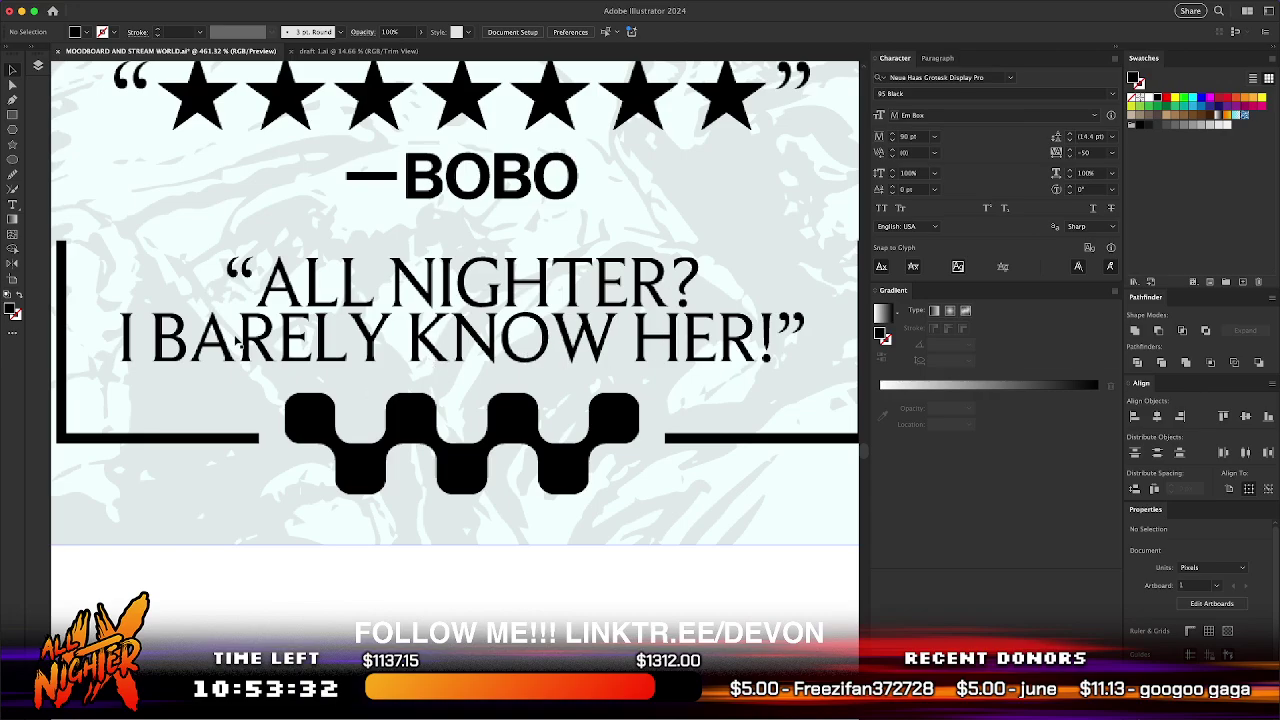
{"action": "scroll", "coordinate": [237, 341], "scroll_direction": "down", "scroll_amount": 6}
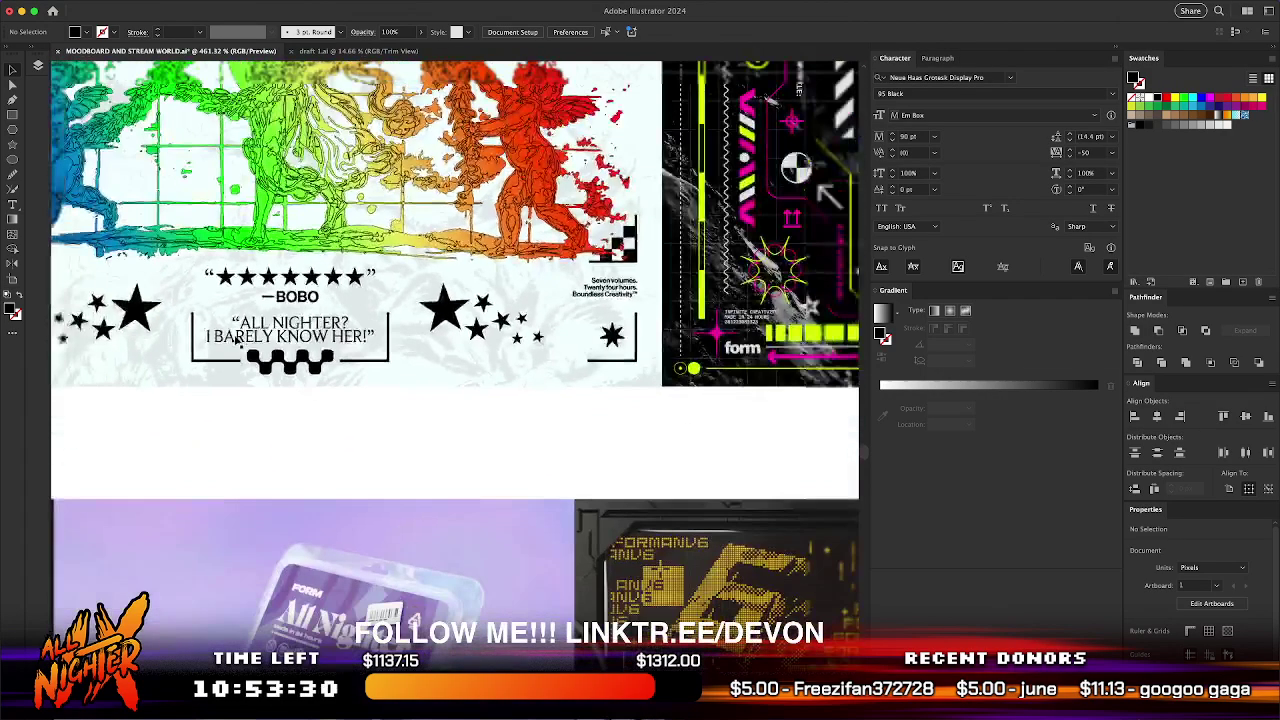
{"action": "scroll", "coordinate": [237, 341], "scroll_direction": "up", "scroll_amount": 3}
{"action": "scroll", "coordinate": [237, 341], "scroll_direction": "down", "scroll_amount": 3}
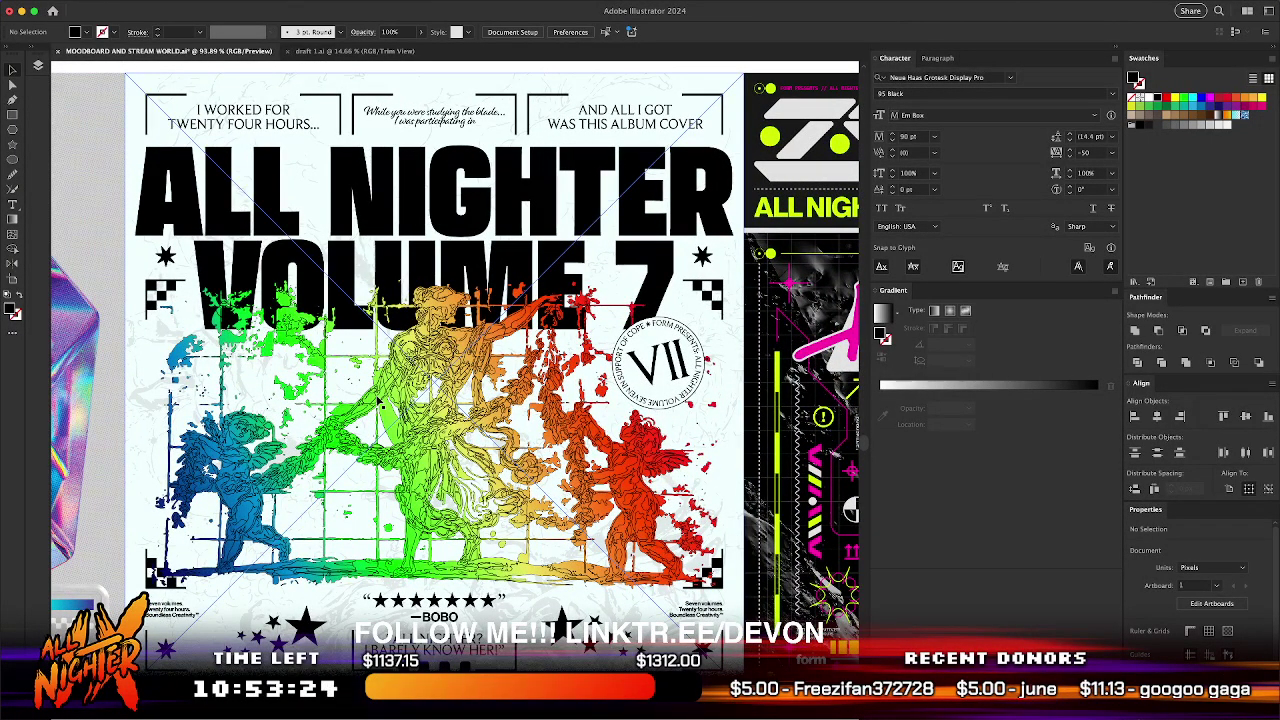
{"action": "scroll", "coordinate": [378, 398], "scroll_direction": "right", "scroll_amount": 5}
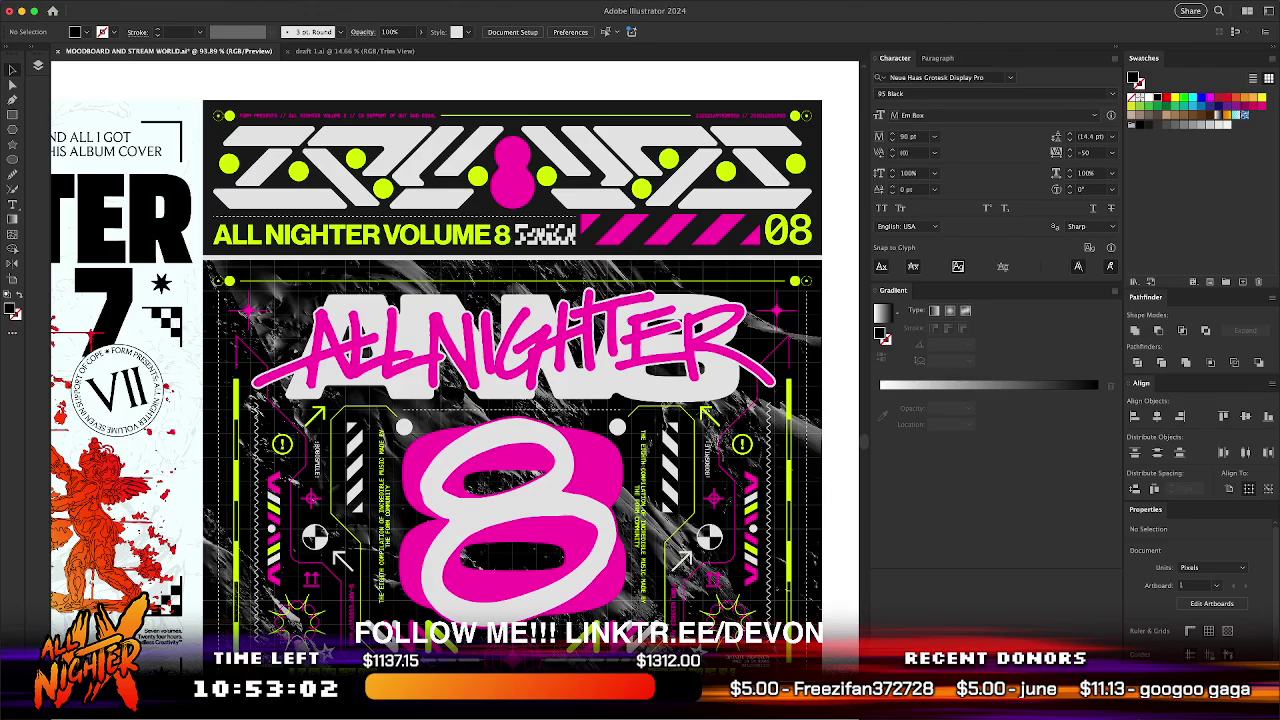
- Review the Volume 8 cover and compare the large covers with the row of smaller All Nighter covers below
{"action": "scroll", "coordinate": [457, 571], "scroll_direction": "down", "scroll_amount": 5}
{"action": "scroll", "coordinate": [457, 571], "scroll_direction": "down", "scroll_amount": 4}
{"action": "scroll", "coordinate": [457, 571], "scroll_direction": "left", "scroll_amount": 5}
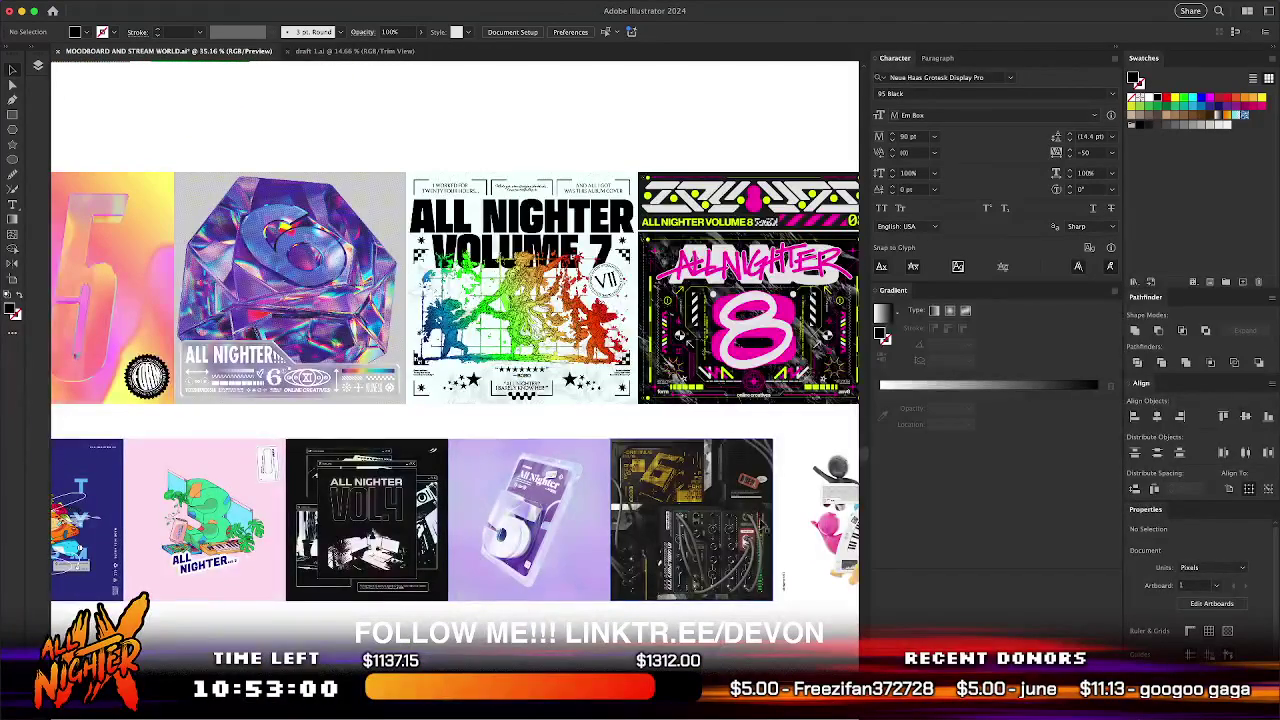
{"action": "scroll", "coordinate": [336, 463], "scroll_direction": "right", "scroll_amount": 5}
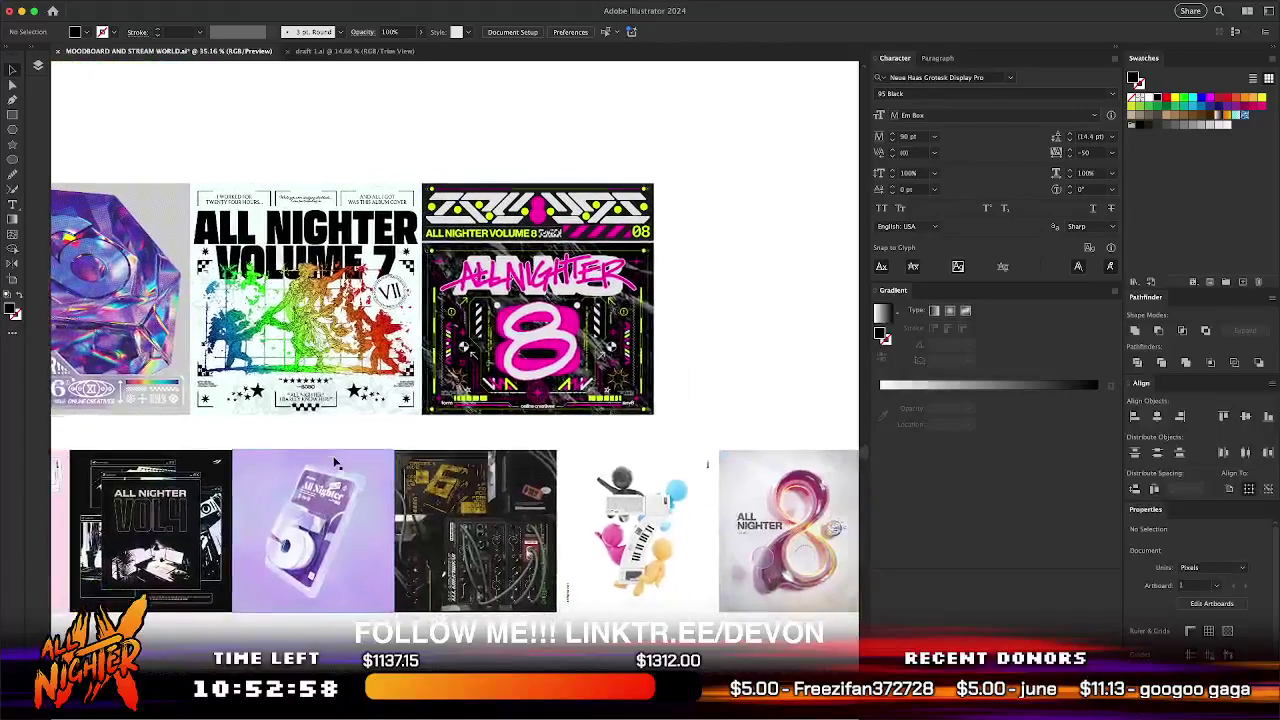
{"action": "scroll", "coordinate": [336, 463], "scroll_direction": "left", "scroll_amount": 2}
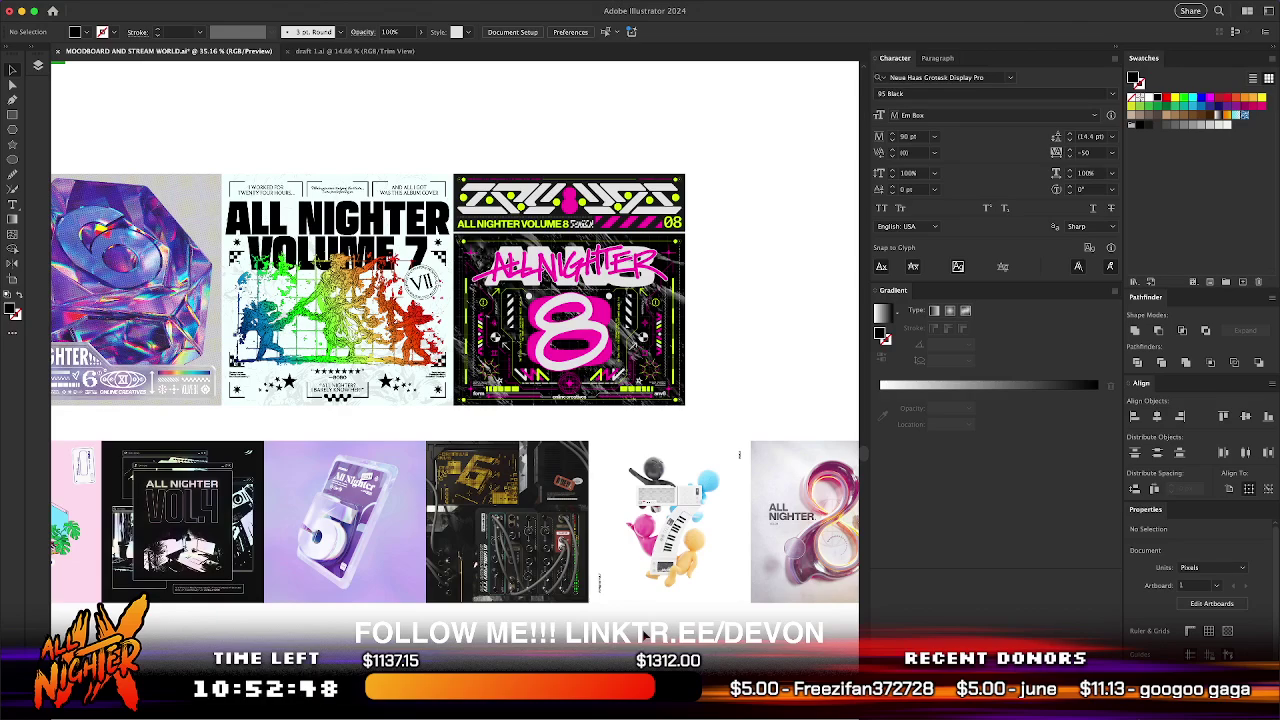
{"action": "scroll", "coordinate": [645, 635], "scroll_direction": "right", "scroll_amount": 3}
{"action": "scroll", "coordinate": [645, 635], "scroll_direction": "left", "scroll_amount": 5}
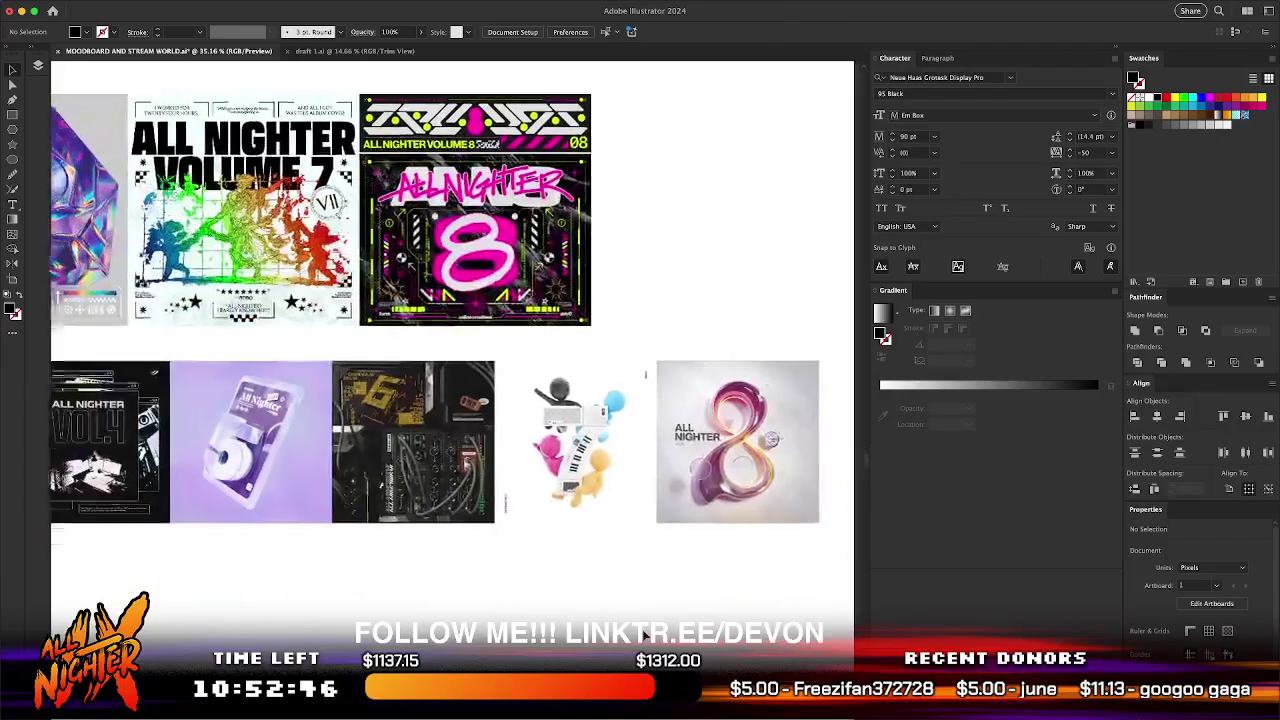
{"action": "scroll", "coordinate": [645, 635], "scroll_direction": "left", "scroll_amount": 10}
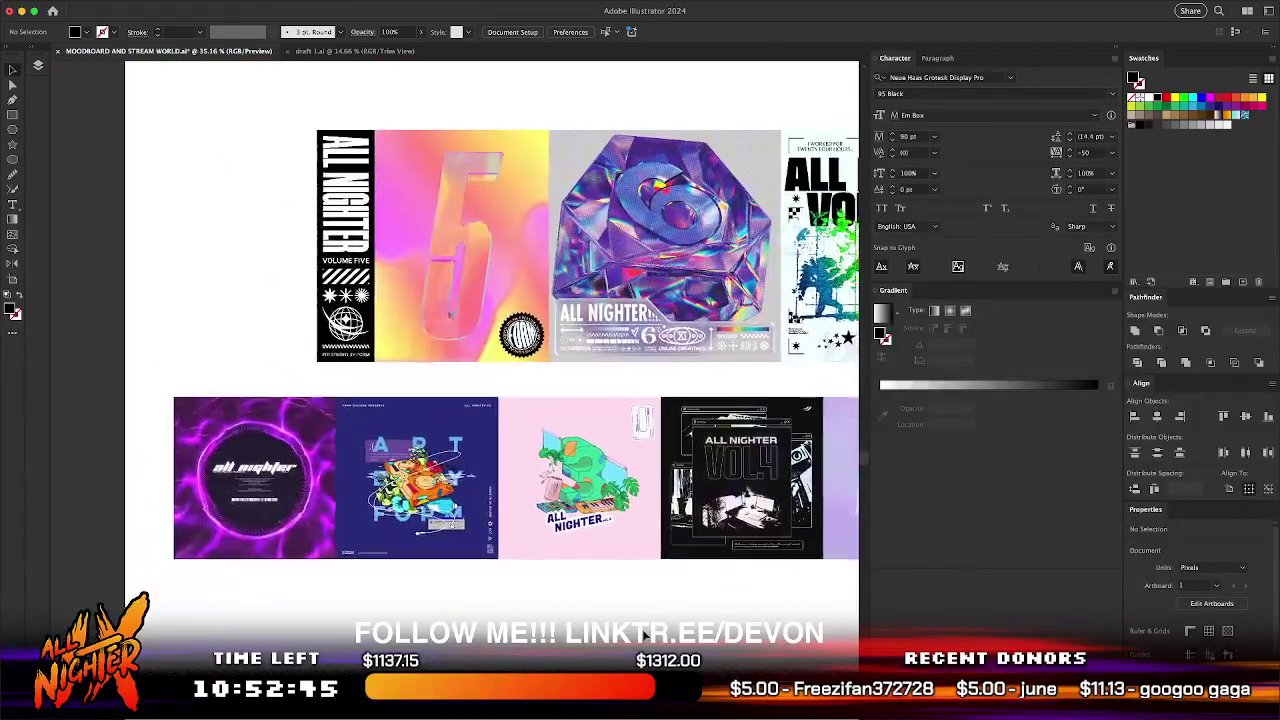
{"action": "scroll", "coordinate": [460, 350], "scroll_direction": "right", "scroll_amount": 12}
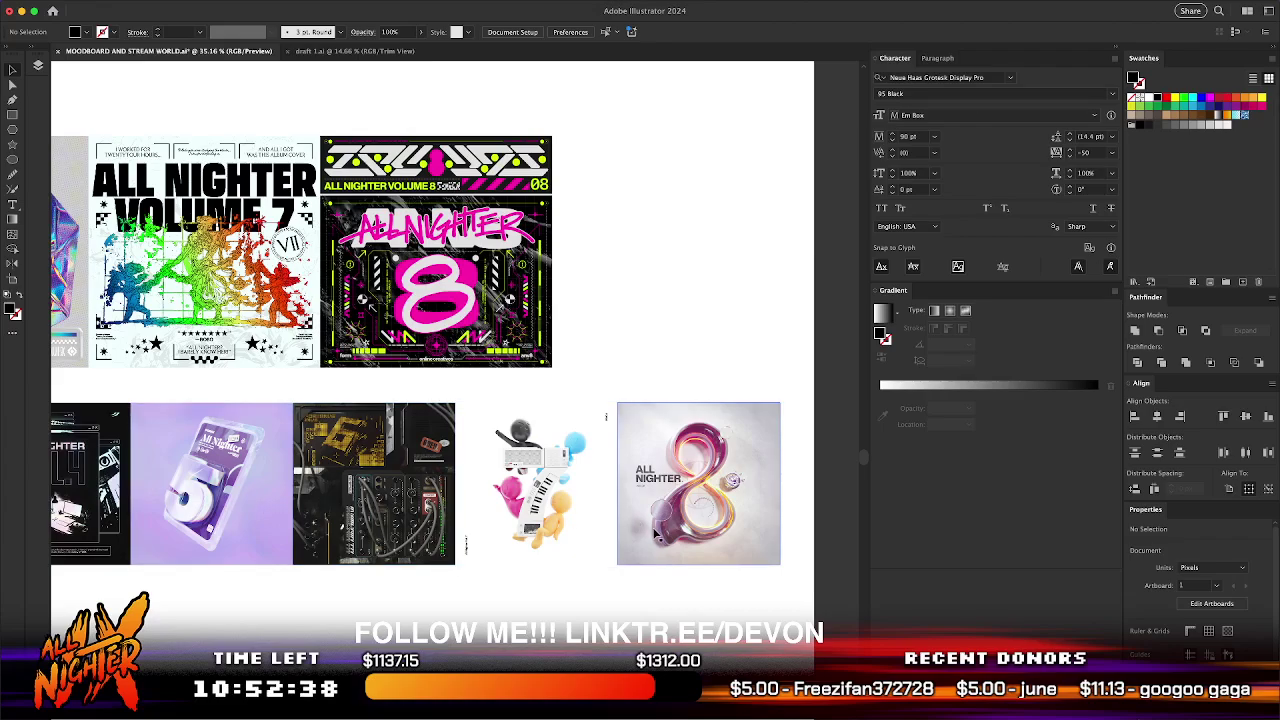
{"action": "scroll", "coordinate": [655, 535], "scroll_direction": "left", "scroll_amount": 12}
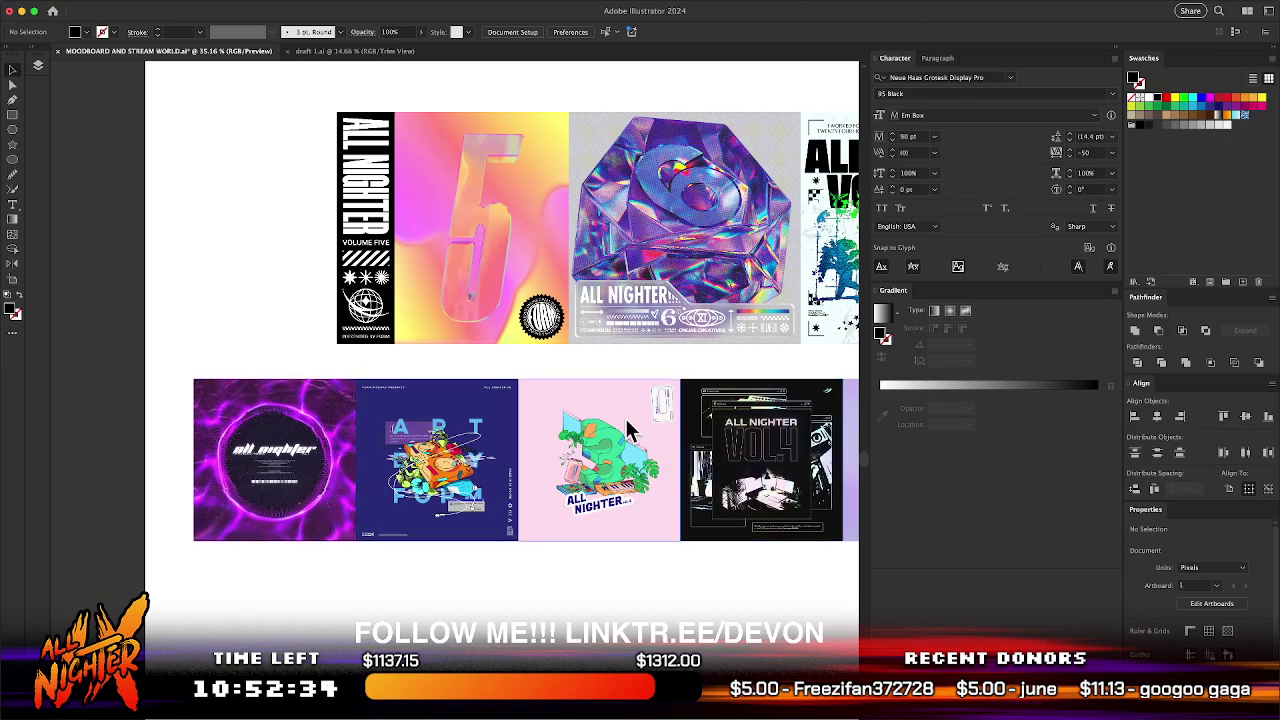
{"action": "scroll", "coordinate": [617, 549], "scroll_direction": "right", "scroll_amount": 4}
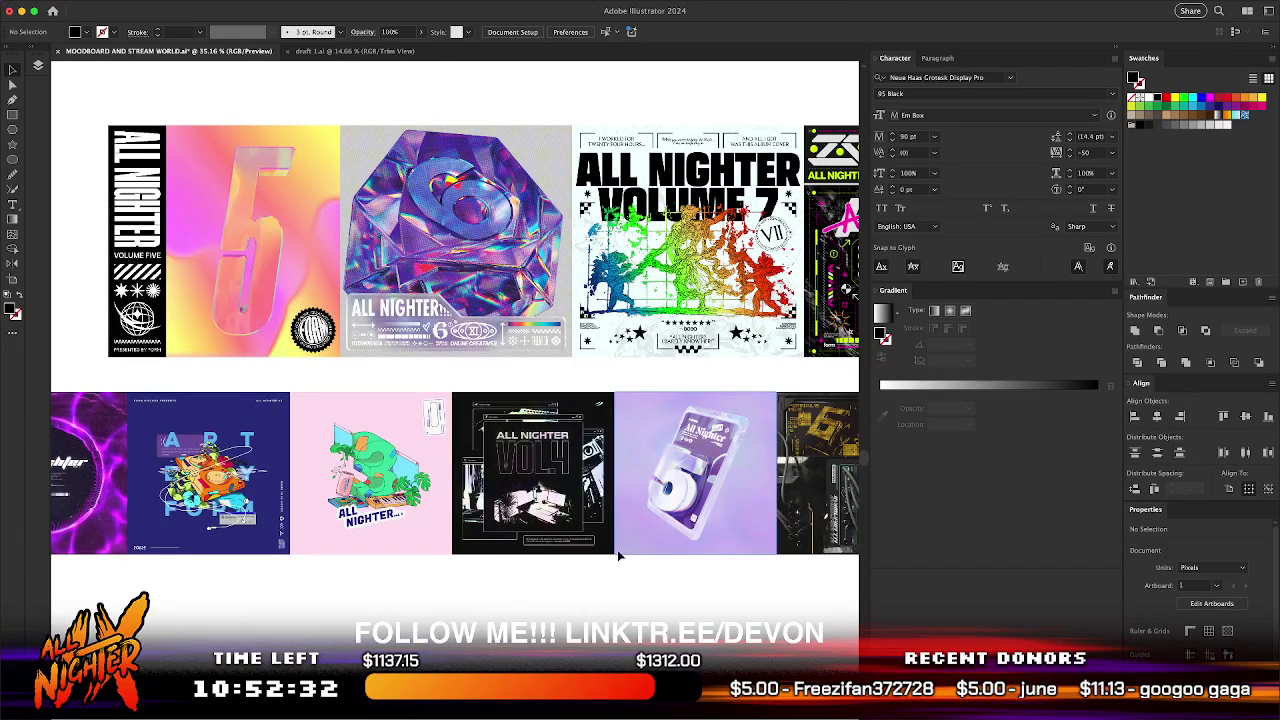
- Look over the moodboard's art and architecture references, especially the multicoloured canopy photo and the black-and-white geometric paintings
{"action": "scroll", "coordinate": [617, 549], "scroll_direction": "down", "scroll_amount": 10}
{"action": "scroll", "coordinate": [617, 549], "scroll_direction": "up", "scroll_amount": 3}
{"action": "scroll", "coordinate": [617, 549], "scroll_direction": "right", "scroll_amount": 4}
{"action": "scroll", "coordinate": [617, 549], "scroll_direction": "down", "scroll_amount": 2}
{"action": "scroll", "coordinate": [617, 555], "scroll_direction": "down", "scroll_amount": 3}
{"action": "scroll", "coordinate": [617, 555], "scroll_direction": "left", "scroll_amount": 2}
{"action": "scroll", "coordinate": [617, 555], "scroll_direction": "up", "scroll_amount": 1}
{"action": "scroll", "coordinate": [618, 556], "scroll_direction": "left", "scroll_amount": 8}
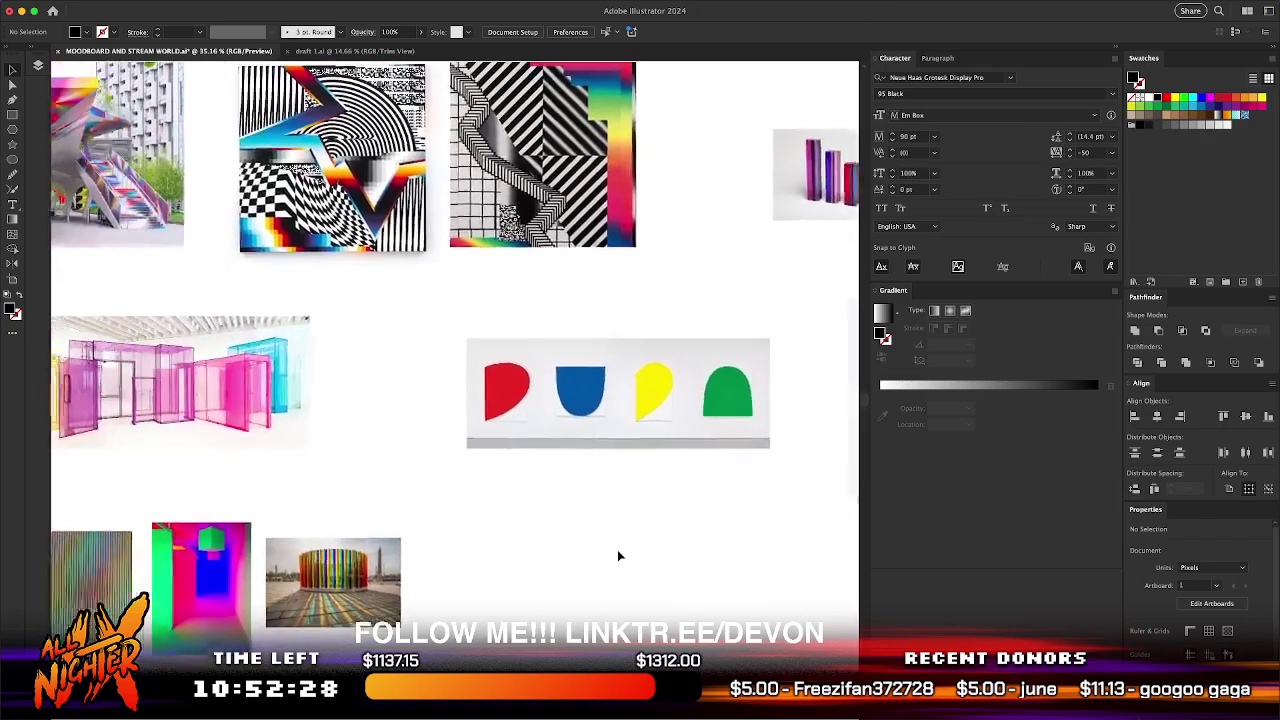
{"action": "scroll", "coordinate": [618, 556], "scroll_direction": "up", "scroll_amount": 2}
{"action": "scroll", "coordinate": [618, 556], "scroll_direction": "up", "scroll_amount": 1}
{"action": "scroll", "coordinate": [618, 556], "scroll_direction": "left", "scroll_amount": 3}
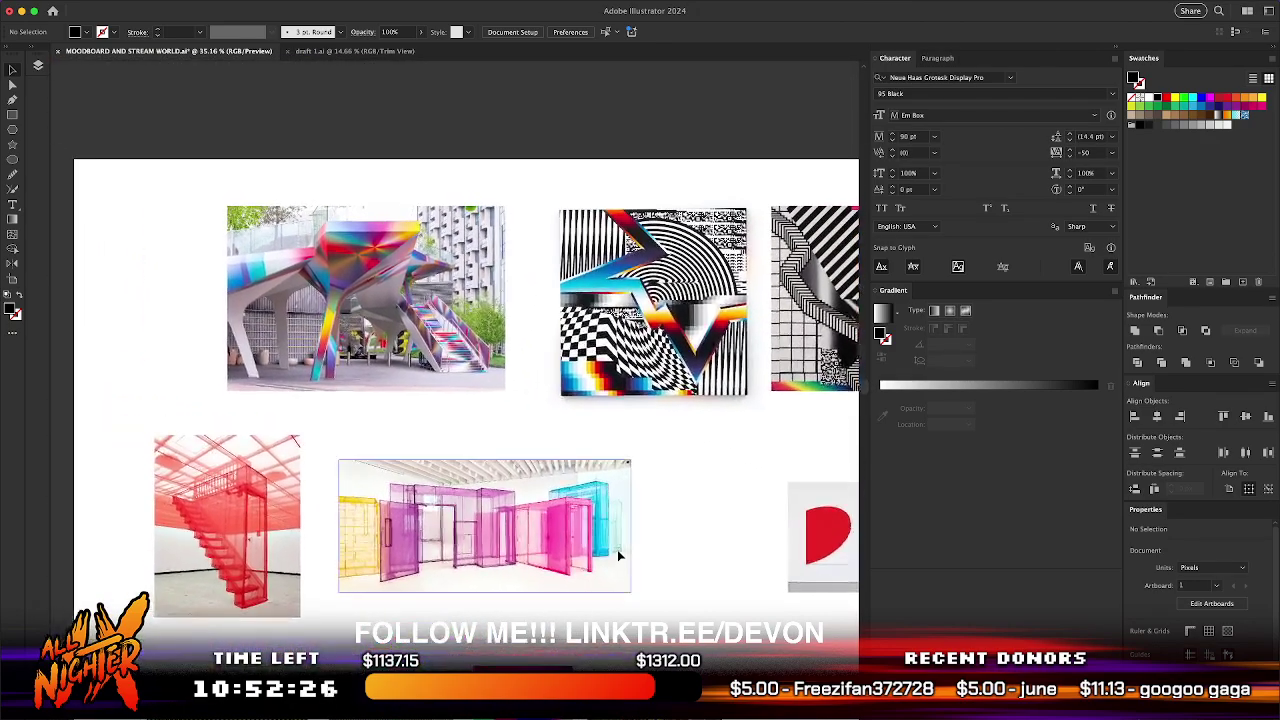
{"action": "scroll", "coordinate": [618, 556], "scroll_direction": "down", "scroll_amount": 5}
{"action": "scroll", "coordinate": [618, 556], "scroll_direction": "left", "scroll_amount": 2}
{"action": "scroll", "coordinate": [618, 556], "scroll_direction": "up", "scroll_amount": 9}
{"action": "scroll", "coordinate": [365, 447], "scroll_direction": "up", "scroll_amount": 5}
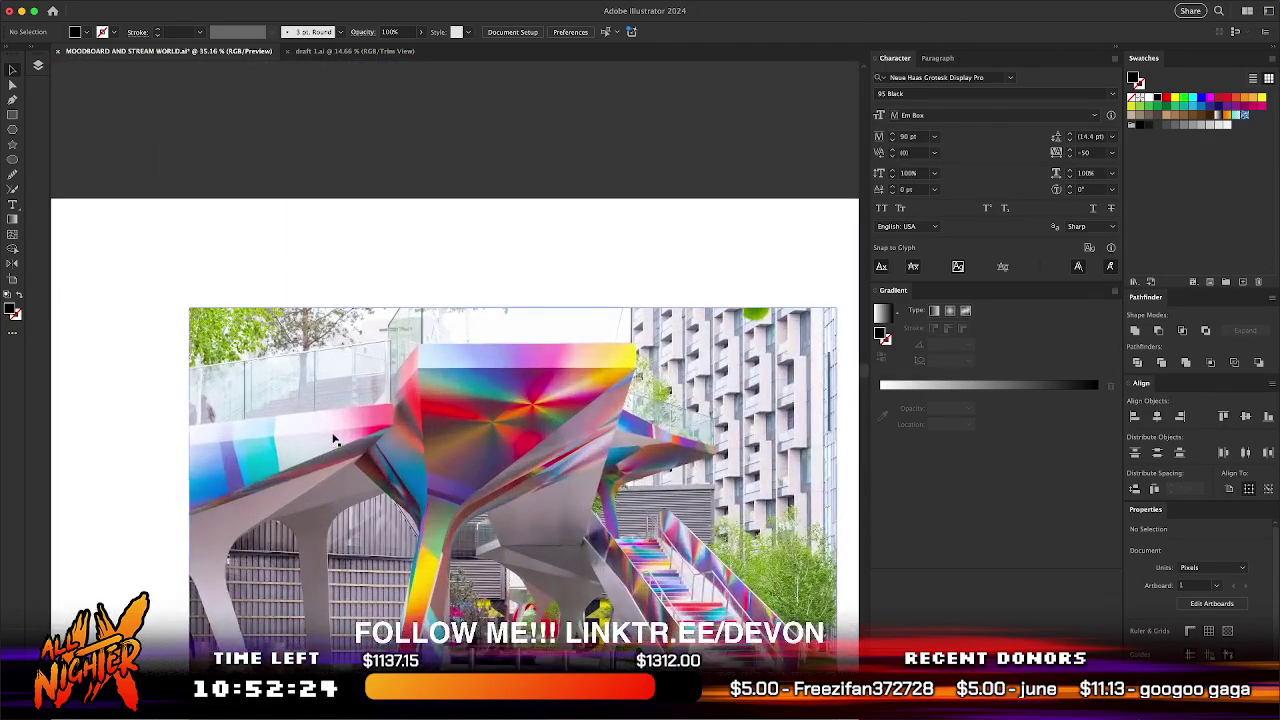
{"action": "scroll", "coordinate": [333, 440], "scroll_direction": "right", "scroll_amount": 10}
{"action": "scroll", "coordinate": [335, 440], "scroll_direction": "down", "scroll_amount": 2}
{"action": "scroll", "coordinate": [335, 440], "scroll_direction": "left", "scroll_amount": 15}
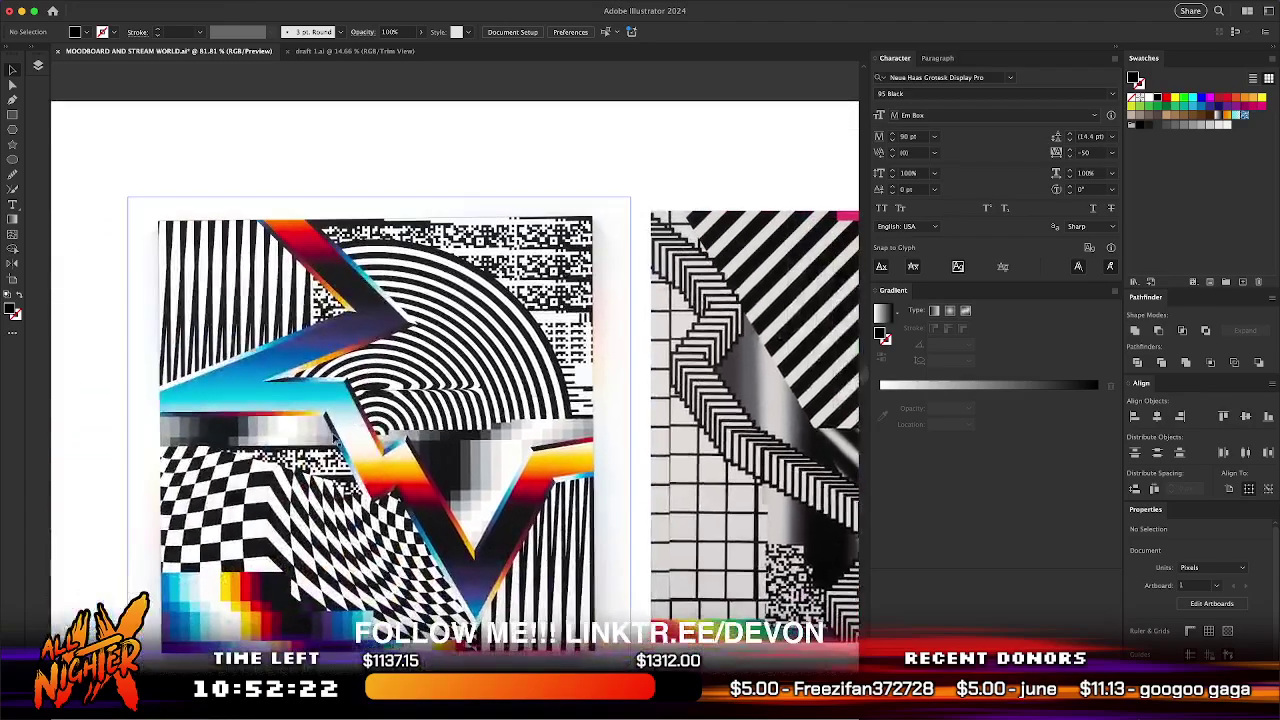
{"action": "scroll", "coordinate": [335, 440], "scroll_direction": "up", "scroll_amount": 1}
{"action": "scroll", "coordinate": [335, 440], "scroll_direction": "left", "scroll_amount": 3}
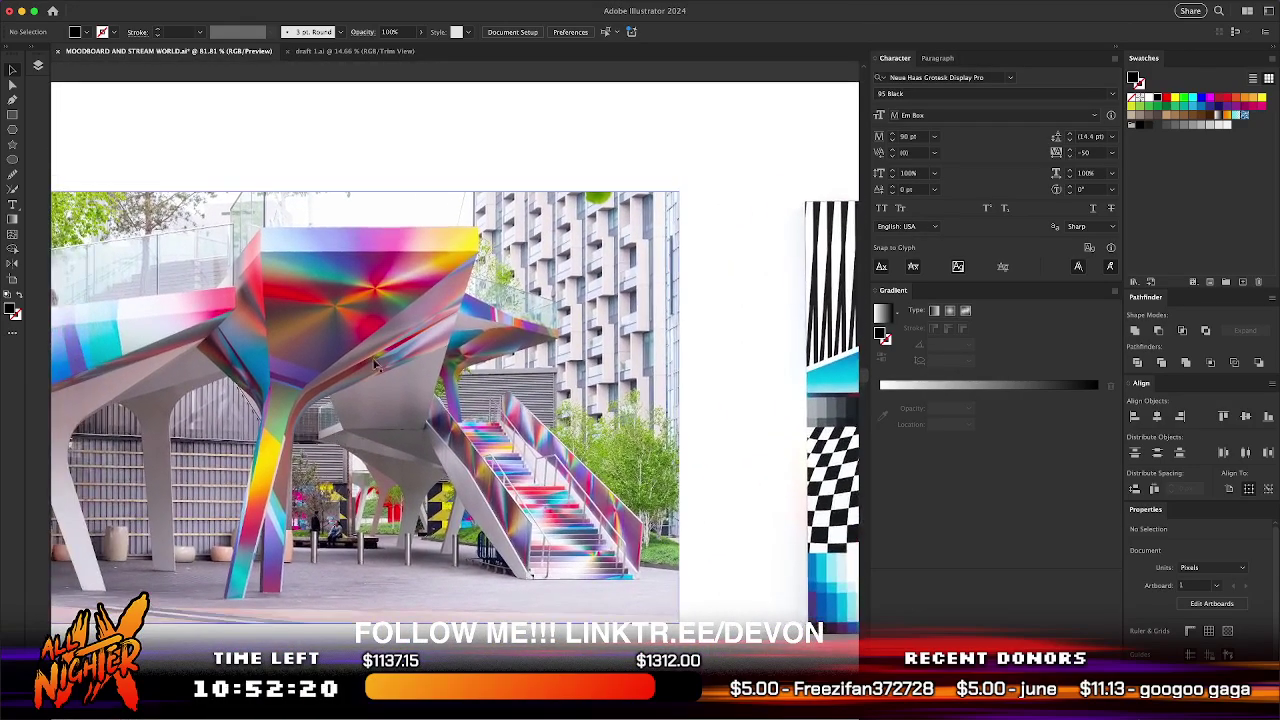
- Add the text label "felipe pantone" above the multicoloured canopy photo
{"action": "key", "text": "t"}
{"action": "left_click", "coordinate": [497, 131]}
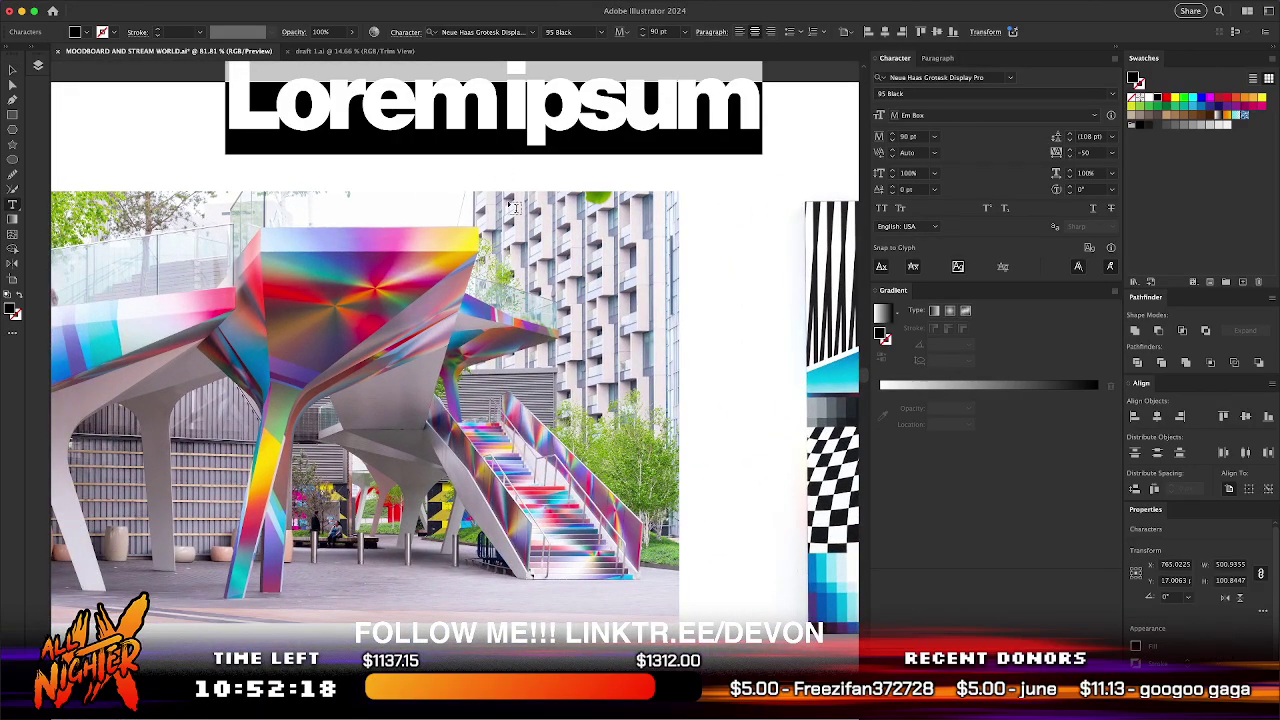
{"action": "type", "text": "fel"}
{"action": "key", "text": "BackSpace"}
{"action": "key", "text": "BackSpace"}
{"action": "type", "text": "elip"}
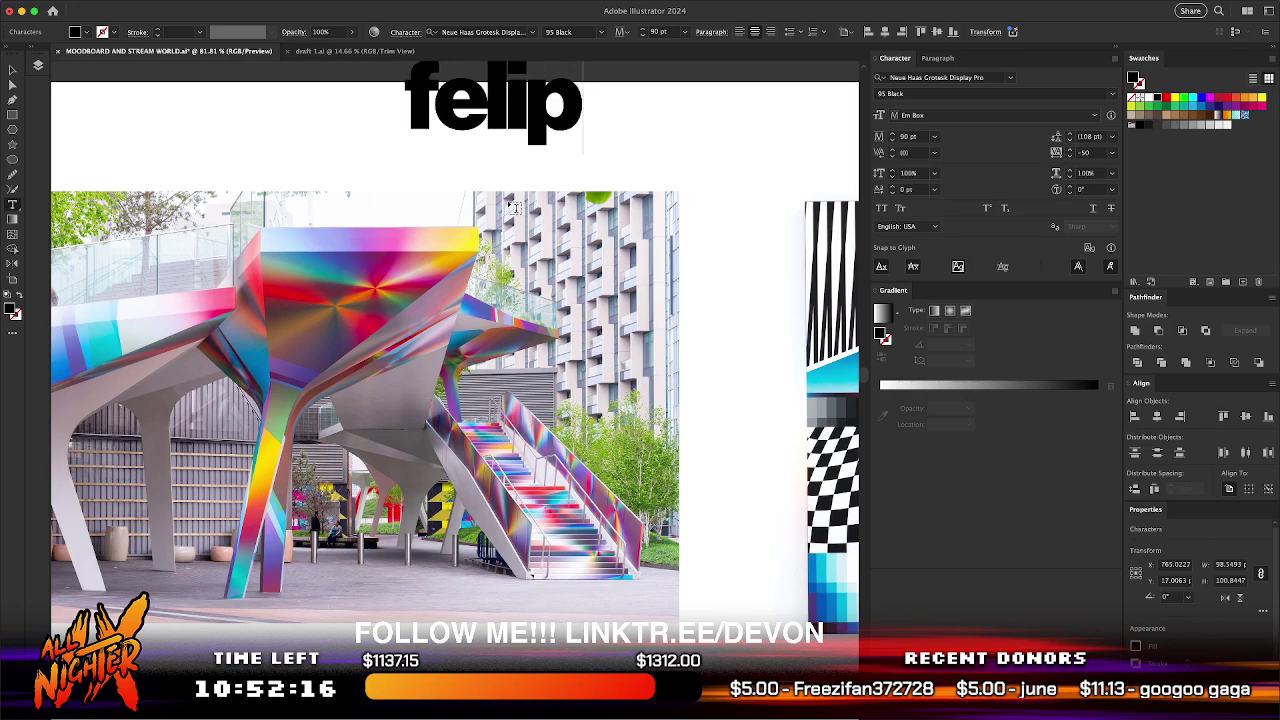
{"action": "type", "text": "e pantone"}
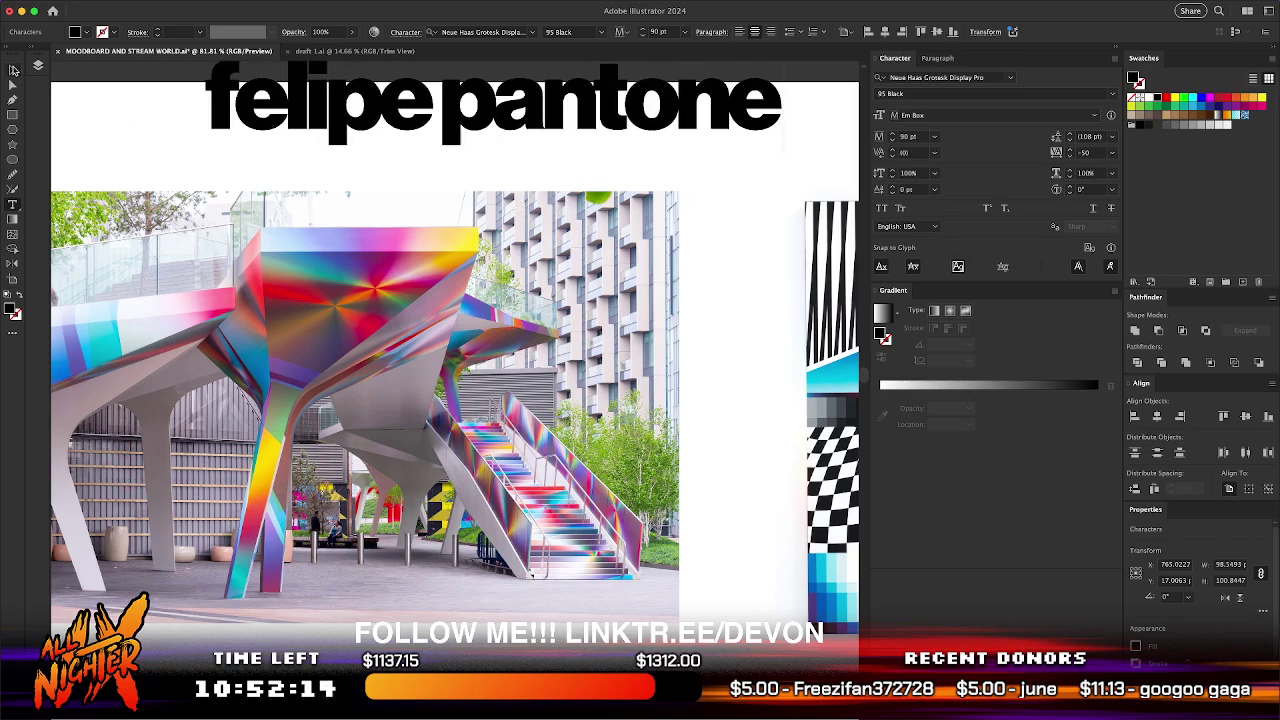
- Move the "felipe pantone" label down over the upper edge of the canopy photo and select the photo
{"action": "left_click", "coordinate": [14, 70]}
{"action": "left_click_drag", "start_coordinate": [560, 110], "coordinate": [563, 189]}
{"action": "left_click", "coordinate": [643, 292]}
{"action": "left_click", "coordinate": [644, 293]}
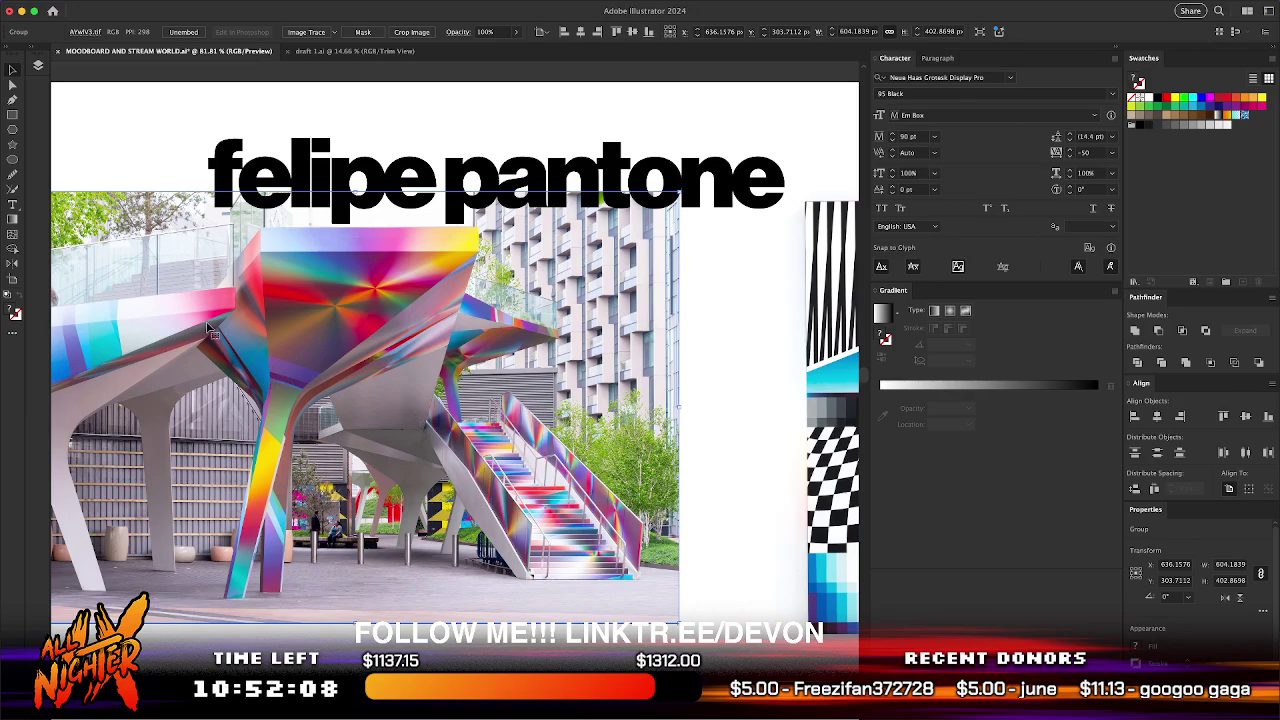
{"action": "scroll", "coordinate": [329, 571], "scroll_direction": "down", "scroll_amount": 15}
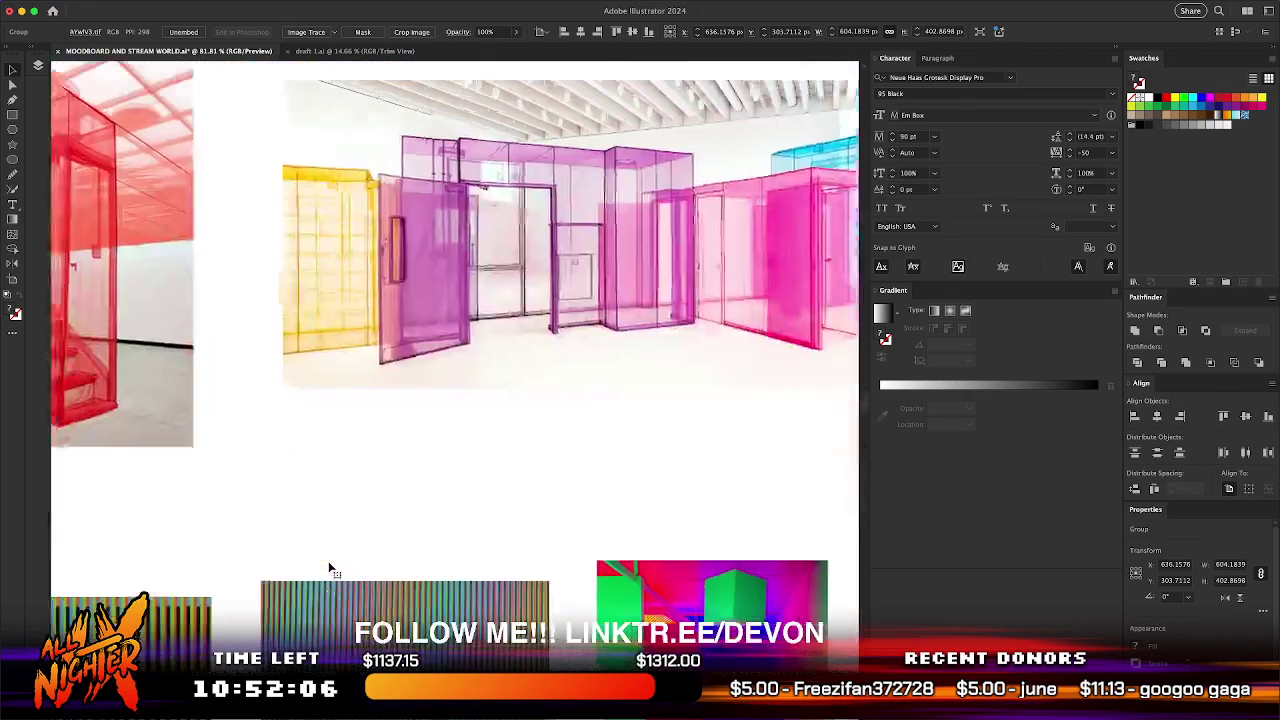
{"action": "scroll", "coordinate": [529, 500], "scroll_direction": "down", "scroll_amount": 15}
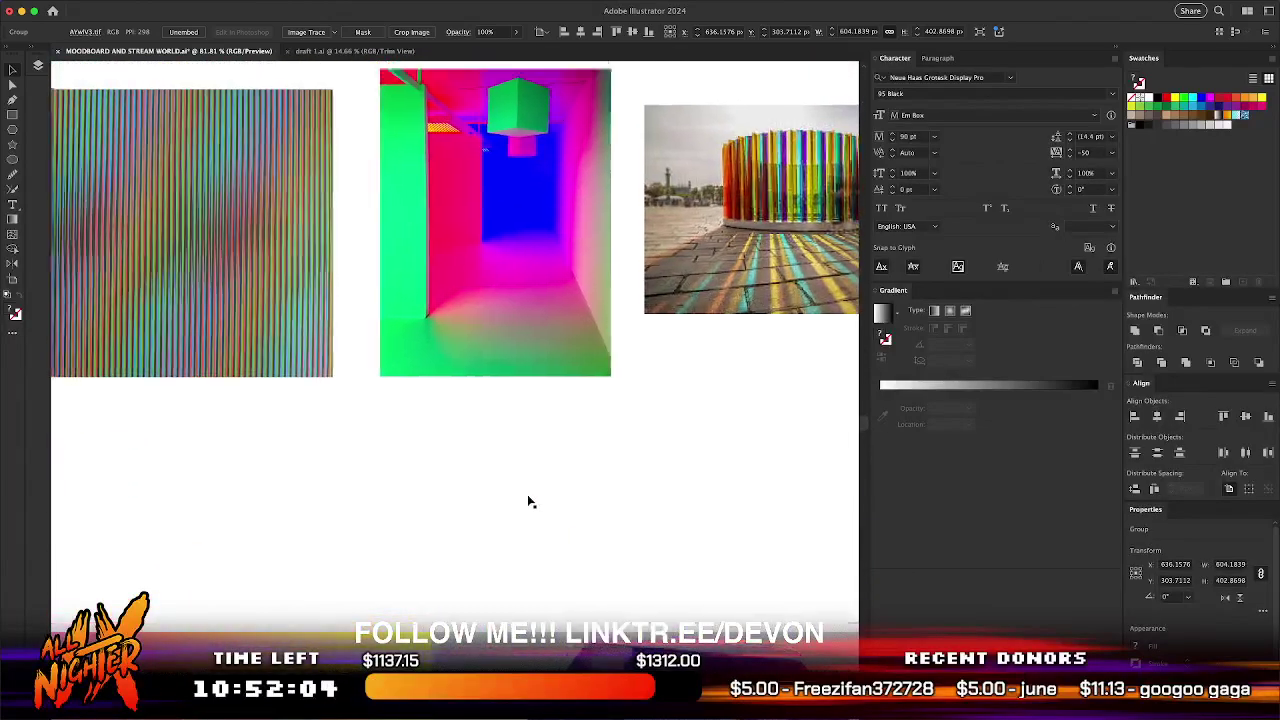
{"action": "scroll", "coordinate": [517, 428], "scroll_direction": "right", "scroll_amount": 5}
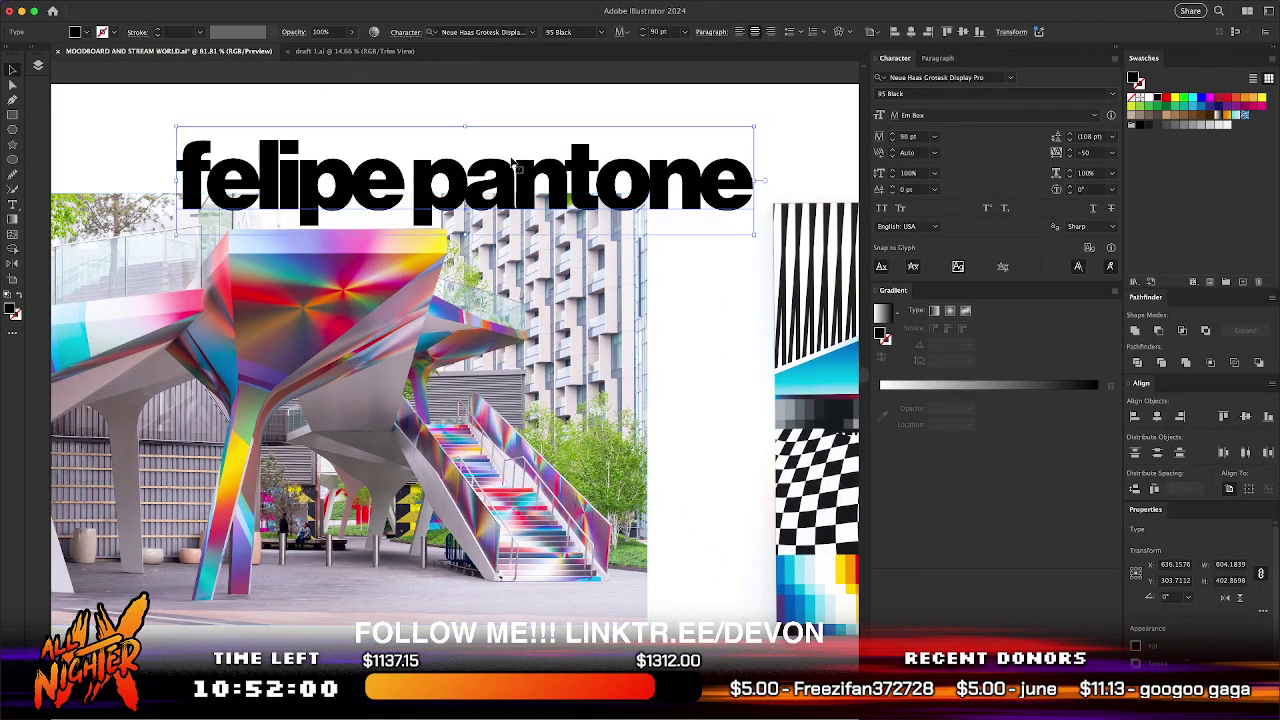
- Examine the two black-and-white geometric paintings beside the canopy photo, including their striped patterns, pixel areas and colour gradients
{"action": "left_click", "coordinate": [477, 97]}
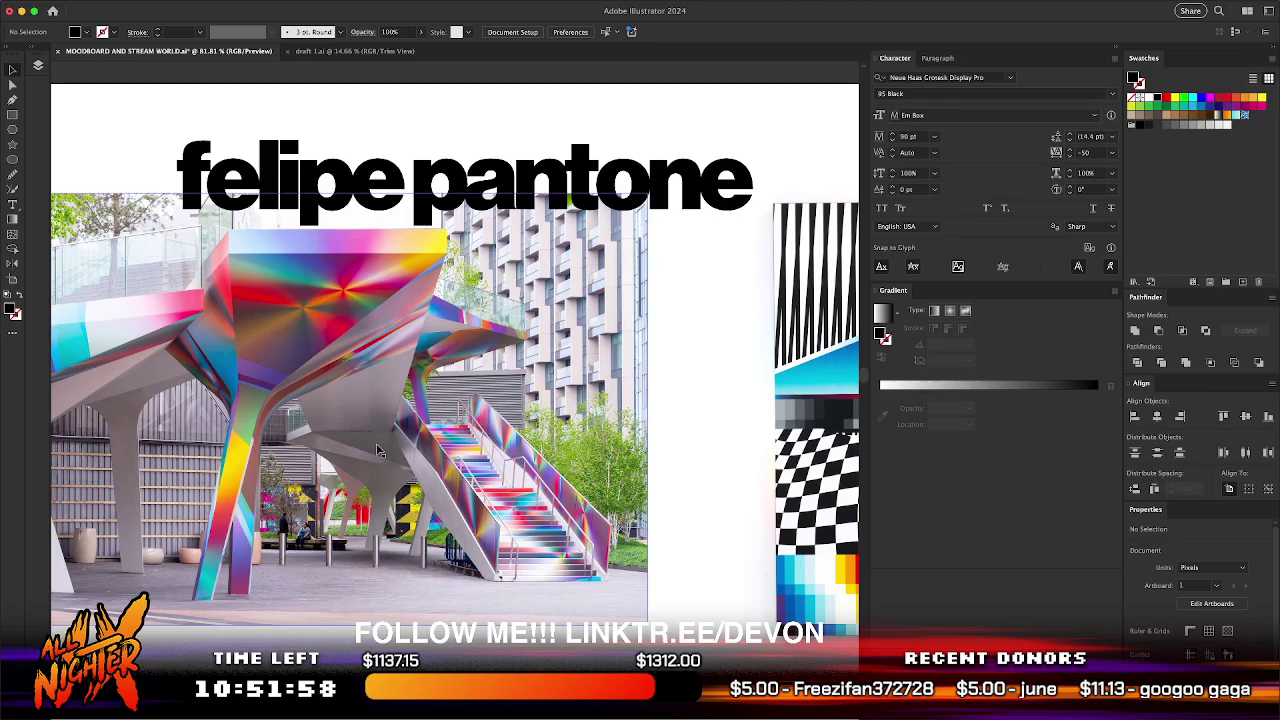
{"action": "scroll", "coordinate": [387, 372], "scroll_direction": "right", "scroll_amount": 10}
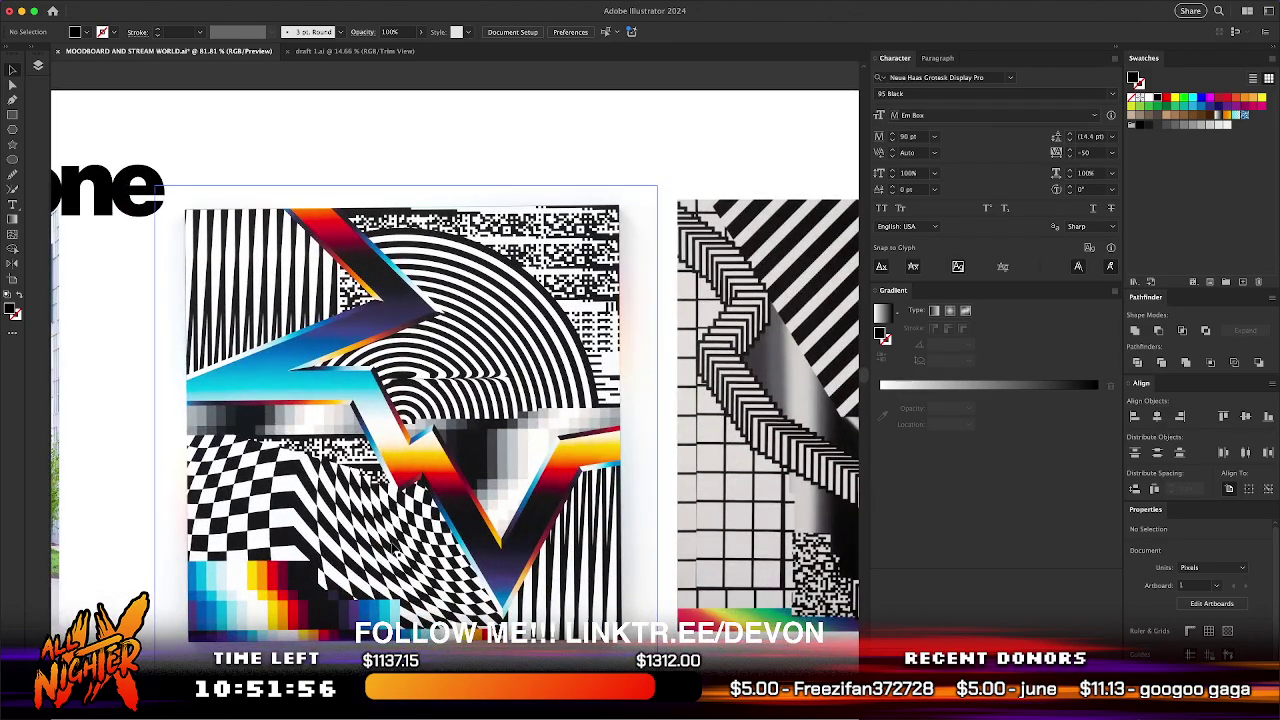
{"action": "scroll", "coordinate": [393, 548], "scroll_direction": "right", "scroll_amount": 5}
{"action": "scroll", "coordinate": [393, 548], "scroll_direction": "left", "scroll_amount": 3}
{"action": "scroll", "coordinate": [393, 548], "scroll_direction": "left", "scroll_amount": 1}
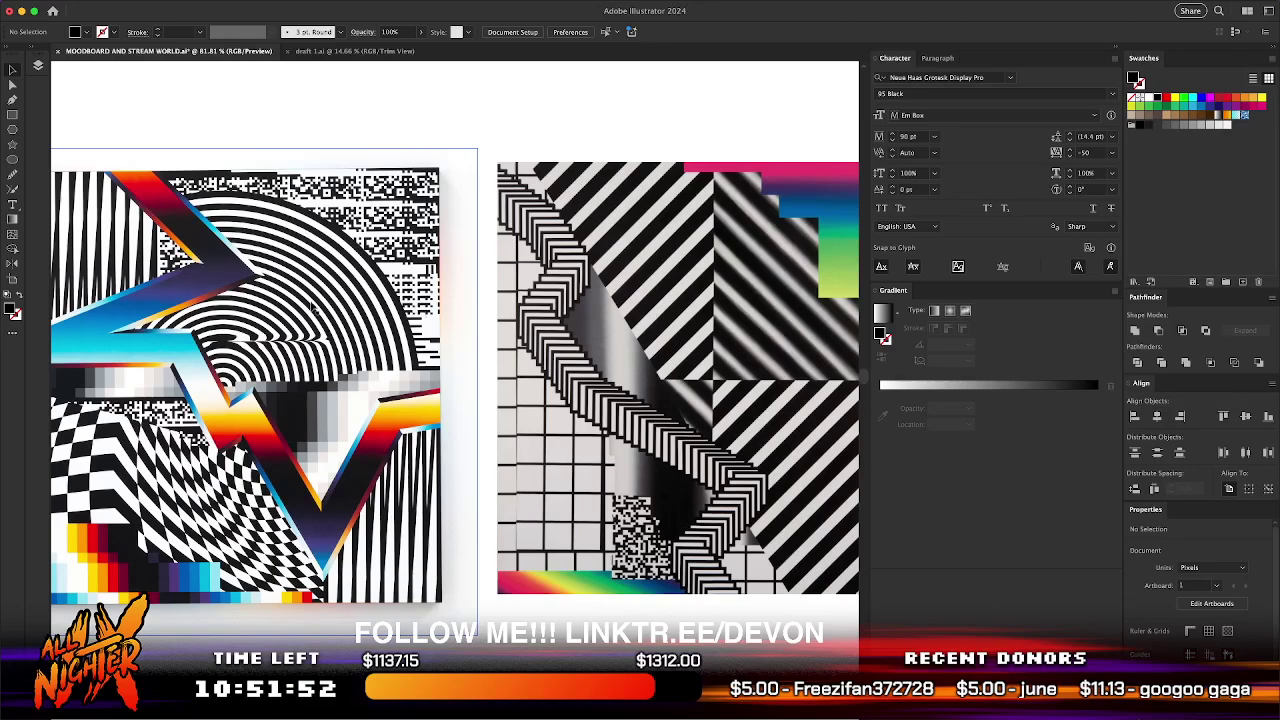
{"action": "scroll", "coordinate": [207, 305], "scroll_direction": "up", "scroll_amount": 3}
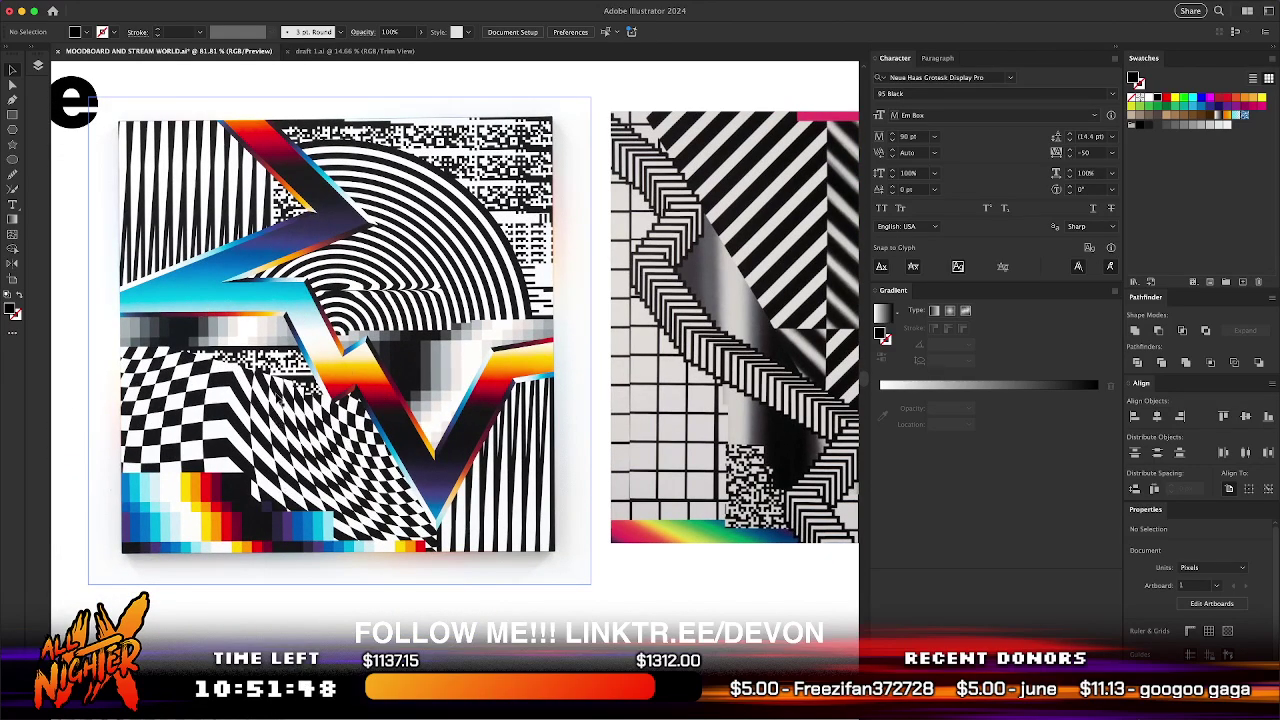
{"action": "scroll", "coordinate": [278, 396], "scroll_direction": "up", "scroll_amount": 5}
{"action": "scroll", "coordinate": [278, 397], "scroll_direction": "down", "scroll_amount": 5}
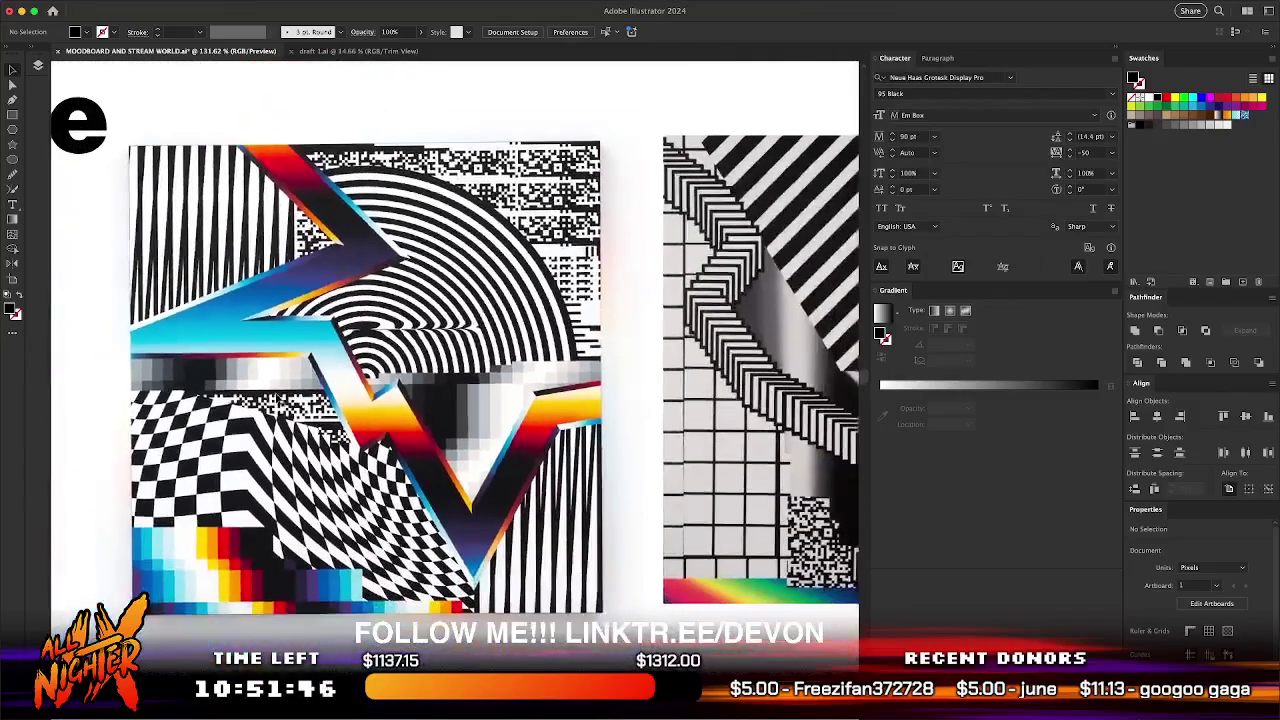
{"action": "scroll", "coordinate": [348, 229], "scroll_direction": "right", "scroll_amount": 5}
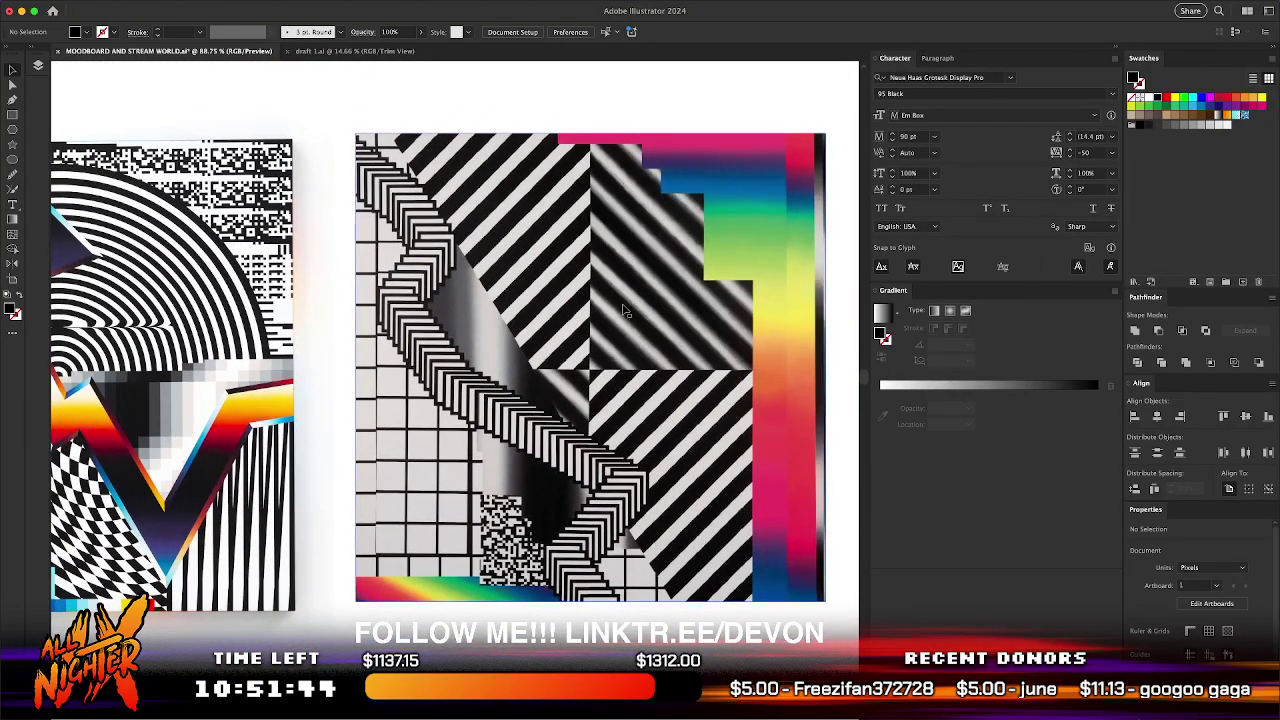
{"action": "scroll", "coordinate": [200, 285], "scroll_direction": "right", "scroll_amount": 2}
{"action": "scroll", "coordinate": [200, 285], "scroll_direction": "left", "scroll_amount": 4}
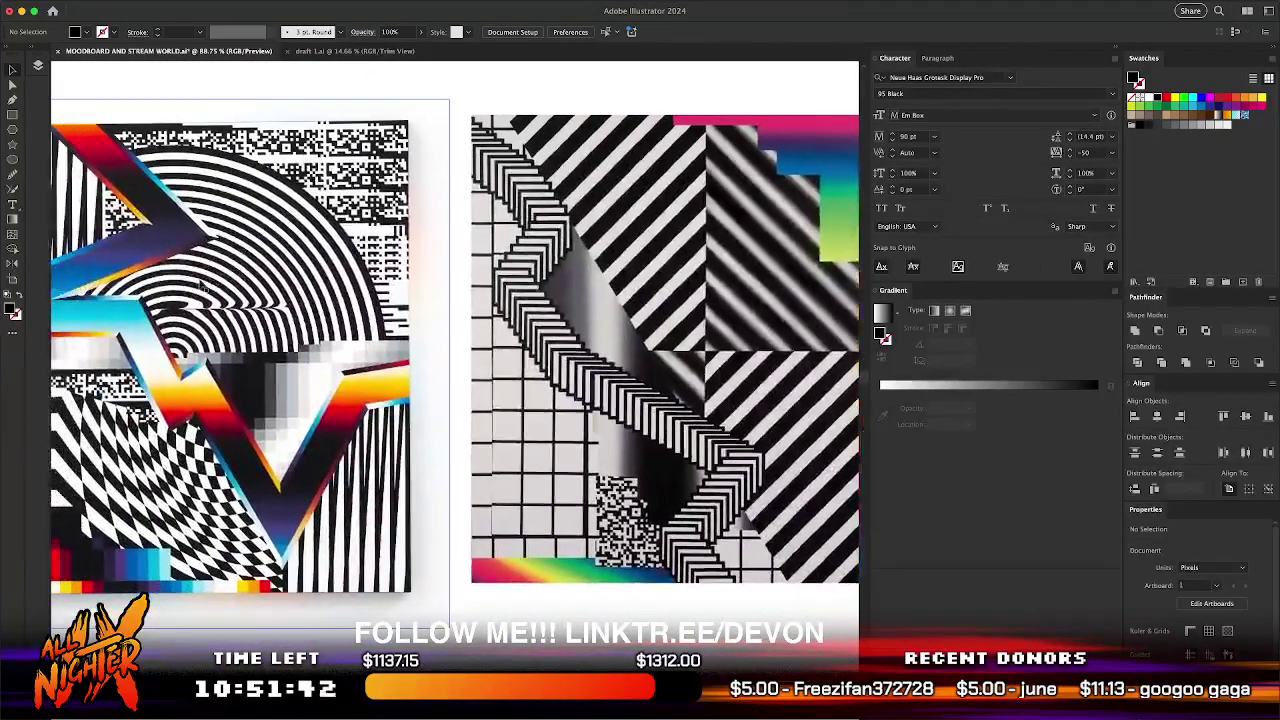
{"action": "scroll", "coordinate": [201, 287], "scroll_direction": "down", "scroll_amount": 3}
{"action": "scroll", "coordinate": [201, 287], "scroll_direction": "right", "scroll_amount": 5}
{"action": "scroll", "coordinate": [201, 287], "scroll_direction": "up", "scroll_amount": 2}
{"action": "scroll", "coordinate": [201, 287], "scroll_direction": "left", "scroll_amount": 8}
{"action": "scroll", "coordinate": [201, 287], "scroll_direction": "up", "scroll_amount": 3}
{"action": "scroll", "coordinate": [201, 287], "scroll_direction": "right", "scroll_amount": 1}
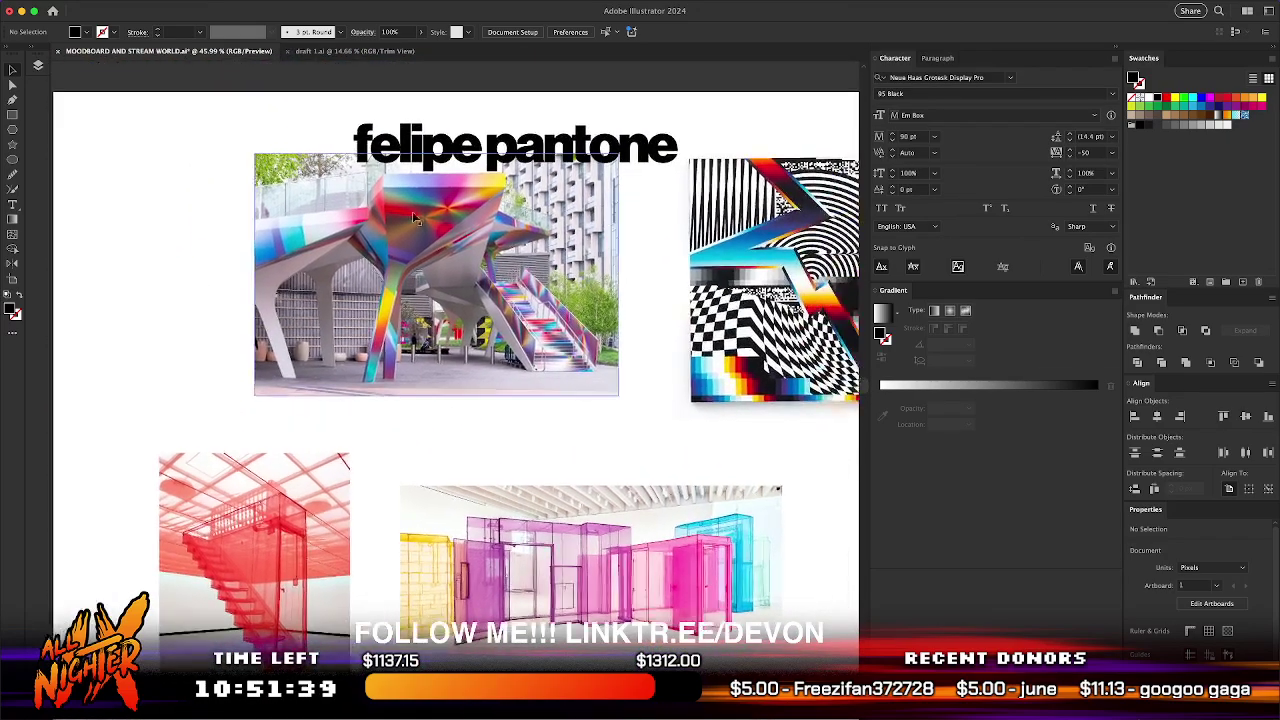
- Duplicate the "felipe pantone" label beneath the photo of translucent coloured rooms and change the copy's text to "do ho suh"
{"action": "left_click", "coordinate": [514, 155]}
{"action": "left_click_drag", "start_coordinate": [514, 155], "coordinate": [540, 686], "text": "alt"}
{"action": "scroll", "coordinate": [540, 686], "scroll_direction": "up", "scroll_amount": 3}
{"action": "scroll", "coordinate": [530, 655], "scroll_direction": "down", "scroll_amount": 3}
{"action": "scroll", "coordinate": [514, 620], "scroll_direction": "down", "scroll_amount": 2}
{"action": "double_click", "coordinate": [508, 596]}
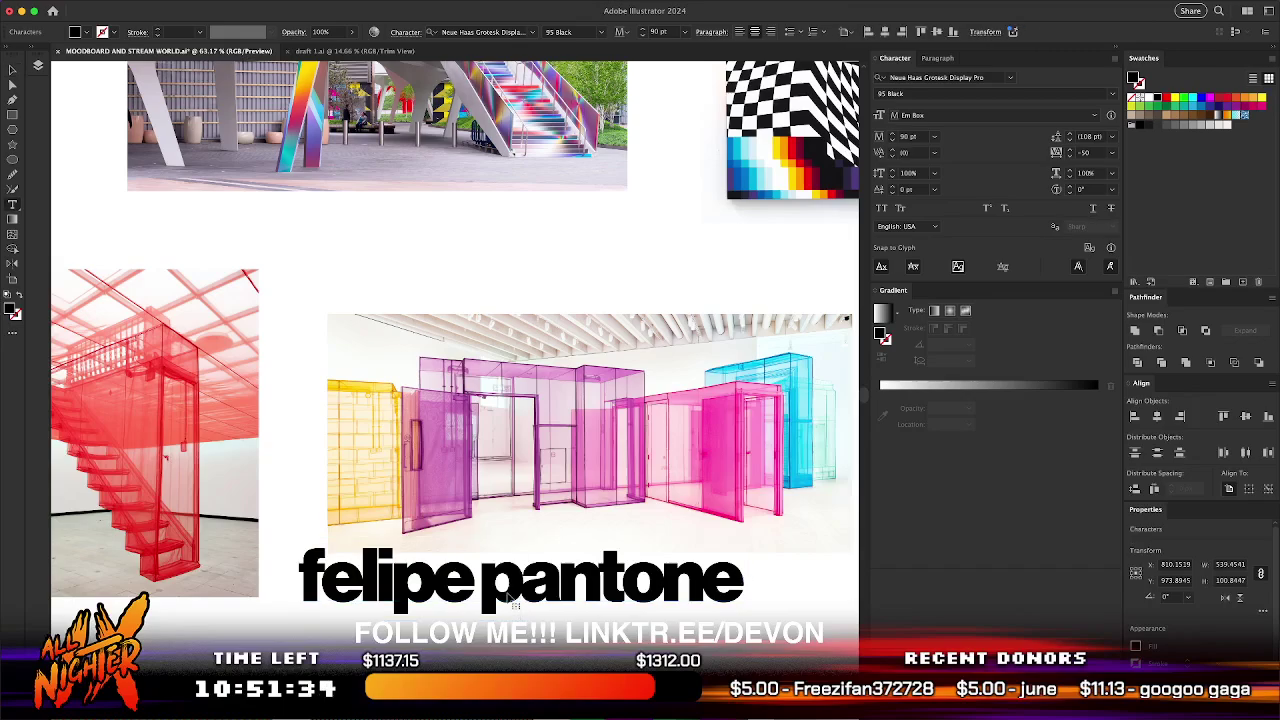
{"action": "key", "text": "super+a"}
{"action": "type", "text": "do ho s"}
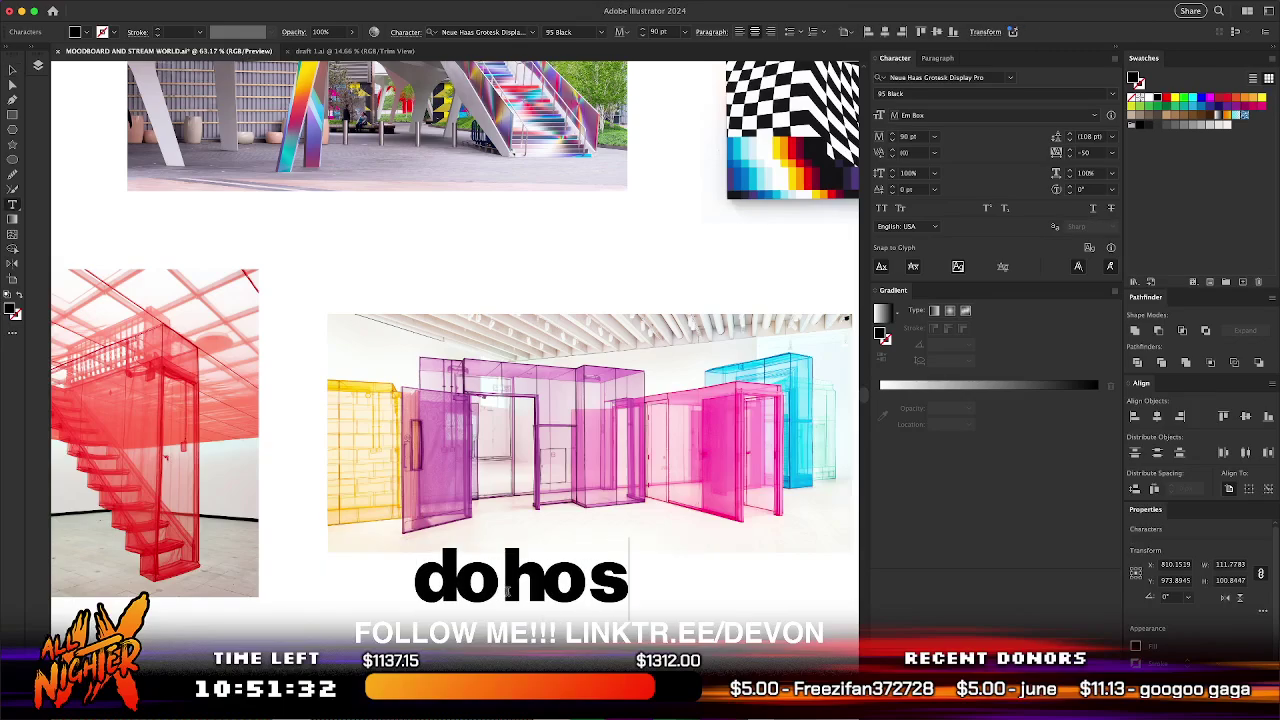
{"action": "type", "text": "uh"}
{"action": "key", "text": "Escape"}
{"action": "left_click", "coordinate": [382, 255]}
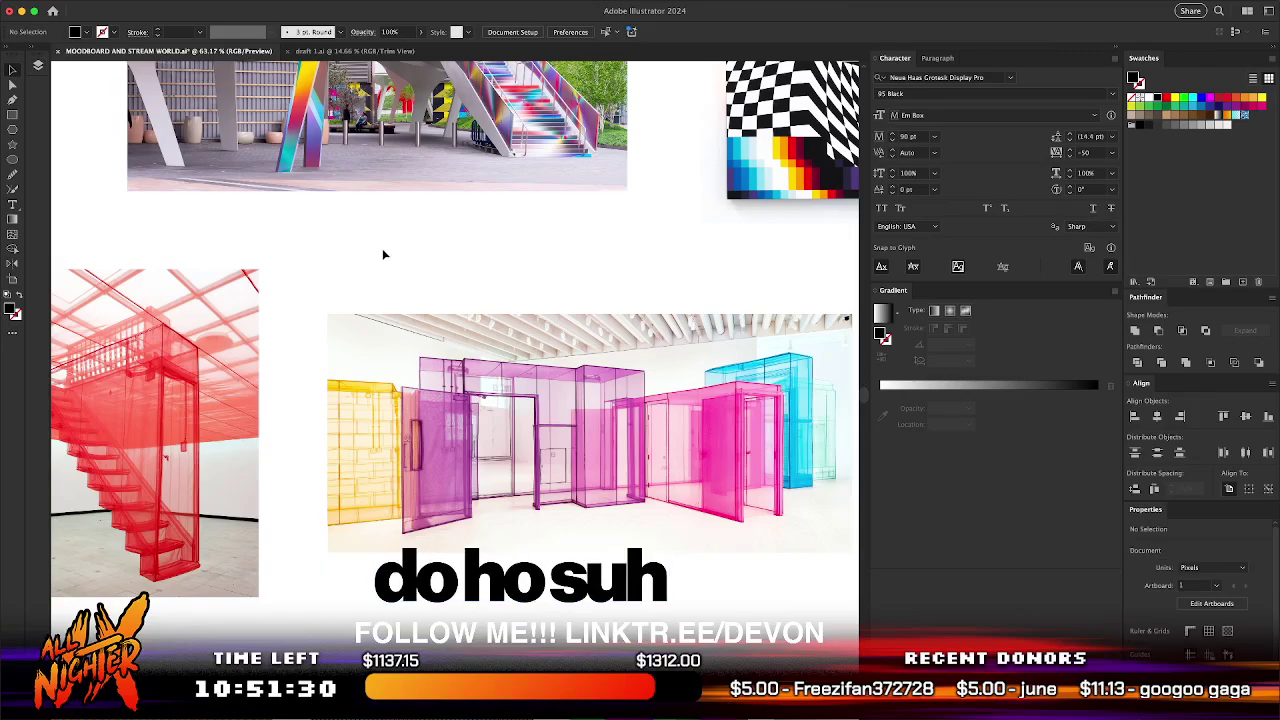
- Examine the red translucent staircase photo and the multicoloured translucent rooms photo around the "do ho suh" label
{"action": "scroll", "coordinate": [382, 255], "scroll_direction": "down", "scroll_amount": 2}
{"action": "scroll", "coordinate": [382, 255], "scroll_direction": "left", "scroll_amount": 5}
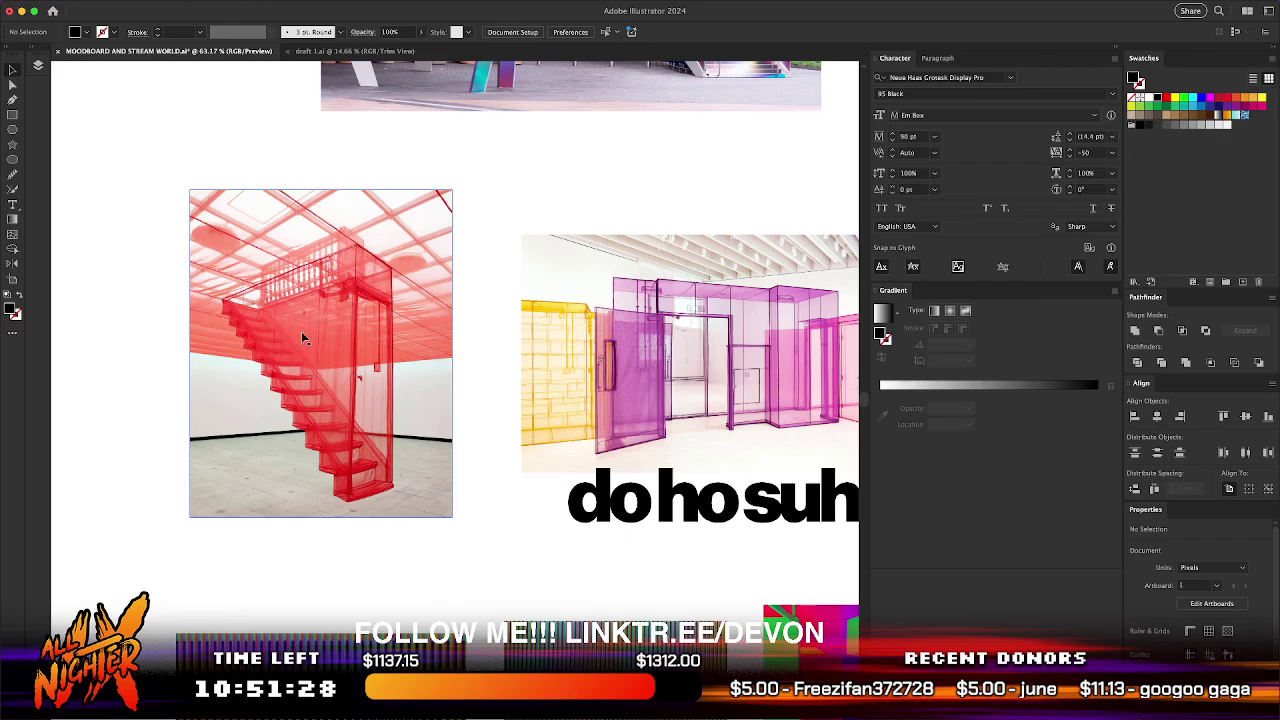
{"action": "scroll", "coordinate": [304, 338], "scroll_direction": "down", "scroll_amount": 1}
{"action": "scroll", "coordinate": [304, 338], "scroll_direction": "right", "scroll_amount": 3}
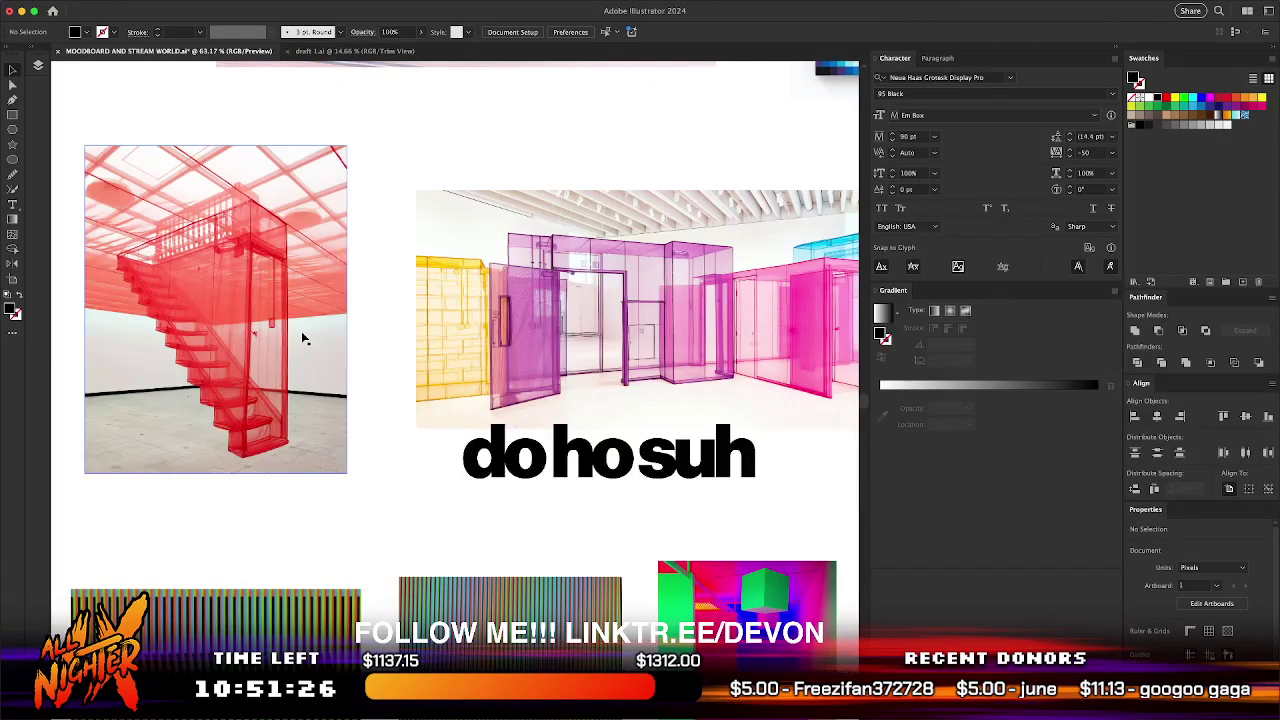
{"action": "scroll", "coordinate": [304, 338], "scroll_direction": "right", "scroll_amount": 6}
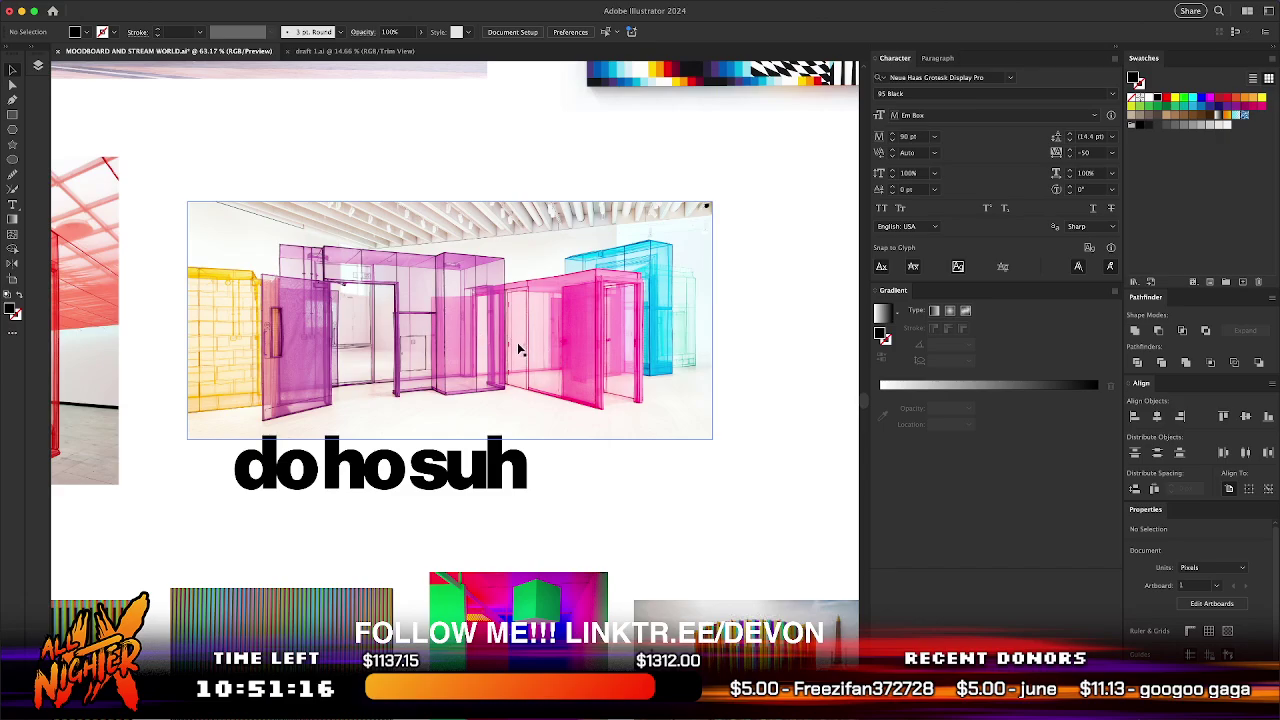
{"action": "scroll", "coordinate": [517, 342], "scroll_direction": "left", "scroll_amount": 4}
{"action": "scroll", "coordinate": [517, 342], "scroll_direction": "up", "scroll_amount": 1}
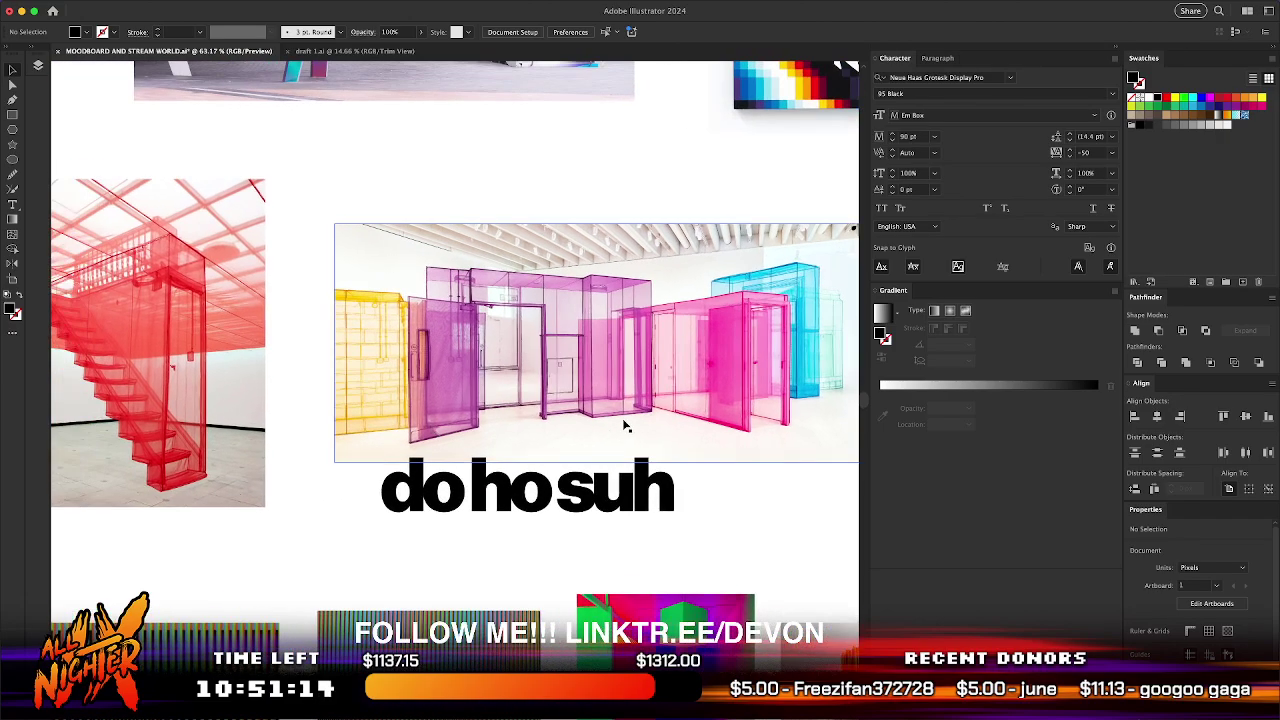
{"action": "scroll", "coordinate": [625, 425], "scroll_direction": "left", "scroll_amount": 2}
- Place a copy of the "do ho suh" label below the photo of the red, blue, yellow and green shapes
{"action": "scroll", "coordinate": [309, 349], "scroll_direction": "right", "scroll_amount": 4}
{"action": "scroll", "coordinate": [440, 377], "scroll_direction": "right", "scroll_amount": 5}
{"action": "scroll", "coordinate": [440, 377], "scroll_direction": "down", "scroll_amount": 3}
{"action": "left_click", "coordinate": [302, 402]}
{"action": "left_click_drag", "start_coordinate": [280, 415], "coordinate": [769, 424]}
{"action": "scroll", "coordinate": [745, 507], "scroll_direction": "right", "scroll_amount": 5}
{"action": "left_click_drag", "start_coordinate": [428, 467], "coordinate": [577, 467]}
{"action": "scroll", "coordinate": [576, 467], "scroll_direction": "up", "scroll_amount": 3}
{"action": "scroll", "coordinate": [576, 467], "scroll_direction": "down", "scroll_amount": 2}
- Change the text of the label below the four coloured shapes to "ellsworth kelly"
{"action": "double_click", "coordinate": [529, 467]}
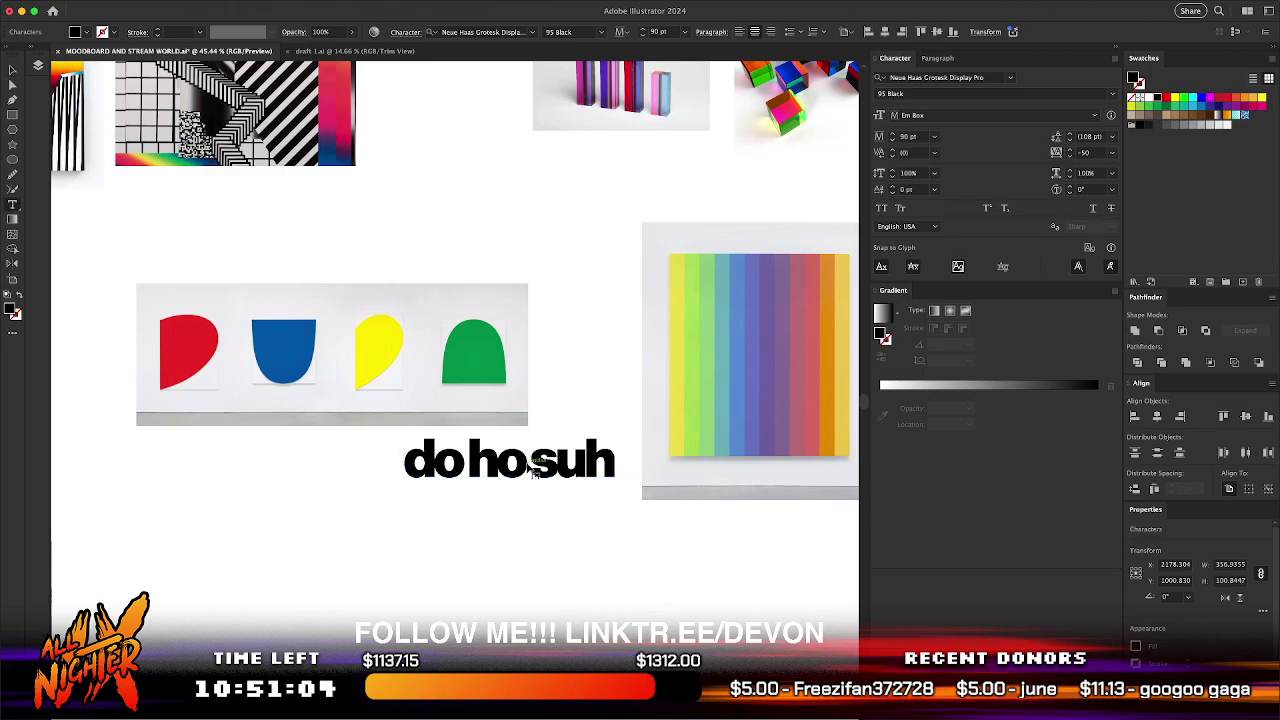
{"action": "double_click", "coordinate": [531, 468]}
{"action": "type", "text": "ellsworth kelly"}
{"action": "left_click", "coordinate": [397, 461]}
{"action": "key", "text": "BackSpace"}
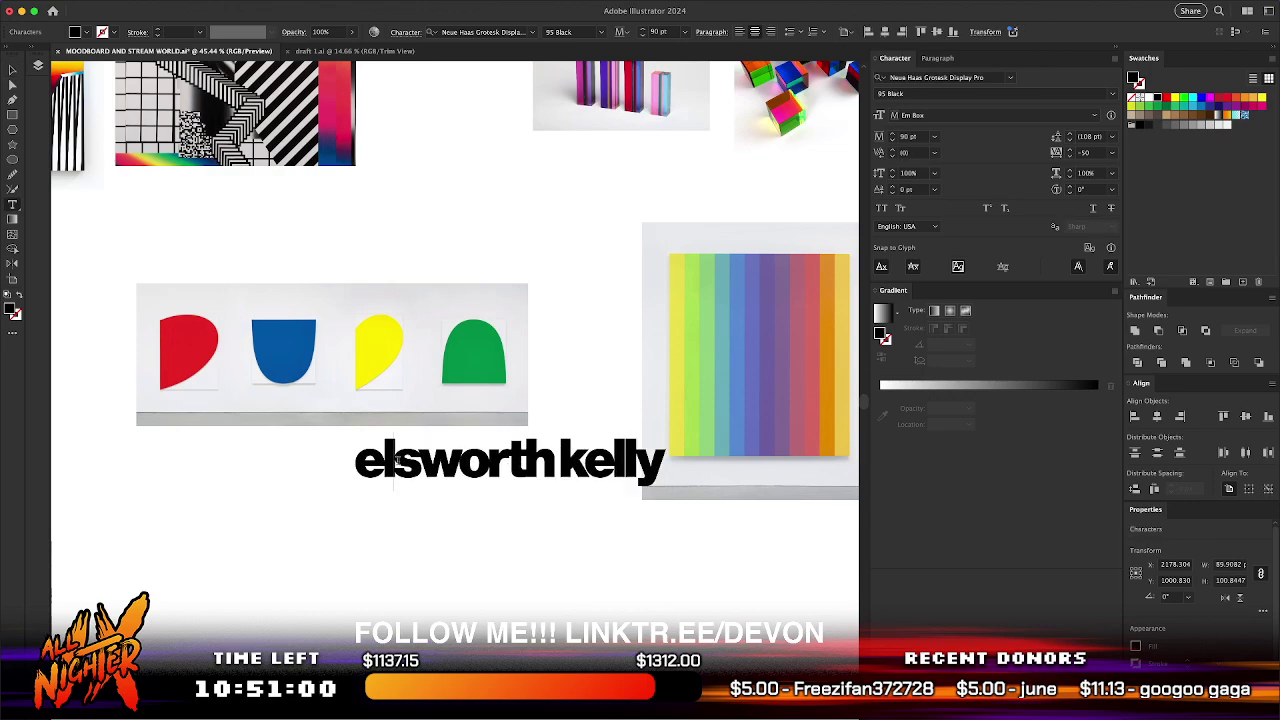
{"action": "type", "text": "l"}
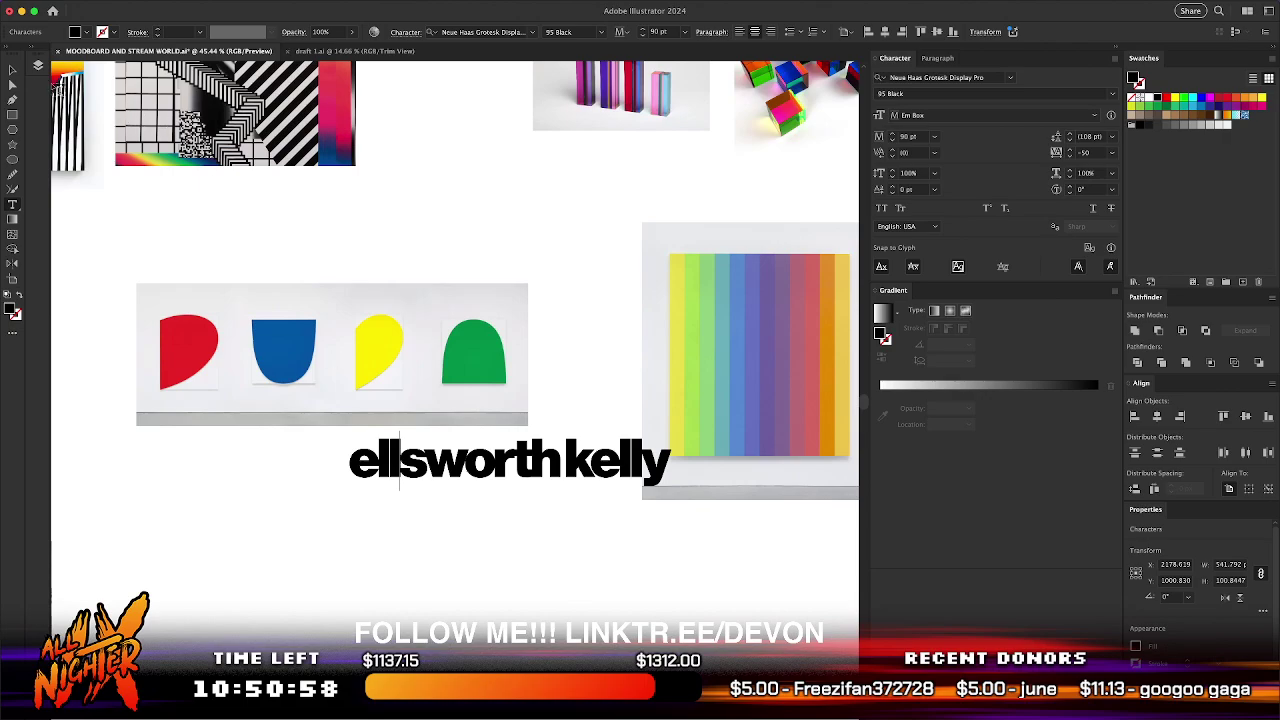
- Move the "ellsworth kelly" label slightly up and left, closer to the four-shape photo, and deselect it
{"action": "left_click", "coordinate": [14, 70]}
{"action": "left_click", "coordinate": [543, 556]}
{"action": "left_click_drag", "start_coordinate": [553, 461], "coordinate": [533, 449]}
{"action": "left_click", "coordinate": [557, 565]}
- Examine the four-shape artwork and the vertical rainbow stripes of the painting beside the "ellsworth kelly" label
{"action": "scroll", "coordinate": [557, 565], "scroll_direction": "right", "scroll_amount": 3}
{"action": "scroll", "coordinate": [557, 565], "scroll_direction": "left", "scroll_amount": 1}
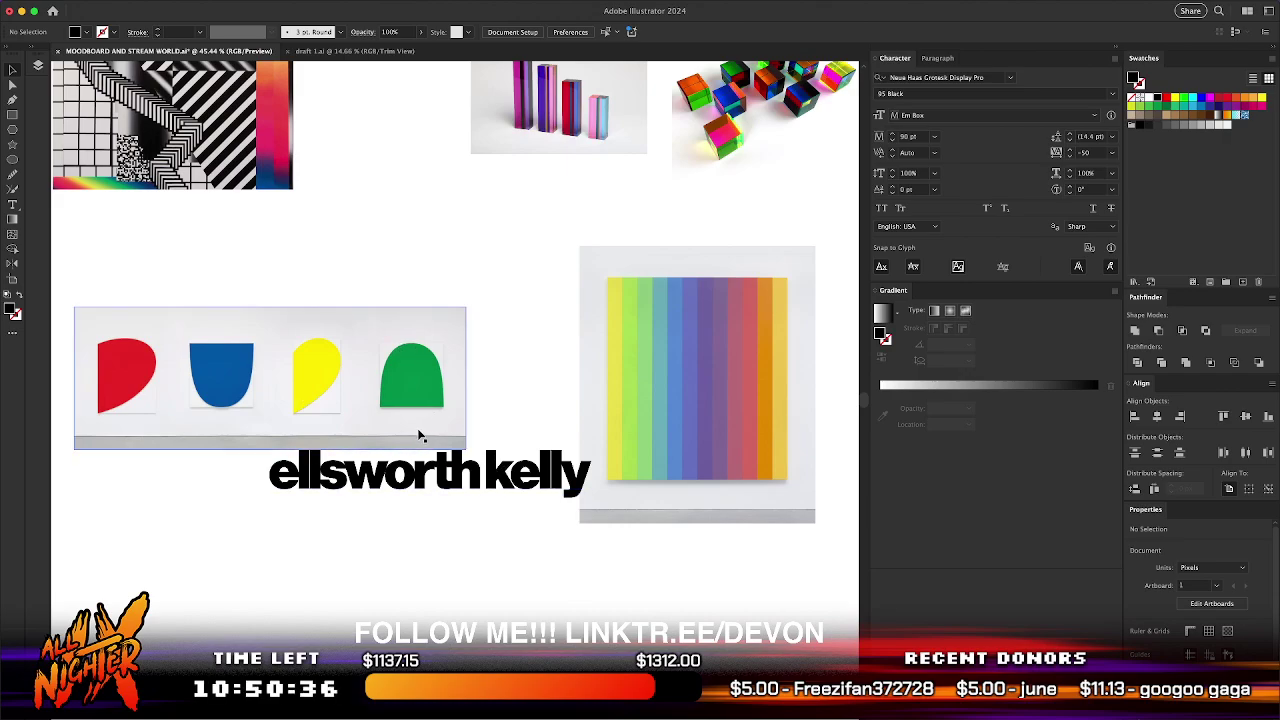
{"action": "scroll", "coordinate": [738, 398], "scroll_direction": "up", "scroll_amount": 5}
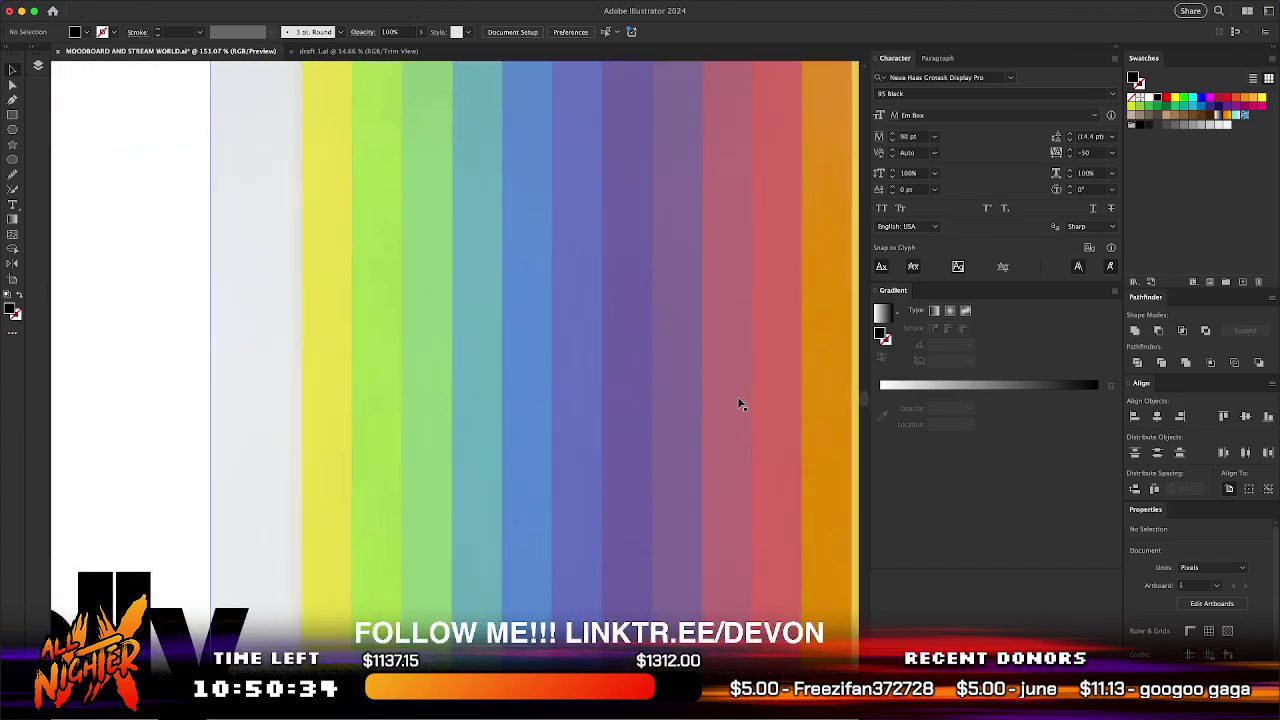
{"action": "scroll", "coordinate": [738, 398], "scroll_direction": "down", "scroll_amount": 1}
{"action": "scroll", "coordinate": [738, 398], "scroll_direction": "up", "scroll_amount": 1}
{"action": "scroll", "coordinate": [738, 398], "scroll_direction": "right", "scroll_amount": 1}
{"action": "scroll", "coordinate": [740, 404], "scroll_direction": "down", "scroll_amount": 5}
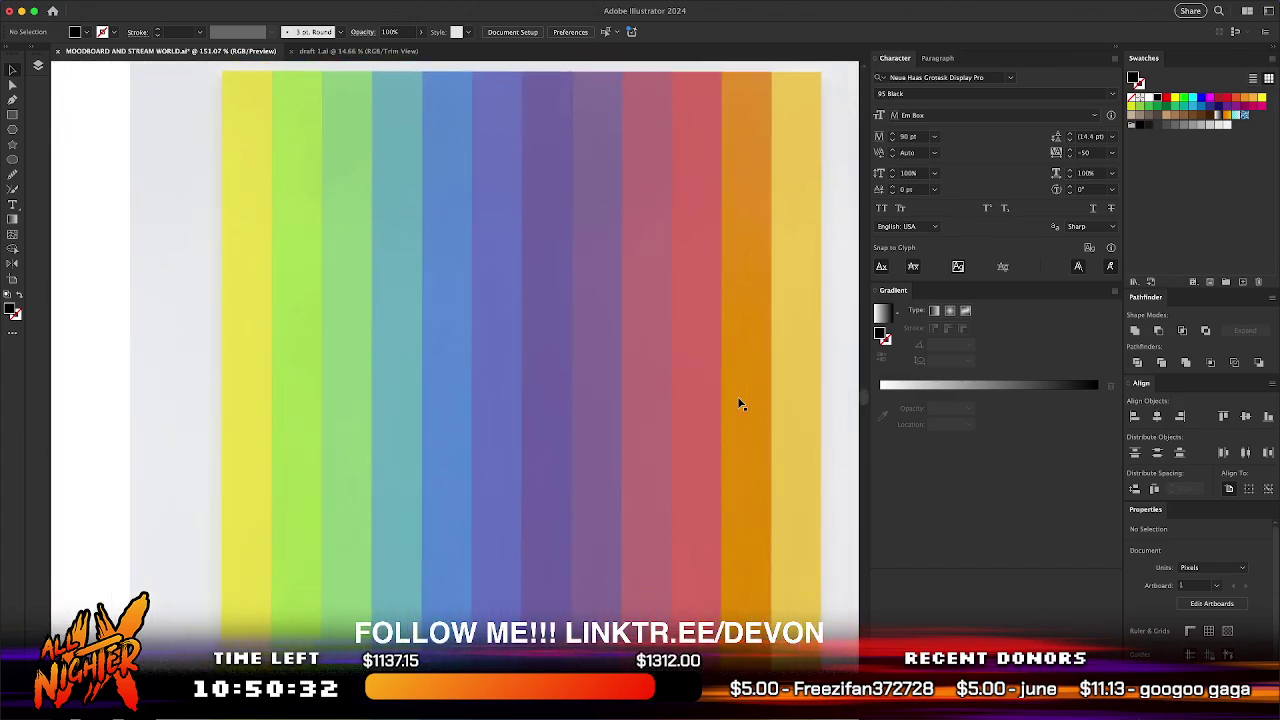
{"action": "scroll", "coordinate": [740, 404], "scroll_direction": "down", "scroll_amount": 3}
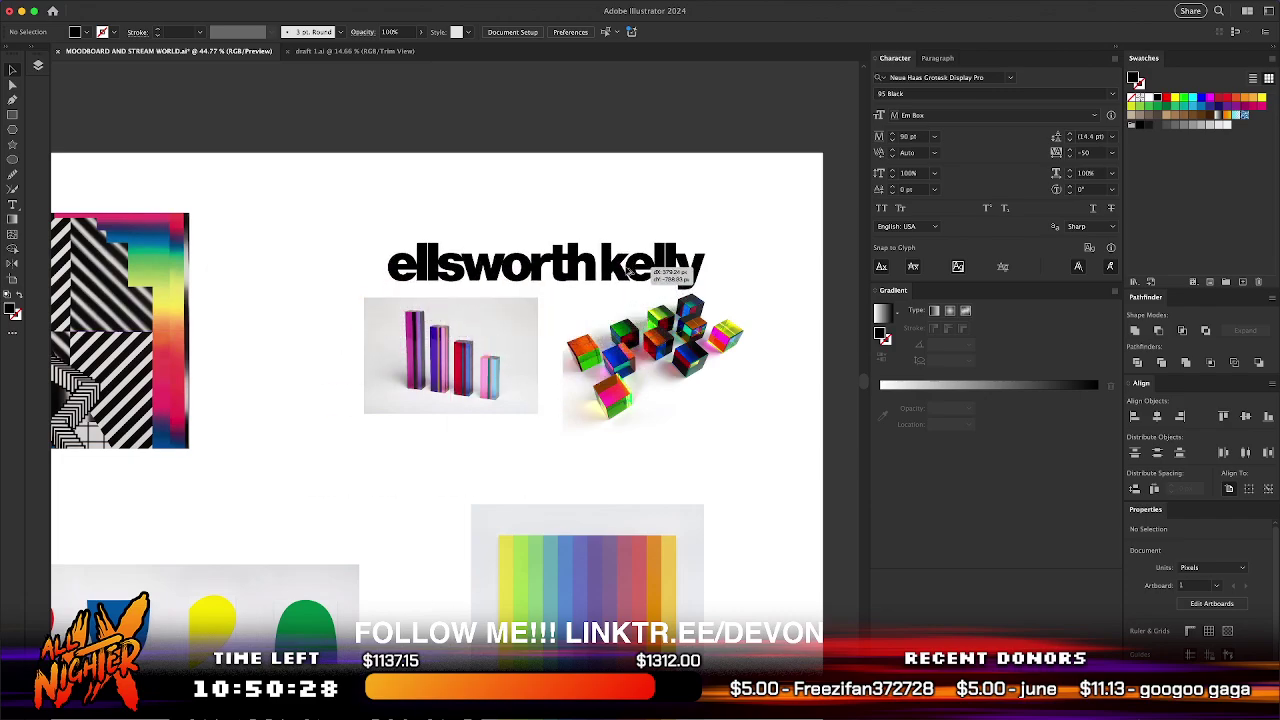
- Place a copy of the "ellsworth kelly" label above the acrylic block and cube photos and change its text to "vasa acrylic sculpture"
{"action": "left_click", "coordinate": [624, 263]}
{"action": "scroll", "coordinate": [624, 263], "scroll_direction": "up", "scroll_amount": 3}
{"action": "triple_click", "coordinate": [626, 264]}
{"action": "type", "text": "vasa ac"}
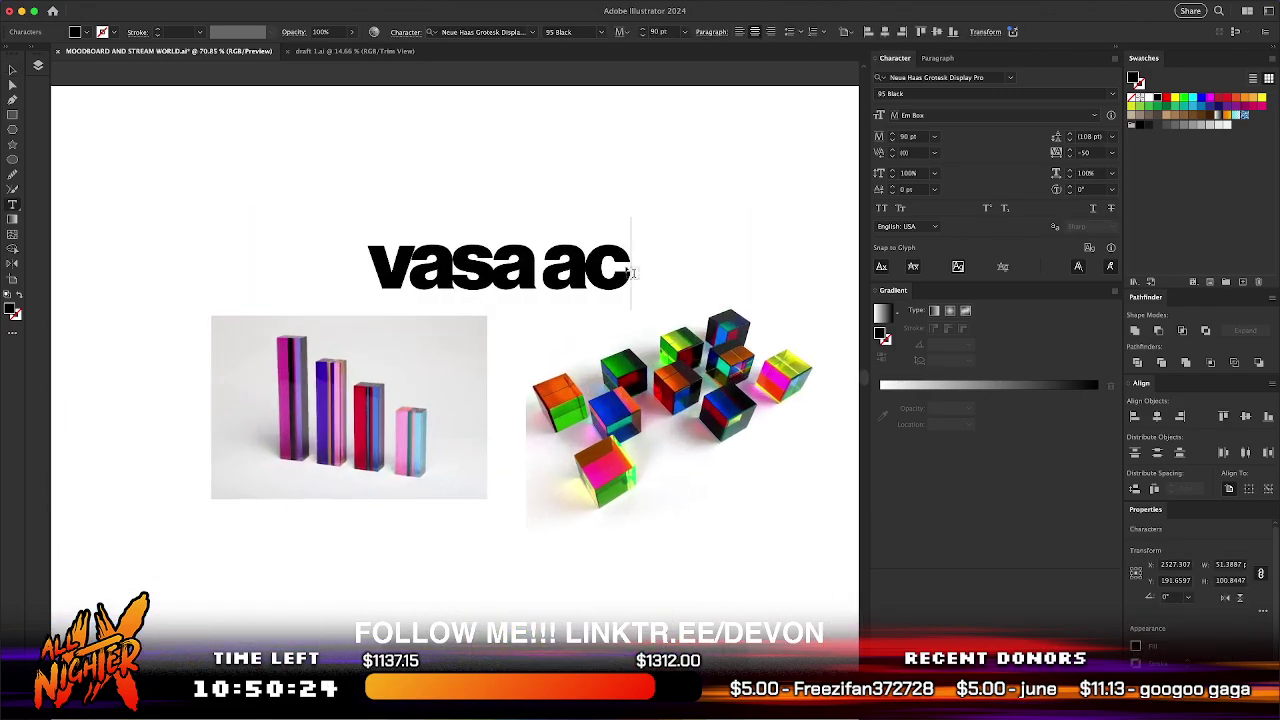
{"action": "type", "text": "rylic sc"}
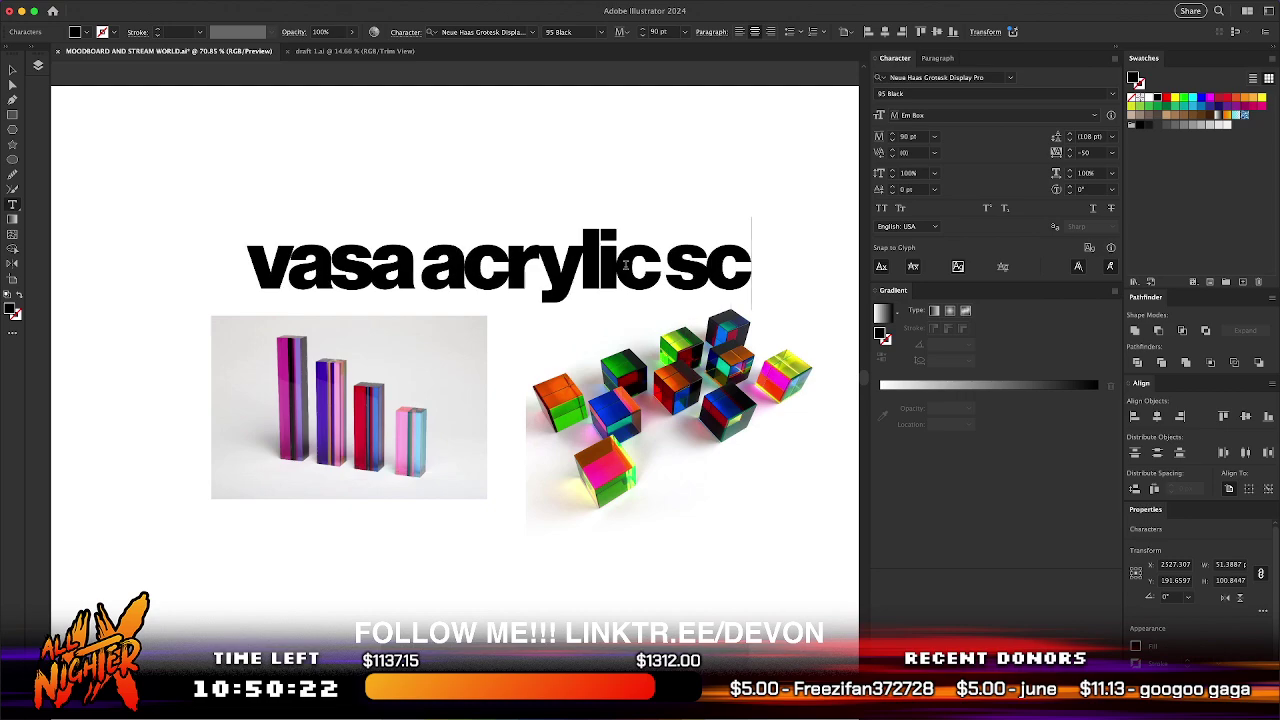
{"action": "type", "text": "ulpture"}
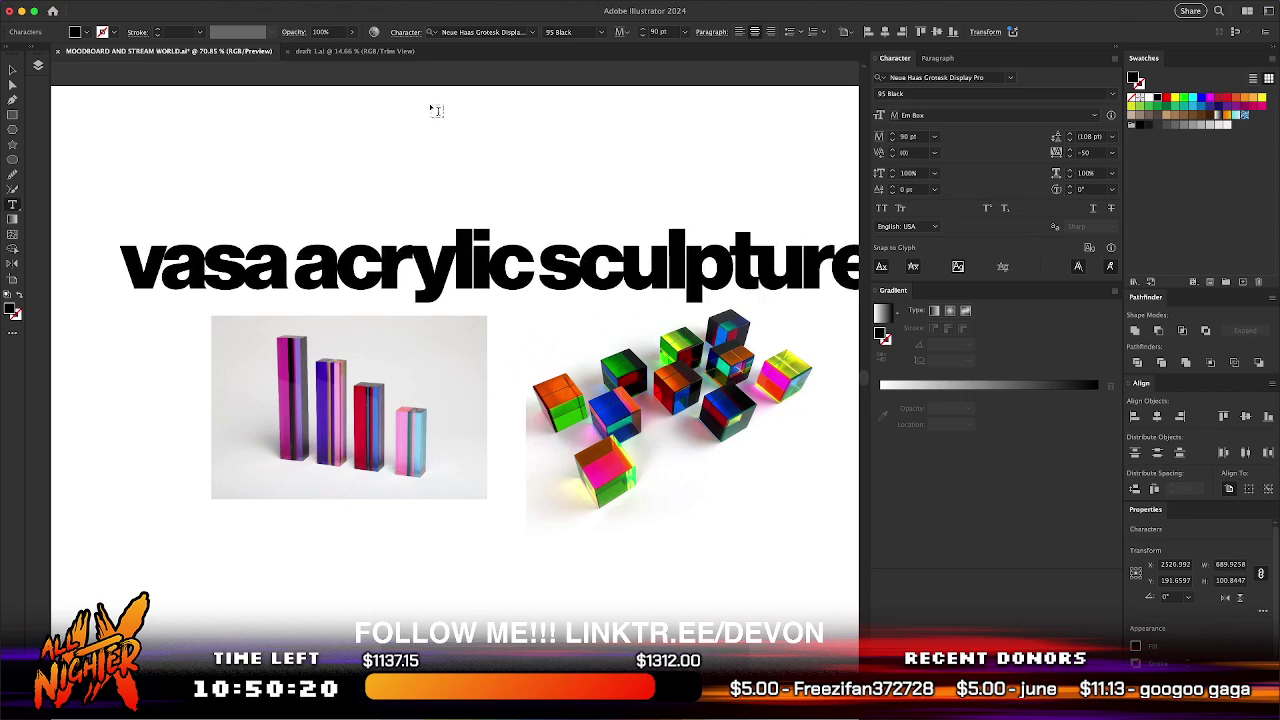
{"action": "left_click", "coordinate": [14, 68]}
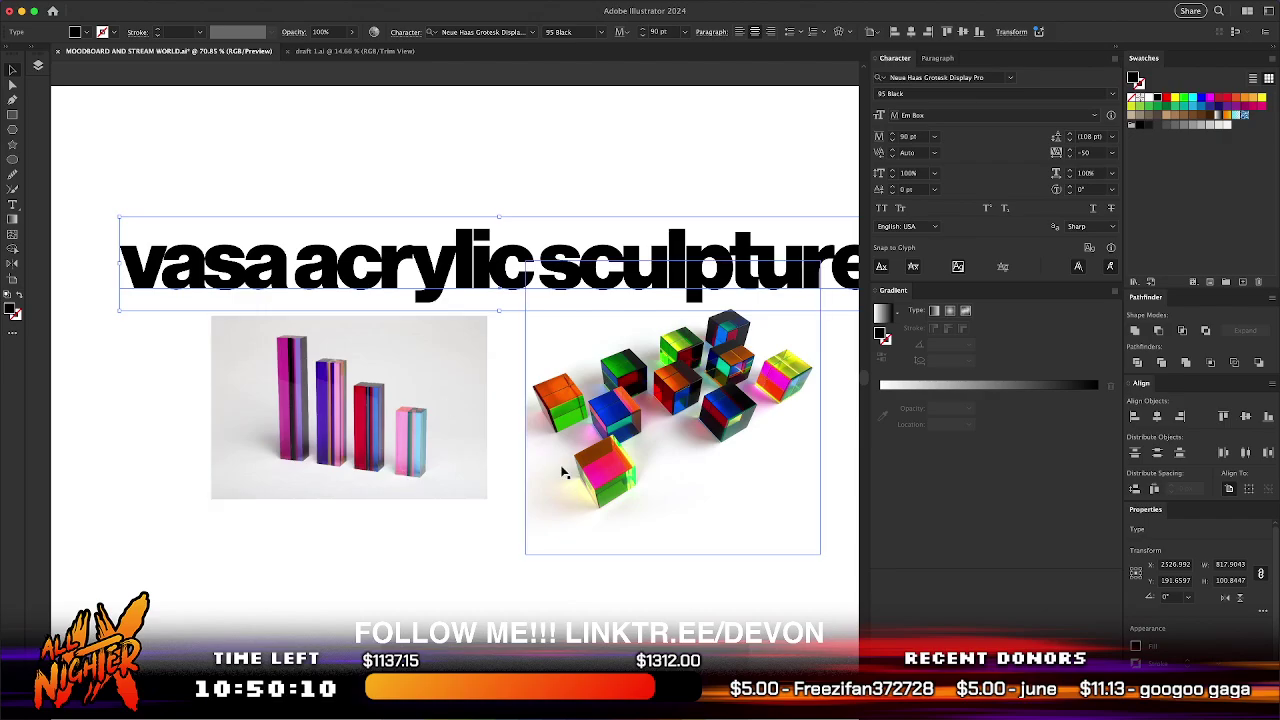
- Place a copy of the "do ho suh" label below the row of striped optical artworks
{"action": "scroll", "coordinate": [520, 456], "scroll_direction": "down", "scroll_amount": 3}
{"action": "scroll", "coordinate": [520, 456], "scroll_direction": "down", "scroll_amount": 2}
{"action": "scroll", "coordinate": [520, 456], "scroll_direction": "down", "scroll_amount": 10}
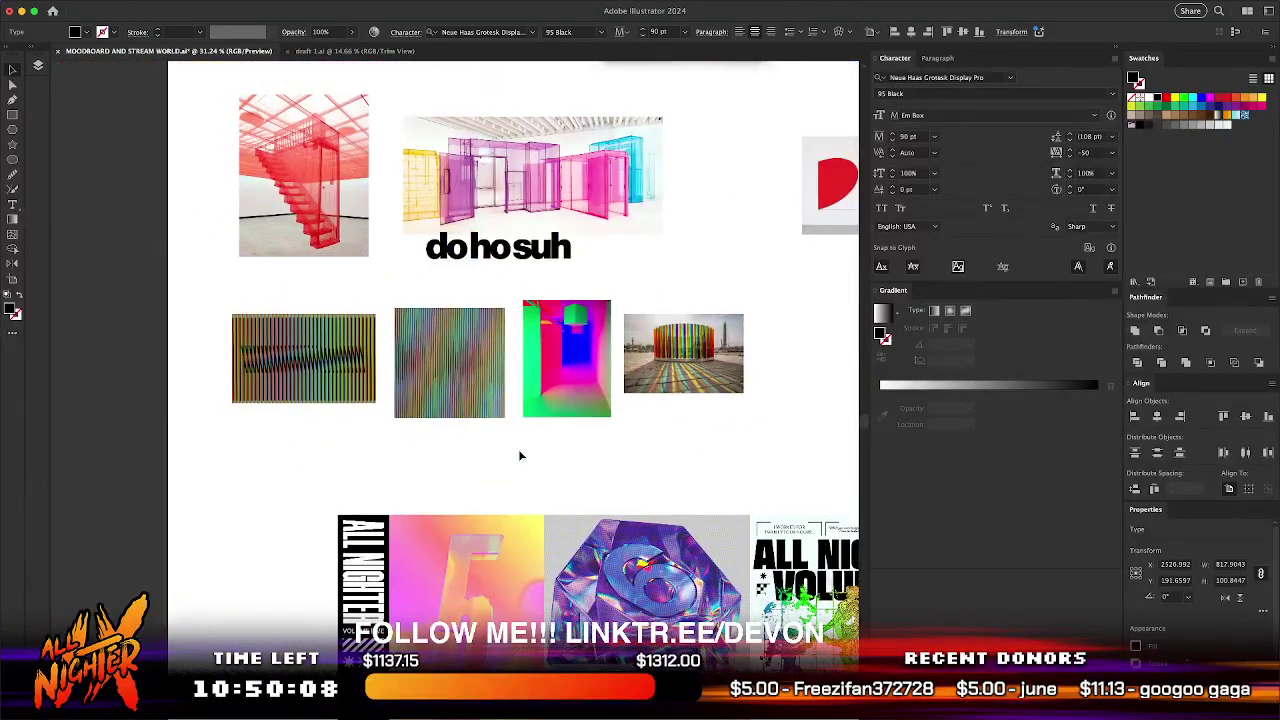
{"action": "left_click", "coordinate": [520, 456]}
{"action": "left_click_drag", "start_coordinate": [532, 247], "coordinate": [484, 443]}
{"action": "scroll", "coordinate": [484, 443], "scroll_direction": "up", "scroll_amount": 2}
- Change the text of the label below the striped optical artworks to "carlos cruz diaz" and deselect it
{"action": "double_click", "coordinate": [482, 443]}
{"action": "key", "text": "super+a"}
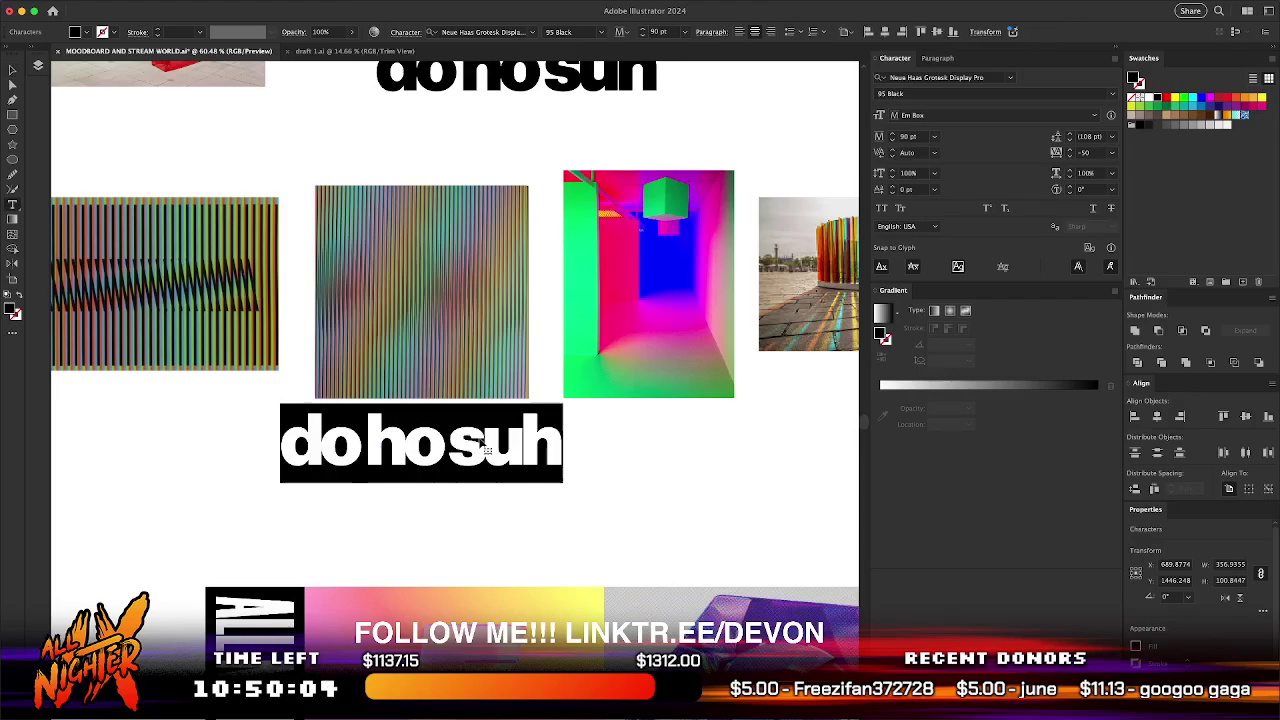
{"action": "type", "text": "carlos"}
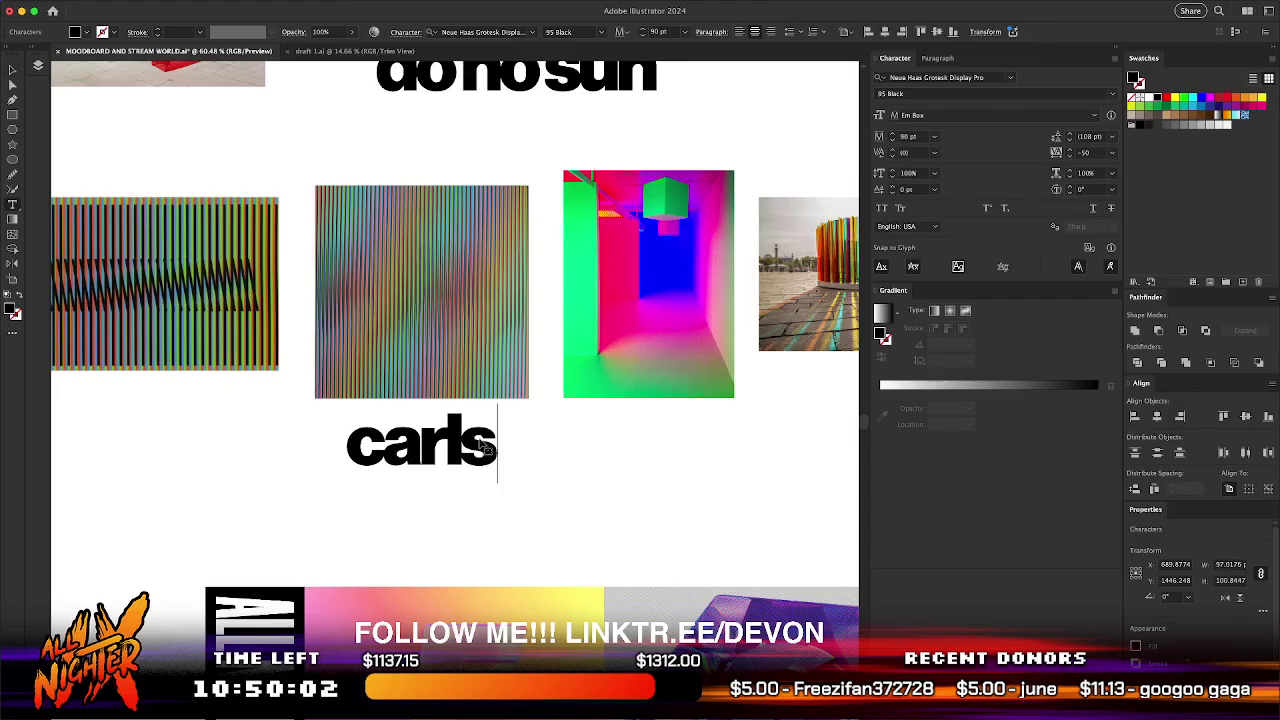
{"action": "type", "text": " crus"}
{"action": "key", "text": "BackSpace"}
{"action": "type", "text": "z diaz"}
{"action": "left_click", "coordinate": [12, 70]}
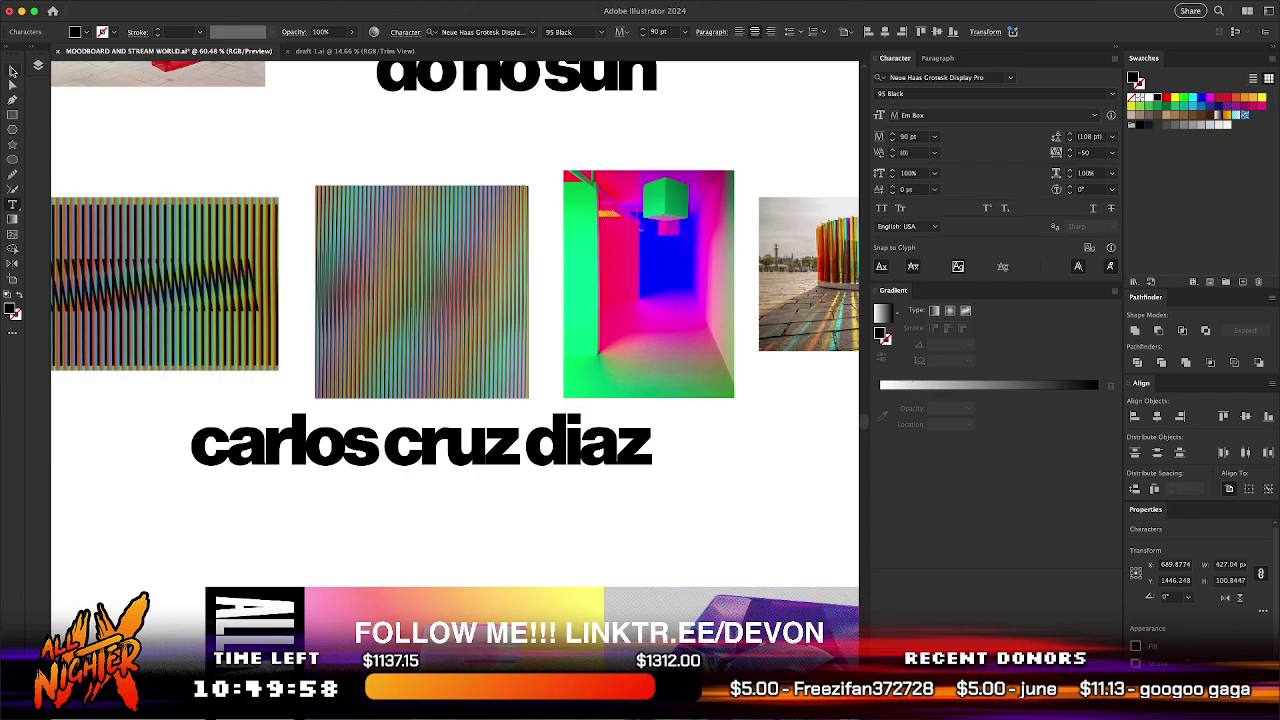
{"action": "left_click", "coordinate": [243, 180]}
- Examine the "carlos cruz diaz" references: the striped panels, the saturated coloured room and the circular outdoor installation
{"action": "scroll", "coordinate": [242, 181], "scroll_direction": "right", "scroll_amount": 4}
{"action": "scroll", "coordinate": [241, 180], "scroll_direction": "left", "scroll_amount": 5}
{"action": "scroll", "coordinate": [241, 180], "scroll_direction": "up", "scroll_amount": 2}
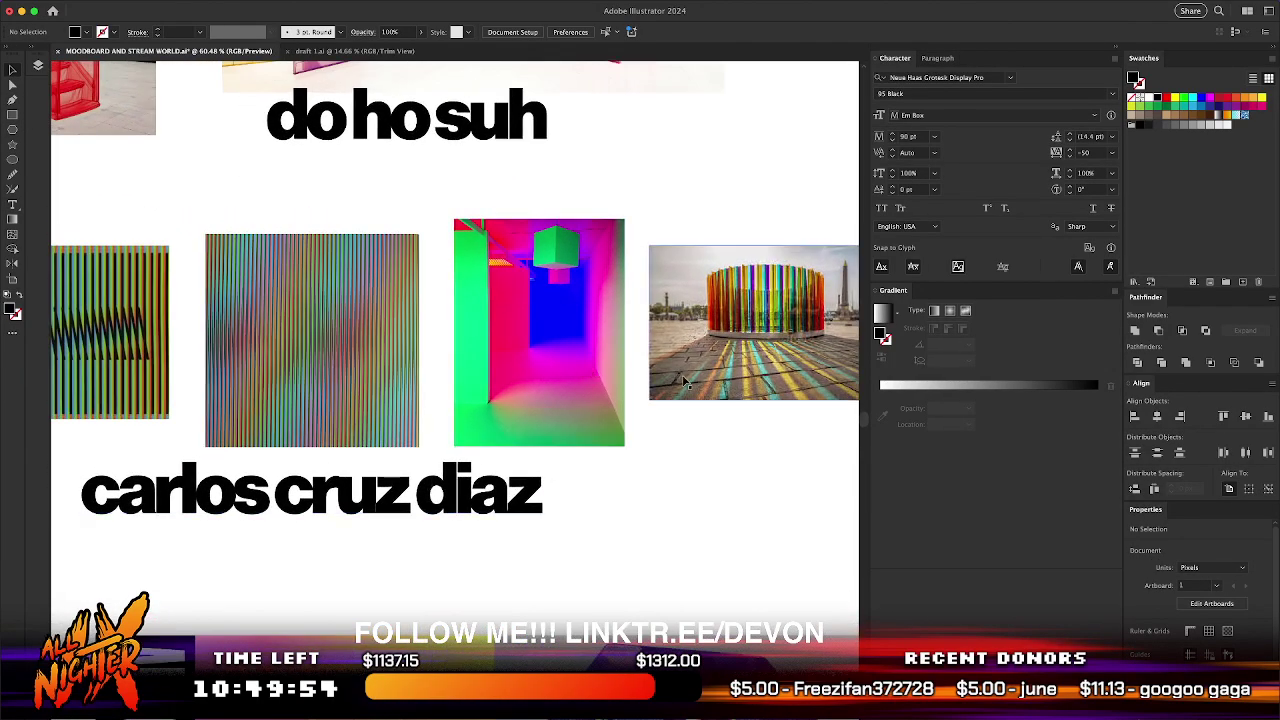
{"action": "scroll", "coordinate": [686, 380], "scroll_direction": "right", "scroll_amount": 10}
{"action": "scroll", "coordinate": [686, 380], "scroll_direction": "left", "scroll_amount": 20}
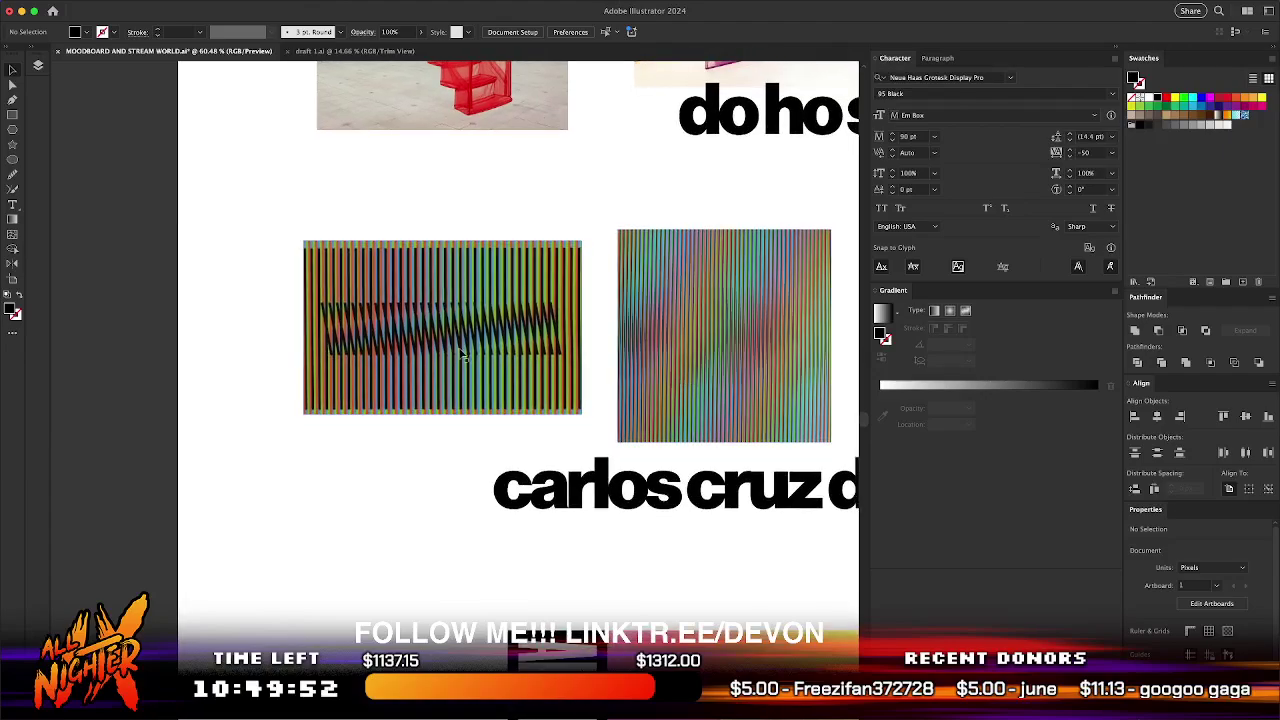
{"action": "scroll", "coordinate": [452, 352], "scroll_direction": "right", "scroll_amount": 10}
{"action": "scroll", "coordinate": [452, 352], "scroll_direction": "right", "scroll_amount": 3}
{"action": "scroll", "coordinate": [452, 352], "scroll_direction": "up", "scroll_amount": 1}
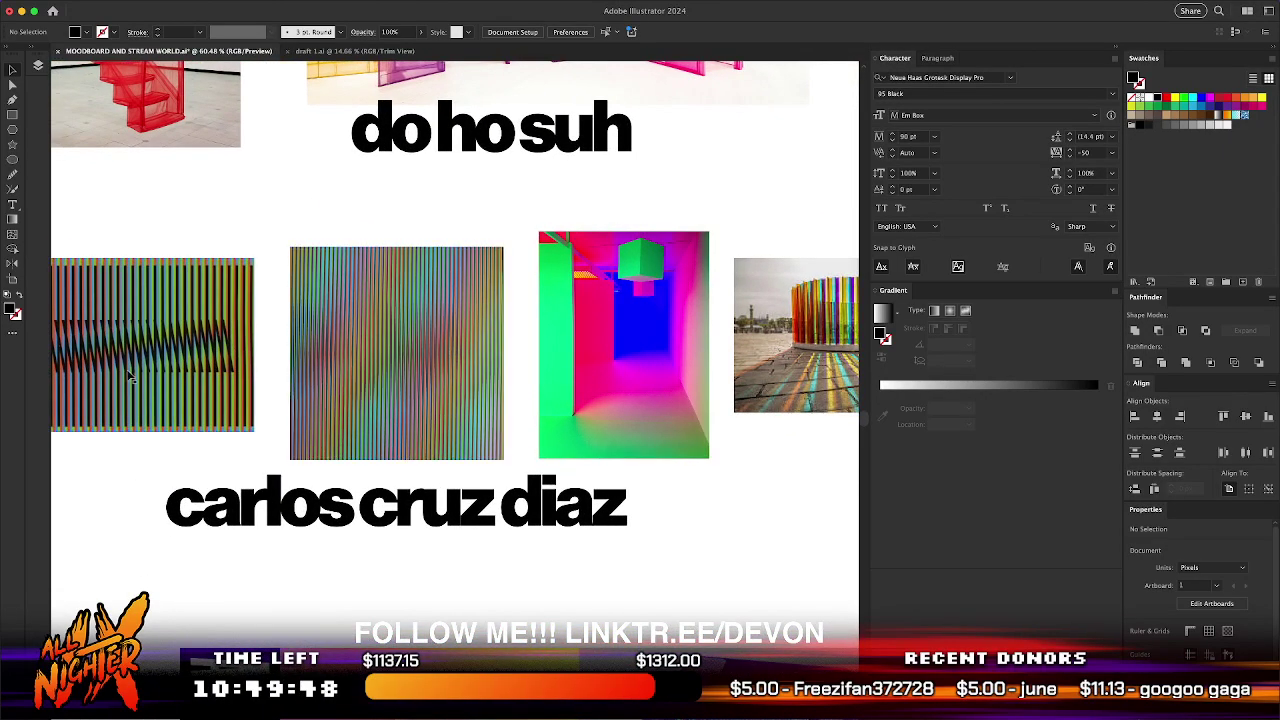
{"action": "scroll", "coordinate": [425, 374], "scroll_direction": "right", "scroll_amount": 6}
{"action": "scroll", "coordinate": [425, 374], "scroll_direction": "up", "scroll_amount": 2}
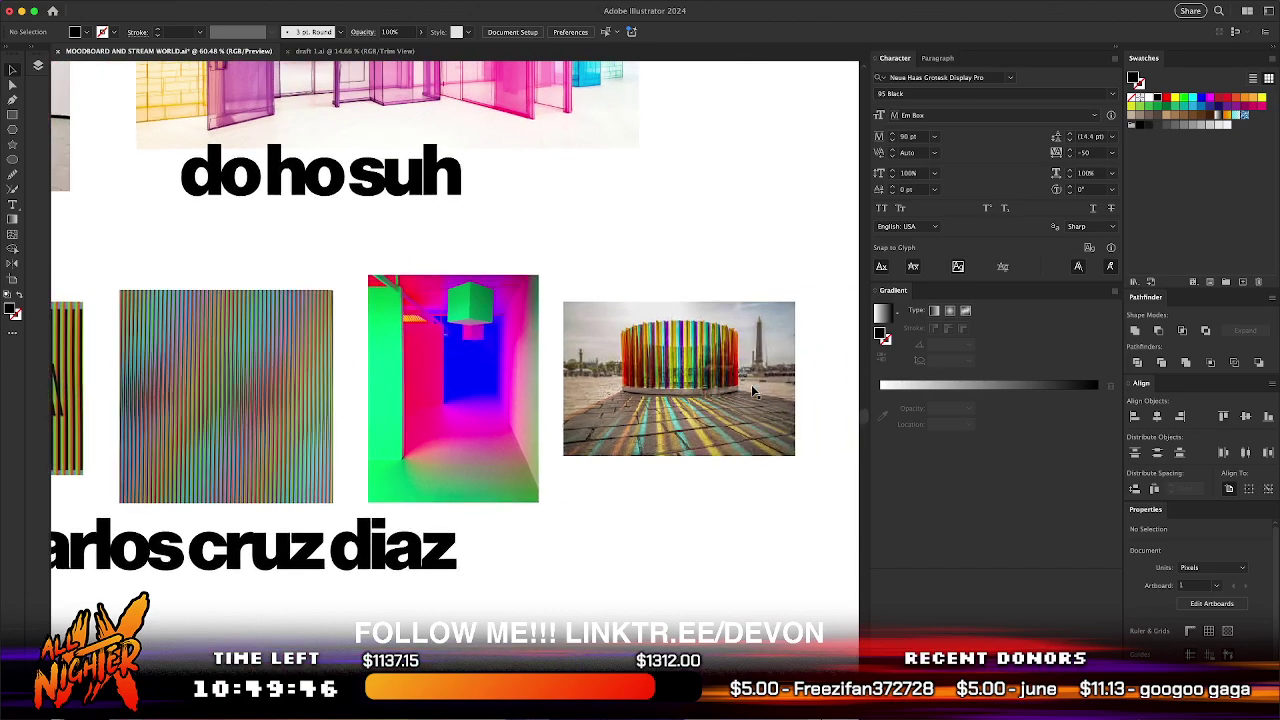
{"action": "scroll", "coordinate": [425, 374], "scroll_direction": "up", "scroll_amount": 10}
{"action": "scroll", "coordinate": [425, 374], "scroll_direction": "right", "scroll_amount": 2}
{"action": "scroll", "coordinate": [425, 374], "scroll_direction": "up", "scroll_amount": 1}
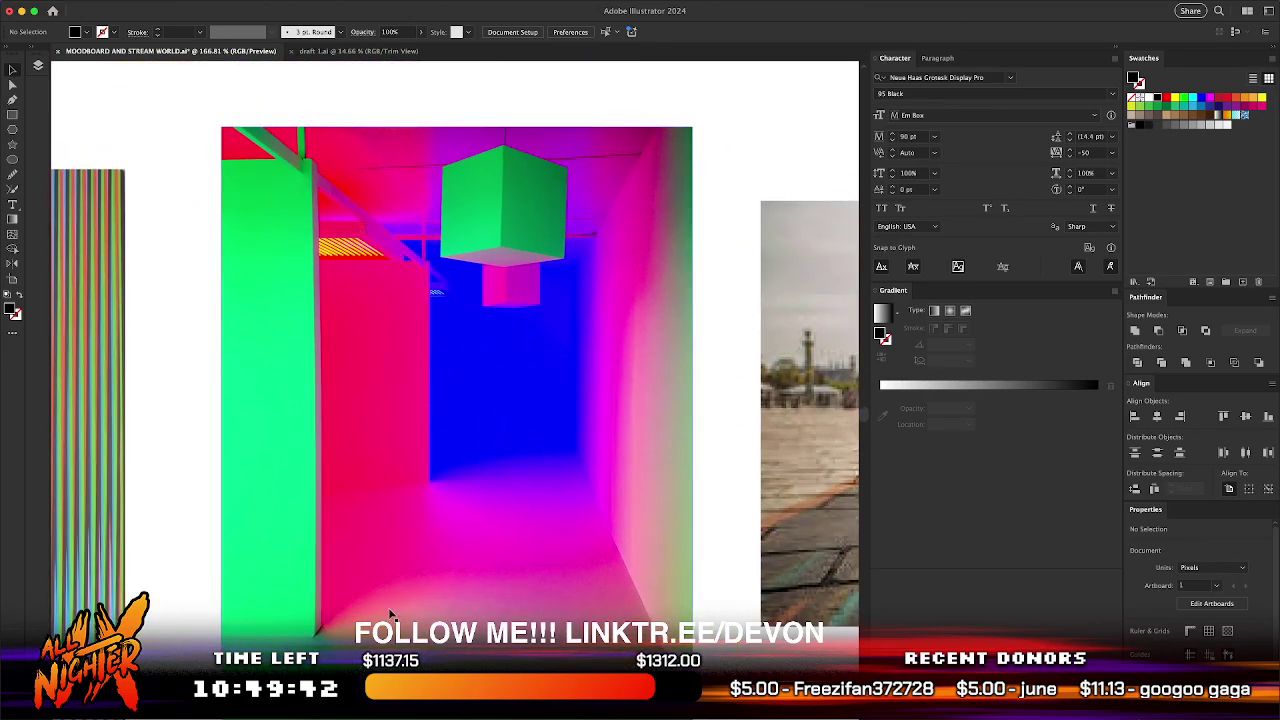
- Examine the circular striped outdoor installation and the black-and-white "felipe pantone" artwork, then review the whole set of labelled references
{"action": "scroll", "coordinate": [393, 612], "scroll_direction": "right", "scroll_amount": 10}
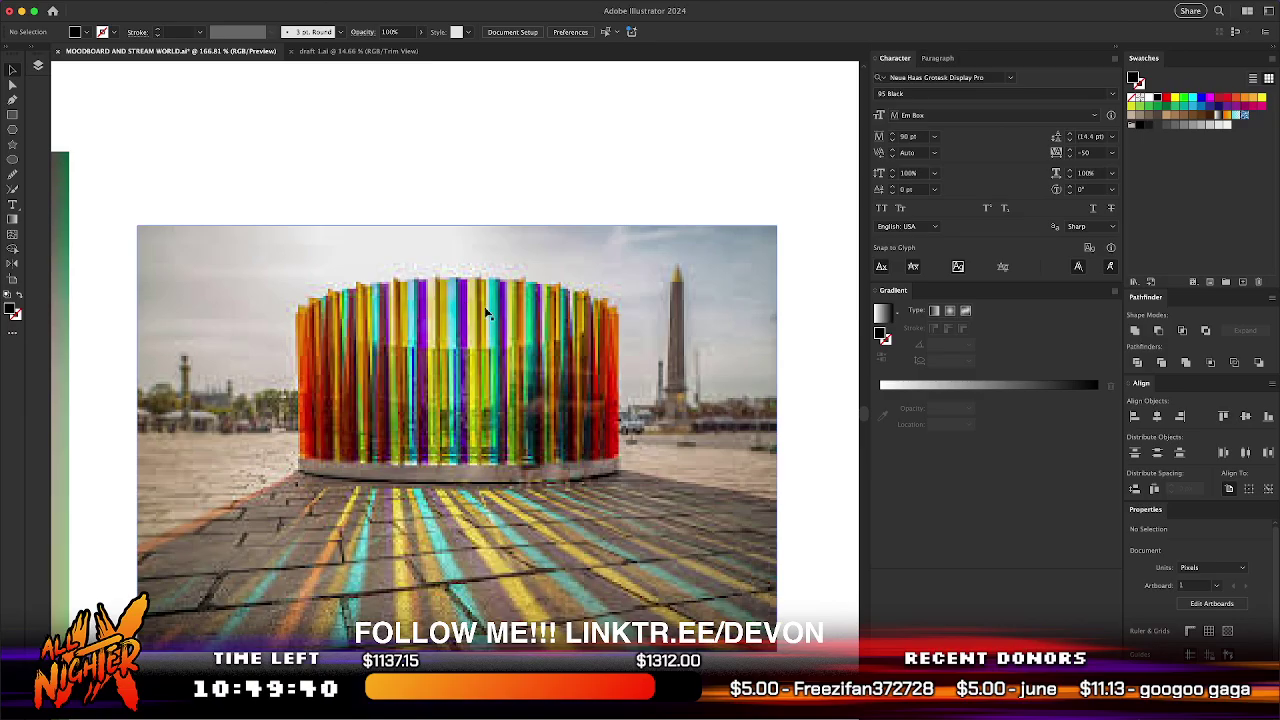
{"action": "scroll", "coordinate": [354, 365], "scroll_direction": "down", "scroll_amount": 5}
{"action": "scroll", "coordinate": [355, 366], "scroll_direction": "left", "scroll_amount": 9}
{"action": "scroll", "coordinate": [354, 362], "scroll_direction": "down", "scroll_amount": 3}
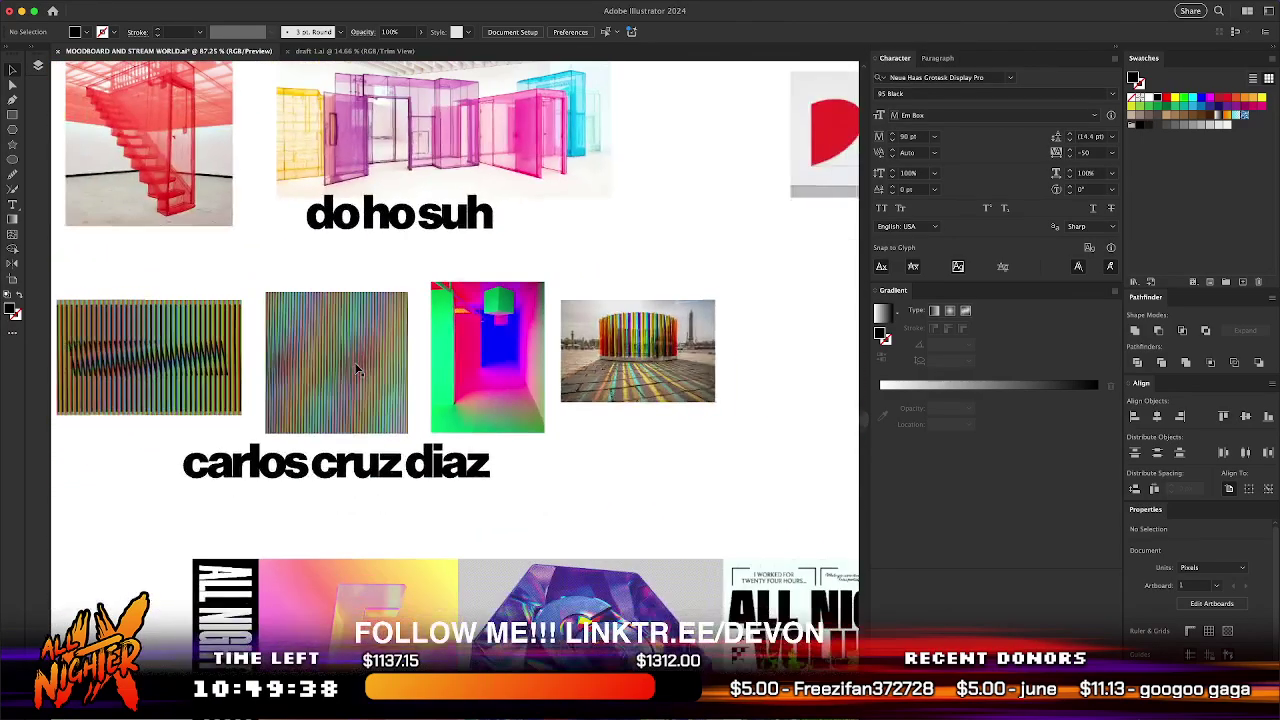
{"action": "scroll", "coordinate": [354, 362], "scroll_direction": "up", "scroll_amount": 5}
{"action": "scroll", "coordinate": [354, 362], "scroll_direction": "up", "scroll_amount": 4}
{"action": "scroll", "coordinate": [415, 441], "scroll_direction": "up", "scroll_amount": 6}
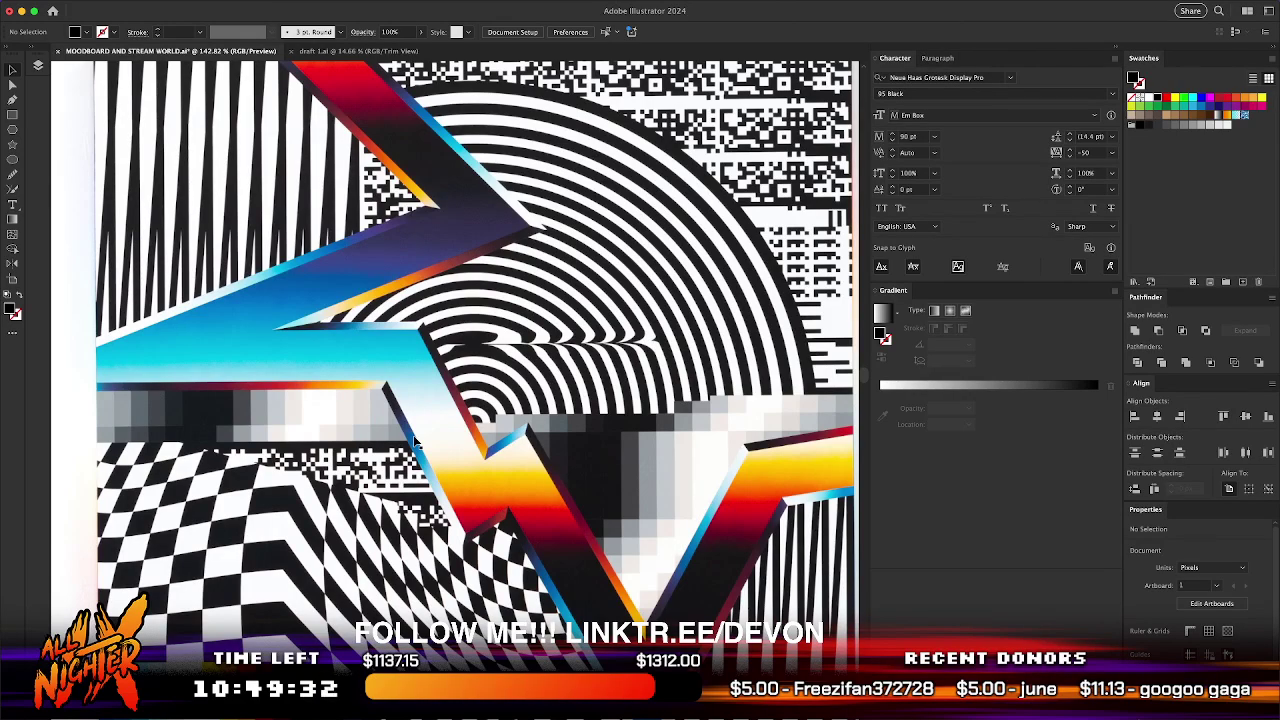
{"action": "scroll", "coordinate": [415, 441], "scroll_direction": "down", "scroll_amount": 8}
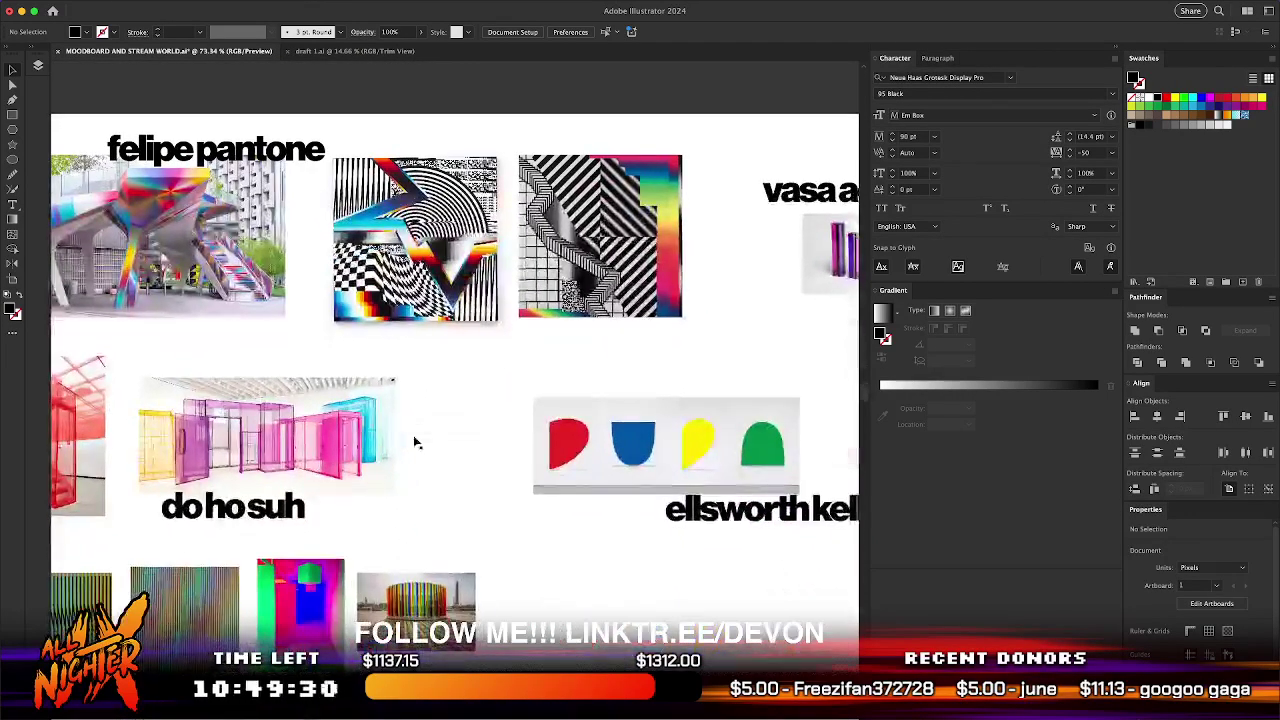
{"action": "scroll", "coordinate": [346, 505], "scroll_direction": "down", "scroll_amount": 3}
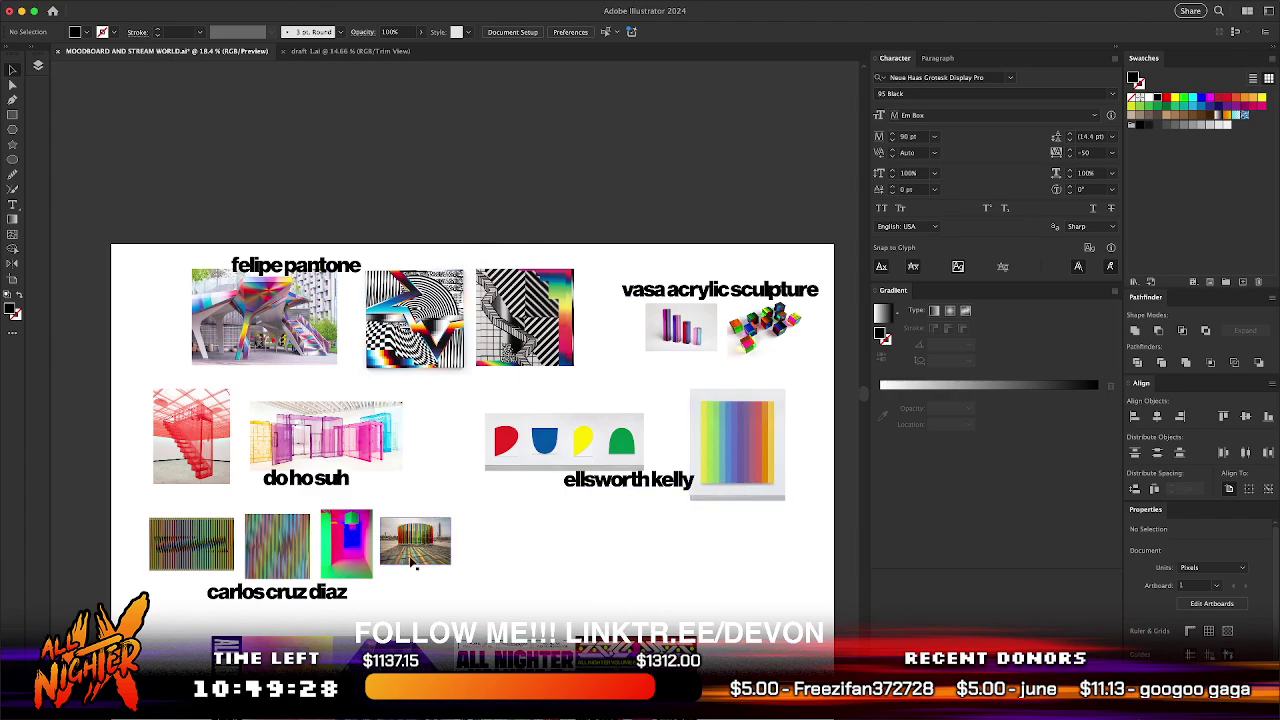
- Place a copy of the "ellsworth kelly" label below the original and change its text to "Neue Haas Grotsk Display Pro" with "BLACK" on a second line
{"action": "left_click_drag", "start_coordinate": [655, 483], "coordinate": [647, 571]}
{"action": "scroll", "coordinate": [617, 571], "scroll_direction": "up", "scroll_amount": 2}
{"action": "scroll", "coordinate": [618, 572], "scroll_direction": "up", "scroll_amount": 2}
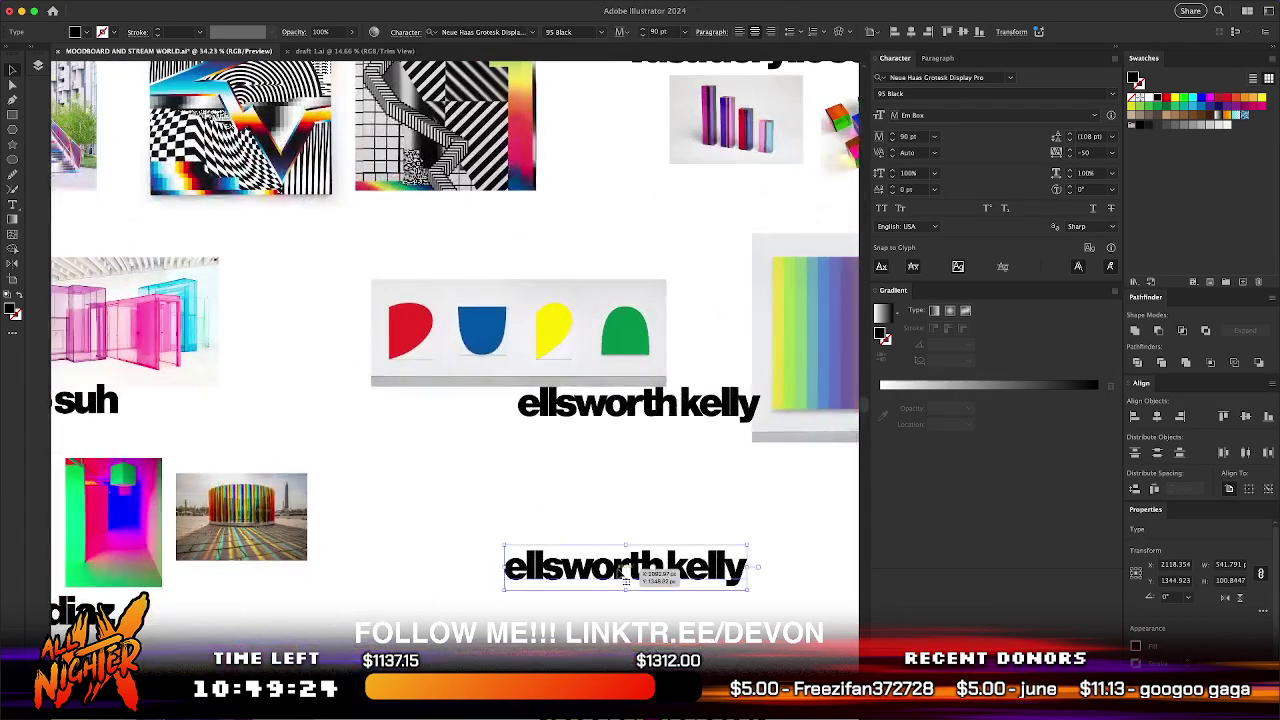
{"action": "triple_click", "coordinate": [608, 568]}
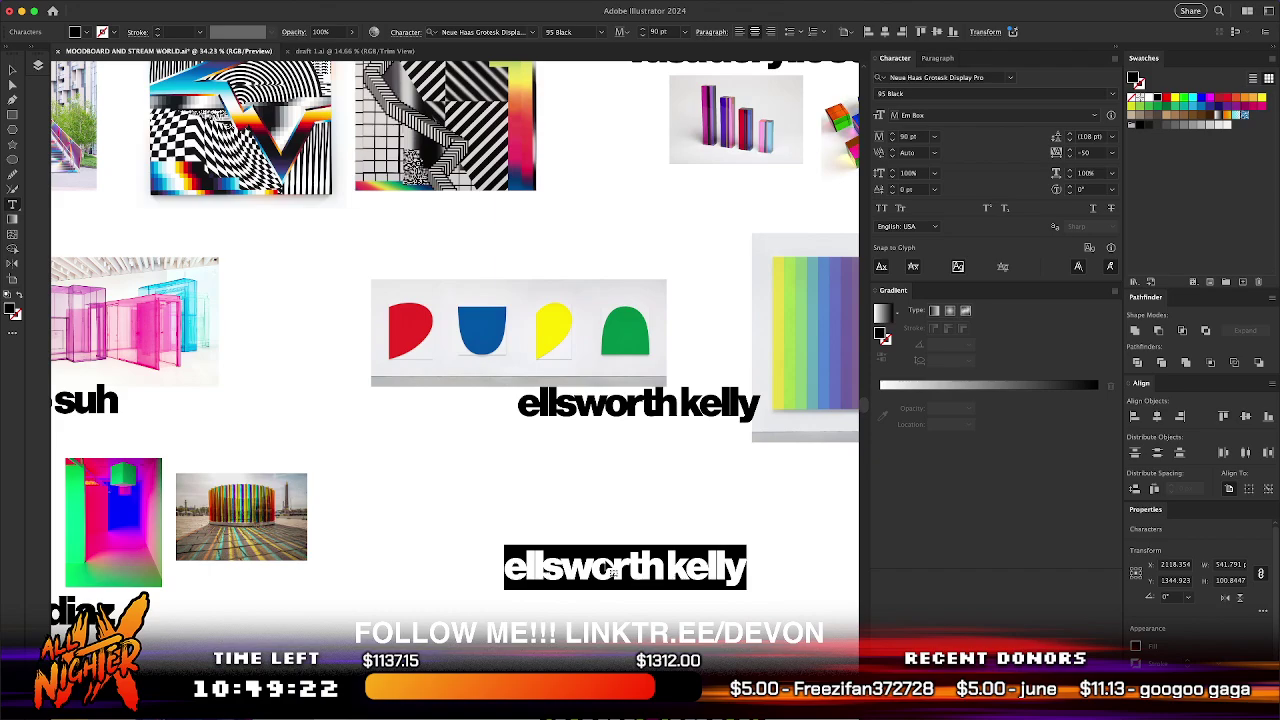
{"action": "type", "text": "Neue Haas Grotsk D"}
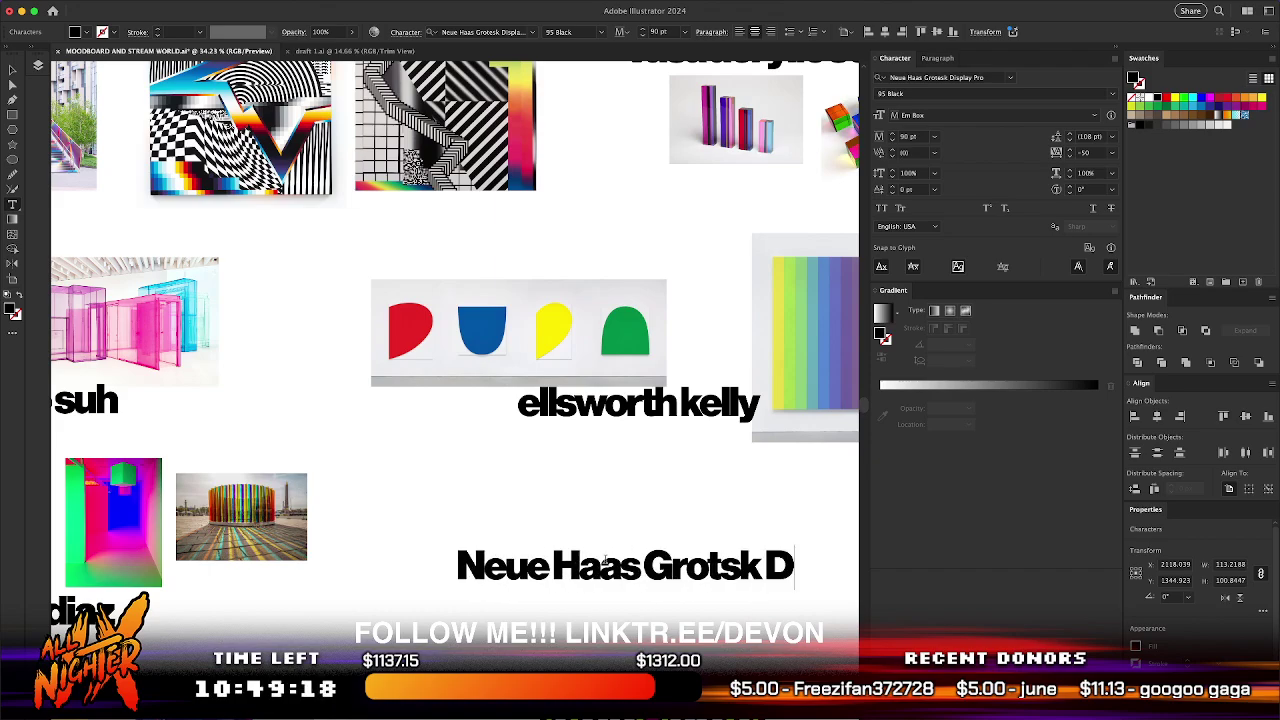
{"action": "type", "text": "isplay Pro"}
{"action": "key", "text": "Return"}
{"action": "type", "text": "BLACK"}
{"action": "key", "text": "Escape"}
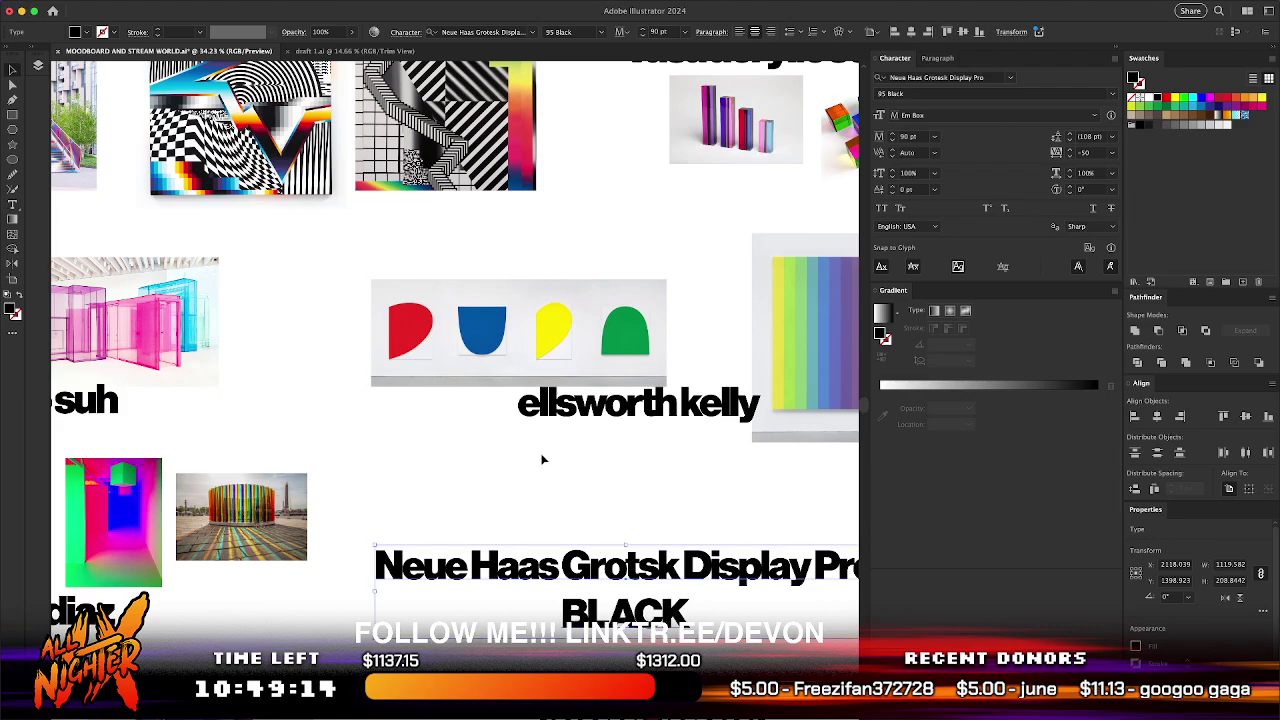
- Move the two-line font label up closer to the "ellsworth kelly" label, correct its spelling to "Grotesk", and deselect it
{"action": "left_click_drag", "start_coordinate": [660, 578], "coordinate": [623, 505]}
{"action": "double_click", "coordinate": [625, 509]}
{"action": "left_click", "coordinate": [600, 495]}
{"action": "type", "text": "E"}
{"action": "key", "text": "BackSpace"}
{"action": "type", "text": "e"}
{"action": "key", "text": "Escape"}
{"action": "left_click", "coordinate": [466, 460]}
{"action": "scroll", "coordinate": [552, 580], "scroll_direction": "right", "scroll_amount": 2}
{"action": "scroll", "coordinate": [552, 580], "scroll_direction": "down", "scroll_amount": 1}
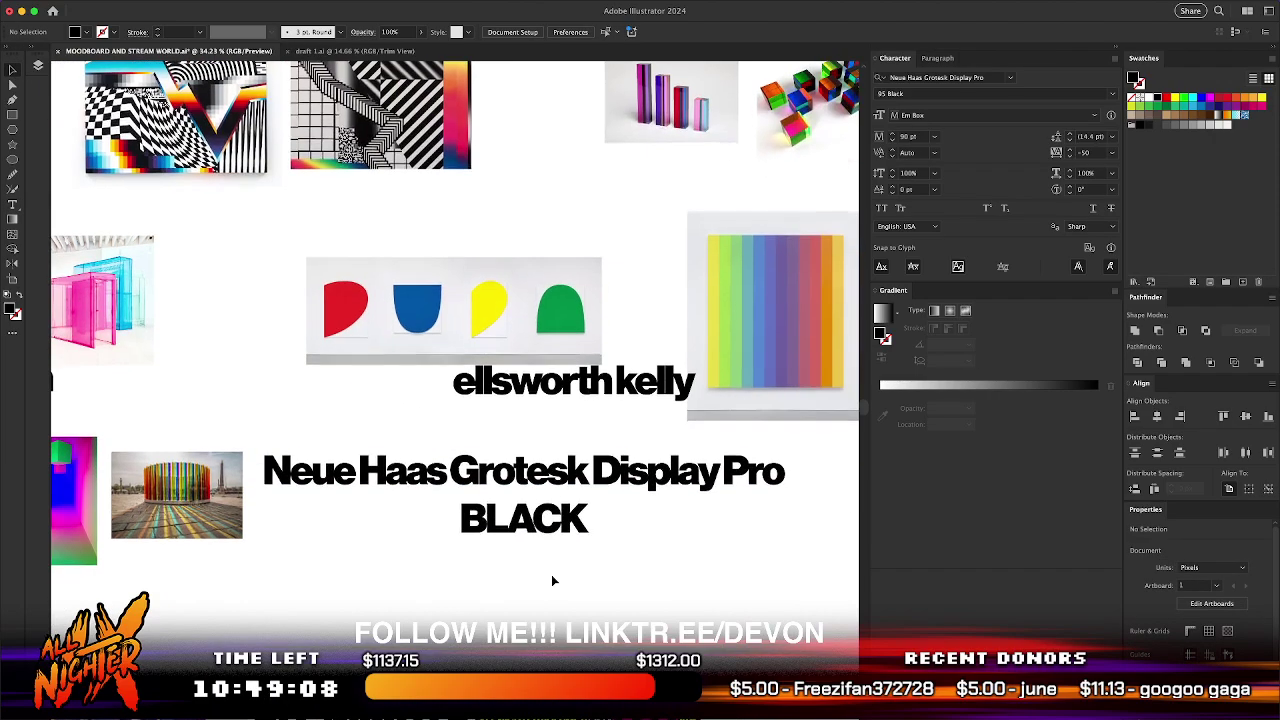
- Correct the label under the striped optical artworks to "carlos cruz diez" and deselect it
{"action": "scroll", "coordinate": [552, 580], "scroll_direction": "left", "scroll_amount": 8}
{"action": "scroll", "coordinate": [552, 580], "scroll_direction": "up", "scroll_amount": 1}
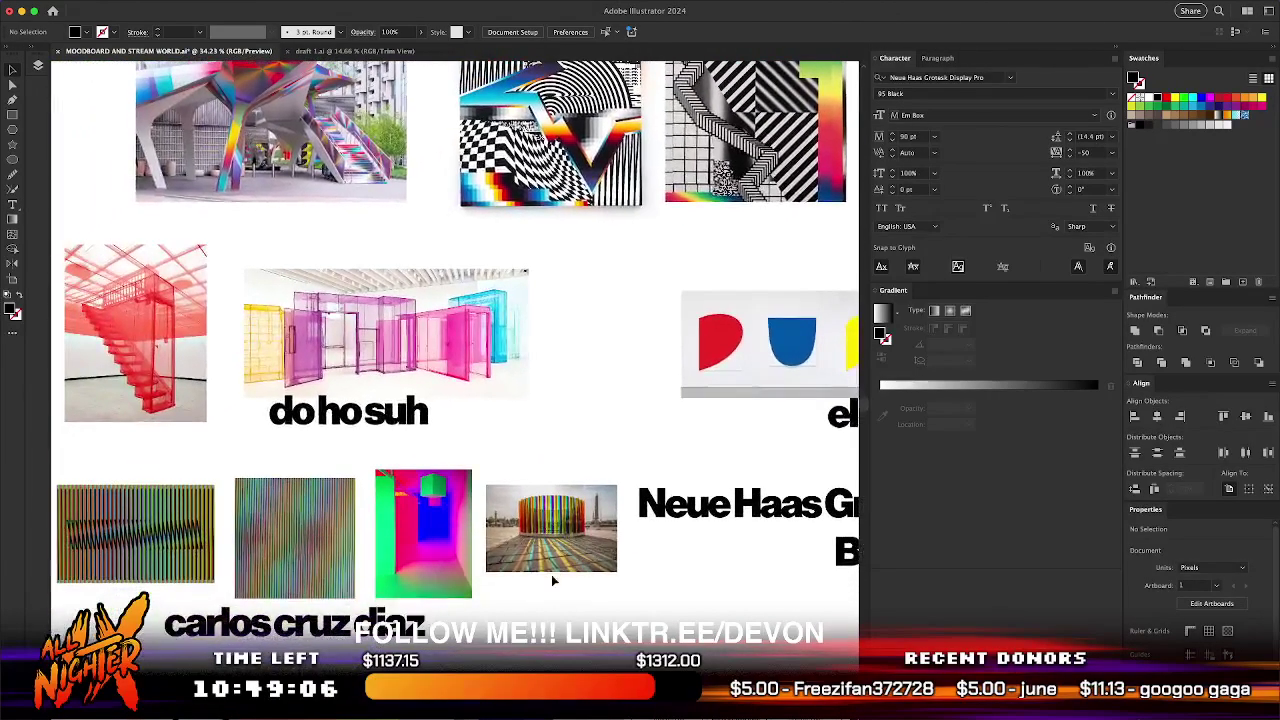
{"action": "key", "text": "t"}
{"action": "left_click", "coordinate": [406, 625]}
{"action": "key", "text": "BackSpace"}
{"action": "type", "text": "a"}
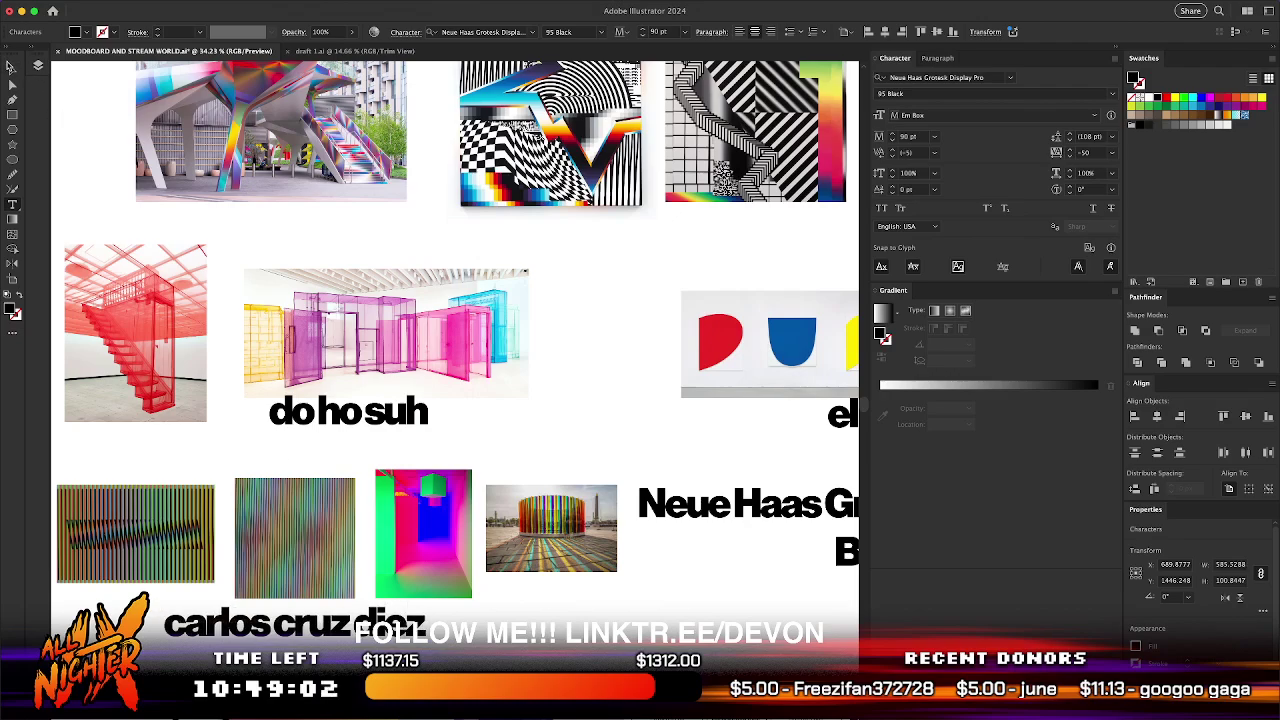
{"action": "left_click", "coordinate": [505, 652], "text": "super"}
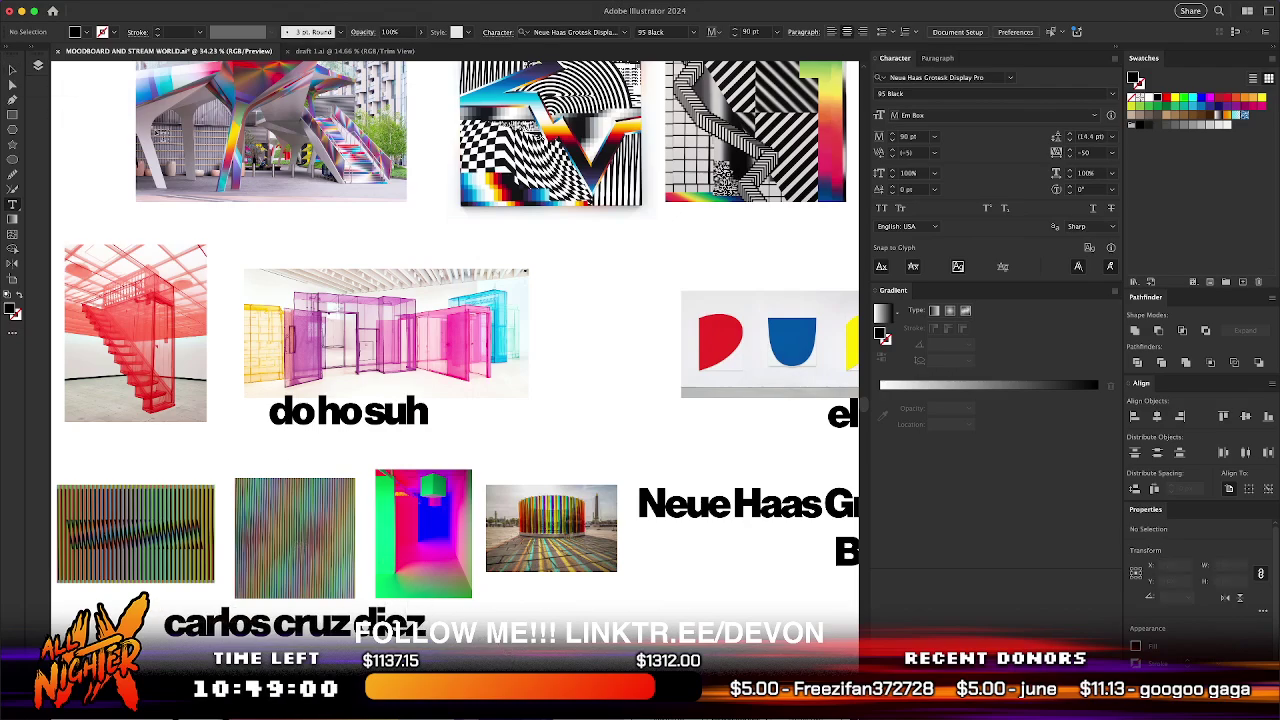
{"action": "left_click", "coordinate": [12, 68]}
{"action": "scroll", "coordinate": [606, 372], "scroll_direction": "down", "scroll_amount": 5}
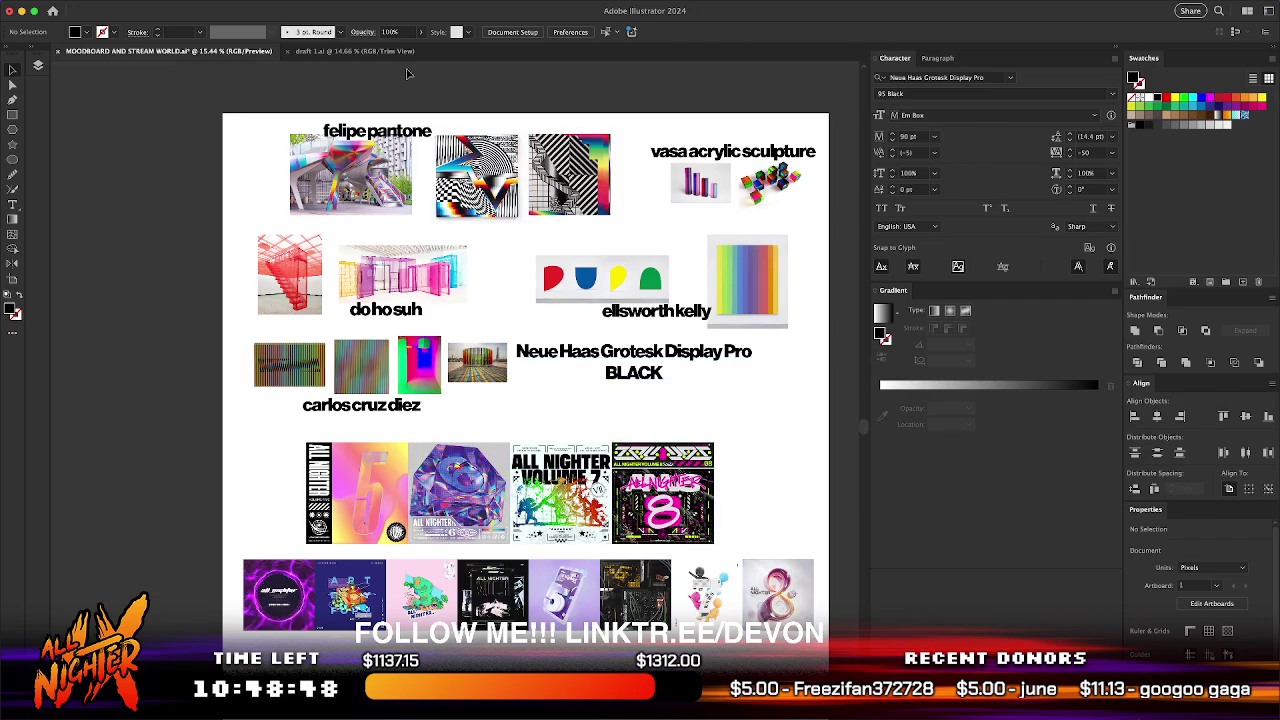
- Switch to draft 1.ai and inspect the large conical-gradient disc and the slanted gradient rectangle beneath it by selecting them together, leaving nothing selected
{"action": "left_click", "coordinate": [358, 51]}
{"action": "scroll", "coordinate": [592, 450], "scroll_direction": "down", "scroll_amount": 3}
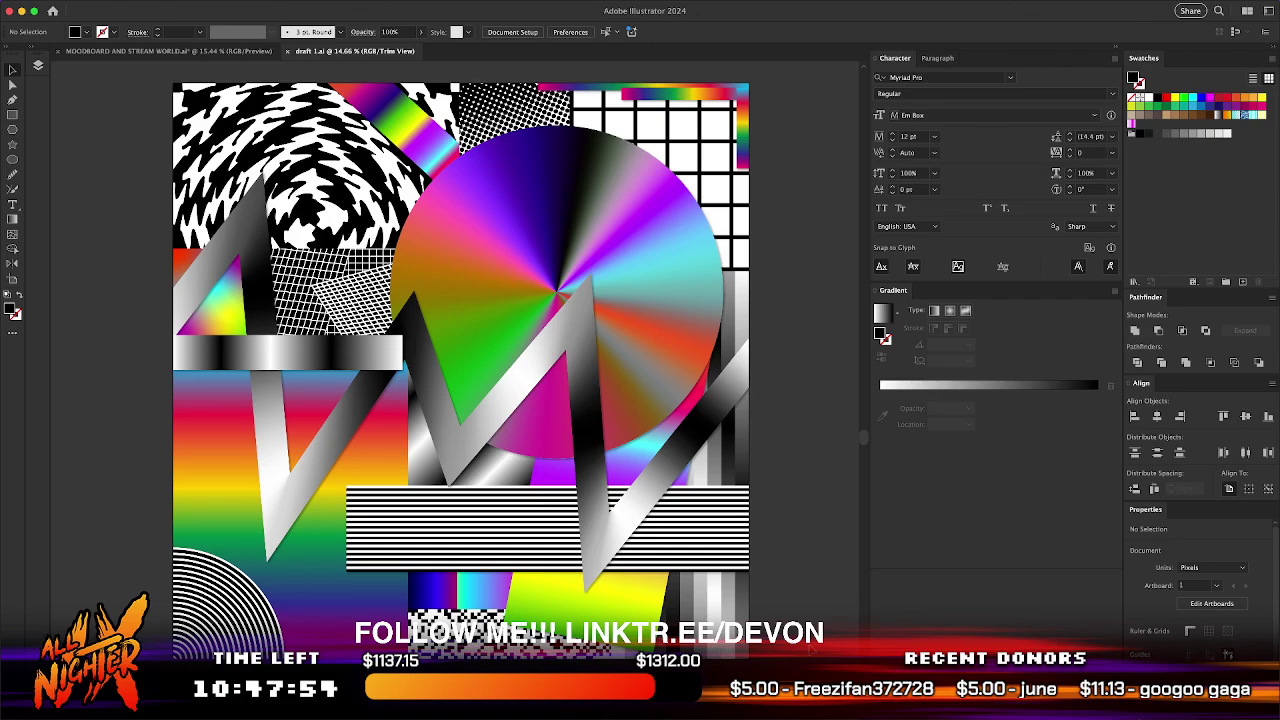
{"action": "left_click", "coordinate": [611, 614]}
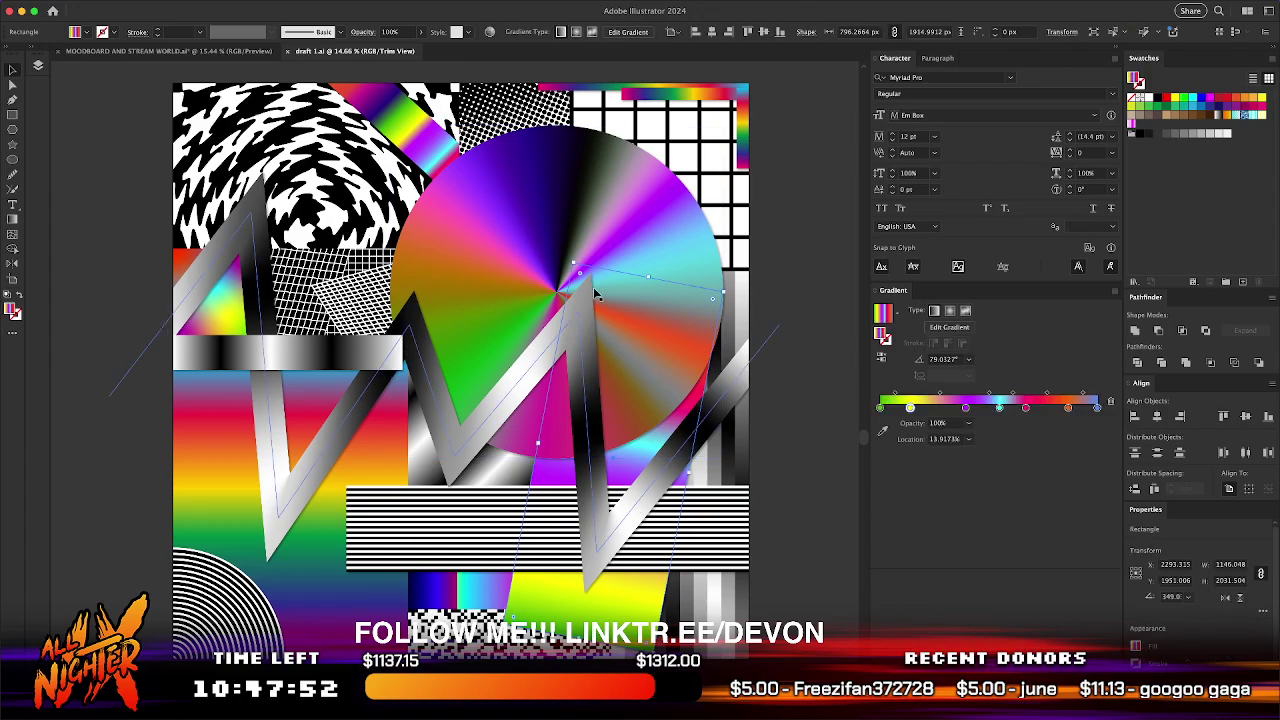
{"action": "key", "text": "super+shift+a"}
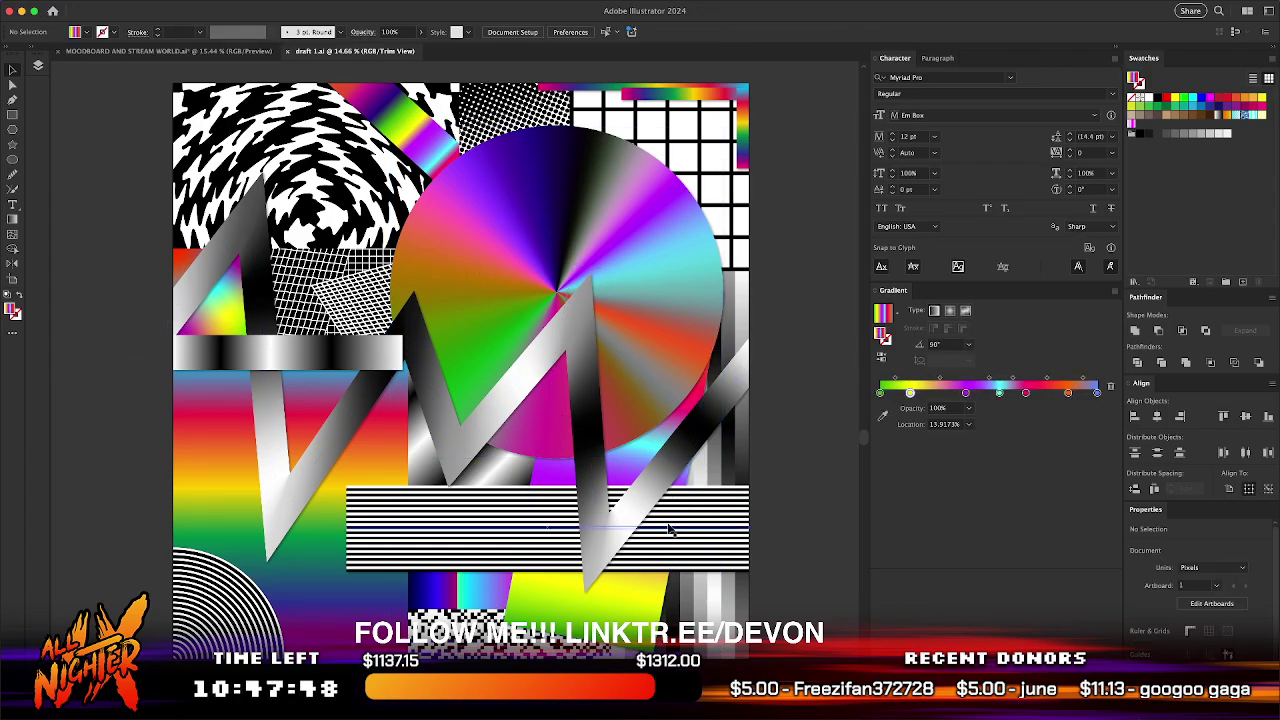
{"action": "left_click", "coordinate": [623, 286]}
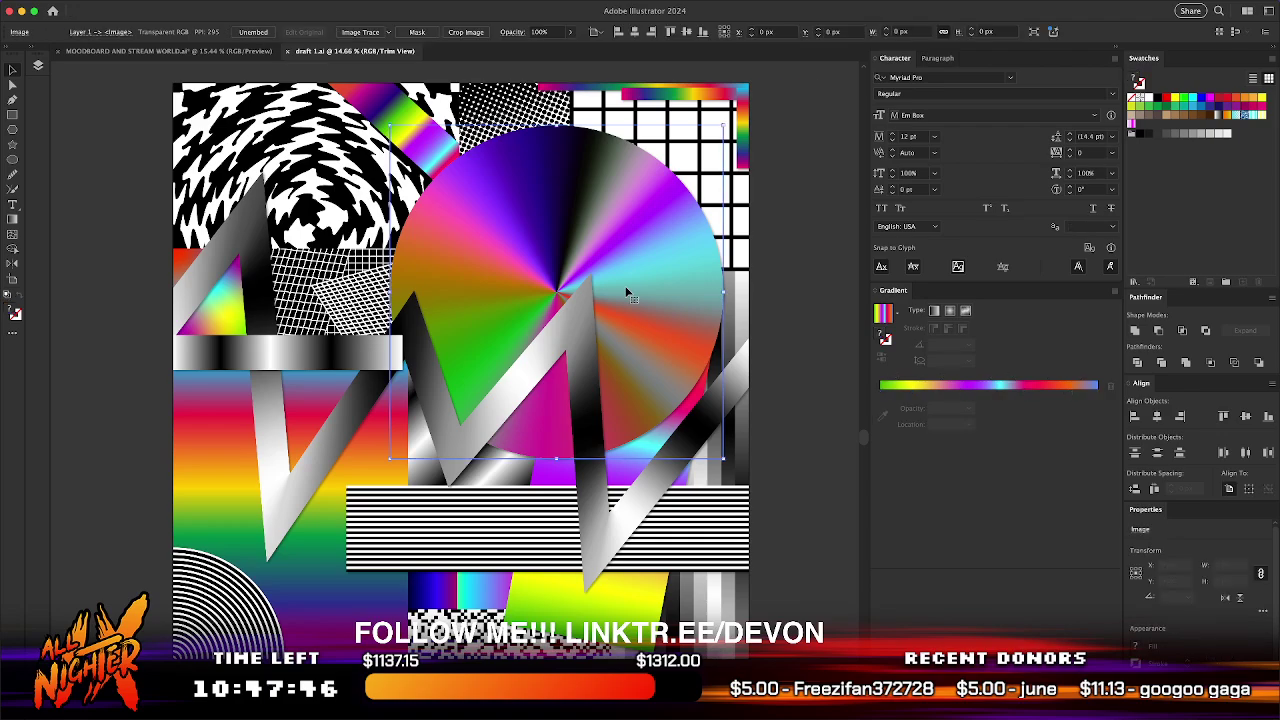
{"action": "left_click", "coordinate": [622, 607], "text": "shift"}
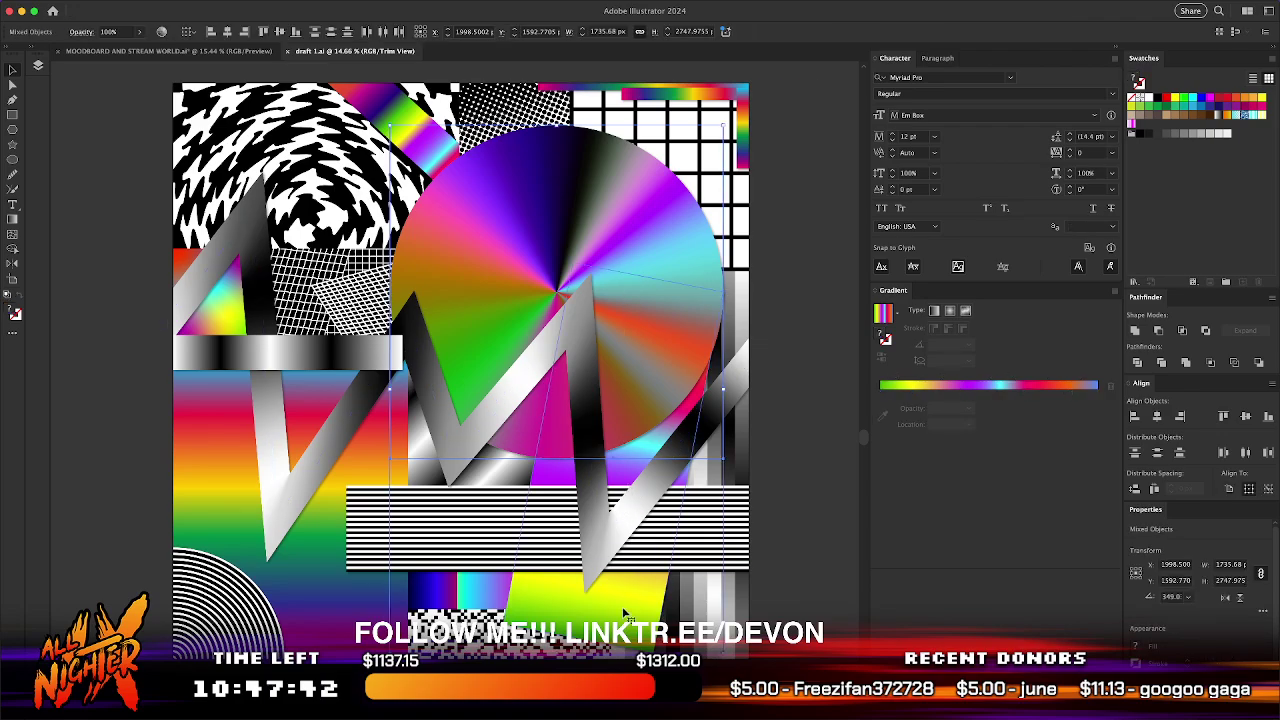
{"action": "left_click", "coordinate": [60, 445]}
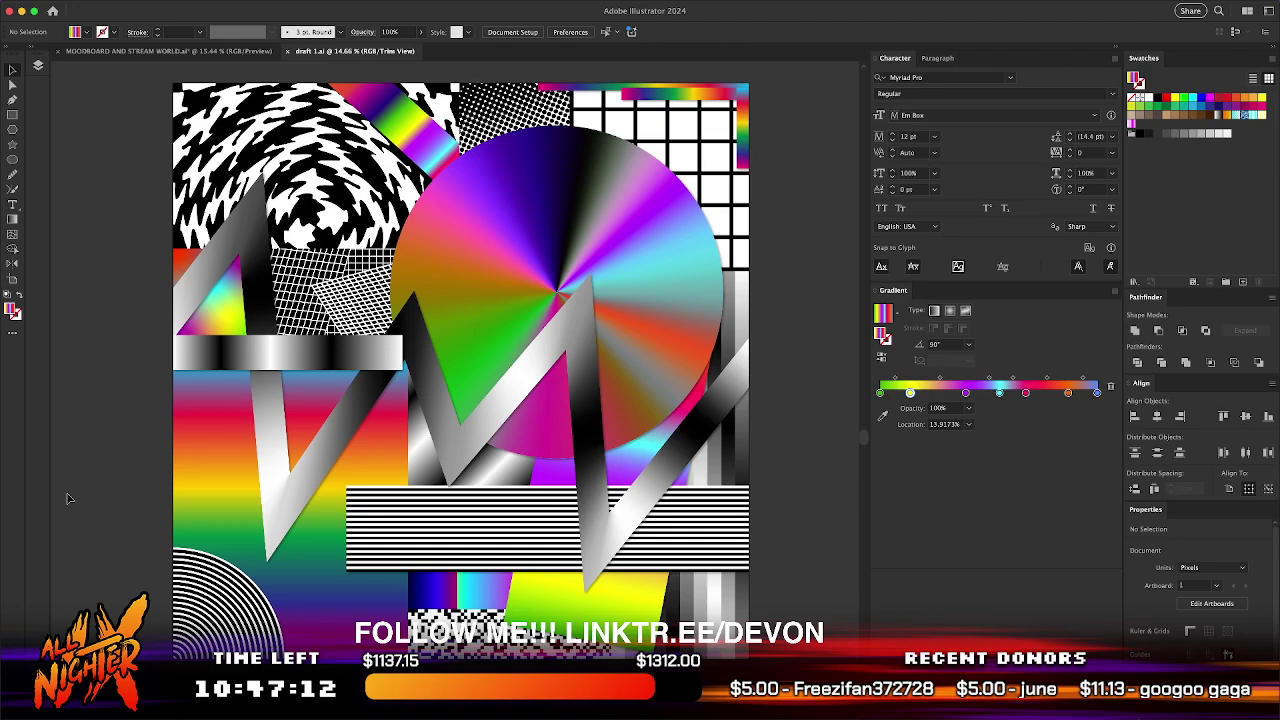
- Return to the moodboard and examine the All Nighter Volume Five cover, including the stripes and star symbols on its black side strip
{"action": "key", "text": "ctrl+Tab"}
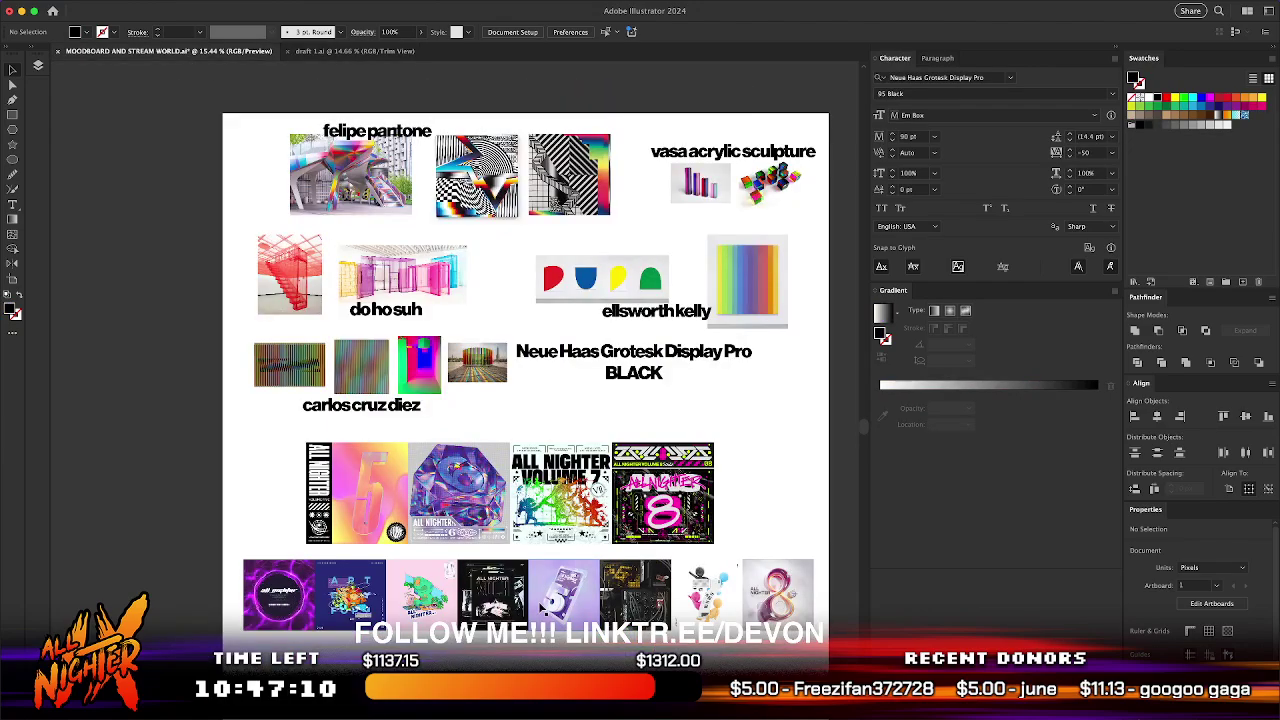
{"action": "scroll", "coordinate": [543, 607], "scroll_direction": "up", "scroll_amount": 3}
{"action": "scroll", "coordinate": [540, 607], "scroll_direction": "up", "scroll_amount": 2}
{"action": "scroll", "coordinate": [540, 607], "scroll_direction": "down", "scroll_amount": 3}
{"action": "scroll", "coordinate": [540, 607], "scroll_direction": "left", "scroll_amount": 5}
{"action": "scroll", "coordinate": [540, 607], "scroll_direction": "up", "scroll_amount": 3}
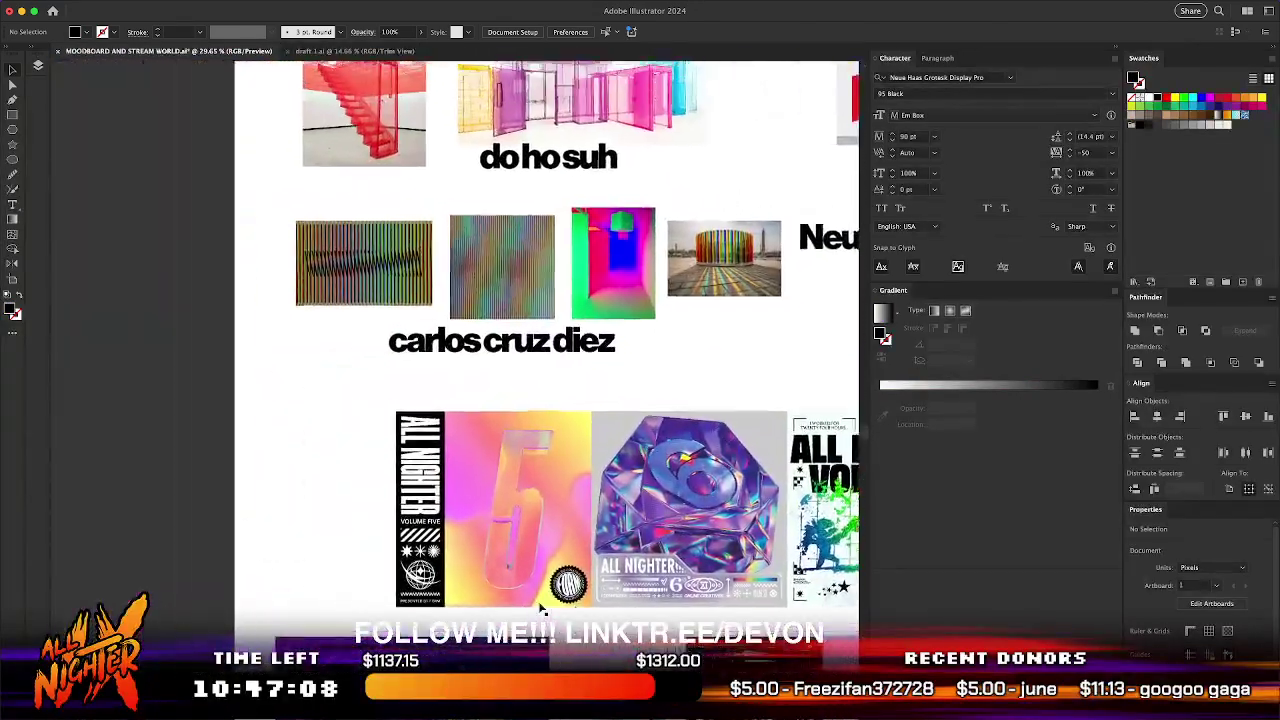
{"action": "scroll", "coordinate": [540, 607], "scroll_direction": "up", "scroll_amount": 3}
{"action": "scroll", "coordinate": [541, 608], "scroll_direction": "right", "scroll_amount": 2}
{"action": "scroll", "coordinate": [541, 608], "scroll_direction": "up", "scroll_amount": 5}
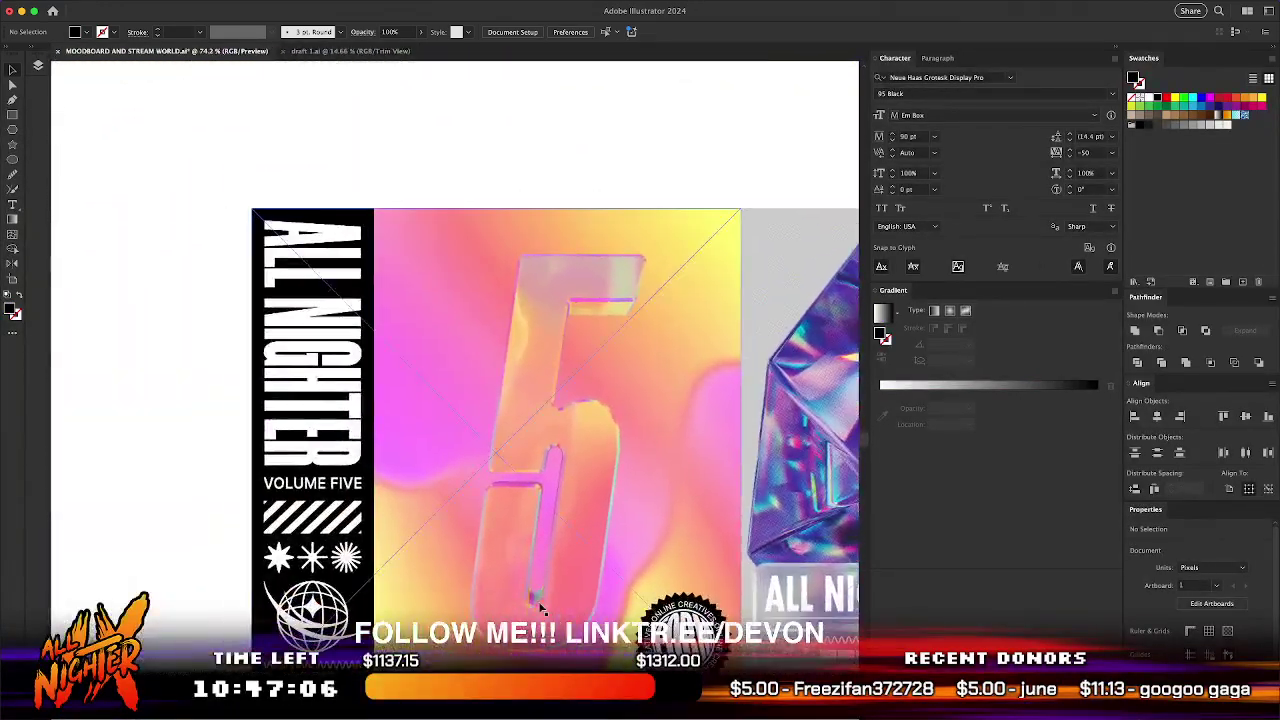
{"action": "scroll", "coordinate": [541, 608], "scroll_direction": "up", "scroll_amount": 6}
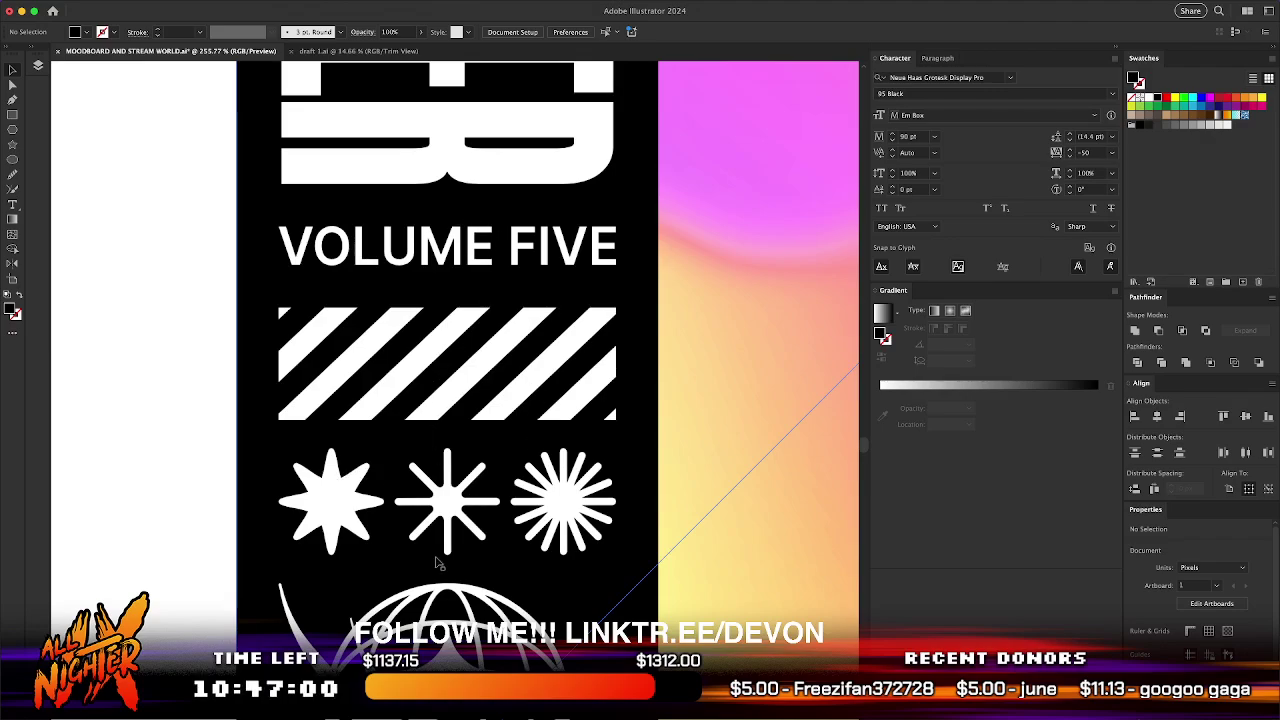
- Examine the graphic details, symbols and lettering on the All Nighter Volume Six, Volume 7 and Volume 8 covers
{"action": "scroll", "coordinate": [443, 568], "scroll_direction": "down", "scroll_amount": 2}
{"action": "scroll", "coordinate": [443, 570], "scroll_direction": "right", "scroll_amount": 10}
{"action": "scroll", "coordinate": [446, 573], "scroll_direction": "down", "scroll_amount": 5}
{"action": "scroll", "coordinate": [446, 573], "scroll_direction": "right", "scroll_amount": 8}
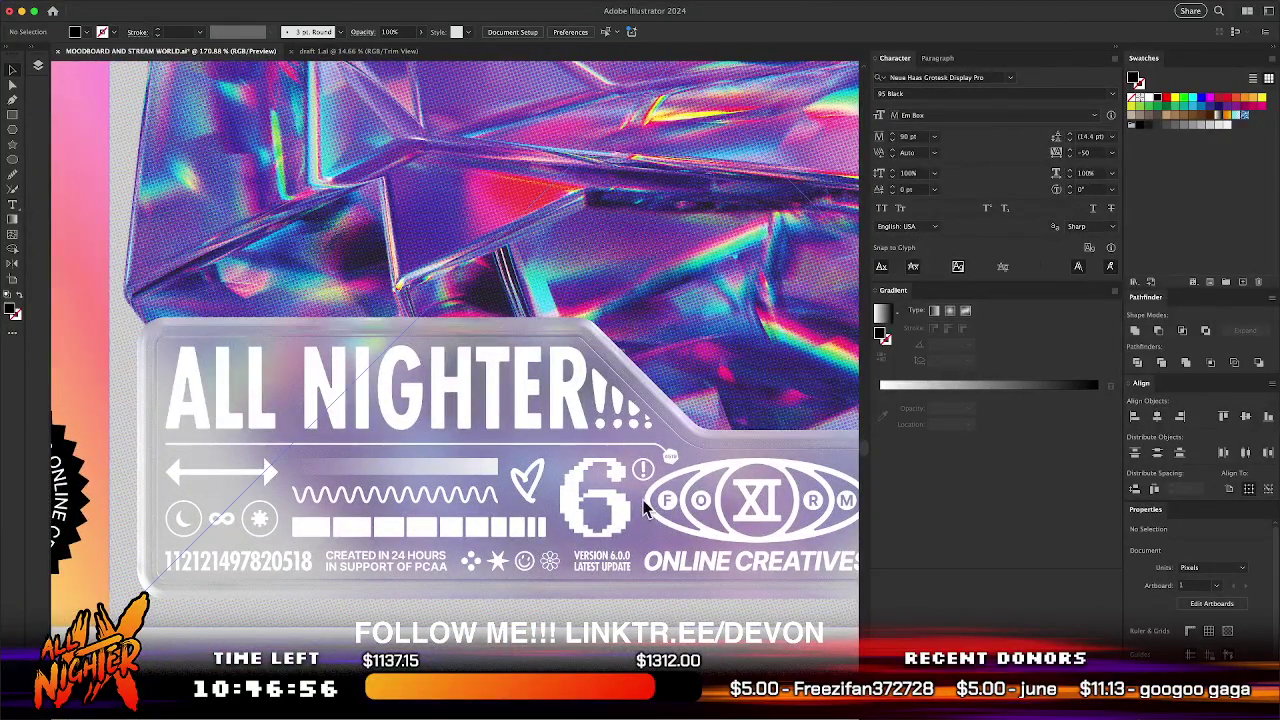
{"action": "scroll", "coordinate": [502, 538], "scroll_direction": "right", "scroll_amount": 10}
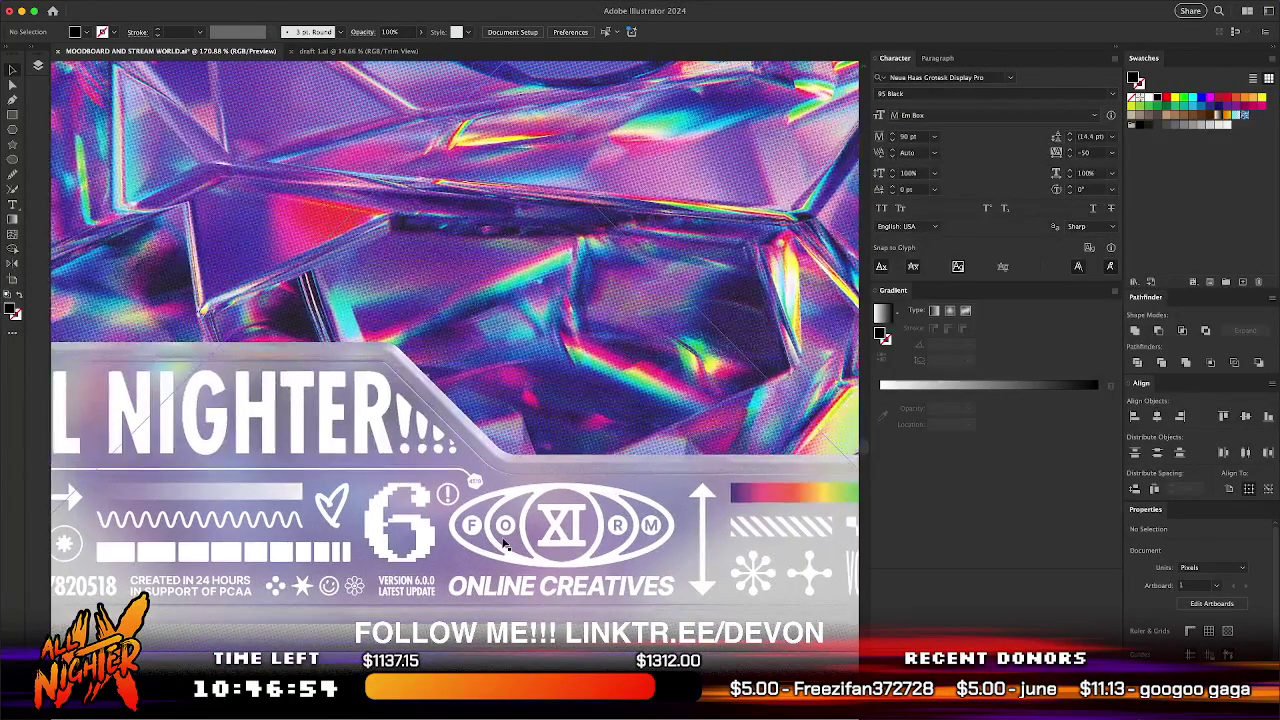
{"action": "scroll", "coordinate": [540, 550], "scroll_direction": "up", "scroll_amount": 5}
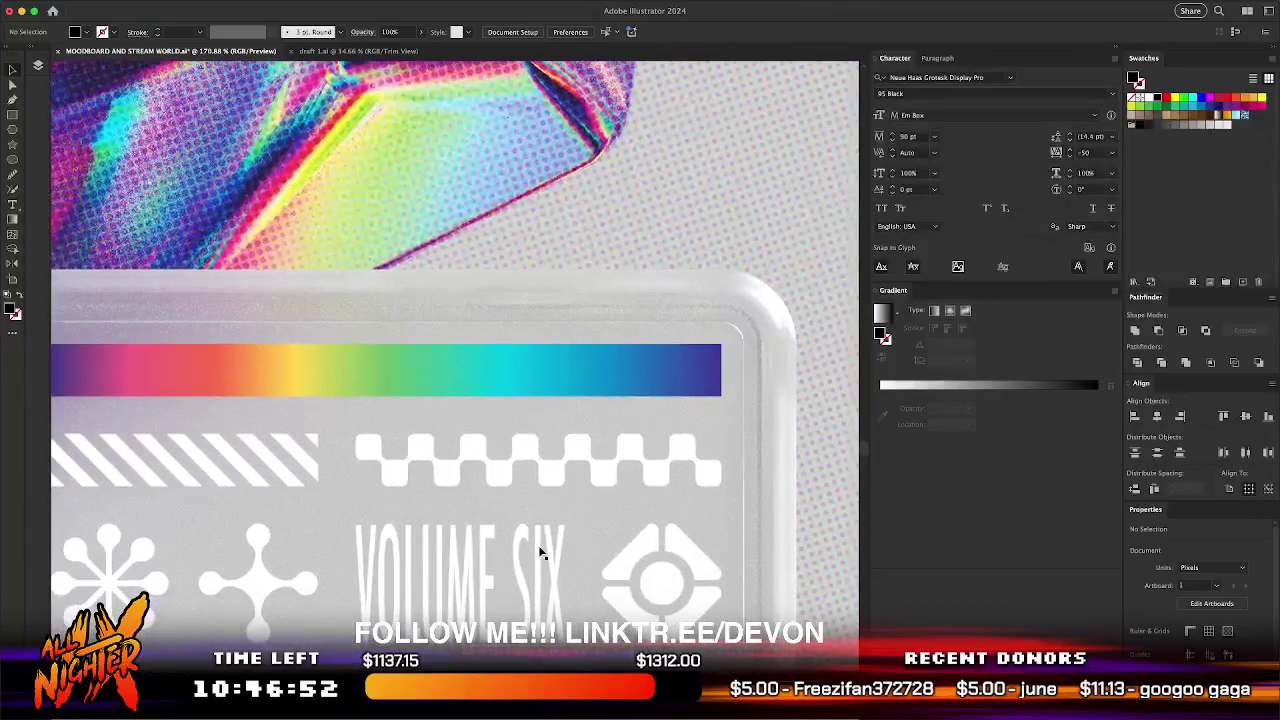
{"action": "scroll", "coordinate": [540, 550], "scroll_direction": "down", "scroll_amount": 10}
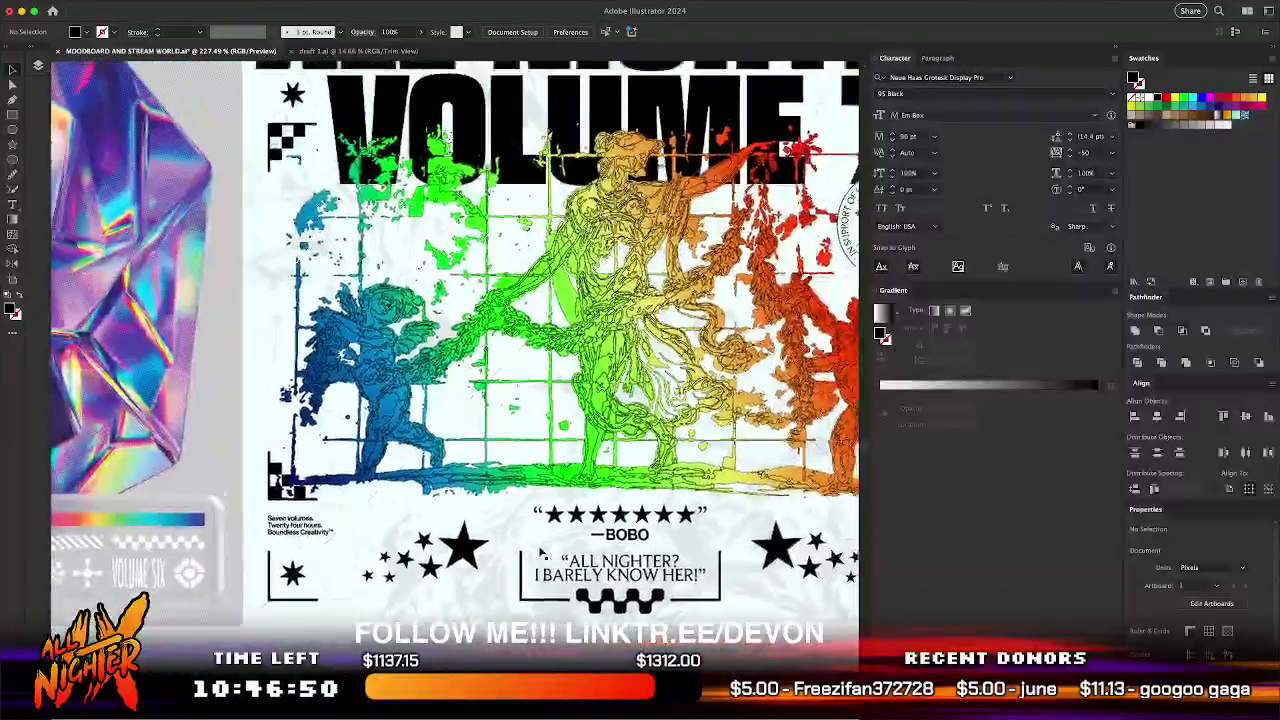
{"action": "scroll", "coordinate": [543, 551], "scroll_direction": "down", "scroll_amount": 2}
{"action": "scroll", "coordinate": [543, 551], "scroll_direction": "right", "scroll_amount": 8}
{"action": "scroll", "coordinate": [543, 551], "scroll_direction": "up", "scroll_amount": 4}
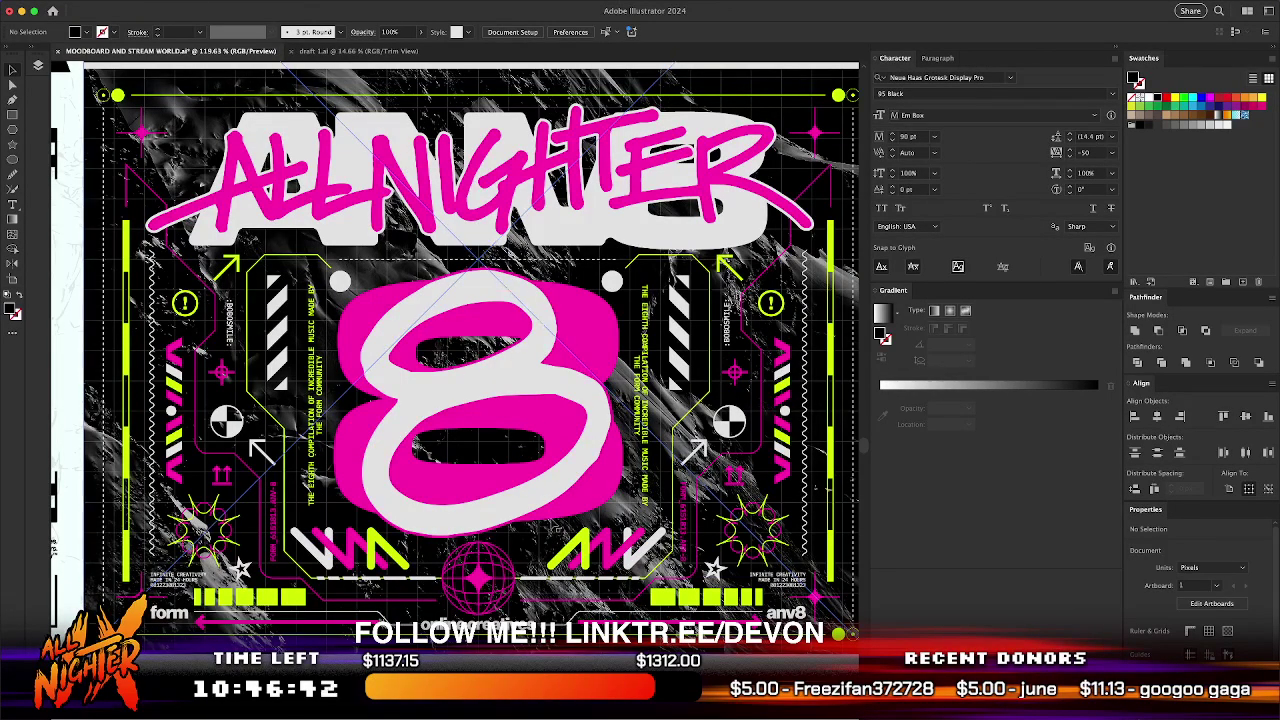
{"action": "scroll", "coordinate": [455, 365], "scroll_direction": "down", "scroll_amount": 2}
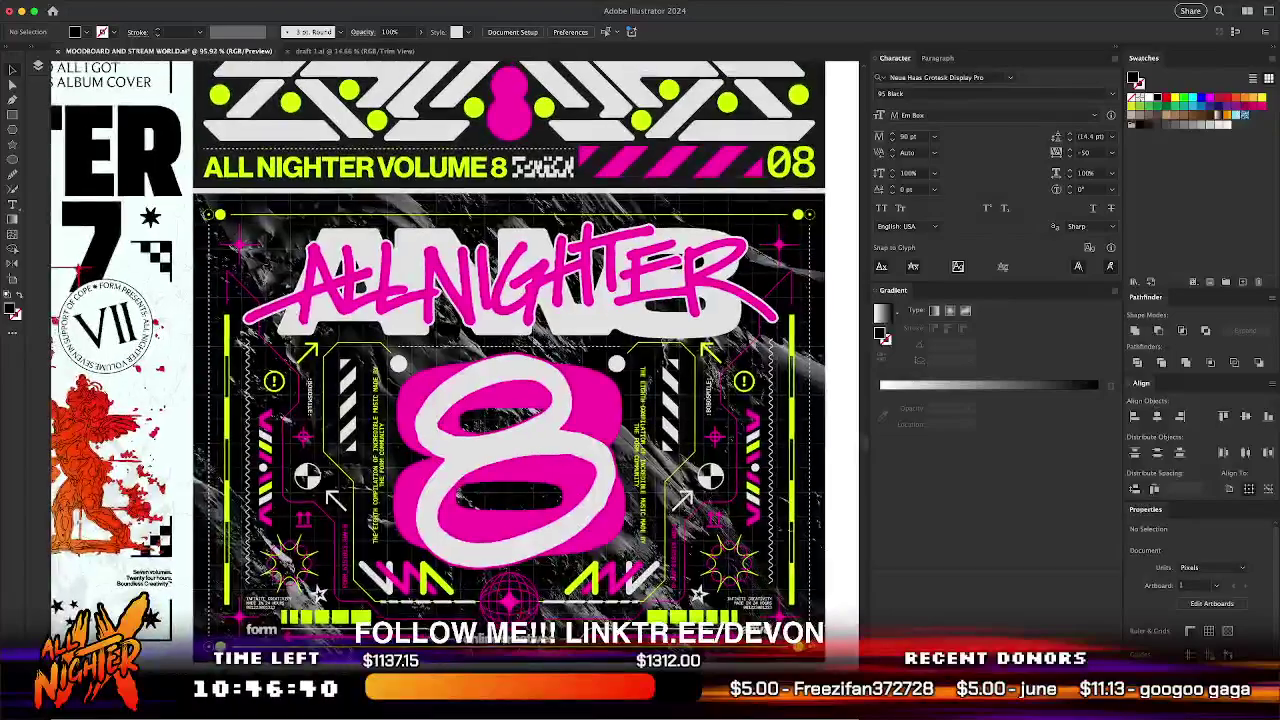
{"action": "scroll", "coordinate": [455, 365], "scroll_direction": "up", "scroll_amount": 2}
{"action": "scroll", "coordinate": [400, 160], "scroll_direction": "down", "scroll_amount": 3}
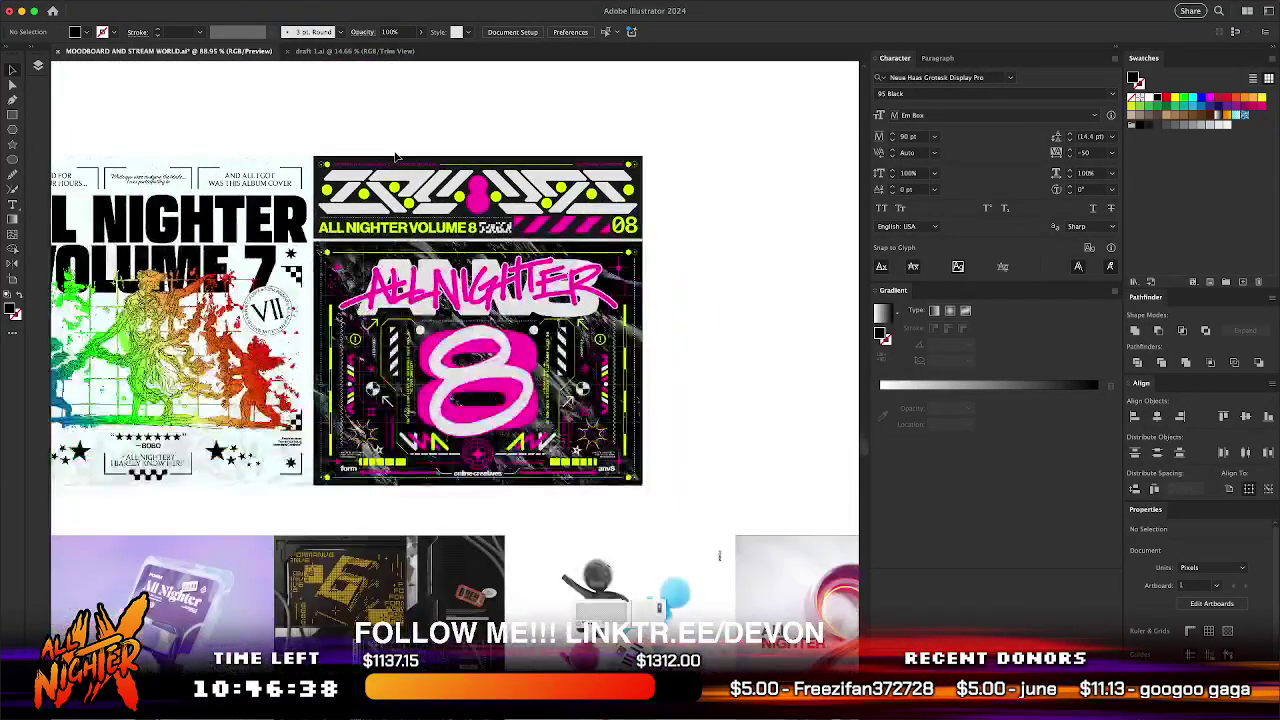
- Switch to draft 1.ai and turn off Trim View to show the artwork lying outside the artboard
{"action": "left_click", "coordinate": [355, 51]}
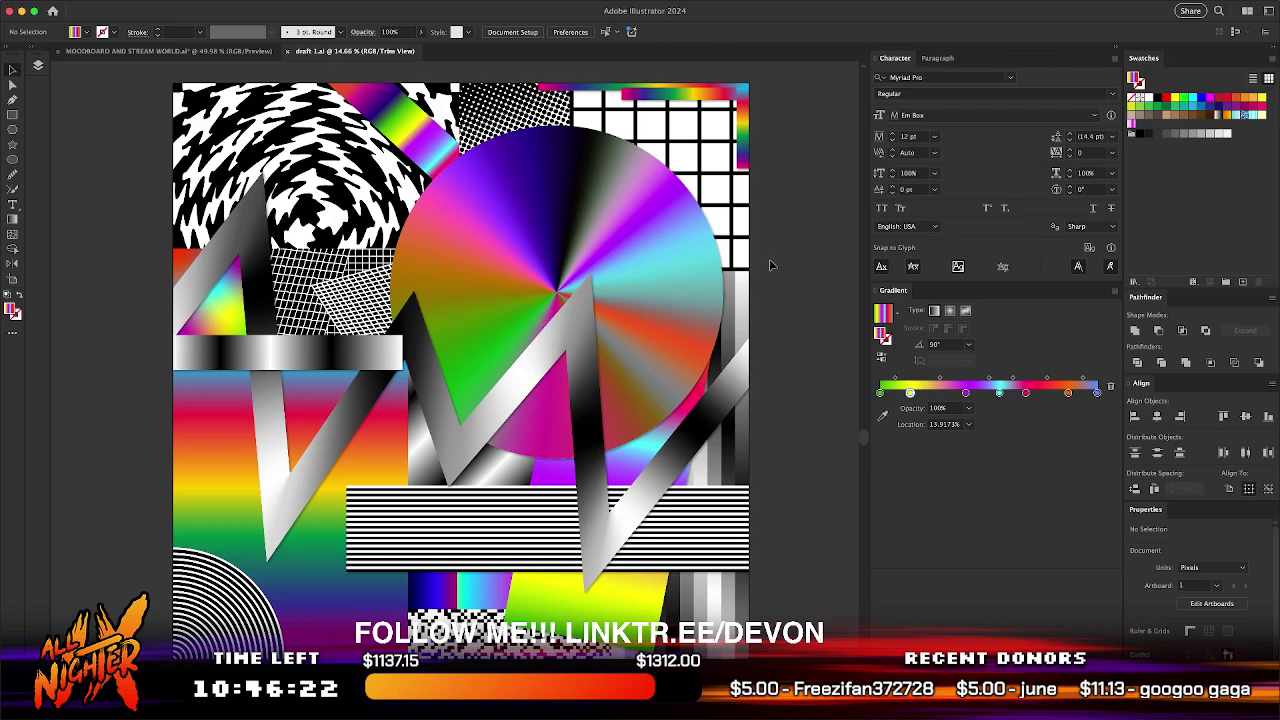
{"action": "scroll", "coordinate": [770, 261], "scroll_direction": "down", "scroll_amount": 5}
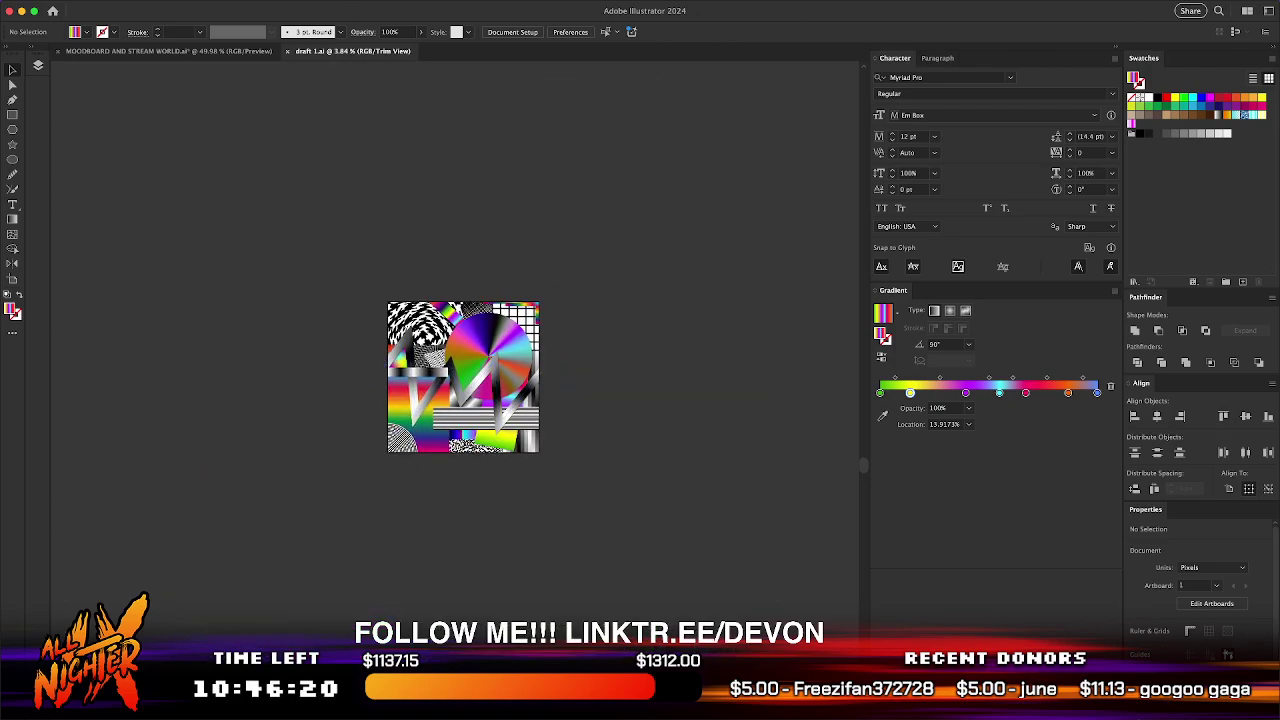
{"action": "left_click", "coordinate": [284, 2]}
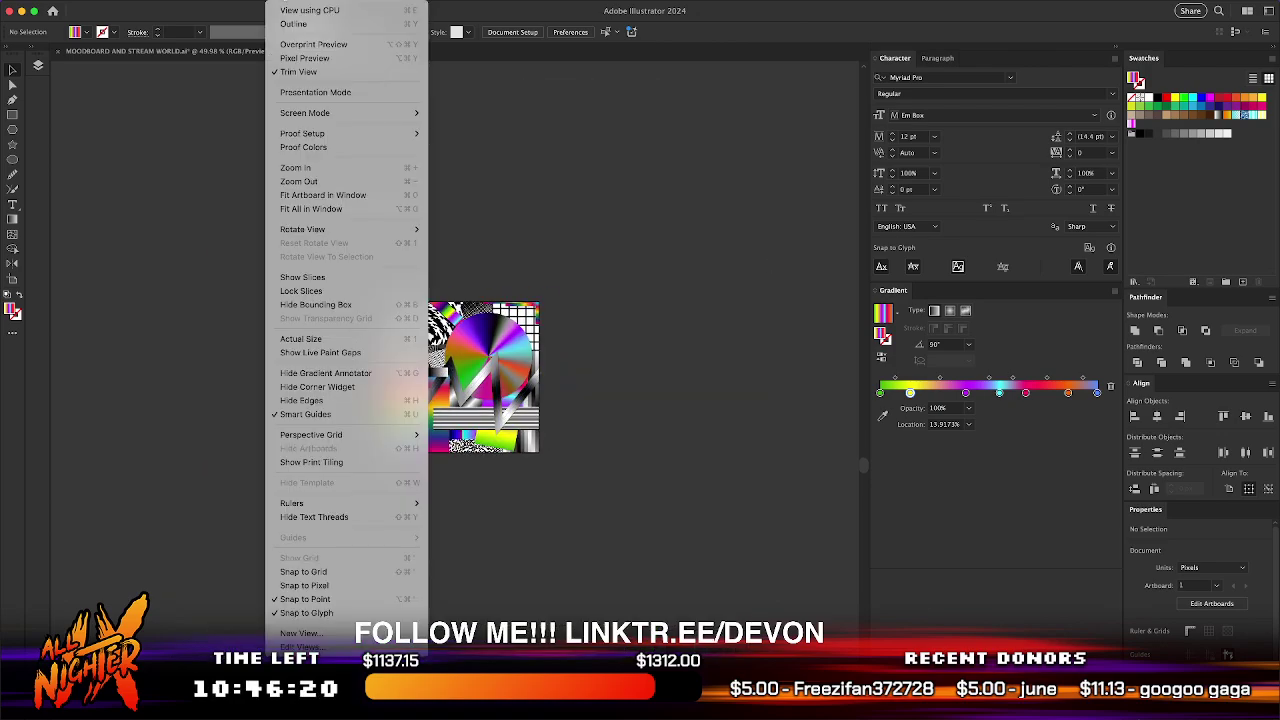
{"action": "left_click", "coordinate": [298, 72]}
{"action": "scroll", "coordinate": [792, 460], "scroll_direction": "up", "scroll_amount": 5}
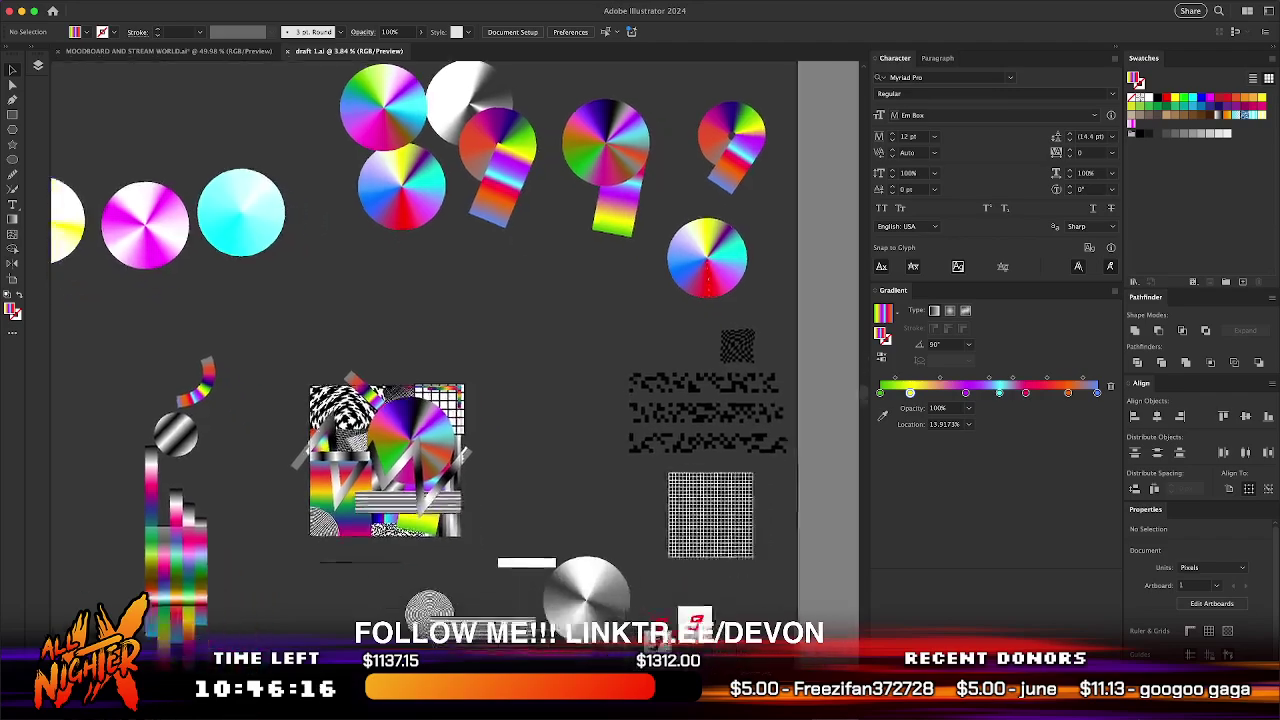
- Look over the gradient discs, stripe bars, checkerboard and pixel patterns scattered around the artboard in draft 1.ai
{"action": "scroll", "coordinate": [452, 366], "scroll_direction": "left", "scroll_amount": 2}
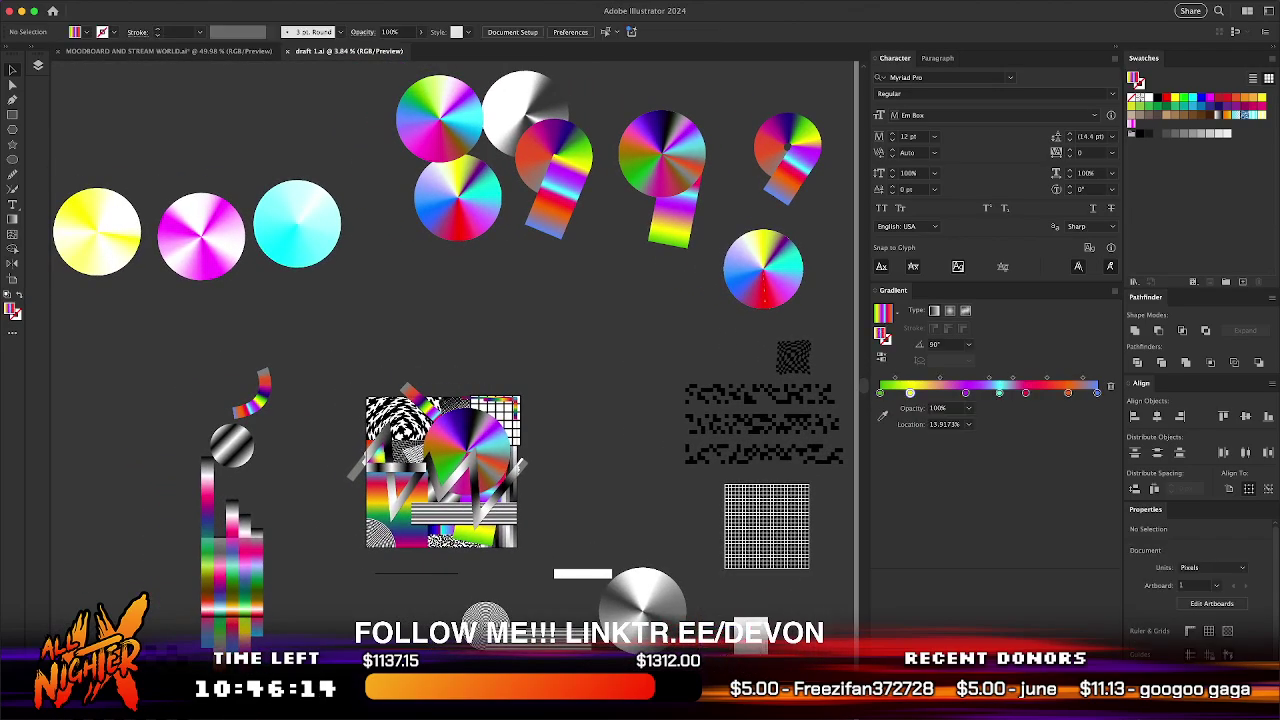
{"action": "scroll", "coordinate": [460, 365], "scroll_direction": "left", "scroll_amount": 2}
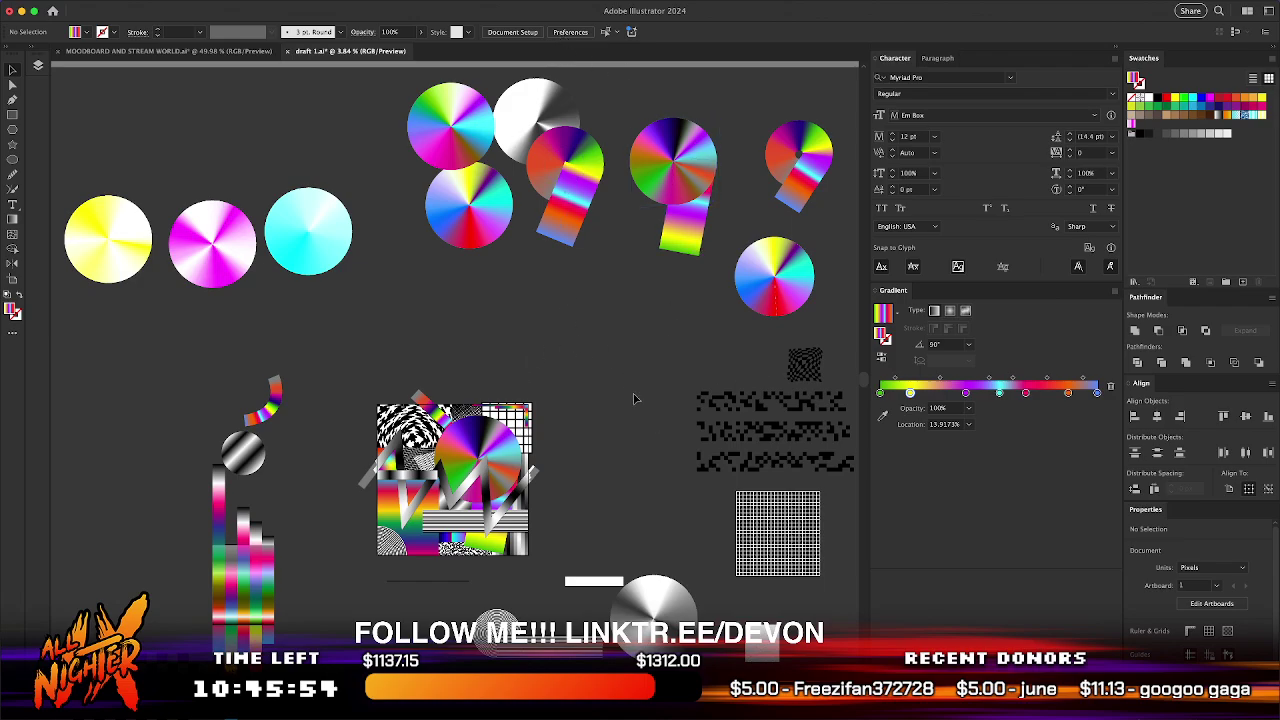
{"action": "scroll", "coordinate": [633, 399], "scroll_direction": "right", "scroll_amount": 3}
{"action": "scroll", "coordinate": [633, 399], "scroll_direction": "down", "scroll_amount": 5}
{"action": "scroll", "coordinate": [633, 399], "scroll_direction": "left", "scroll_amount": 3}
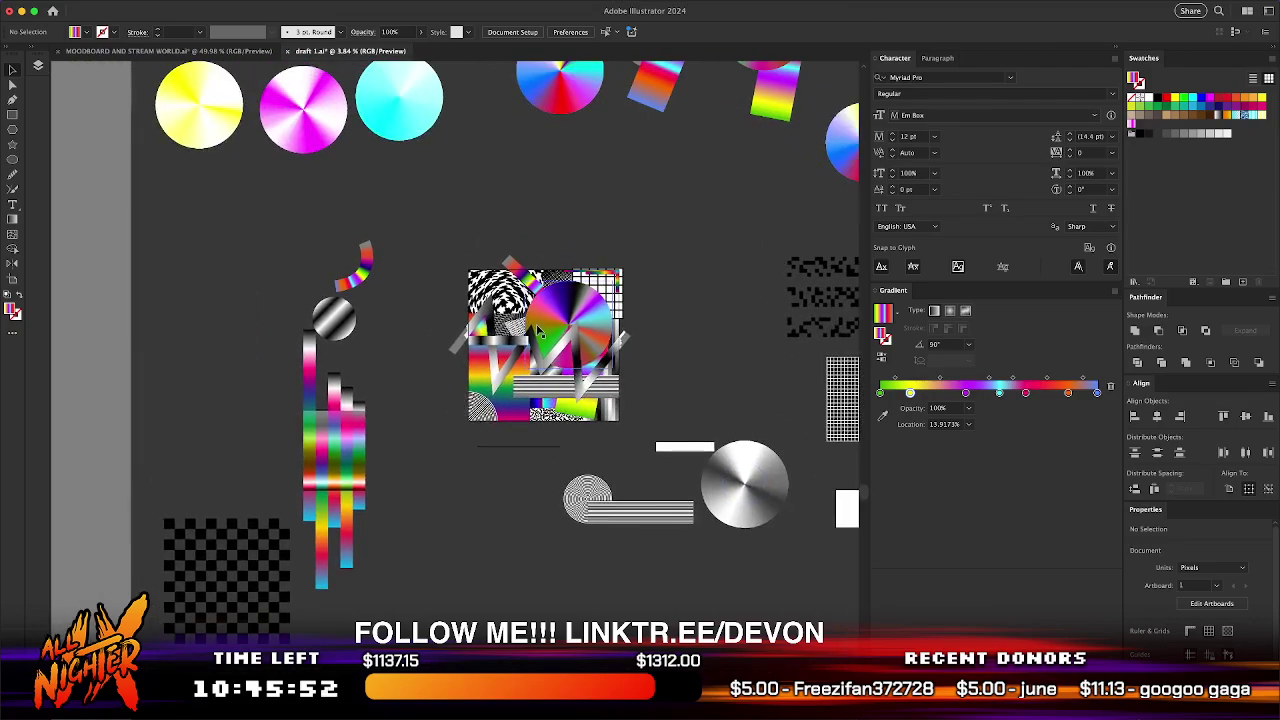
{"action": "scroll", "coordinate": [500, 355], "scroll_direction": "right", "scroll_amount": 5}
{"action": "scroll", "coordinate": [490, 362], "scroll_direction": "up", "scroll_amount": 2}
{"action": "scroll", "coordinate": [487, 365], "scroll_direction": "left", "scroll_amount": 5}
{"action": "scroll", "coordinate": [487, 365], "scroll_direction": "down", "scroll_amount": 2}
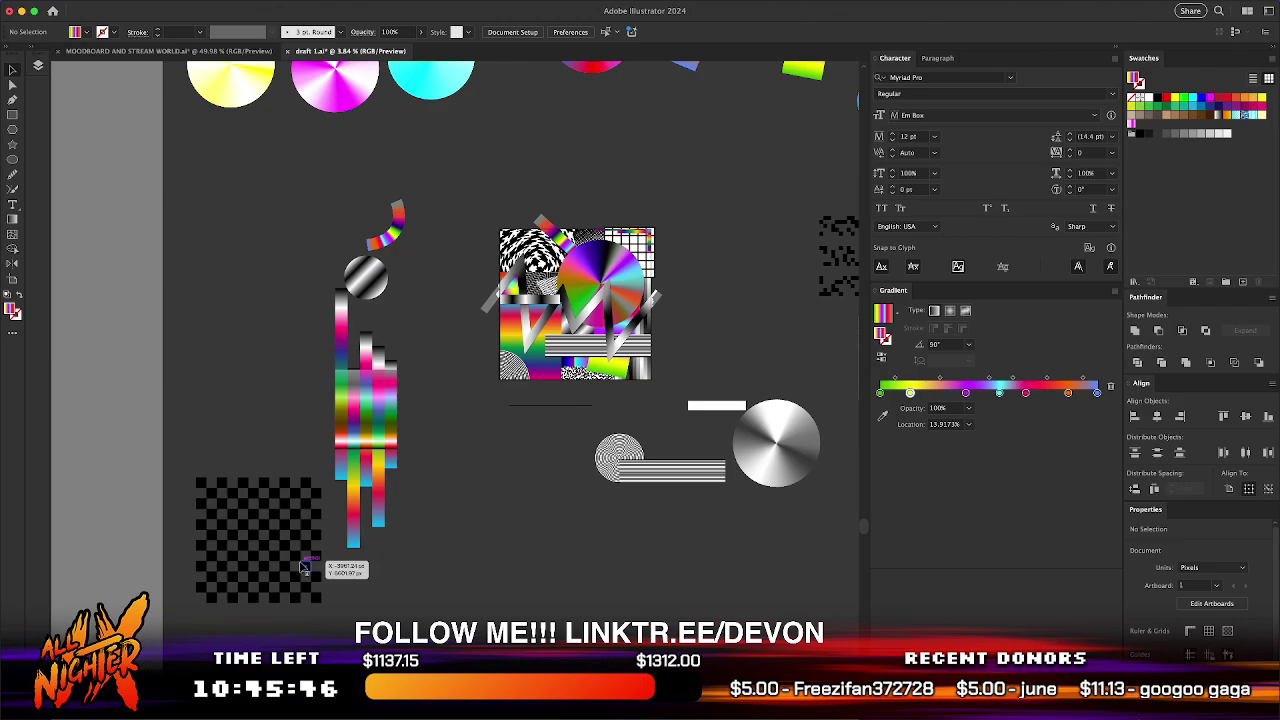
- Inspect the black-and-white swirl pattern on the cover by selecting its group, leaving nothing selected
{"action": "scroll", "coordinate": [512, 236], "scroll_direction": "up", "scroll_amount": 5}
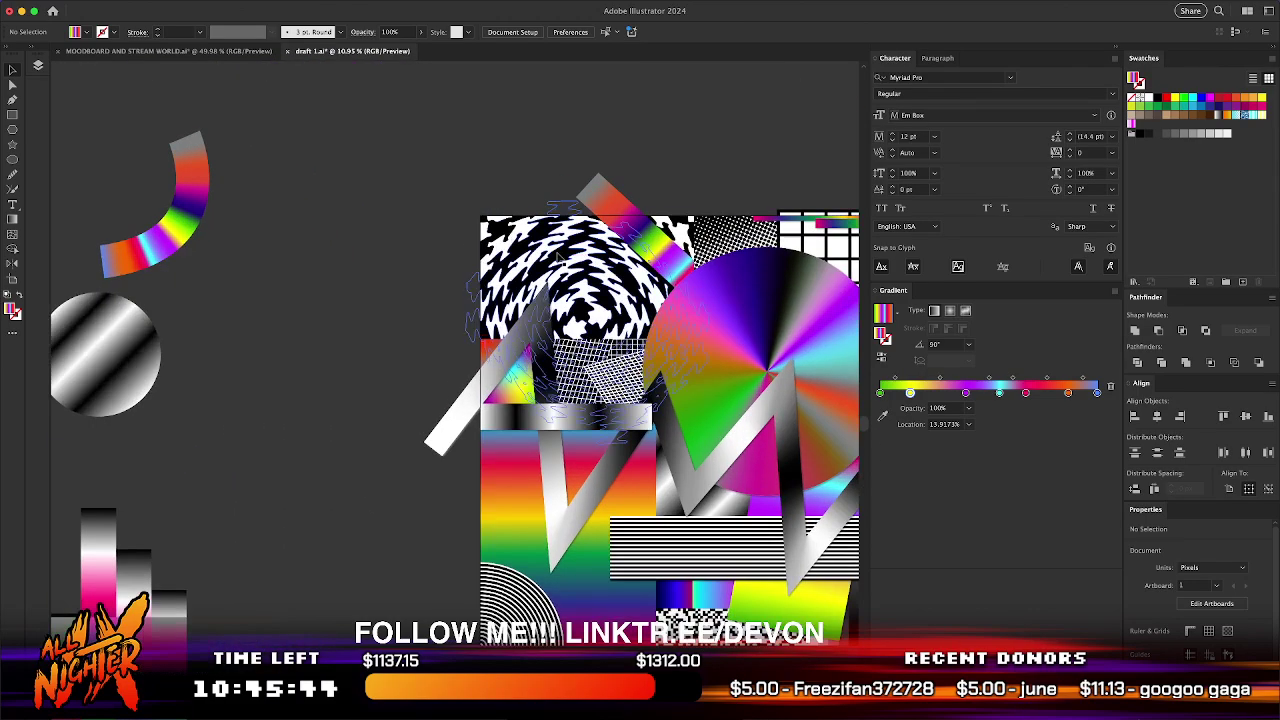
{"action": "left_click", "coordinate": [561, 255]}
{"action": "scroll", "coordinate": [561, 254], "scroll_direction": "up", "scroll_amount": 4}
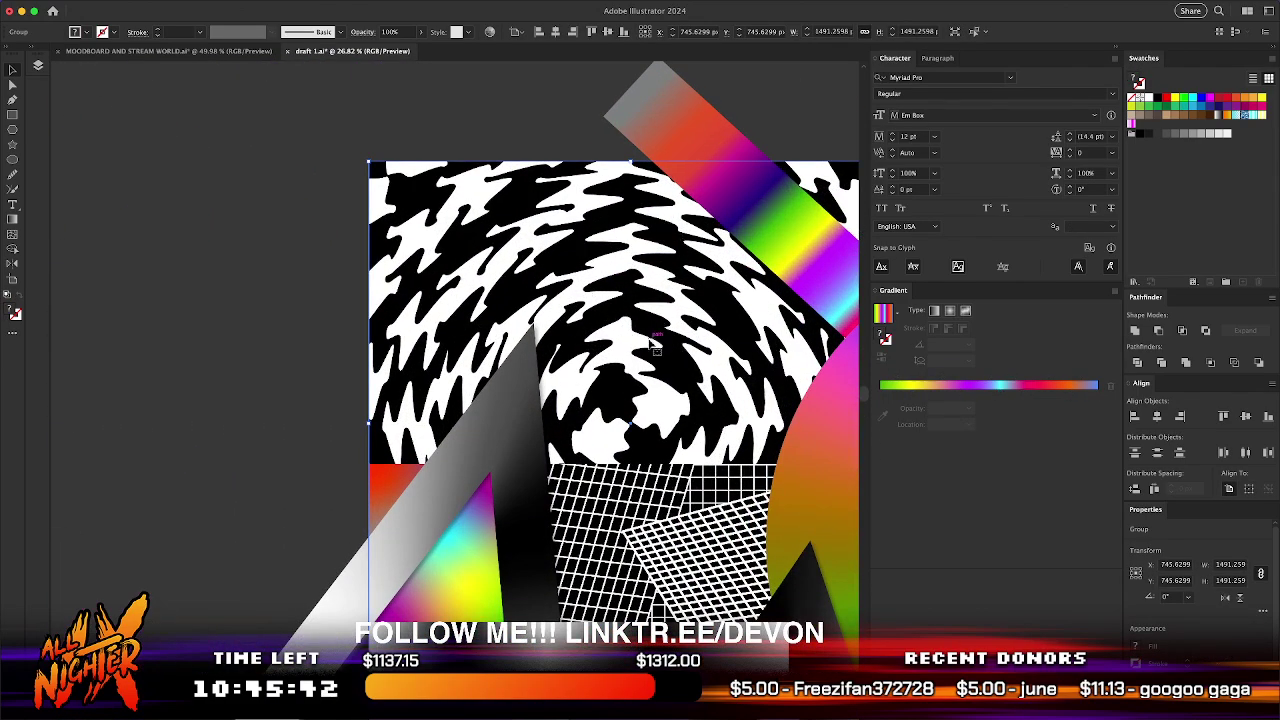
{"action": "left_click", "coordinate": [300, 238]}
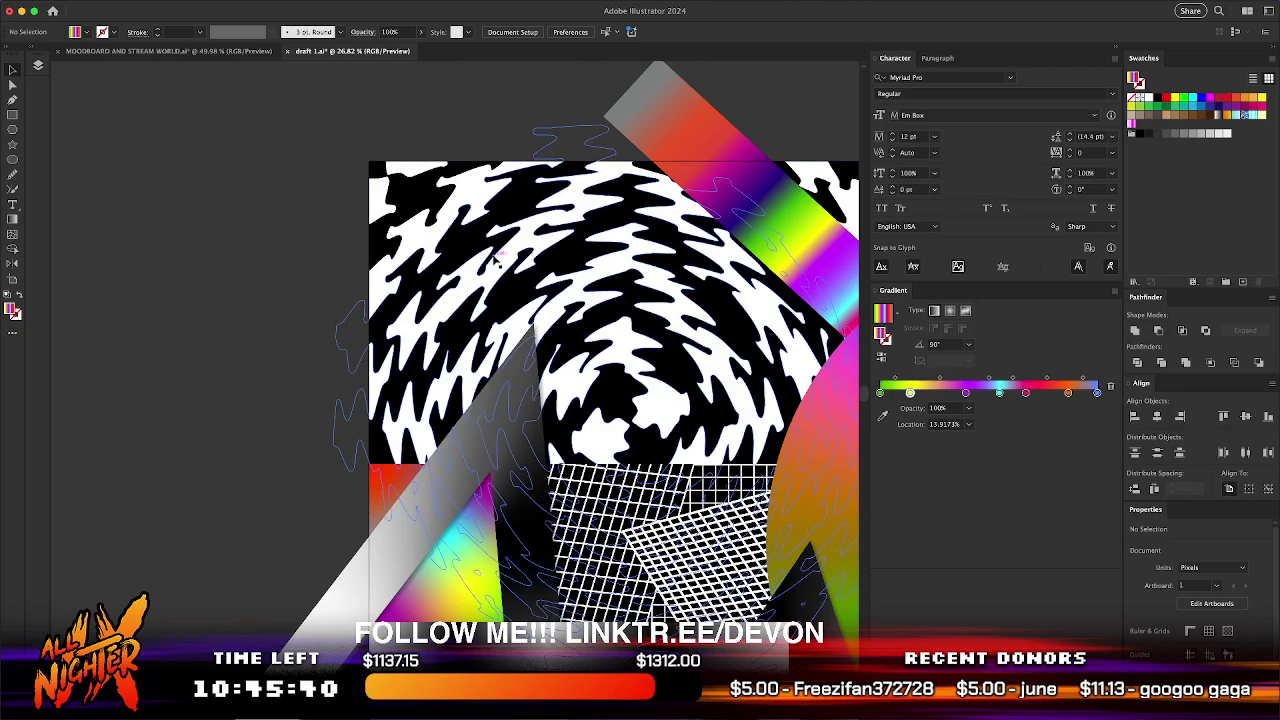
{"action": "scroll", "coordinate": [490, 245], "scroll_direction": "down", "scroll_amount": 5}
{"action": "scroll", "coordinate": [465, 397], "scroll_direction": "up", "scroll_amount": 10}
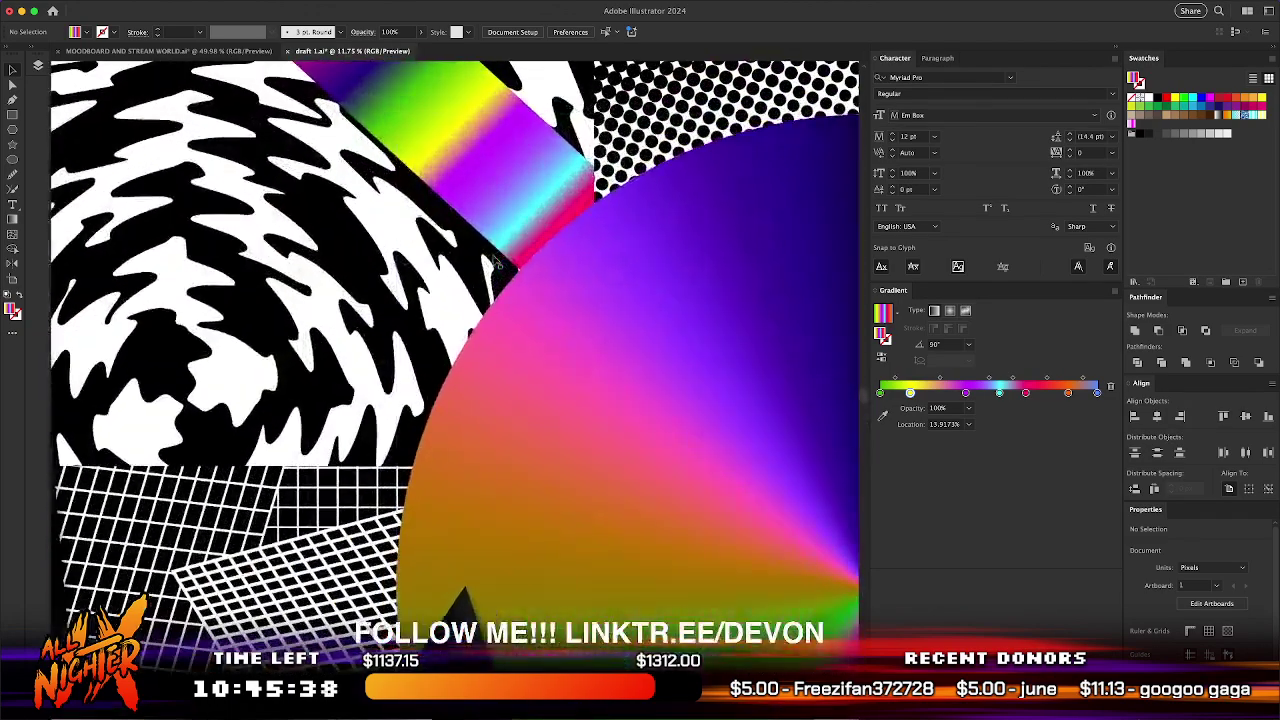
- Examine the cover's overlapping wireframe grids and halftone dot pattern, ending on the whole composition
{"action": "key", "text": "super+y"}
{"action": "key", "text": "super+y"}
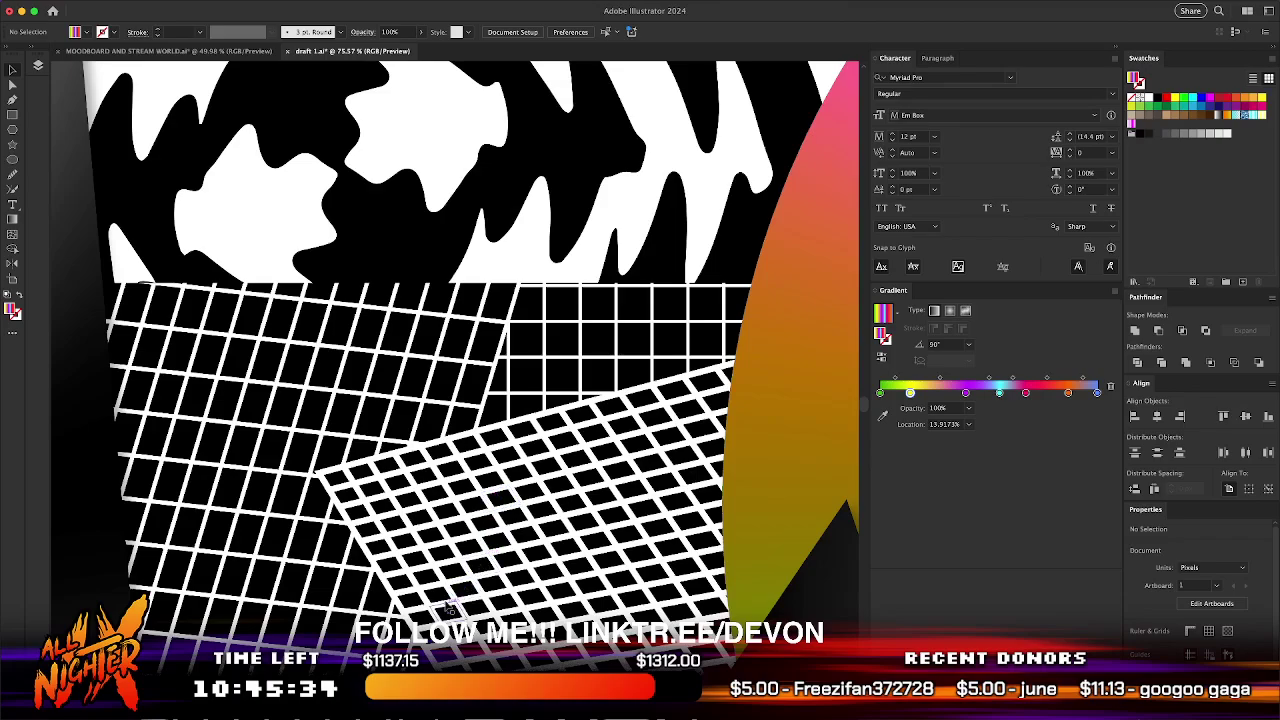
{"action": "scroll", "coordinate": [490, 530], "scroll_direction": "down", "scroll_amount": 8}
{"action": "scroll", "coordinate": [500, 450], "scroll_direction": "up", "scroll_amount": 4}
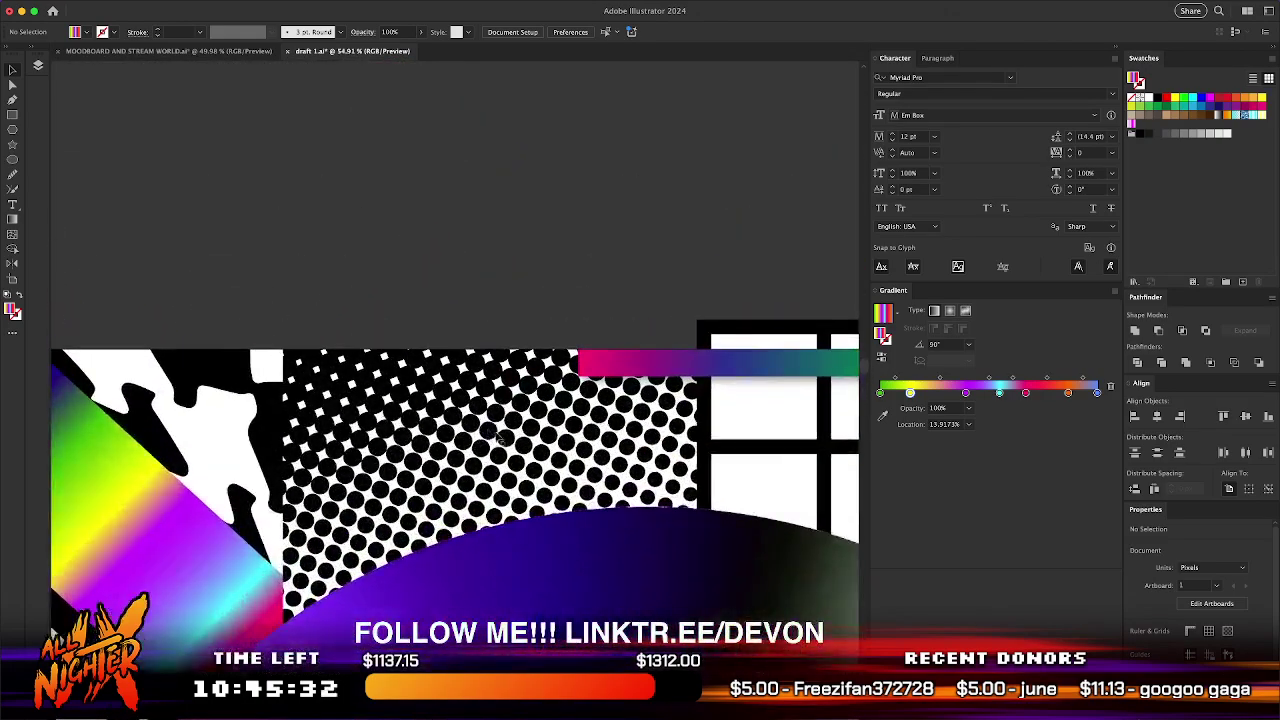
{"action": "scroll", "coordinate": [500, 452], "scroll_direction": "down", "scroll_amount": 5}
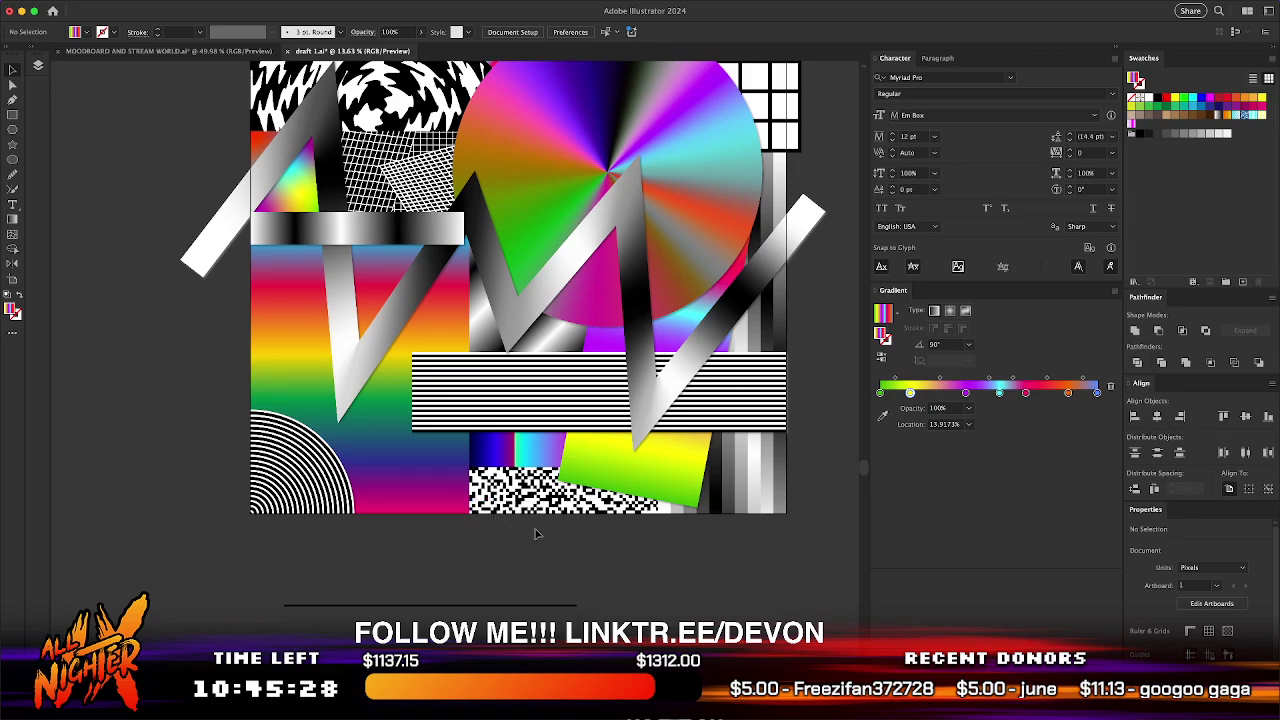
{"action": "scroll", "coordinate": [557, 371], "scroll_direction": "down", "scroll_amount": 5}
{"action": "scroll", "coordinate": [565, 354], "scroll_direction": "down", "scroll_amount": 1}
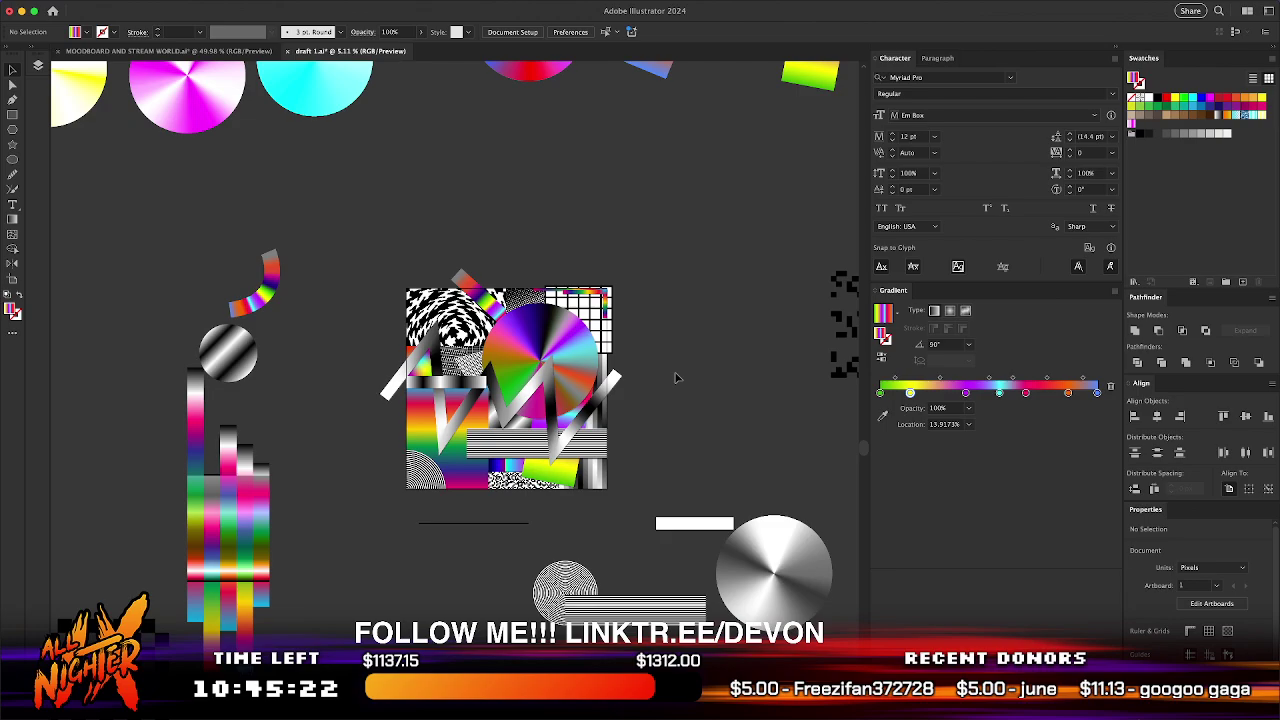
- Preview the cover cropped to its artboard with Trim View, and turn Trim View off again
{"action": "scroll", "coordinate": [675, 378], "scroll_direction": "up", "scroll_amount": 3}
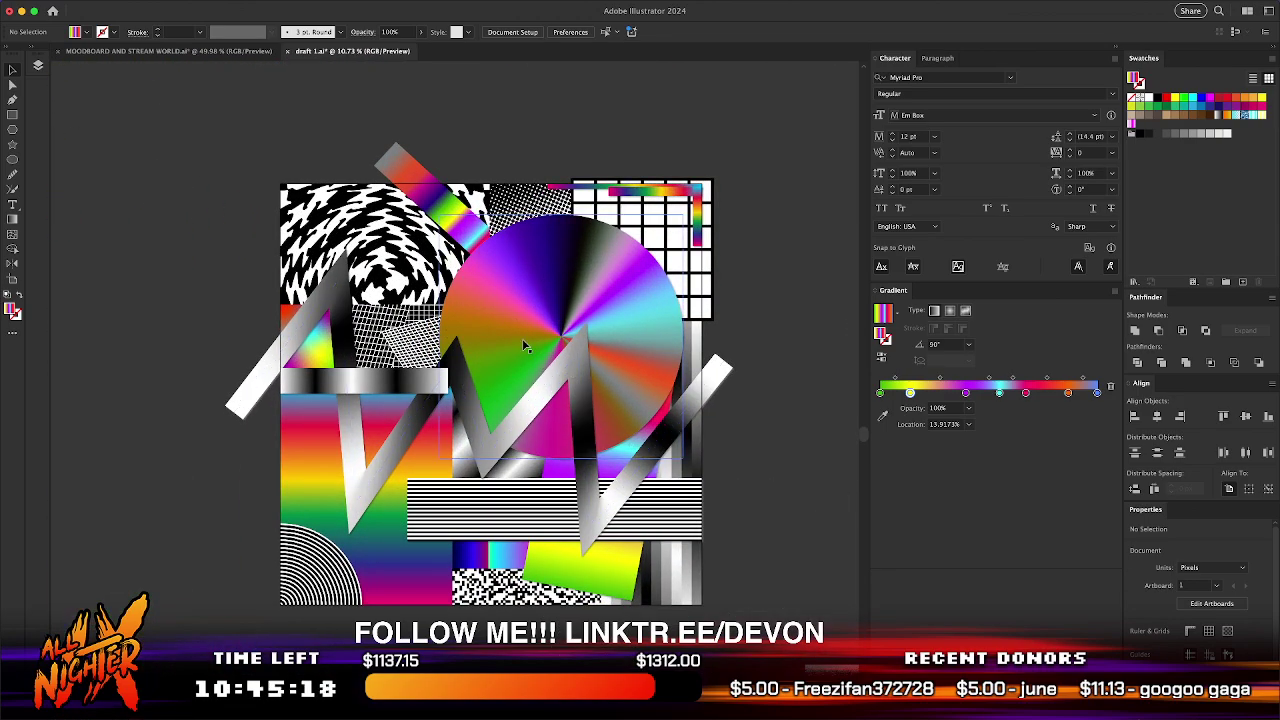
{"action": "left_click", "coordinate": [280, 1]}
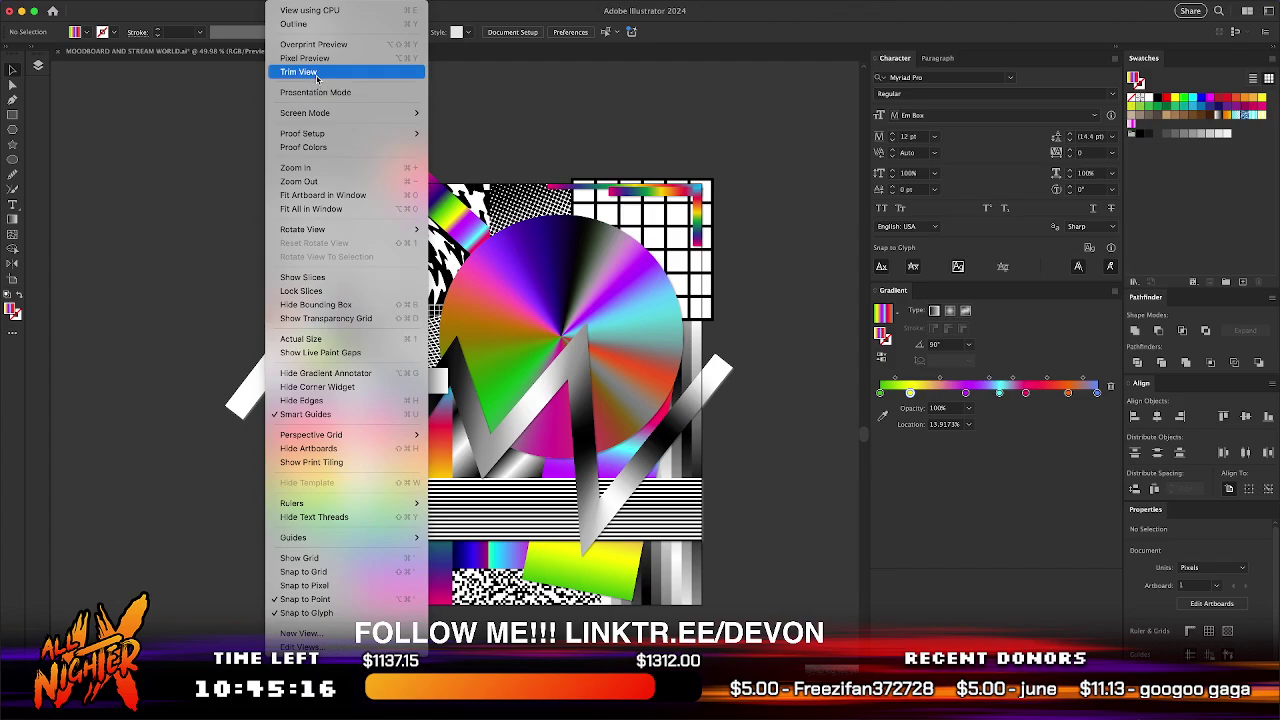
{"action": "left_click", "coordinate": [320, 71]}
{"action": "scroll", "coordinate": [516, 103], "scroll_direction": "down", "scroll_amount": 3}
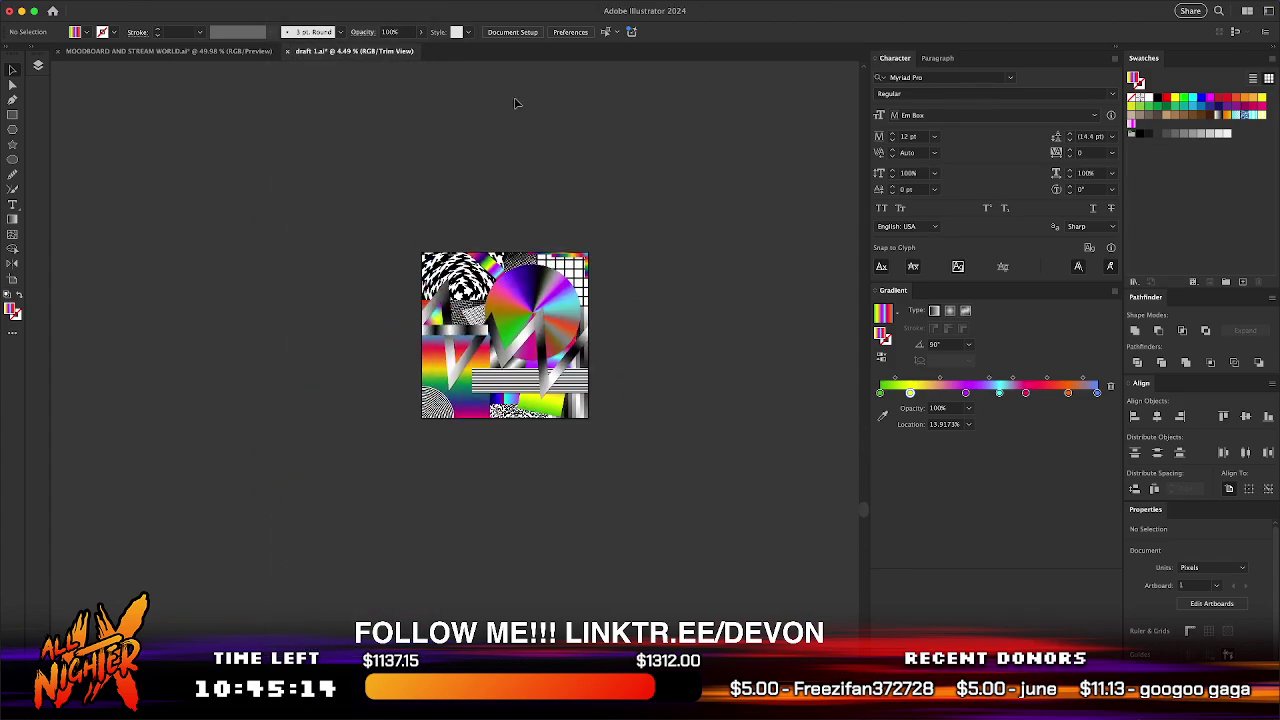
{"action": "scroll", "coordinate": [516, 103], "scroll_direction": "down", "scroll_amount": 2}
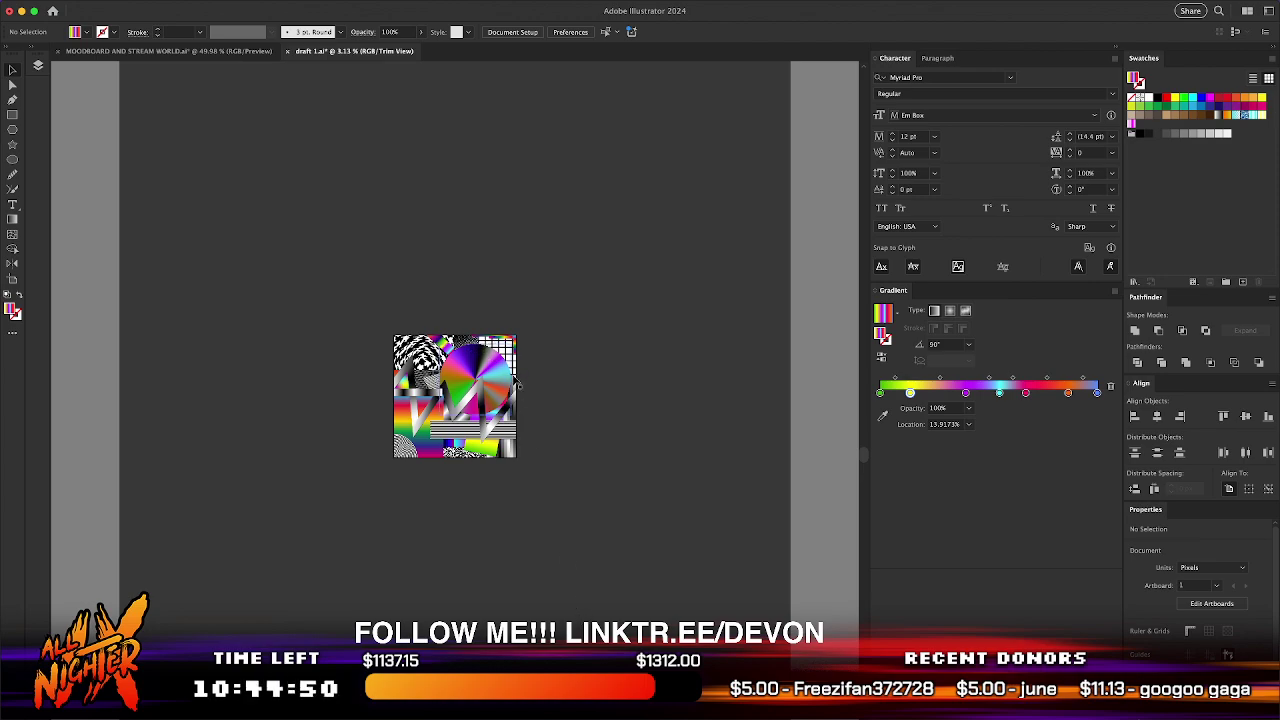
{"action": "left_click", "coordinate": [285, 2]}
{"action": "left_click", "coordinate": [300, 73]}
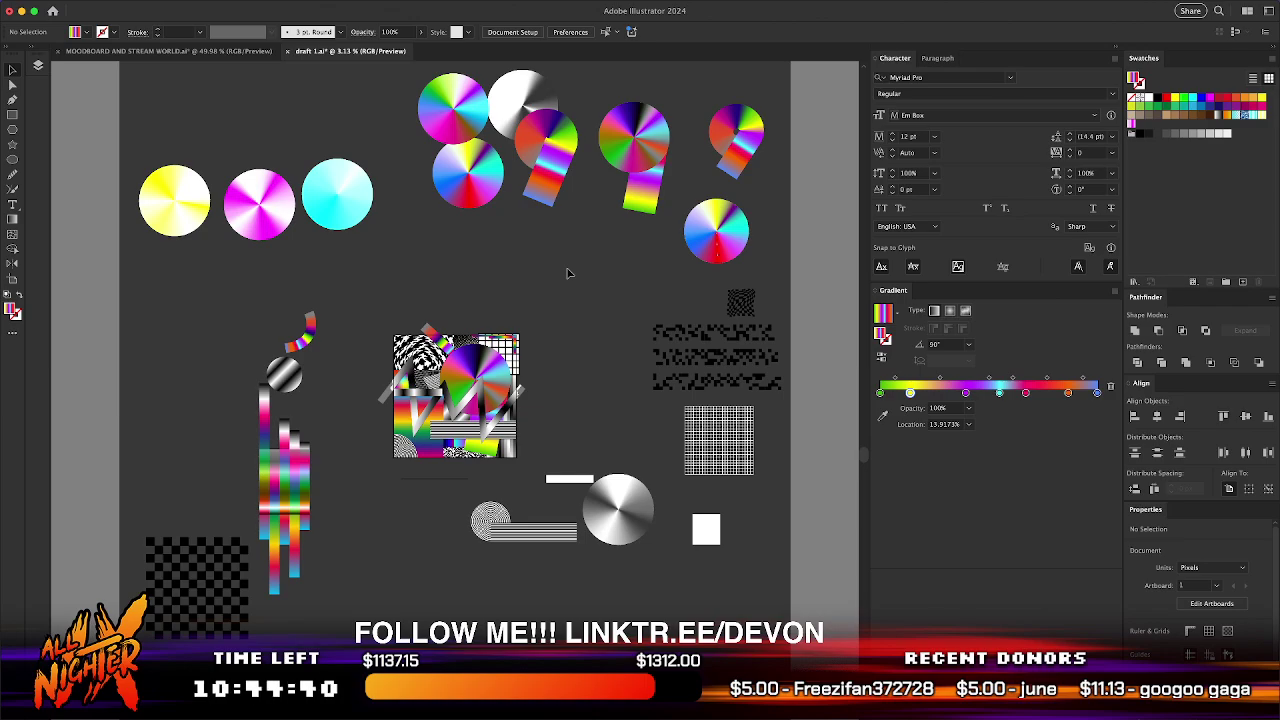
- Examine the large conical-gradient disc on the cover together with the halftone dots, white grid and rainbow strips around it
{"action": "scroll", "coordinate": [455, 402], "scroll_direction": "up", "scroll_amount": 5}
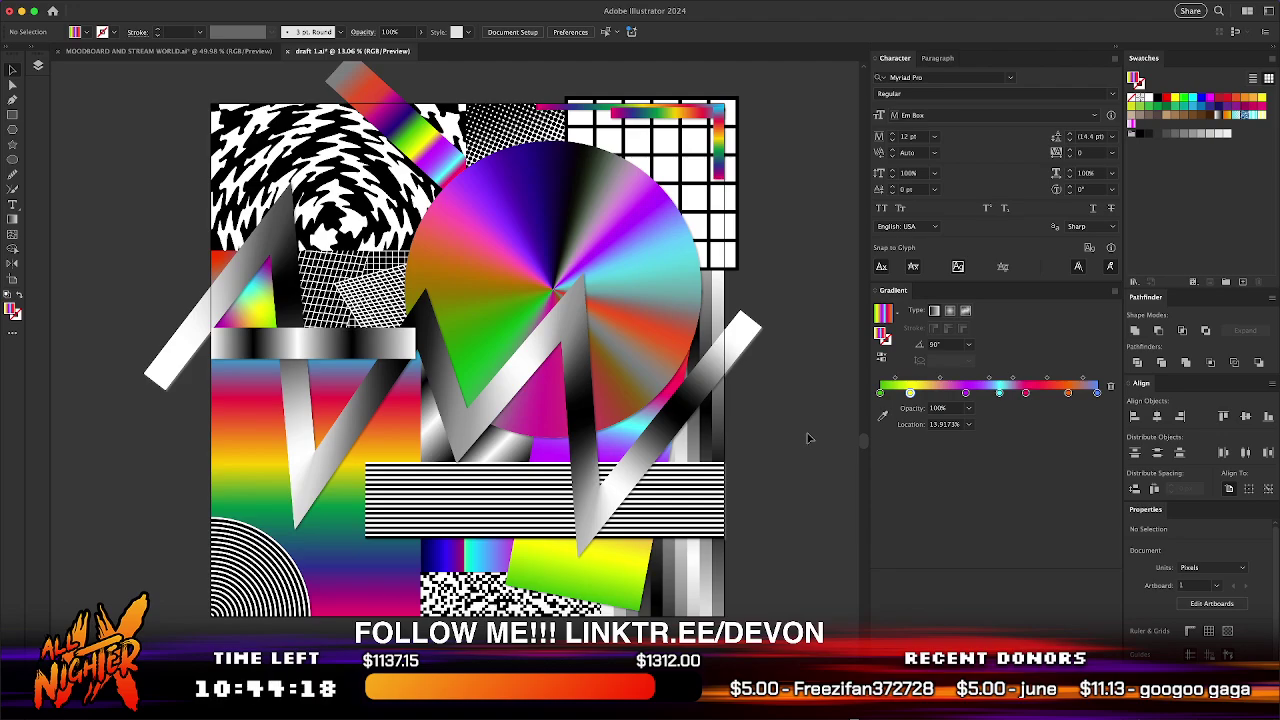
{"action": "scroll", "coordinate": [571, 166], "scroll_direction": "up", "scroll_amount": 6}
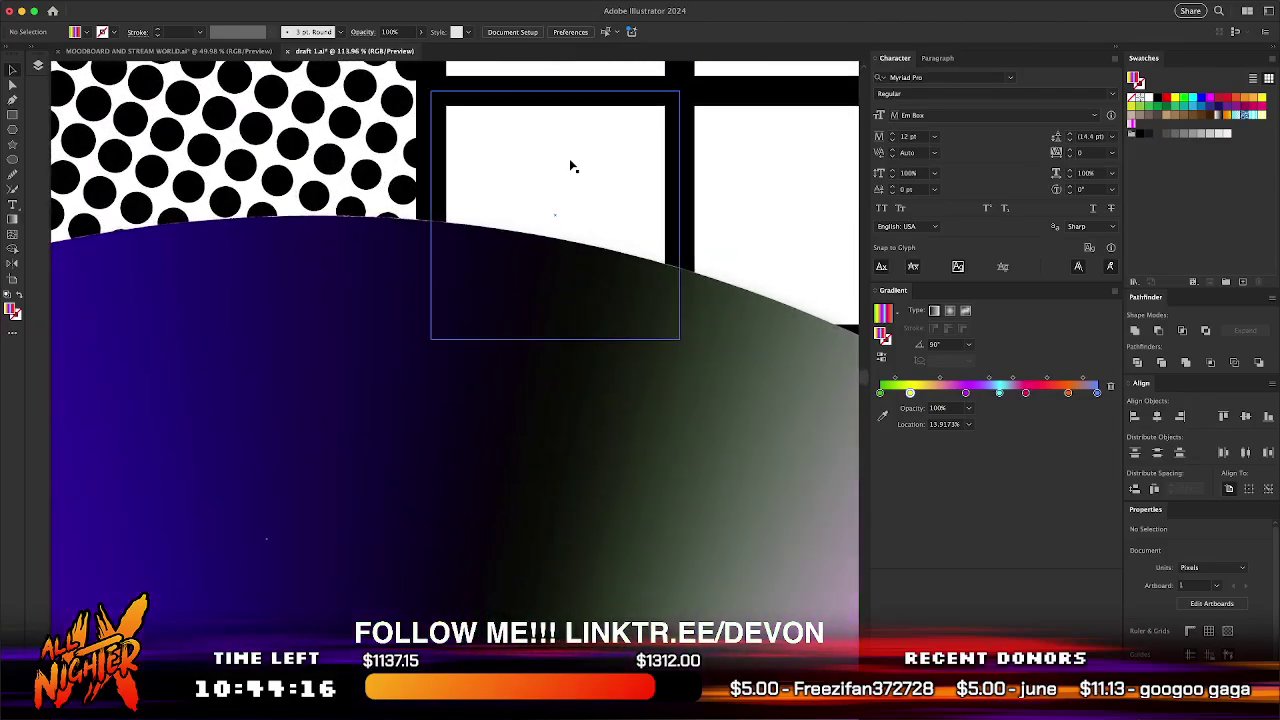
{"action": "scroll", "coordinate": [374, 175], "scroll_direction": "down", "scroll_amount": 4}
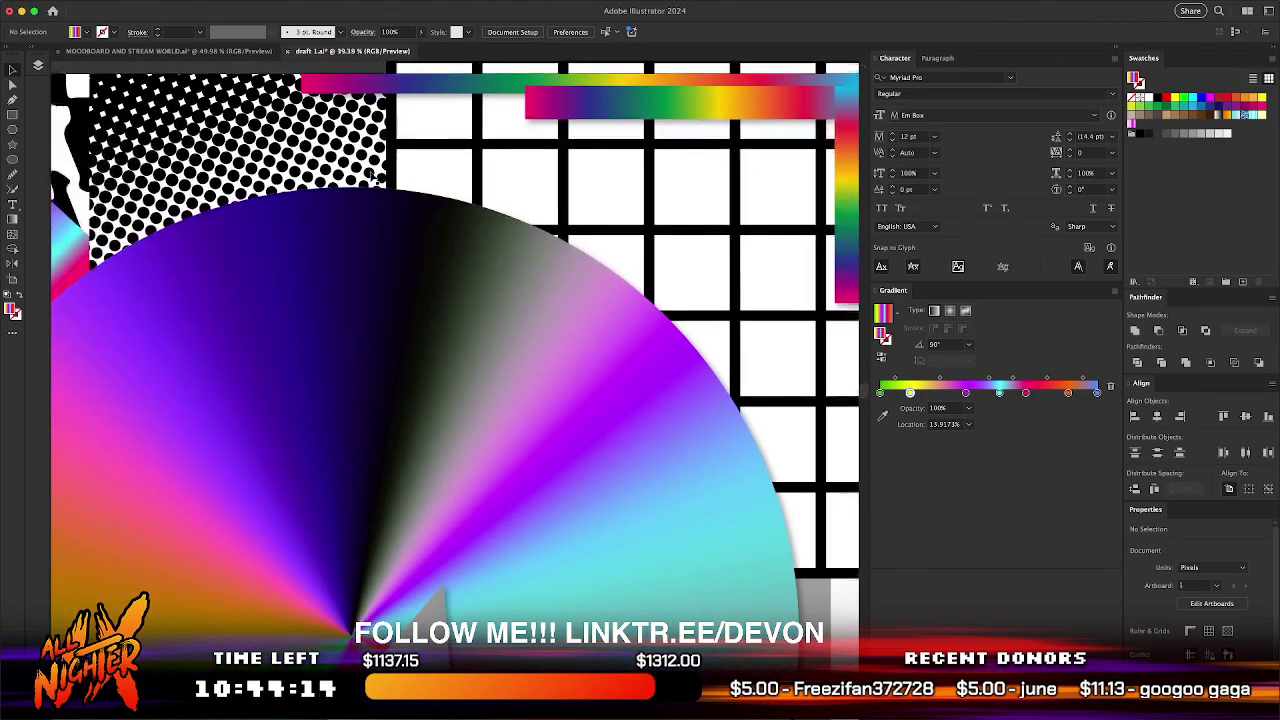
{"action": "scroll", "coordinate": [374, 176], "scroll_direction": "down", "scroll_amount": 8}
{"action": "scroll", "coordinate": [510, 266], "scroll_direction": "up", "scroll_amount": 2}
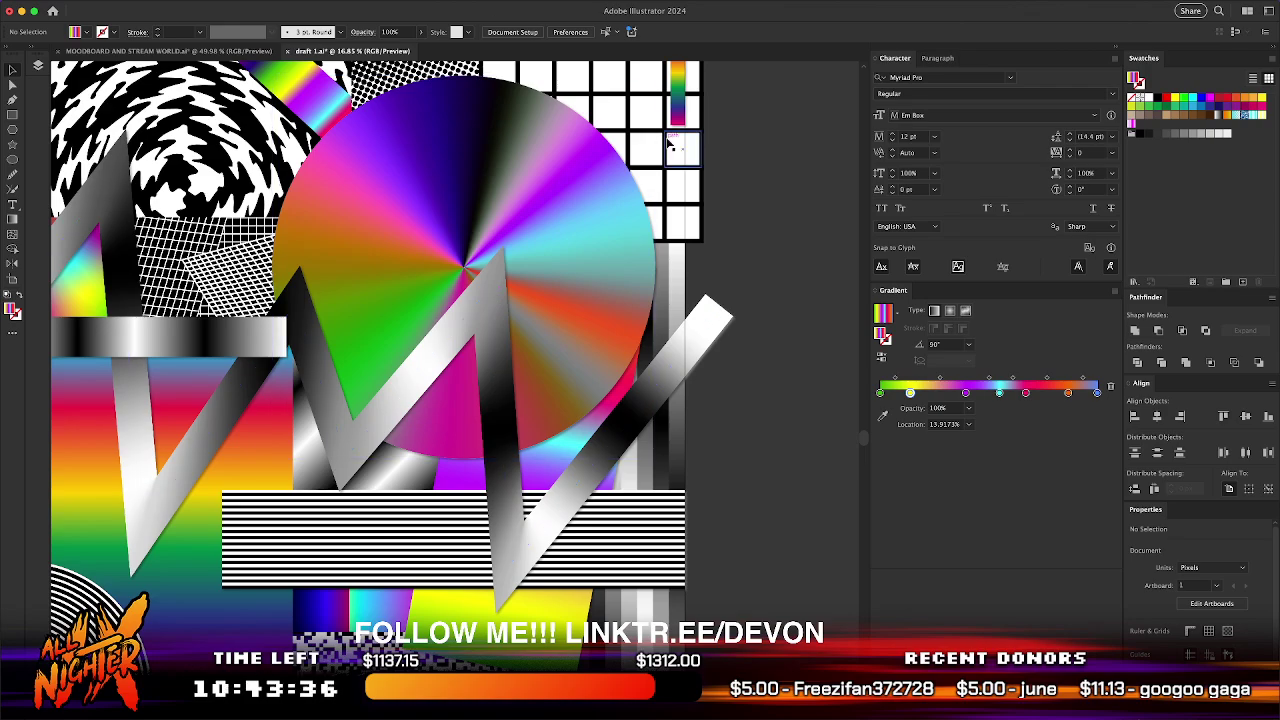
{"action": "scroll", "coordinate": [803, 231], "scroll_direction": "down", "scroll_amount": 2}
{"action": "scroll", "coordinate": [803, 231], "scroll_direction": "down", "scroll_amount": 1}
- Examine the yellow, magenta and cyan conical-gradient discs outside the artboard and the curved gradient strip below them
{"action": "scroll", "coordinate": [803, 231], "scroll_direction": "up", "scroll_amount": 4}
{"action": "scroll", "coordinate": [808, 235], "scroll_direction": "left", "scroll_amount": 7}
{"action": "scroll", "coordinate": [810, 238], "scroll_direction": "up", "scroll_amount": 4}
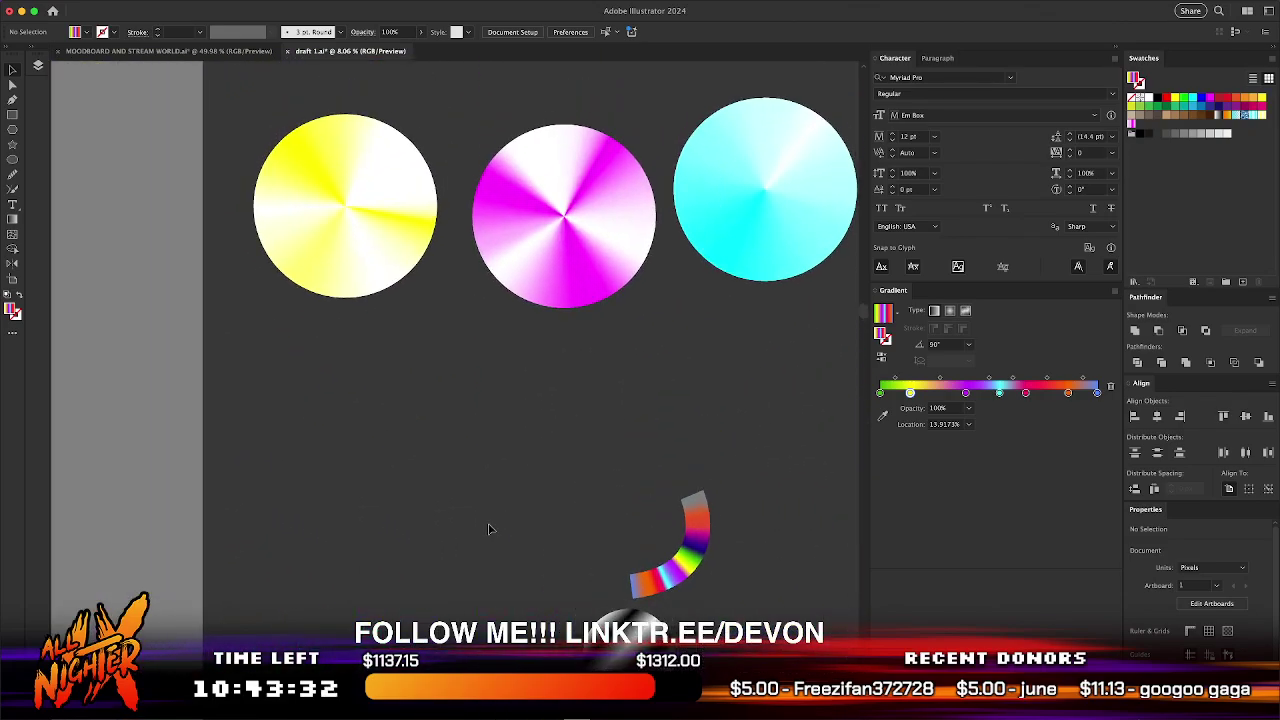
{"action": "scroll", "coordinate": [489, 529], "scroll_direction": "down", "scroll_amount": 1}
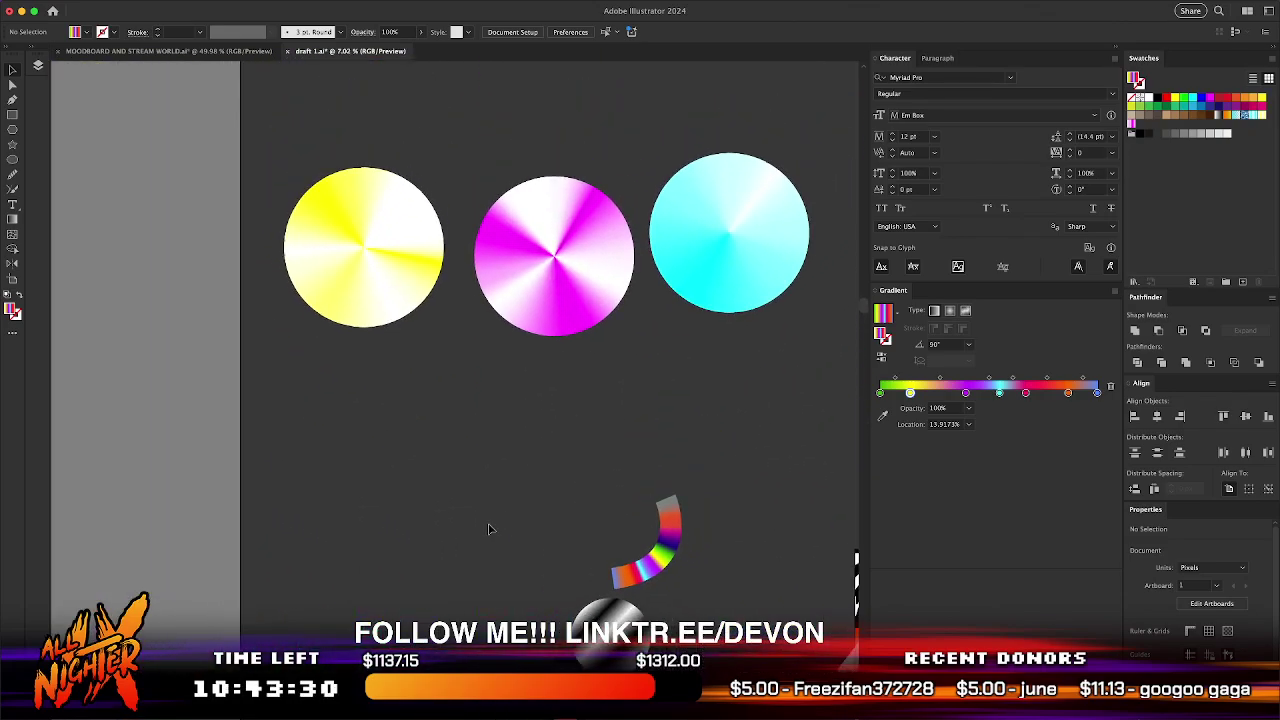
{"action": "scroll", "coordinate": [489, 529], "scroll_direction": "right", "scroll_amount": 1}
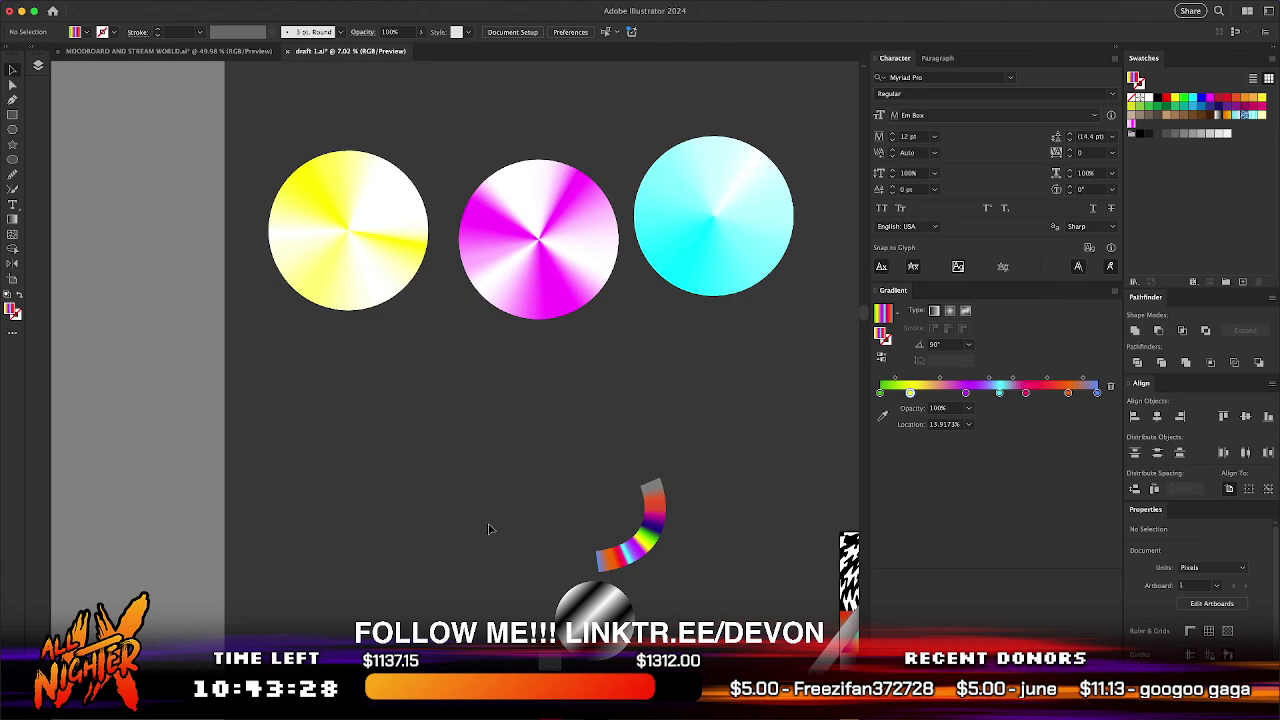
{"action": "scroll", "coordinate": [489, 529], "scroll_direction": "down", "scroll_amount": 1}
{"action": "scroll", "coordinate": [489, 529], "scroll_direction": "right", "scroll_amount": 1}
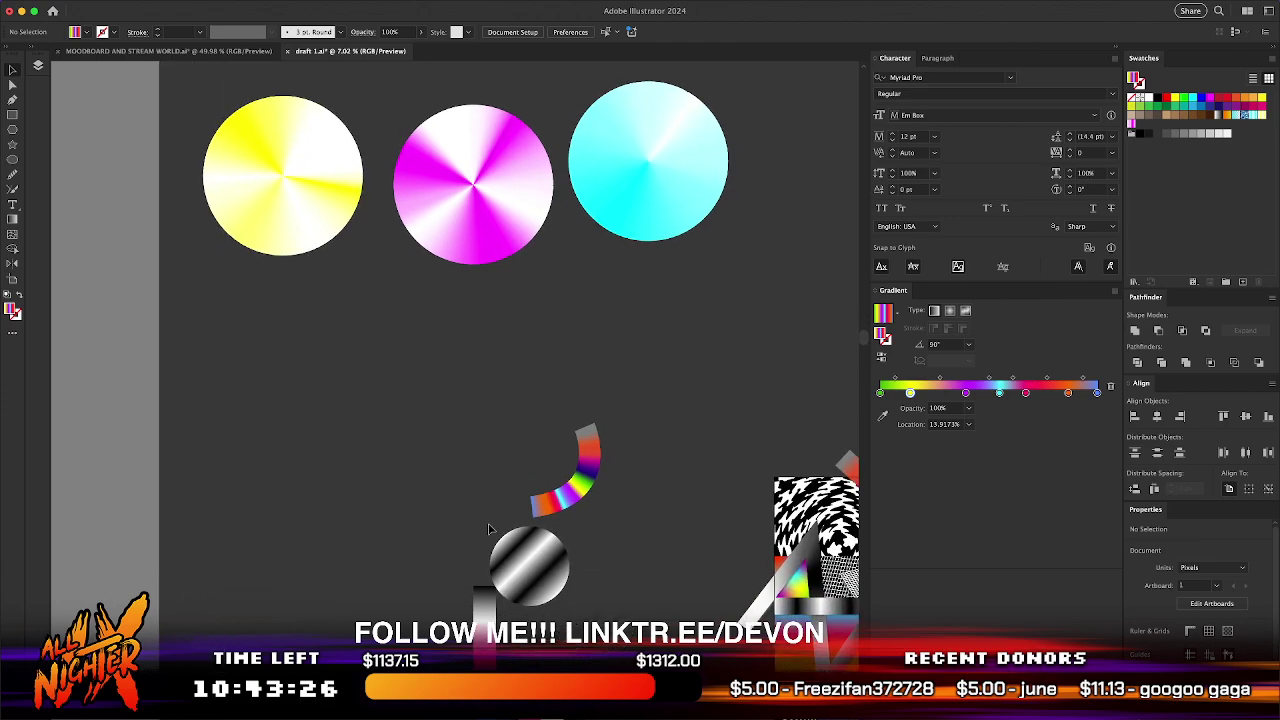
- Examine the overlapping multicoloured conical-gradient discs and the gradient strips attached to them above the artboard
{"action": "scroll", "coordinate": [489, 525], "scroll_direction": "right", "scroll_amount": 10}
{"action": "scroll", "coordinate": [489, 525], "scroll_direction": "up", "scroll_amount": 6}
{"action": "left_click", "coordinate": [400, 410]}
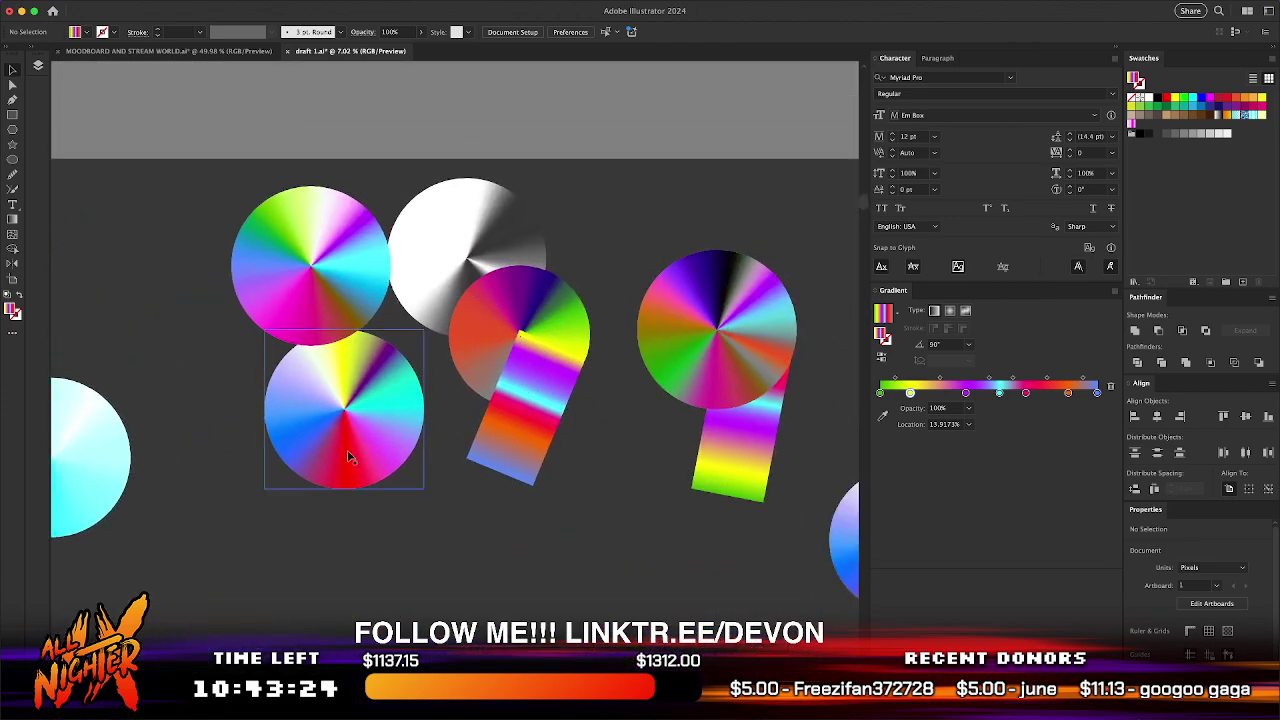
{"action": "left_click", "coordinate": [617, 323]}
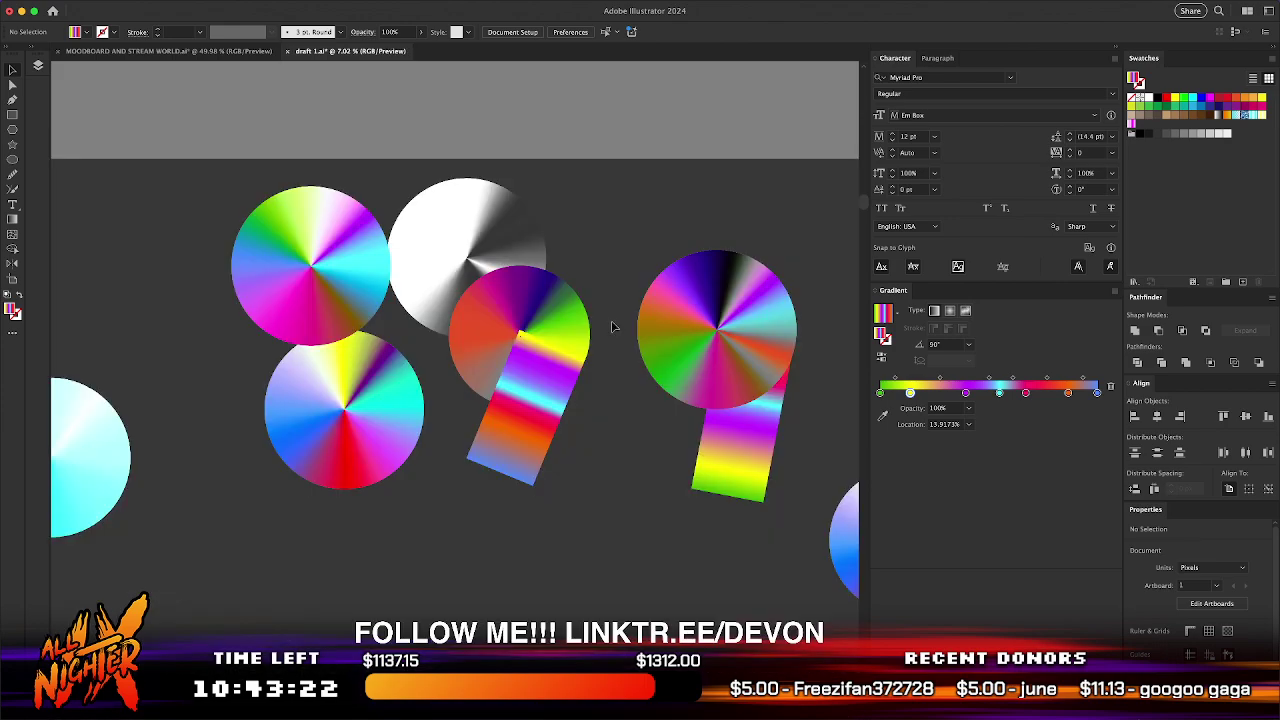
{"action": "scroll", "coordinate": [645, 392], "scroll_direction": "right", "scroll_amount": 6}
{"action": "scroll", "coordinate": [638, 388], "scroll_direction": "left", "scroll_amount": 3}
{"action": "scroll", "coordinate": [637, 386], "scroll_direction": "left", "scroll_amount": 12}
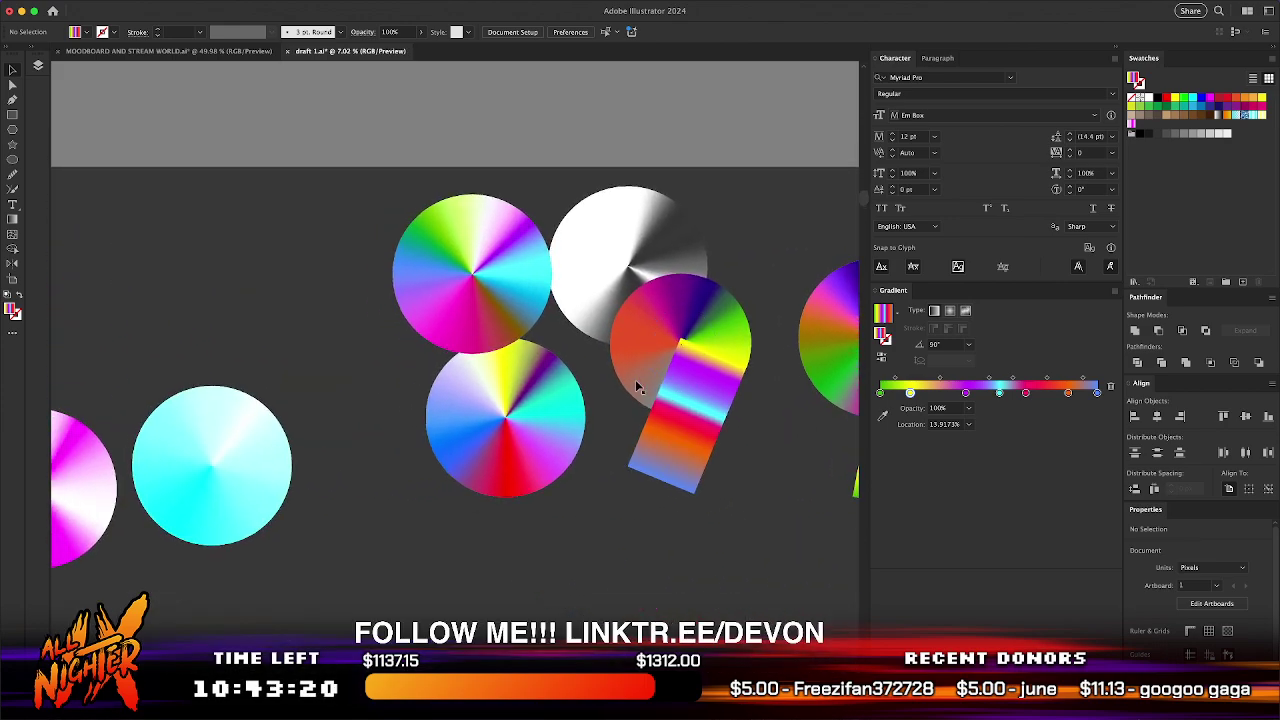
- Move the yellow, magenta and cyan discs straight up into a roughly level row, leaving nothing selected
{"action": "scroll", "coordinate": [637, 386], "scroll_direction": "up", "scroll_amount": 3}
{"action": "left_click_drag", "start_coordinate": [220, 443], "coordinate": [221, 351]}
{"action": "left_click_drag", "start_coordinate": [477, 392], "coordinate": [477, 289]}
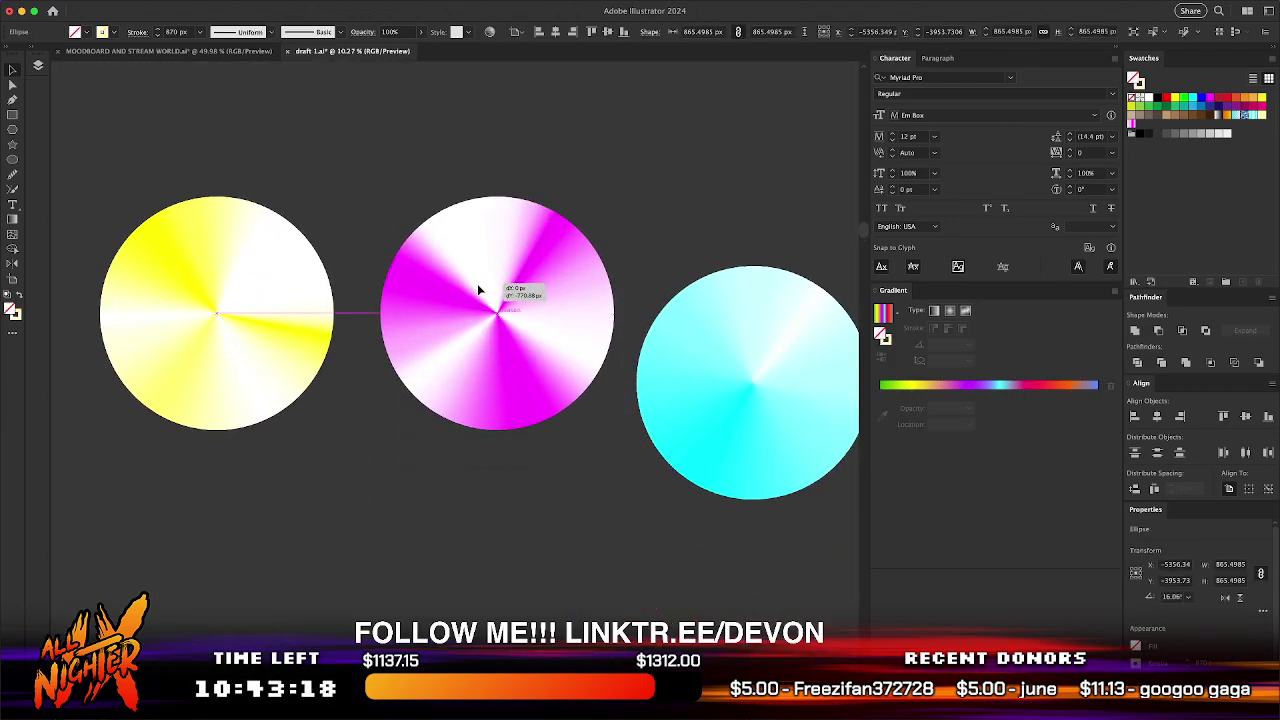
{"action": "left_click_drag", "start_coordinate": [731, 297], "coordinate": [731, 234]}
{"action": "left_click", "coordinate": [720, 580]}
{"action": "scroll", "coordinate": [718, 581], "scroll_direction": "right", "scroll_amount": 2}
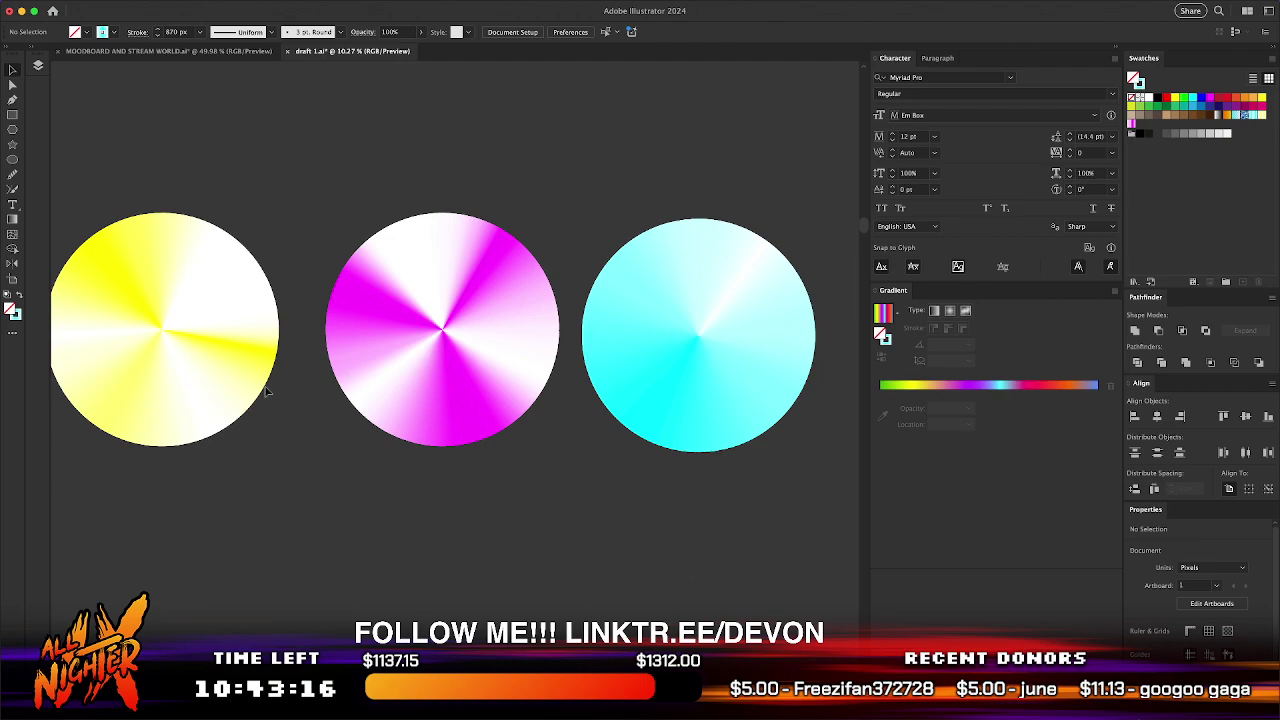
- Move the magenta disc straight up out of the row and place a duplicate of it directly below
{"action": "scroll", "coordinate": [490, 457], "scroll_direction": "left", "scroll_amount": 2}
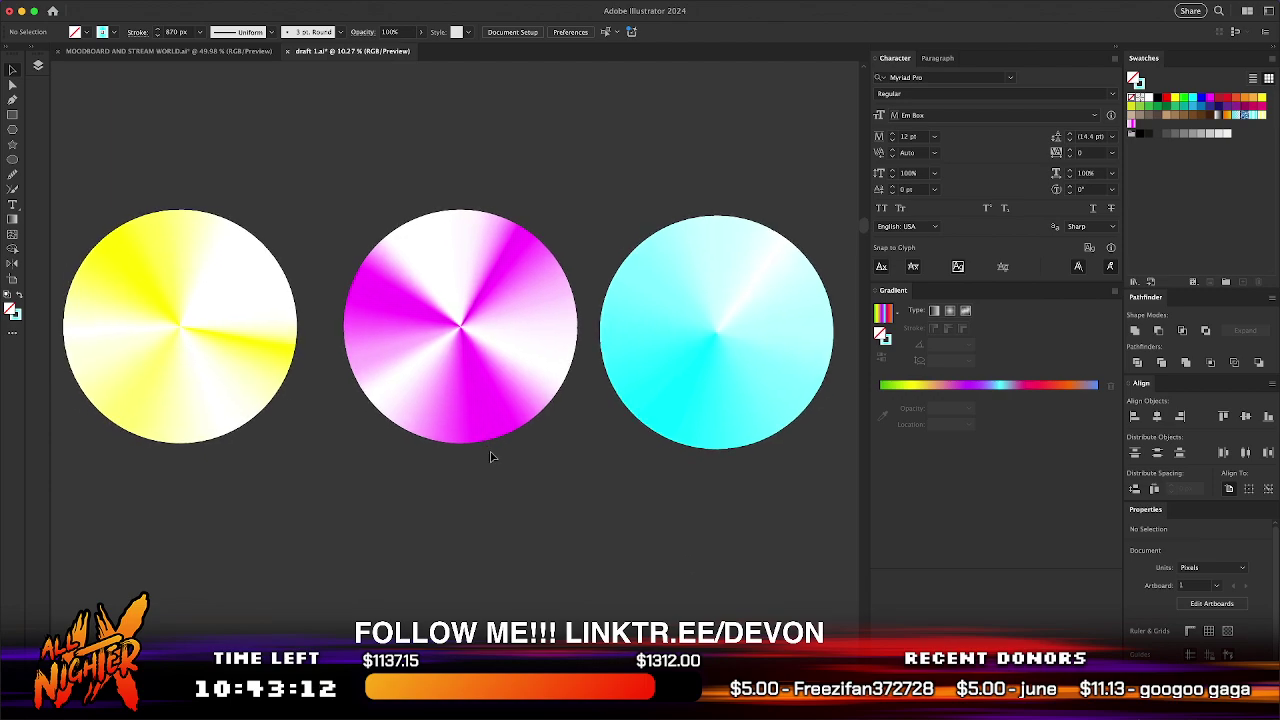
{"action": "left_click_drag", "start_coordinate": [486, 306], "coordinate": [486, 172]}
{"action": "left_click", "coordinate": [520, 369]}
{"action": "left_click_drag", "start_coordinate": [510, 230], "coordinate": [512, 528]}
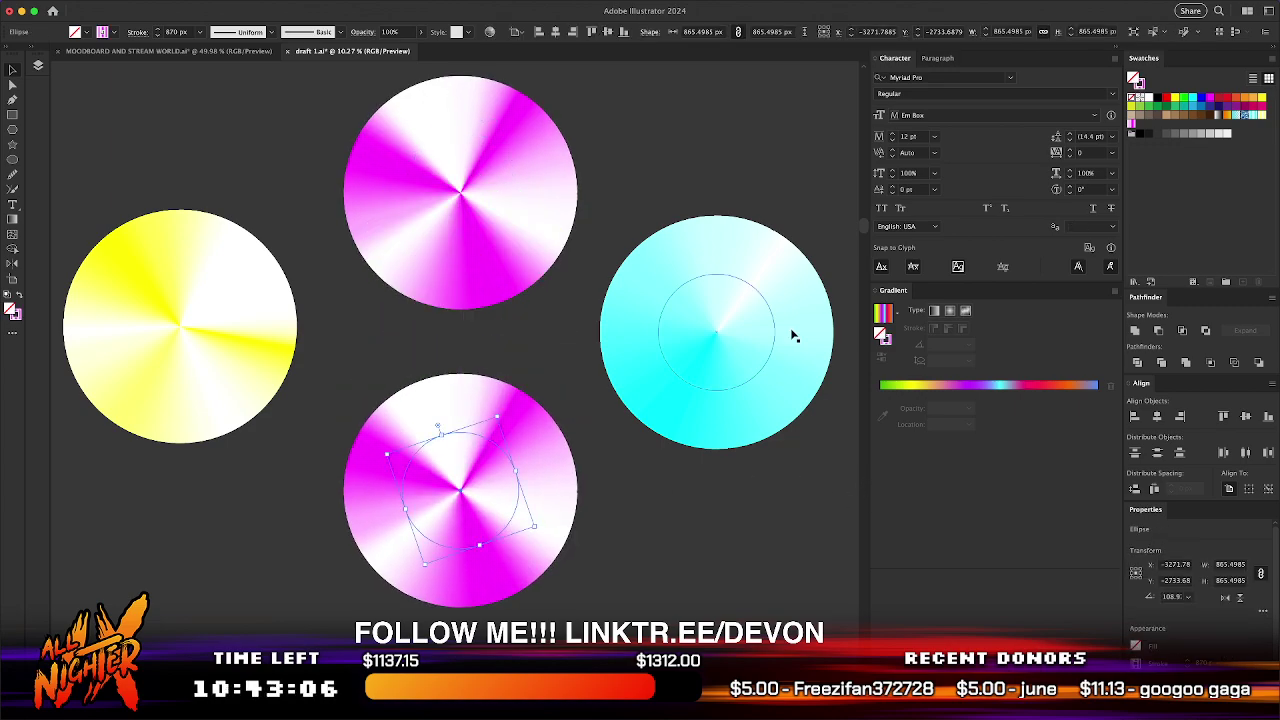
- Bring up the stroke gradient of the lower magenta disc and enlarge its gradient bar to examine the stops, leaving nothing selected
{"action": "left_click", "coordinate": [1137, 83]}
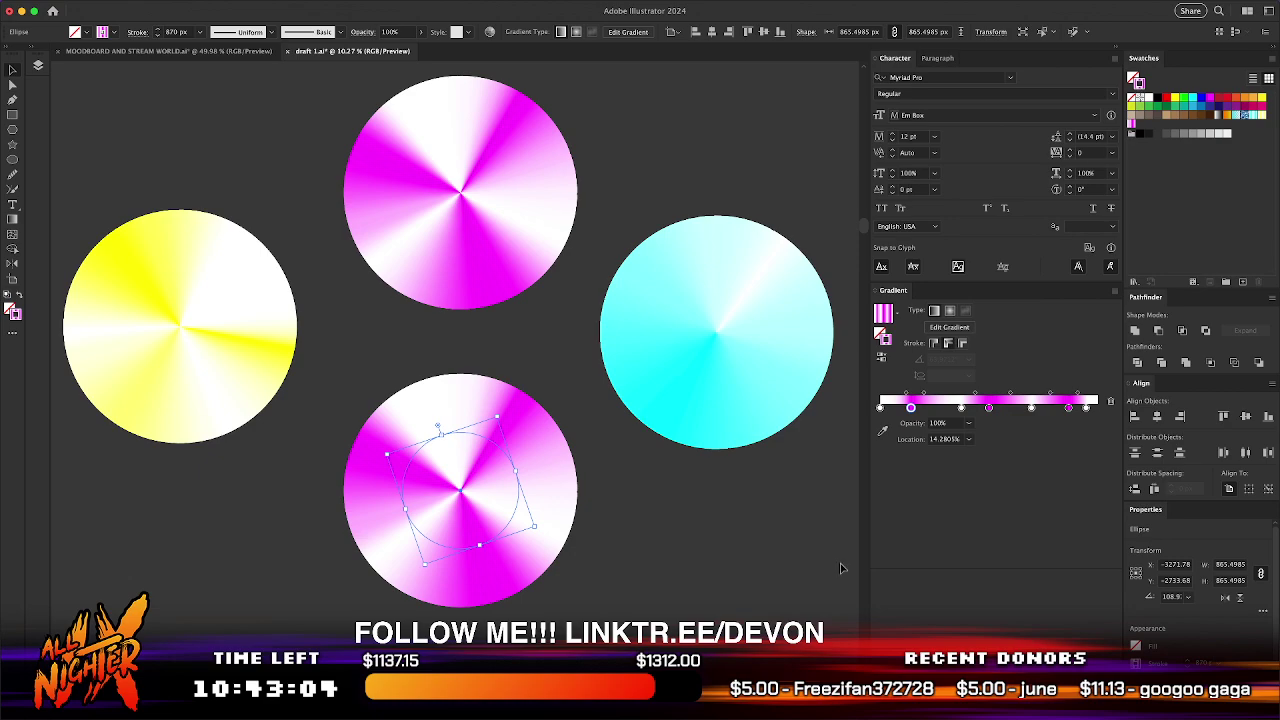
{"action": "left_click_drag", "start_coordinate": [871, 430], "coordinate": [816, 431]}
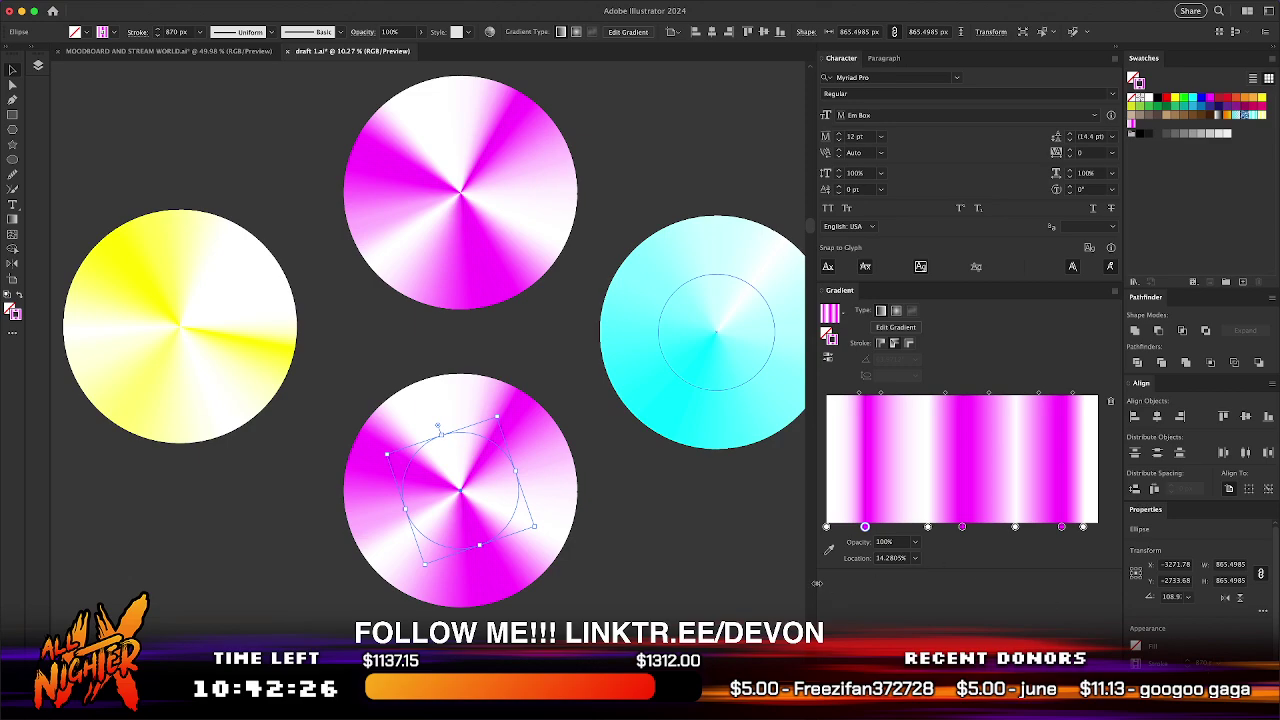
{"action": "left_click", "coordinate": [709, 554]}
{"action": "scroll", "coordinate": [455, 510], "scroll_direction": "up", "scroll_amount": 3}
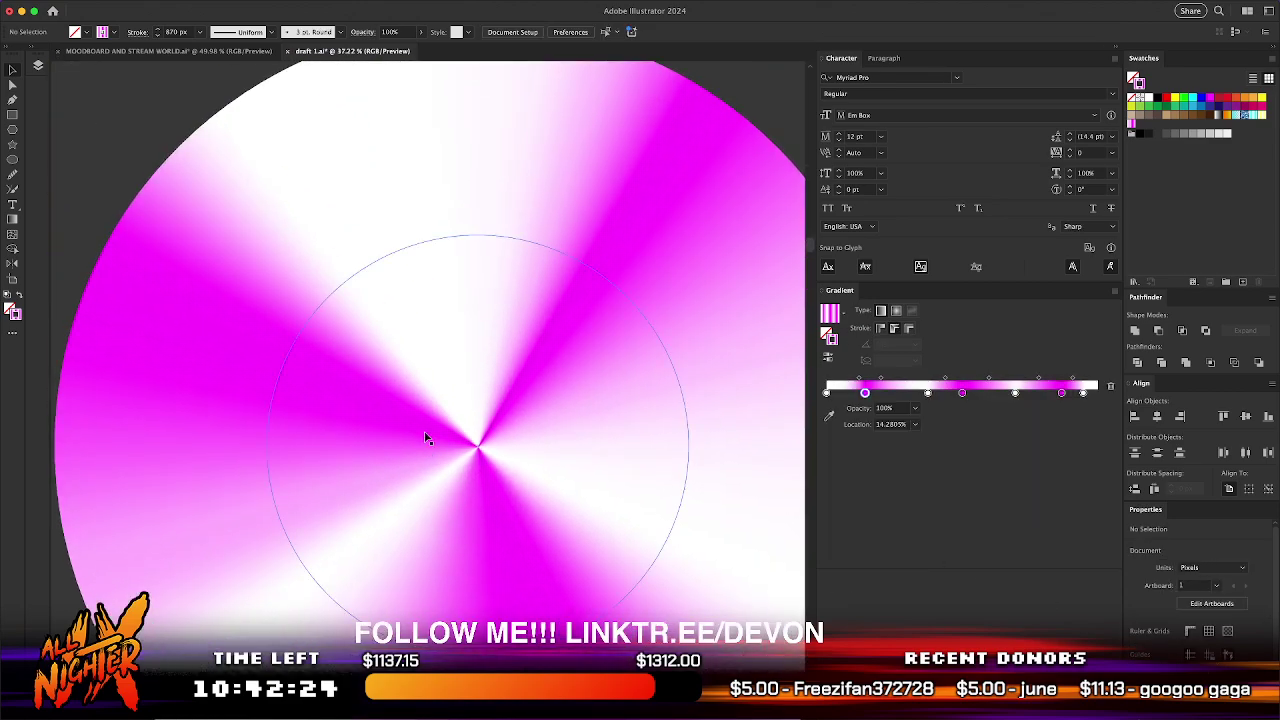
- Examine the centre of the lower magenta disc up close, then compare it with the other discs above the artboard
{"action": "scroll", "coordinate": [430, 440], "scroll_direction": "up", "scroll_amount": 4}
{"action": "scroll", "coordinate": [371, 379], "scroll_direction": "down", "scroll_amount": 10}
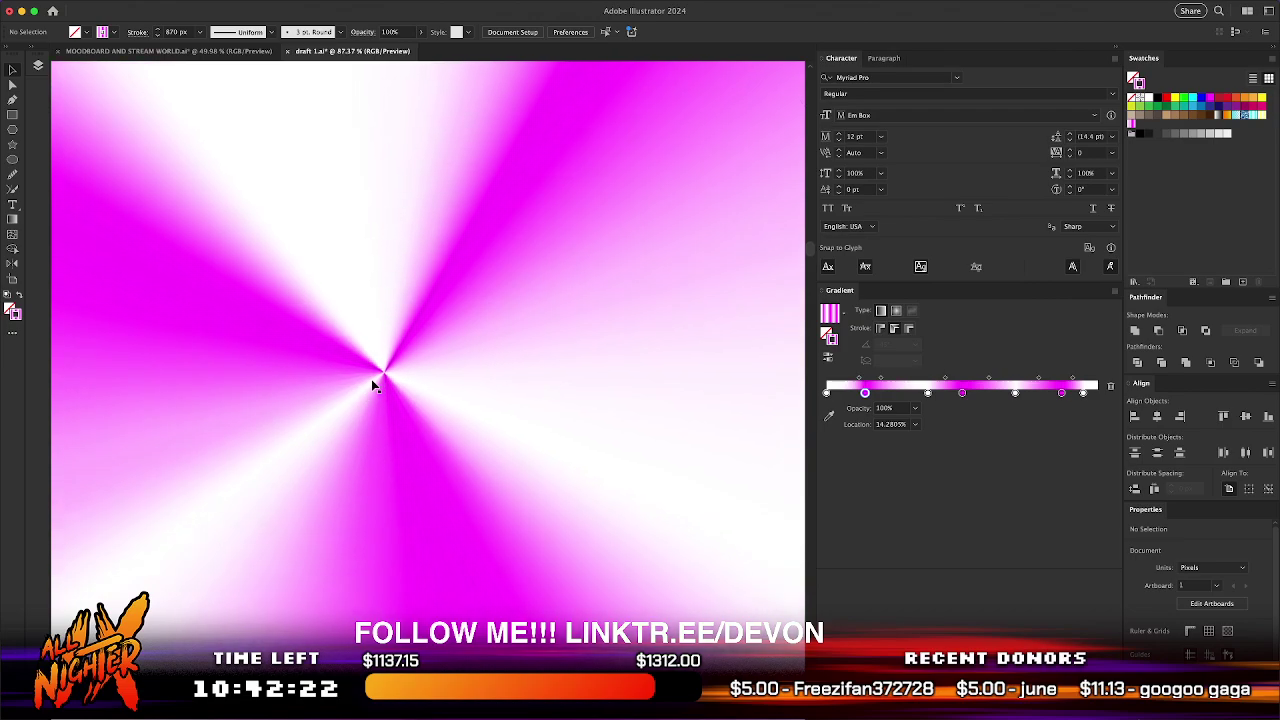
{"action": "scroll", "coordinate": [268, 390], "scroll_direction": "down", "scroll_amount": 3}
{"action": "scroll", "coordinate": [300, 410], "scroll_direction": "down", "scroll_amount": 5}
{"action": "scroll", "coordinate": [354, 432], "scroll_direction": "up", "scroll_amount": 3}
{"action": "scroll", "coordinate": [420, 445], "scroll_direction": "down", "scroll_amount": 6}
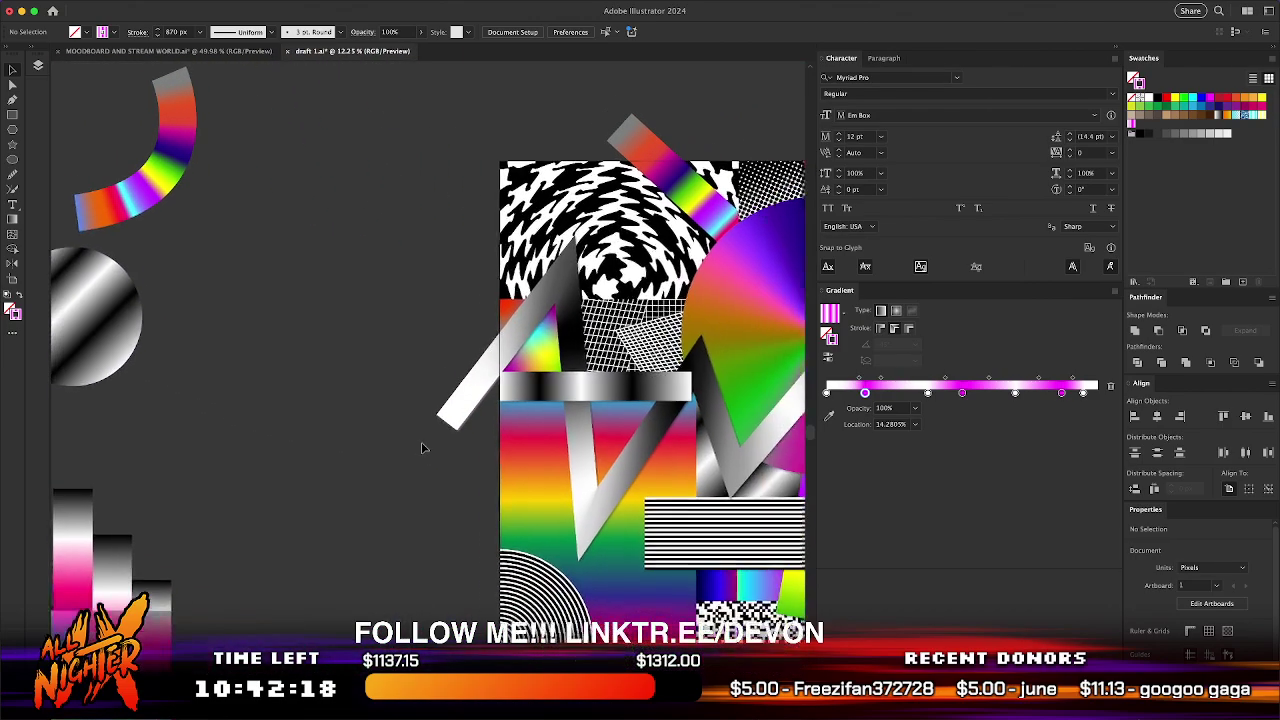
{"action": "scroll", "coordinate": [422, 448], "scroll_direction": "up", "scroll_amount": 2}
{"action": "scroll", "coordinate": [424, 448], "scroll_direction": "left", "scroll_amount": 1}
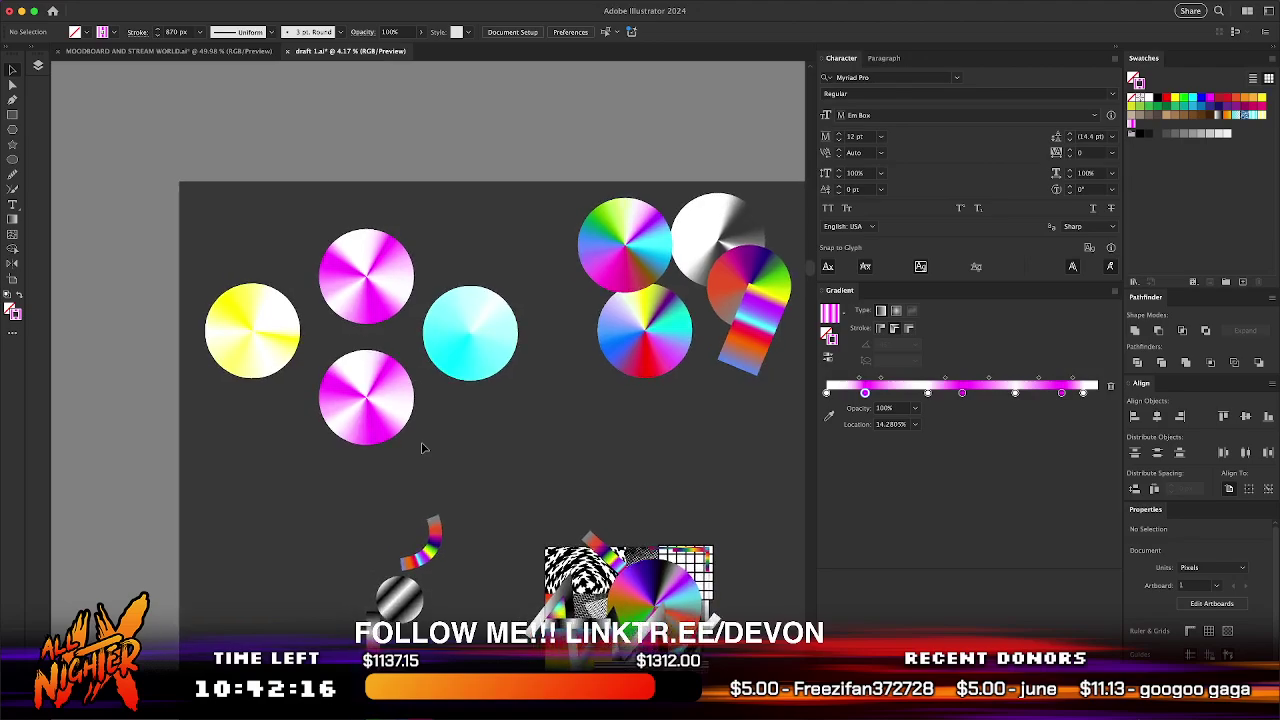
{"action": "scroll", "coordinate": [398, 556], "scroll_direction": "up", "scroll_amount": 3}
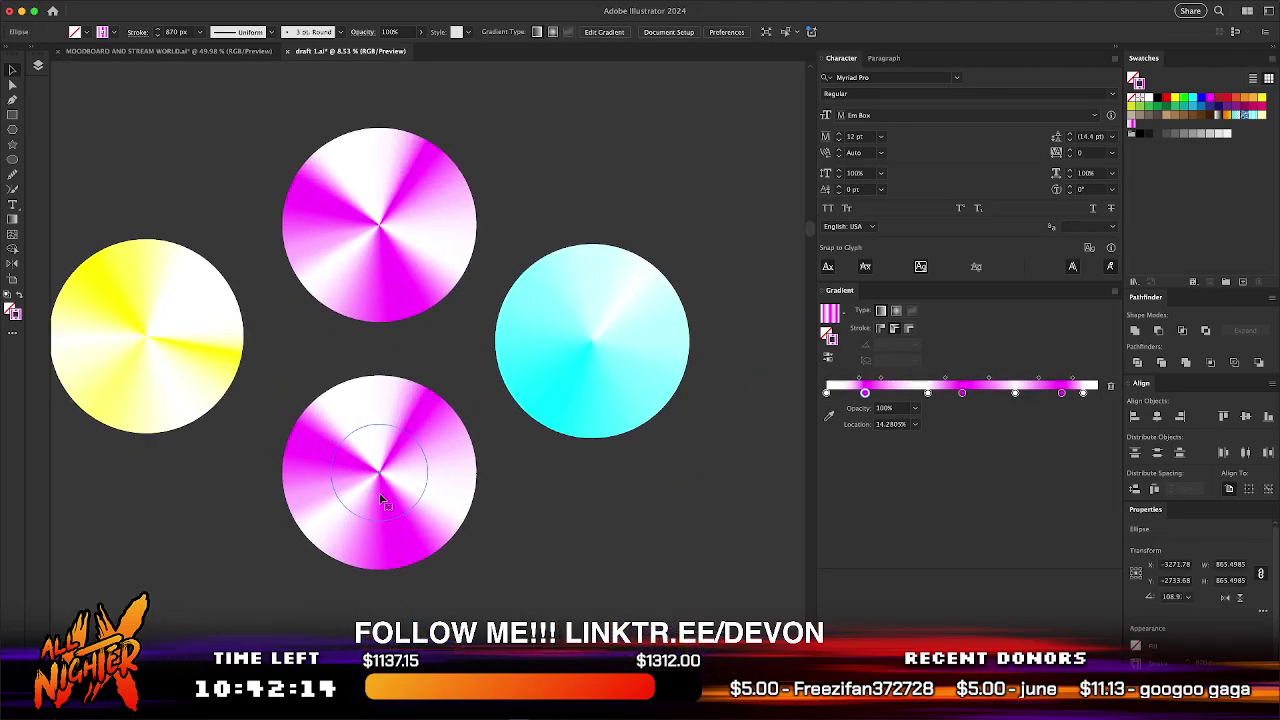
- Remove the lower magenta duplicate and stack the cyan and yellow discs over the remaining magenta disc
{"action": "left_click", "coordinate": [172, 332]}
{"action": "left_click", "coordinate": [366, 218]}
{"action": "left_click", "coordinate": [586, 323]}
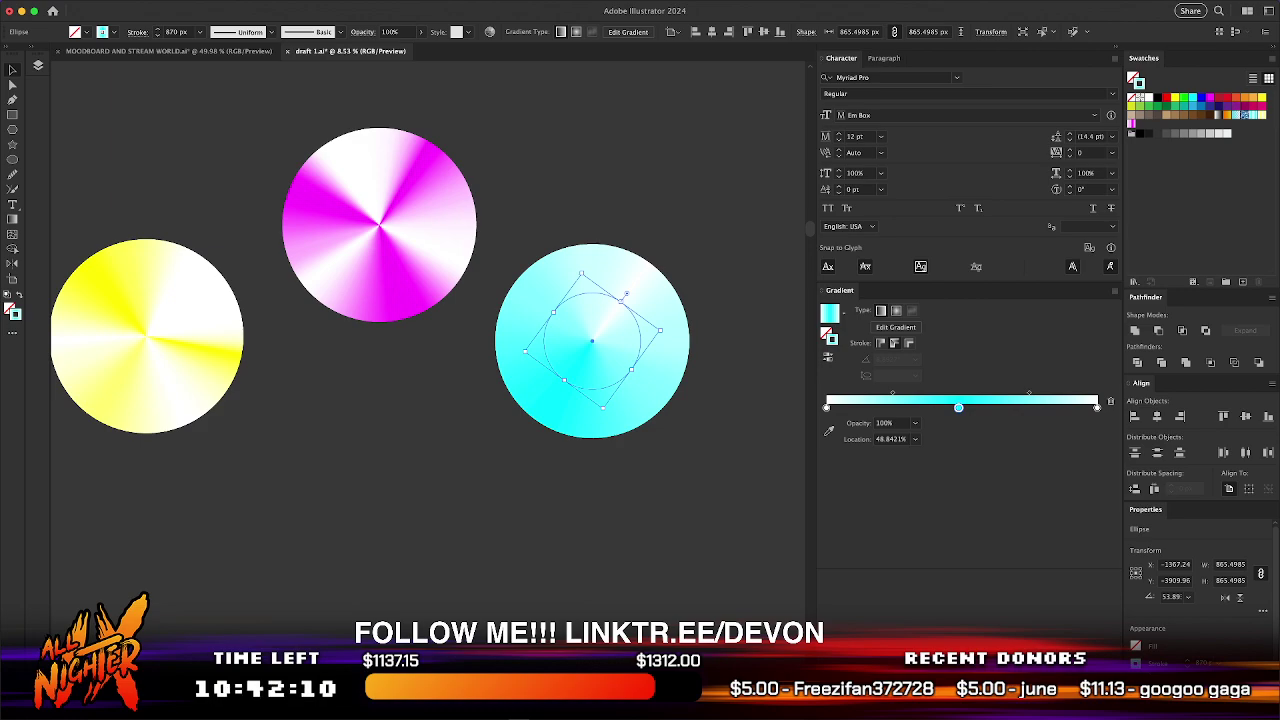
{"action": "key", "text": "v"}
{"action": "mouse_move", "coordinate": [580, 394]}
{"action": "left_mouse_down"}
{"action": "mouse_move", "coordinate": [423, 338]}
{"action": "mouse_move", "coordinate": [363, 277]}
{"action": "left_mouse_up"}
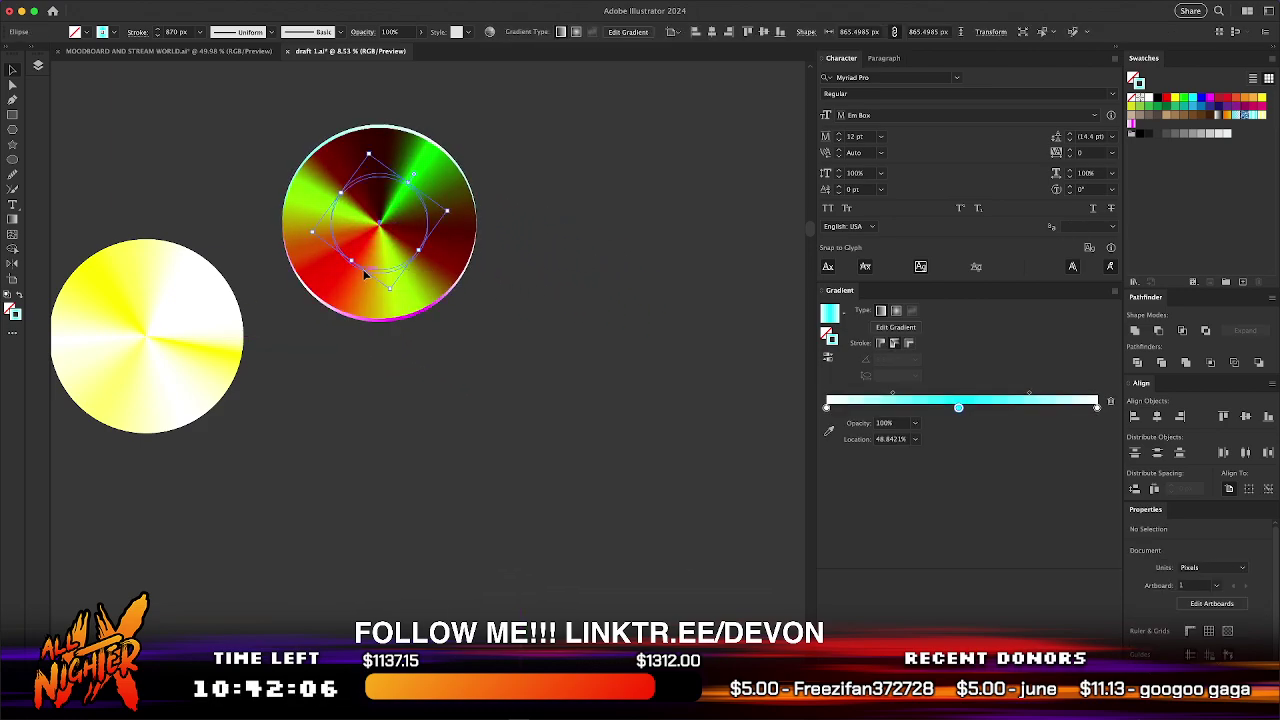
{"action": "left_click_drag", "start_coordinate": [168, 379], "coordinate": [379, 267]}
{"action": "left_click_drag", "start_coordinate": [500, 382], "coordinate": [346, 264]}
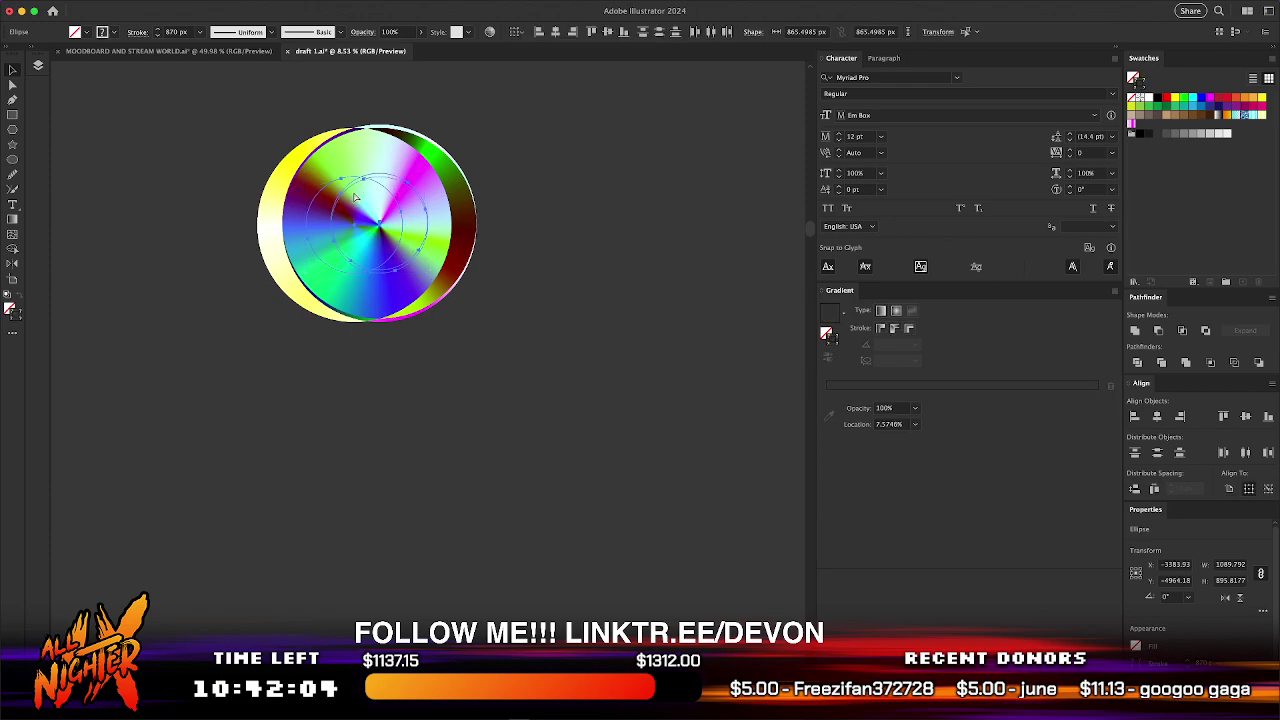
- Align the magenta, cyan and yellow discs to a common centre, leaving nothing selected
{"action": "key", "text": "F2"}
{"action": "left_click", "coordinate": [459, 413]}
{"action": "left_click_drag", "start_coordinate": [259, 161], "coordinate": [430, 325]}
{"action": "left_click", "coordinate": [474, 533]}
{"action": "scroll", "coordinate": [472, 524], "scroll_direction": "up", "scroll_amount": 5}
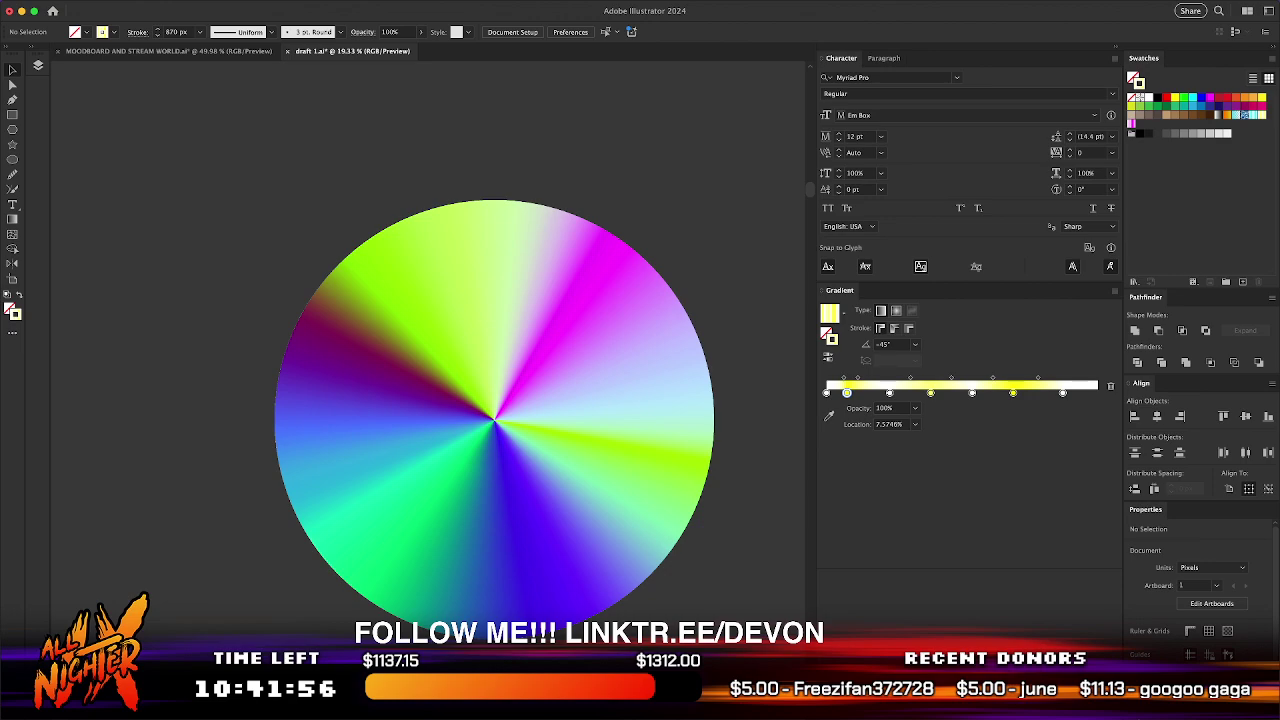
- Rotate the stacked discs individually about their shared centre, starting with the cyan one, to vary the blended colours
{"action": "left_click", "coordinate": [521, 411]}
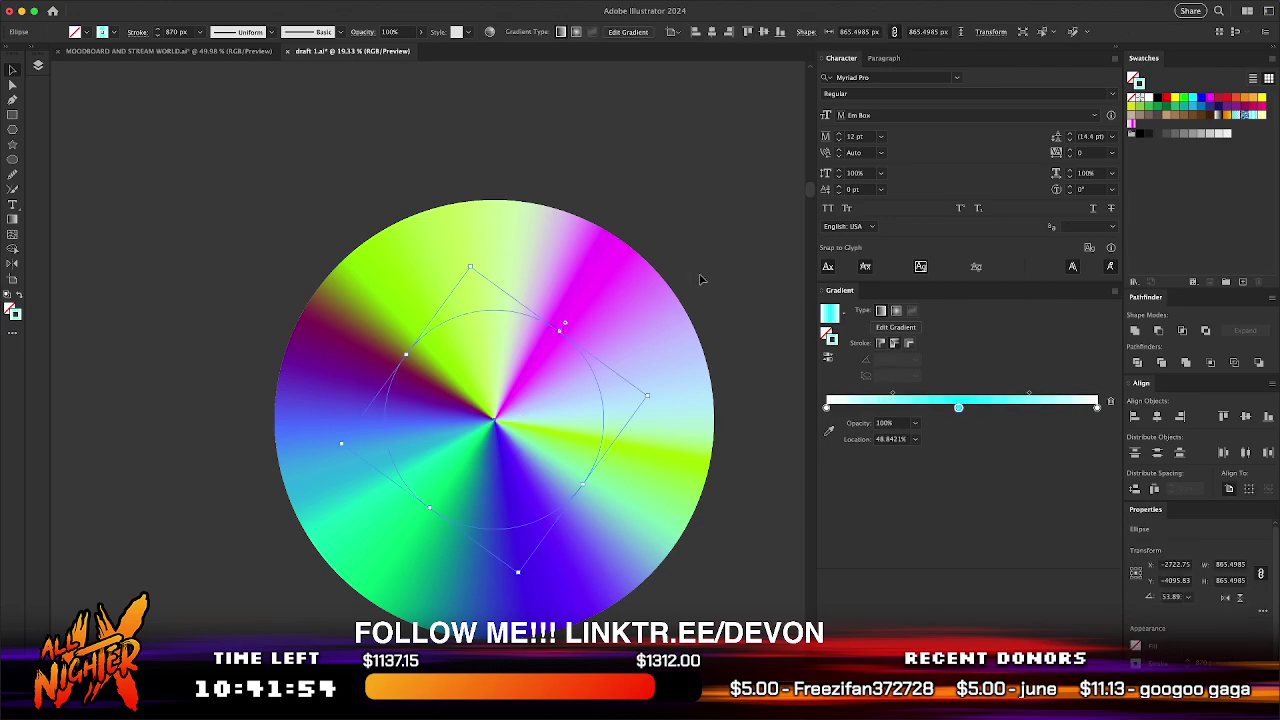
{"action": "left_click_drag", "start_coordinate": [648, 399], "coordinate": [414, 329]}
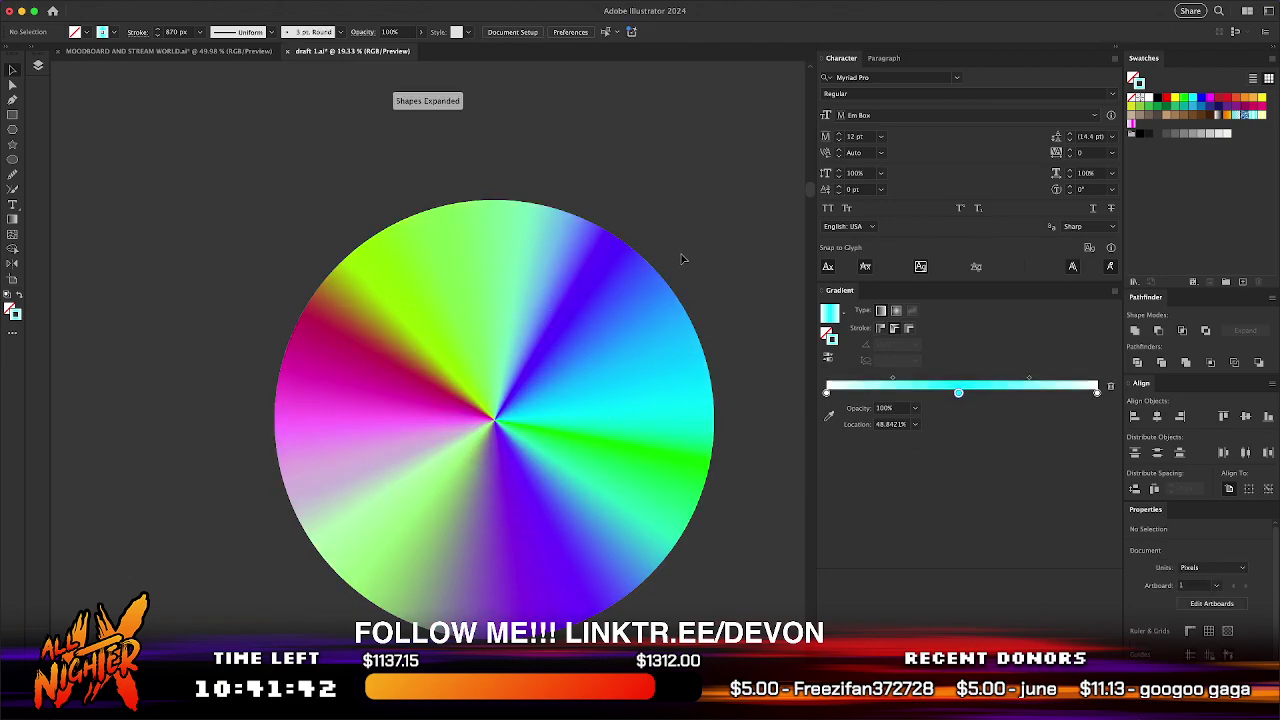
{"action": "key", "text": "super+z"}
{"action": "key", "text": "super+z"}
{"action": "key", "text": "super+z"}
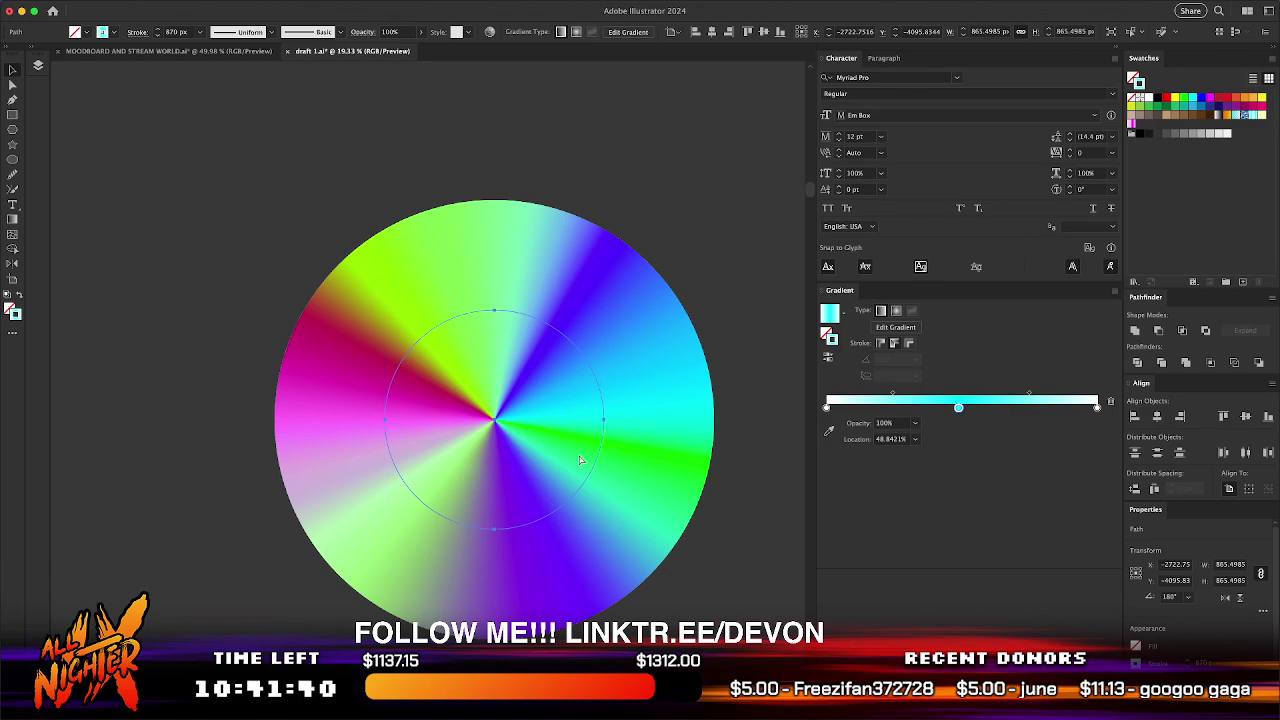
{"action": "left_click_drag", "start_coordinate": [637, 487], "coordinate": [420, 384]}
{"action": "left_click", "coordinate": [514, 410]}
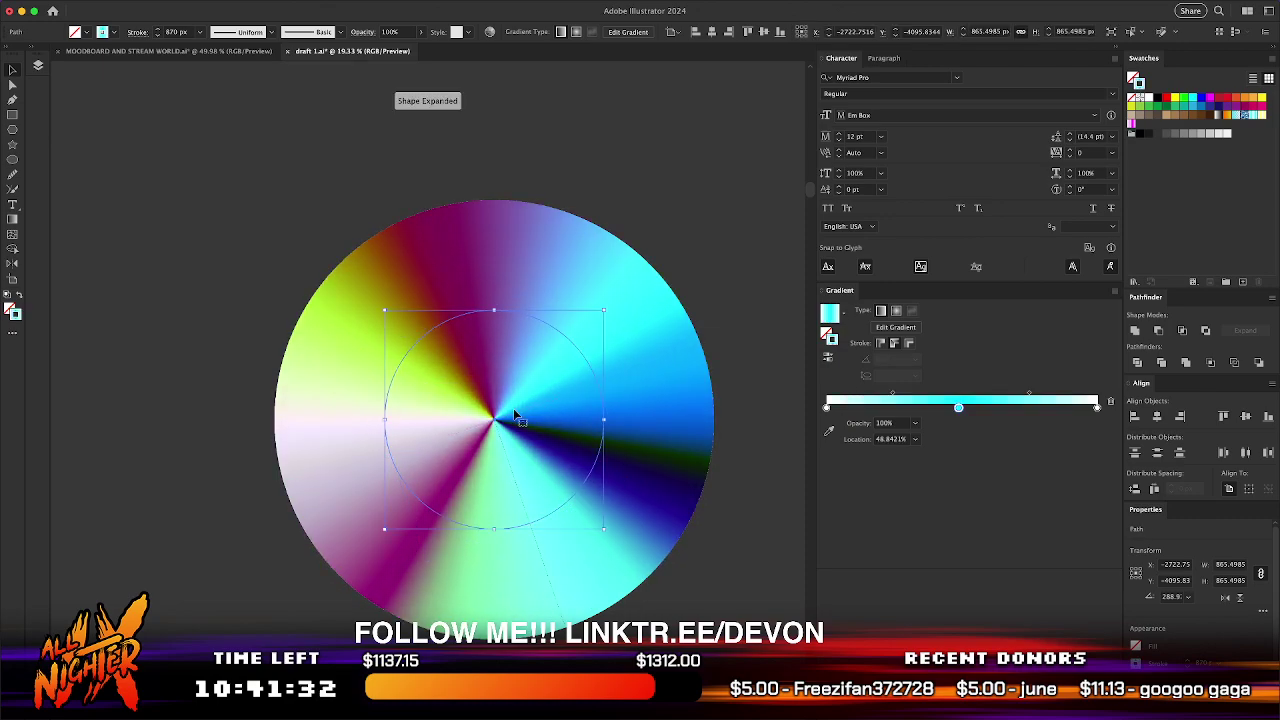
{"action": "left_click_drag", "start_coordinate": [620, 457], "coordinate": [454, 406]}
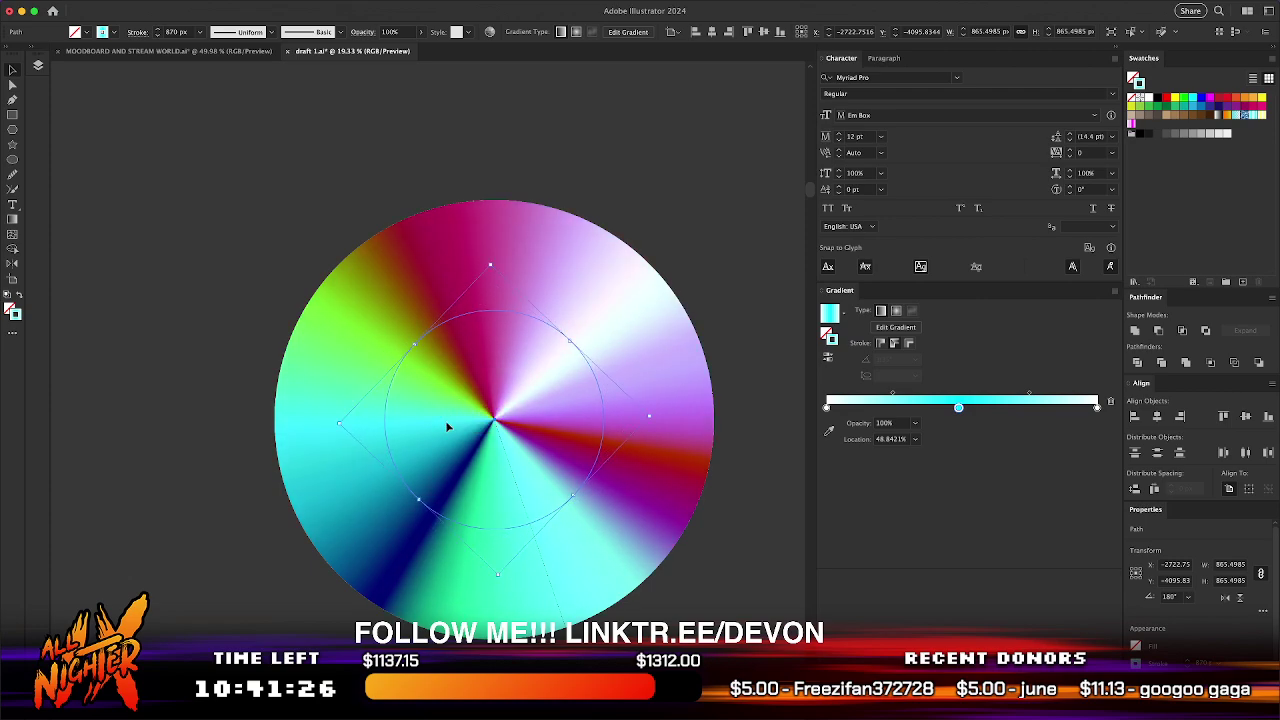
- Place a rotated copy of the cyan disc on top of the stack and set its blend mode to Normal
{"action": "scroll", "coordinate": [497, 473], "scroll_direction": "down", "scroll_amount": 3}
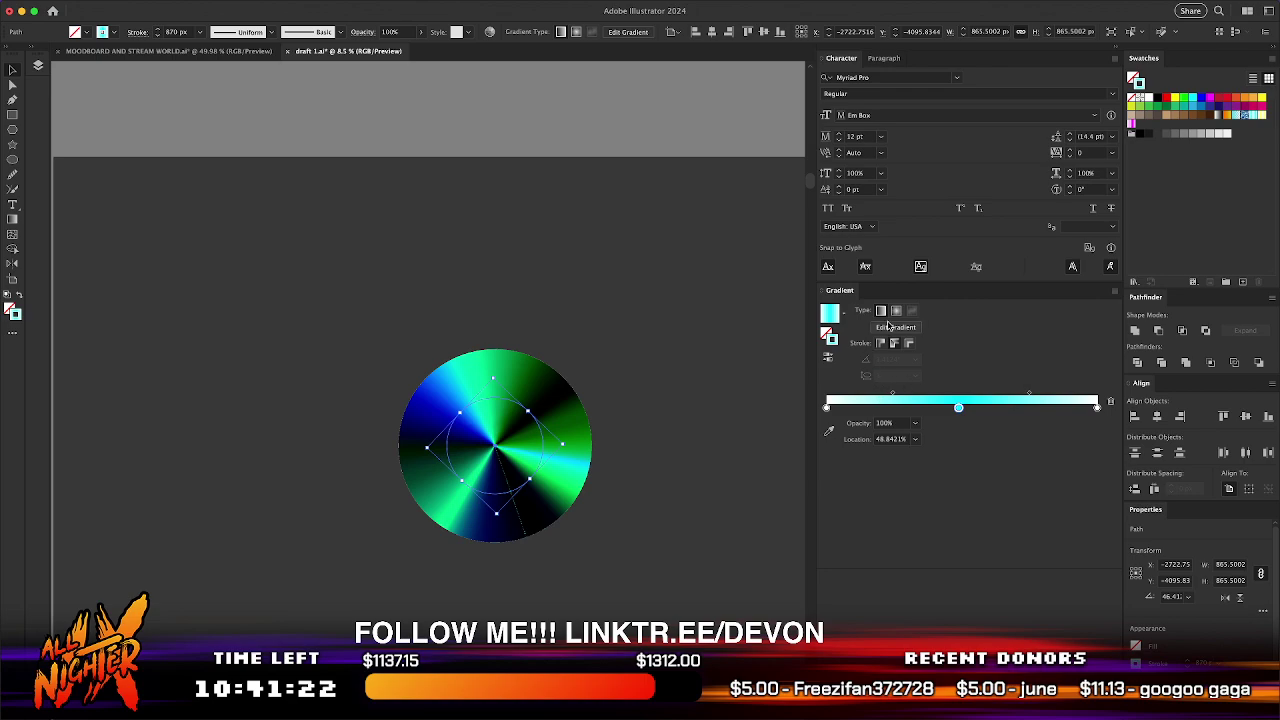
{"action": "left_click", "coordinate": [1058, 618]}
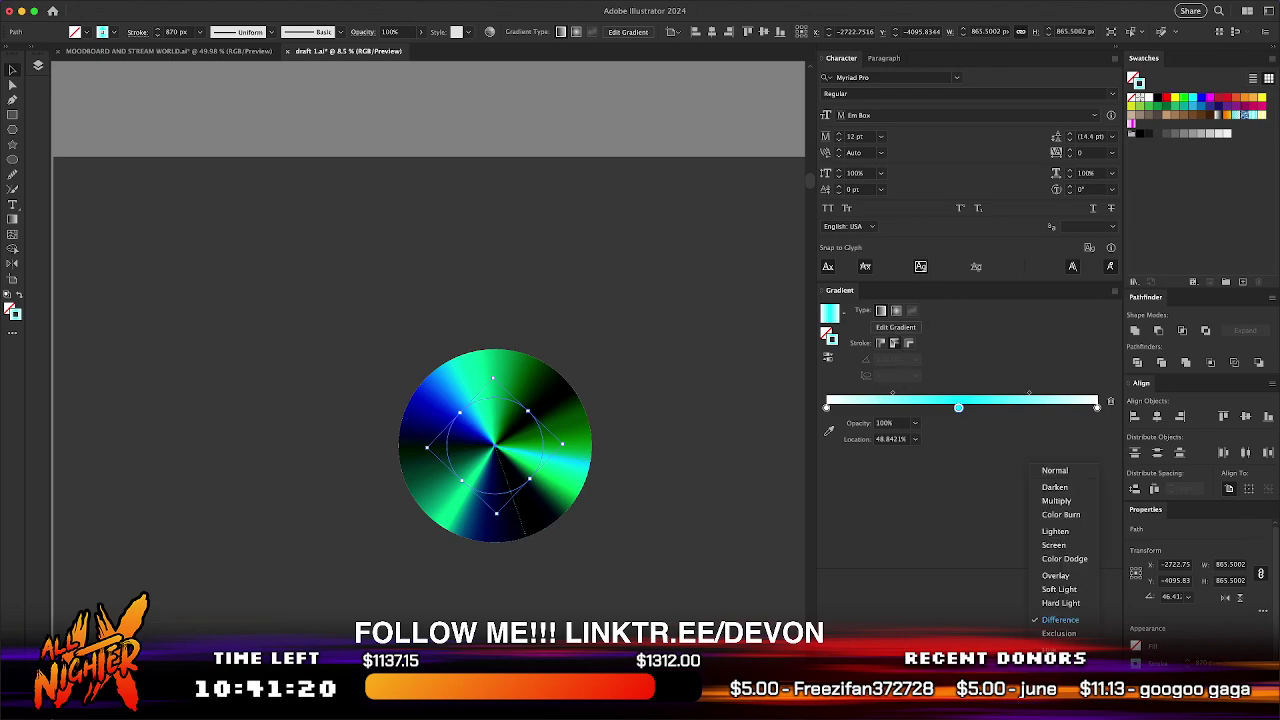
{"action": "left_click", "coordinate": [1072, 474]}
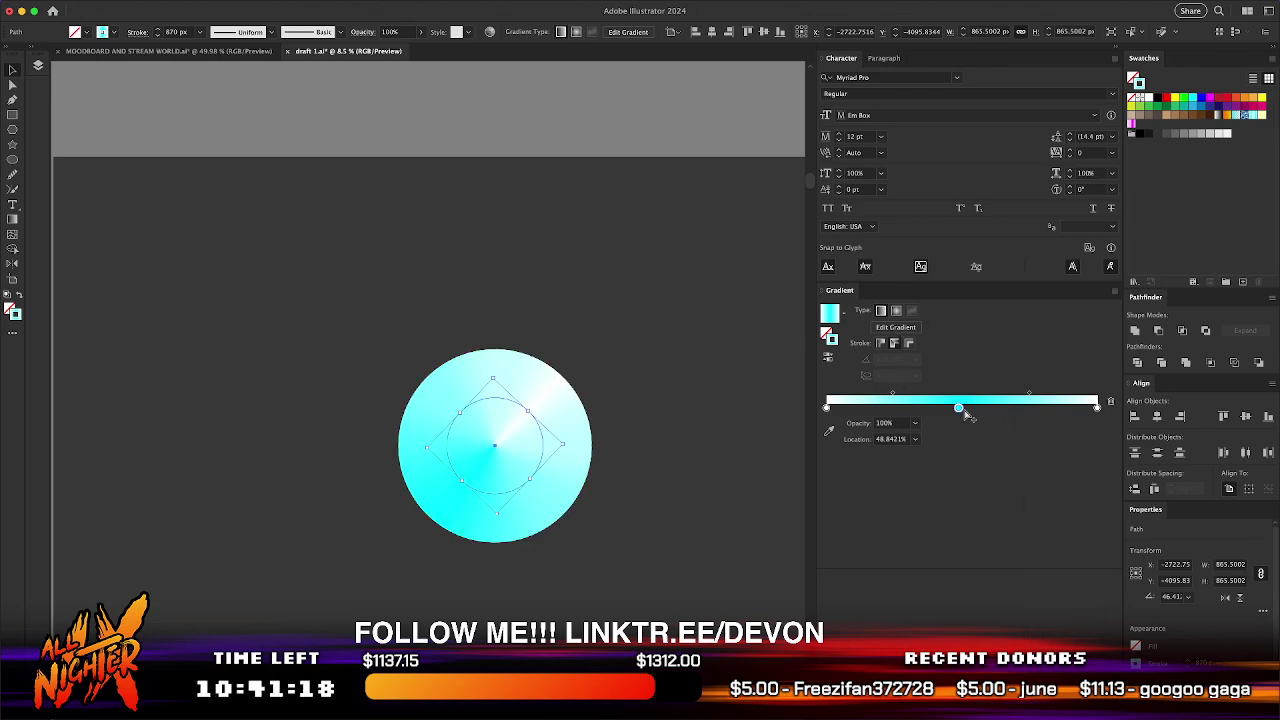
- Recolour the top disc's middle gradient stop orange and set both end stops to 0% opacity
{"action": "double_click", "coordinate": [958, 410]}
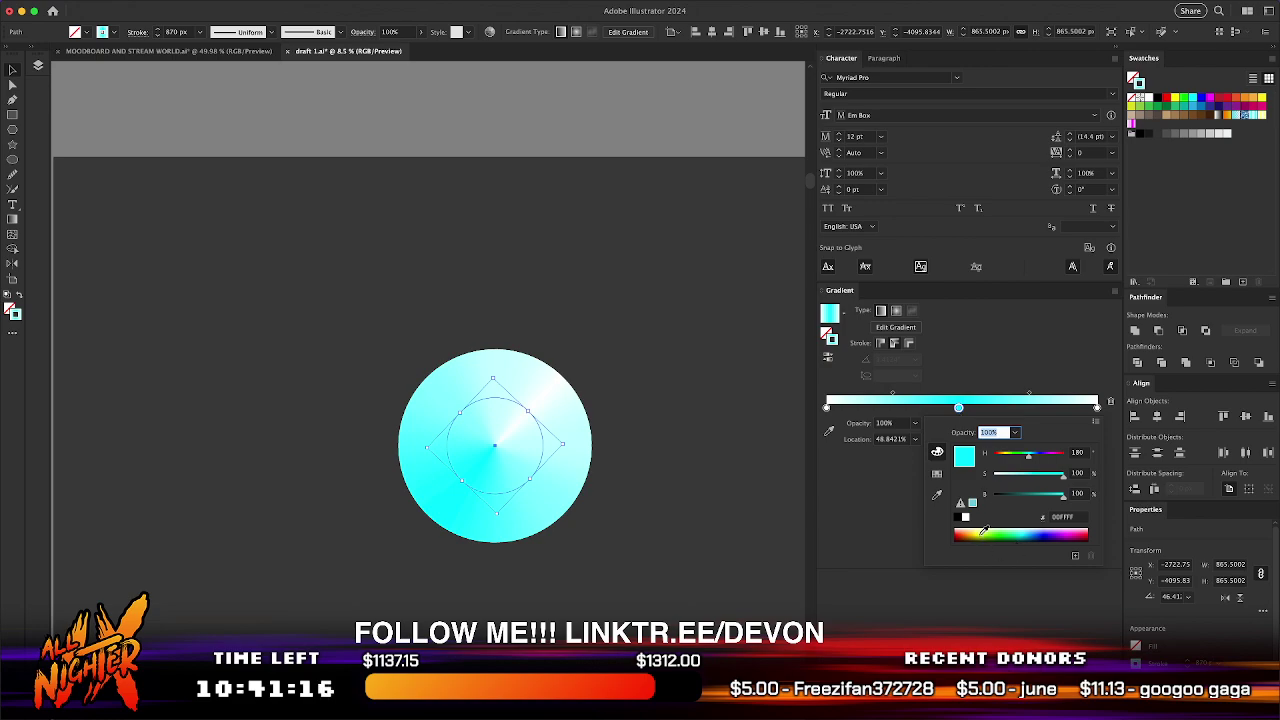
{"action": "left_click", "coordinate": [971, 532]}
{"action": "left_click", "coordinate": [826, 408]}
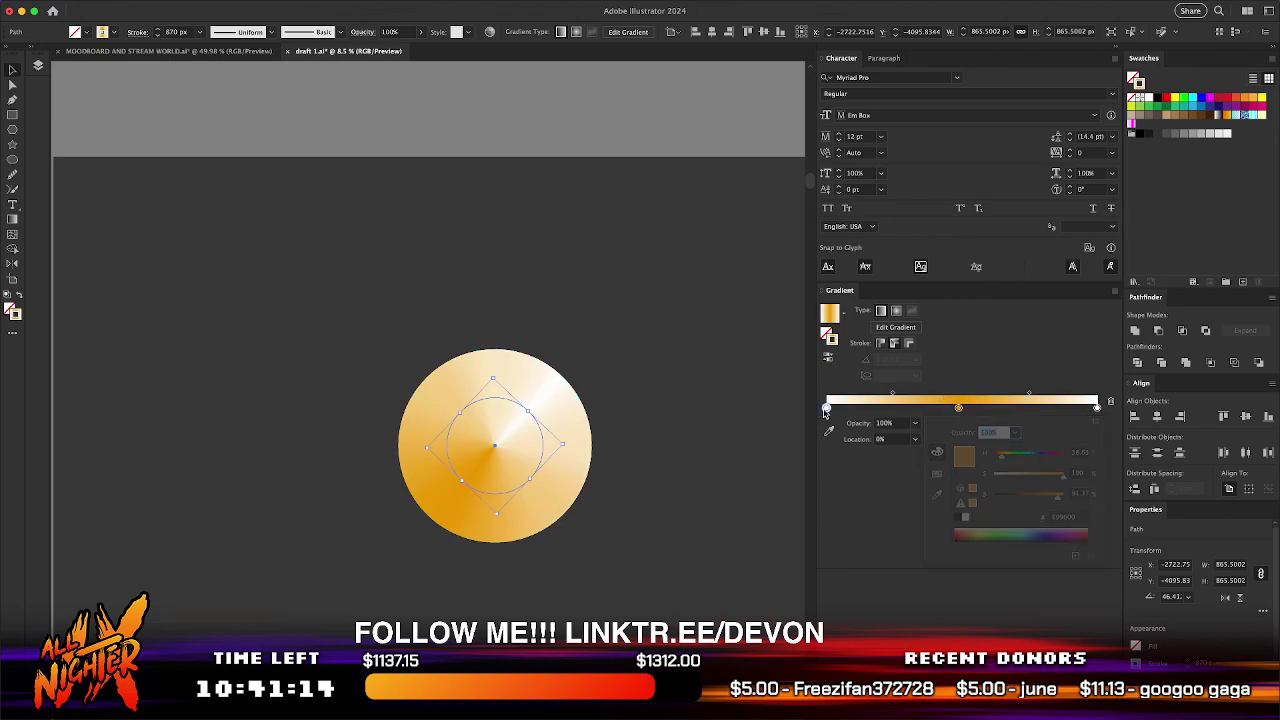
{"action": "left_click", "coordinate": [915, 424]}
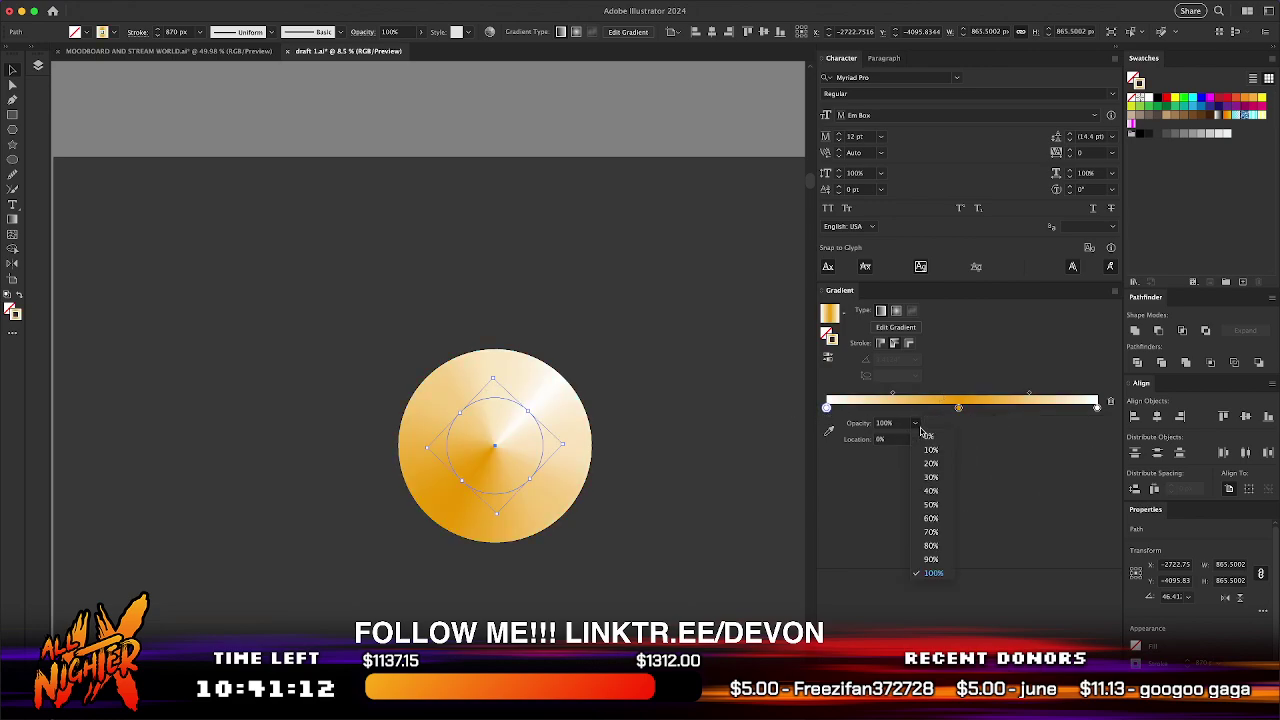
{"action": "left_click", "coordinate": [929, 437]}
{"action": "double_click", "coordinate": [1097, 408]}
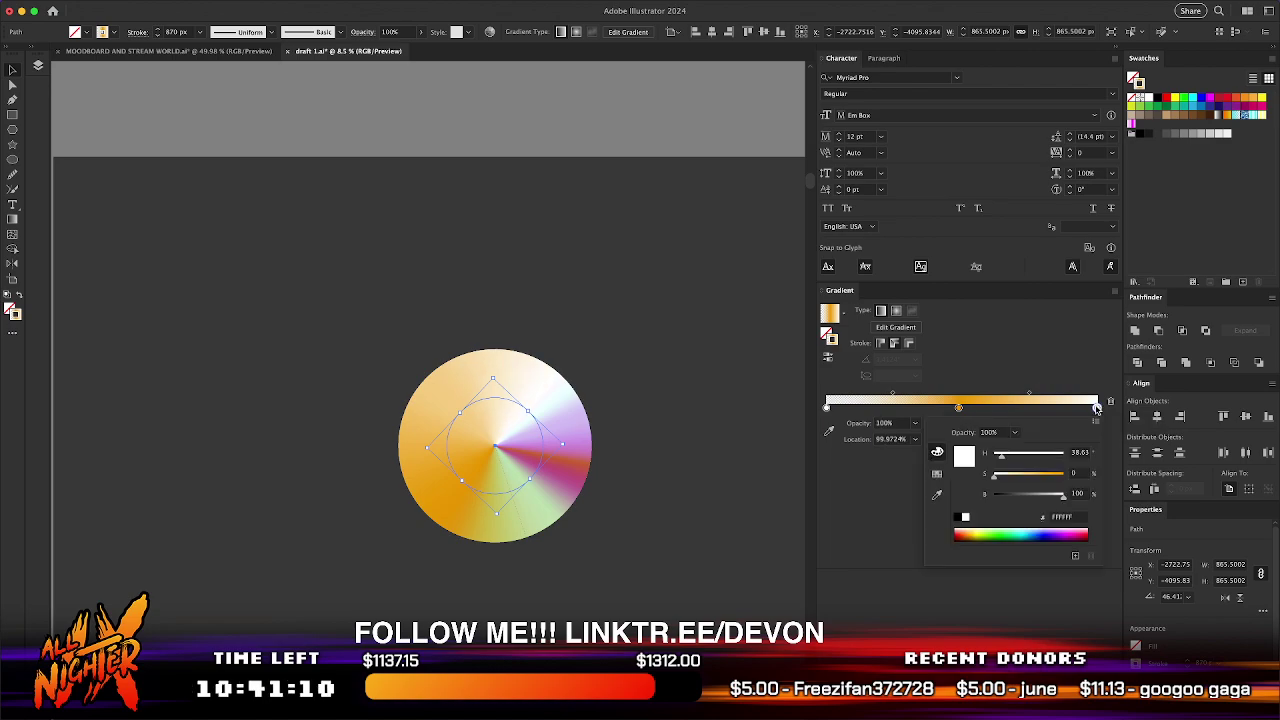
{"action": "left_click", "coordinate": [915, 424]}
{"action": "left_click", "coordinate": [915, 424]}
{"action": "left_click", "coordinate": [921, 440]}
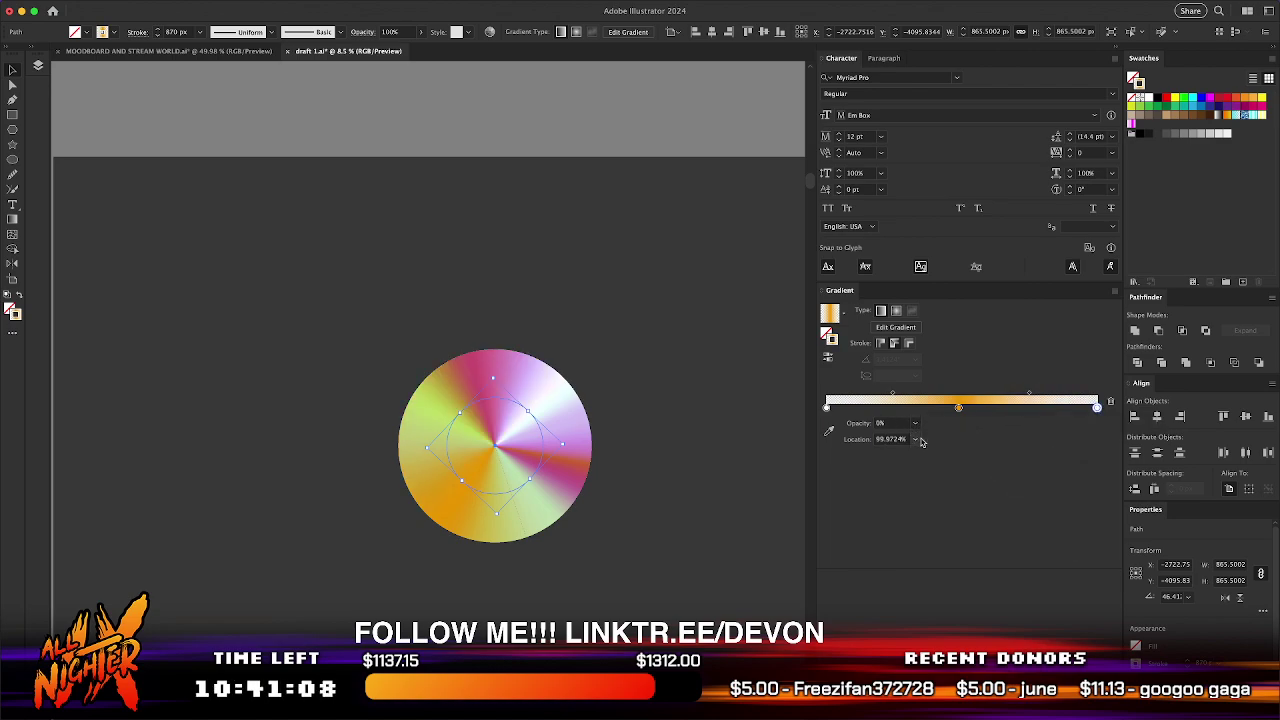
- Adjust the top disc's middle gradient stop to the fully bright, redder orange FF6F00
{"action": "double_click", "coordinate": [958, 408]}
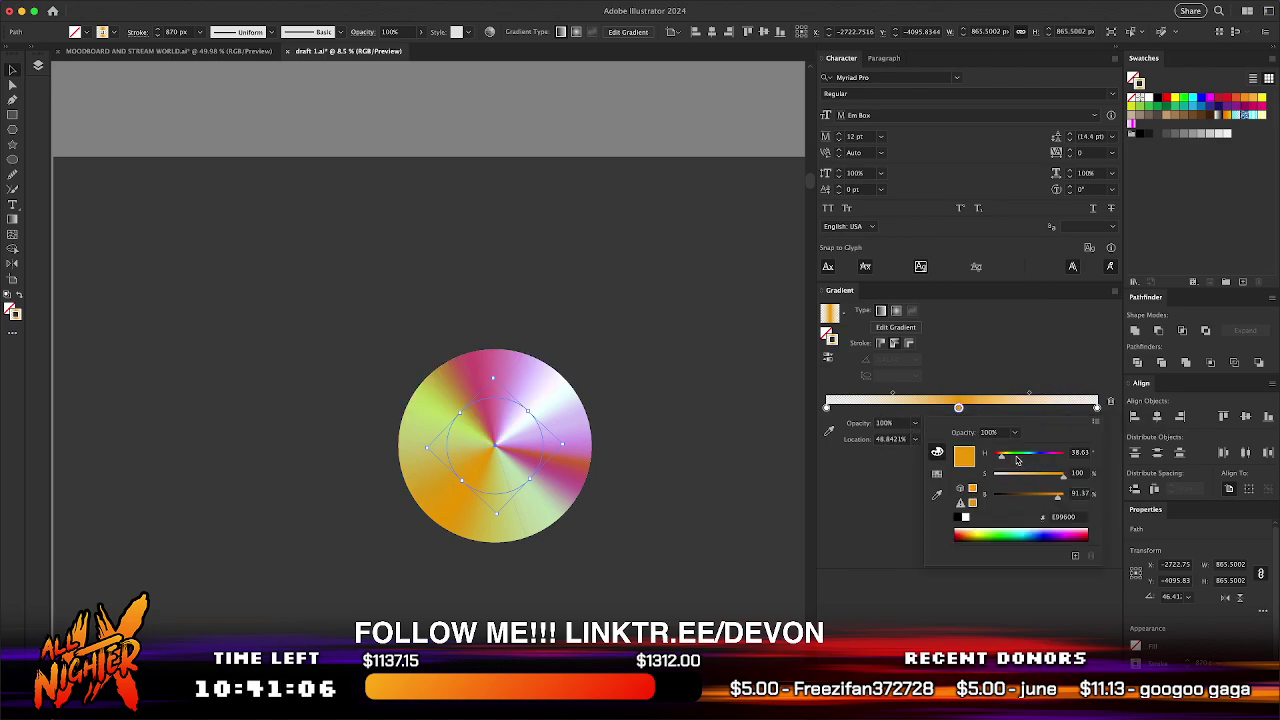
{"action": "left_click_drag", "start_coordinate": [1058, 500], "coordinate": [1078, 500]}
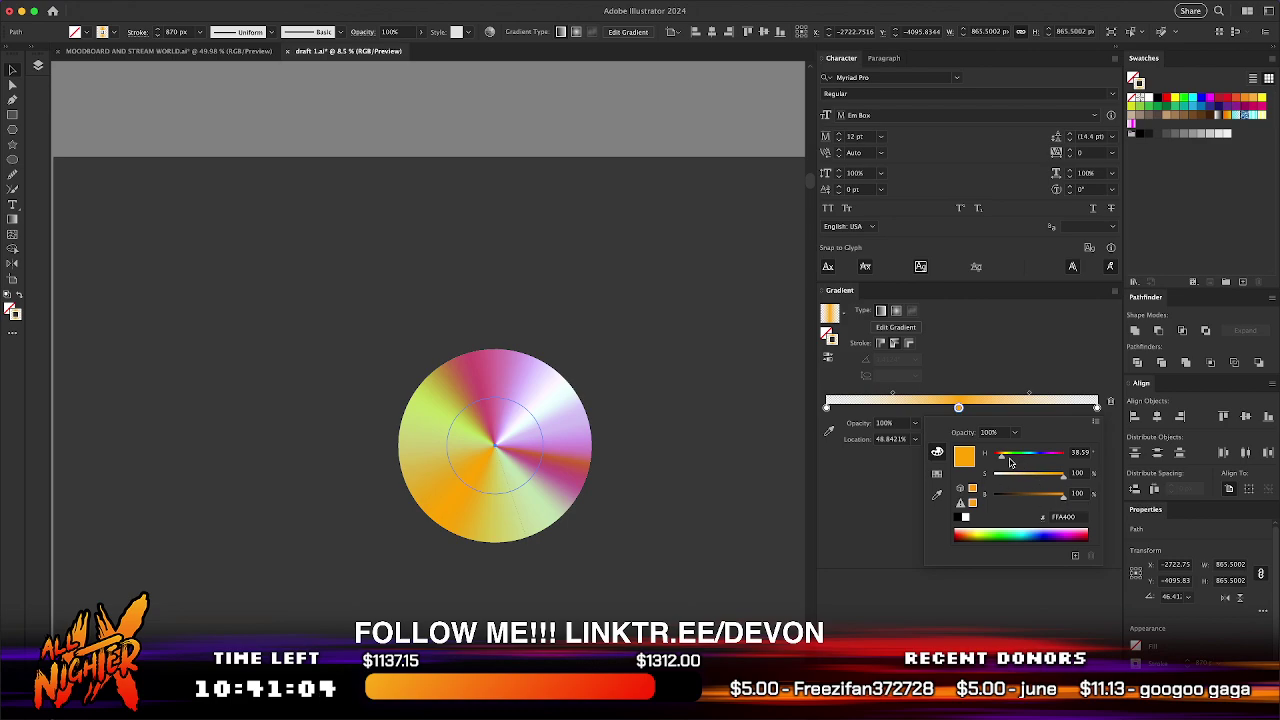
{"action": "left_click_drag", "start_coordinate": [1002, 459], "coordinate": [999, 459]}
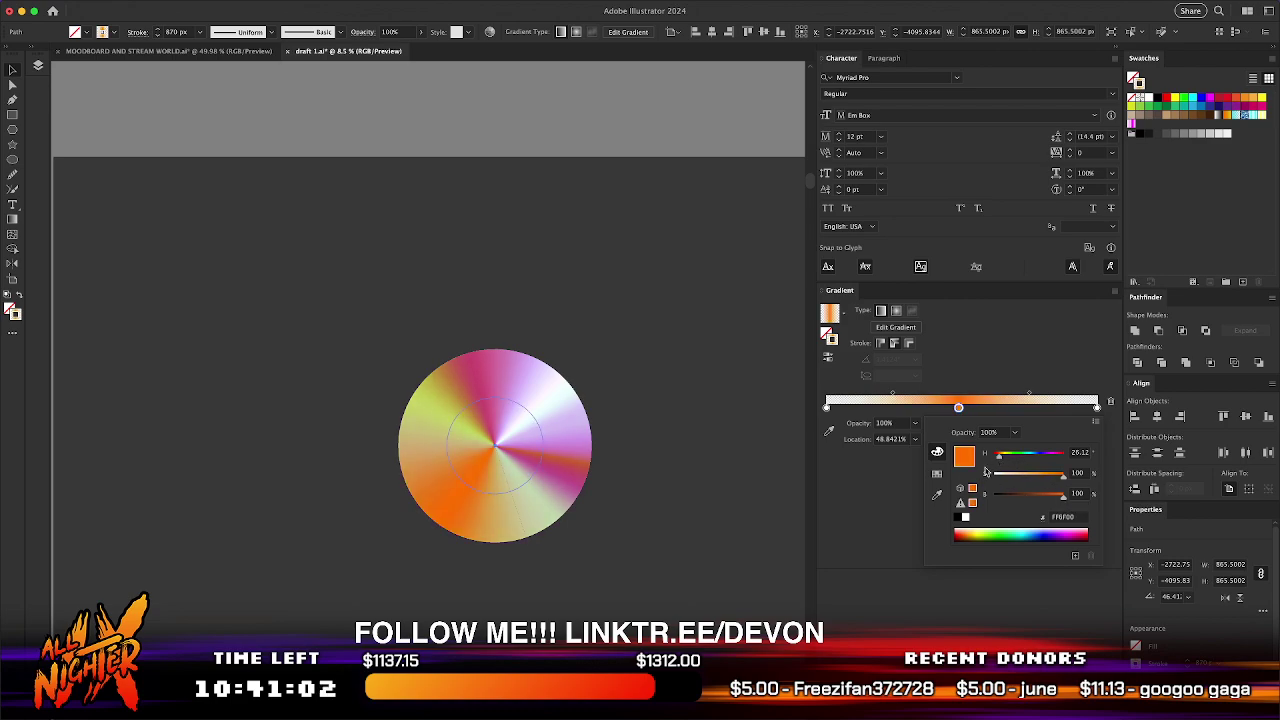
{"action": "left_click", "coordinate": [936, 474]}
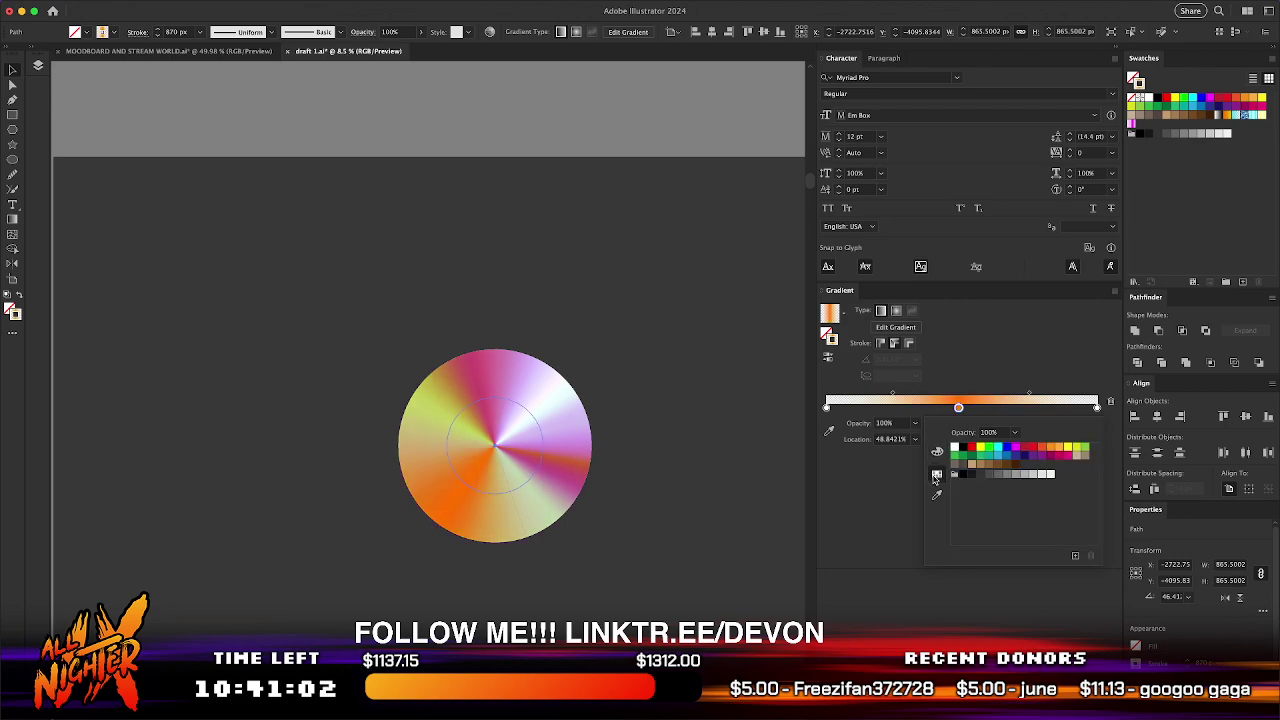
{"action": "left_click", "coordinate": [858, 497]}
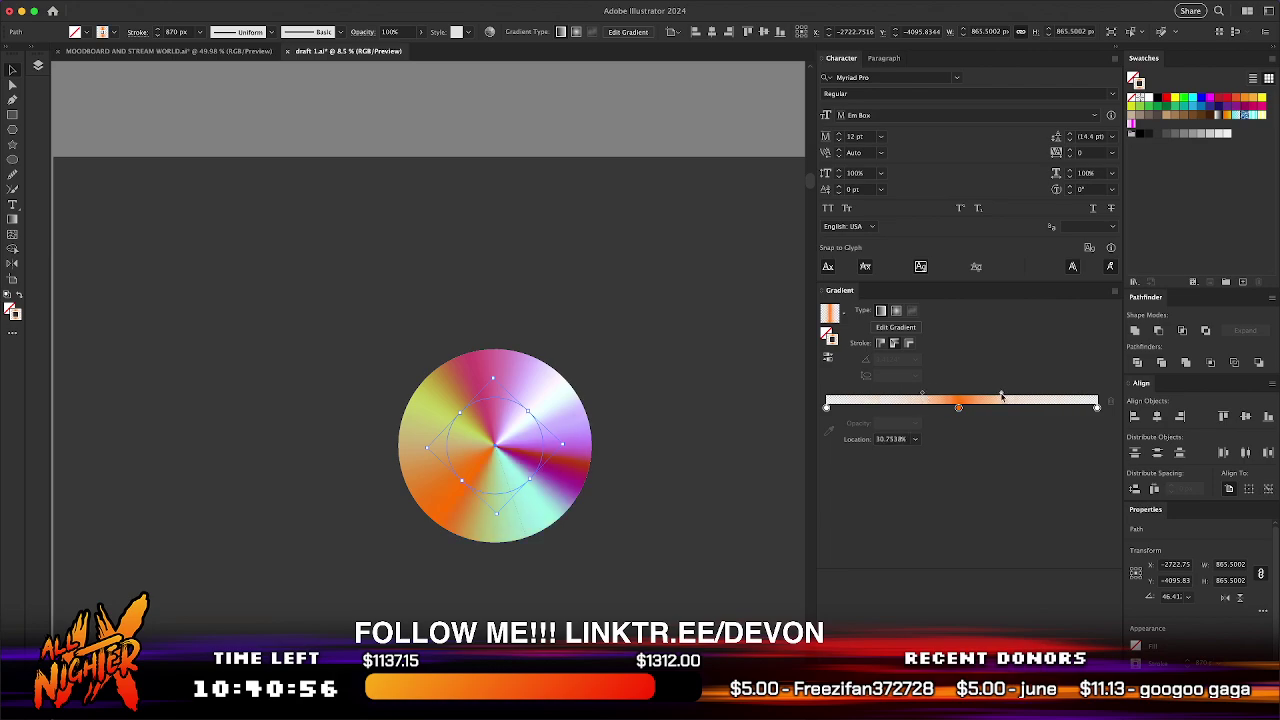
- Narrow the orange band by pulling the gradient midpoints toward the middle stop, and rotate the orange disc to the stack's lower left
{"action": "scroll", "coordinate": [414, 574], "scroll_direction": "up", "scroll_amount": 1}
{"action": "mouse_move", "coordinate": [519, 502]}
{"action": "left_mouse_down"}
{"action": "mouse_move", "coordinate": [620, 455]}
{"action": "mouse_move", "coordinate": [511, 330]}
{"action": "mouse_move", "coordinate": [571, 366]}
{"action": "mouse_move", "coordinate": [522, 373]}
{"action": "mouse_move", "coordinate": [556, 306]}
{"action": "mouse_move", "coordinate": [592, 330]}
{"action": "left_mouse_up"}
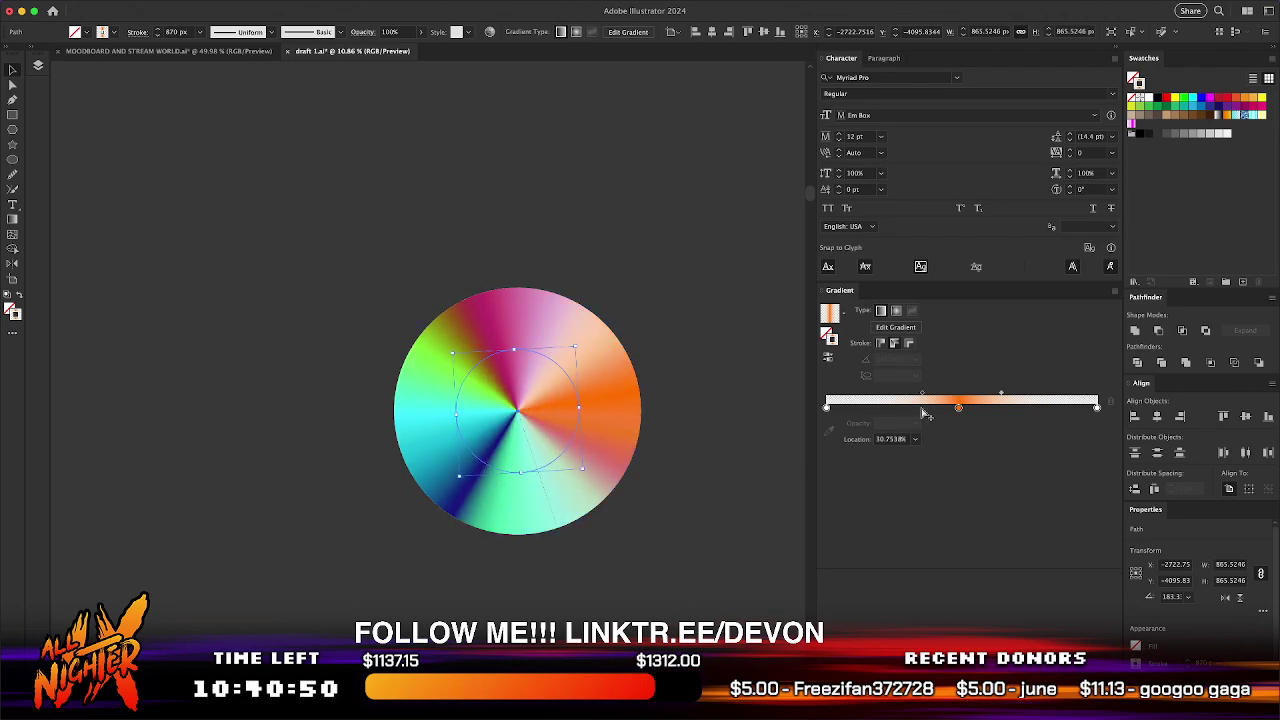
{"action": "left_click_drag", "start_coordinate": [937, 397], "coordinate": [981, 397]}
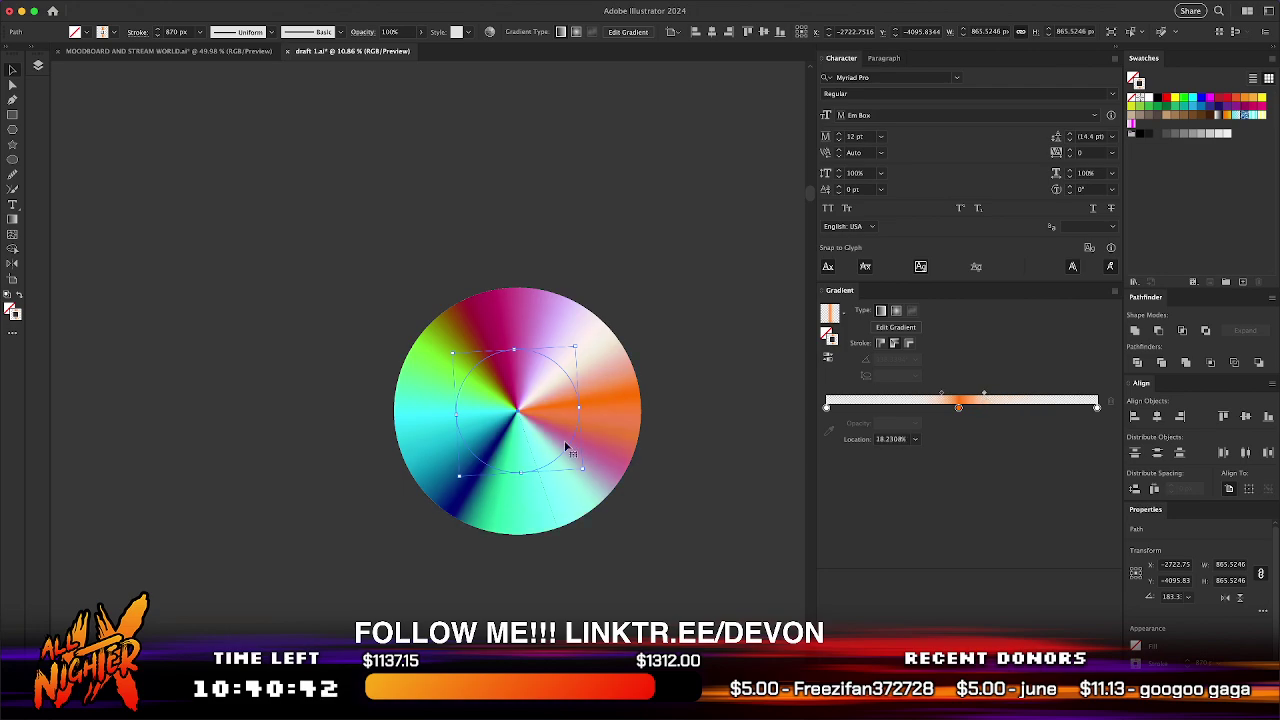
{"action": "mouse_move", "coordinate": [600, 414]}
{"action": "left_mouse_down"}
{"action": "mouse_move", "coordinate": [590, 375]}
{"action": "mouse_move", "coordinate": [539, 343]}
{"action": "mouse_move", "coordinate": [560, 345]}
{"action": "mouse_move", "coordinate": [438, 422]}
{"action": "mouse_move", "coordinate": [445, 482]}
{"action": "mouse_move", "coordinate": [581, 582]}
{"action": "mouse_move", "coordinate": [420, 586]}
{"action": "mouse_move", "coordinate": [442, 578]}
{"action": "mouse_move", "coordinate": [442, 551]}
{"action": "left_mouse_up"}
{"action": "left_click", "coordinate": [483, 574]}
- Examine the finished disc stack up close and beside the multicoloured discs
{"action": "scroll", "coordinate": [483, 574], "scroll_direction": "right", "scroll_amount": 3}
{"action": "scroll", "coordinate": [483, 574], "scroll_direction": "down", "scroll_amount": 8}
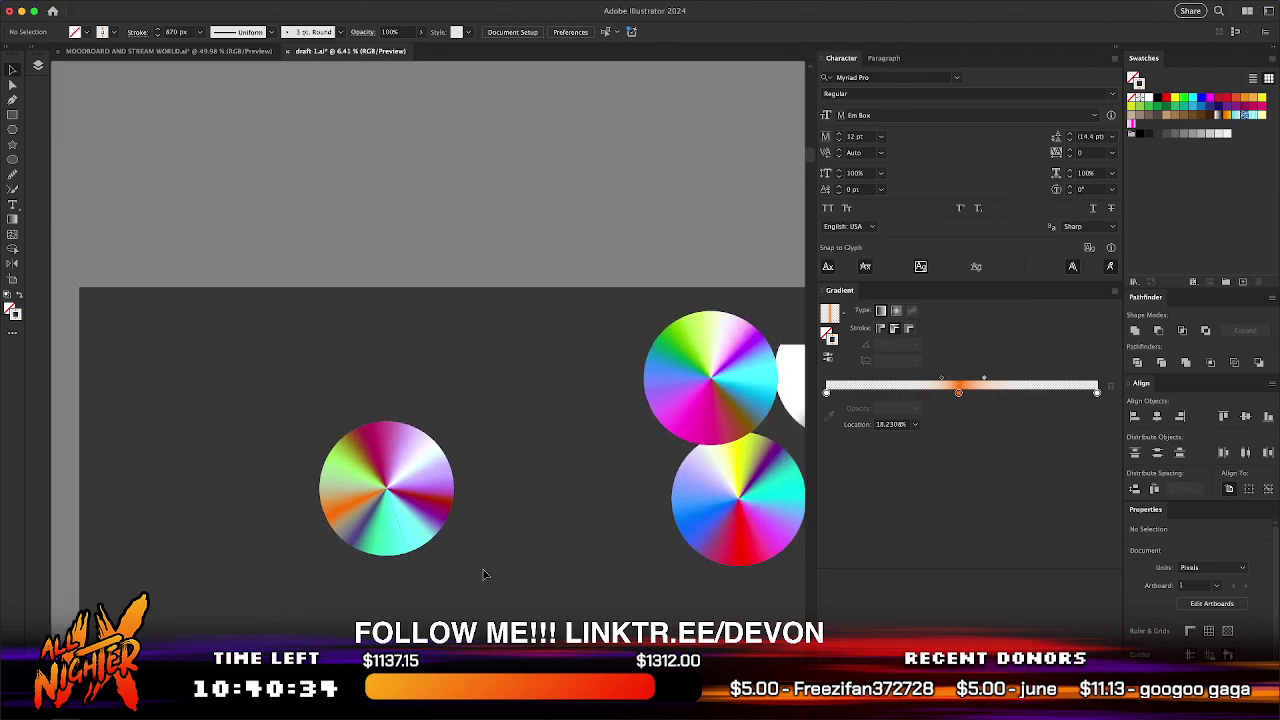
{"action": "scroll", "coordinate": [483, 574], "scroll_direction": "up", "scroll_amount": 2}
{"action": "scroll", "coordinate": [483, 574], "scroll_direction": "up", "scroll_amount": 5}
{"action": "left_click_drag", "start_coordinate": [464, 415], "coordinate": [437, 420]}
{"action": "scroll", "coordinate": [459, 403], "scroll_direction": "up", "scroll_amount": 6}
{"action": "scroll", "coordinate": [437, 420], "scroll_direction": "down", "scroll_amount": 3}
{"action": "left_click", "coordinate": [621, 486]}
{"action": "scroll", "coordinate": [621, 486], "scroll_direction": "up", "scroll_amount": 15}
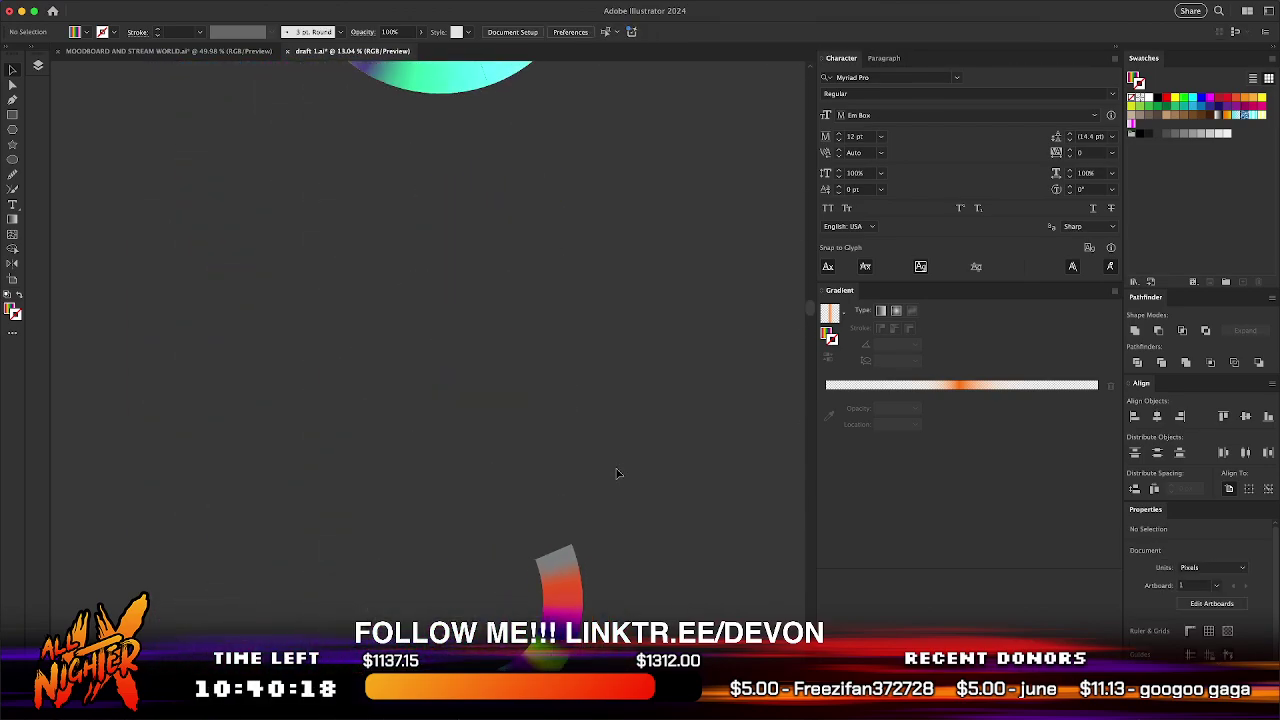
- Move the end anchor of the strip on the disc with the small centre hole across the disc, and then down below it
{"action": "scroll", "coordinate": [652, 593], "scroll_direction": "down", "scroll_amount": 3}
{"action": "scroll", "coordinate": [652, 593], "scroll_direction": "right", "scroll_amount": 5}
{"action": "scroll", "coordinate": [652, 593], "scroll_direction": "down", "scroll_amount": 3}
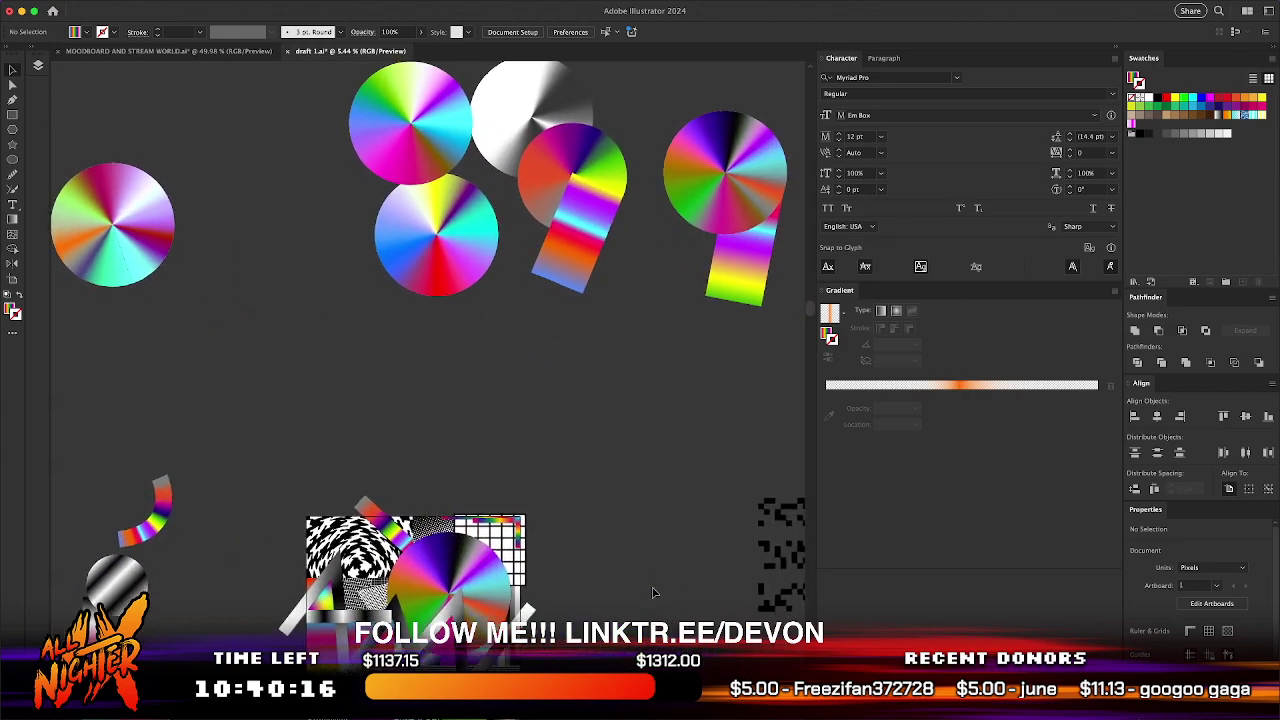
{"action": "scroll", "coordinate": [652, 593], "scroll_direction": "up", "scroll_amount": 3}
{"action": "scroll", "coordinate": [652, 593], "scroll_direction": "left", "scroll_amount": 5}
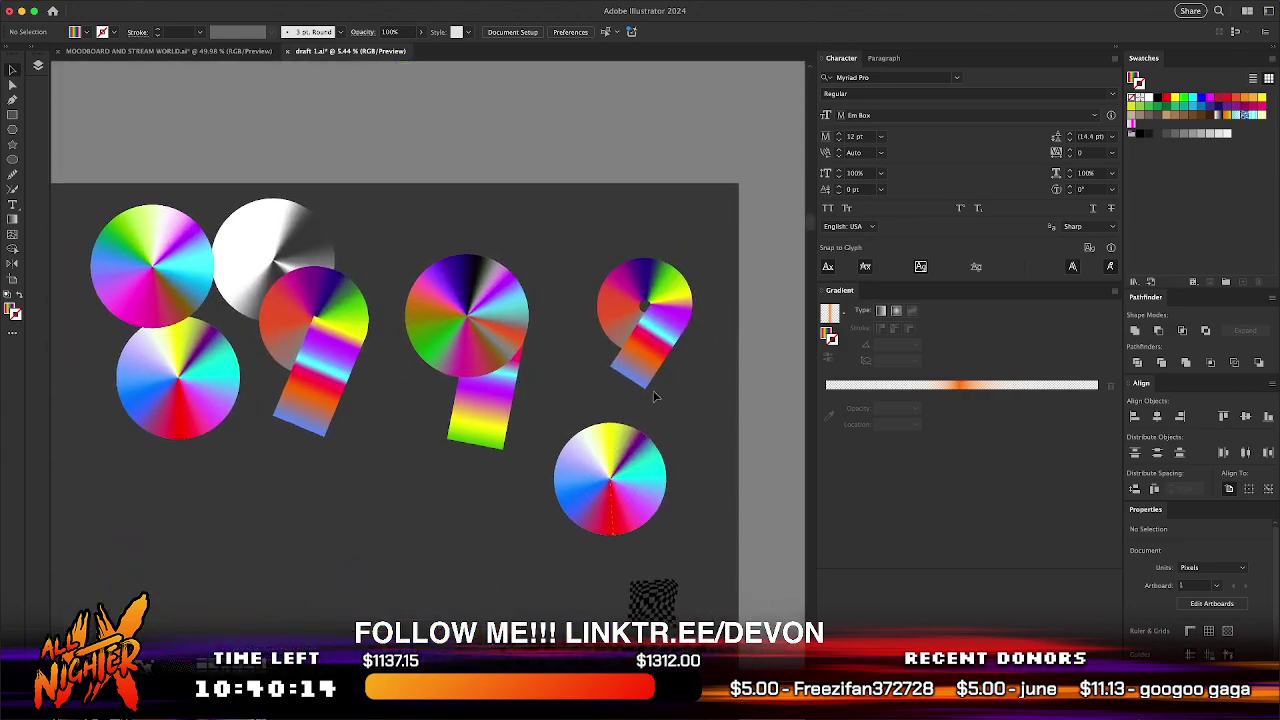
{"action": "left_click", "coordinate": [645, 382]}
{"action": "left_click_drag", "start_coordinate": [634, 388], "coordinate": [626, 344]}
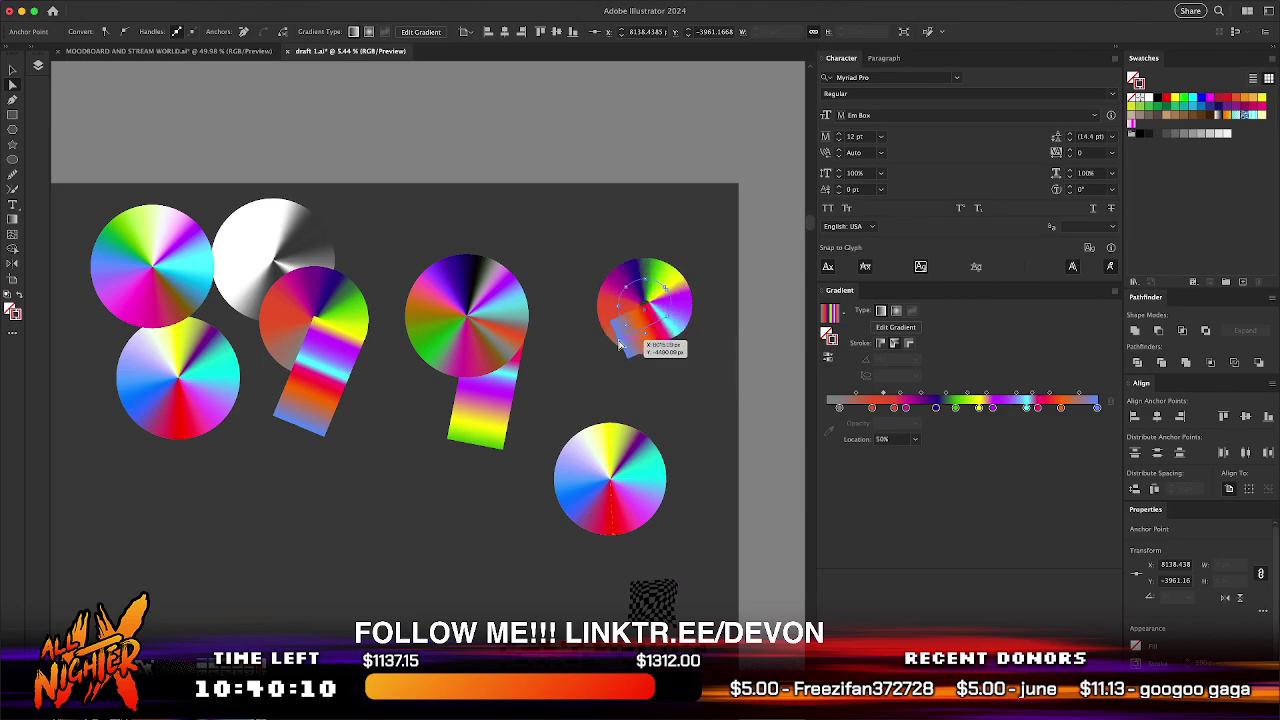
{"action": "scroll", "coordinate": [688, 328], "scroll_direction": "up", "scroll_amount": 5}
{"action": "right_click", "coordinate": [613, 338]}
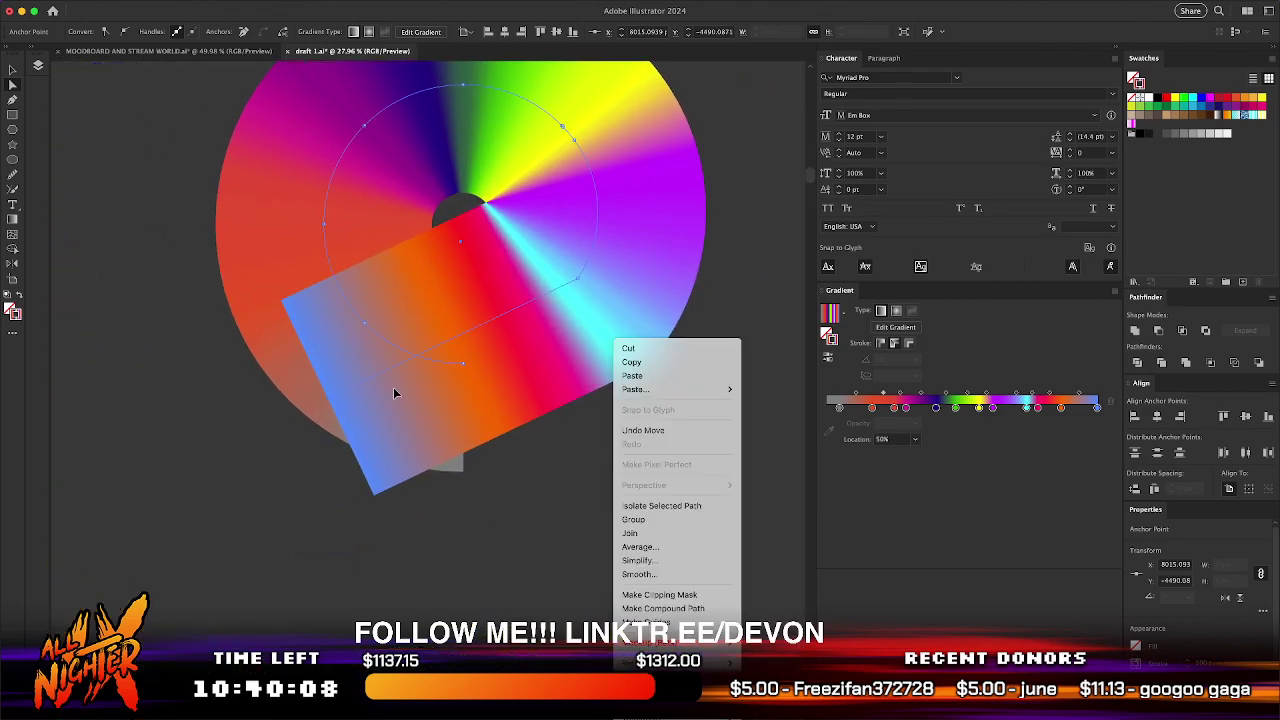
{"action": "left_click", "coordinate": [335, 401]}
{"action": "left_click_drag", "start_coordinate": [335, 401], "coordinate": [497, 630]}
{"action": "scroll", "coordinate": [497, 630], "scroll_direction": "down", "scroll_amount": 3}
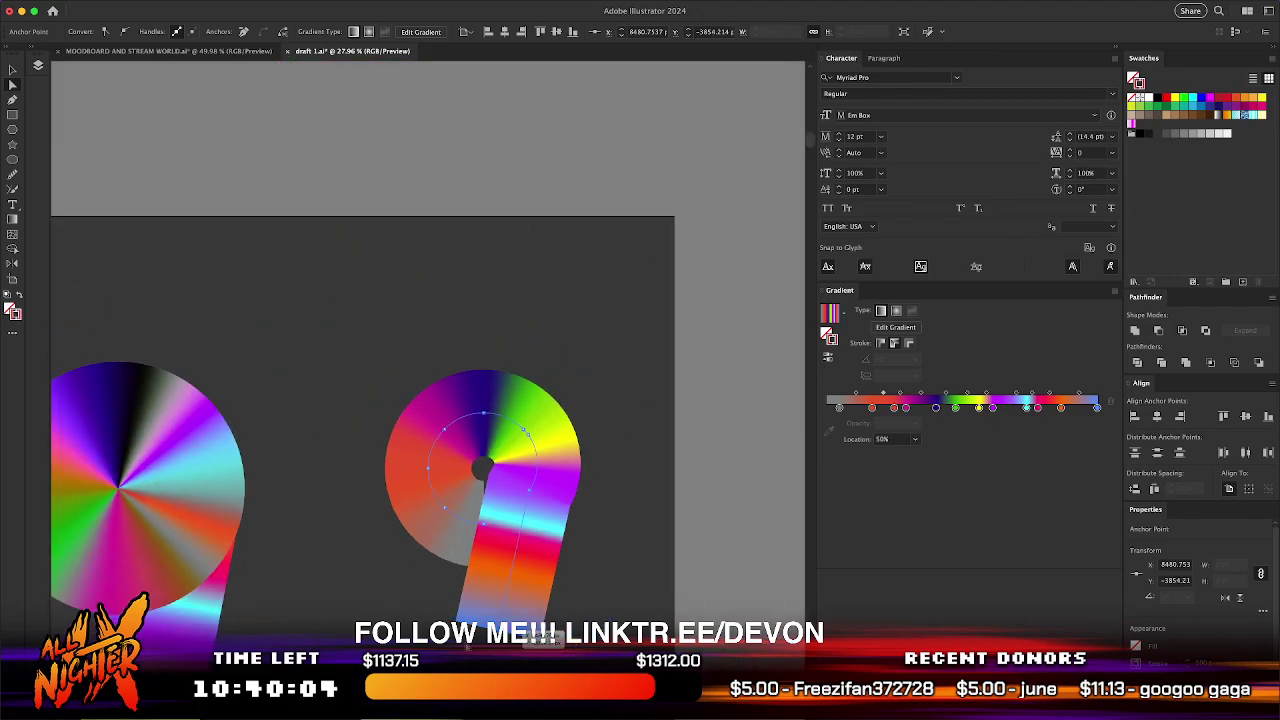
- Overlay a copy of the disc image on the multicoloured disc beside it and change the copy's blending mode
{"action": "left_click", "coordinate": [364, 606]}
{"action": "scroll", "coordinate": [477, 527], "scroll_direction": "left", "scroll_amount": 2}
{"action": "scroll", "coordinate": [401, 542], "scroll_direction": "left", "scroll_amount": 6}
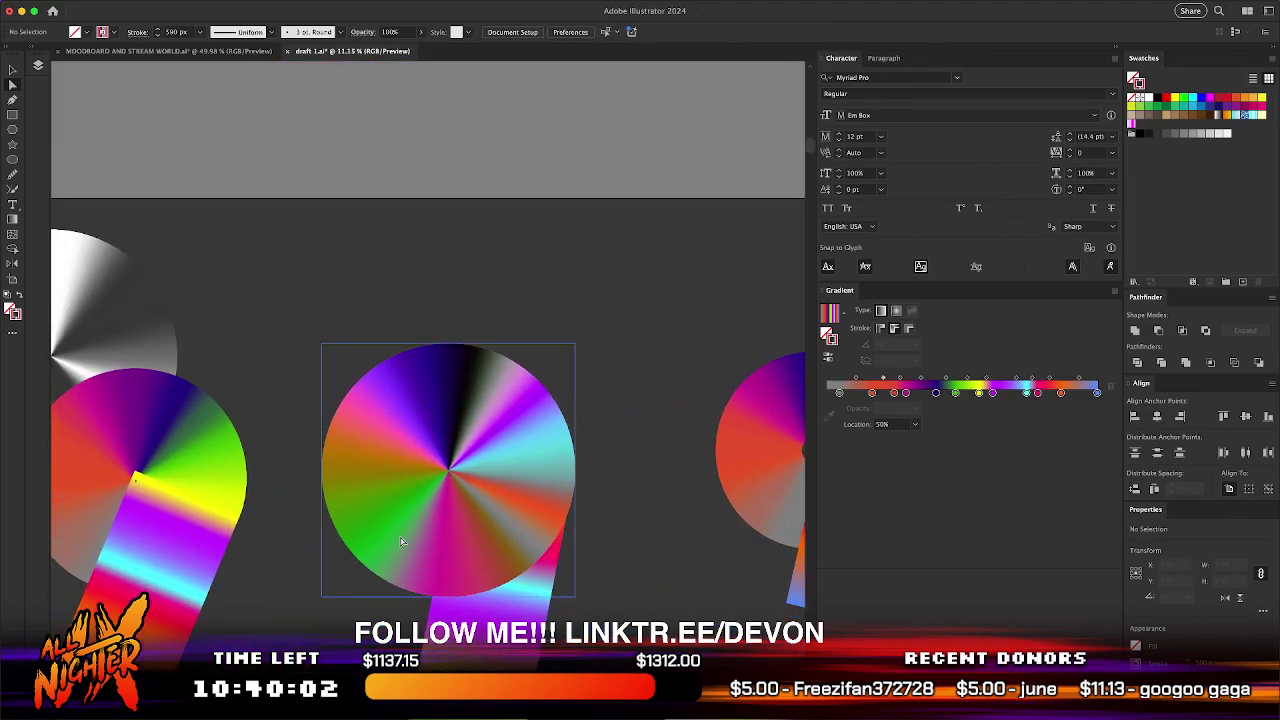
{"action": "scroll", "coordinate": [401, 542], "scroll_direction": "left", "scroll_amount": 15}
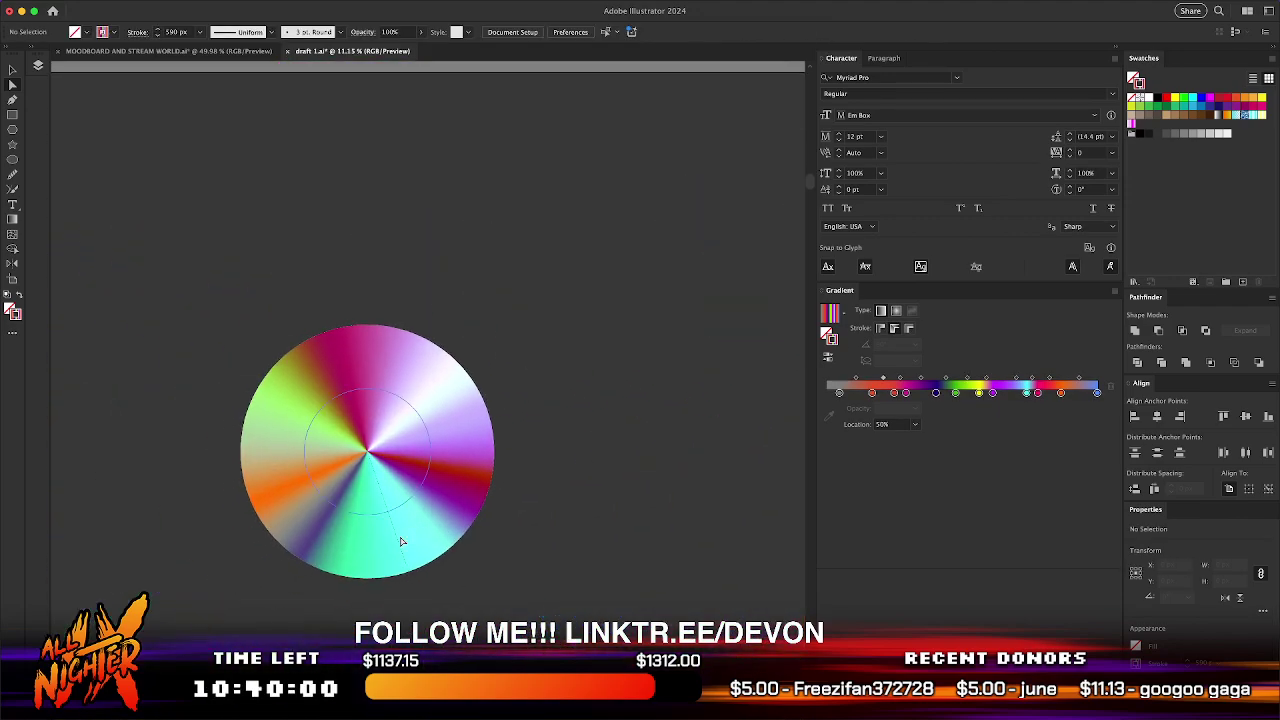
{"action": "scroll", "coordinate": [405, 514], "scroll_direction": "down", "scroll_amount": 2}
{"action": "scroll", "coordinate": [405, 515], "scroll_direction": "down", "scroll_amount": 2}
{"action": "left_click_drag", "start_coordinate": [745, 366], "coordinate": [357, 522]}
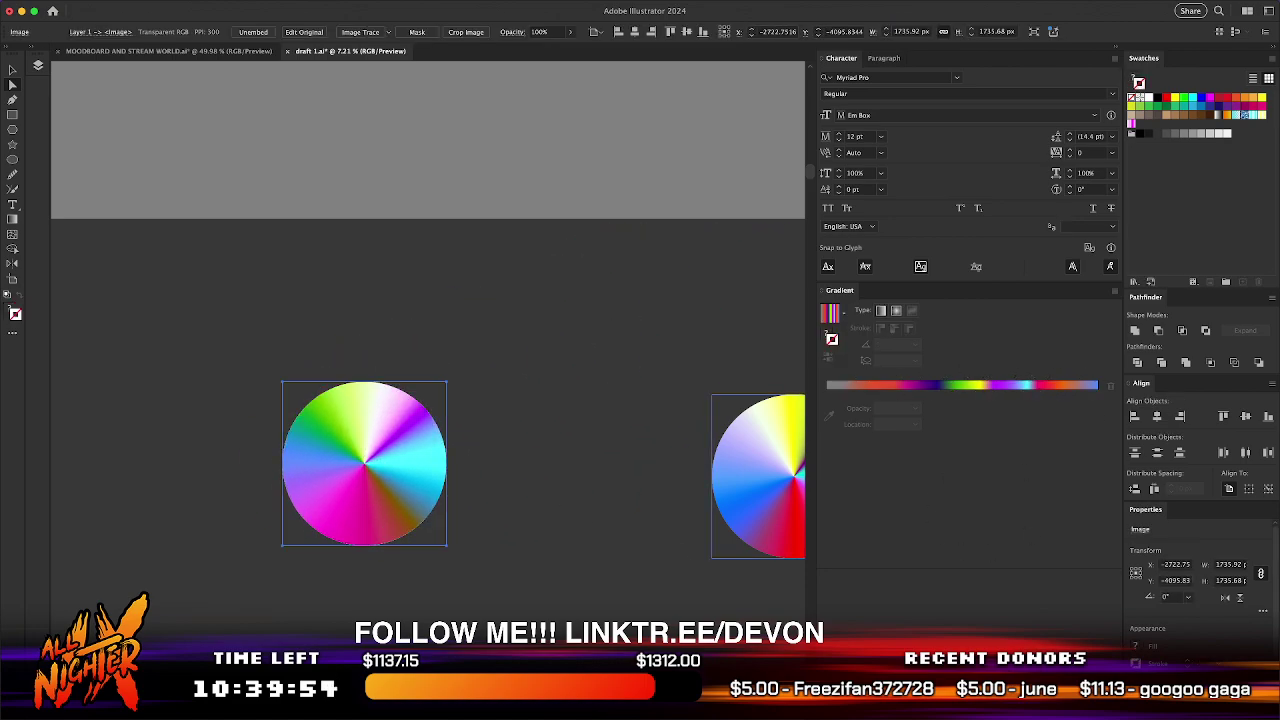
{"action": "left_click", "coordinate": [1065, 660]}
{"action": "left_click", "coordinate": [1078, 621]}
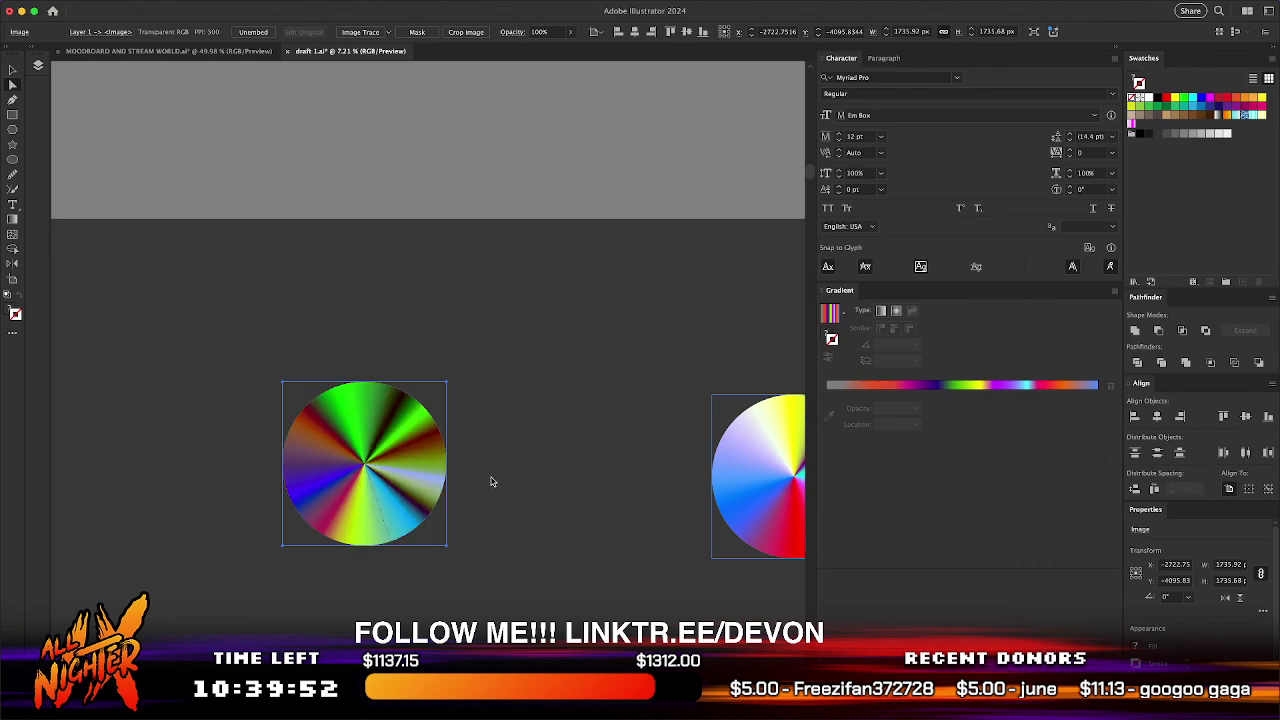
{"action": "left_click", "coordinate": [449, 383]}
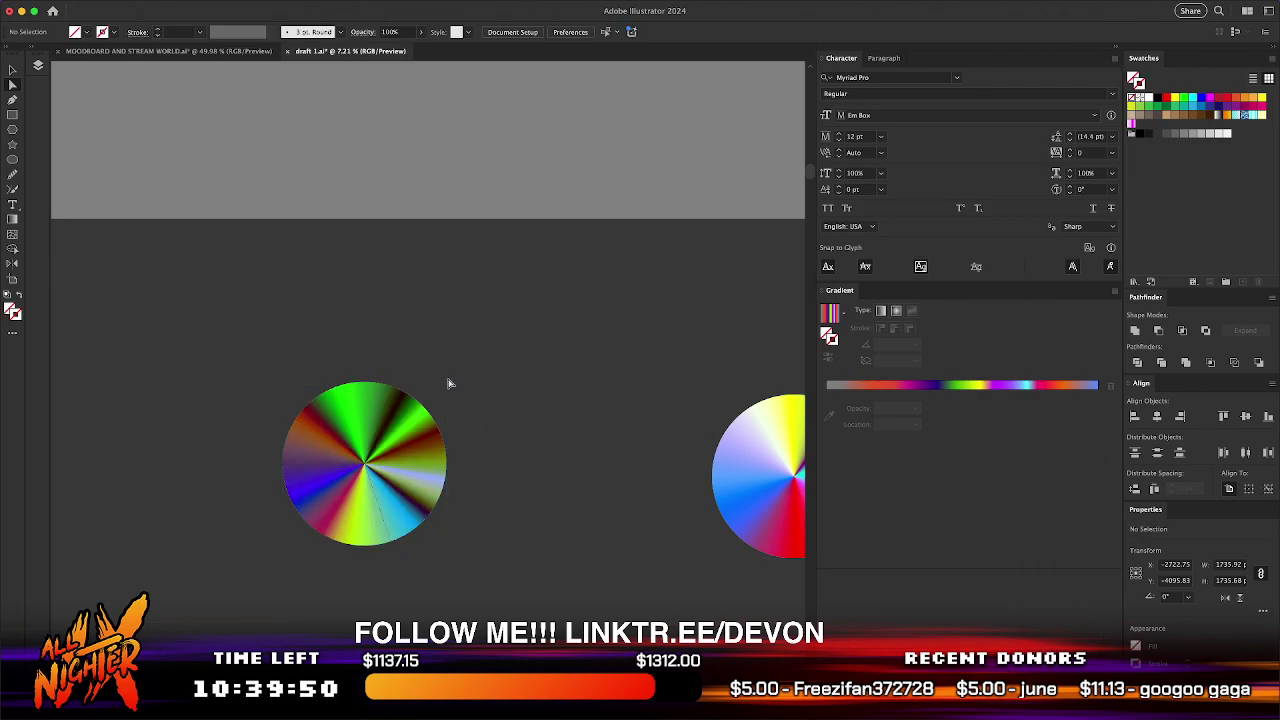
- Rotate the overlaid disc image clockwise by about 125° around the disc's centre
{"action": "key", "text": "v"}
{"action": "left_click", "coordinate": [385, 435]}
{"action": "left_click_drag", "start_coordinate": [453, 378], "coordinate": [380, 560]}
{"action": "scroll", "coordinate": [380, 560], "scroll_direction": "up", "scroll_amount": 3}
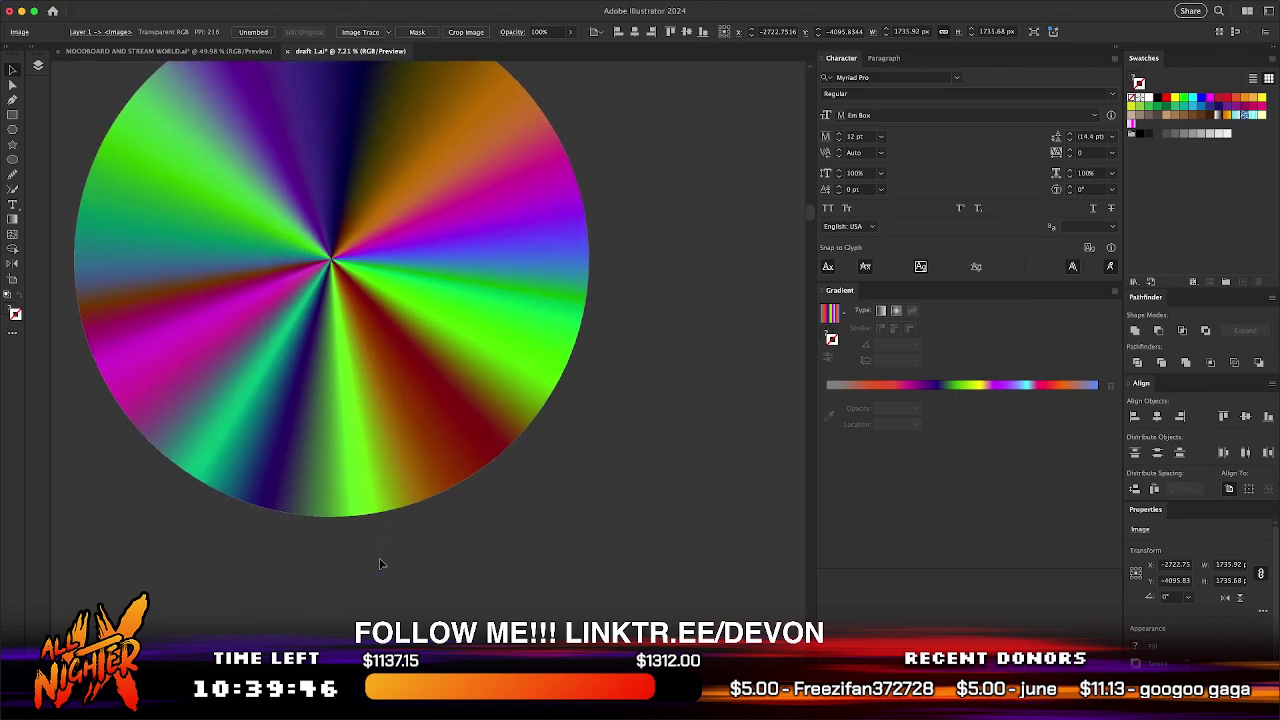
{"action": "left_click", "coordinate": [546, 562]}
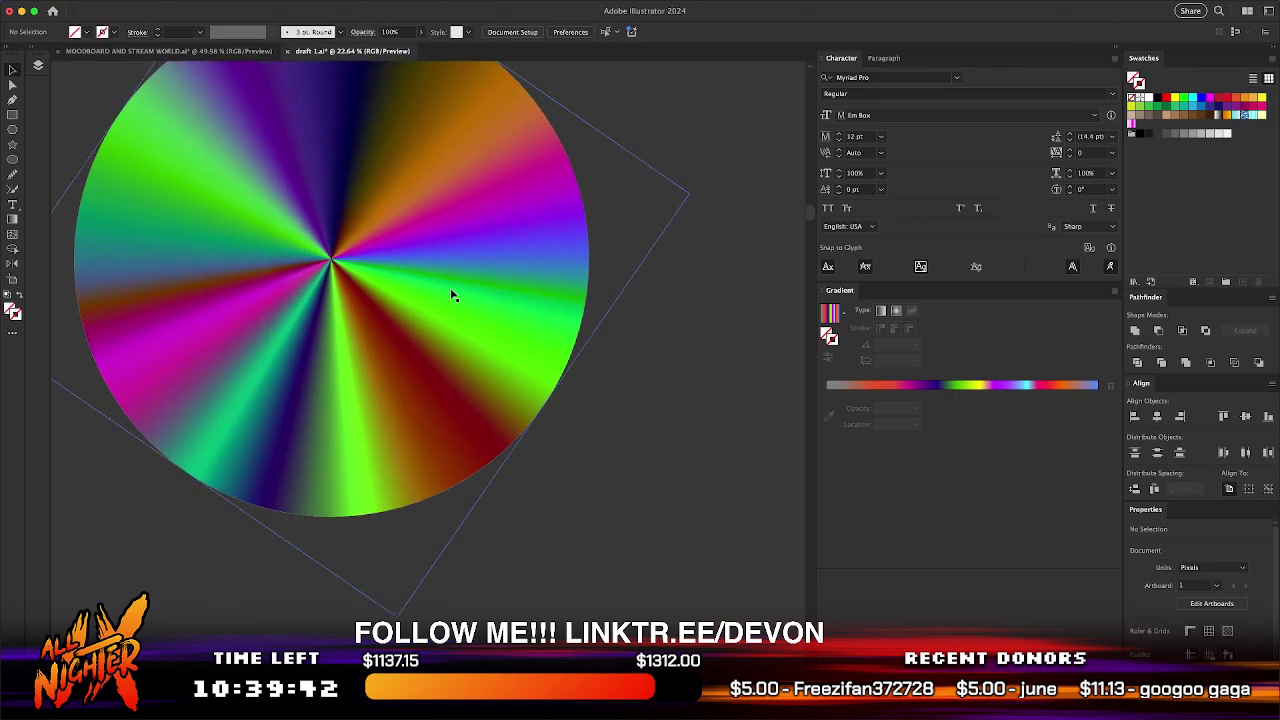
- Slide the rotated disc image horizontally to the left, partly off the multicoloured disc beneath it
{"action": "scroll", "coordinate": [490, 310], "scroll_direction": "up", "scroll_amount": 3}
{"action": "scroll", "coordinate": [490, 310], "scroll_direction": "left", "scroll_amount": 3}
{"action": "left_click_drag", "start_coordinate": [480, 195], "coordinate": [607, 379]}
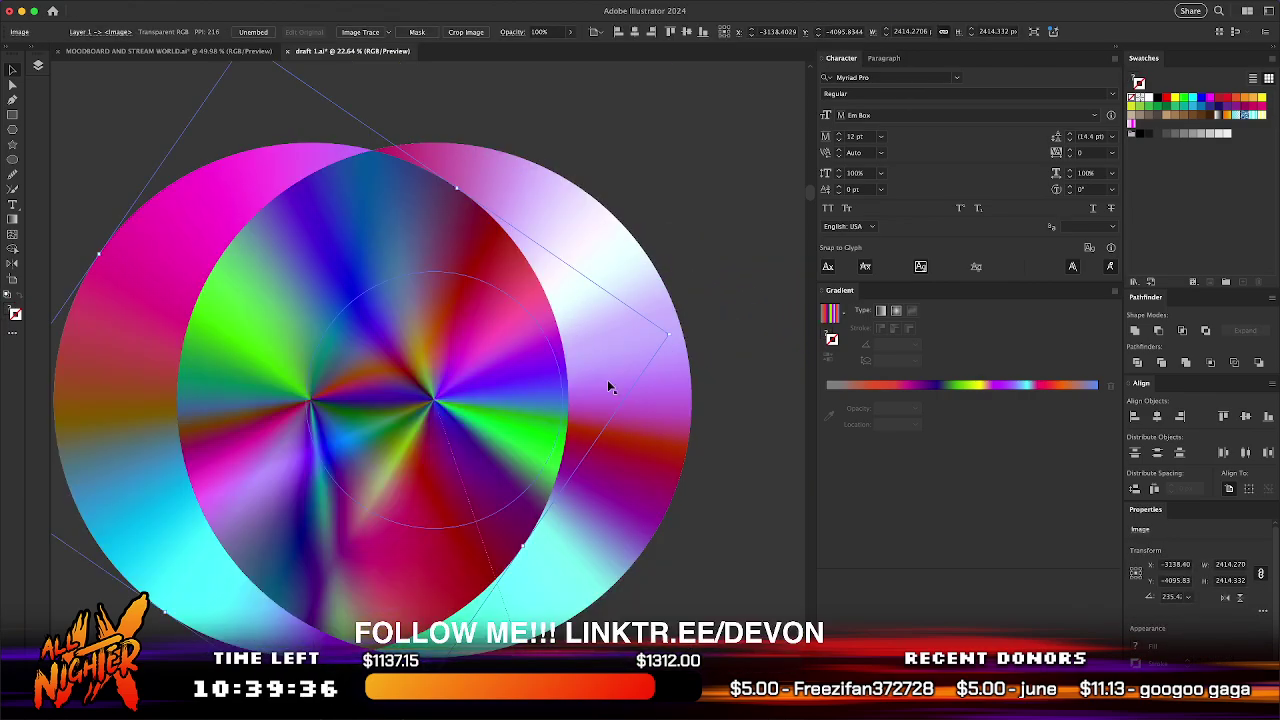
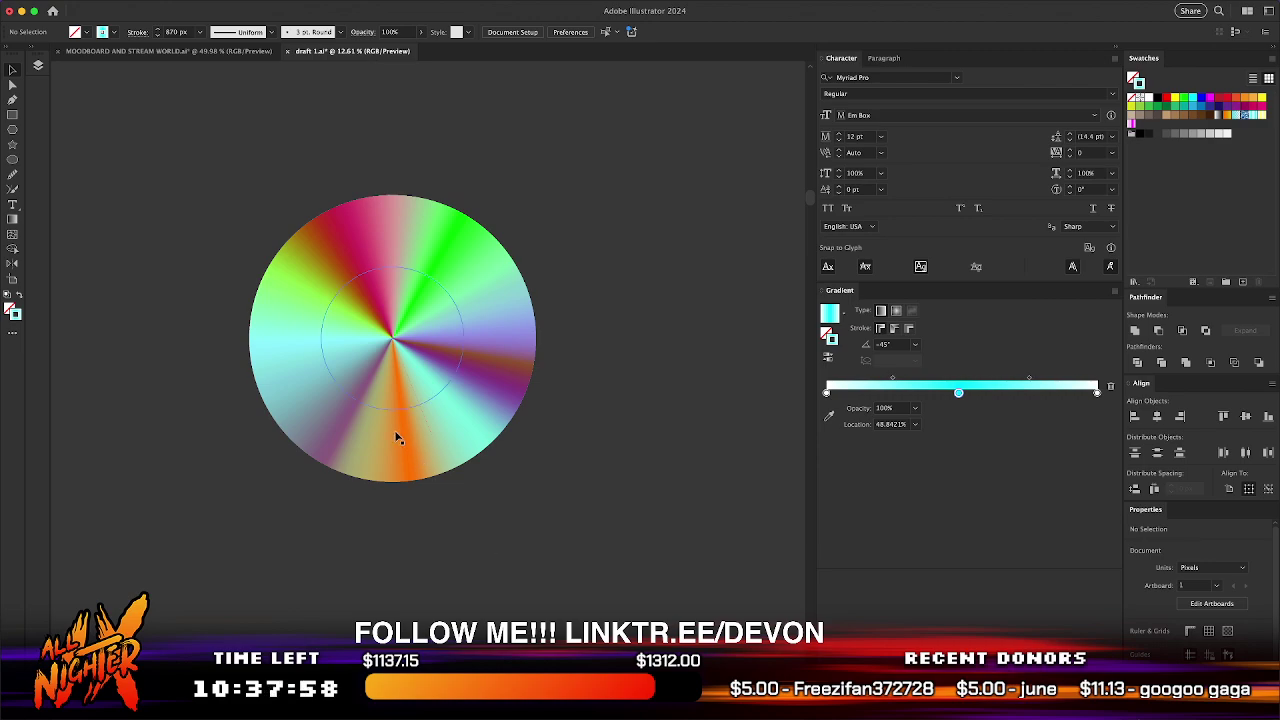
- Rotate a copy of the disc's green gradient layer counterclockwise by about 134° so its band points left
{"action": "left_click", "coordinate": [424, 471]}
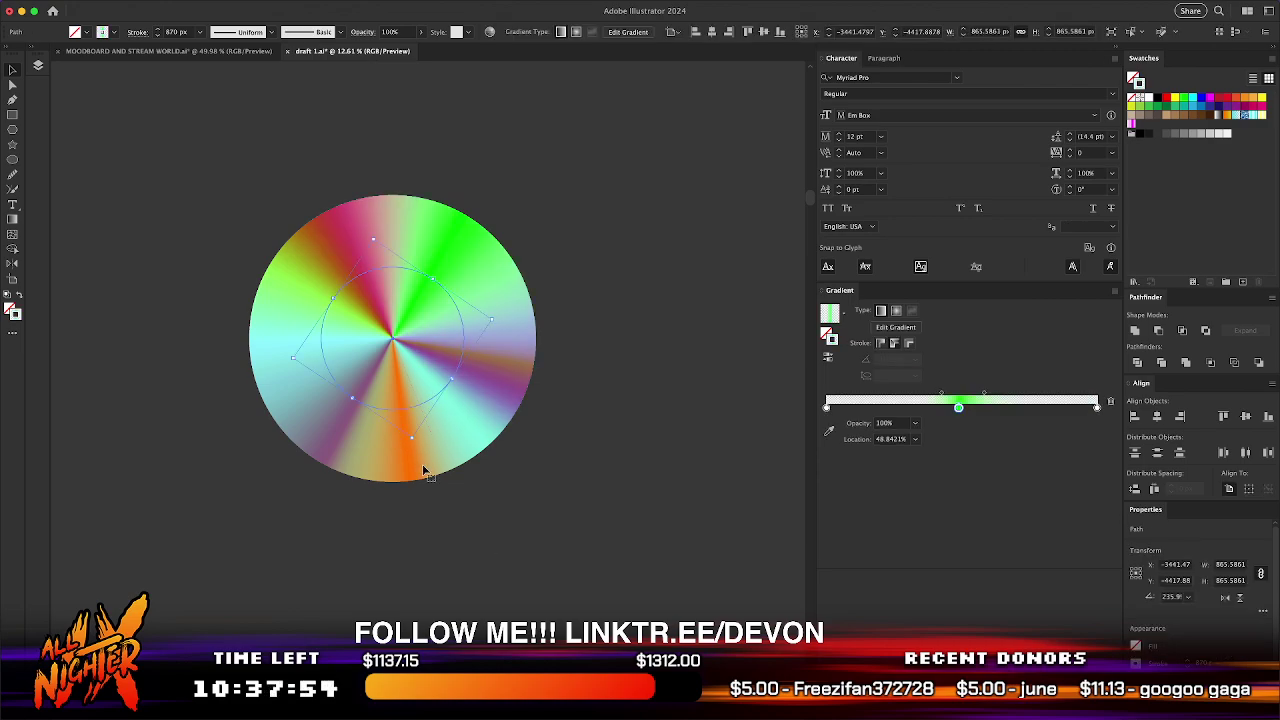
{"action": "scroll", "coordinate": [509, 371], "scroll_direction": "up", "scroll_amount": 2}
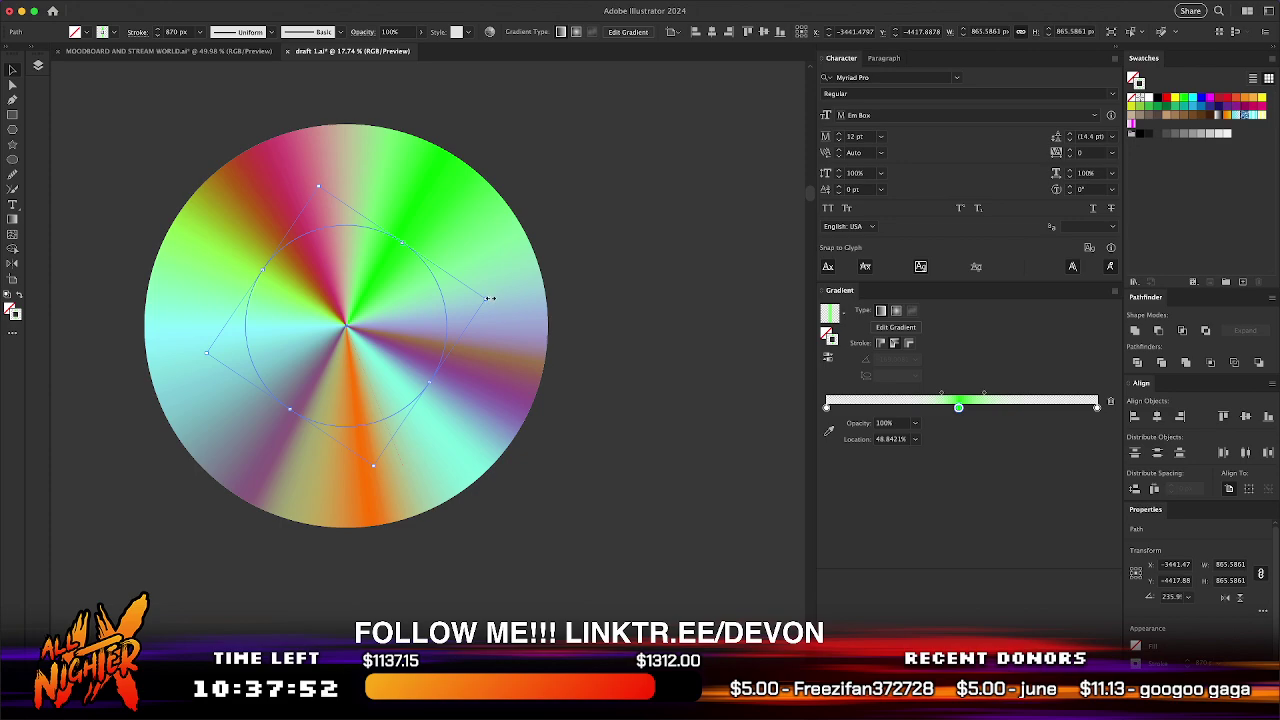
{"action": "mouse_move", "coordinate": [490, 298]}
{"action": "left_mouse_down"}
{"action": "mouse_move", "coordinate": [150, 468]}
{"action": "mouse_move", "coordinate": [94, 226]}
{"action": "mouse_move", "coordinate": [149, 134]}
{"action": "mouse_move", "coordinate": [152, 152]}
{"action": "left_mouse_up"}
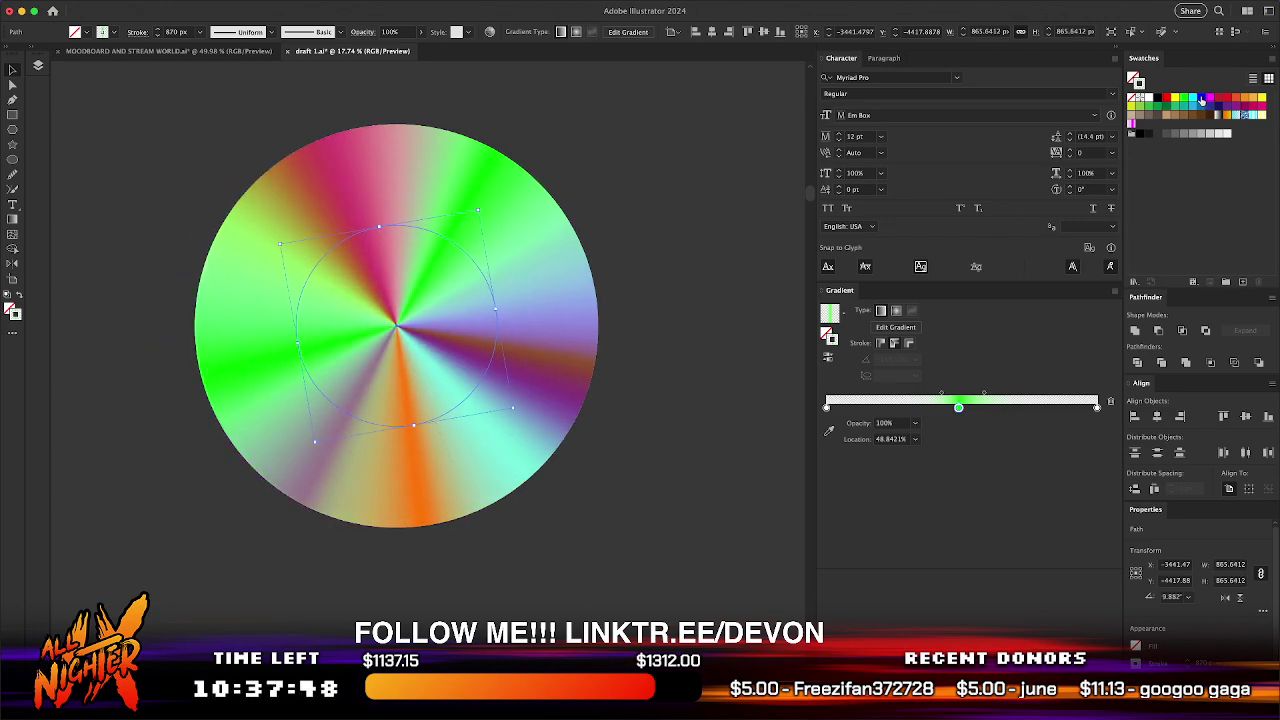
- Recolour the rotated copy's middle gradient stop yellow and adjust the gradient midpoint after it to 33%
{"action": "left_click", "coordinate": [1257, 100]}
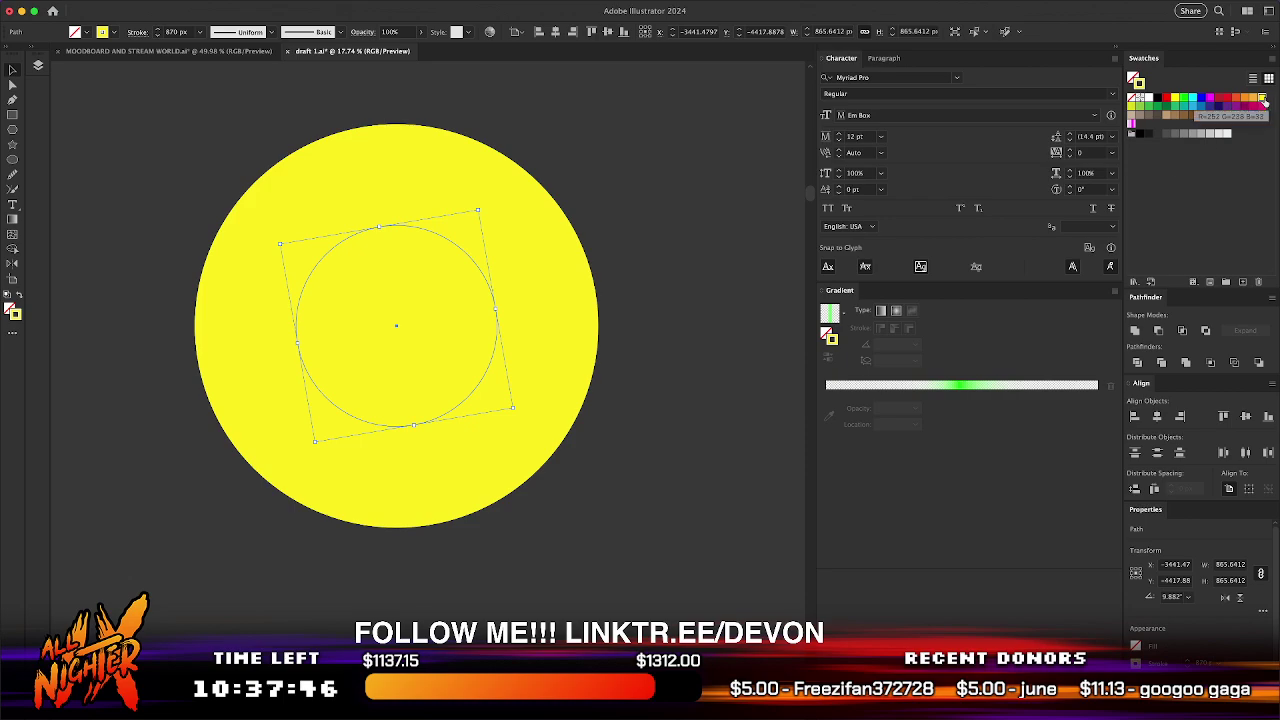
{"action": "key", "text": "super+z"}
{"action": "double_click", "coordinate": [958, 408]}
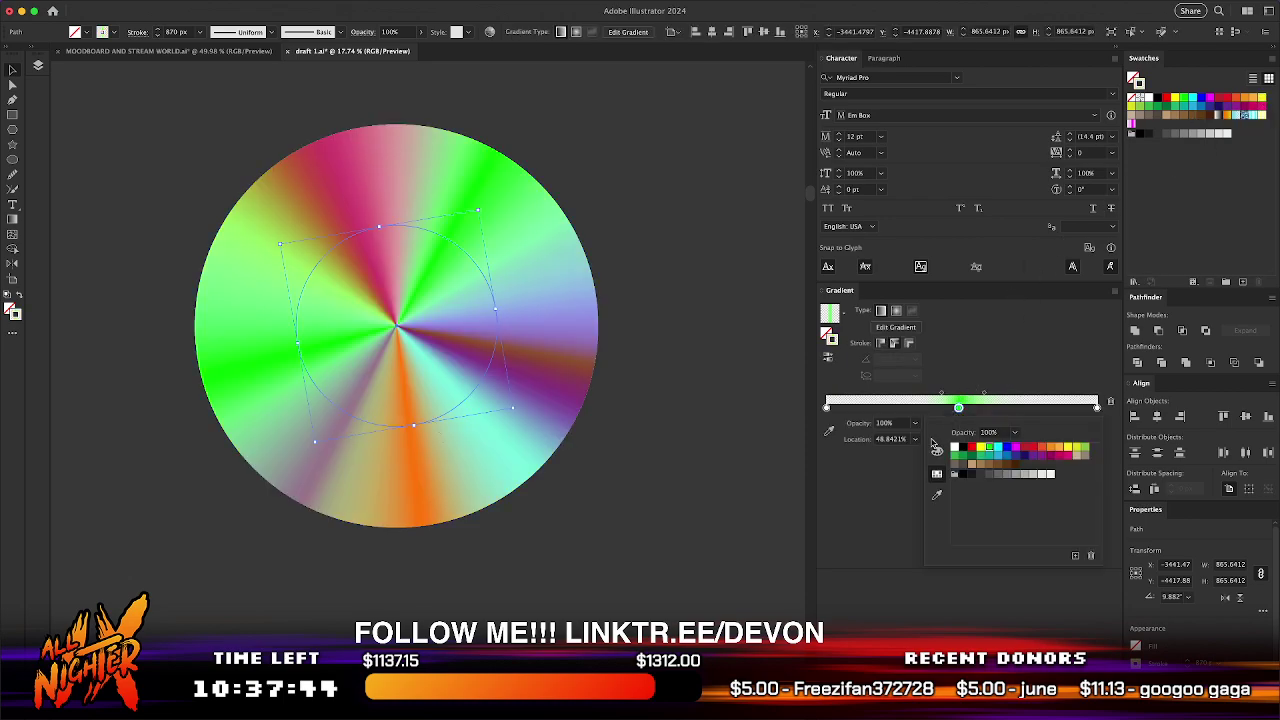
{"action": "left_click", "coordinate": [980, 447]}
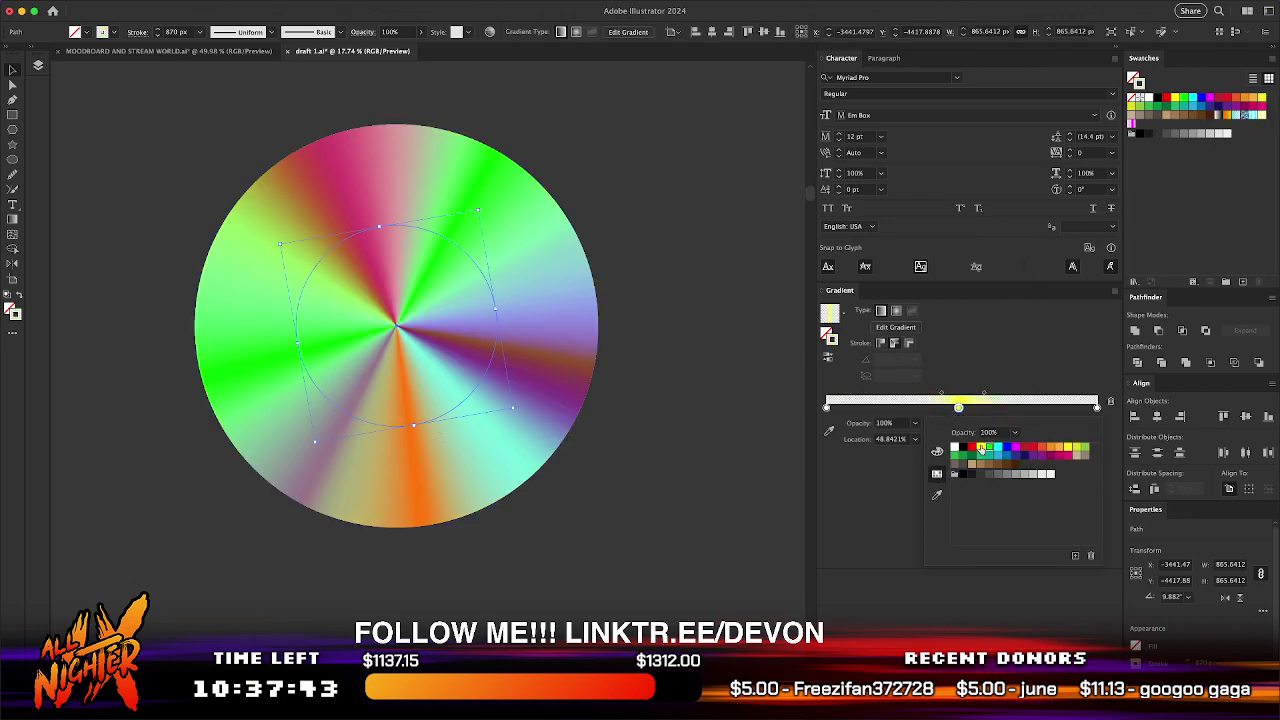
{"action": "left_click", "coordinate": [984, 395]}
{"action": "left_click_drag", "start_coordinate": [986, 398], "coordinate": [982, 396]}
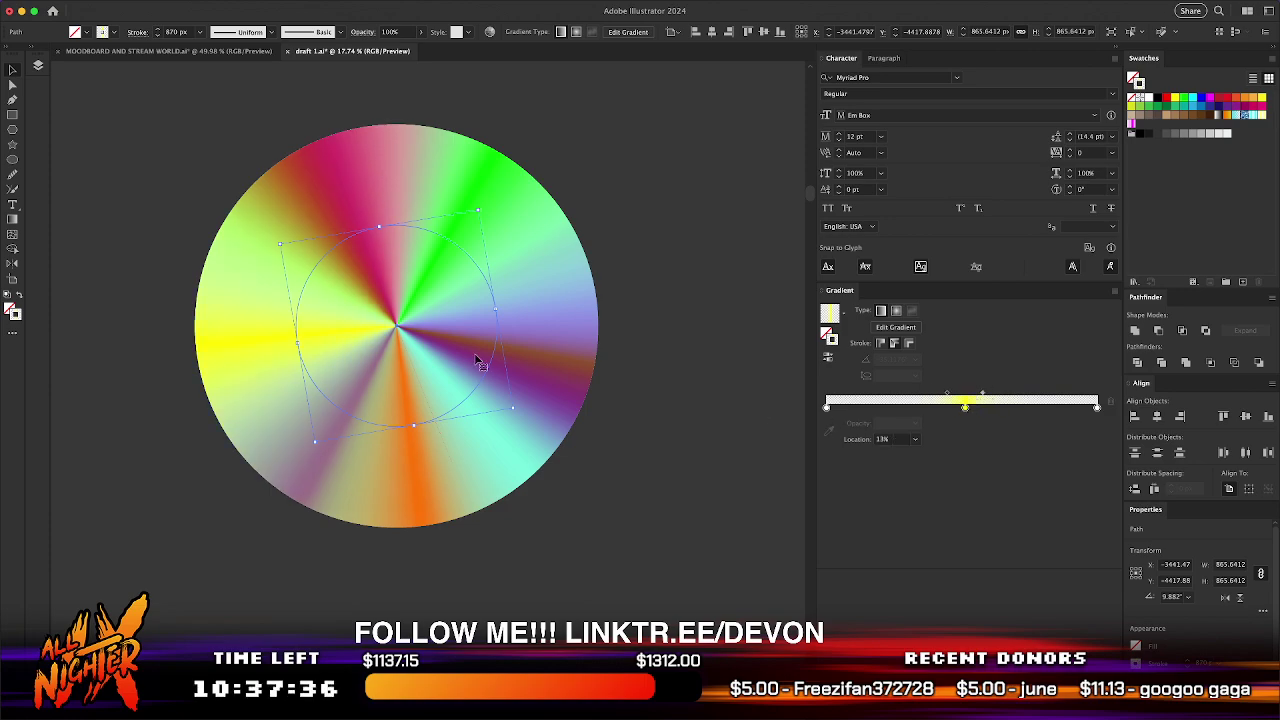
- Rotate the yellow layer to about 325° so its band lies at the disc's upper left, and change its blending mode
{"action": "mouse_move", "coordinate": [518, 409]}
{"action": "left_mouse_down"}
{"action": "mouse_move", "coordinate": [478, 505]}
{"action": "mouse_move", "coordinate": [408, 514]}
{"action": "left_mouse_up"}
{"action": "left_click", "coordinate": [1077, 635]}
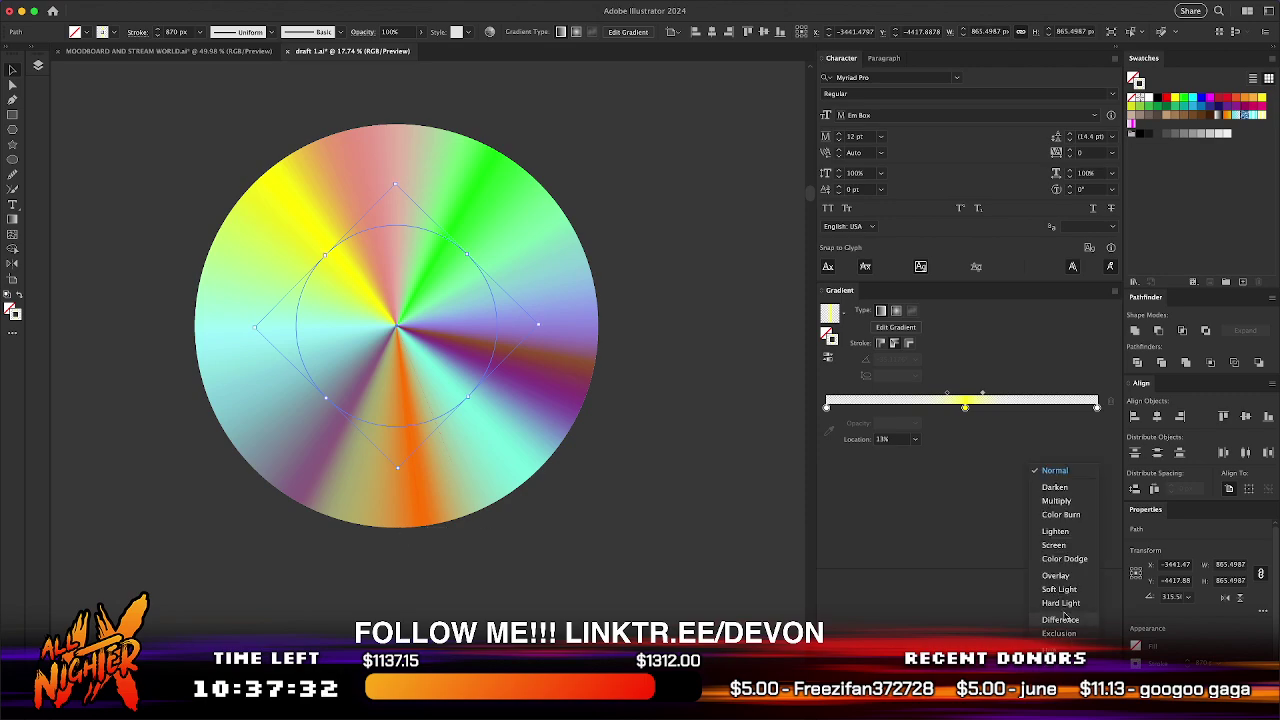
{"action": "left_click", "coordinate": [1070, 597]}
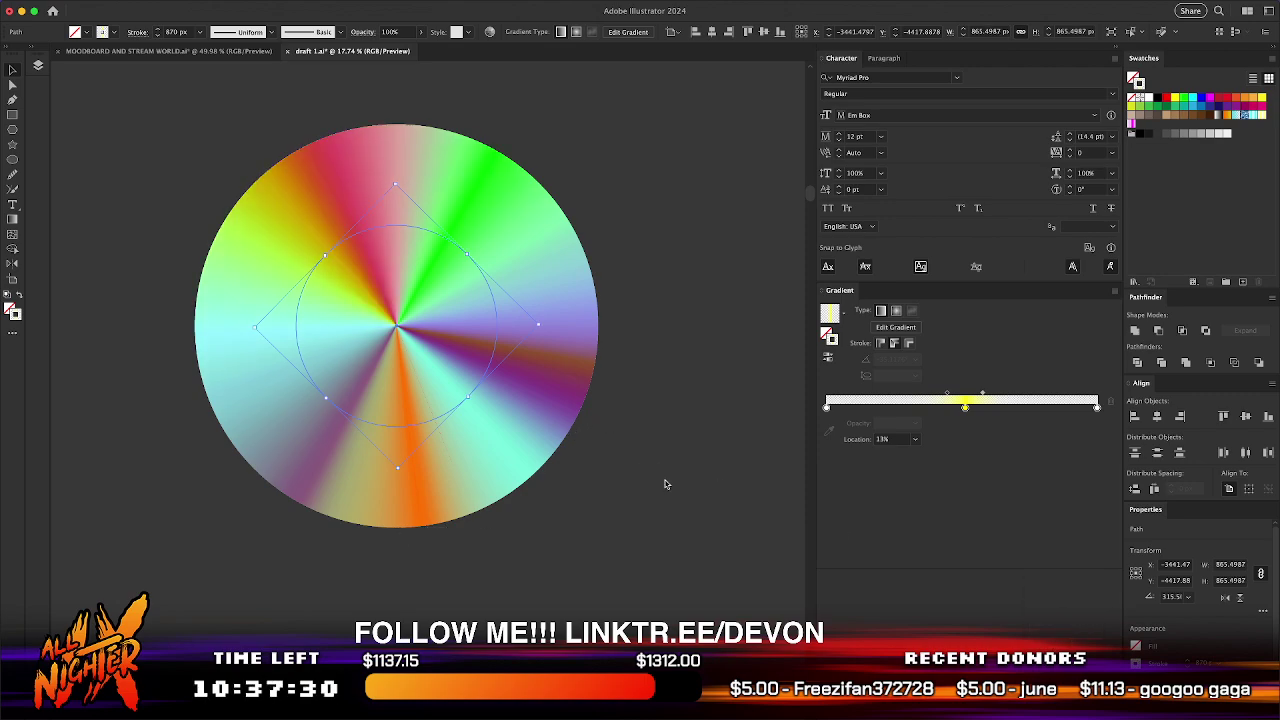
{"action": "mouse_move", "coordinate": [545, 323]}
{"action": "left_mouse_down"}
{"action": "mouse_move", "coordinate": [364, 488]}
{"action": "mouse_move", "coordinate": [266, 460]}
{"action": "mouse_move", "coordinate": [326, 496]}
{"action": "mouse_move", "coordinate": [617, 345]}
{"action": "mouse_move", "coordinate": [640, 290]}
{"action": "mouse_move", "coordinate": [612, 292]}
{"action": "left_mouse_up"}
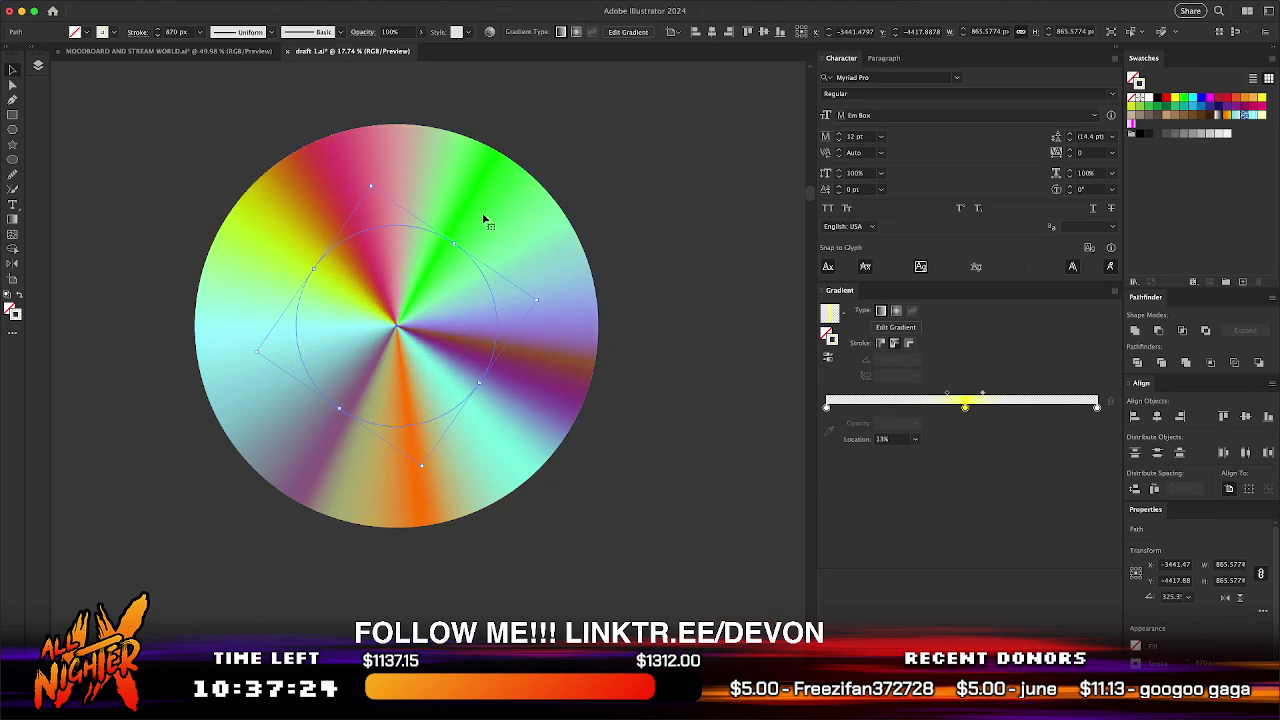
- Try two different blending modes on the disc's original green gradient layer
{"action": "left_click", "coordinate": [443, 232]}
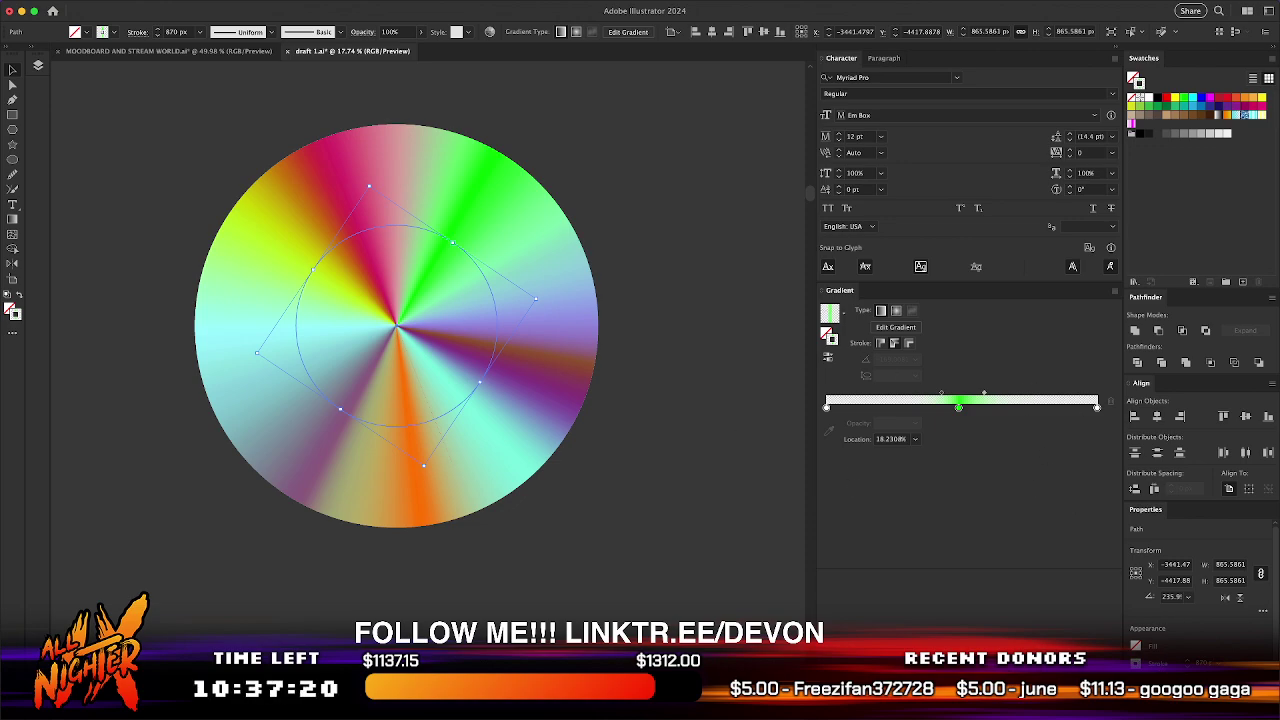
{"action": "left_click", "coordinate": [1052, 690]}
{"action": "left_click", "coordinate": [1057, 592]}
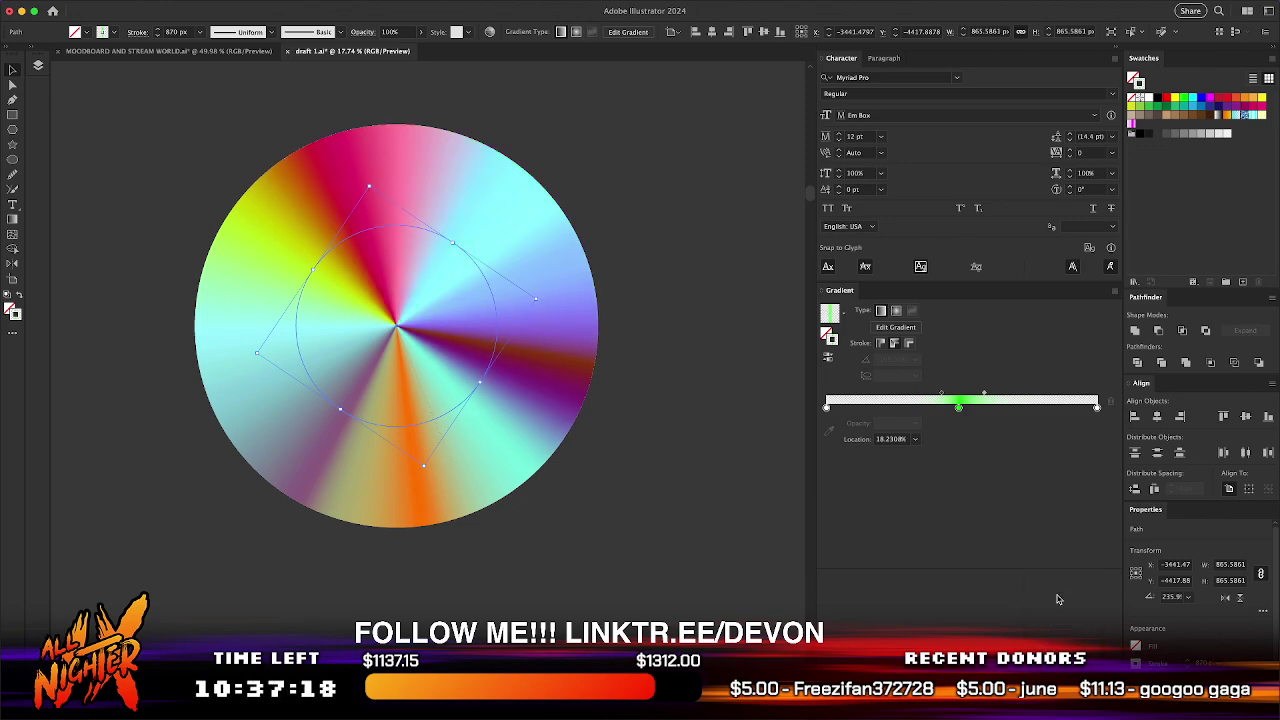
{"action": "left_click", "coordinate": [1058, 590]}
{"action": "left_click", "coordinate": [1070, 609]}
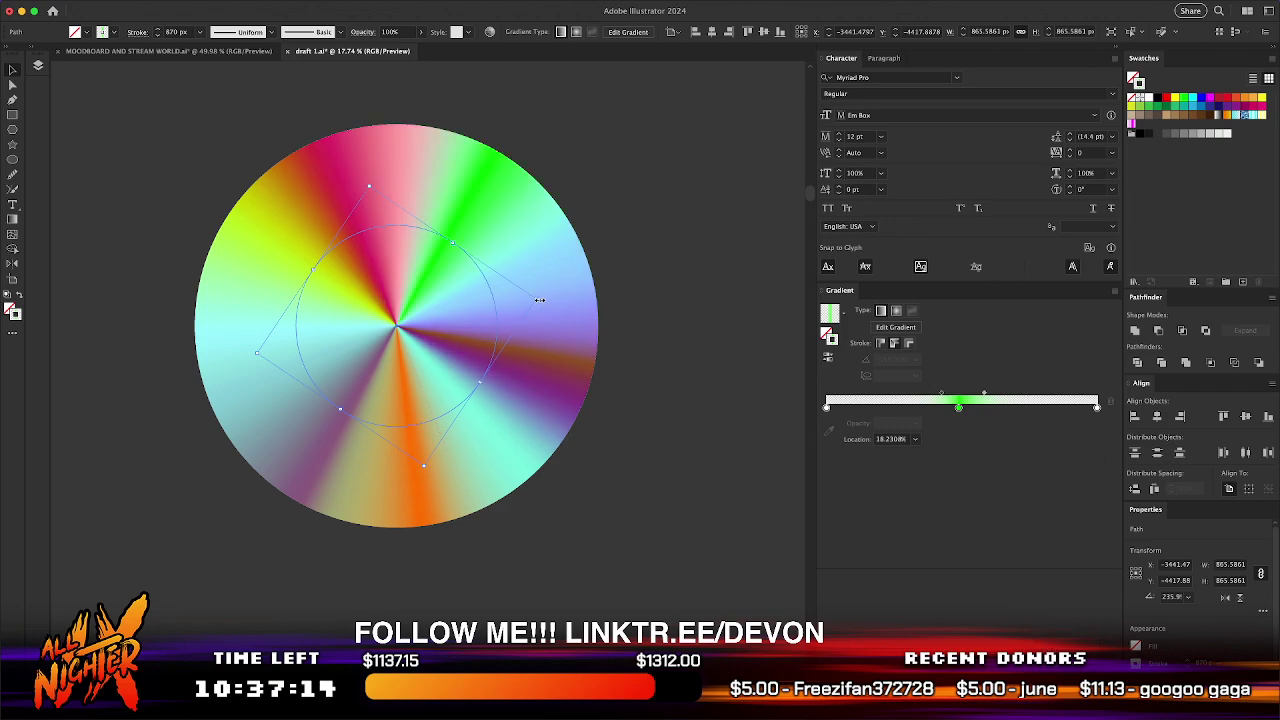
- Rotate the green layer counterclockwise by about 127° so its band points left, and send it to the back
{"action": "left_click_drag", "start_coordinate": [538, 298], "coordinate": [207, 158]}
{"action": "key", "text": "super+shift+["}
{"action": "left_click", "coordinate": [438, 535]}
{"action": "left_click", "coordinate": [408, 457]}
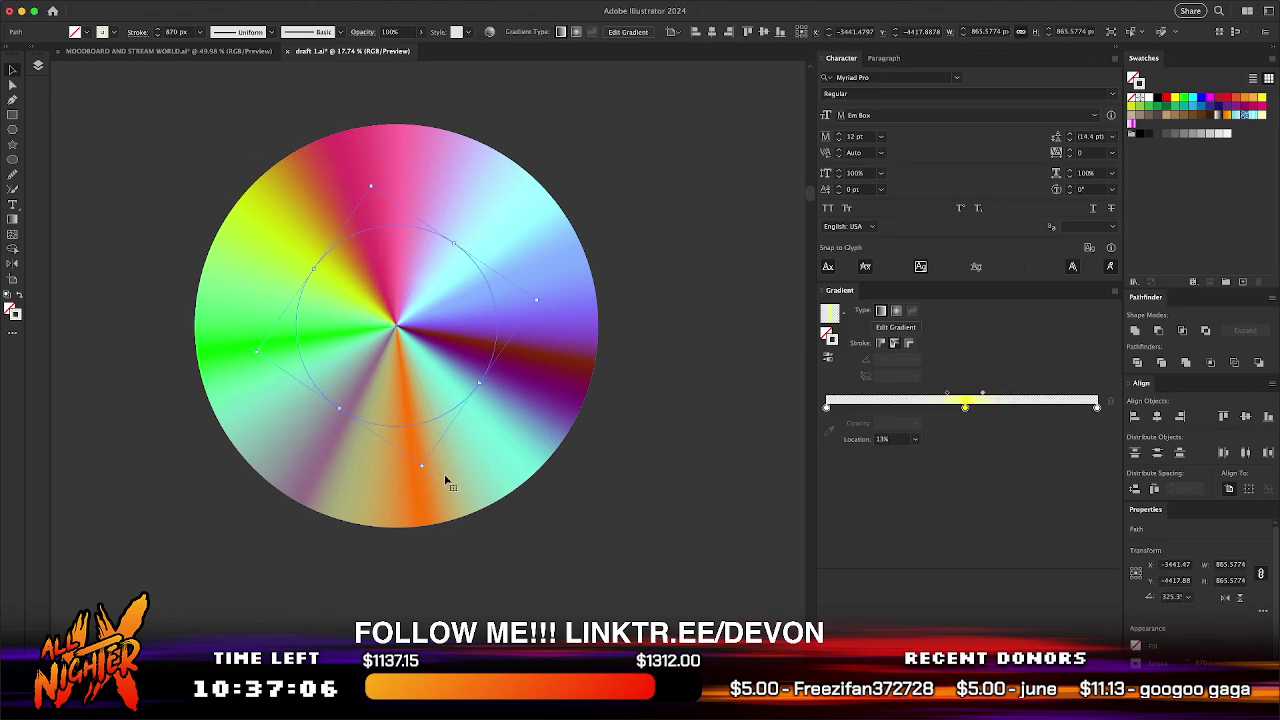
- Step back and forth through the latest layer changes to compare the disc's blended colours
{"action": "key", "text": "super+shift+z"}
{"action": "key", "text": "super+shift+z"}
{"action": "key", "text": "super+shift+z"}
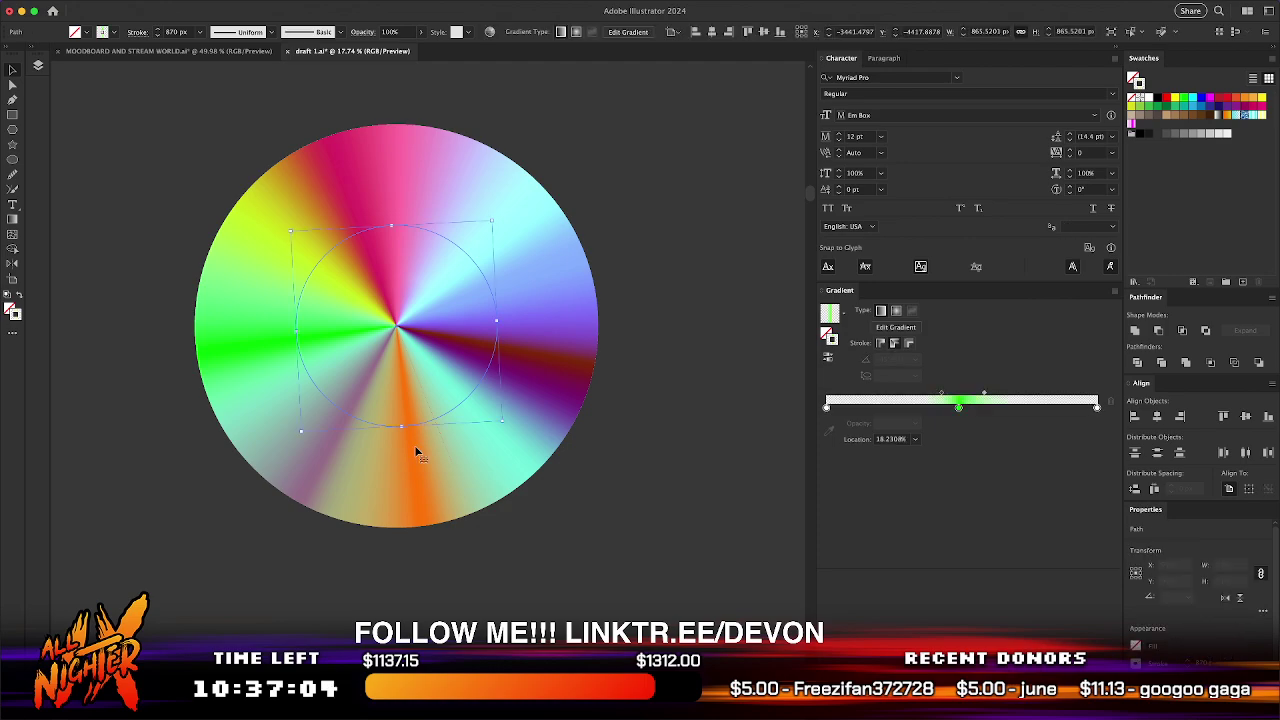
{"action": "key", "text": "super+z"}
{"action": "key", "text": "super+z"}
{"action": "key", "text": "super+z"}
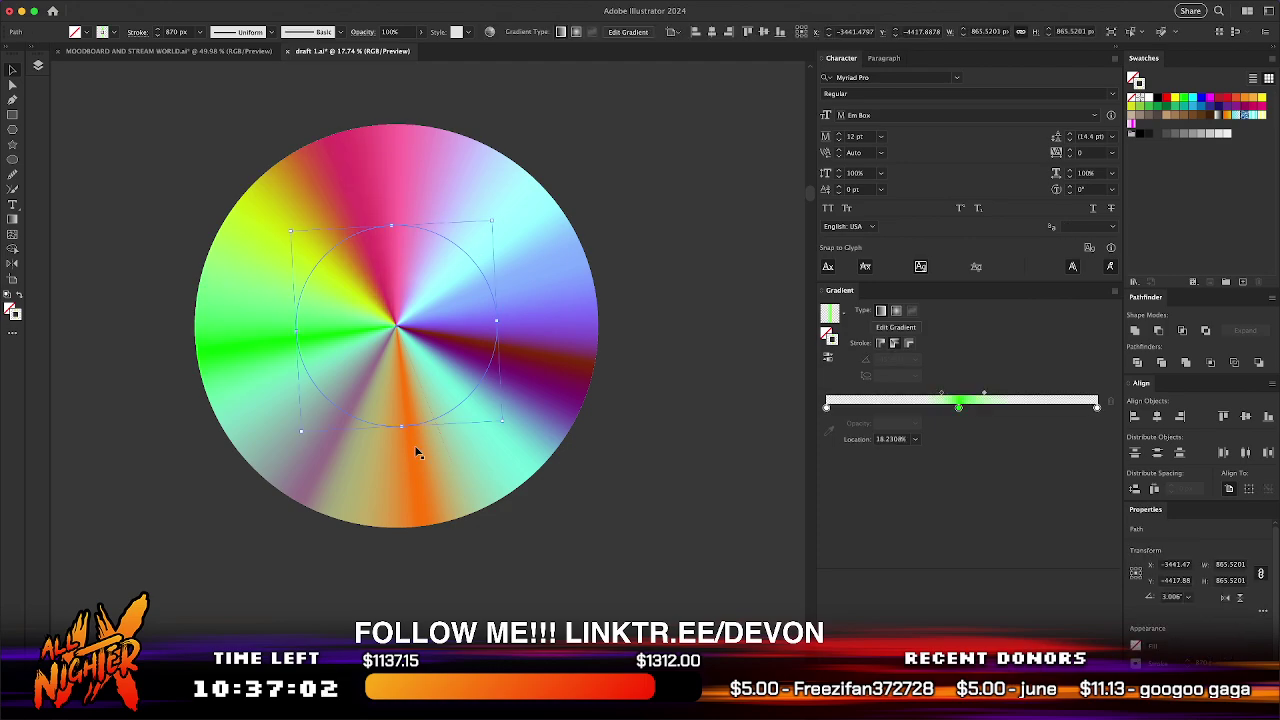
{"action": "key", "text": "super+space"}
{"action": "key", "text": "super+space"}
{"action": "key", "text": "super+shift+z"}
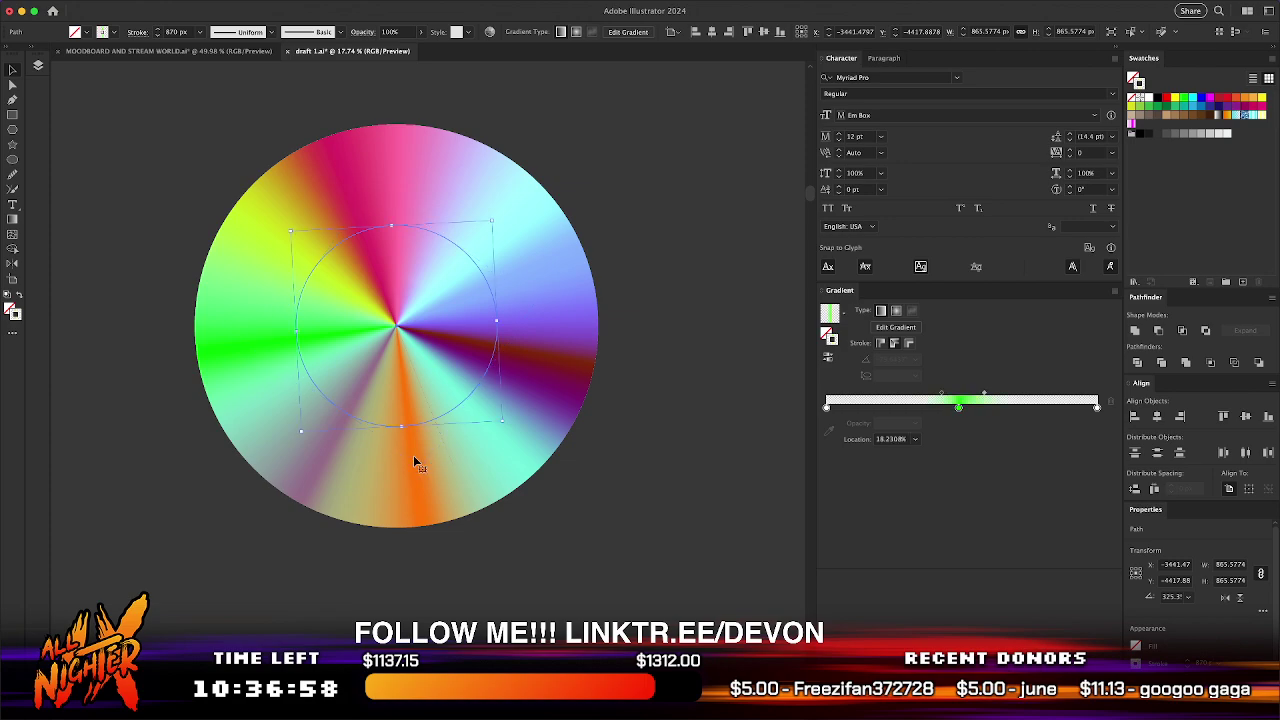
- Pull the orange and green gradient layers away from the disc and delete the green one
{"action": "left_click_drag", "start_coordinate": [414, 397], "coordinate": [420, 621]}
{"action": "left_click", "coordinate": [269, 183]}
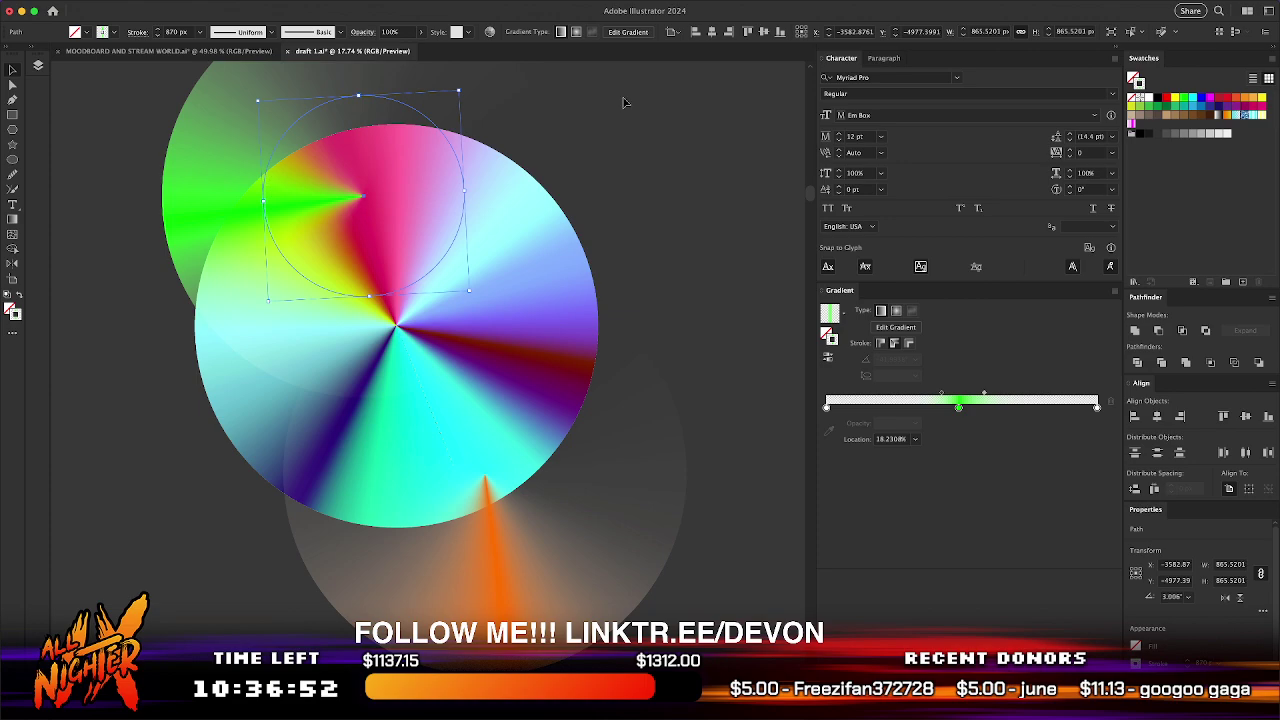
{"action": "key", "text": "Delete"}
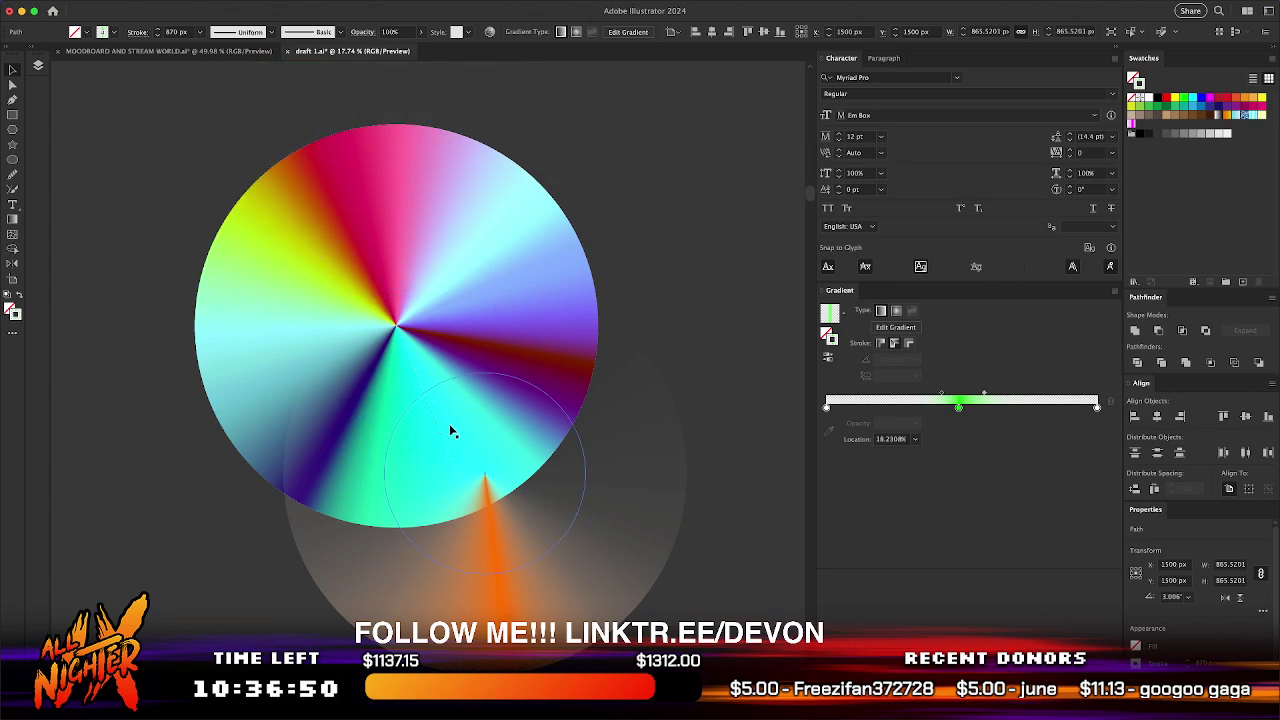
- Return the orange layer to the disc's centre and rotate it counterclockwise by about 60° so its band points right
{"action": "left_click_drag", "start_coordinate": [543, 597], "coordinate": [452, 445]}
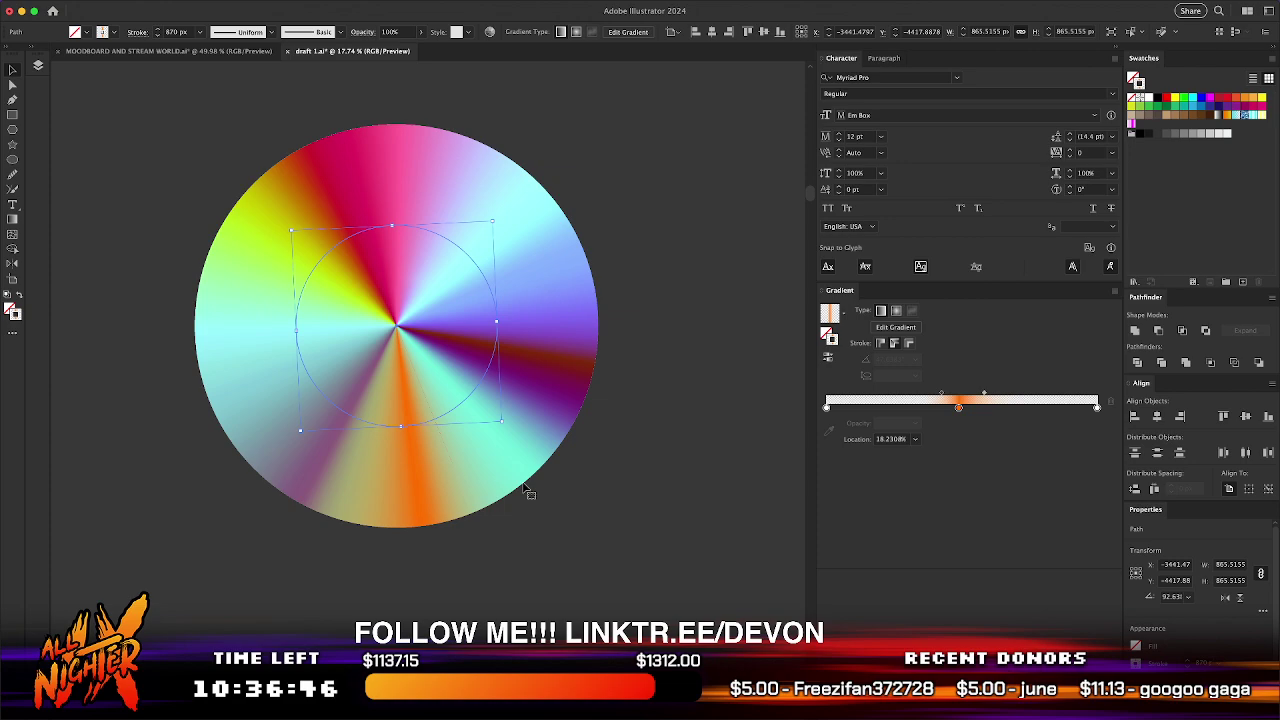
{"action": "left_click_drag", "start_coordinate": [505, 421], "coordinate": [466, 301]}
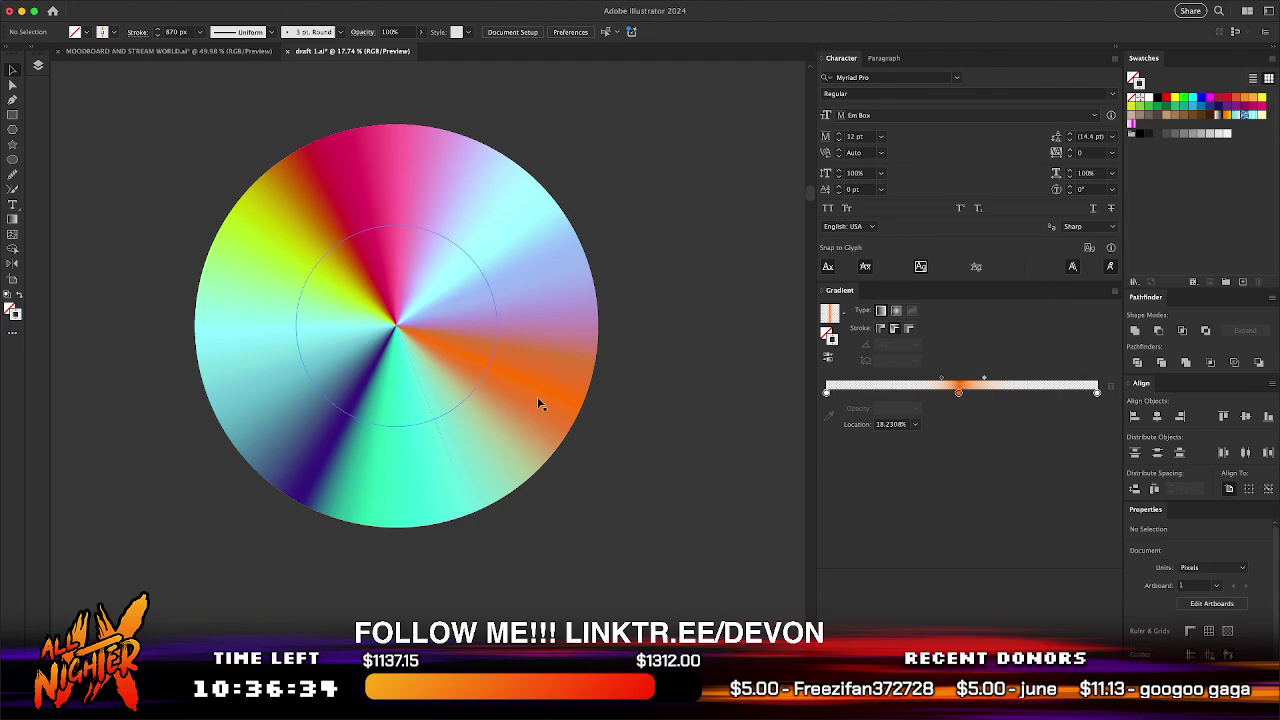
- Turn a duplicate of the orange layer green by recolouring its middle gradient stop, and rotate it clockwise to the disc's lower left
{"action": "key", "text": "super+shift+]"}
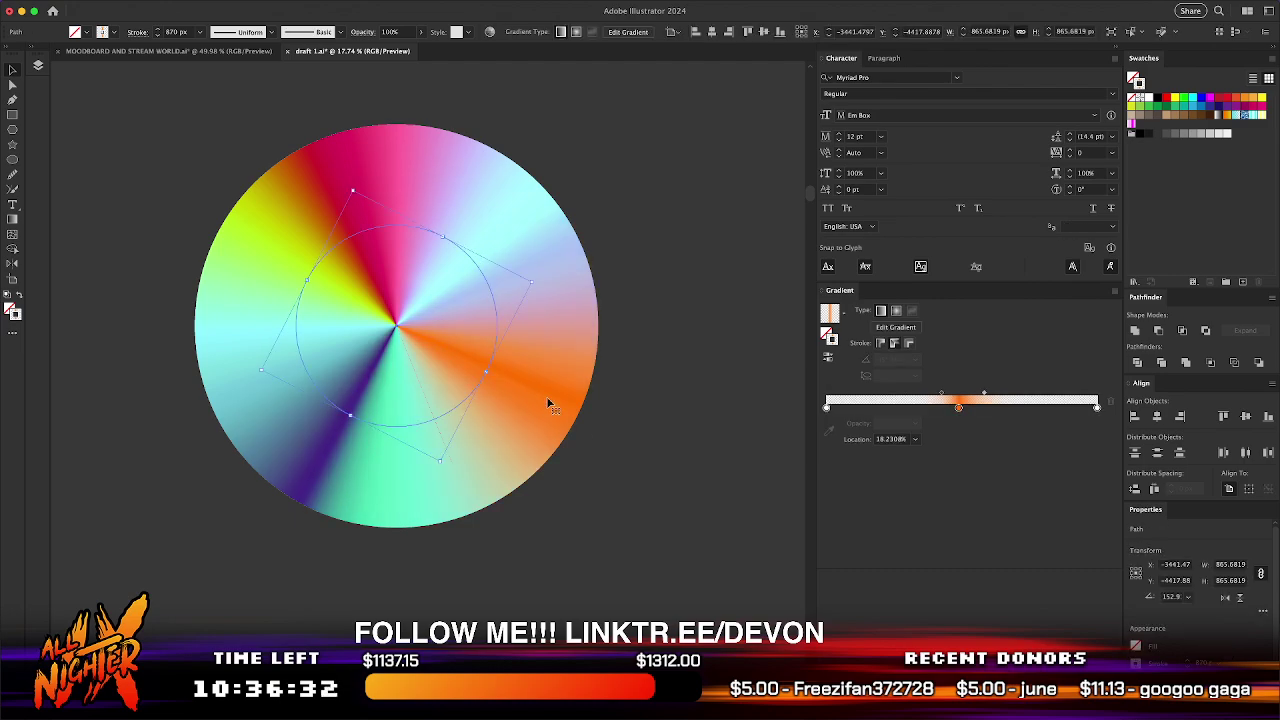
{"action": "double_click", "coordinate": [958, 407]}
{"action": "left_click", "coordinate": [989, 450]}
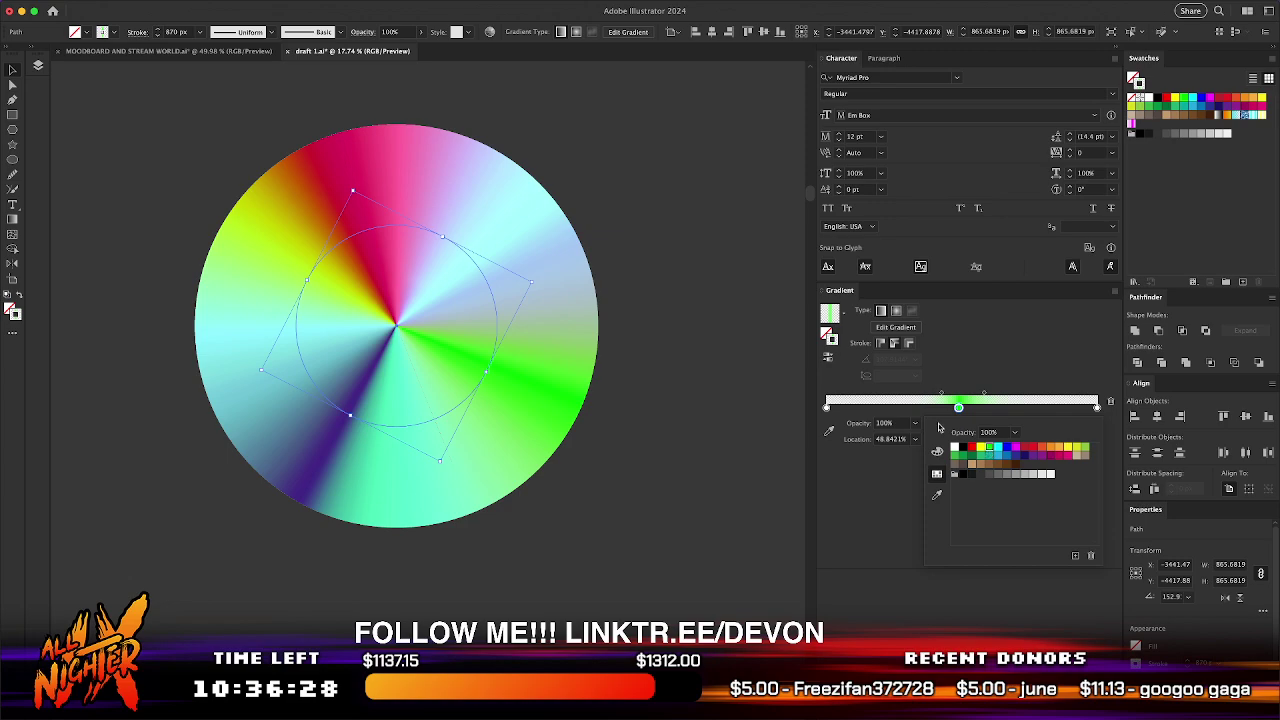
{"action": "left_click", "coordinate": [539, 284]}
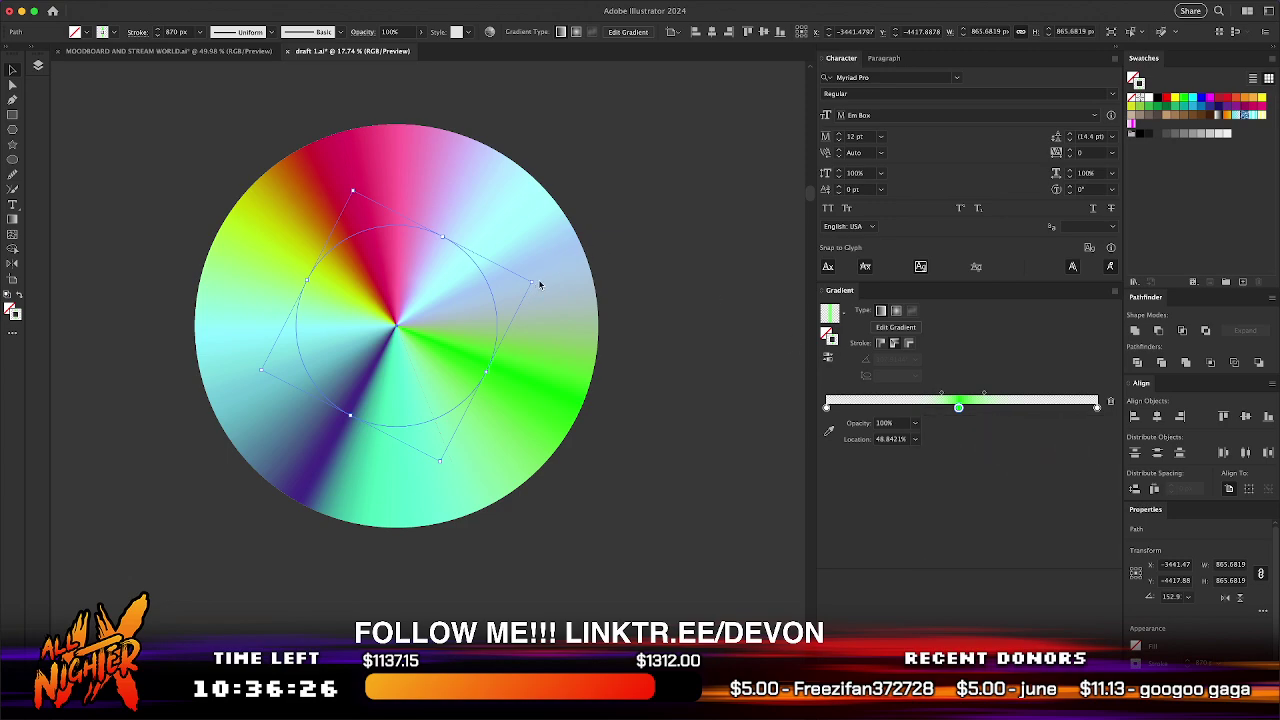
{"action": "left_click_drag", "start_coordinate": [537, 282], "coordinate": [341, 437]}
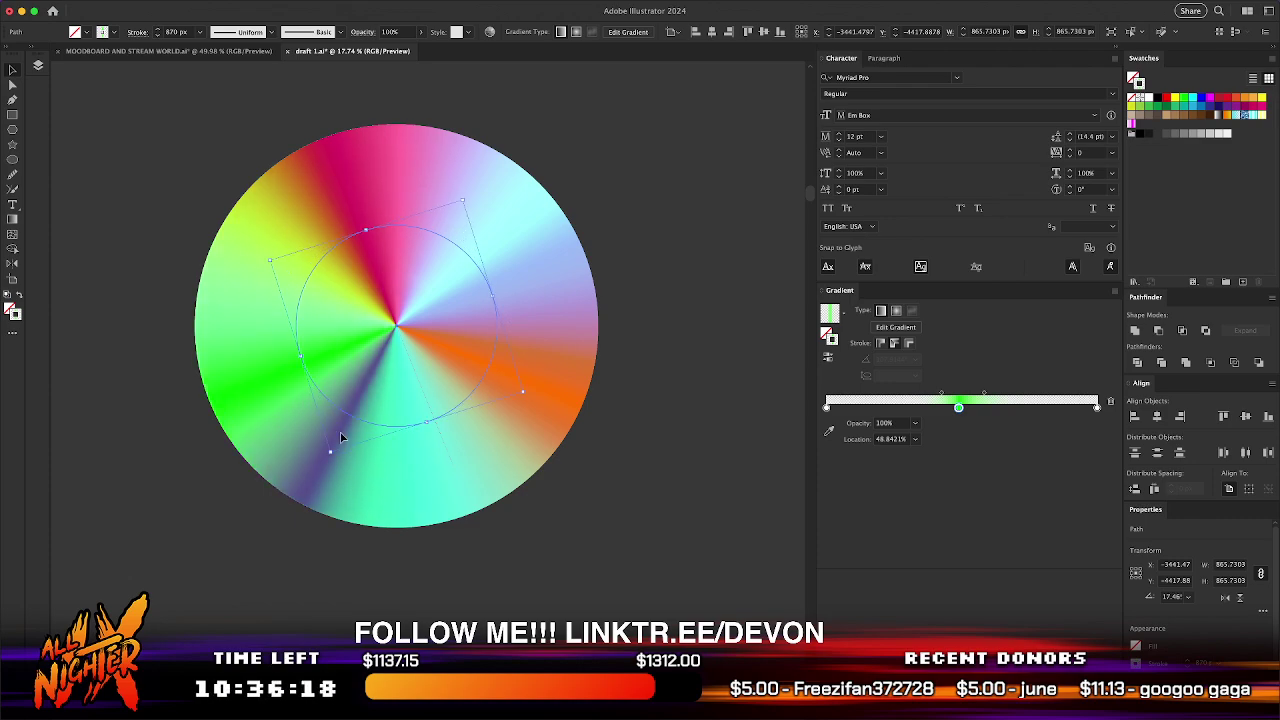
- Pull the green, orange and yellow gradient layers away from the disc and rotate the yellow one so its band points straight down
{"action": "left_click_drag", "start_coordinate": [421, 412], "coordinate": [666, 686]}
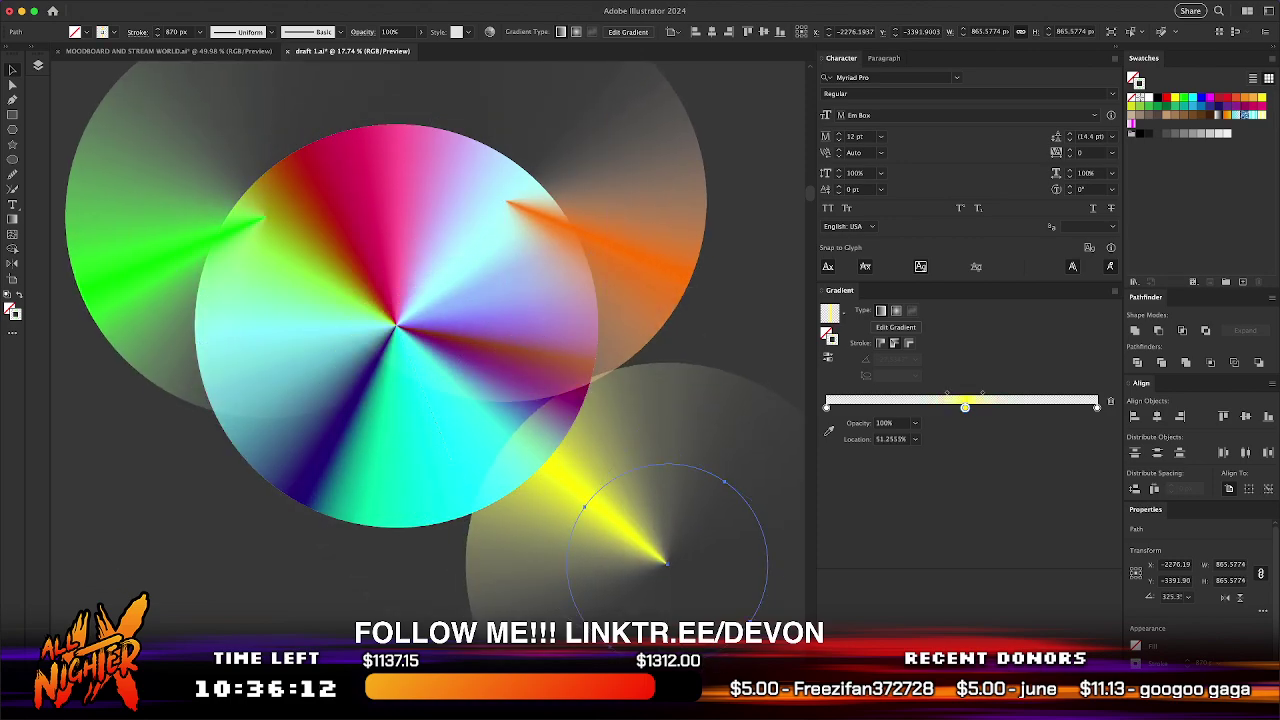
{"action": "left_click_drag", "start_coordinate": [590, 598], "coordinate": [536, 552]}
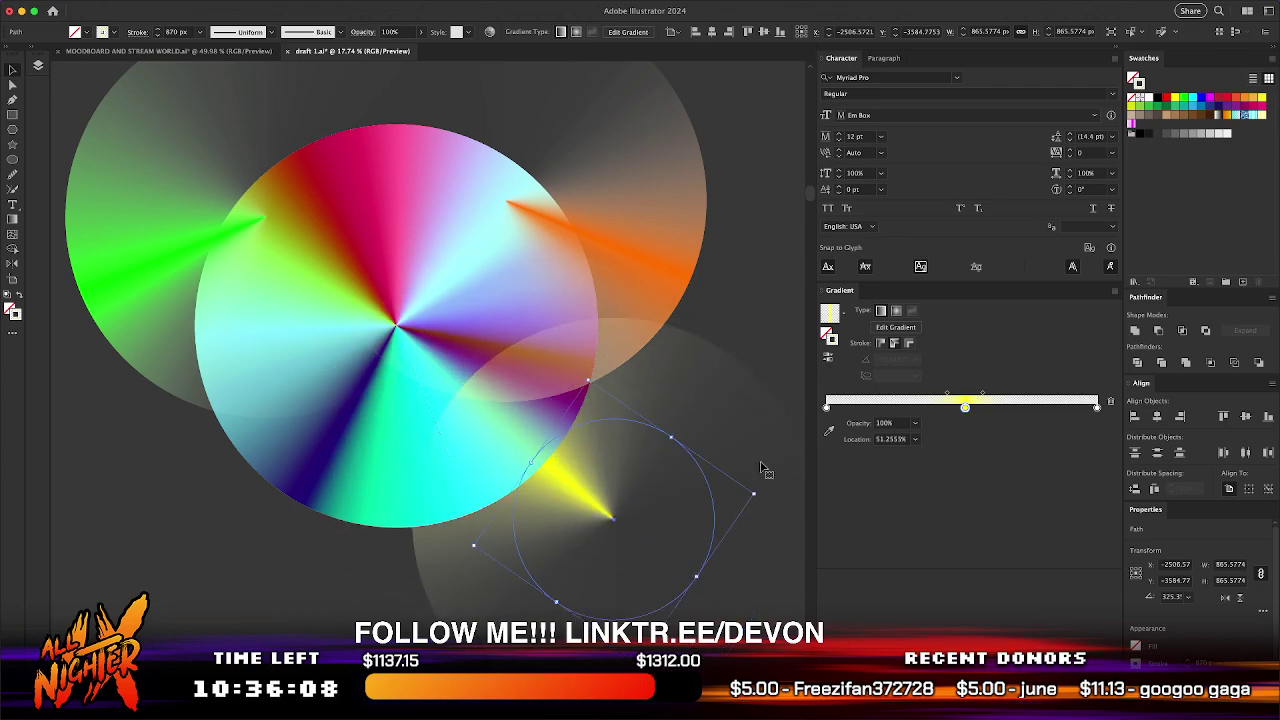
{"action": "left_click_drag", "start_coordinate": [759, 493], "coordinate": [517, 411]}
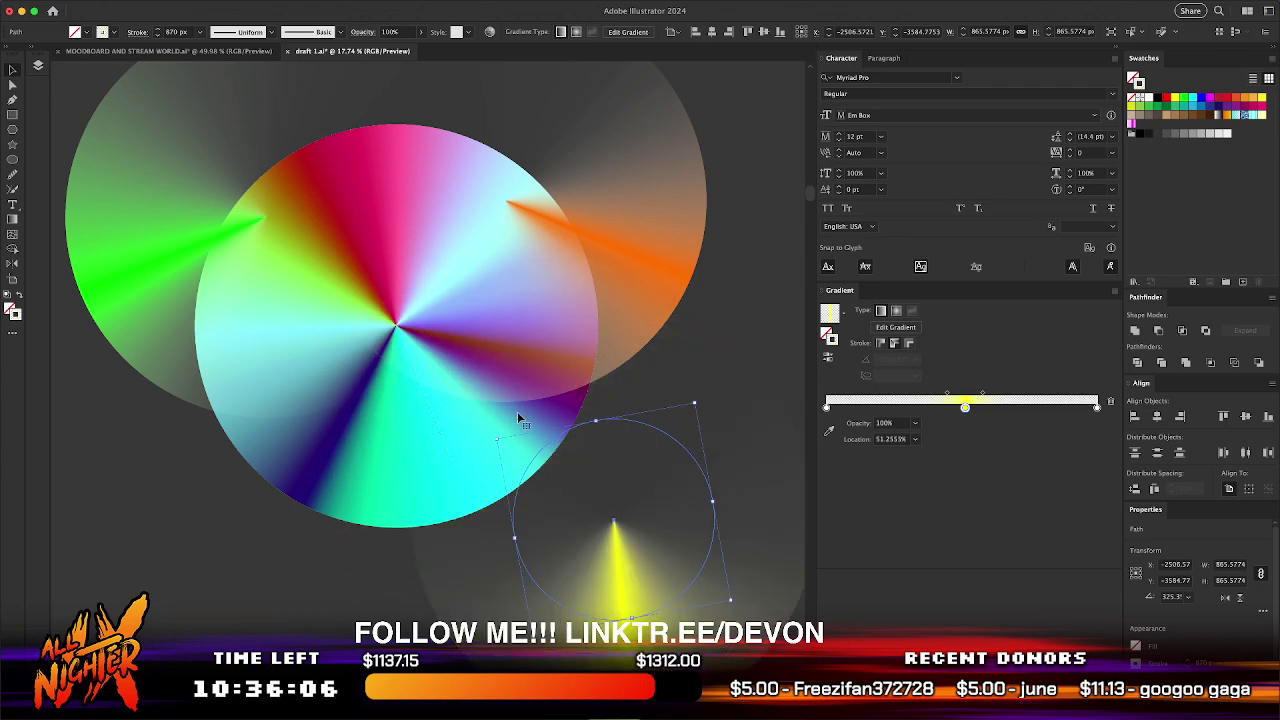
- Select the disc together with all the loose gradient layers and align them on a common centre
{"action": "left_click_drag", "start_coordinate": [582, 111], "coordinate": [666, 140]}
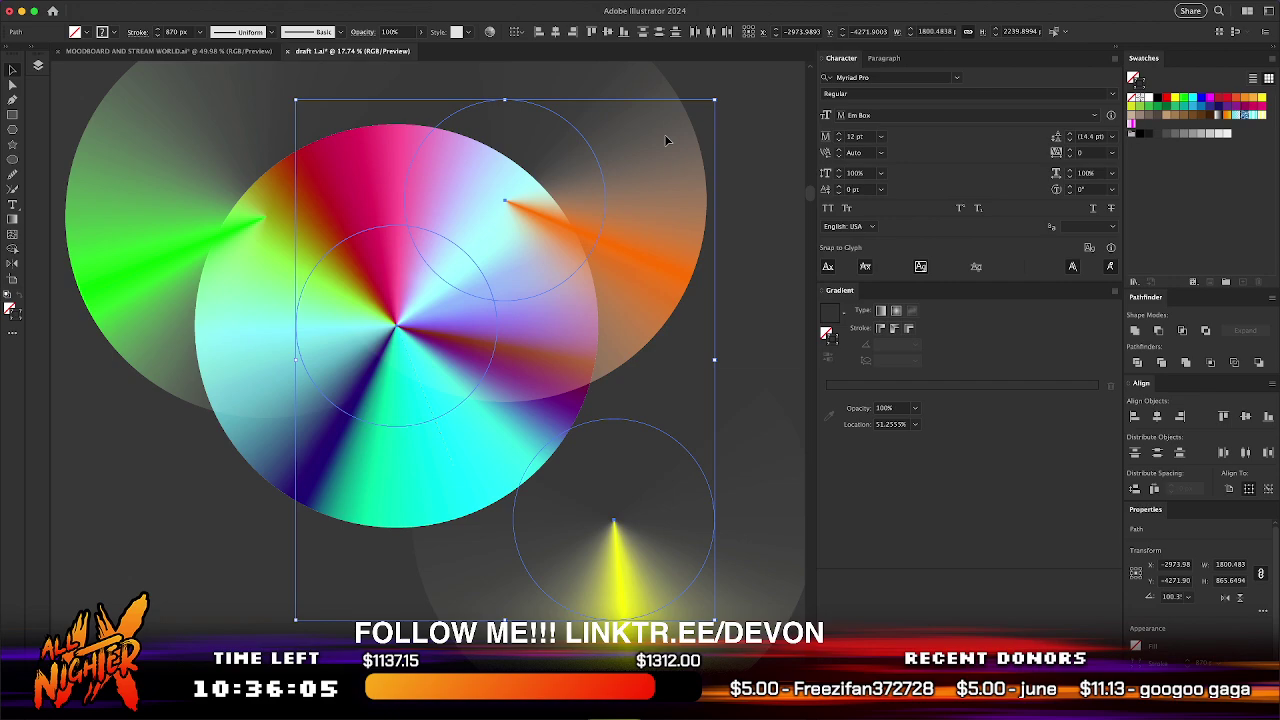
{"action": "left_click", "coordinate": [236, 548]}
{"action": "left_click_drag", "start_coordinate": [166, 644], "coordinate": [568, 170]}
{"action": "key", "text": "super+F2"}
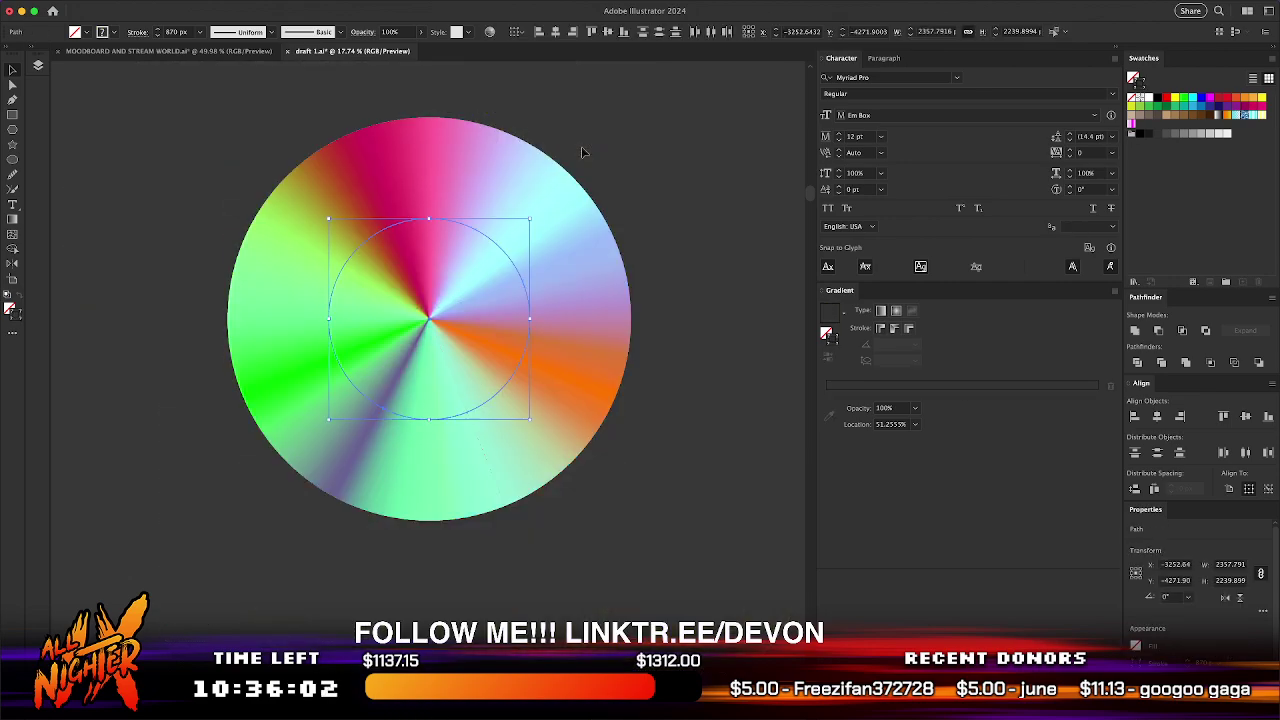
- Set the yellow layer's blending mode to Hard Light and rotate it clockwise so its band points left
{"action": "left_click", "coordinate": [679, 445]}
{"action": "left_click", "coordinate": [410, 410]}
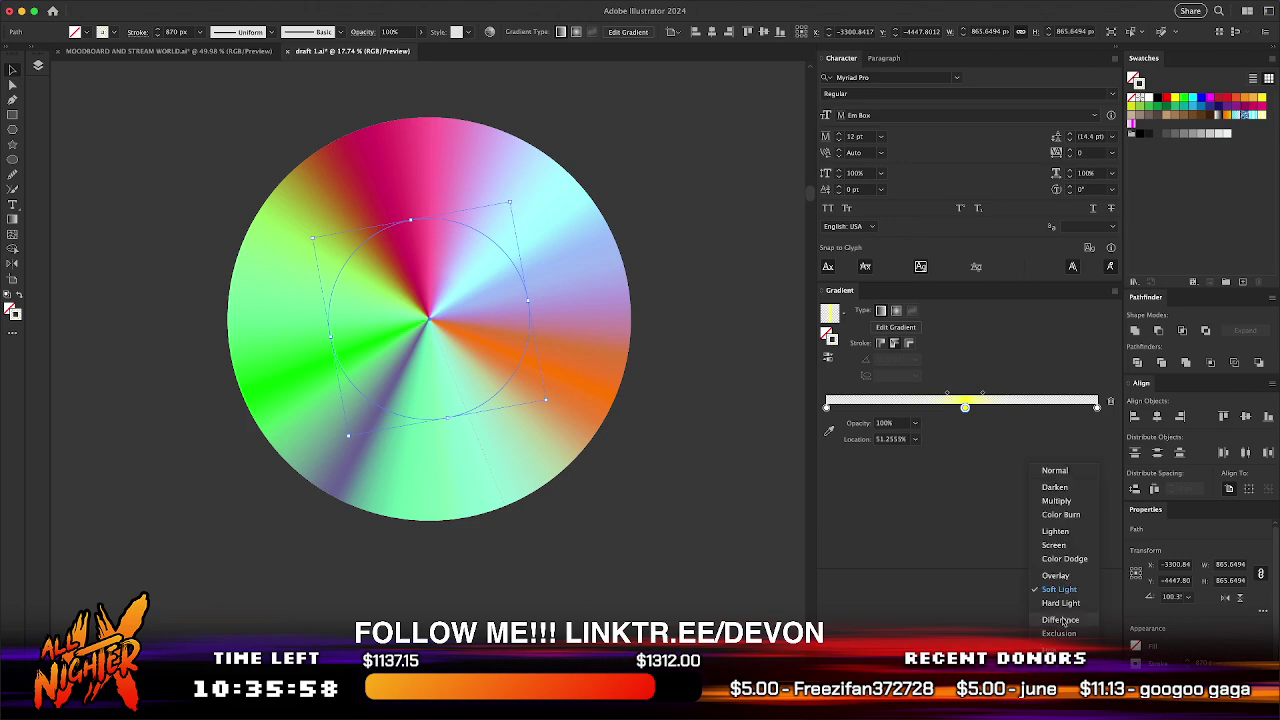
{"action": "left_click", "coordinate": [1063, 610]}
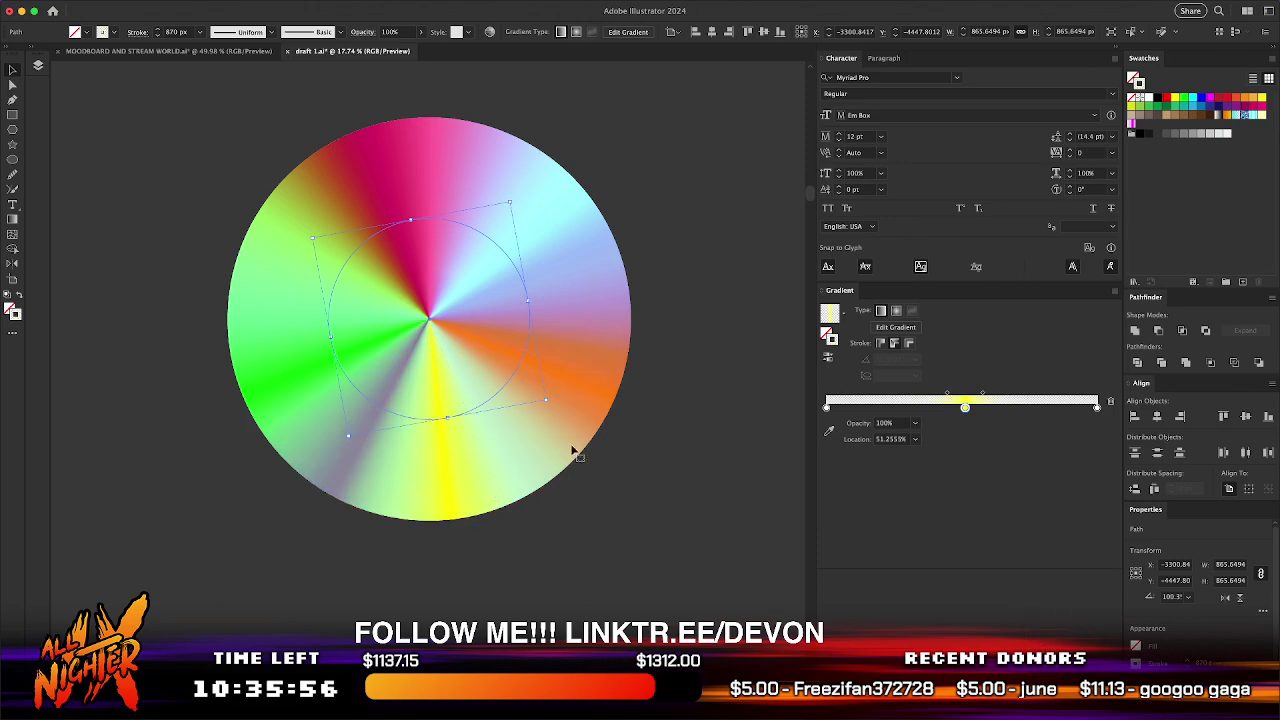
{"action": "left_click_drag", "start_coordinate": [551, 400], "coordinate": [232, 561]}
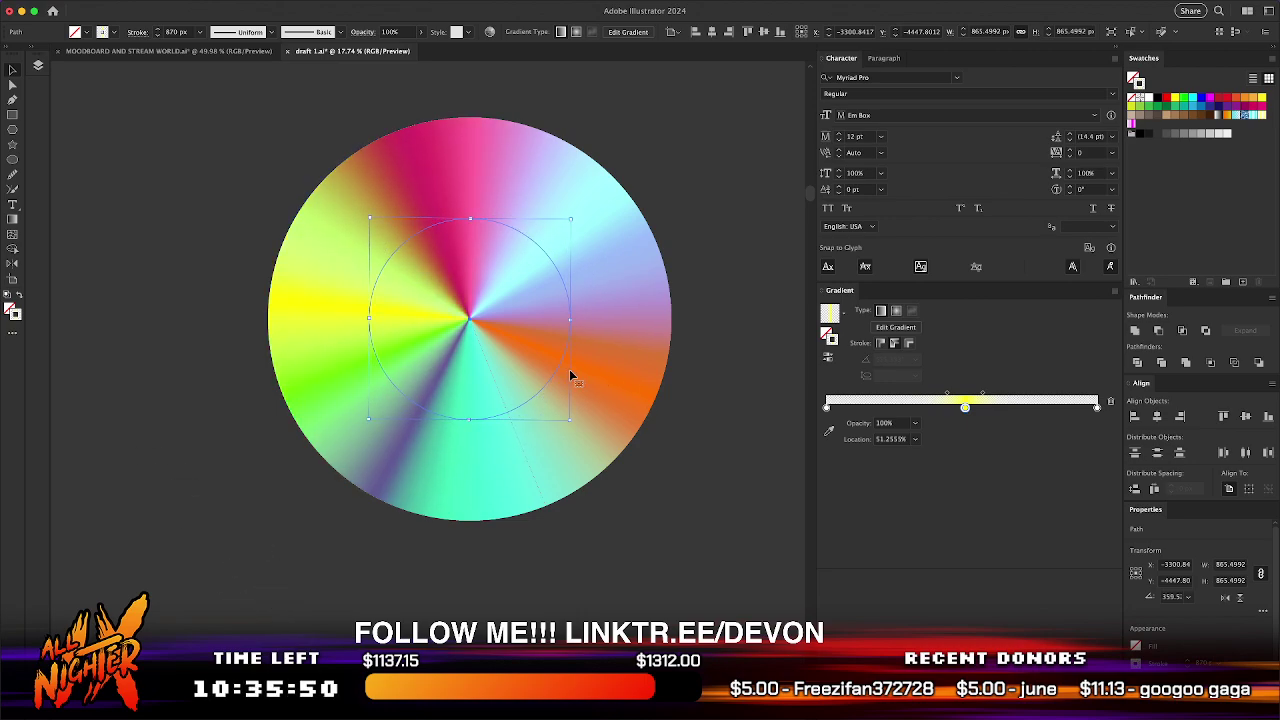
- Shift the yellow gradient layer off the disc towards the left and slightly downwards
{"action": "key", "text": "shift+Left"}
{"action": "key", "text": "shift+Left"}
{"action": "key", "text": "shift+Left"}
{"action": "key", "text": "shift+Left"}
{"action": "key", "text": "shift+Left"}
{"action": "key", "text": "shift+Left"}
{"action": "key", "text": "shift+Left"}
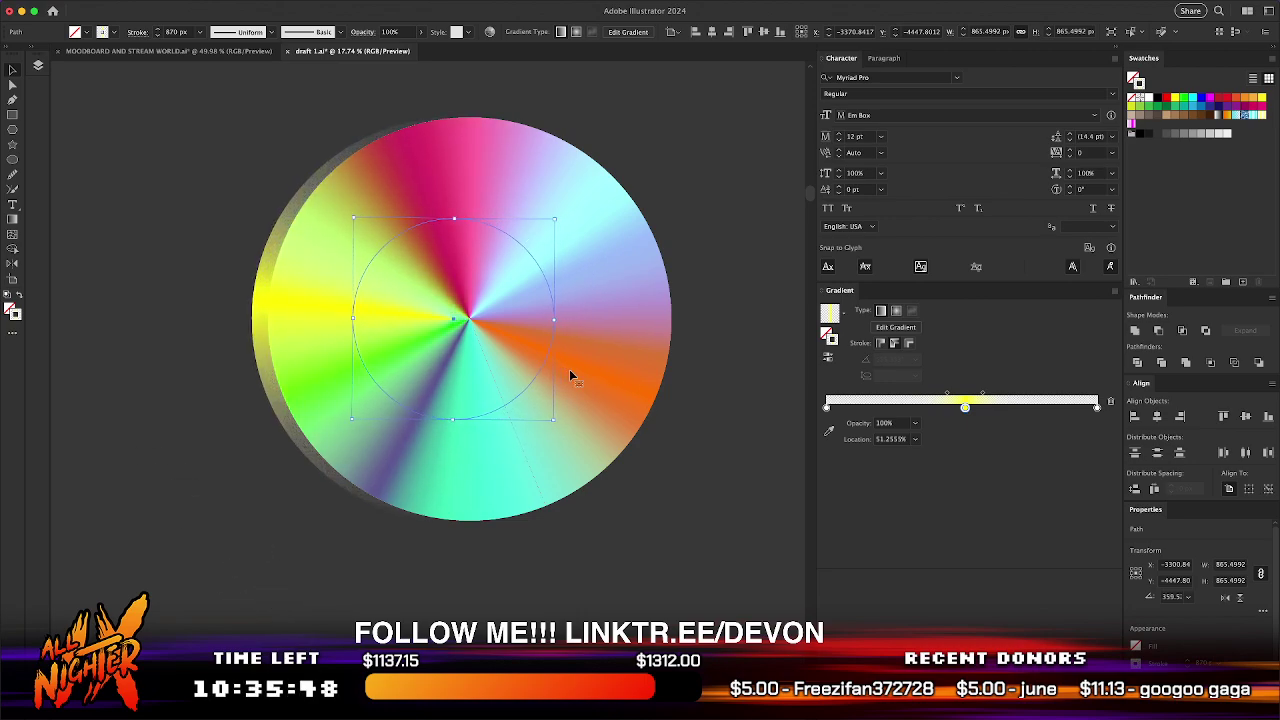
{"action": "left_click_drag", "start_coordinate": [463, 318], "coordinate": [409, 319]}
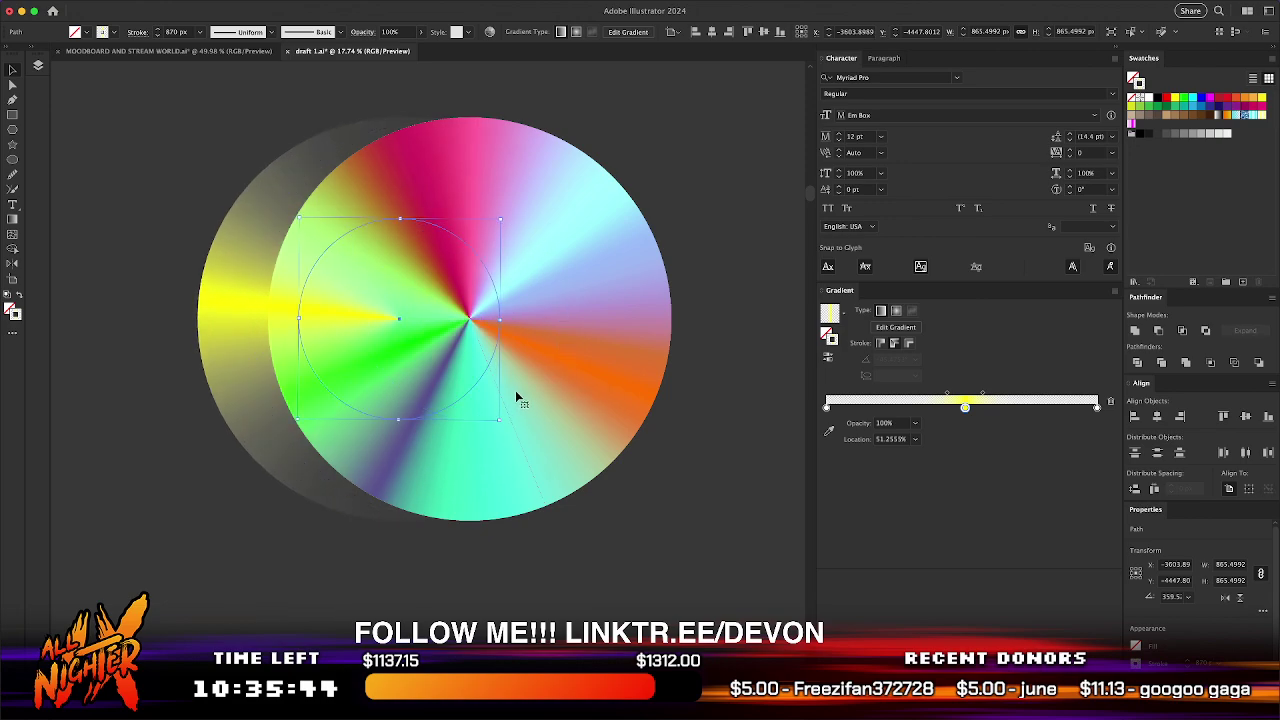
{"action": "left_click_drag", "start_coordinate": [527, 362], "coordinate": [388, 389]}
- Pull the green layer down, rotate the orange layer's band to the upper left, and realign all layers on one centre
{"action": "left_click", "coordinate": [541, 388]}
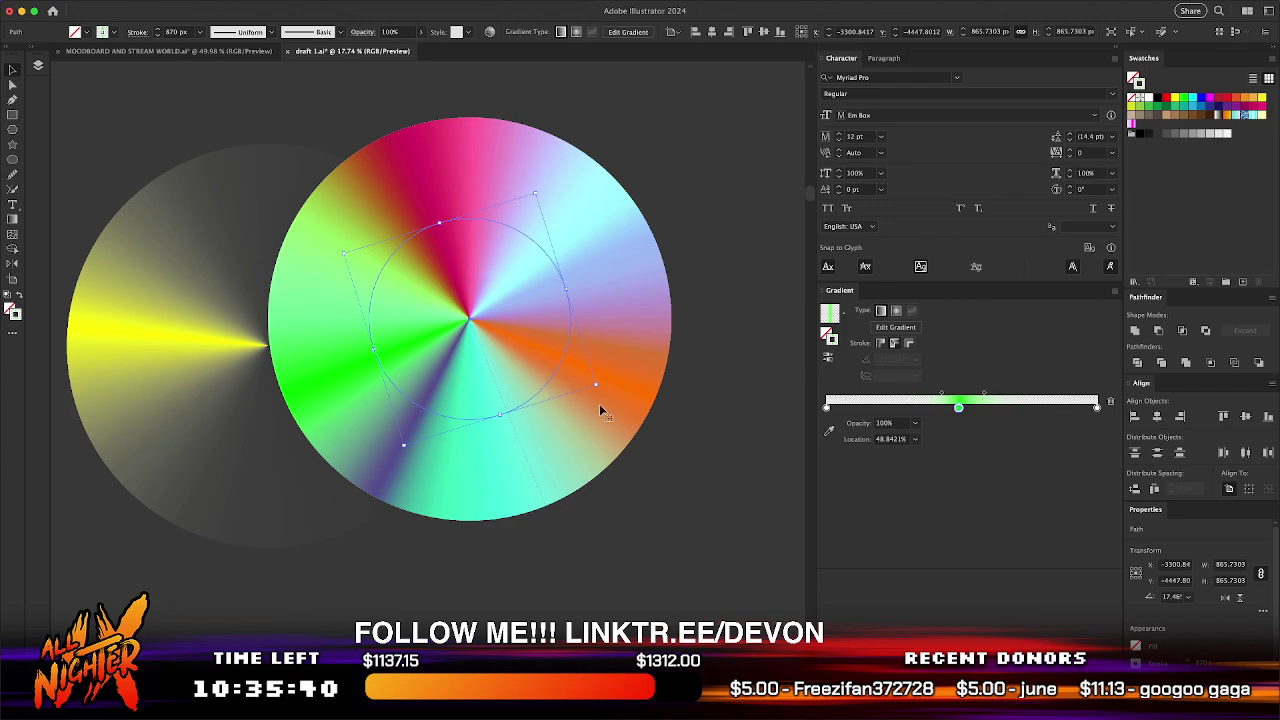
{"action": "left_click_drag", "start_coordinate": [556, 401], "coordinate": [565, 520]}
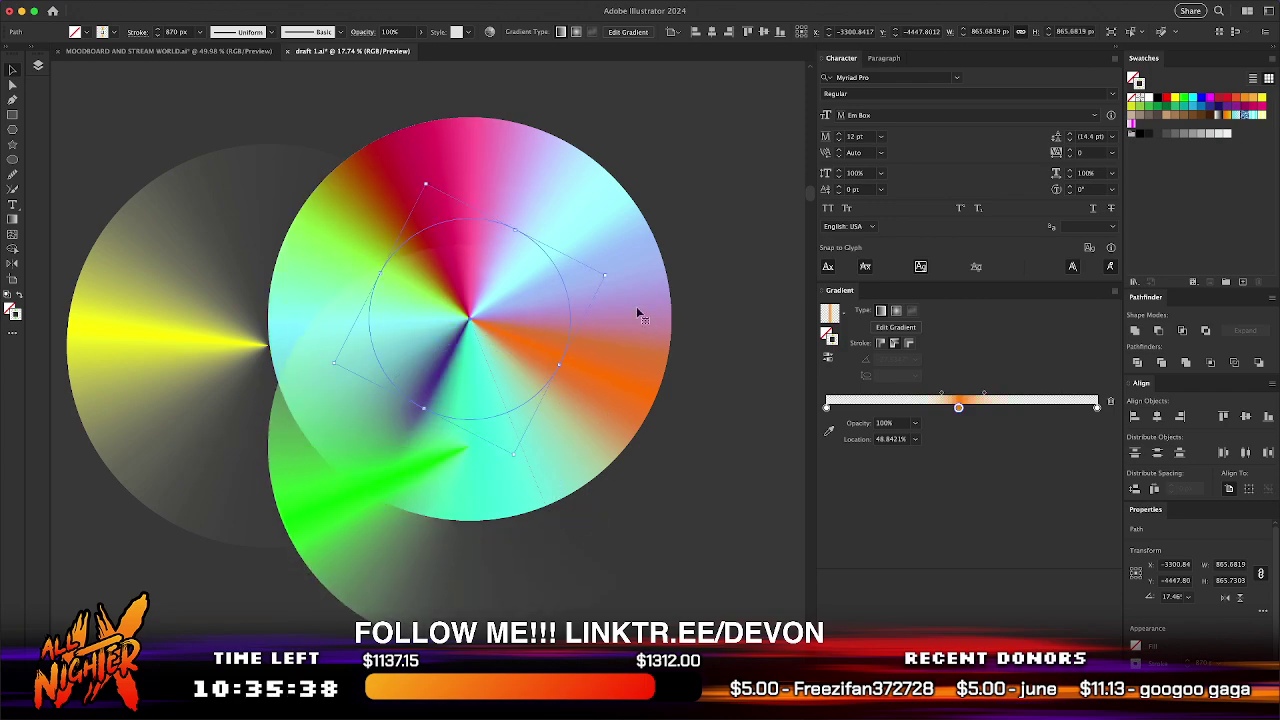
{"action": "left_click_drag", "start_coordinate": [609, 273], "coordinate": [298, 334]}
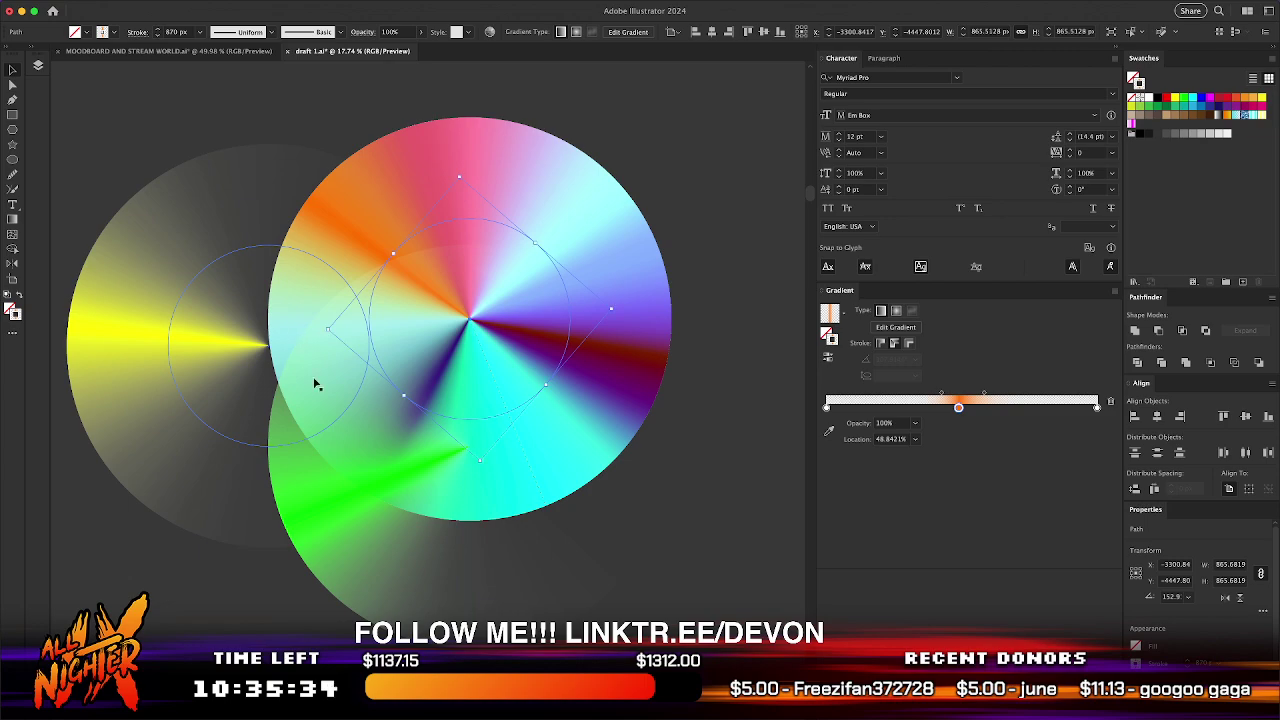
{"action": "left_click_drag", "start_coordinate": [646, 603], "coordinate": [282, 212]}
{"action": "key", "text": "F2"}
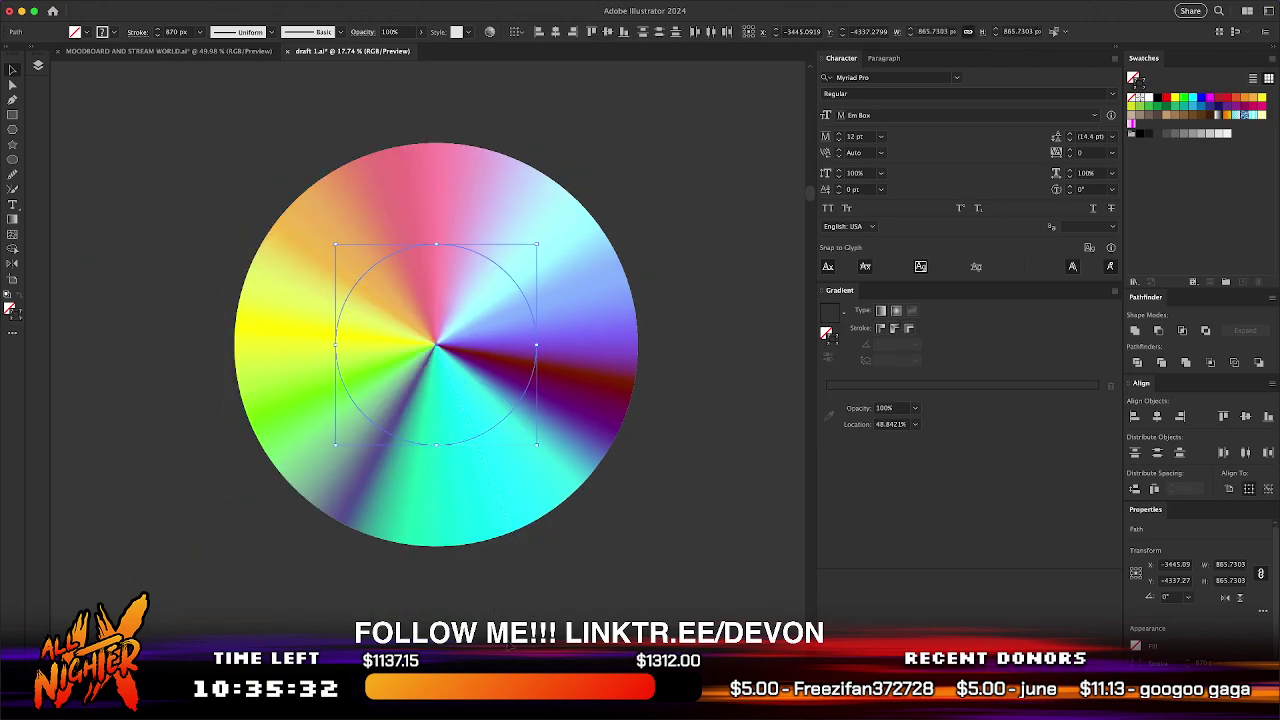
- Rotate the yellow layer so its band points to the right and slightly down, and pull it off the disc's right side
{"action": "left_click", "coordinate": [282, 211]}
{"action": "left_click", "coordinate": [344, 367]}
{"action": "left_click_drag", "start_coordinate": [543, 463], "coordinate": [396, 281]}
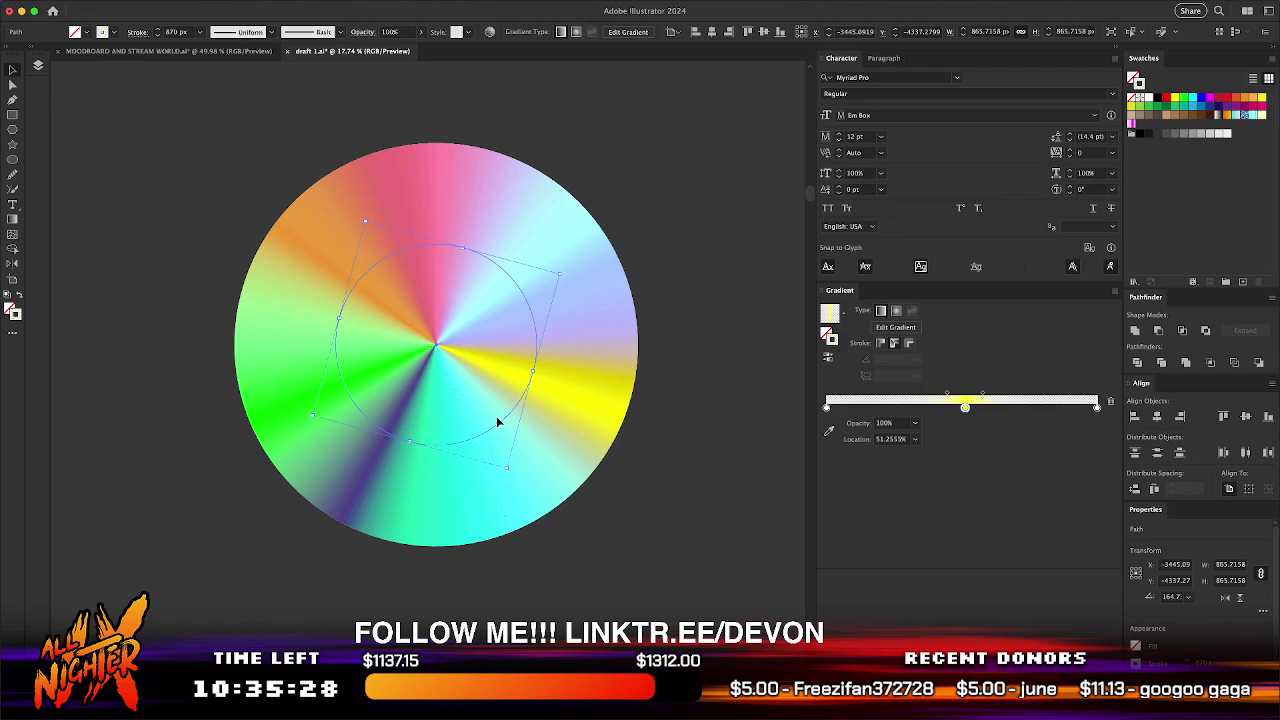
{"action": "left_click_drag", "start_coordinate": [497, 419], "coordinate": [581, 431]}
- Rotate the green layer so its band points to the lower right and align all the layers on the disc's centre
{"action": "left_click_drag", "start_coordinate": [336, 415], "coordinate": [405, 438]}
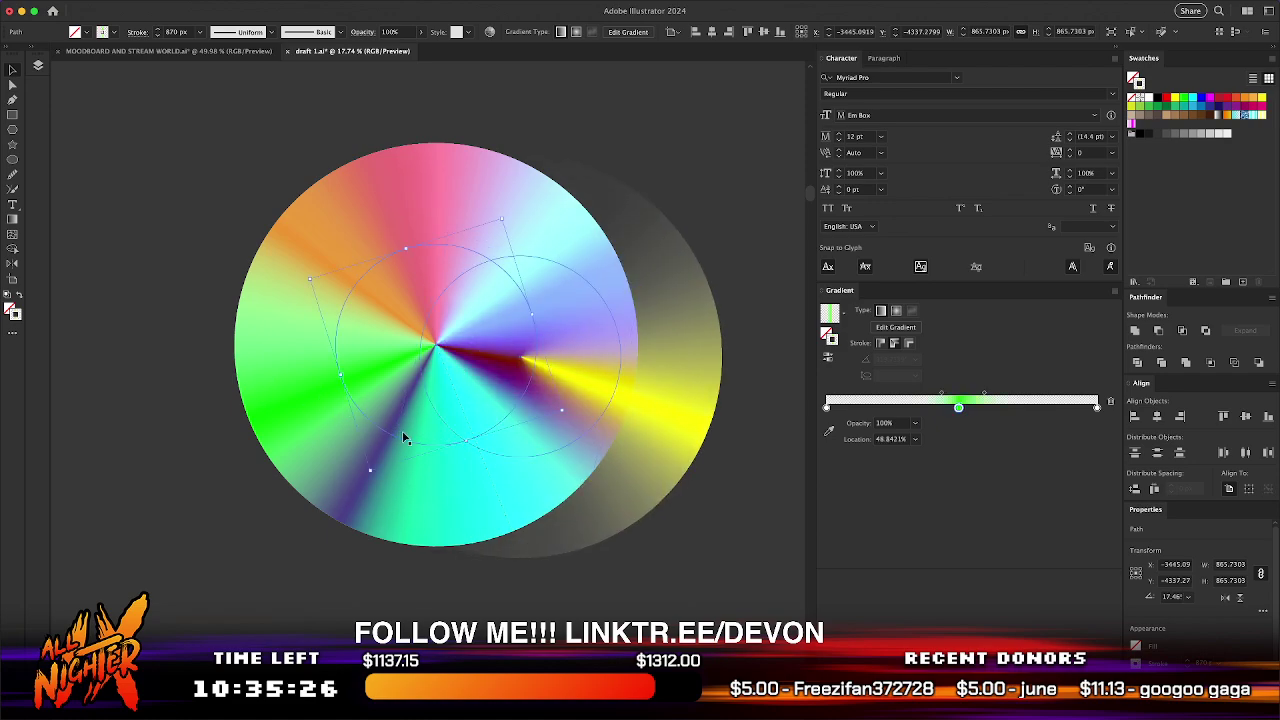
{"action": "left_click_drag", "start_coordinate": [364, 477], "coordinate": [606, 417]}
{"action": "left_click_drag", "start_coordinate": [746, 585], "coordinate": [369, 221]}
{"action": "key", "text": "F2"}
{"action": "key", "text": "F3"}
{"action": "left_click", "coordinate": [606, 563]}
{"action": "scroll", "coordinate": [606, 563], "scroll_direction": "down", "scroll_amount": 2}
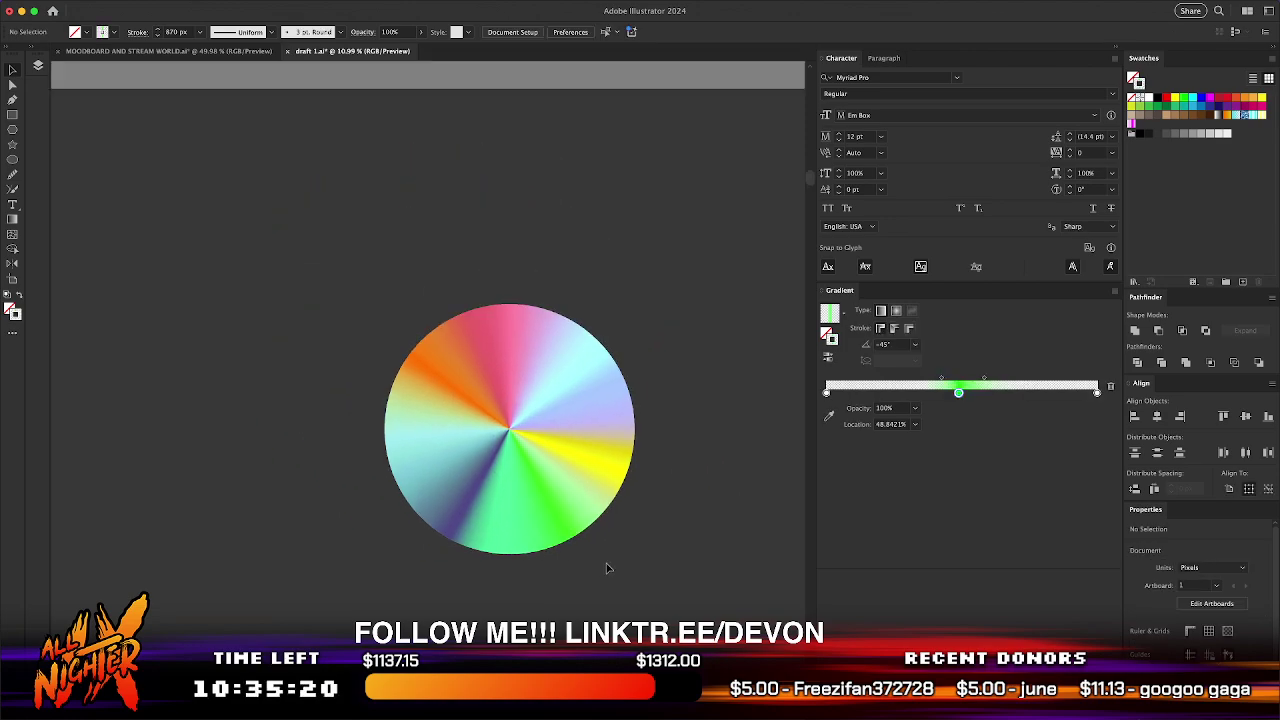
- Move the finished rainbow disc image next to the newly layered disc and compare the two
{"action": "scroll", "coordinate": [606, 563], "scroll_direction": "down", "scroll_amount": 4}
{"action": "scroll", "coordinate": [606, 563], "scroll_direction": "down", "scroll_amount": 5}
{"action": "scroll", "coordinate": [606, 563], "scroll_direction": "right", "scroll_amount": 5}
{"action": "scroll", "coordinate": [526, 414], "scroll_direction": "down", "scroll_amount": 3}
{"action": "scroll", "coordinate": [526, 414], "scroll_direction": "right", "scroll_amount": 3}
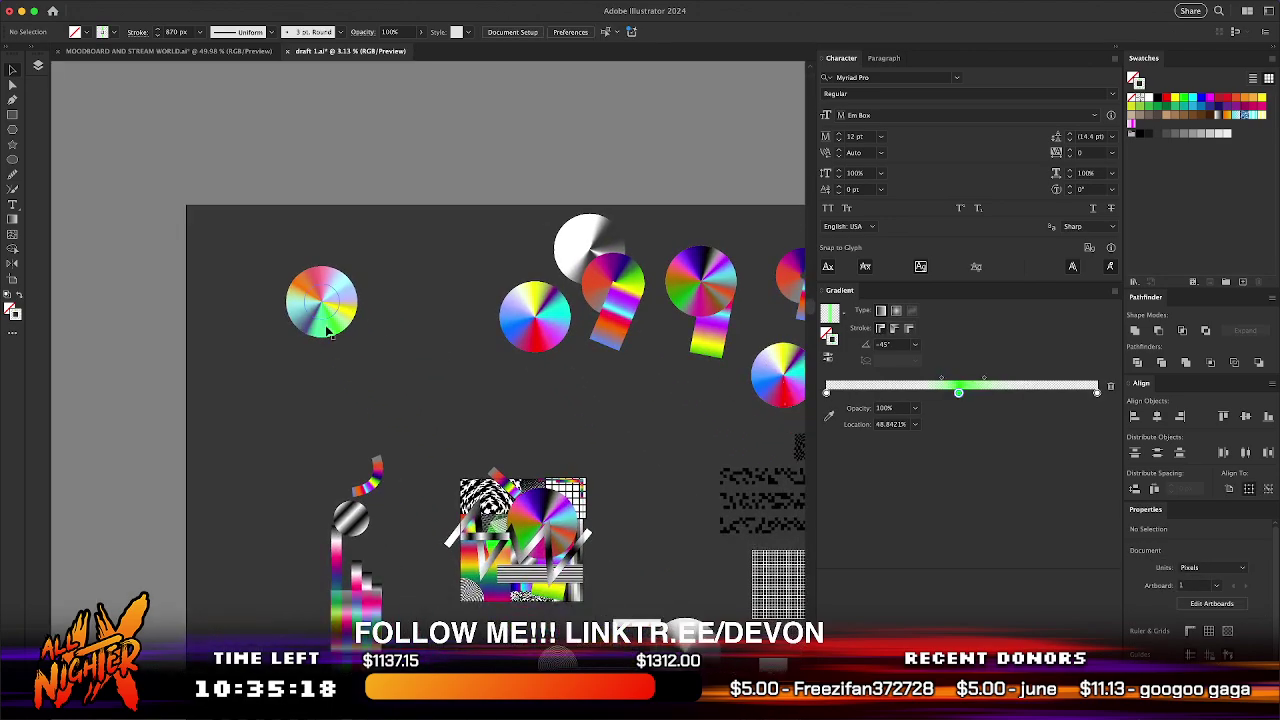
{"action": "left_click_drag", "start_coordinate": [545, 341], "coordinate": [420, 327]}
{"action": "scroll", "coordinate": [420, 327], "scroll_direction": "up", "scroll_amount": 5}
{"action": "scroll", "coordinate": [420, 327], "scroll_direction": "left", "scroll_amount": 3}
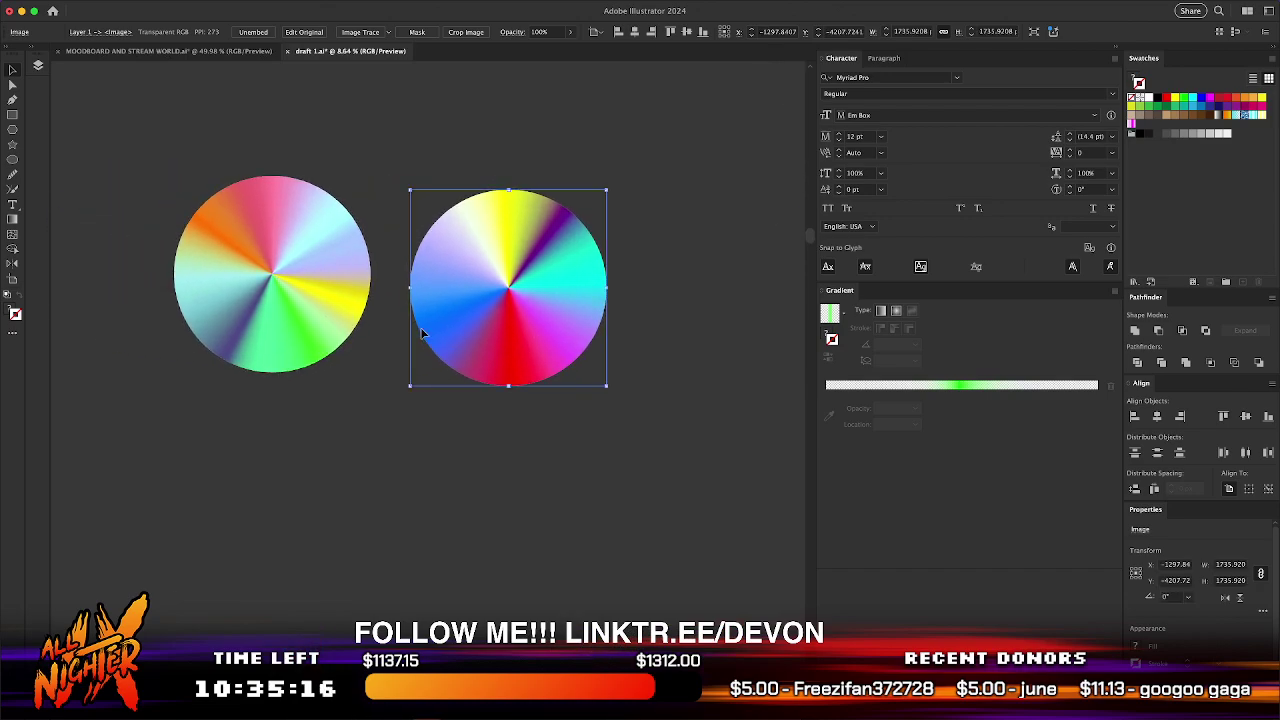
{"action": "scroll", "coordinate": [420, 327], "scroll_direction": "up", "scroll_amount": 2}
{"action": "scroll", "coordinate": [421, 325], "scroll_direction": "up", "scroll_amount": 1}
{"action": "scroll", "coordinate": [421, 325], "scroll_direction": "left", "scroll_amount": 1}
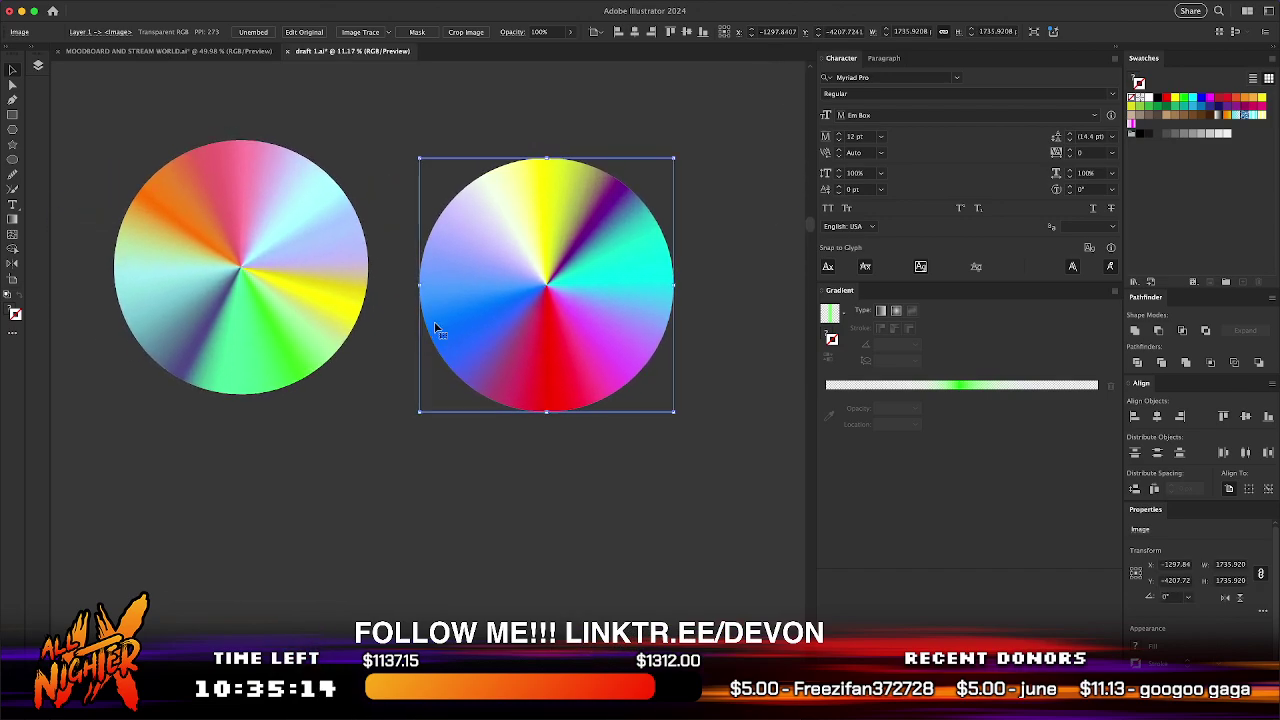
{"action": "scroll", "coordinate": [435, 327], "scroll_direction": "up", "scroll_amount": 1}
{"action": "scroll", "coordinate": [435, 327], "scroll_direction": "right", "scroll_amount": 2}
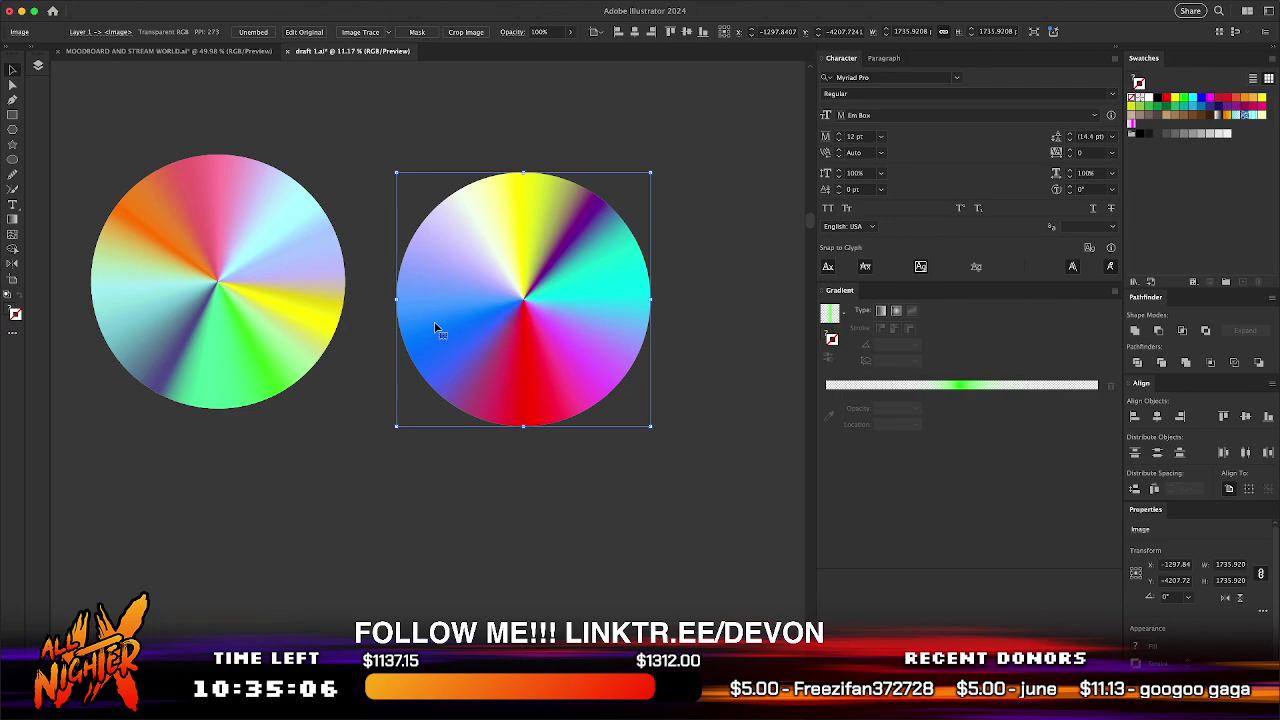
- Pull the yellow gradient layer out of the left disc and place it below the two discs
{"action": "left_click", "coordinate": [594, 545]}
{"action": "left_click_drag", "start_coordinate": [236, 345], "coordinate": [420, 585]}
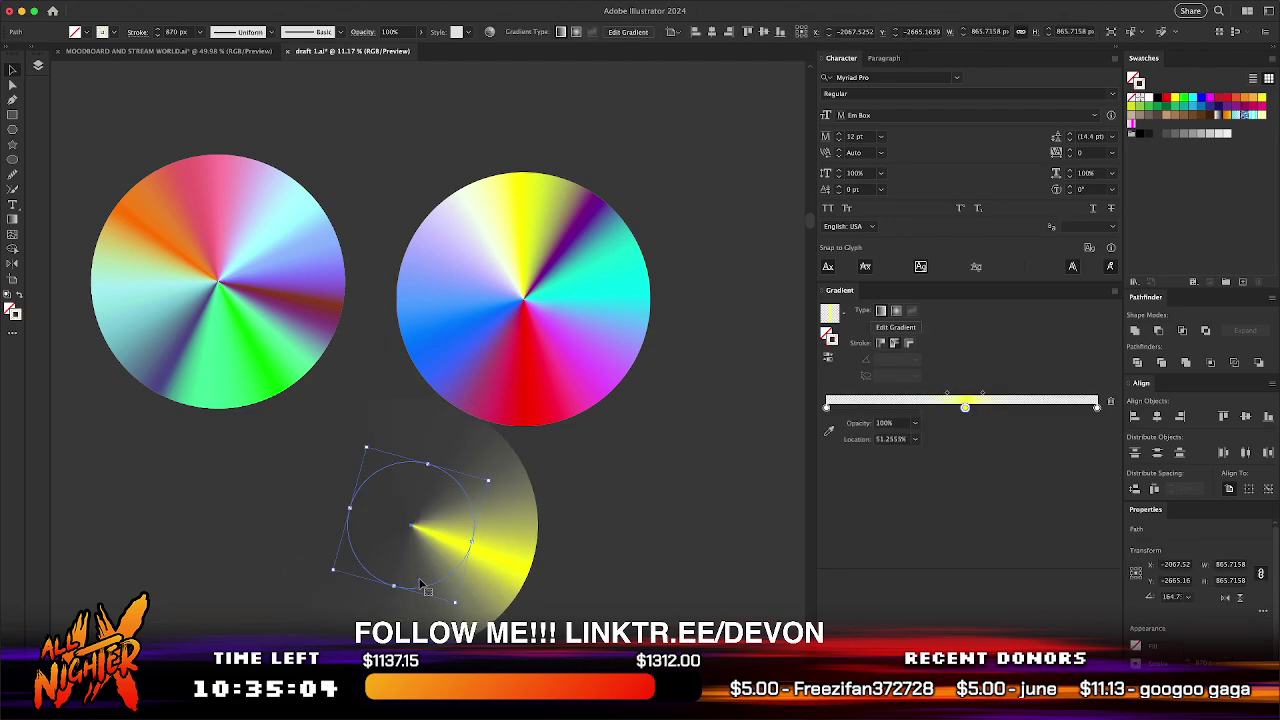
{"action": "scroll", "coordinate": [191, 300], "scroll_direction": "left", "scroll_amount": 5}
- Move the rainbow disc image away from the layered disc, into the empty area above the cover draft
{"action": "left_click", "coordinate": [638, 290]}
{"action": "key", "text": "super+y"}
{"action": "key", "text": "super+y"}
{"action": "scroll", "coordinate": [537, 257], "scroll_direction": "down", "scroll_amount": 5}
{"action": "scroll", "coordinate": [500, 276], "scroll_direction": "right", "scroll_amount": 5}
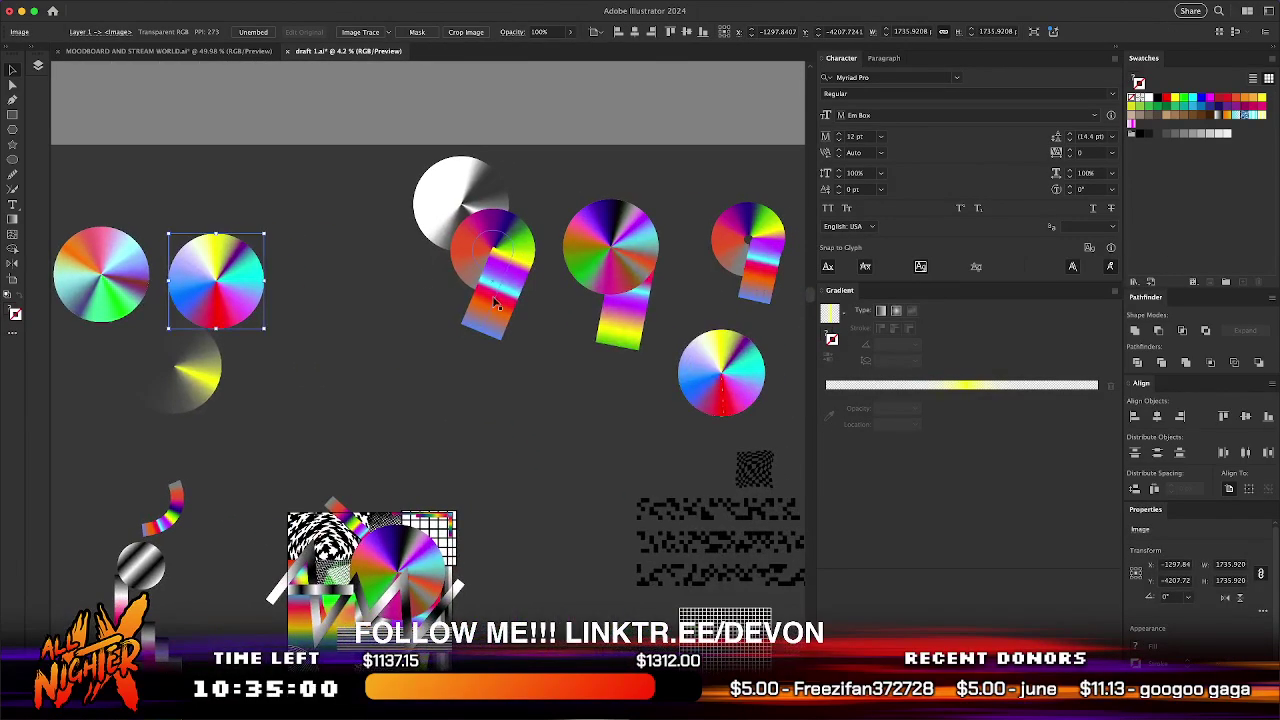
{"action": "left_click_drag", "start_coordinate": [226, 268], "coordinate": [359, 320]}
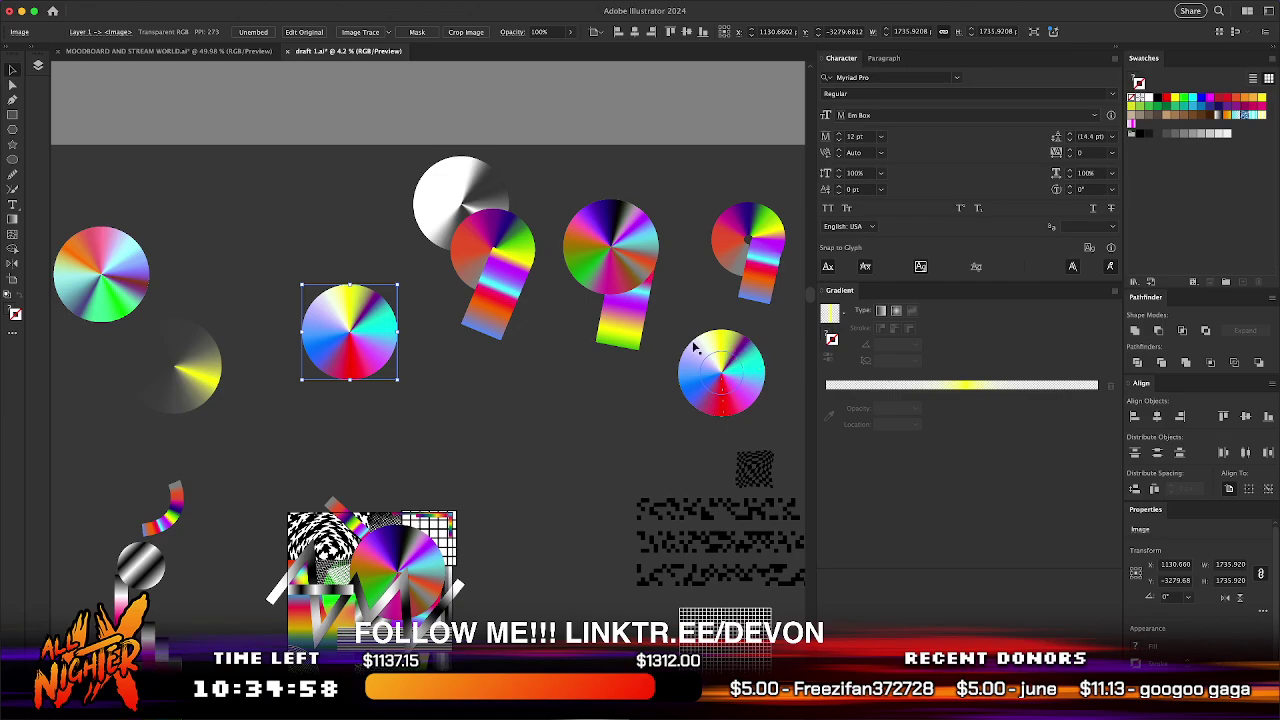
- Bring the green gradient layer over to the editable rainbow disc and place it at the disc's lower left
{"action": "left_click", "coordinate": [757, 398]}
{"action": "left_click", "coordinate": [542, 440]}
{"action": "left_click_drag", "start_coordinate": [92, 298], "coordinate": [612, 436]}
{"action": "scroll", "coordinate": [614, 432], "scroll_direction": "up", "scroll_amount": 5}
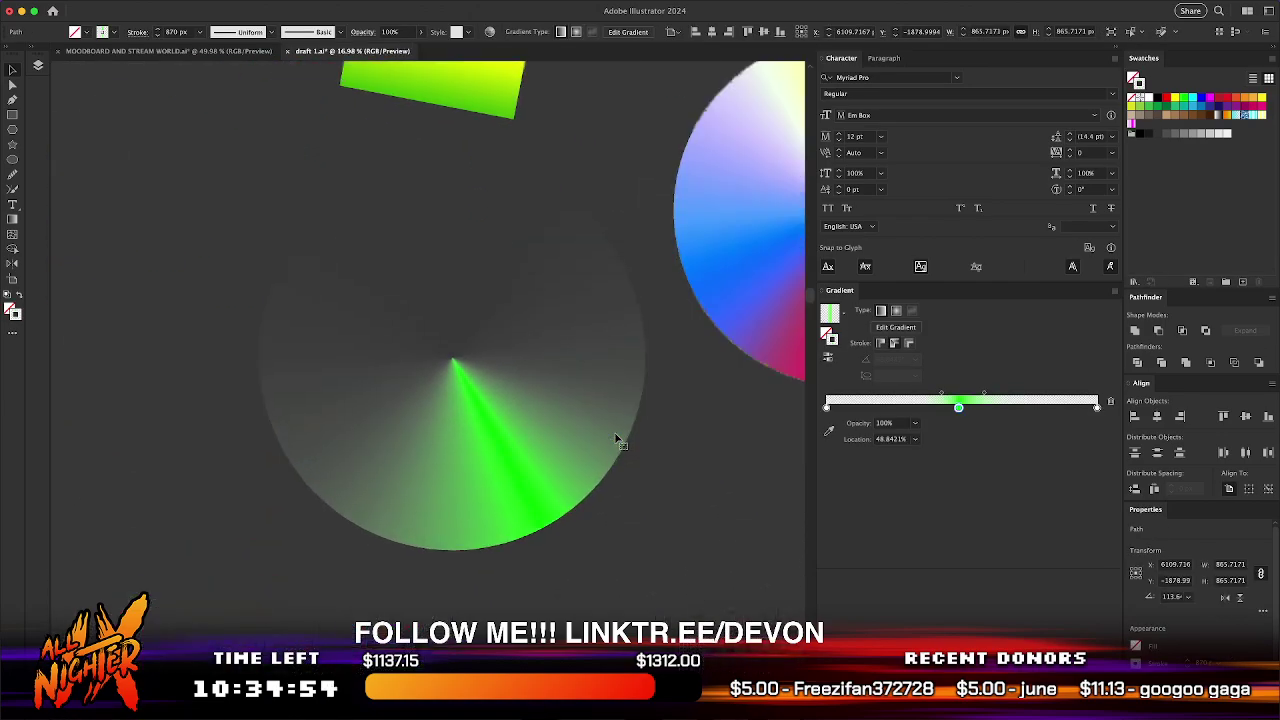
{"action": "scroll", "coordinate": [607, 440], "scroll_direction": "left", "scroll_amount": 2}
{"action": "left_click_drag", "start_coordinate": [351, 398], "coordinate": [505, 458]}
{"action": "left_click", "coordinate": [636, 242]}
{"action": "left_click", "coordinate": [448, 546]}
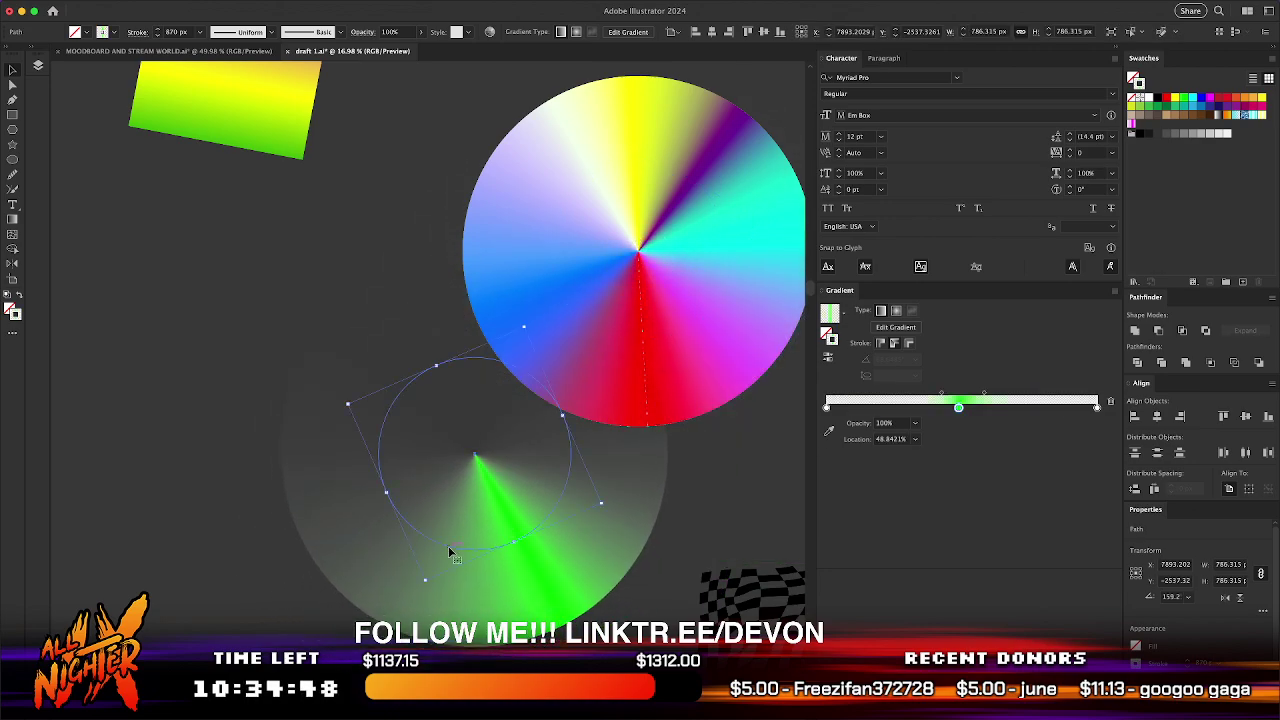
- Align the green gradient layer with the editable rainbow disc on a common centre
{"action": "scroll", "coordinate": [448, 546], "scroll_direction": "up", "scroll_amount": 3}
{"action": "key", "text": "alt+h"}
{"action": "key", "text": "alt+v"}
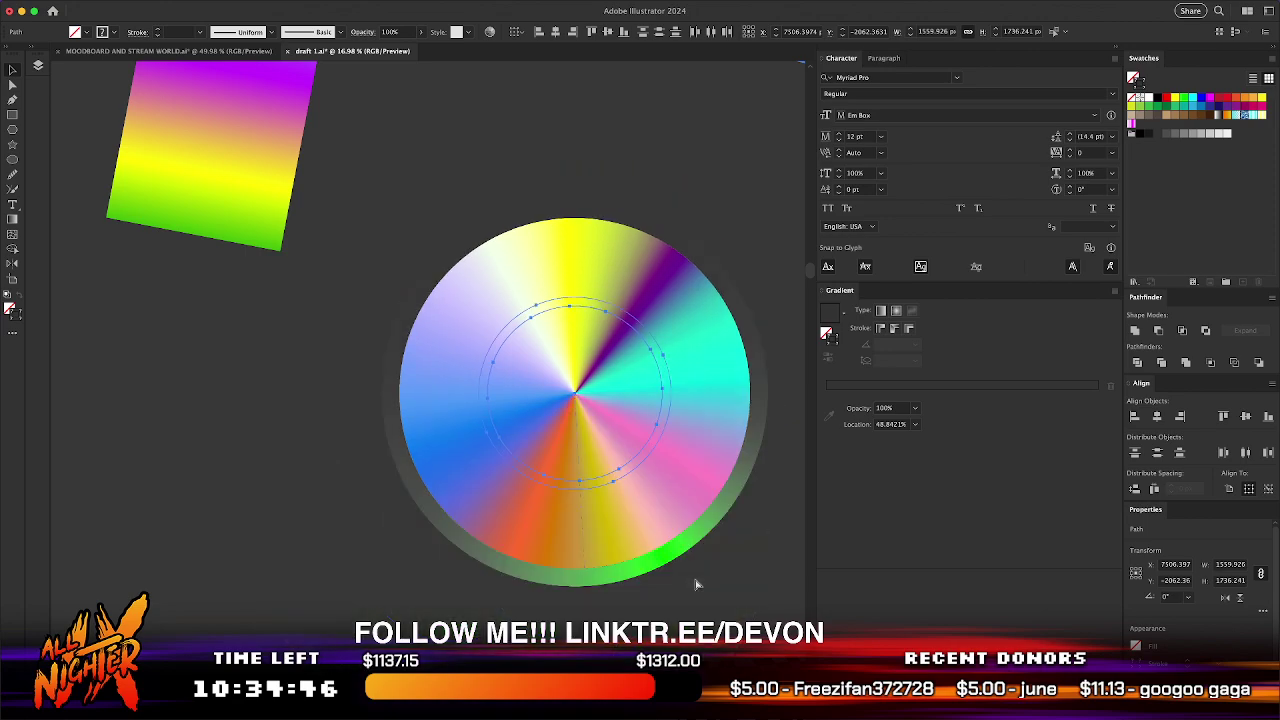
- Bring the green layer in front of the editable disc and rotate it so its band points to the upper left
{"action": "left_click", "coordinate": [604, 648]}
{"action": "left_click", "coordinate": [650, 392]}
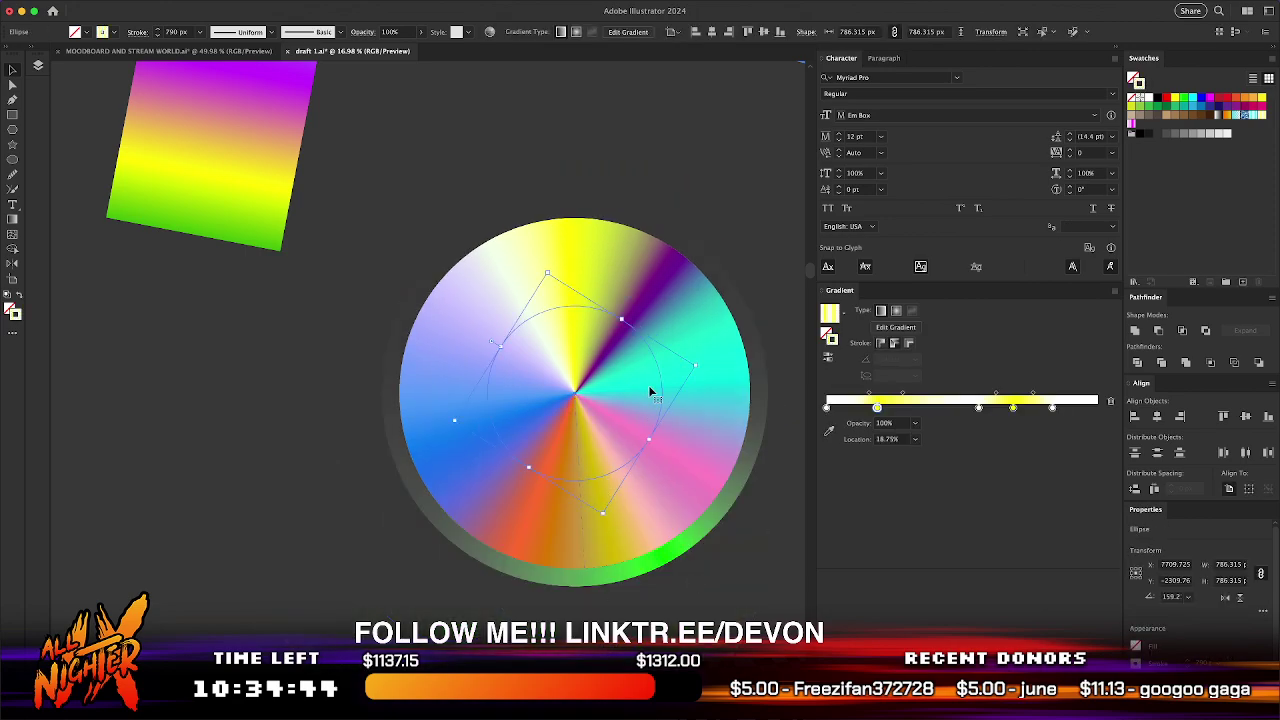
{"action": "left_click_drag", "start_coordinate": [650, 440], "coordinate": [642, 439]}
{"action": "left_click_drag", "start_coordinate": [700, 364], "coordinate": [601, 598]}
{"action": "key", "text": "super+shift+a"}
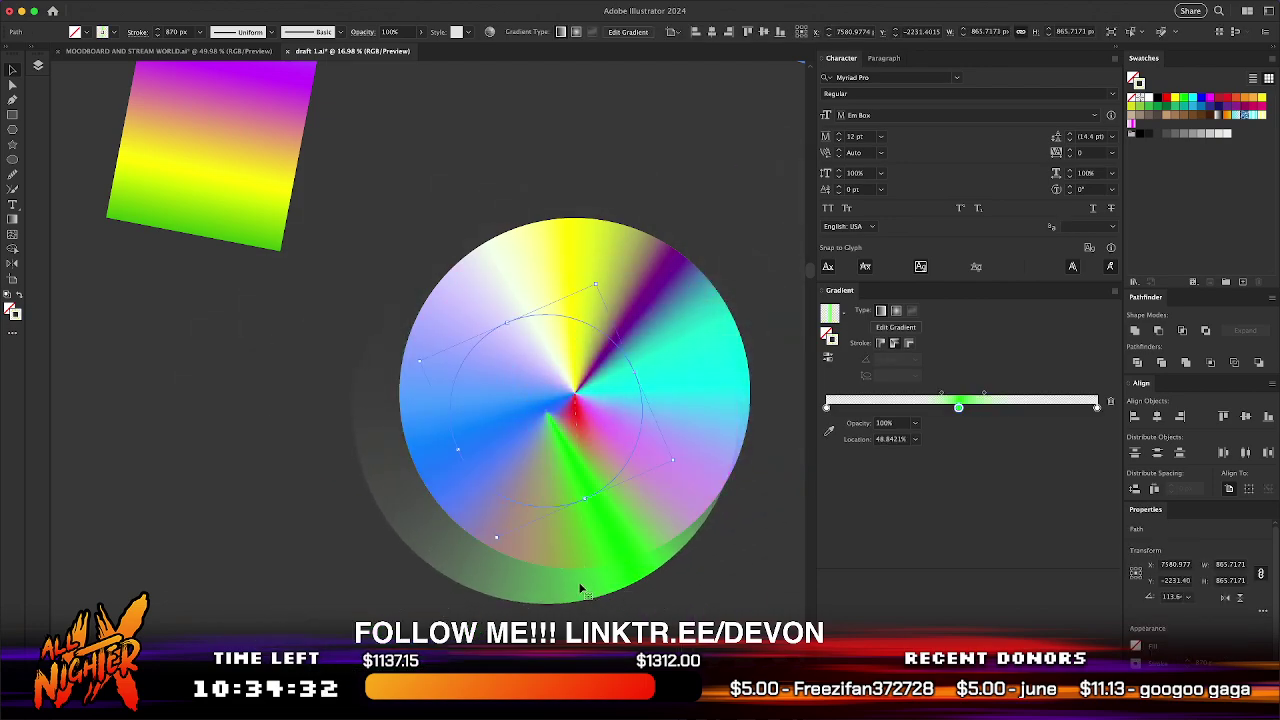
{"action": "left_click_drag", "start_coordinate": [680, 460], "coordinate": [374, 445]}
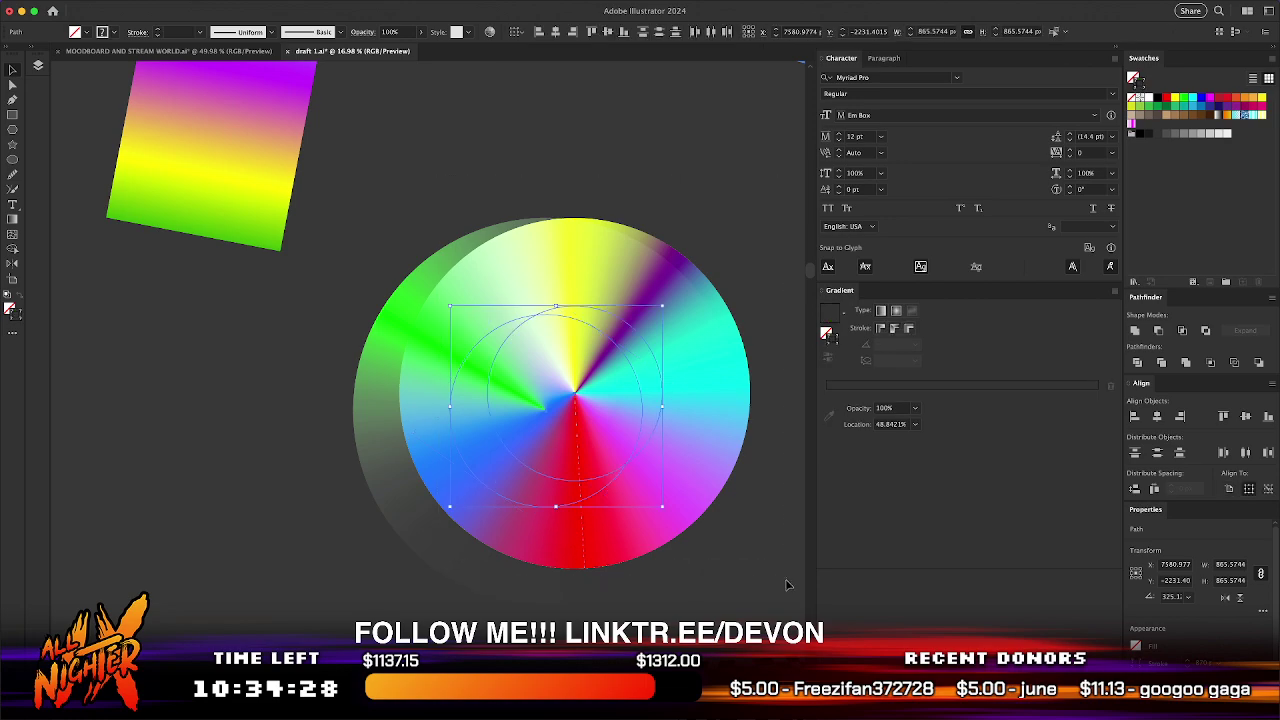
{"action": "left_click", "coordinate": [686, 590]}
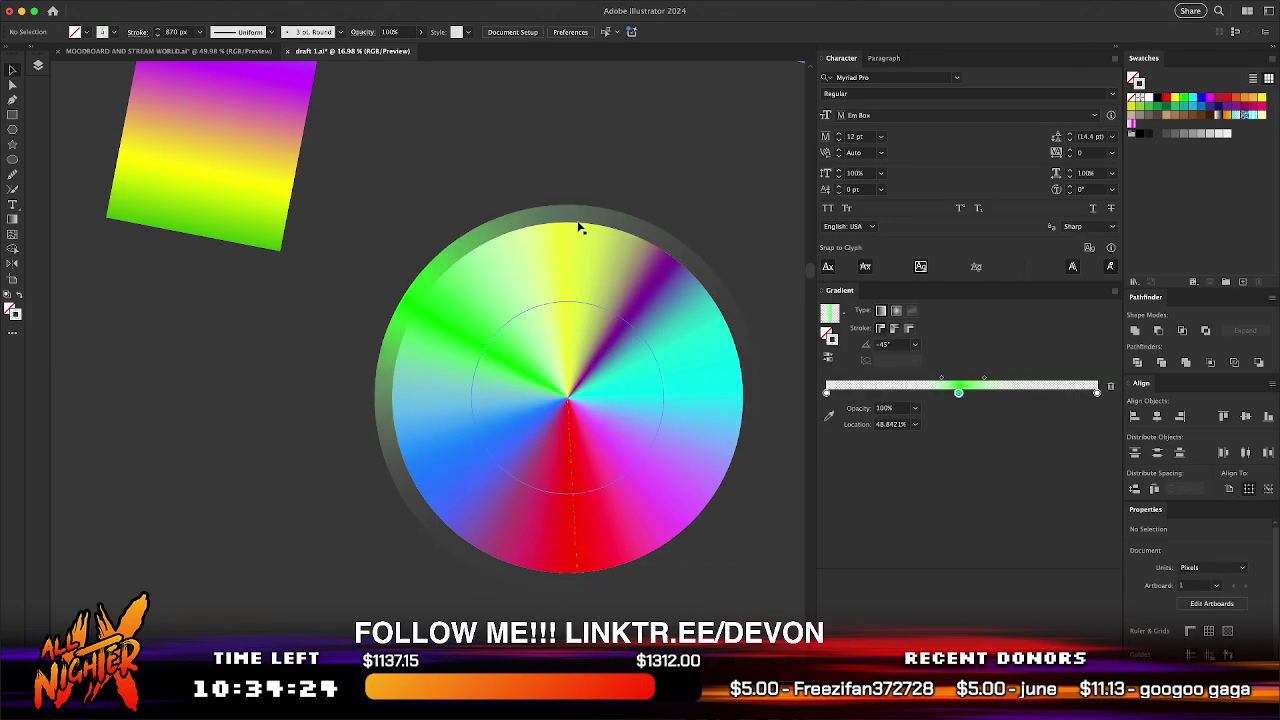
- Move the green gradient layer onto the rainbow disc image, centre it there, and inspect the blended result up close
{"action": "left_click", "coordinate": [570, 390]}
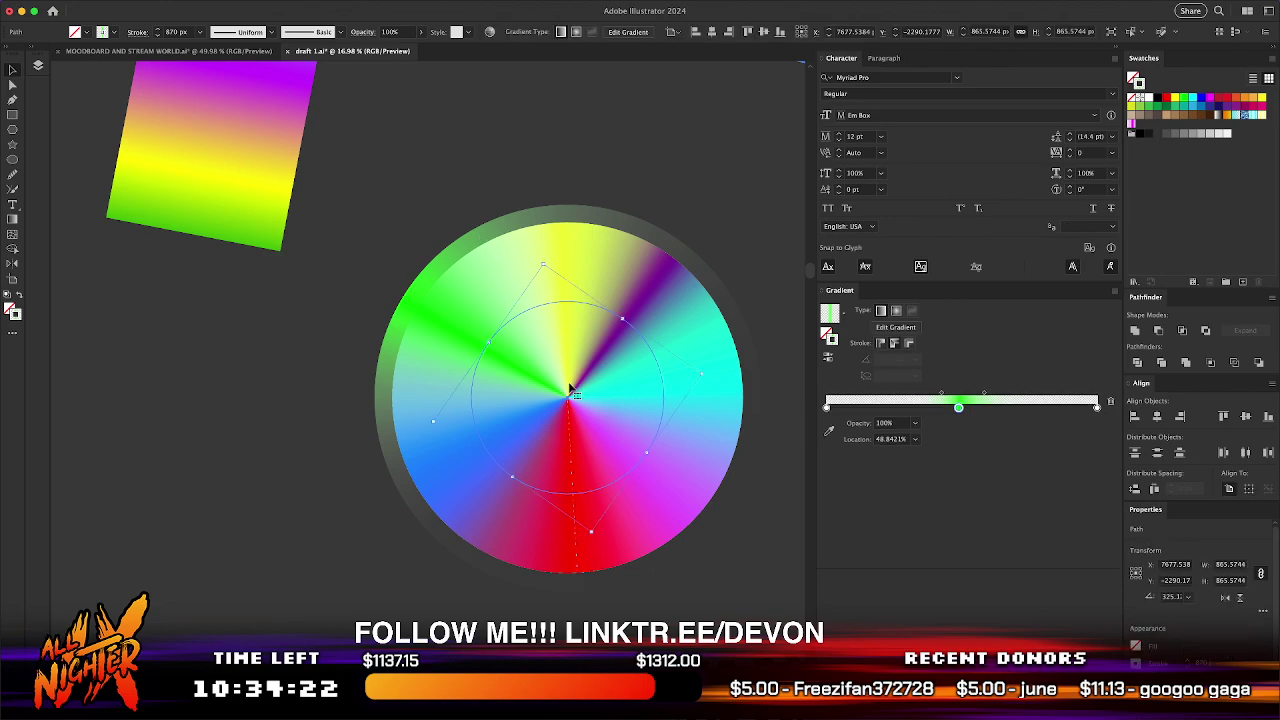
{"action": "scroll", "coordinate": [570, 390], "scroll_direction": "down", "scroll_amount": 5}
{"action": "left_click_drag", "start_coordinate": [568, 388], "coordinate": [191, 329]}
{"action": "left_click_drag", "start_coordinate": [235, 385], "coordinate": [182, 307]}
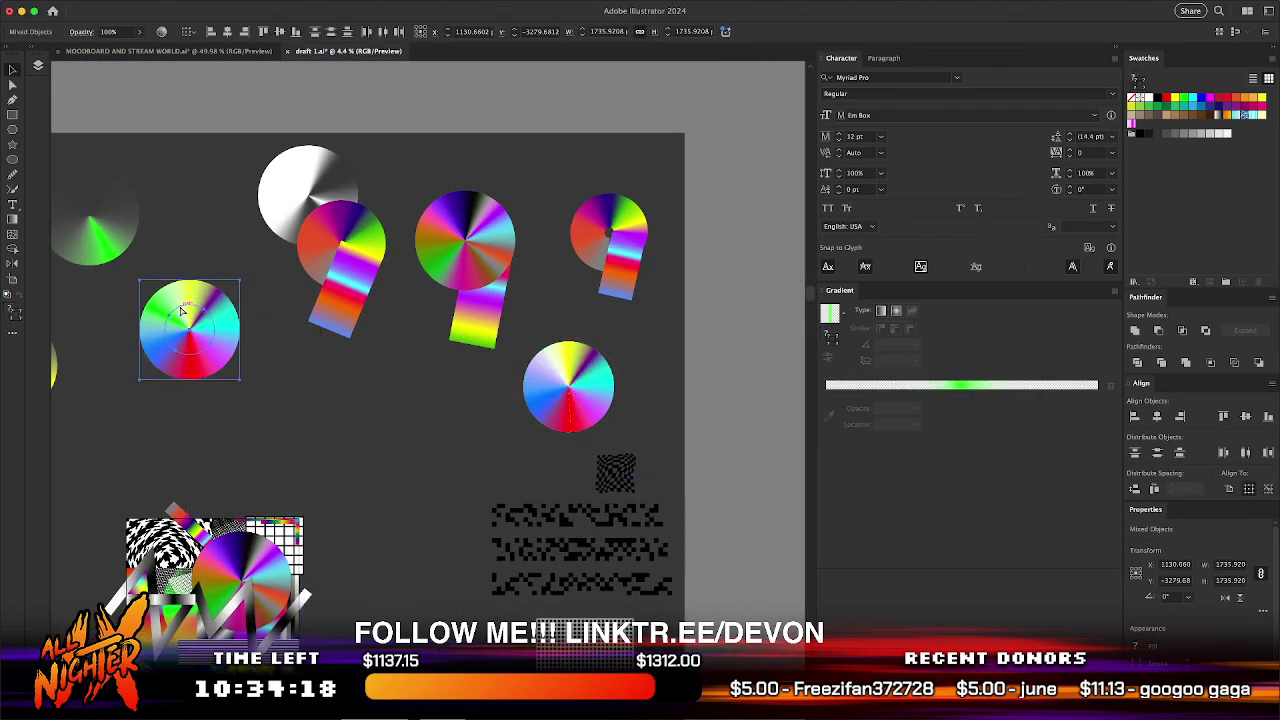
{"action": "left_click", "coordinate": [236, 427]}
{"action": "scroll", "coordinate": [236, 426], "scroll_direction": "up", "scroll_amount": 2}
{"action": "scroll", "coordinate": [236, 426], "scroll_direction": "left", "scroll_amount": 2}
{"action": "scroll", "coordinate": [234, 421], "scroll_direction": "up", "scroll_amount": 5}
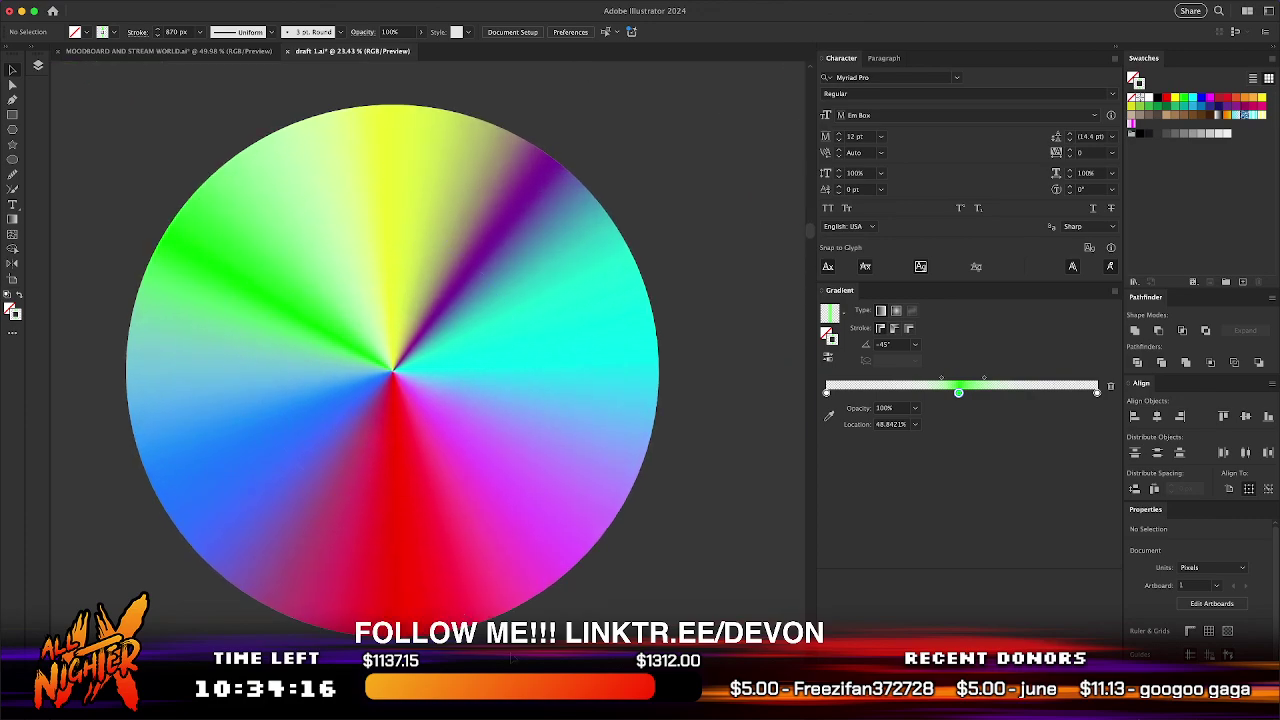
{"action": "scroll", "coordinate": [519, 661], "scroll_direction": "down", "scroll_amount": 3}
{"action": "scroll", "coordinate": [519, 661], "scroll_direction": "up", "scroll_amount": 3}
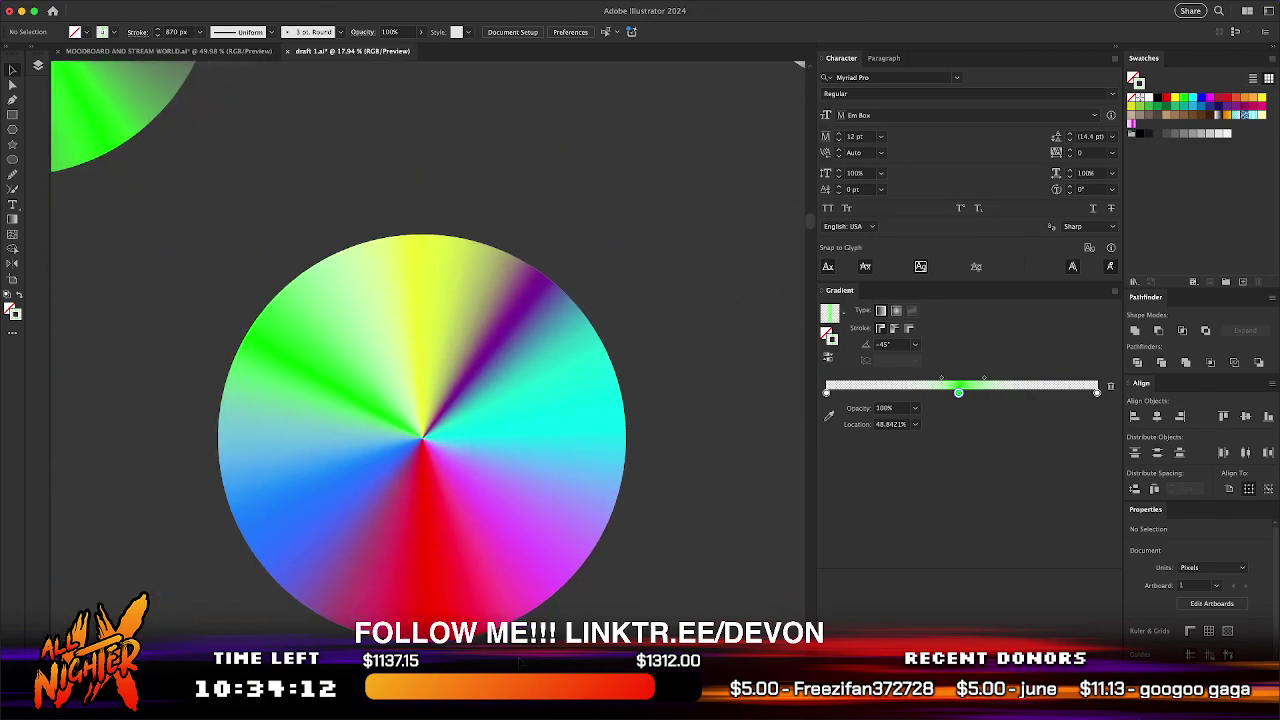
{"action": "scroll", "coordinate": [519, 661], "scroll_direction": "down", "scroll_amount": 3}
{"action": "scroll", "coordinate": [519, 661], "scroll_direction": "right", "scroll_amount": 5}
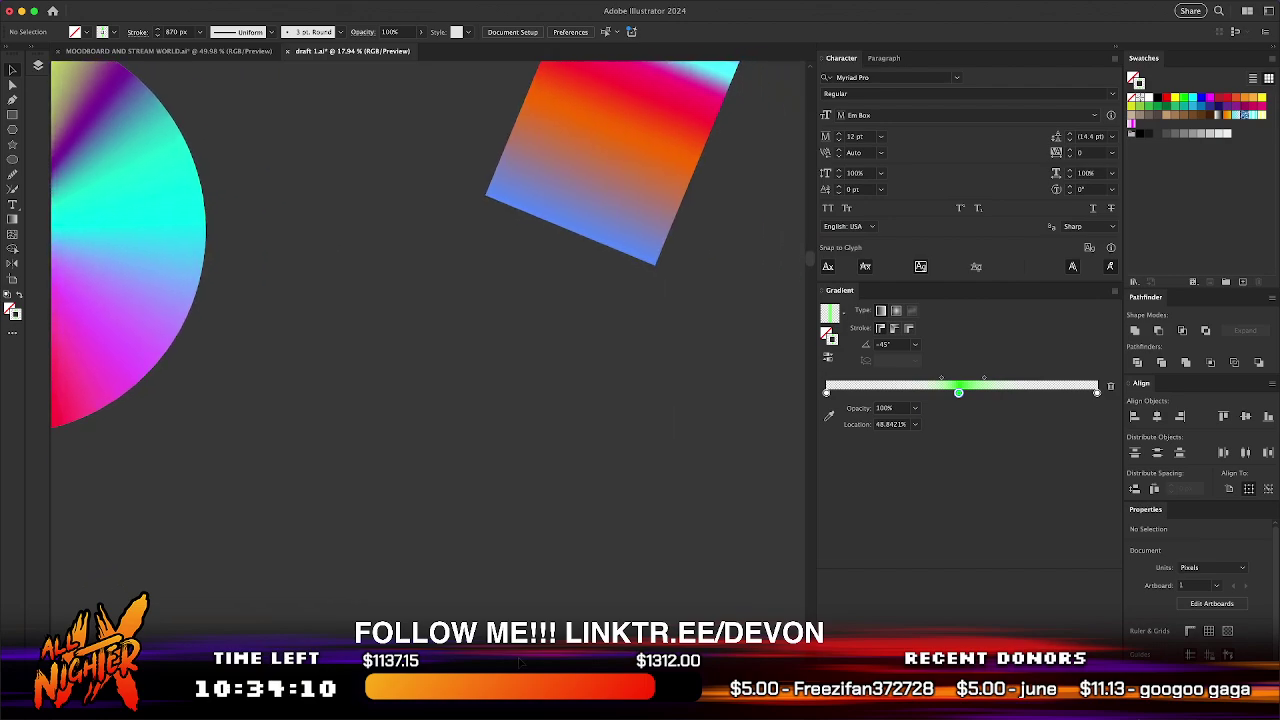
{"action": "key", "text": "l"}
{"action": "scroll", "coordinate": [519, 657], "scroll_direction": "down", "scroll_amount": 10}
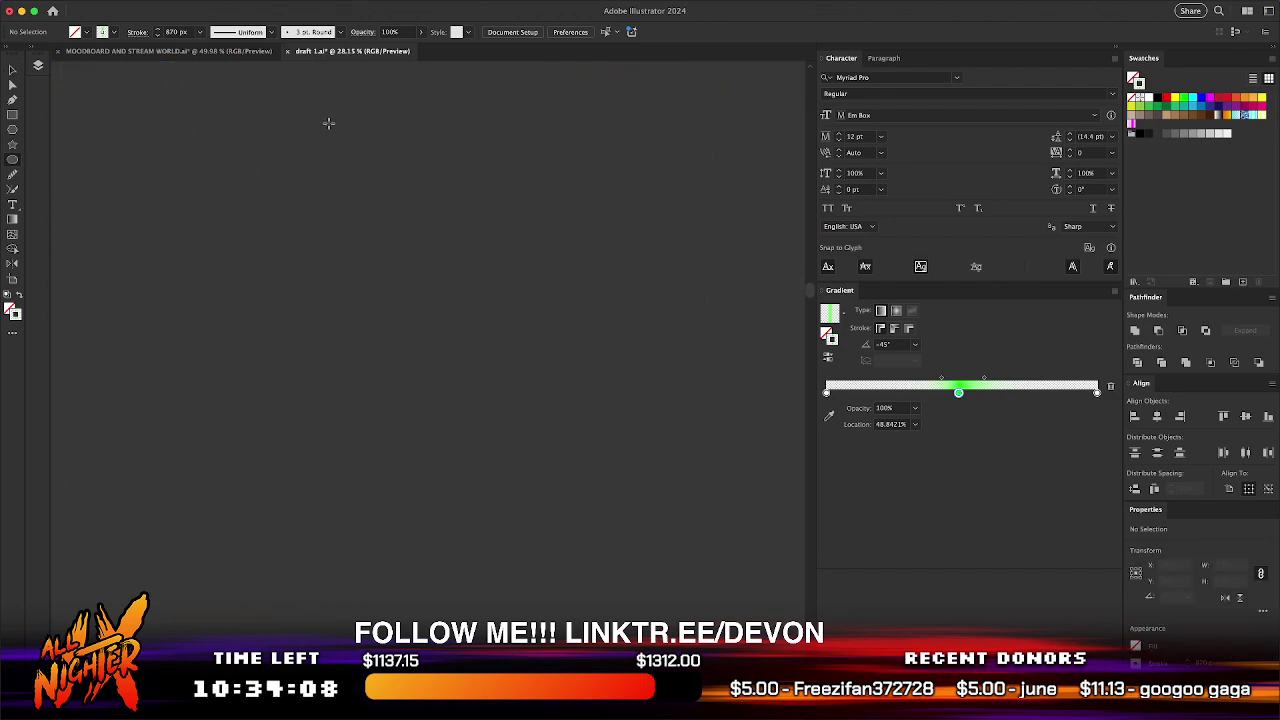
{"action": "left_click_drag", "start_coordinate": [271, 259], "coordinate": [516, 470]}
{"action": "key", "text": "super+z"}
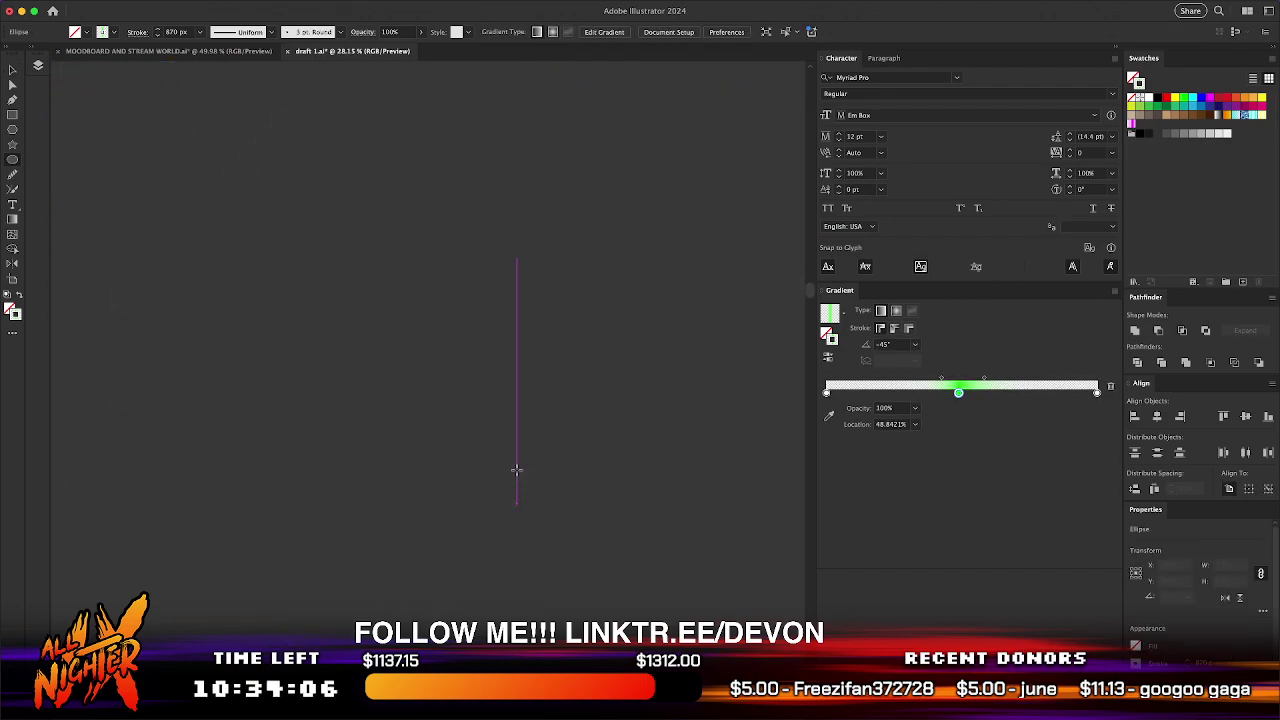
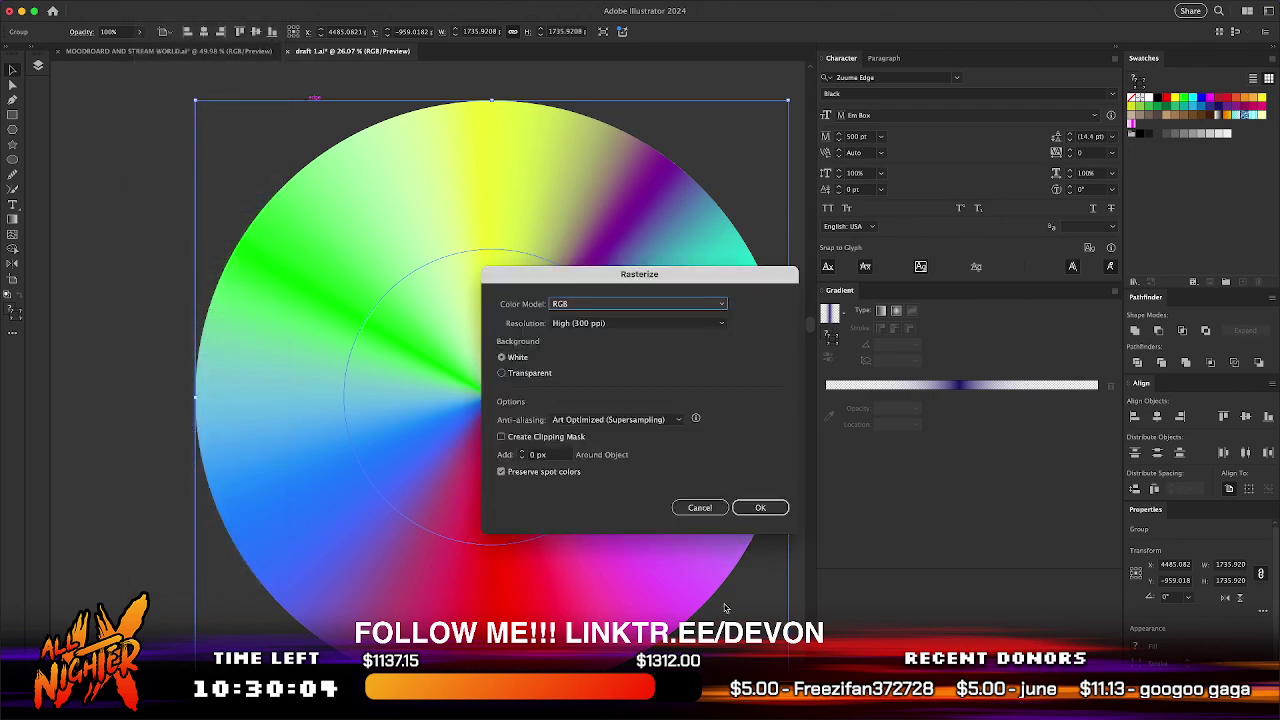
- Undo the white-background rasterization of the disc group and rasterize it again in RGB at 300 ppi with a transparent background
{"action": "left_click", "coordinate": [784, 507]}
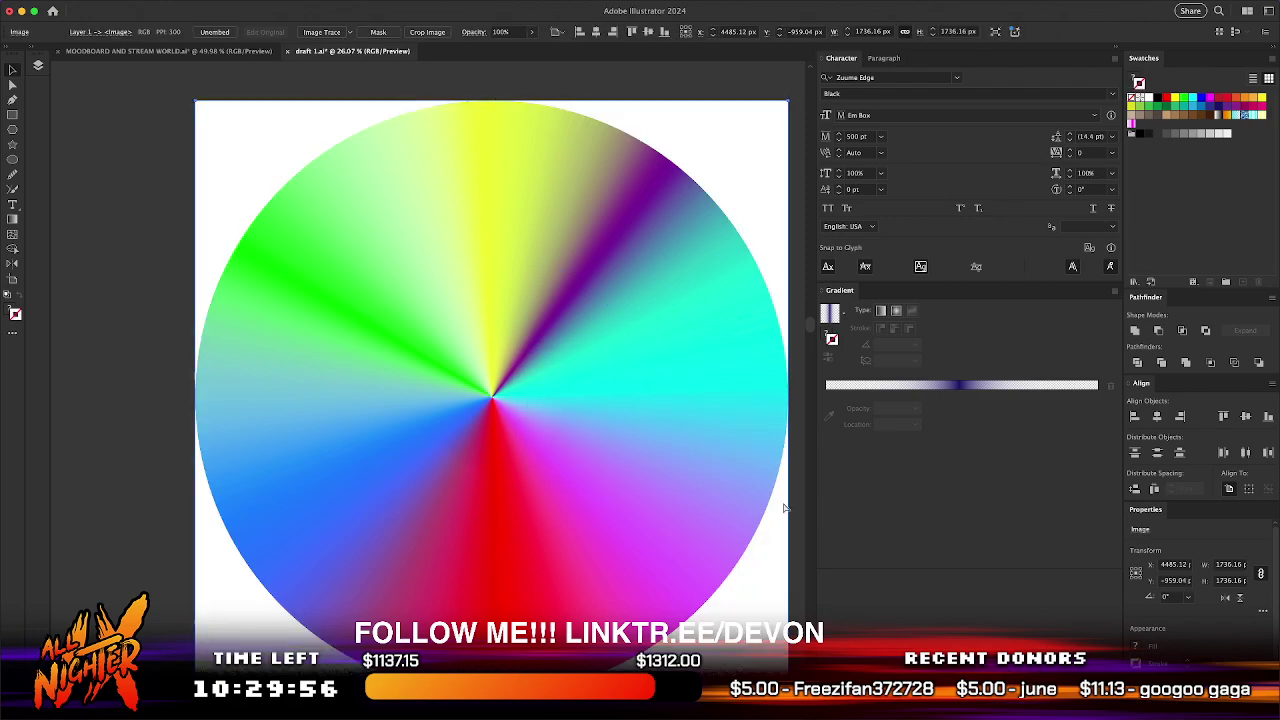
{"action": "key", "text": "super+z"}
{"action": "left_click", "coordinate": [90, 1]}
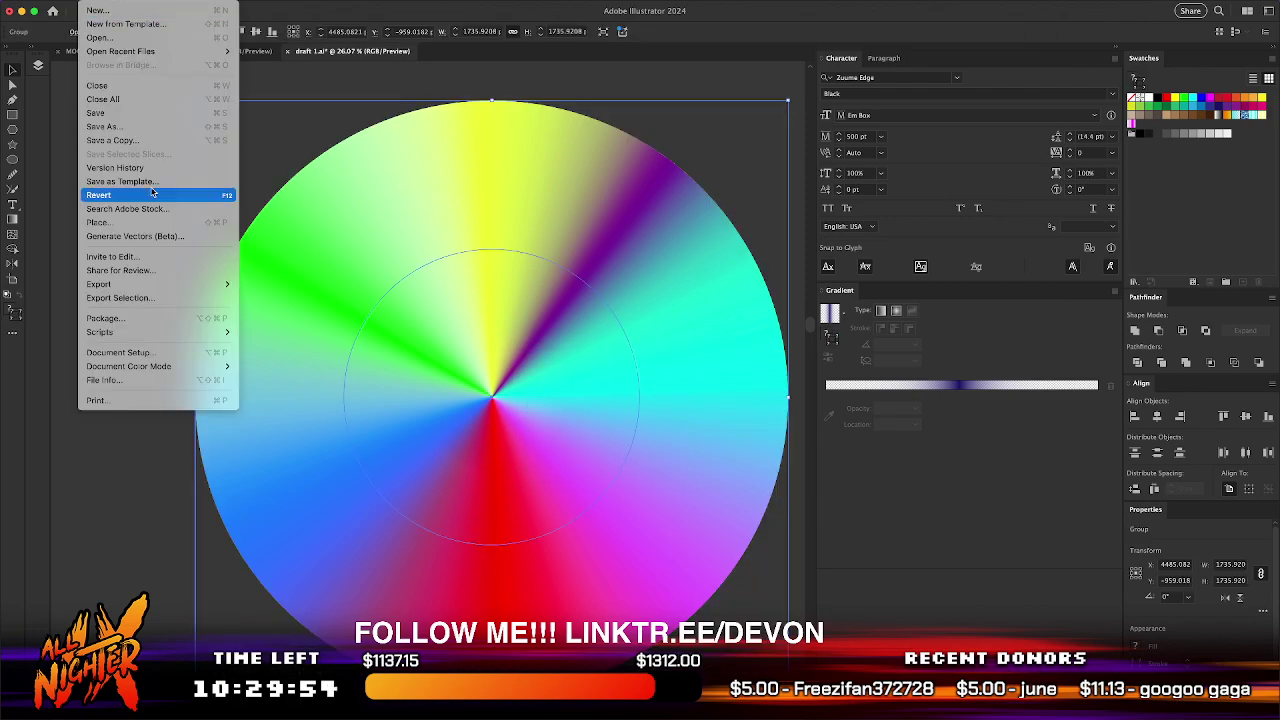
{"action": "mouse_move", "coordinate": [154, 1]}
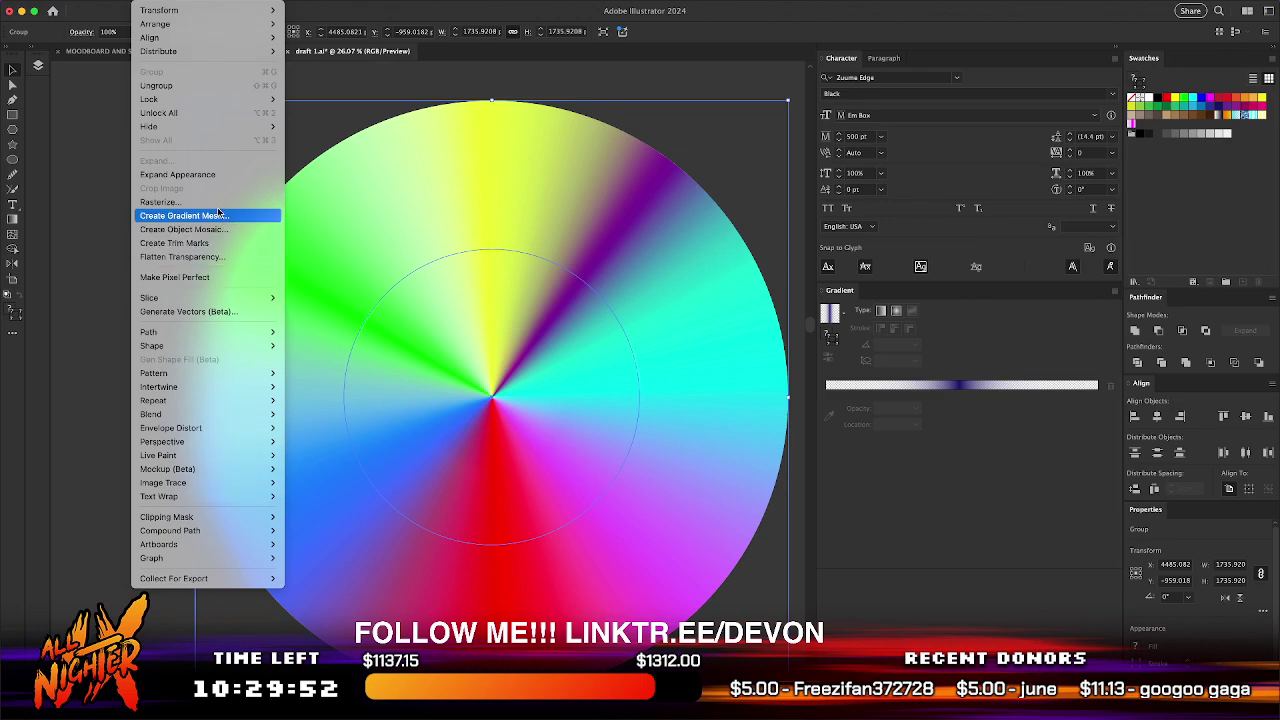
{"action": "left_click", "coordinate": [160, 201]}
{"action": "left_click", "coordinate": [528, 373]}
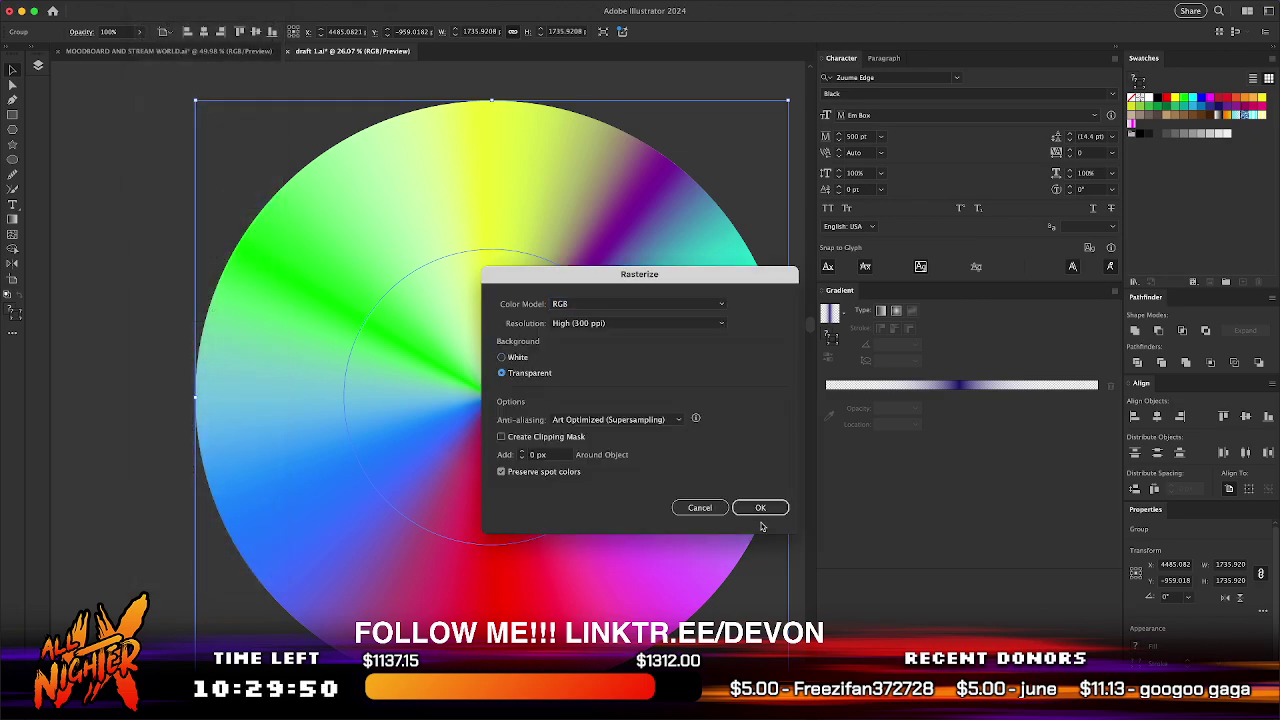
{"action": "left_click", "coordinate": [759, 509]}
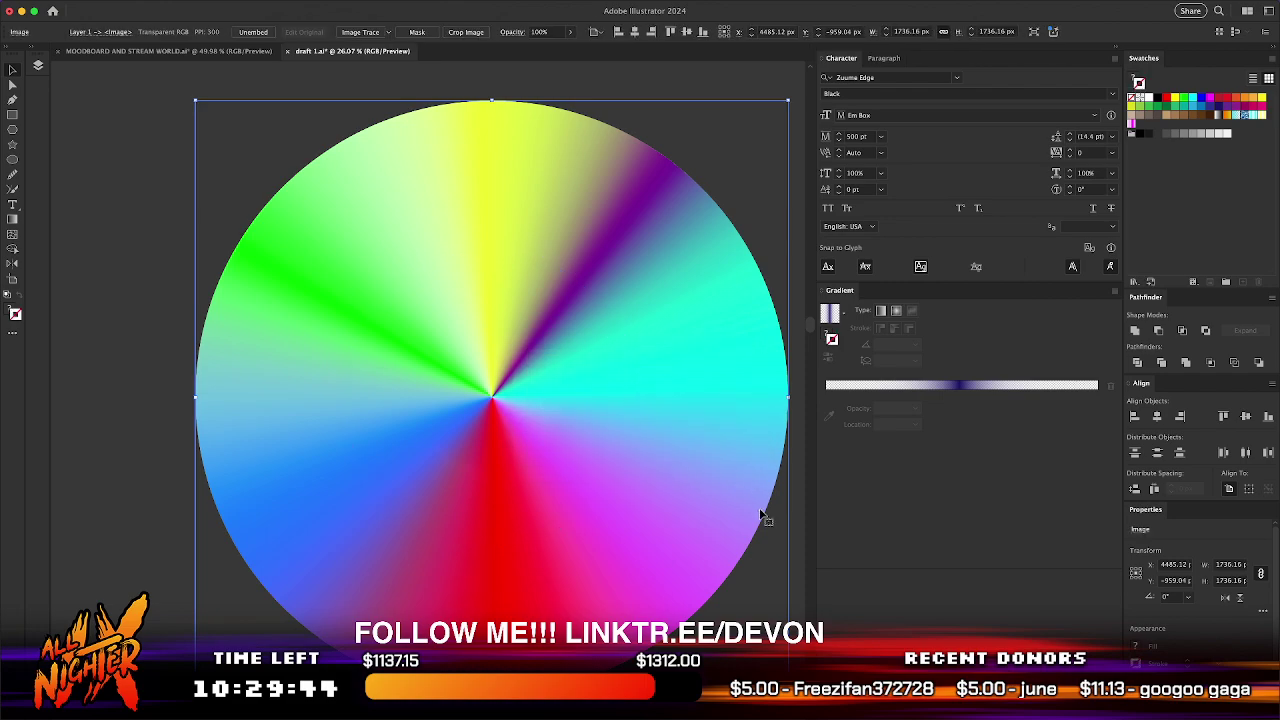
- Add a drop shadow to the rasterized disc using Multiply, 75% opacity, 7 px X and Y offsets and 5 px blur
{"action": "left_click", "coordinate": [1136, 697]}
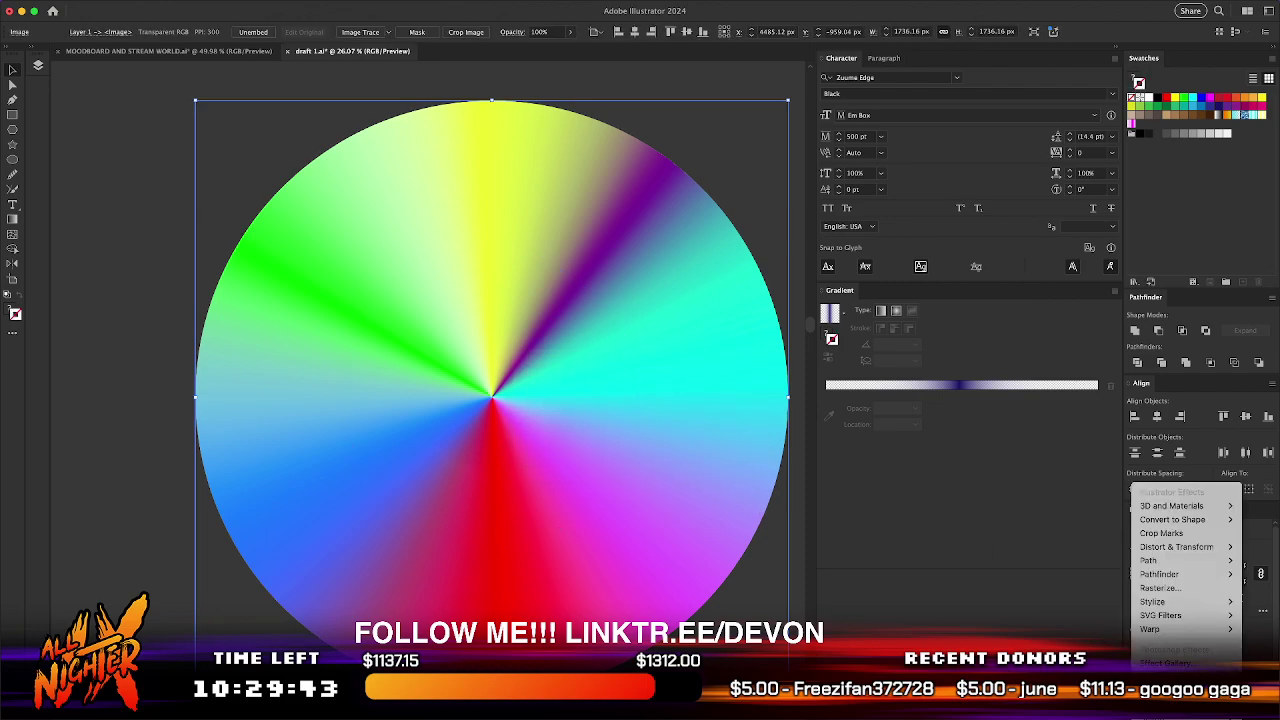
{"action": "mouse_move", "coordinate": [1160, 601]}
{"action": "left_click", "coordinate": [1095, 602]}
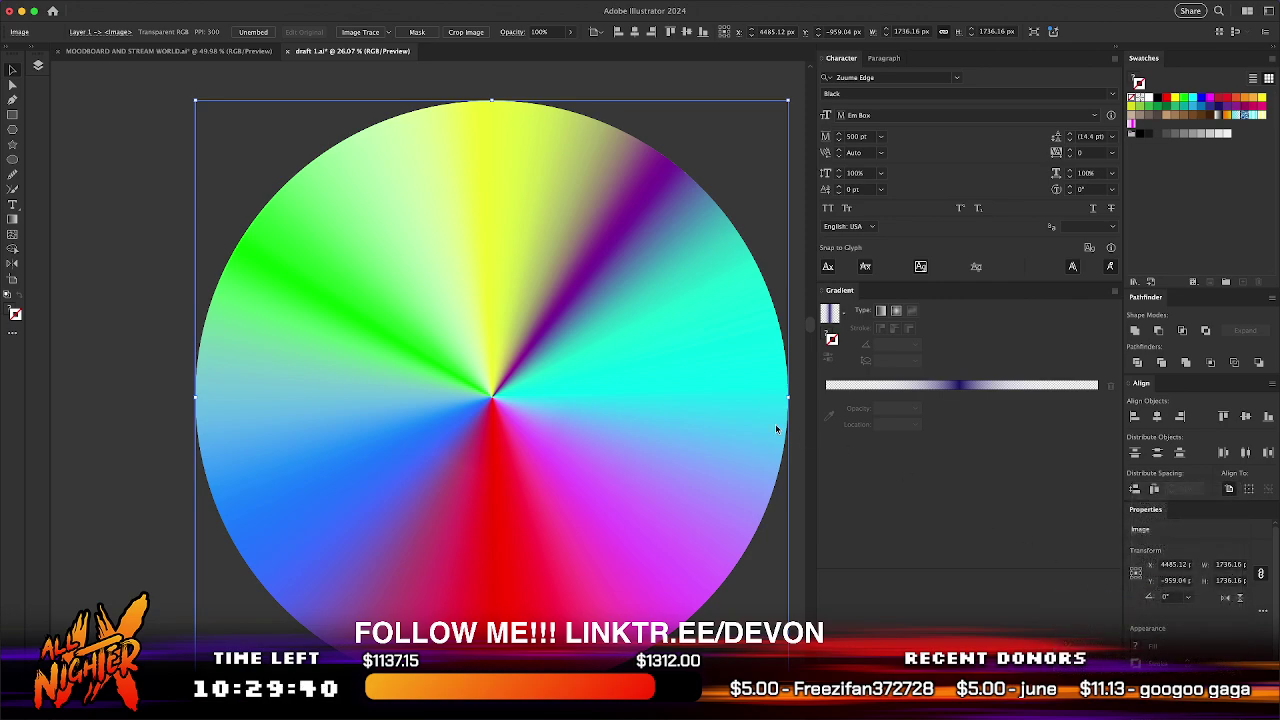
{"action": "left_click_drag", "start_coordinate": [815, 622], "coordinate": [599, 280]}
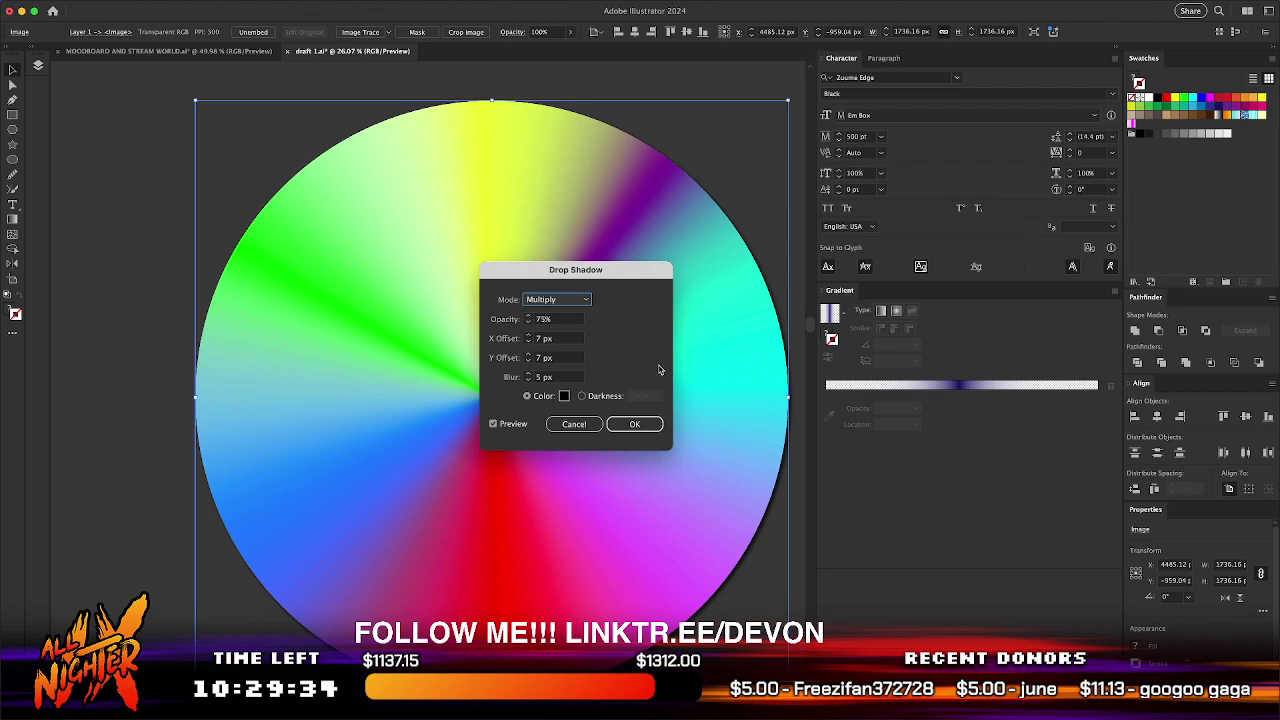
{"action": "left_click", "coordinate": [635, 425]}
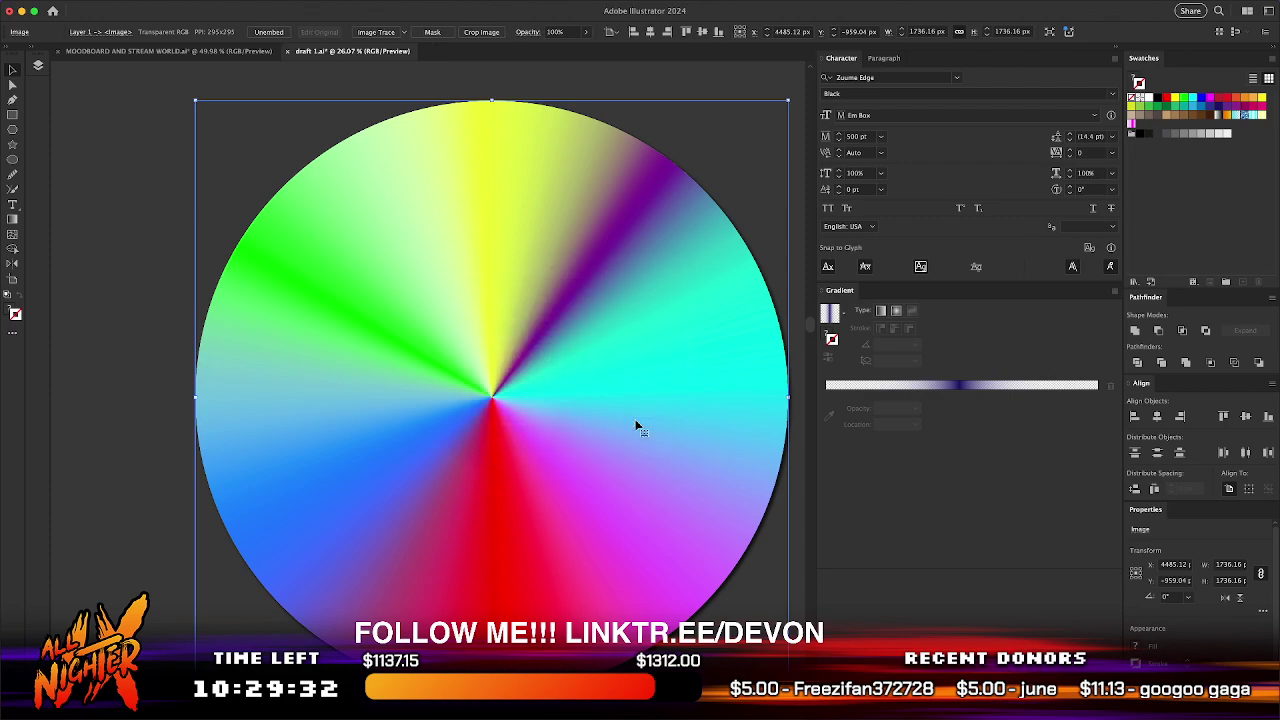
- Set the disc's drop shadow colour to a neutral grey with 57% brightness
{"action": "key", "text": "alt+shift+super+e"}
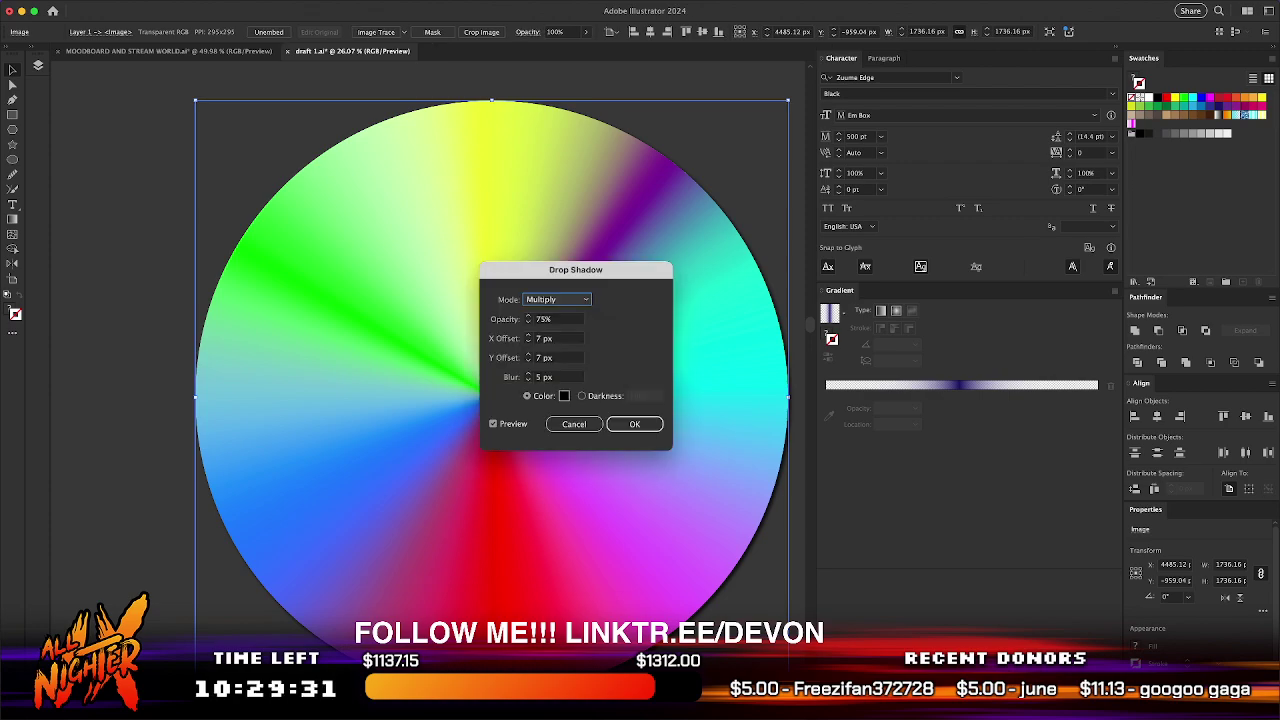
{"action": "left_click", "coordinate": [564, 396]}
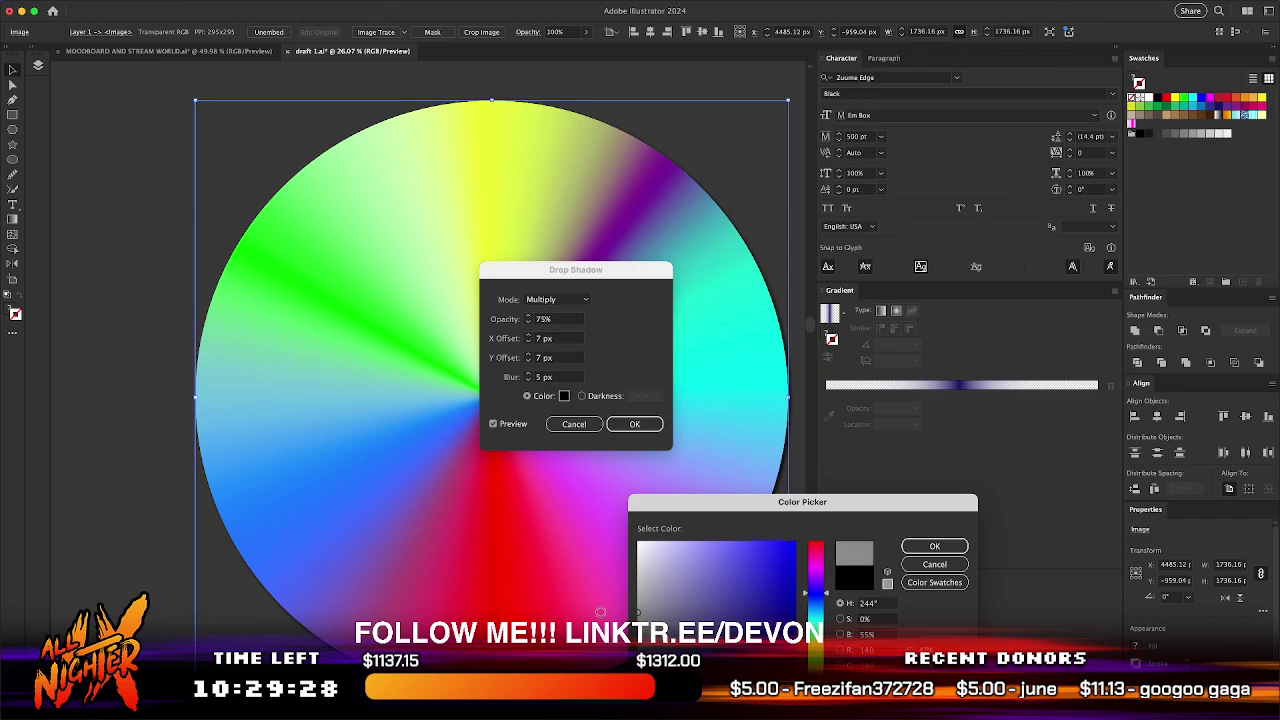
{"action": "left_click_drag", "start_coordinate": [600, 619], "coordinate": [597, 604]}
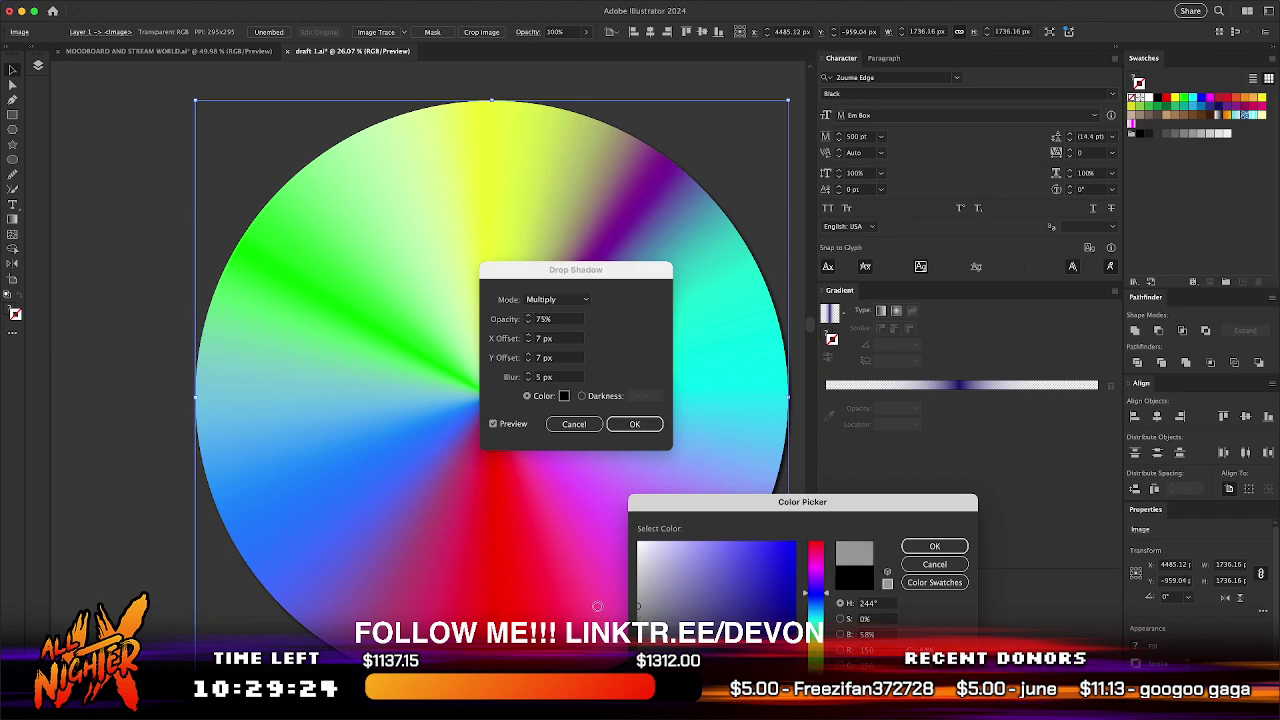
{"action": "left_click", "coordinate": [934, 546]}
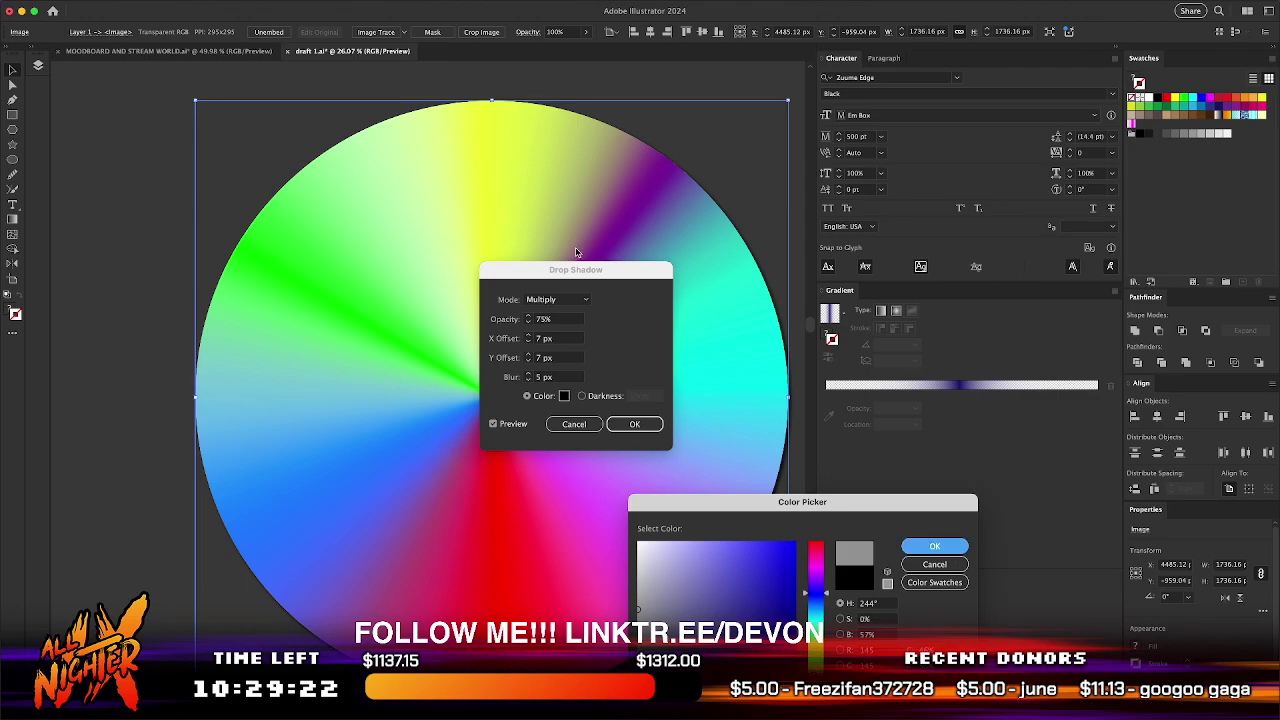
{"action": "left_click", "coordinate": [634, 424]}
{"action": "key", "text": "super+0"}
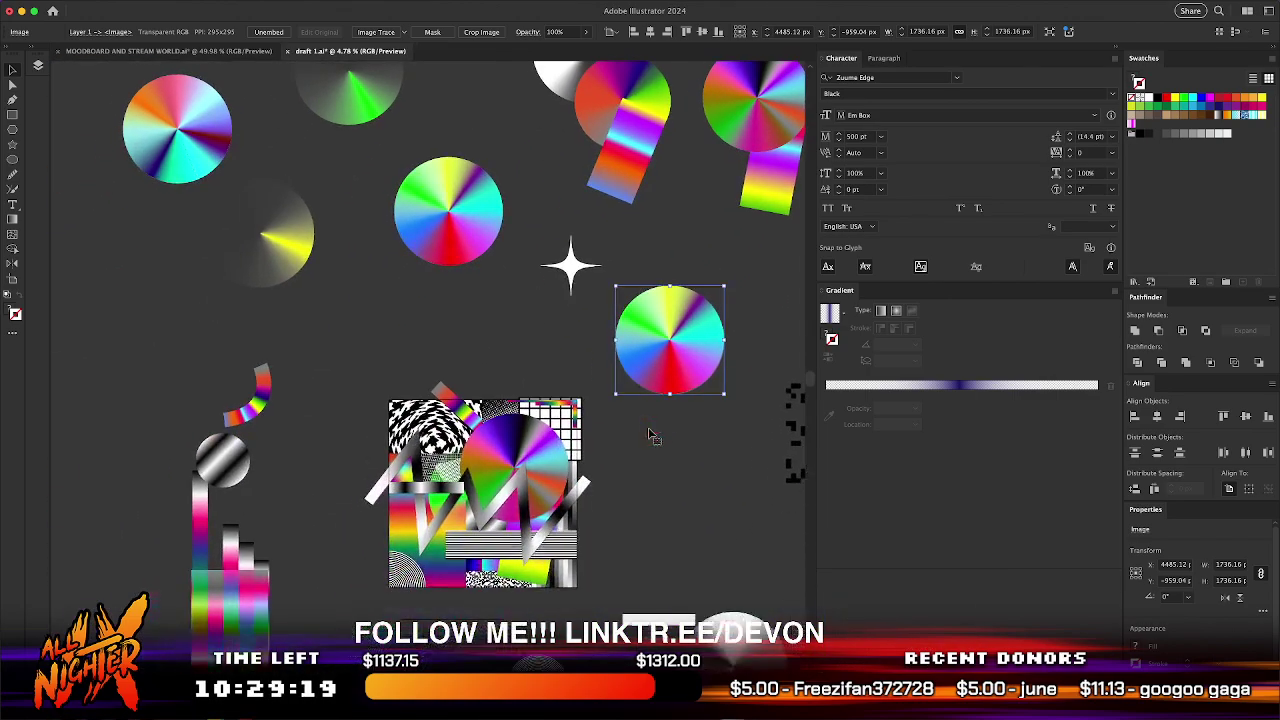
{"action": "left_click", "coordinate": [530, 470]}
{"action": "key", "text": "alt+shift+super+e"}
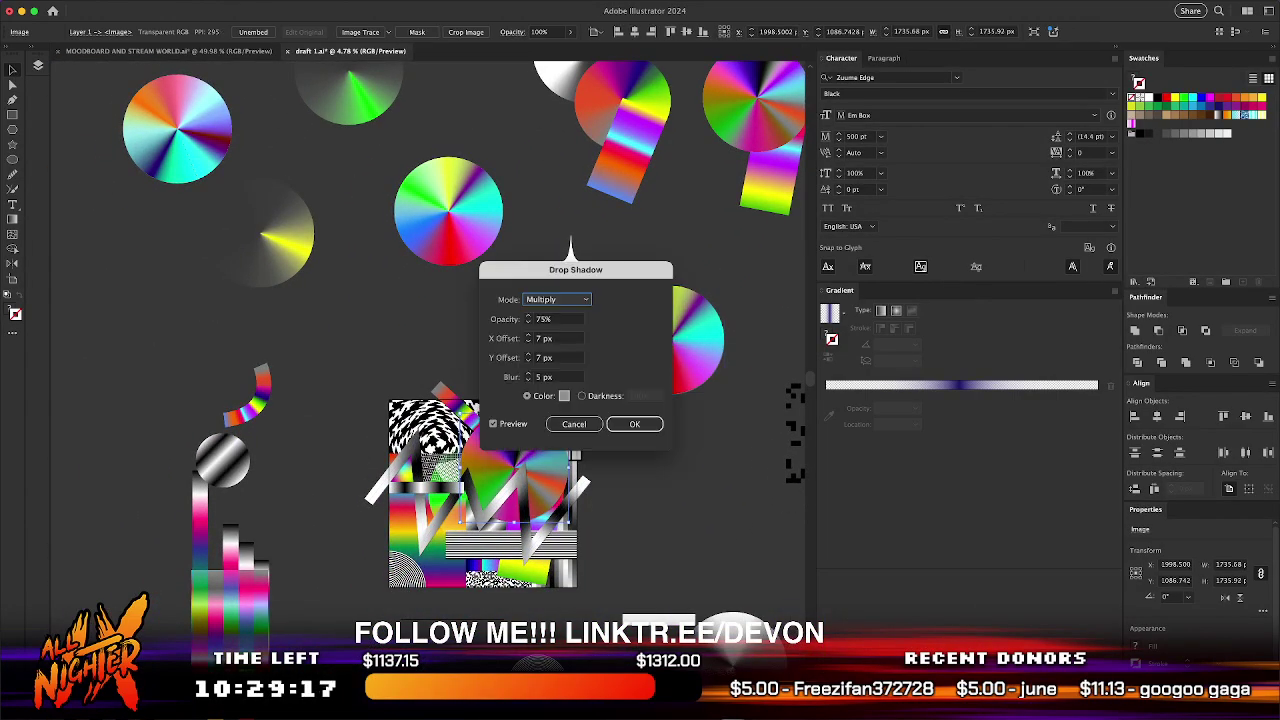
{"action": "left_click", "coordinate": [574, 424]}
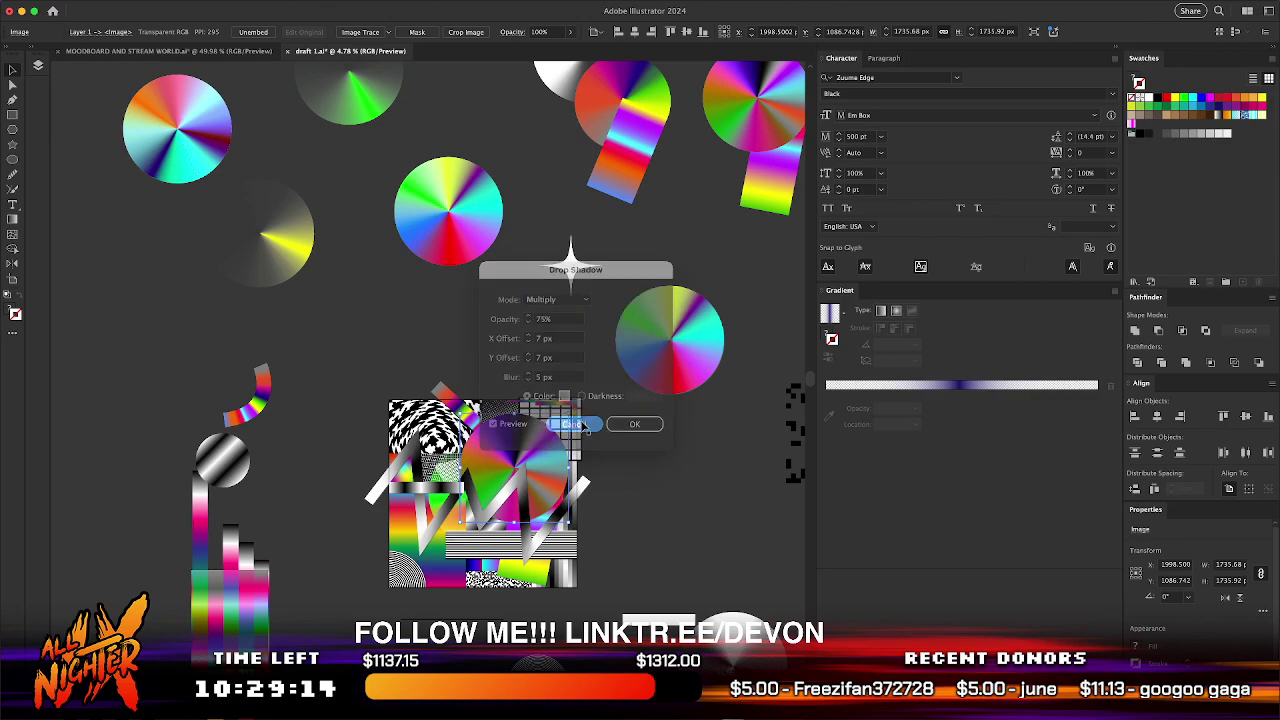
{"action": "left_click", "coordinate": [700, 340]}
{"action": "key", "text": "alt+shift+super+e"}
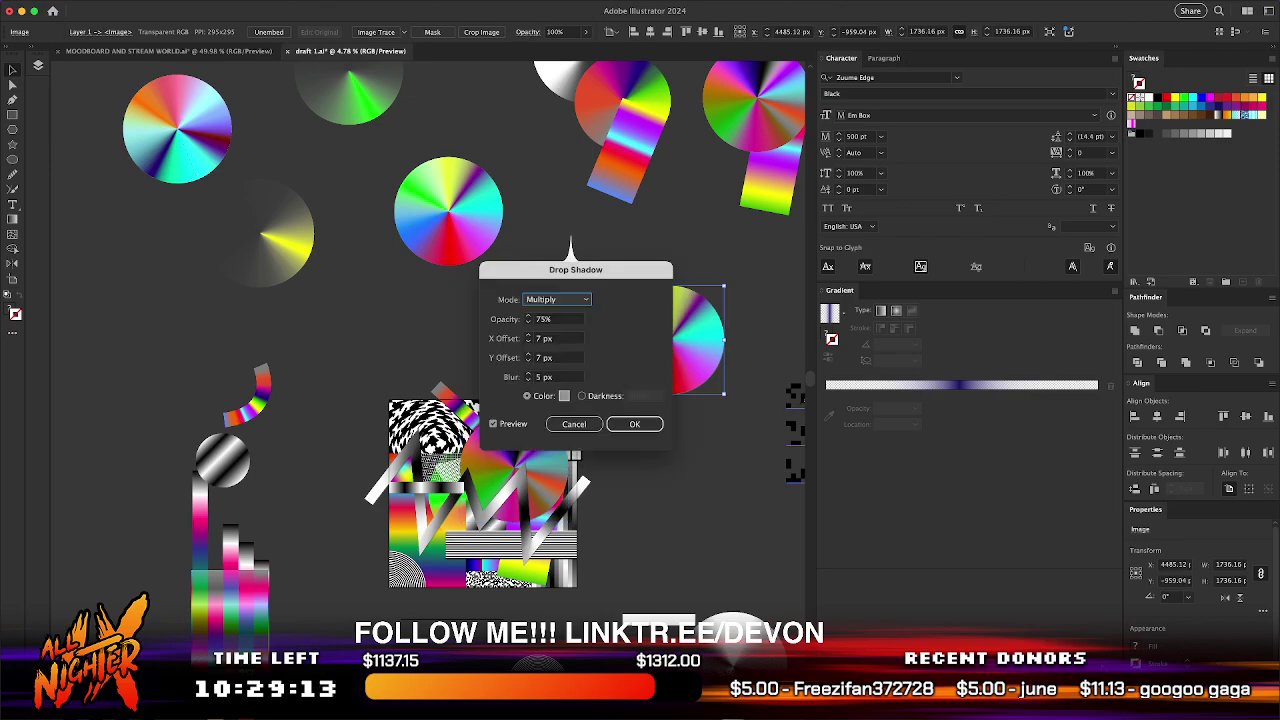
{"action": "left_click", "coordinate": [574, 424]}
- Put the new rainbow disc in place of the cover's existing disc and arrange it beneath the zigzag ribbons
{"action": "left_click_drag", "start_coordinate": [672, 352], "coordinate": [509, 470]}
{"action": "scroll", "coordinate": [515, 477], "scroll_direction": "up", "scroll_amount": 5}
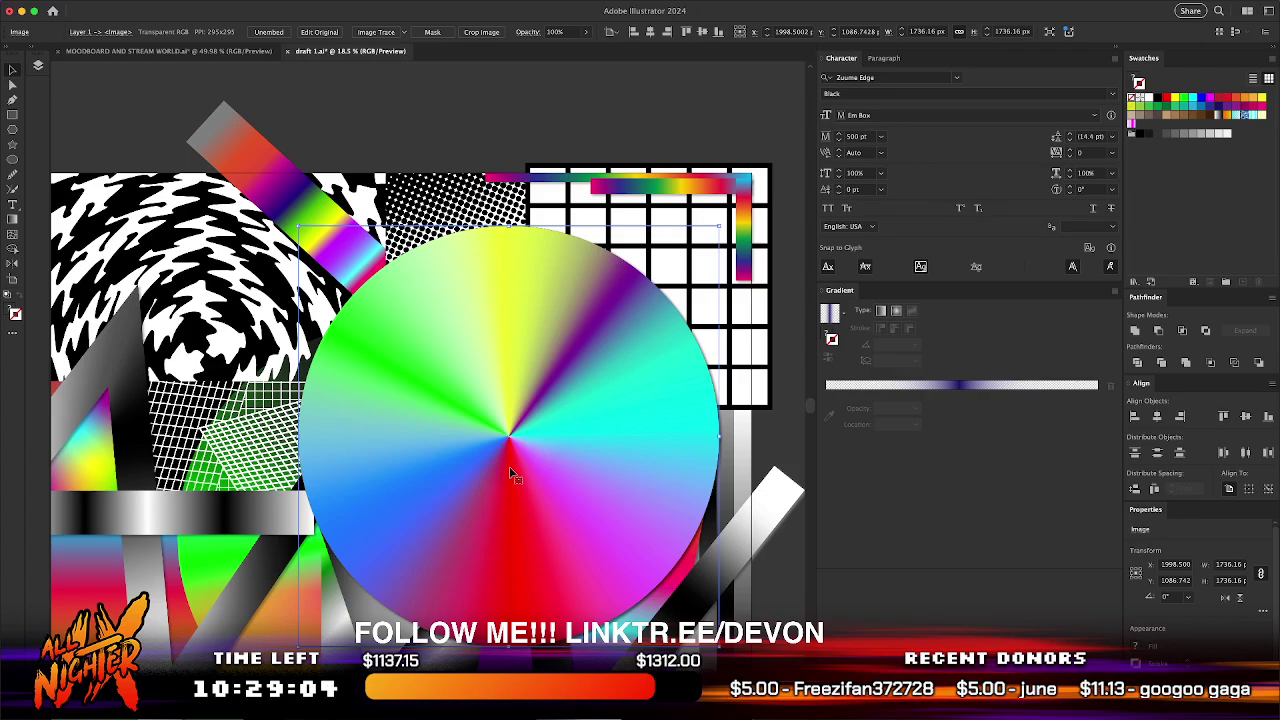
{"action": "key", "text": "super+shift+bracketleft"}
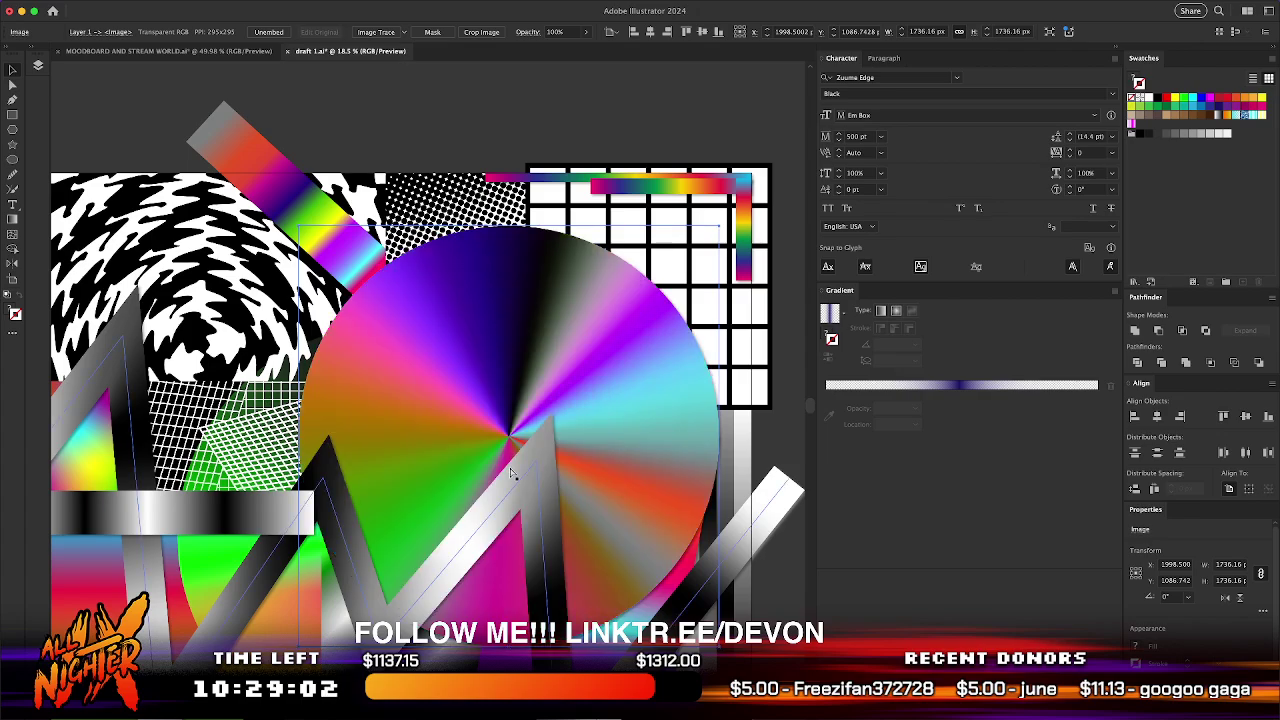
{"action": "key", "text": "super+z"}
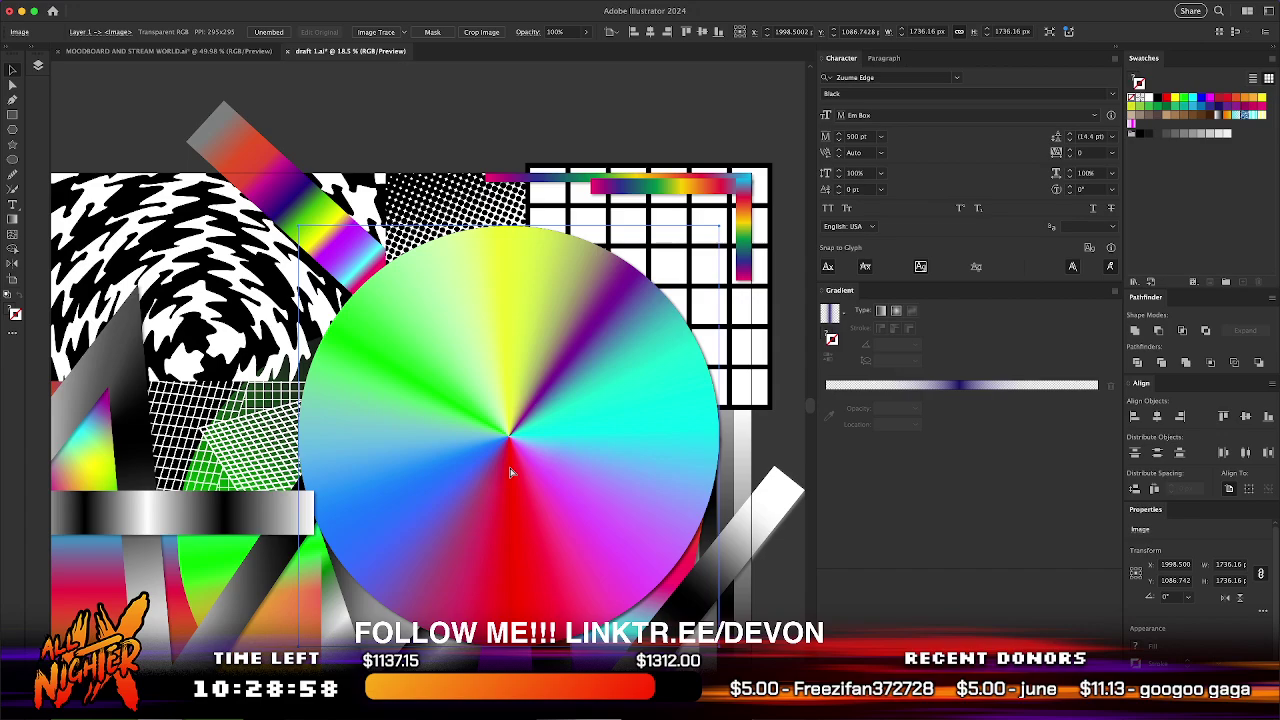
{"action": "key", "text": "super+shift+z"}
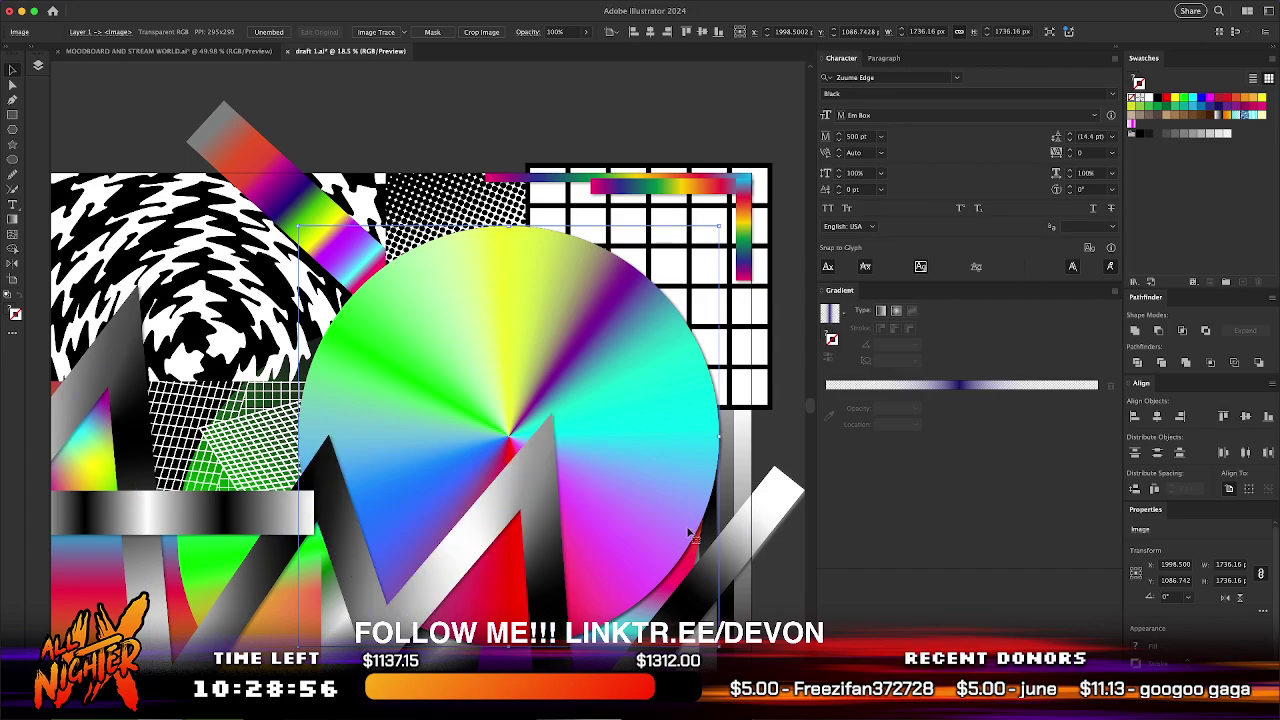
- Deselect the disc and preview the cover in trim view, cropped to its artboard
{"action": "left_click", "coordinate": [794, 429]}
{"action": "scroll", "coordinate": [793, 429], "scroll_direction": "right", "scroll_amount": 3}
{"action": "scroll", "coordinate": [793, 431], "scroll_direction": "down", "scroll_amount": 5}
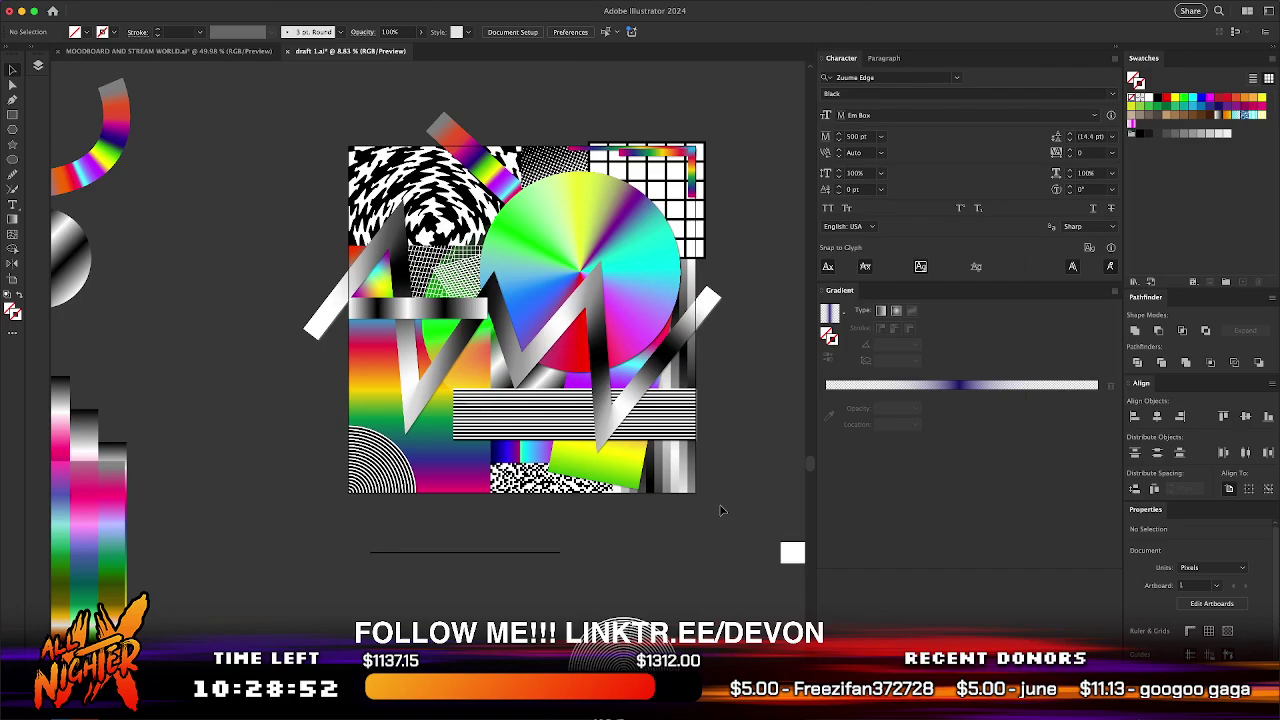
{"action": "left_click", "coordinate": [298, 8]}
{"action": "left_click", "coordinate": [340, 73]}
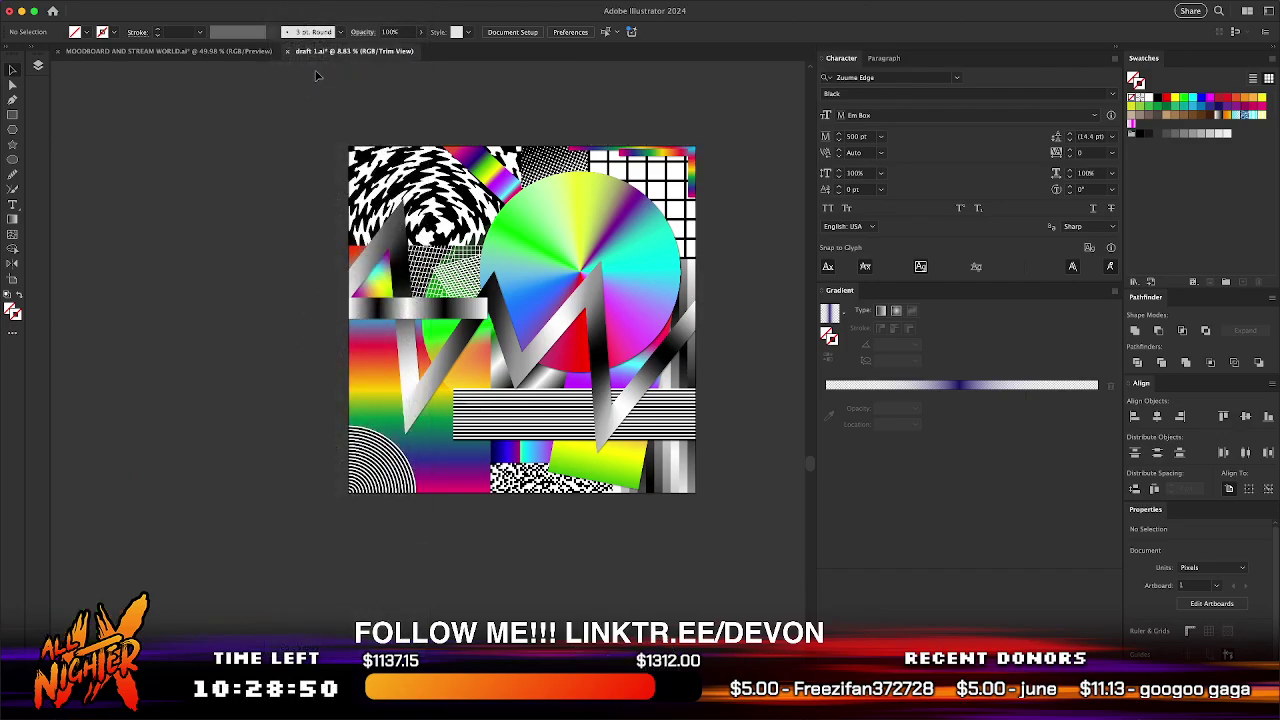
{"action": "scroll", "coordinate": [562, 408], "scroll_direction": "up", "scroll_amount": 4}
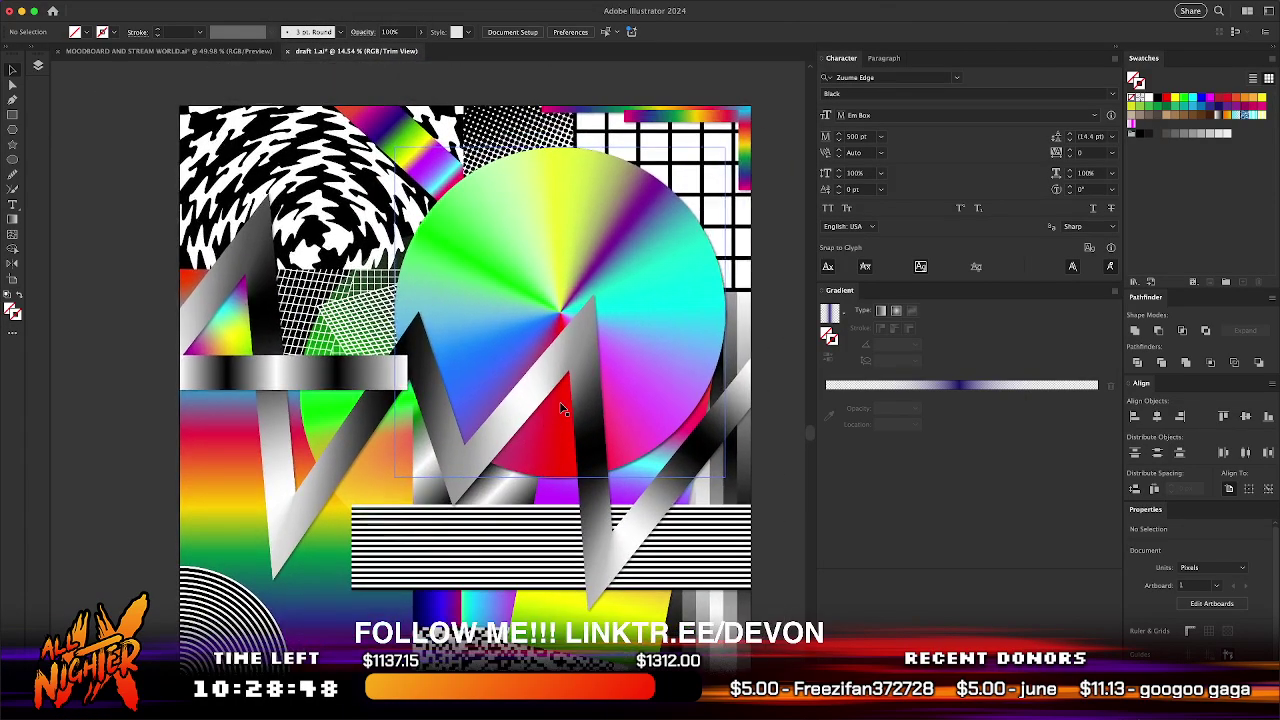
{"action": "scroll", "coordinate": [562, 408], "scroll_direction": "right", "scroll_amount": 2}
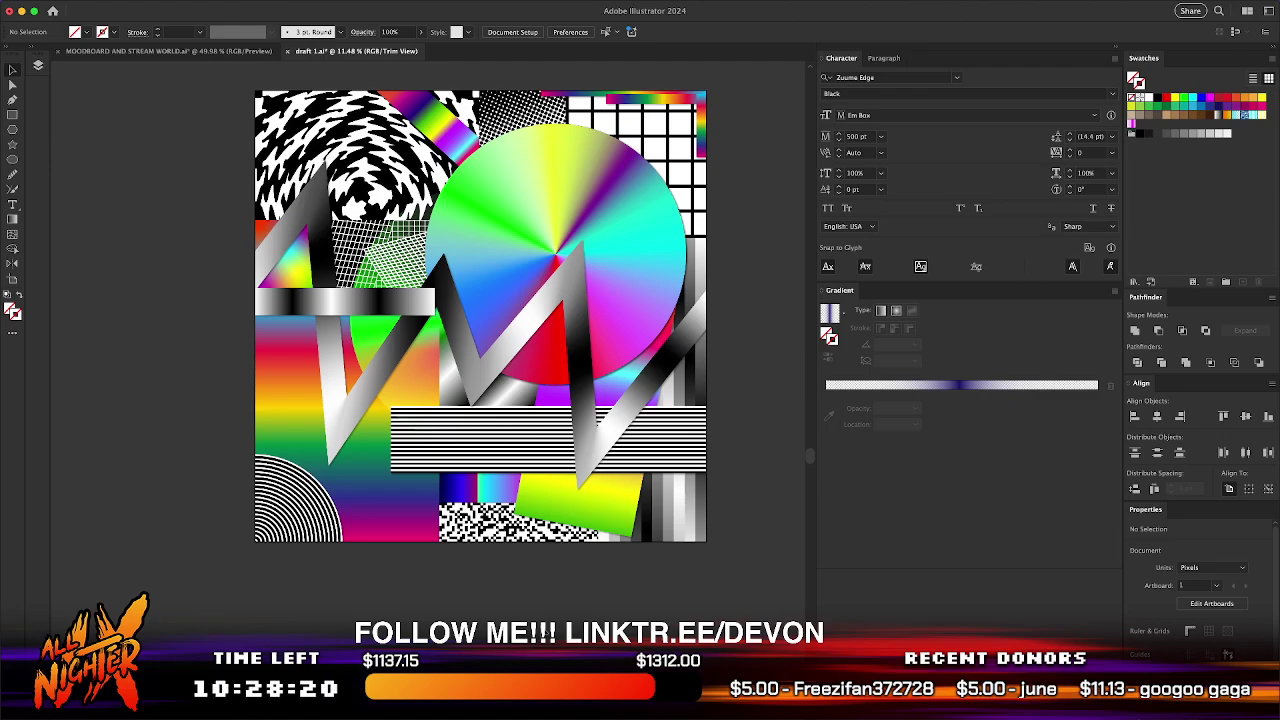
- Select the cover's disc and compare the old and new discs by repeatedly undoing and redoing the replacement
{"action": "left_click", "coordinate": [639, 221]}
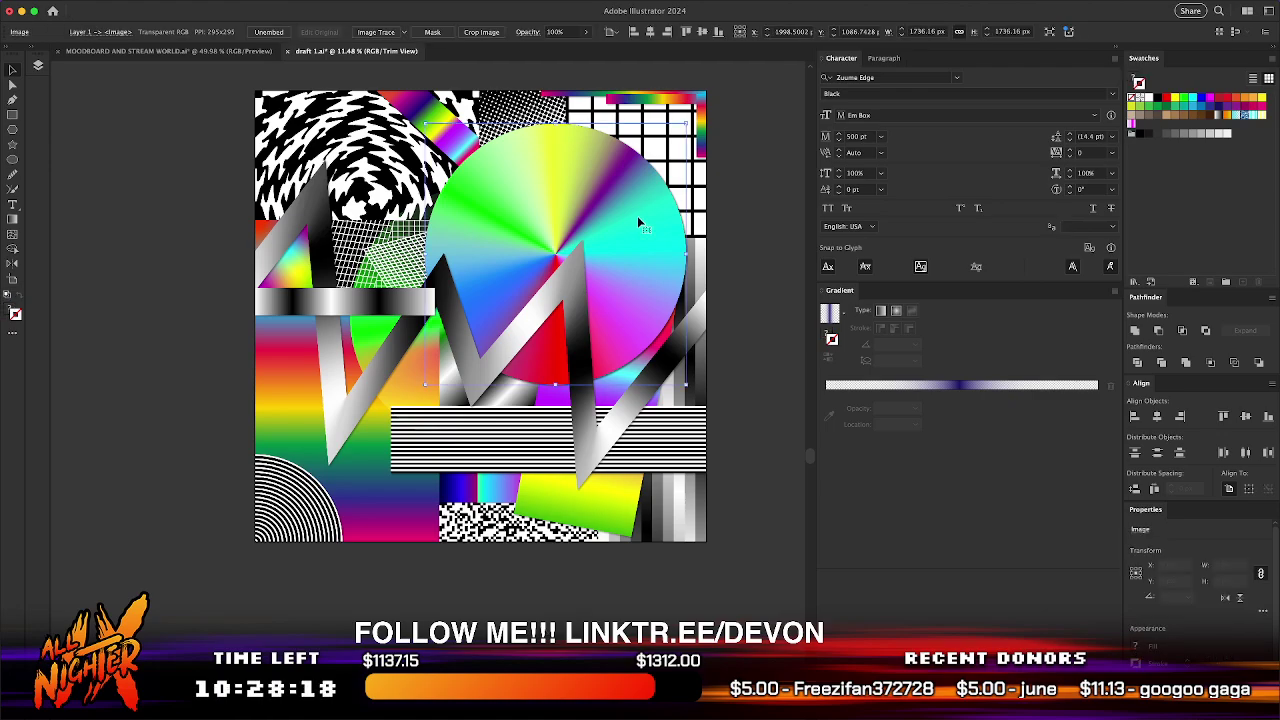
{"action": "key", "text": "super+z"}
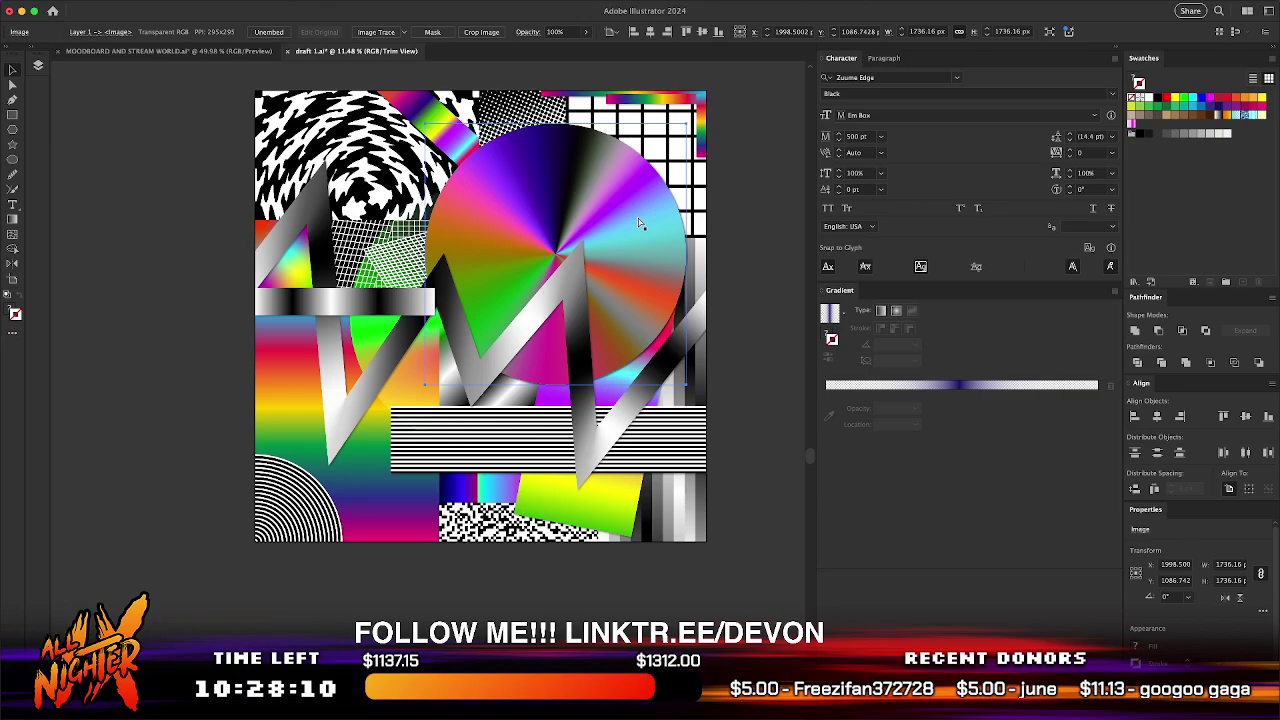
{"action": "key", "text": "super+z"}
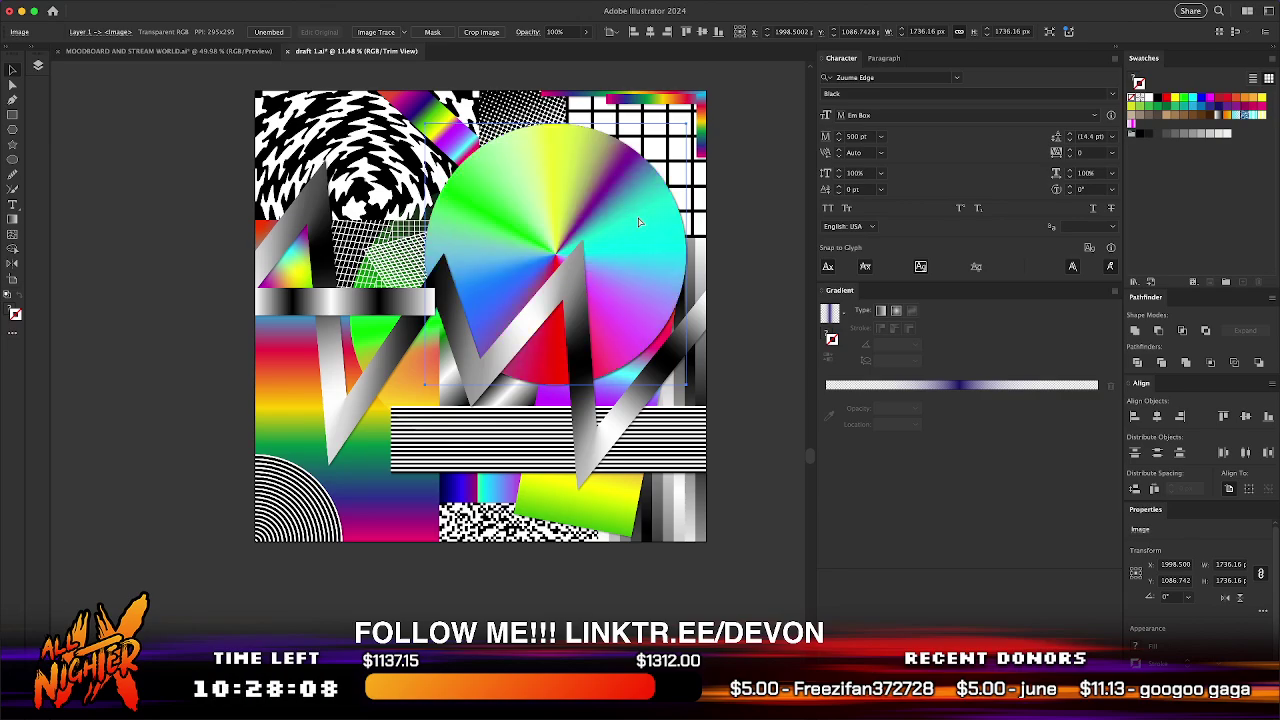
{"action": "key", "text": "super+shift+z"}
{"action": "key", "text": "super+z"}
{"action": "key", "text": "super+shift+z"}
{"action": "key", "text": "super+z"}
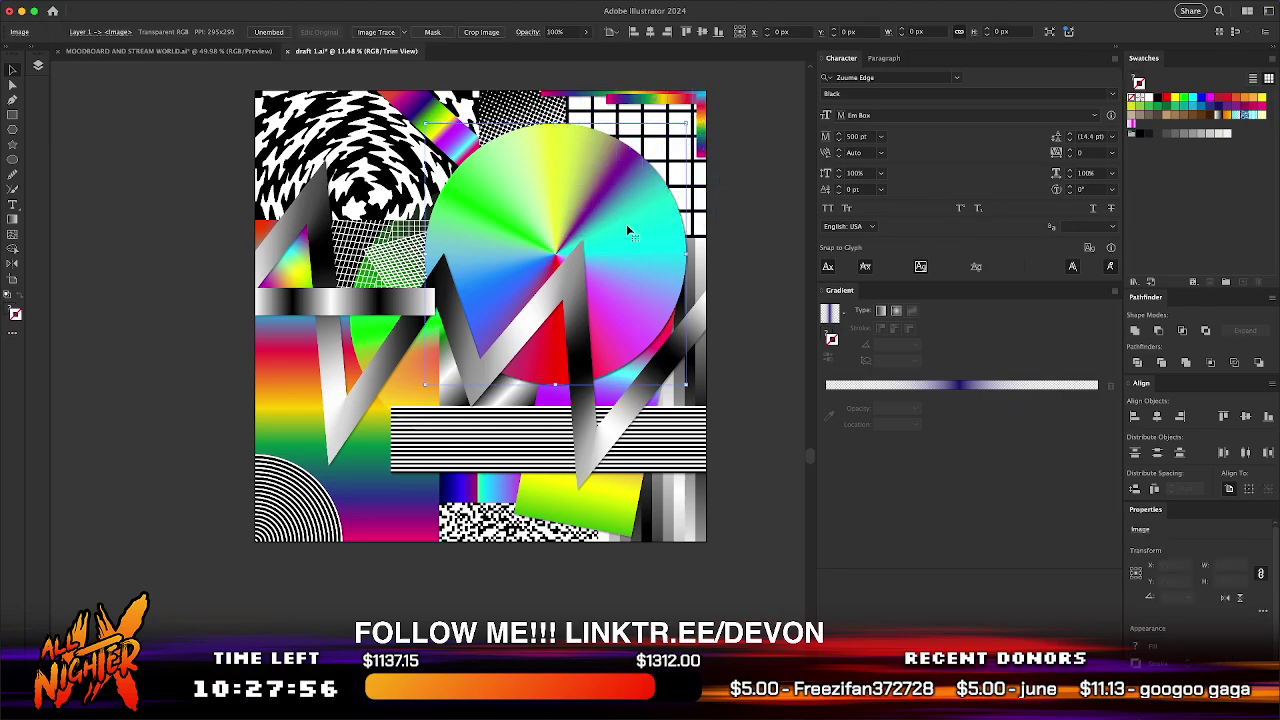
- Rotate the new disc on the cover about its centre to about 287°
{"action": "left_click_drag", "start_coordinate": [688, 124], "coordinate": [768, 383]}
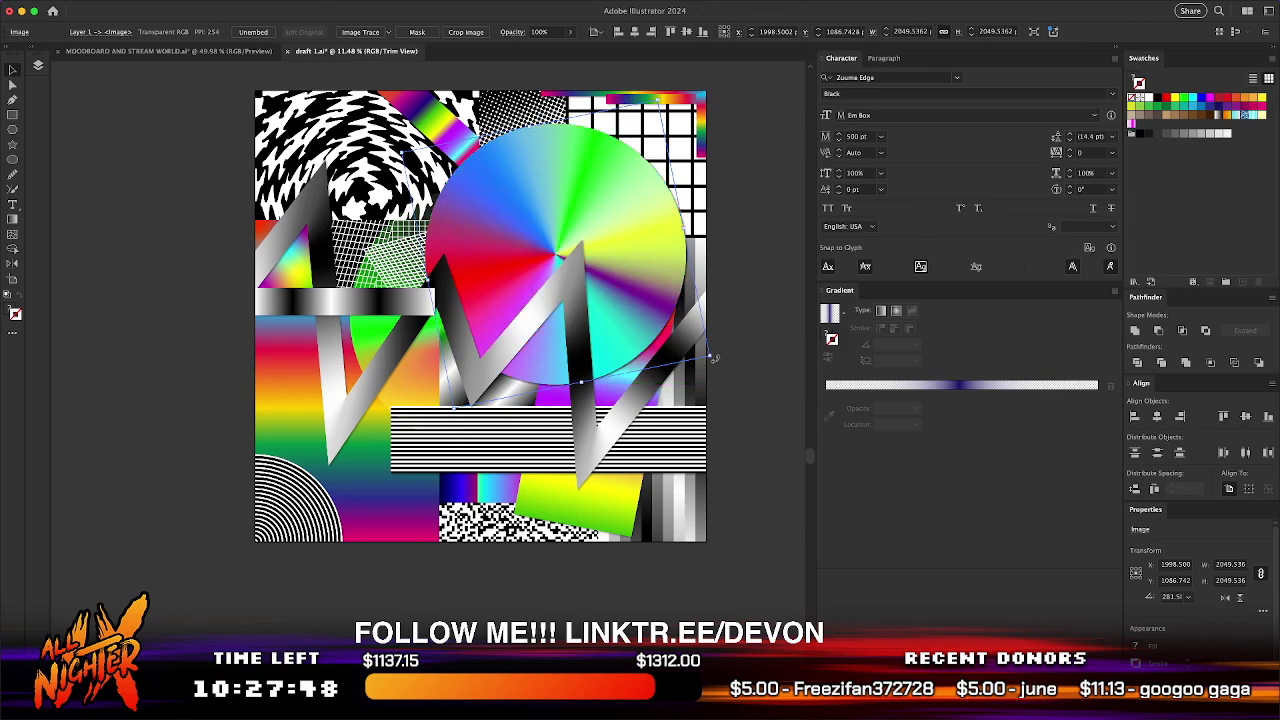
{"action": "mouse_move", "coordinate": [712, 355]}
{"action": "left_mouse_down"}
{"action": "mouse_move", "coordinate": [726, 345]}
{"action": "mouse_move", "coordinate": [719, 378]}
{"action": "left_mouse_up"}
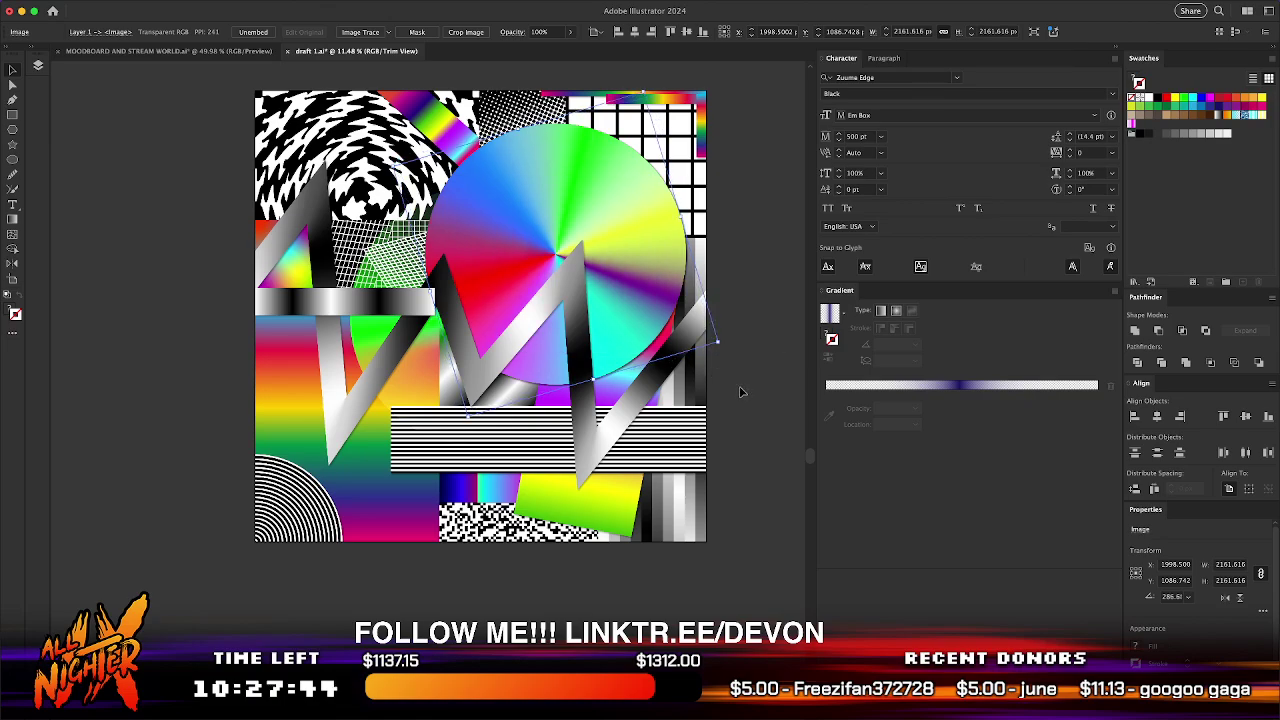
- Deselect the disc and turn off trim view to show the artwork outside the cover's artboard again
{"action": "left_click", "coordinate": [740, 392]}
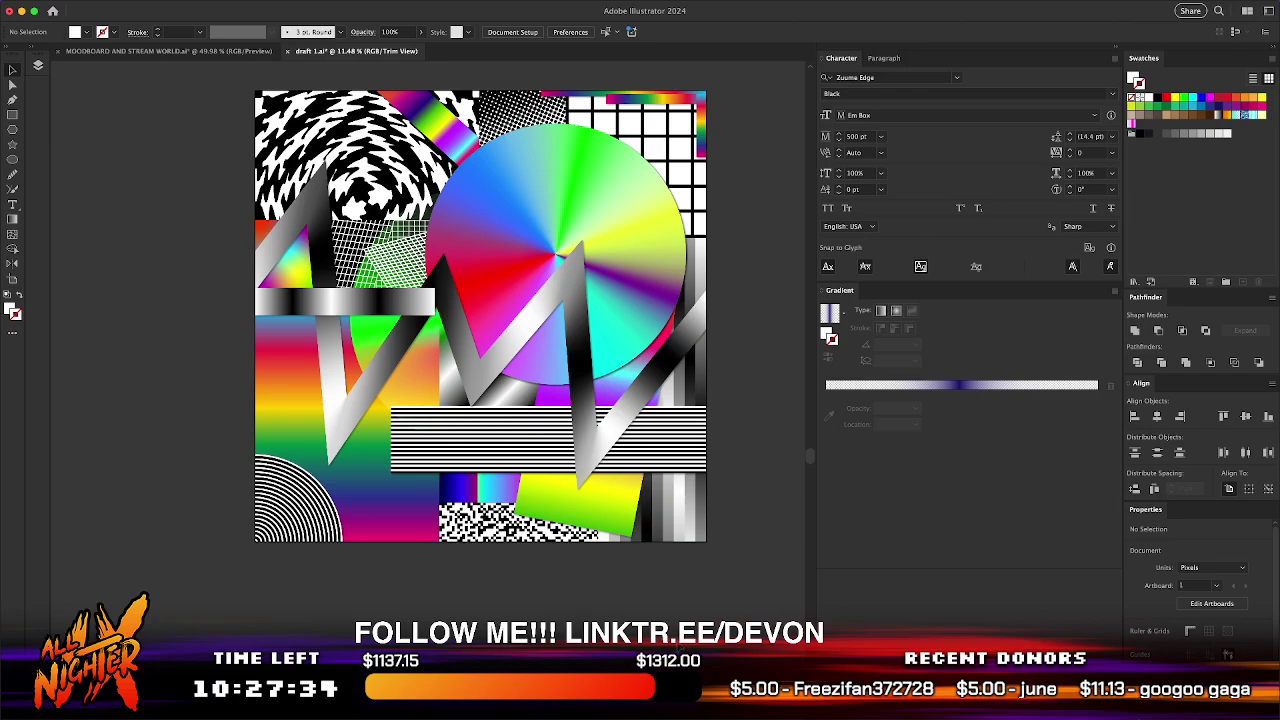
{"action": "scroll", "coordinate": [422, 512], "scroll_direction": "down", "scroll_amount": 5}
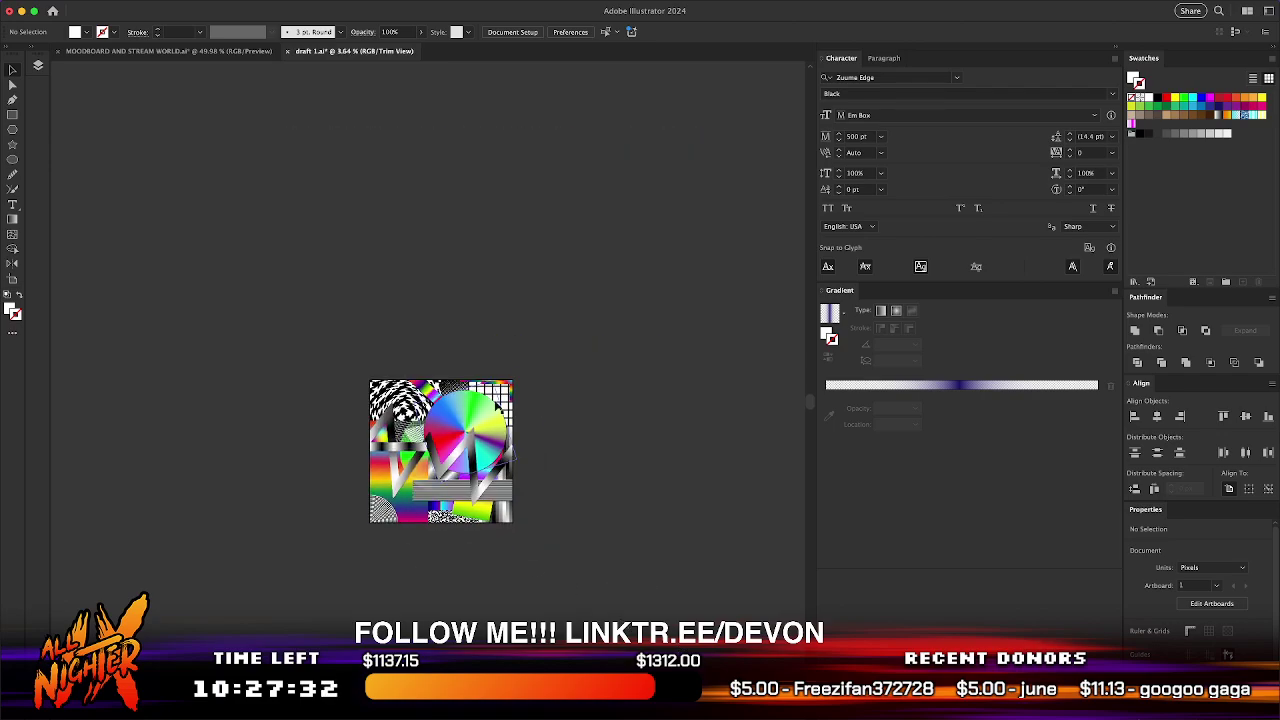
{"action": "scroll", "coordinate": [495, 400], "scroll_direction": "up", "scroll_amount": 3}
{"action": "left_click", "coordinate": [285, 3]}
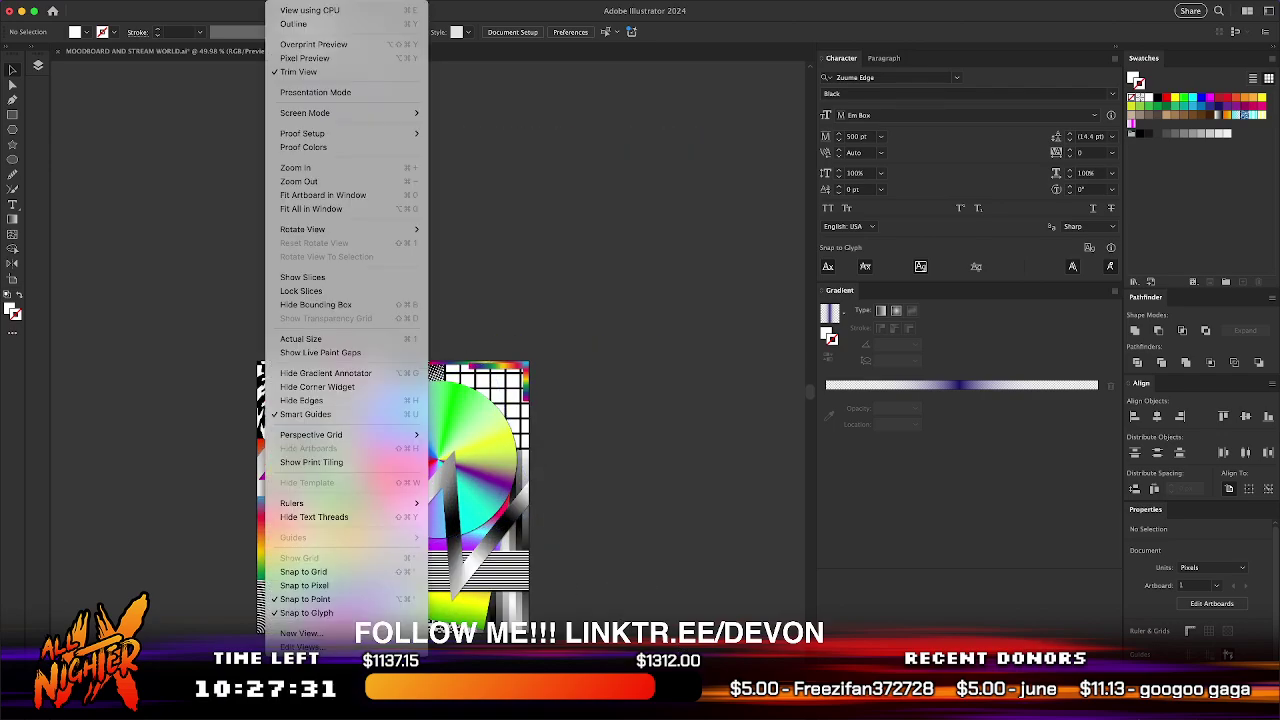
{"action": "left_click", "coordinate": [298, 72]}
{"action": "scroll", "coordinate": [643, 402], "scroll_direction": "left", "scroll_amount": 5}
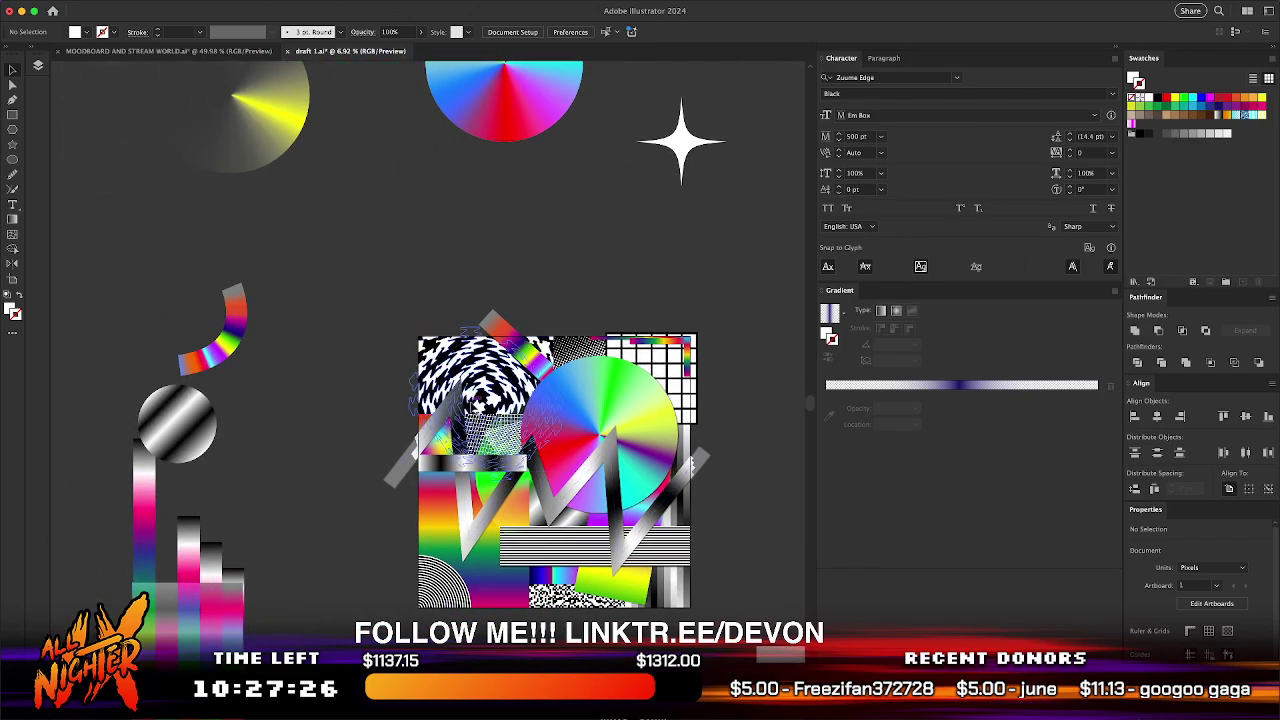
- Move the green conical-gradient circle out from behind the cover's artwork and delete it
{"action": "scroll", "coordinate": [509, 438], "scroll_direction": "up", "scroll_amount": 3}
{"action": "scroll", "coordinate": [509, 438], "scroll_direction": "up", "scroll_amount": 2}
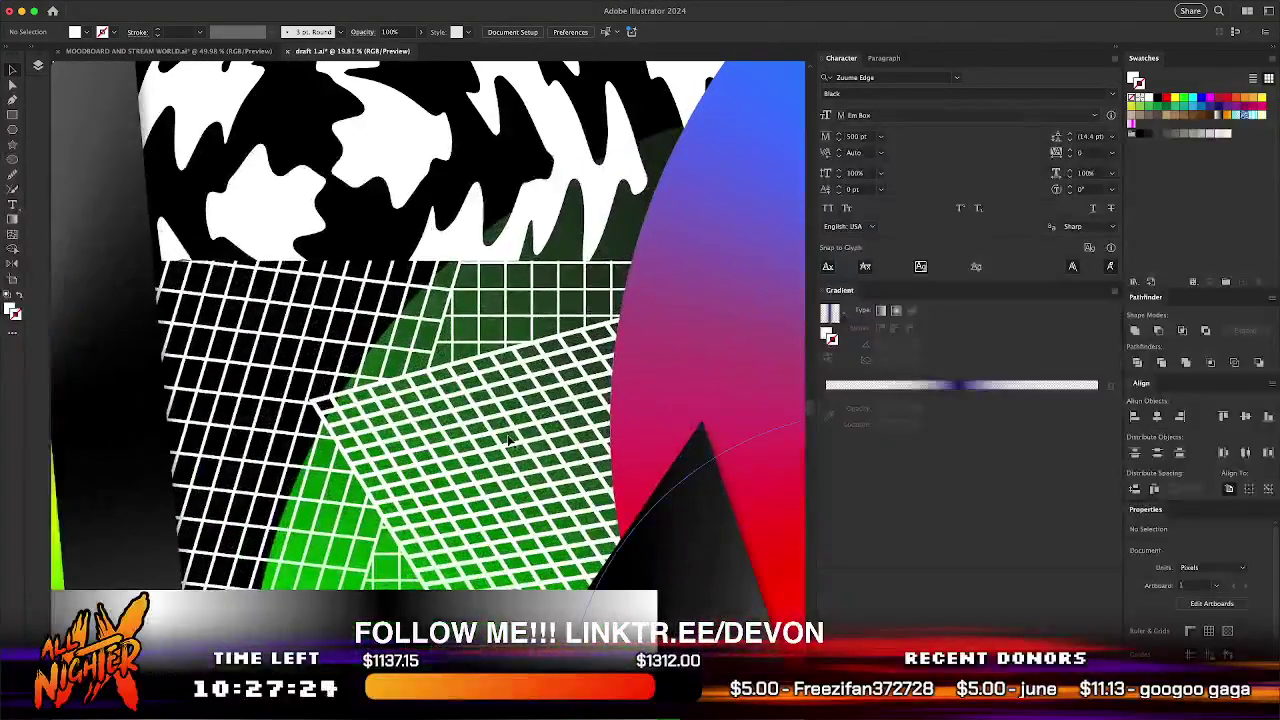
{"action": "scroll", "coordinate": [480, 500], "scroll_direction": "down", "scroll_amount": 4}
{"action": "left_click_drag", "start_coordinate": [461, 540], "coordinate": [156, 425]}
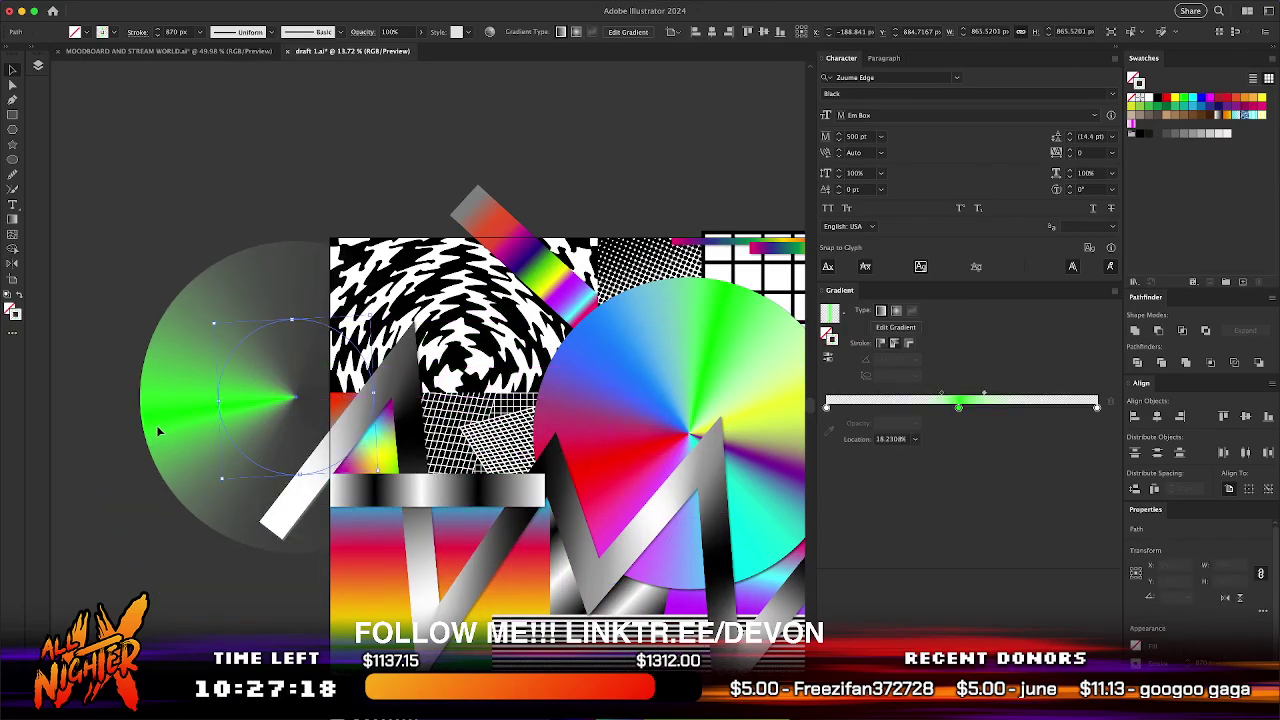
{"action": "scroll", "coordinate": [156, 425], "scroll_direction": "down", "scroll_amount": 3}
{"action": "scroll", "coordinate": [156, 425], "scroll_direction": "up", "scroll_amount": 3}
{"action": "key", "text": "Delete"}
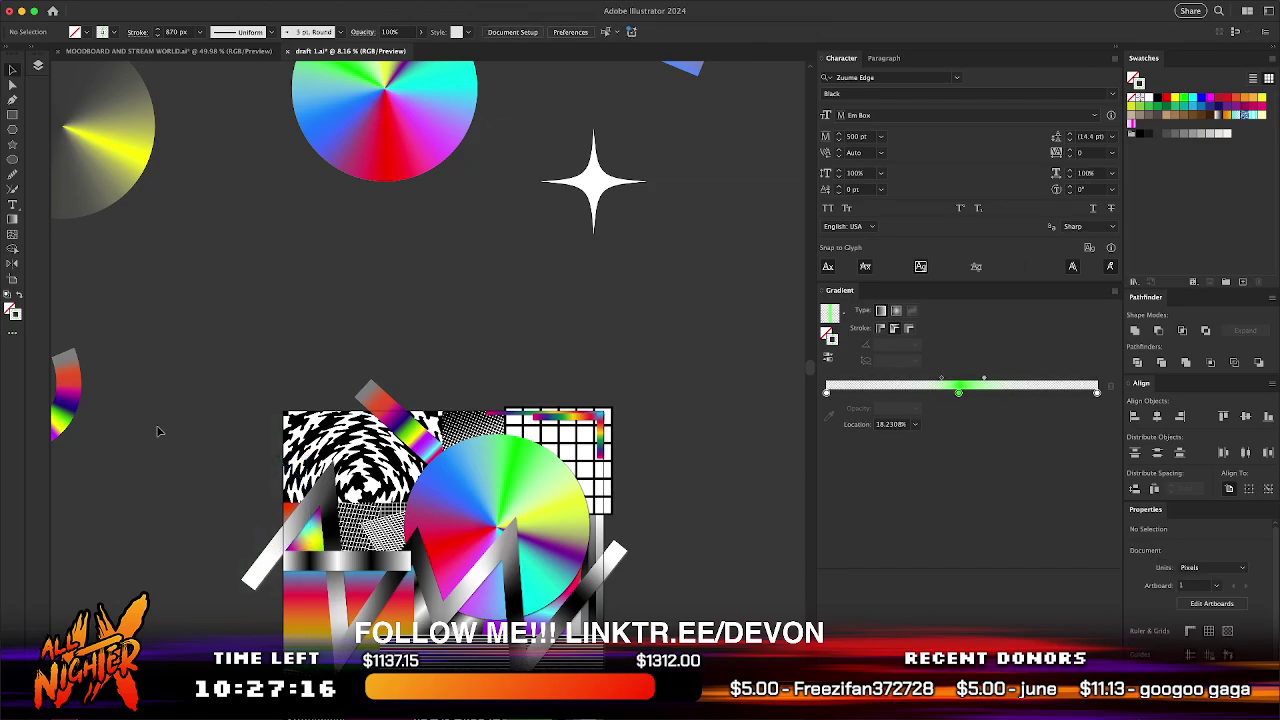
{"action": "key", "text": "super+y"}
{"action": "key", "text": "super+y"}
- Rotate the cover's rainbow disc about its centre to about 296° and deselect it
{"action": "scroll", "coordinate": [409, 666], "scroll_direction": "up", "scroll_amount": 5}
{"action": "scroll", "coordinate": [409, 666], "scroll_direction": "down", "scroll_amount": 2}
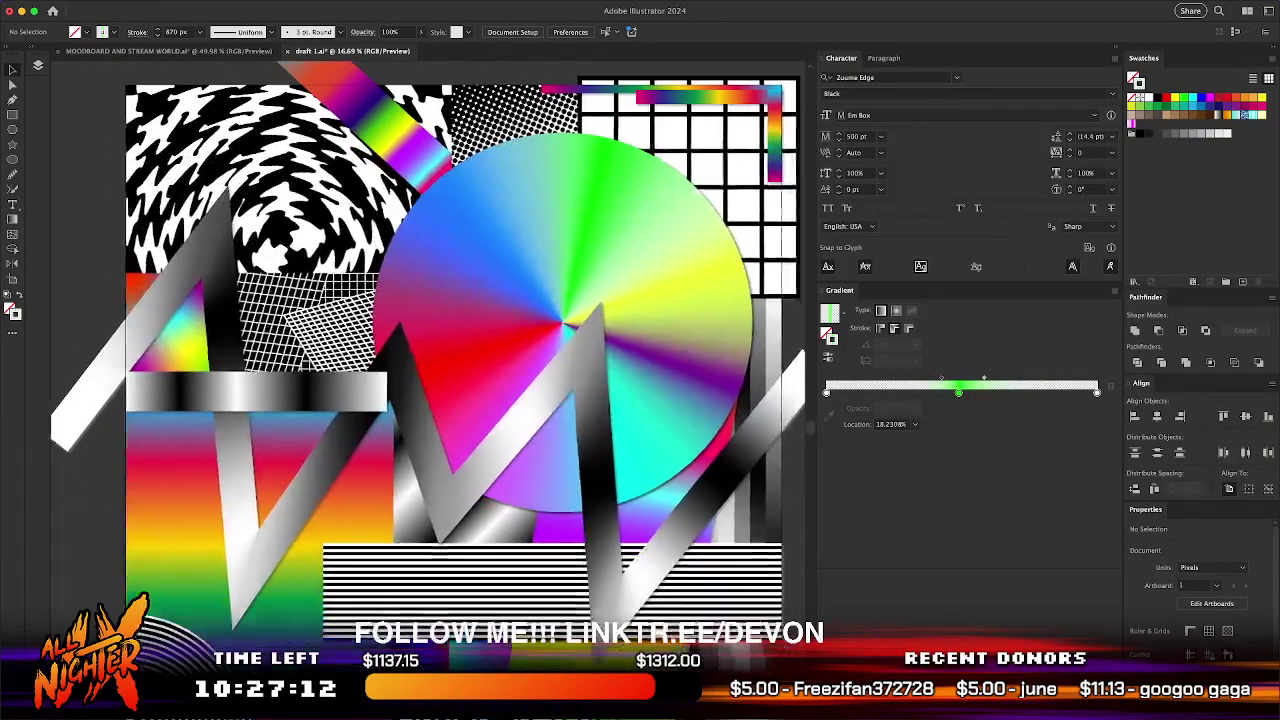
{"action": "scroll", "coordinate": [428, 367], "scroll_direction": "right", "scroll_amount": 3}
{"action": "scroll", "coordinate": [474, 371], "scroll_direction": "right", "scroll_amount": 5}
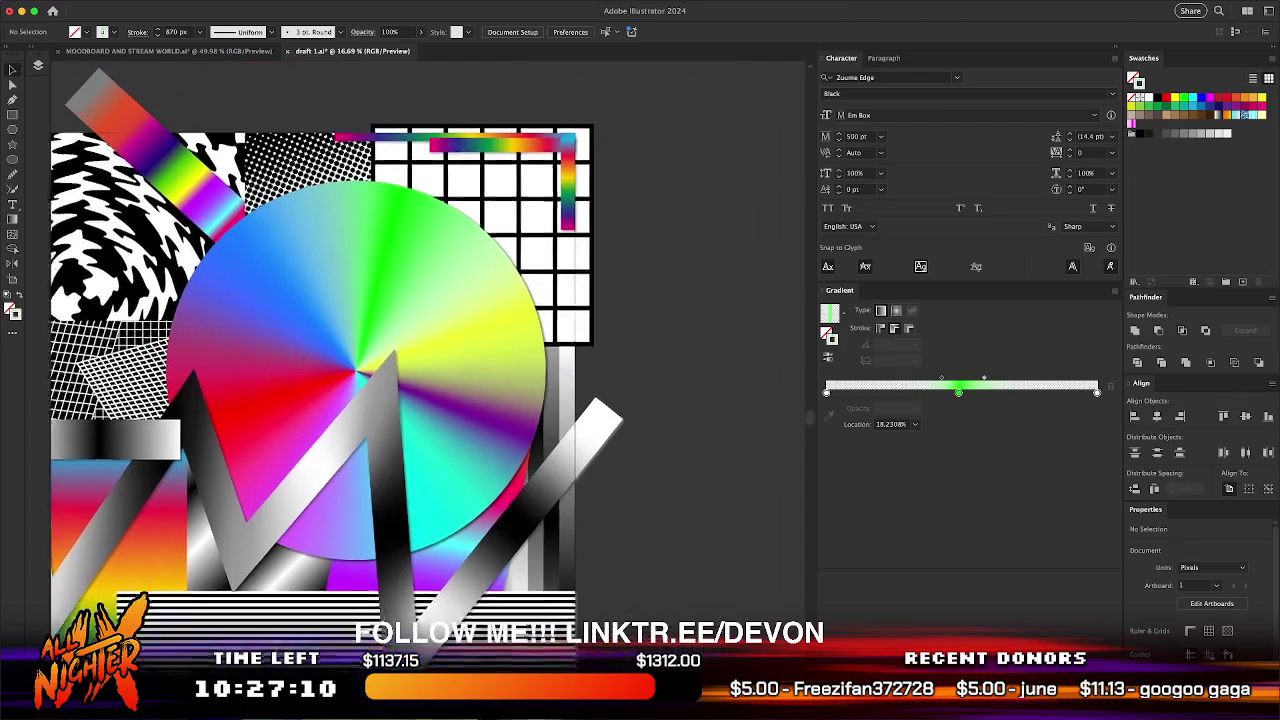
{"action": "left_click", "coordinate": [474, 371]}
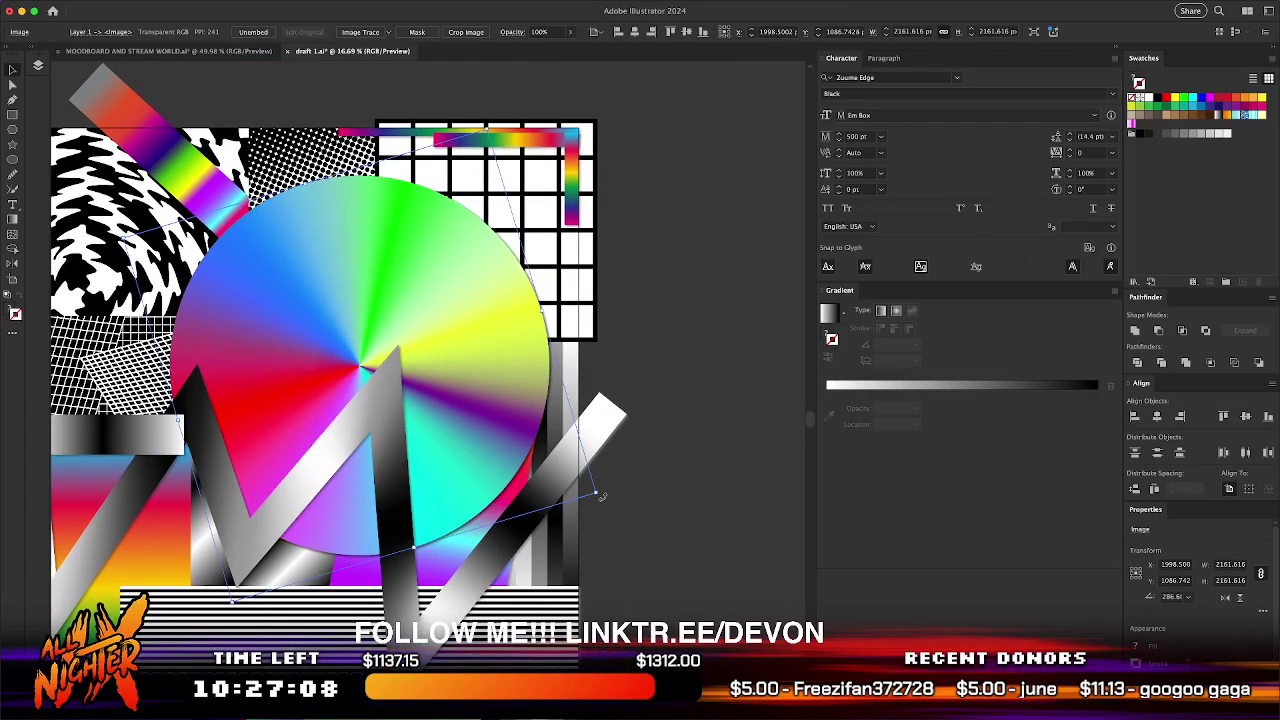
{"action": "left_click_drag", "start_coordinate": [598, 494], "coordinate": [531, 557]}
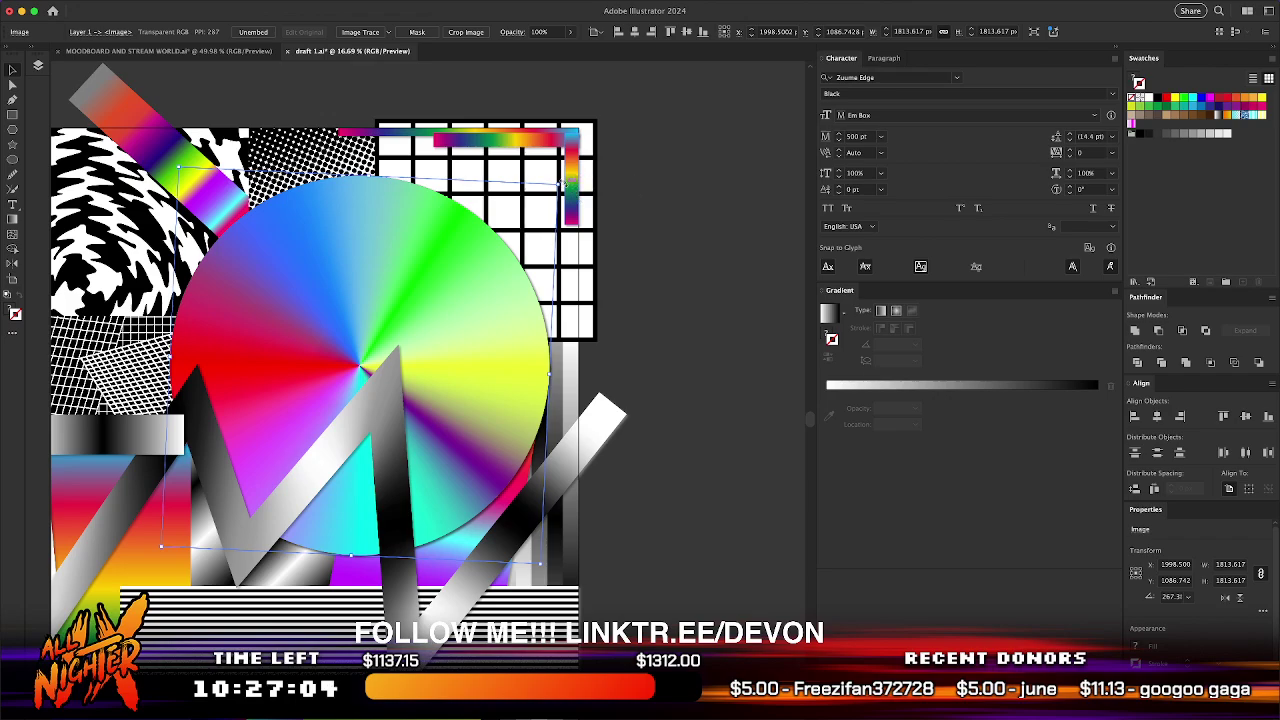
{"action": "left_click_drag", "start_coordinate": [563, 183], "coordinate": [521, 156]}
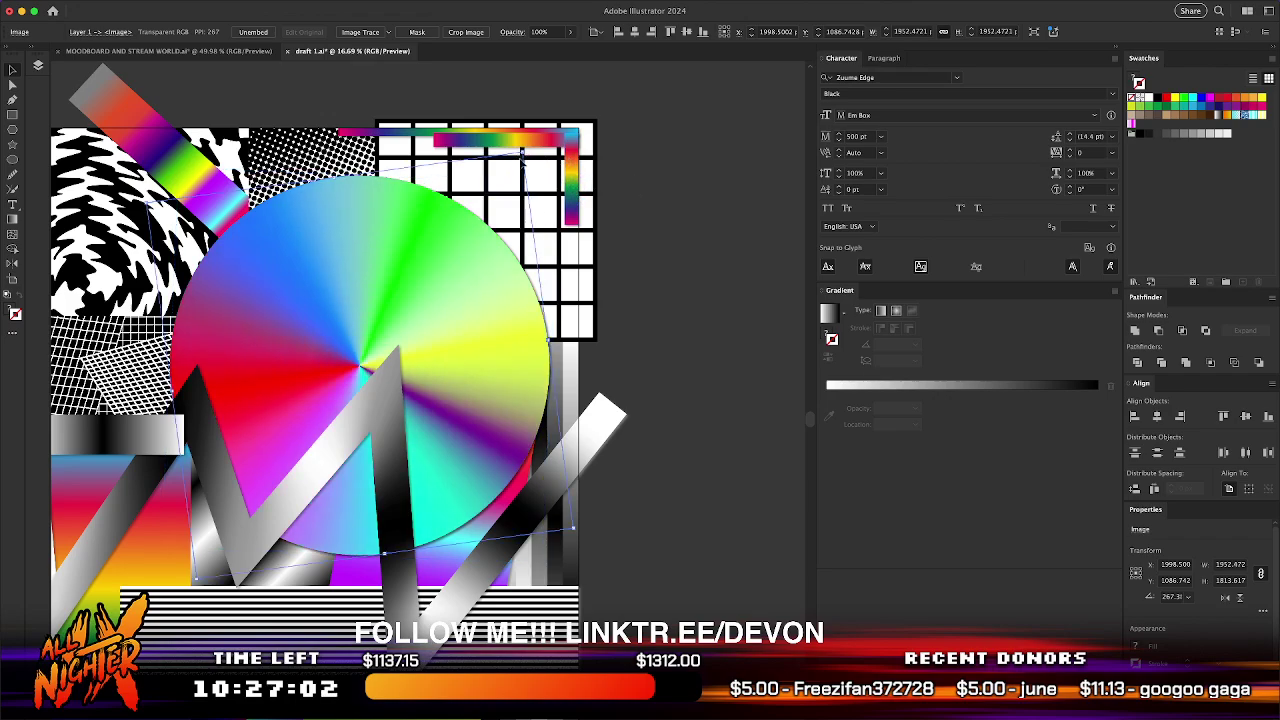
{"action": "left_click_drag", "start_coordinate": [605, 488], "coordinate": [611, 480]}
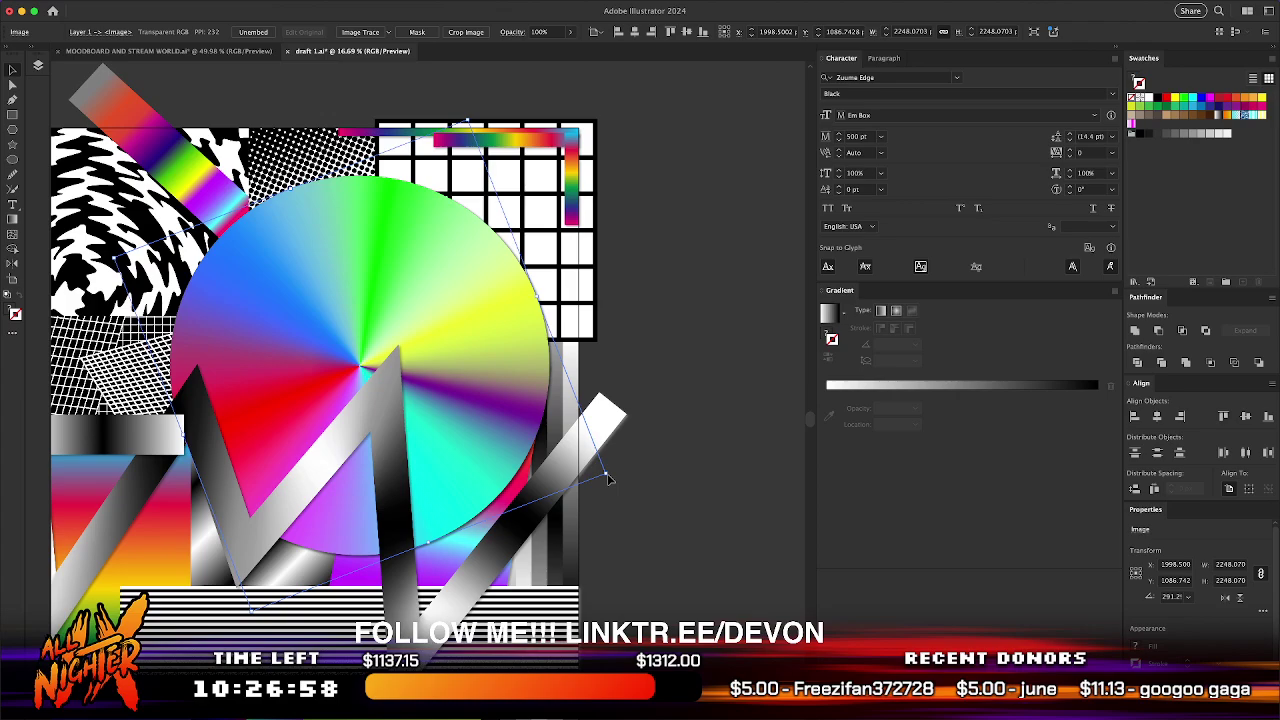
{"action": "left_click_drag", "start_coordinate": [608, 476], "coordinate": [617, 455]}
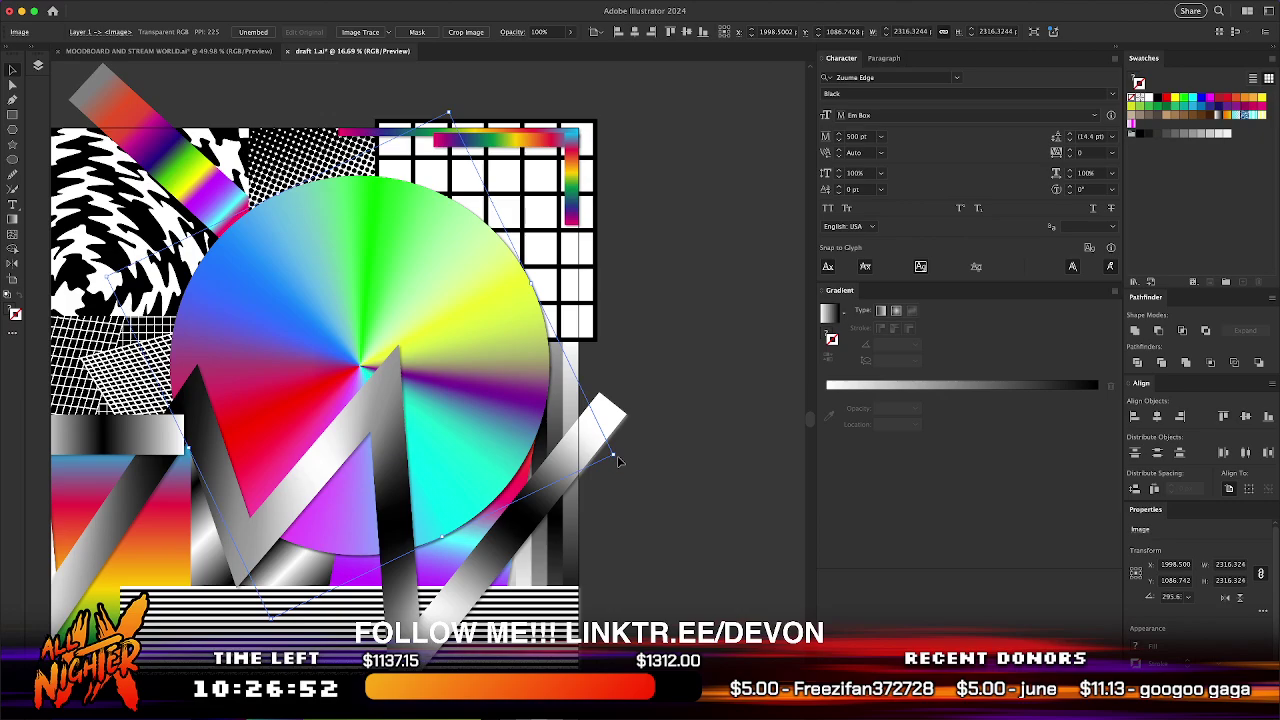
{"action": "left_click", "coordinate": [648, 501]}
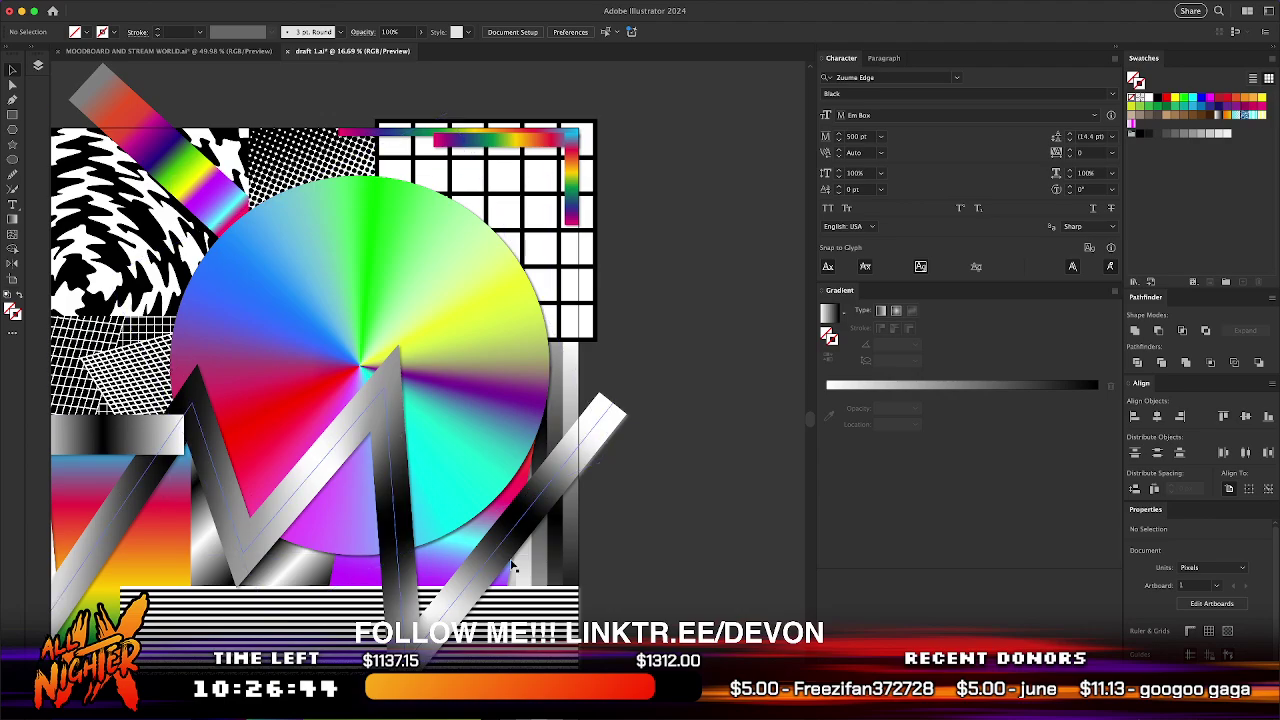
- Switch to the moodboard document and examine the earlier All Nighter covers, with a close look at the volume 3 artwork
{"action": "scroll", "coordinate": [720, 534], "scroll_direction": "down", "scroll_amount": 5}
{"action": "scroll", "coordinate": [726, 538], "scroll_direction": "up", "scroll_amount": 2}
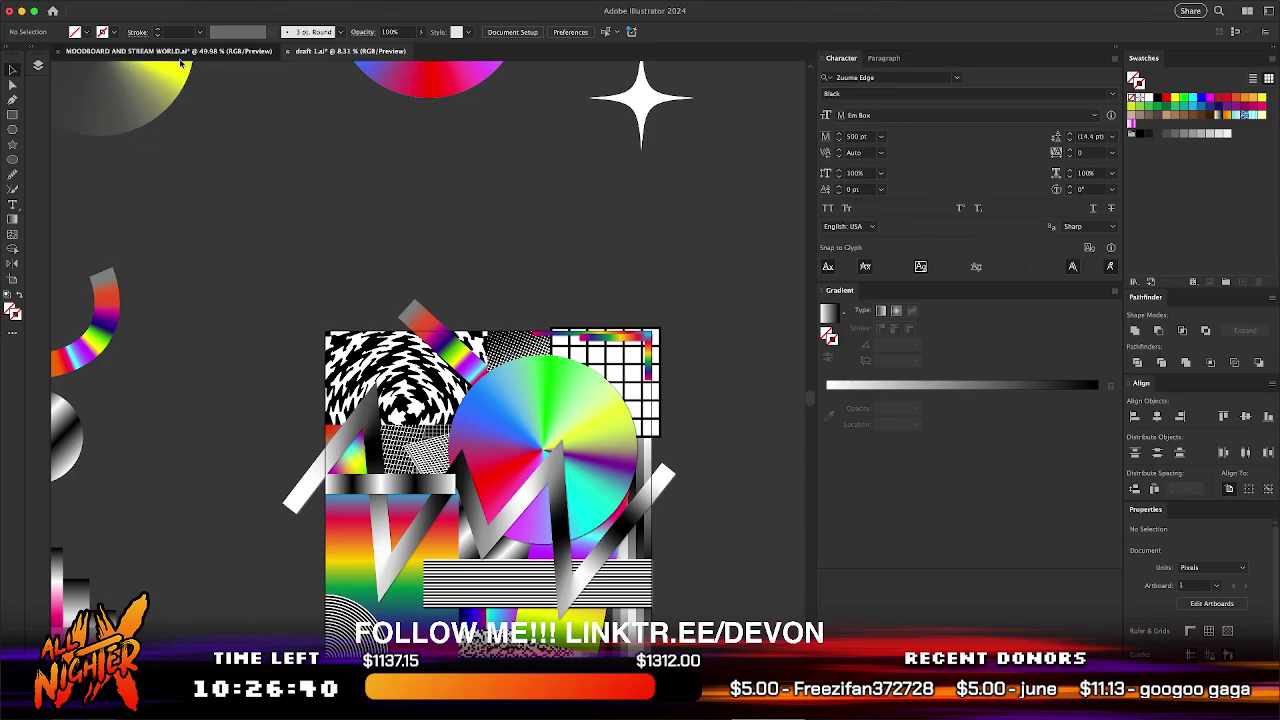
{"action": "left_click", "coordinate": [170, 51]}
{"action": "scroll", "coordinate": [529, 506], "scroll_direction": "down", "scroll_amount": 3}
{"action": "scroll", "coordinate": [531, 507], "scroll_direction": "left", "scroll_amount": 5}
{"action": "scroll", "coordinate": [531, 507], "scroll_direction": "down", "scroll_amount": 2}
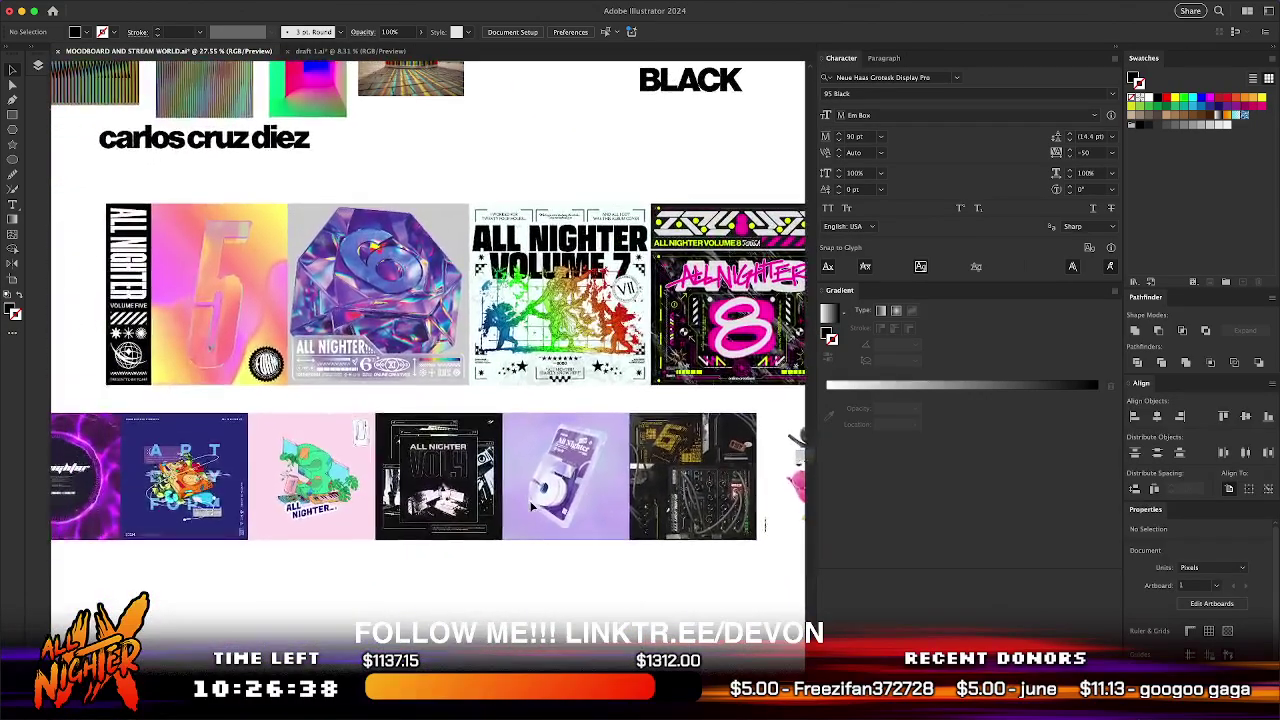
{"action": "scroll", "coordinate": [531, 507], "scroll_direction": "right", "scroll_amount": 2}
{"action": "scroll", "coordinate": [531, 507], "scroll_direction": "left", "scroll_amount": 2}
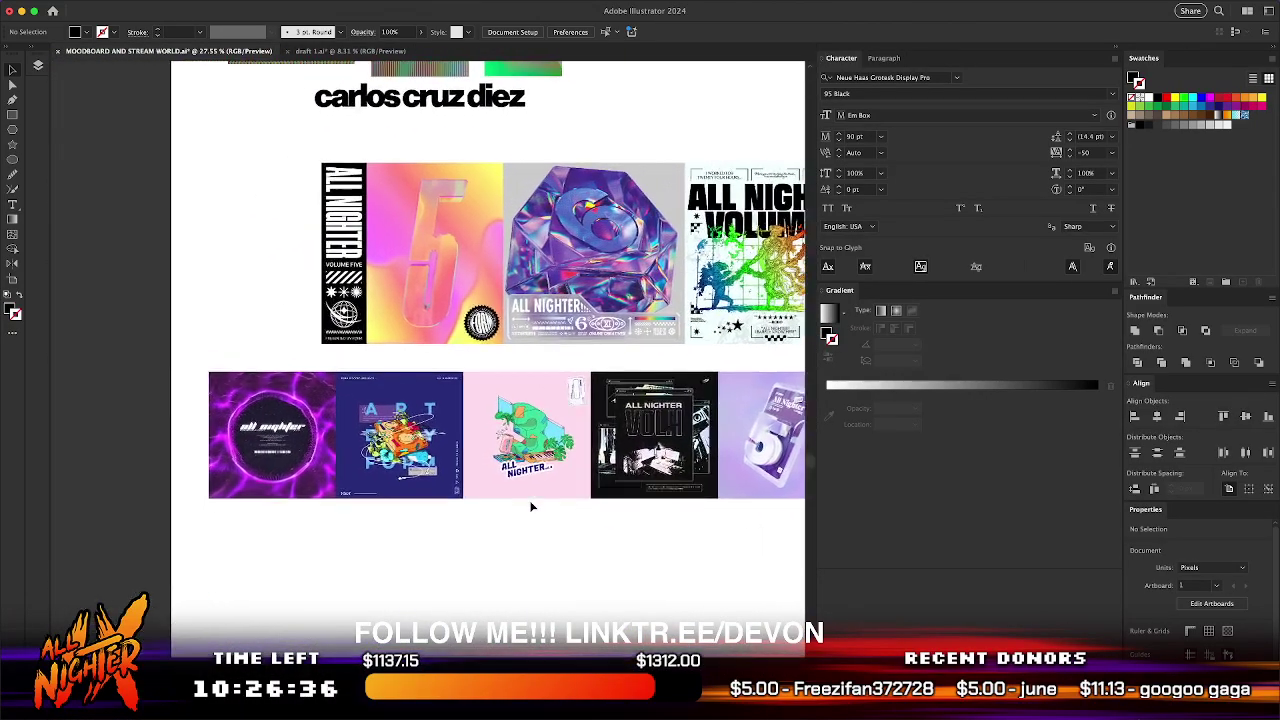
{"action": "scroll", "coordinate": [531, 507], "scroll_direction": "right", "scroll_amount": 5}
{"action": "scroll", "coordinate": [532, 508], "scroll_direction": "up", "scroll_amount": 3}
{"action": "scroll", "coordinate": [531, 507], "scroll_direction": "right", "scroll_amount": 3}
{"action": "scroll", "coordinate": [531, 507], "scroll_direction": "up", "scroll_amount": 1}
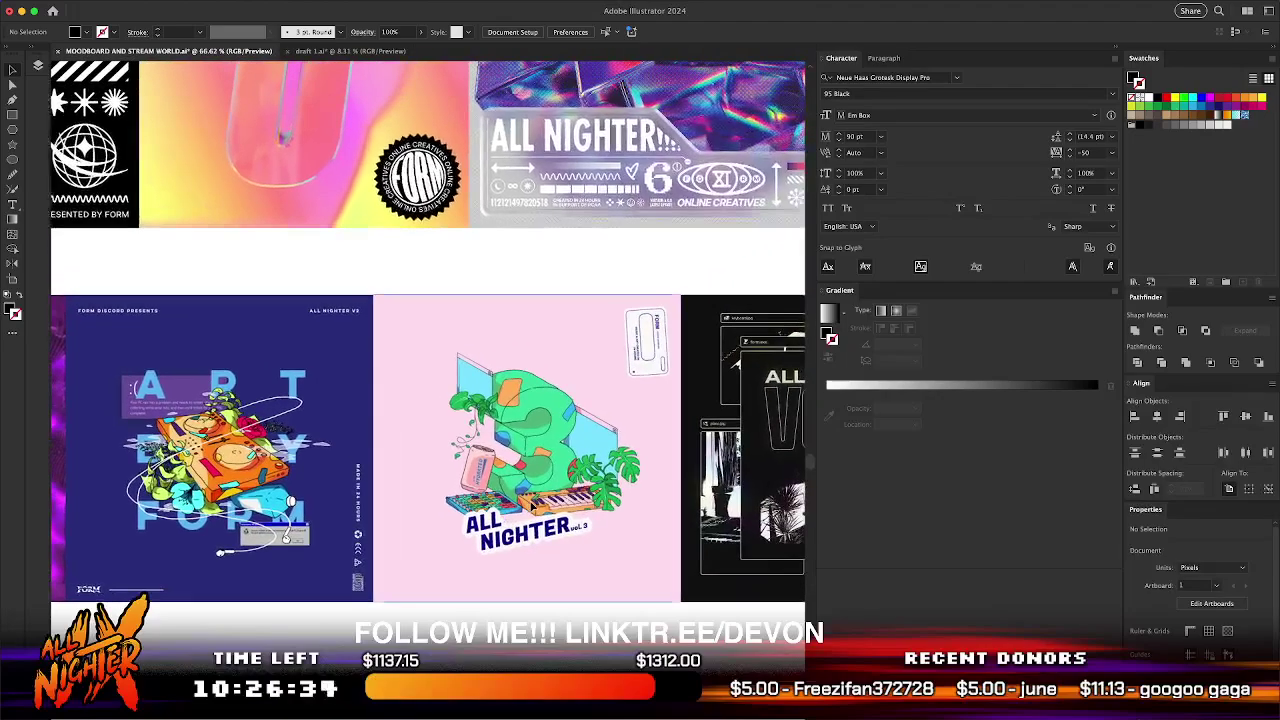
{"action": "scroll", "coordinate": [531, 507], "scroll_direction": "up", "scroll_amount": 5}
{"action": "scroll", "coordinate": [531, 507], "scroll_direction": "down", "scroll_amount": 3}
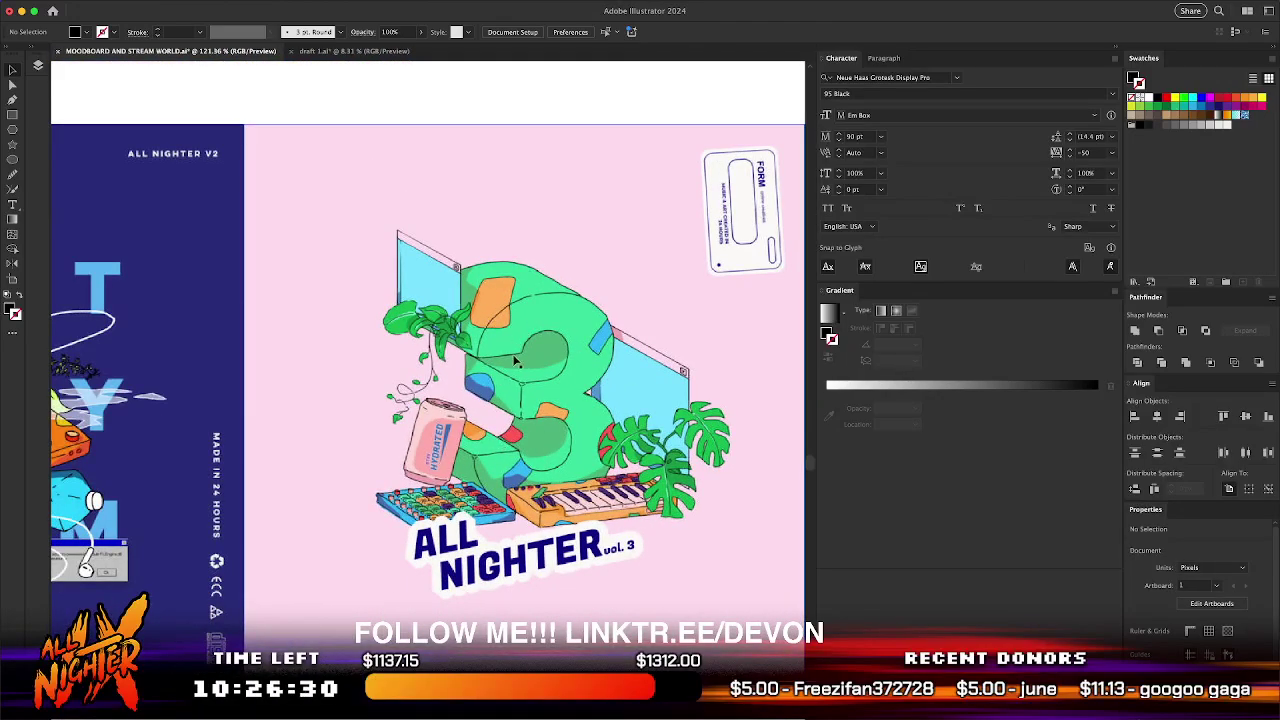
{"action": "scroll", "coordinate": [489, 488], "scroll_direction": "down", "scroll_amount": 5}
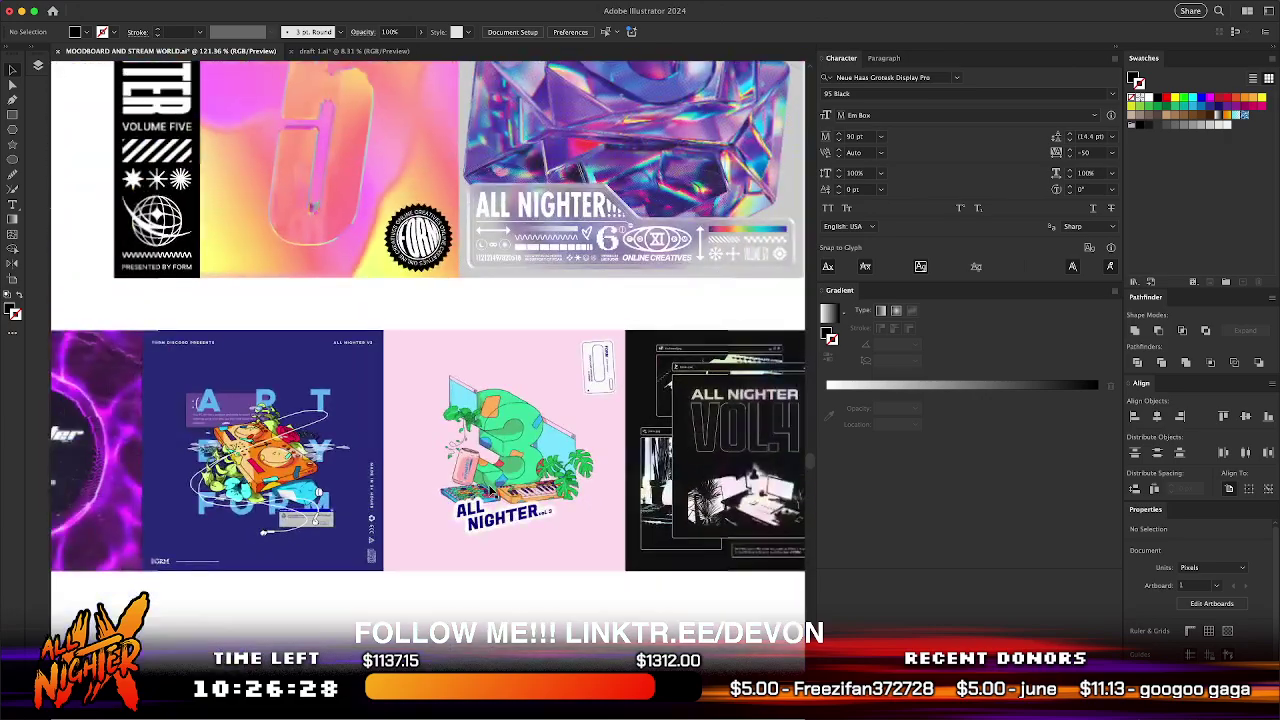
- Examine the remaining All Nighter covers on the moodboard, from volume 4 through volume 8, and compare both rows
{"action": "scroll", "coordinate": [489, 488], "scroll_direction": "right", "scroll_amount": 4}
{"action": "scroll", "coordinate": [489, 488], "scroll_direction": "right", "scroll_amount": 3}
{"action": "scroll", "coordinate": [489, 488], "scroll_direction": "right", "scroll_amount": 3}
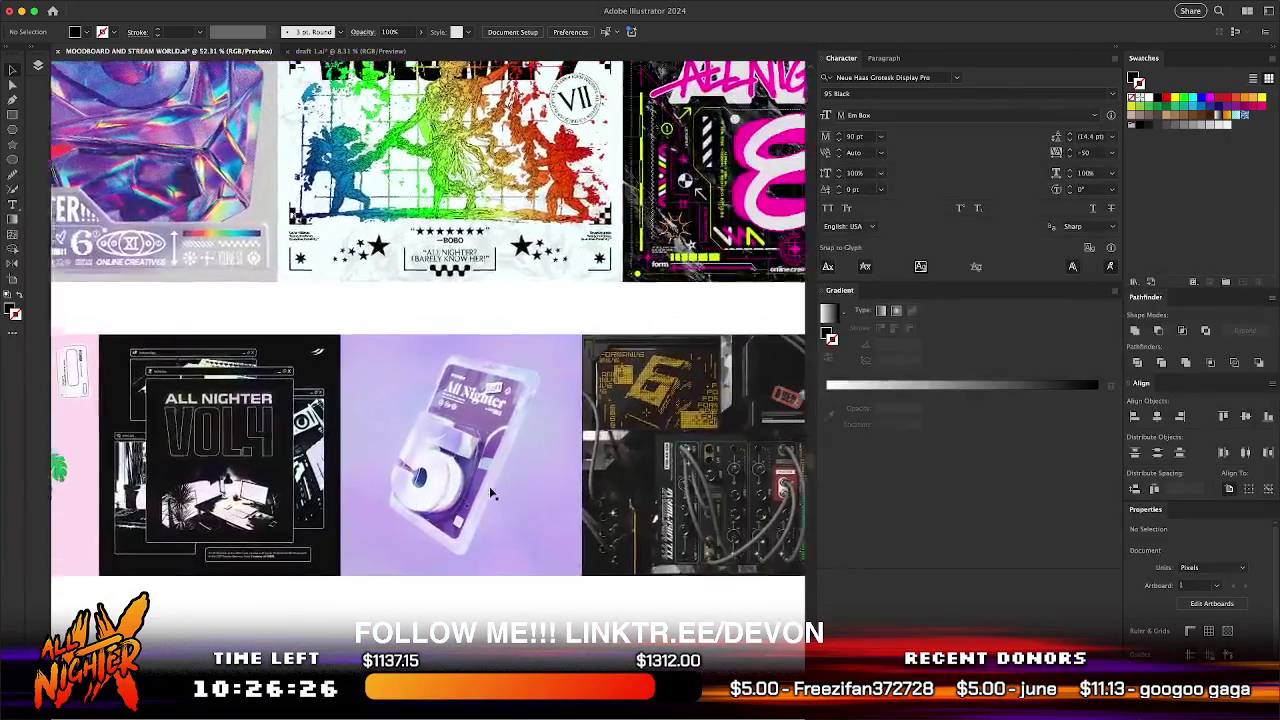
{"action": "scroll", "coordinate": [489, 488], "scroll_direction": "up", "scroll_amount": 3}
{"action": "scroll", "coordinate": [489, 488], "scroll_direction": "right", "scroll_amount": 5}
{"action": "scroll", "coordinate": [489, 480], "scroll_direction": "up", "scroll_amount": 1}
{"action": "scroll", "coordinate": [489, 478], "scroll_direction": "down", "scroll_amount": 3}
{"action": "scroll", "coordinate": [489, 478], "scroll_direction": "right", "scroll_amount": 3}
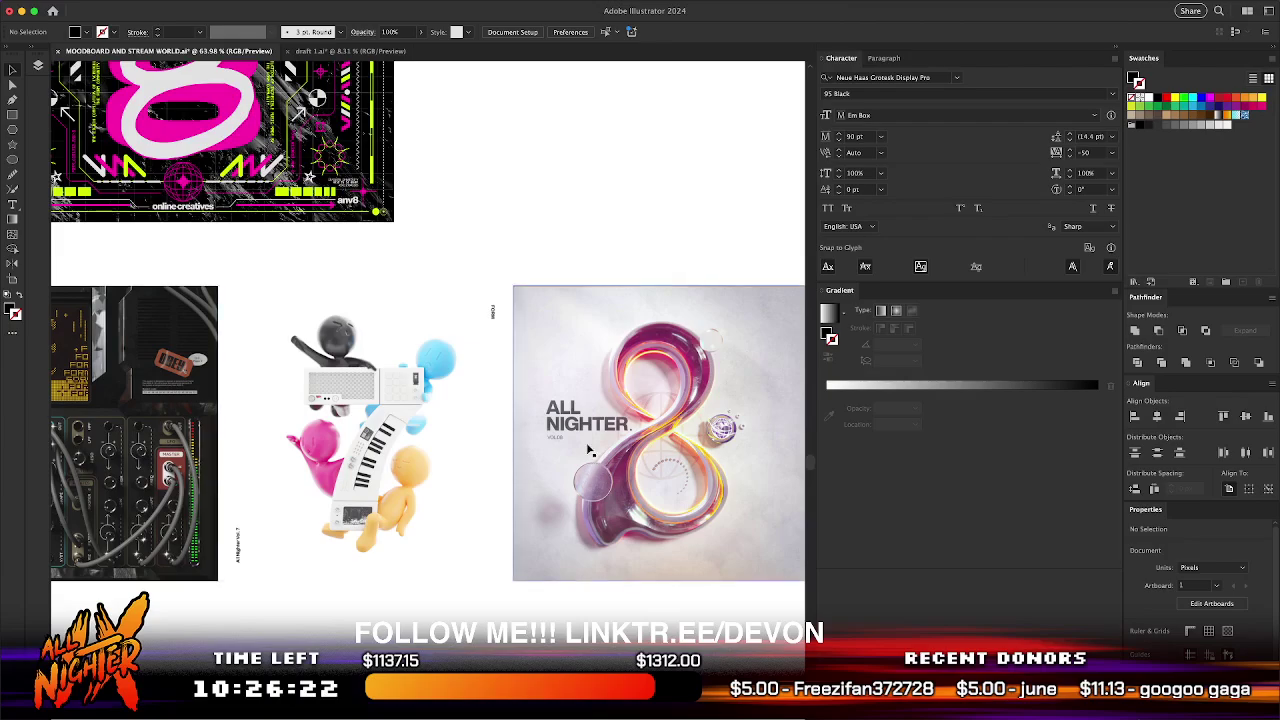
{"action": "scroll", "coordinate": [590, 451], "scroll_direction": "down", "scroll_amount": 3}
{"action": "scroll", "coordinate": [590, 451], "scroll_direction": "left", "scroll_amount": 2}
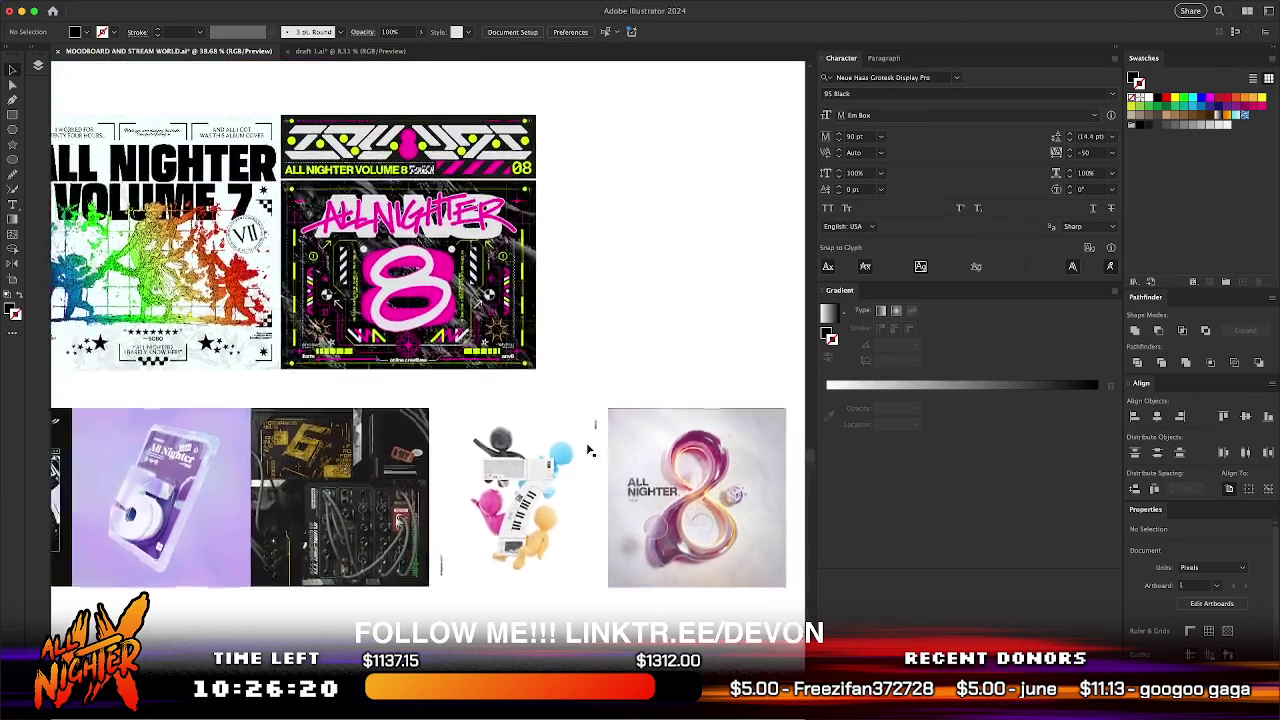
{"action": "scroll", "coordinate": [590, 451], "scroll_direction": "down", "scroll_amount": 2}
{"action": "scroll", "coordinate": [590, 451], "scroll_direction": "down", "scroll_amount": 1}
{"action": "scroll", "coordinate": [590, 451], "scroll_direction": "left", "scroll_amount": 3}
{"action": "scroll", "coordinate": [590, 451], "scroll_direction": "right", "scroll_amount": 3}
{"action": "scroll", "coordinate": [590, 451], "scroll_direction": "down", "scroll_amount": 2}
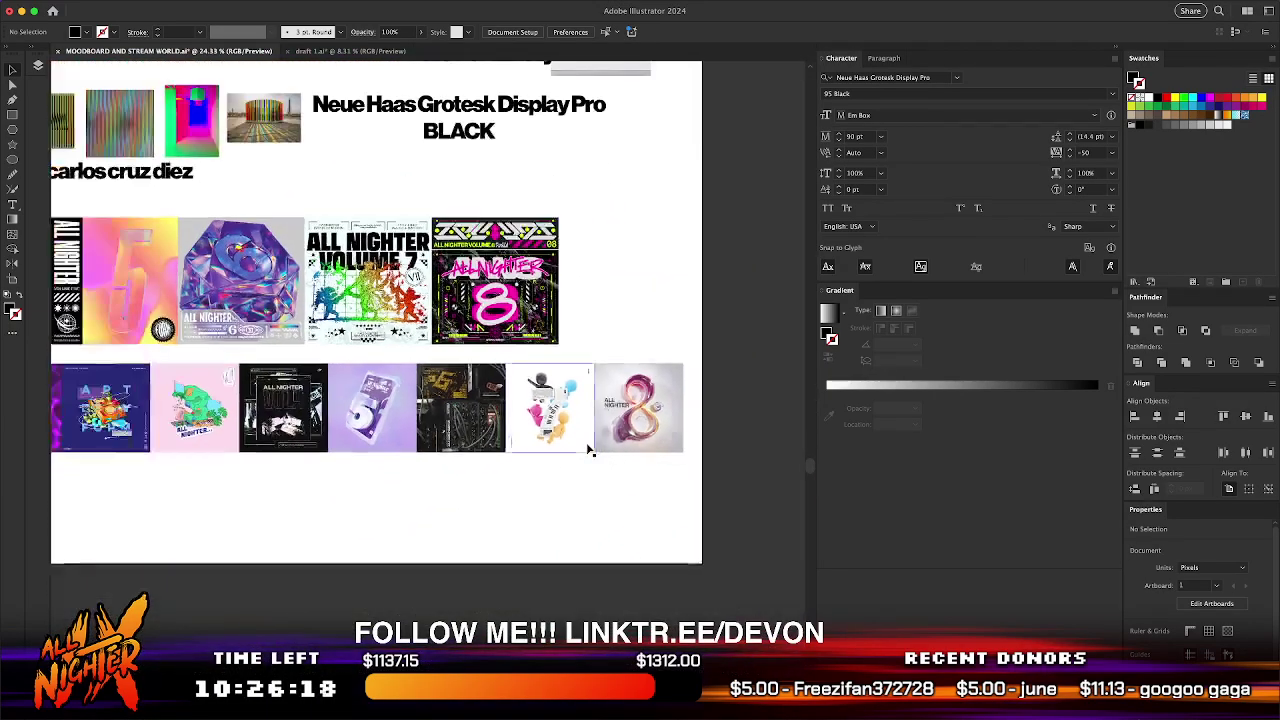
{"action": "scroll", "coordinate": [590, 451], "scroll_direction": "left", "scroll_amount": 2}
{"action": "scroll", "coordinate": [590, 451], "scroll_direction": "up", "scroll_amount": 1}
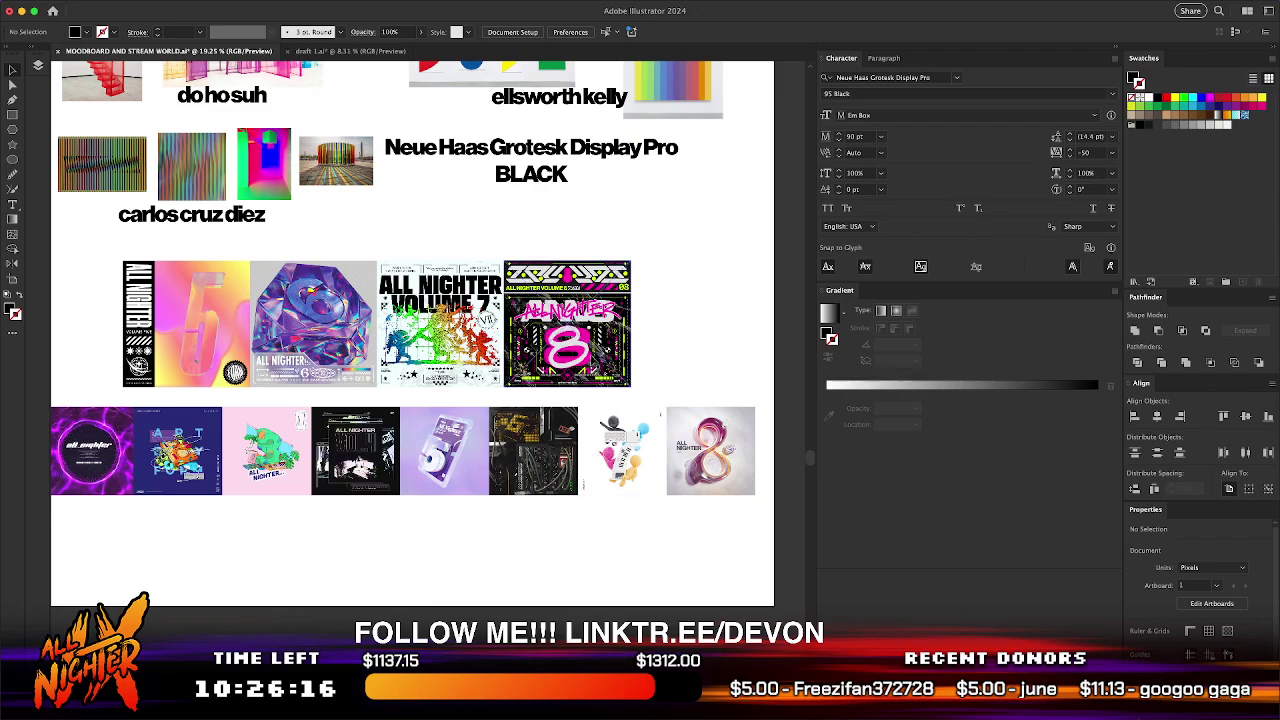
- Return to the draft 1 document and preview the cover full screen in presentation mode
{"action": "left_click", "coordinate": [342, 54]}
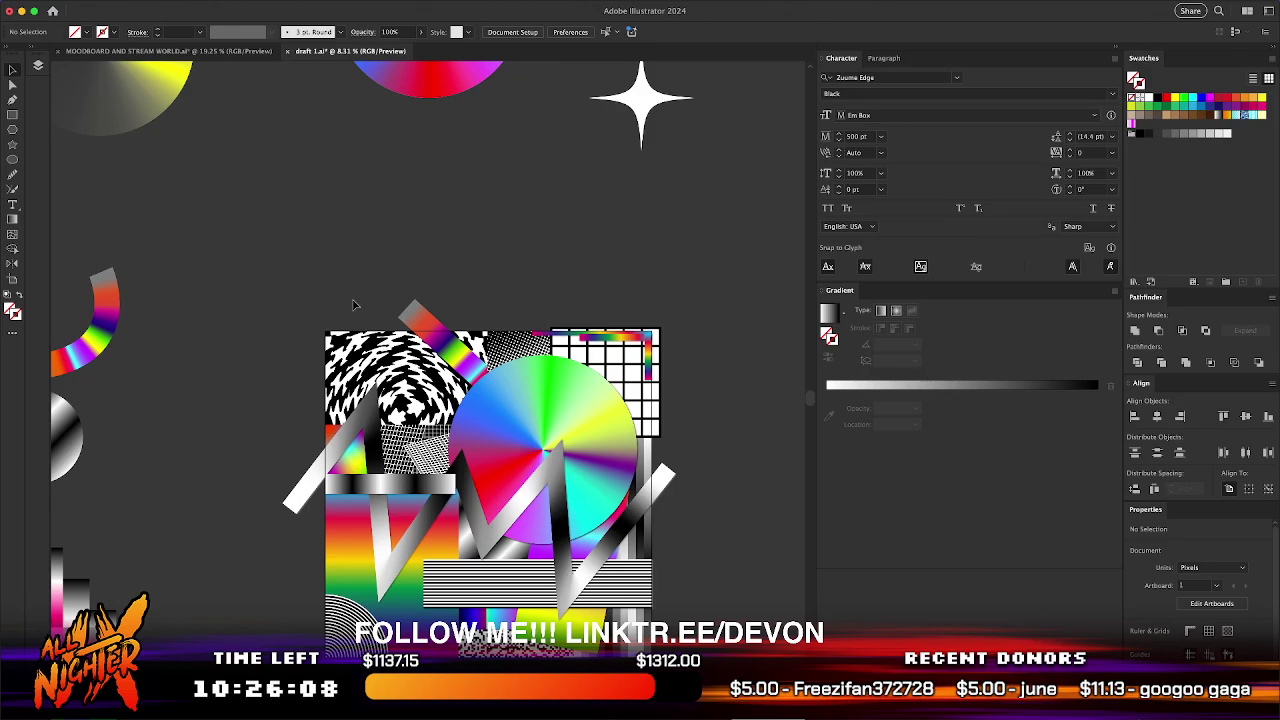
{"action": "key", "text": "shift+f"}
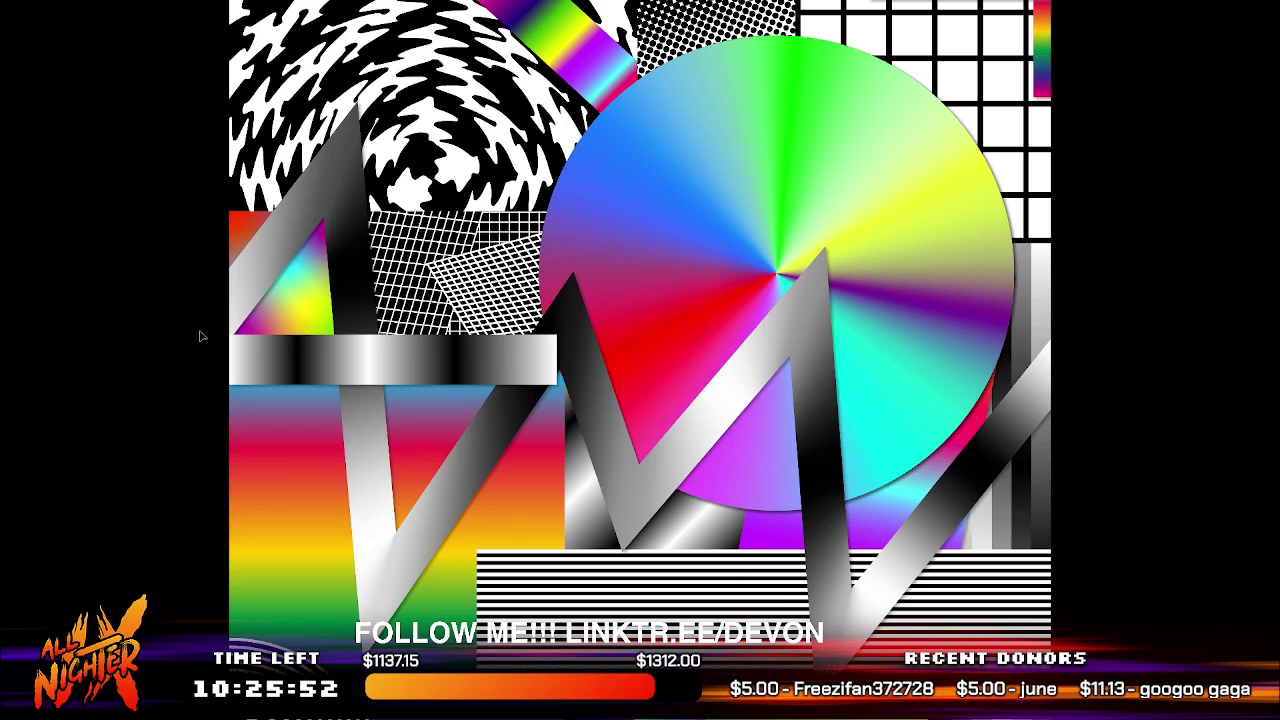
{"action": "scroll", "coordinate": [441, 361], "scroll_direction": "up", "scroll_amount": 2}
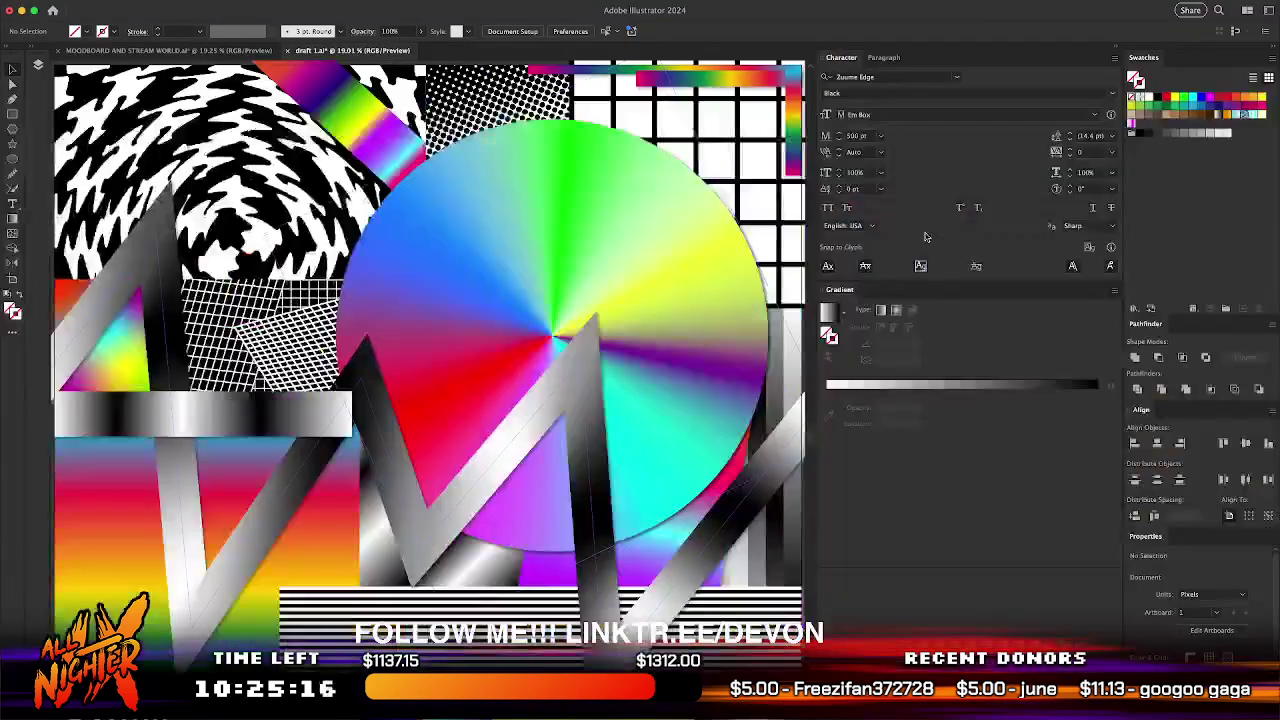
- Create a 3000 × 3000 px square and align it exactly over the cover's artboard
{"action": "scroll", "coordinate": [465, 486], "scroll_direction": "down", "scroll_amount": 5}
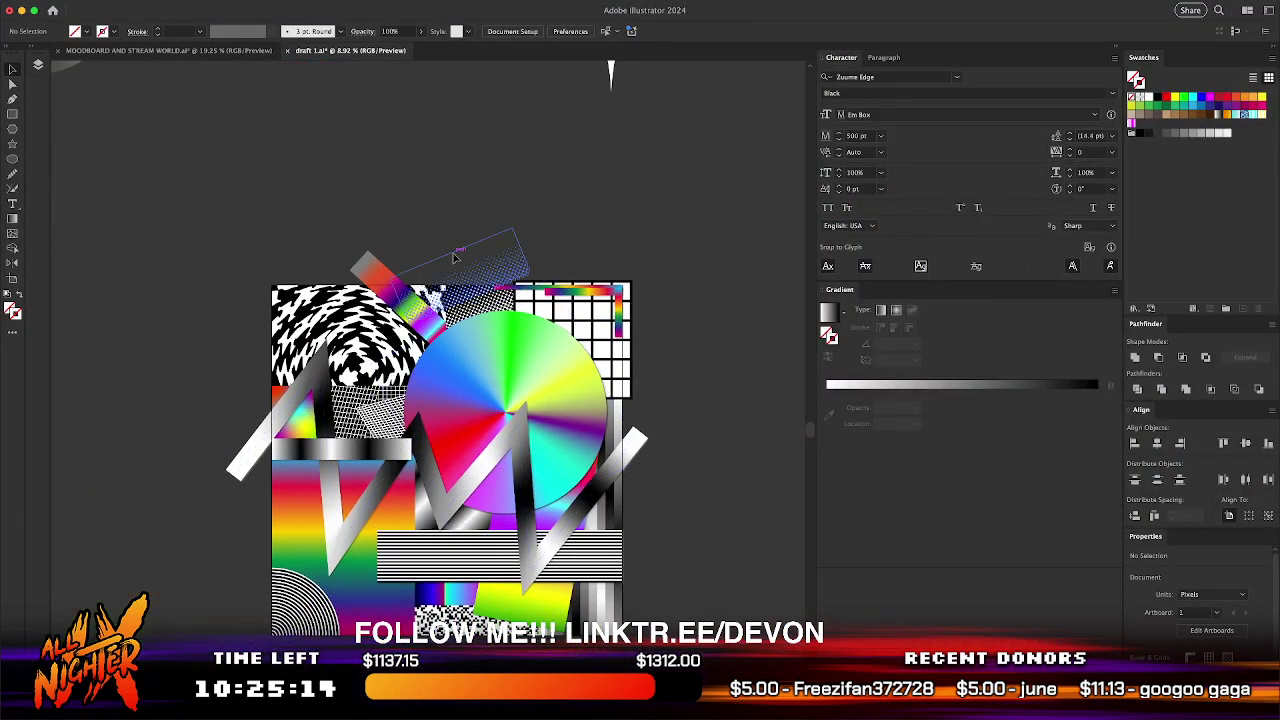
{"action": "key", "text": "m"}
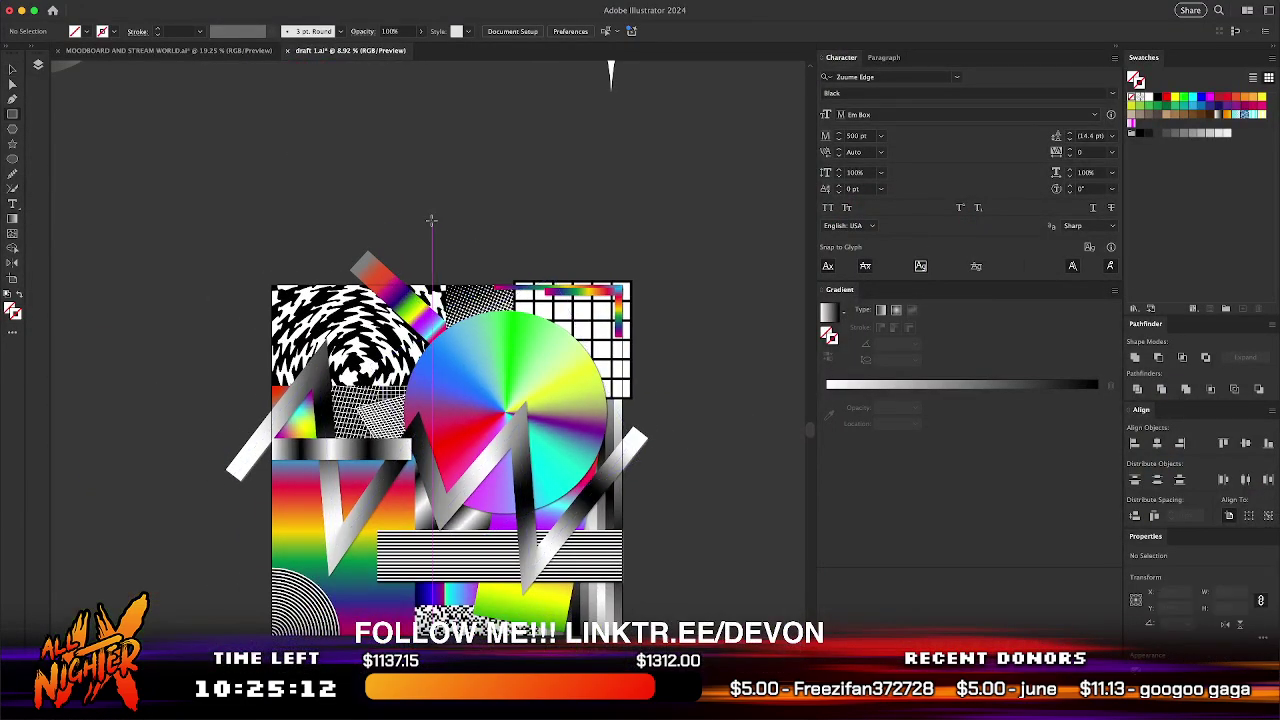
{"action": "left_click", "coordinate": [365, 215]}
{"action": "type", "text": "3000"}
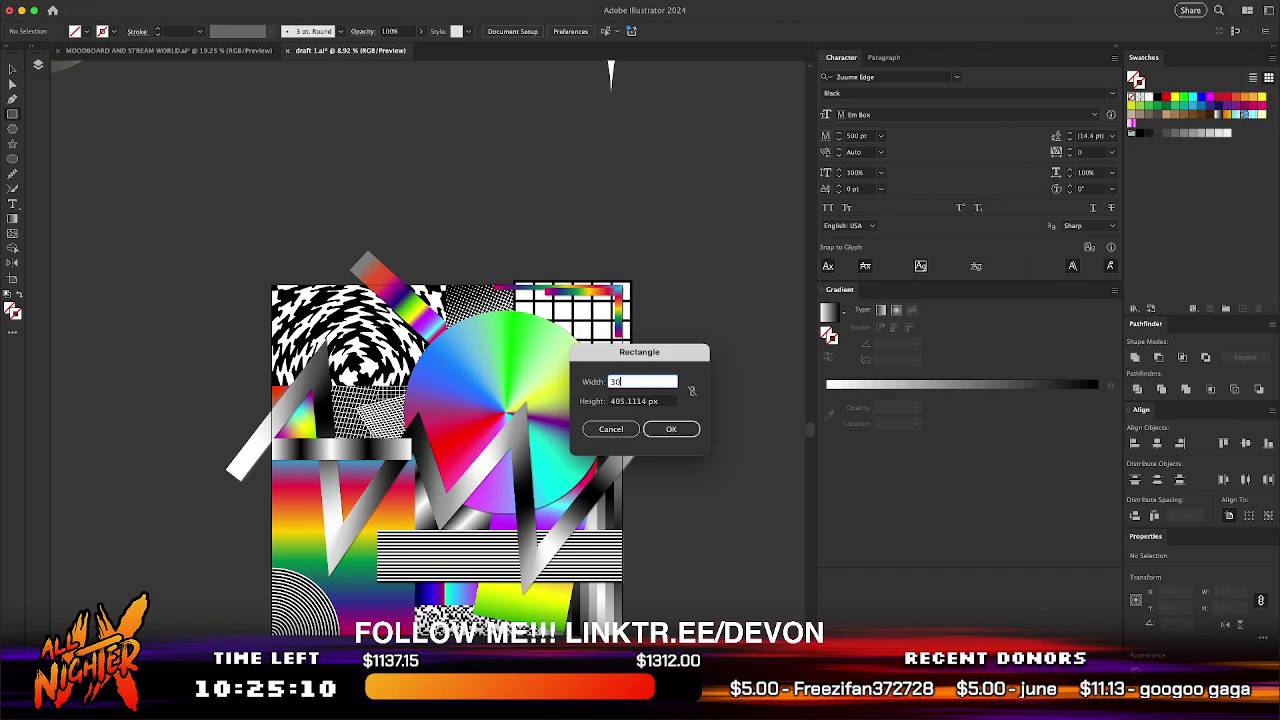
{"action": "key", "text": "Tab"}
{"action": "type", "text": "3000"}
{"action": "key", "text": "Return"}
{"action": "left_click_drag", "start_coordinate": [366, 211], "coordinate": [272, 286]}
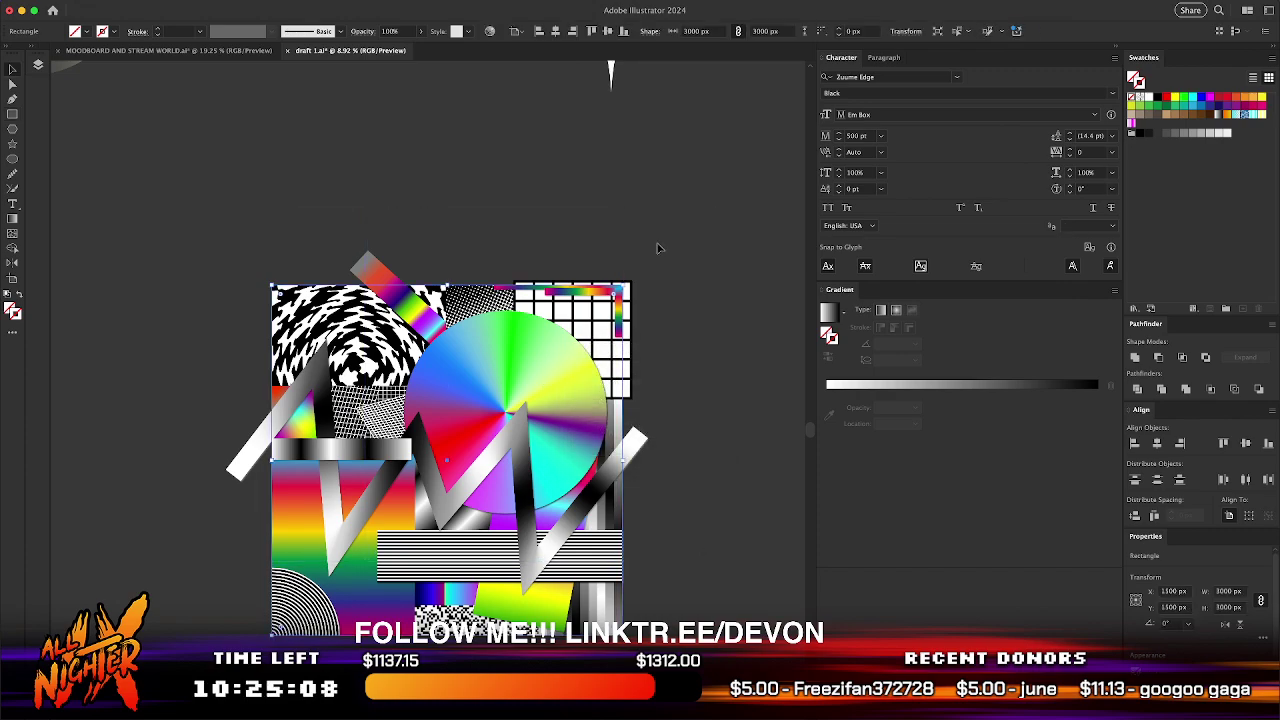
- Fill the full-size square with yellow and set its blending mode to Difference over the artwork
{"action": "left_click", "coordinate": [1176, 98]}
{"action": "left_click", "coordinate": [1139, 78]}
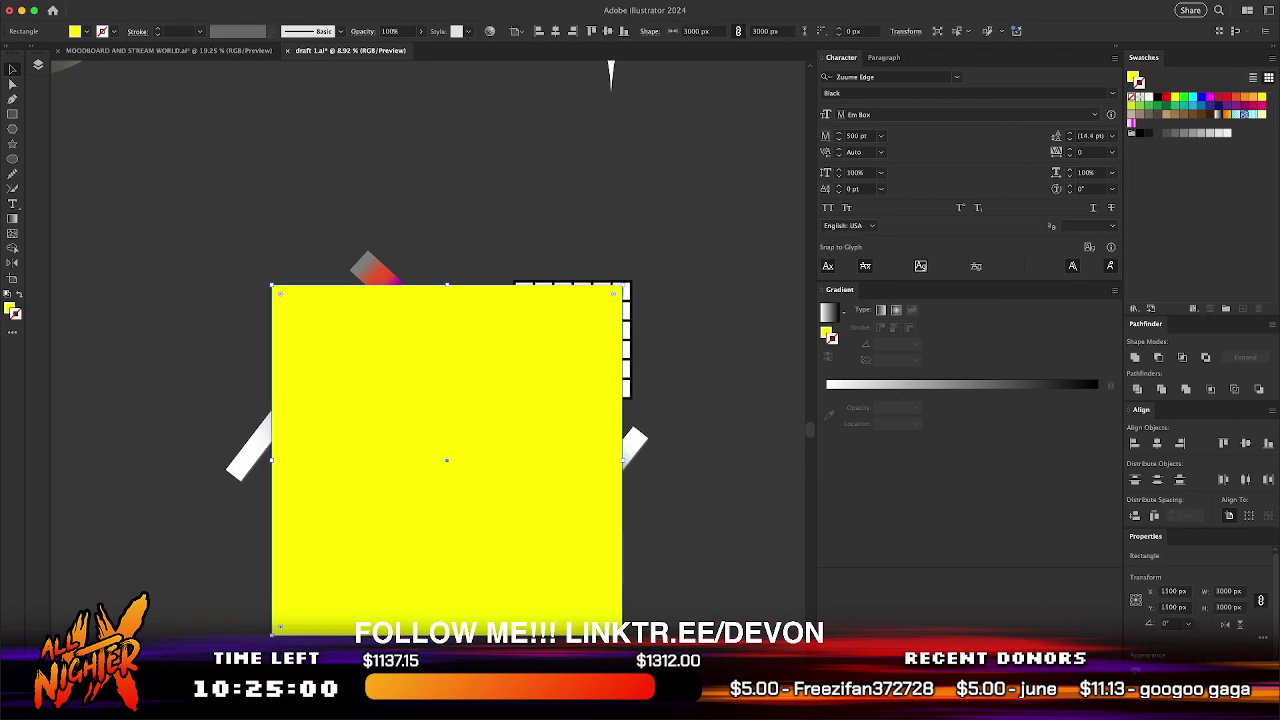
{"action": "left_click", "coordinate": [1157, 708]}
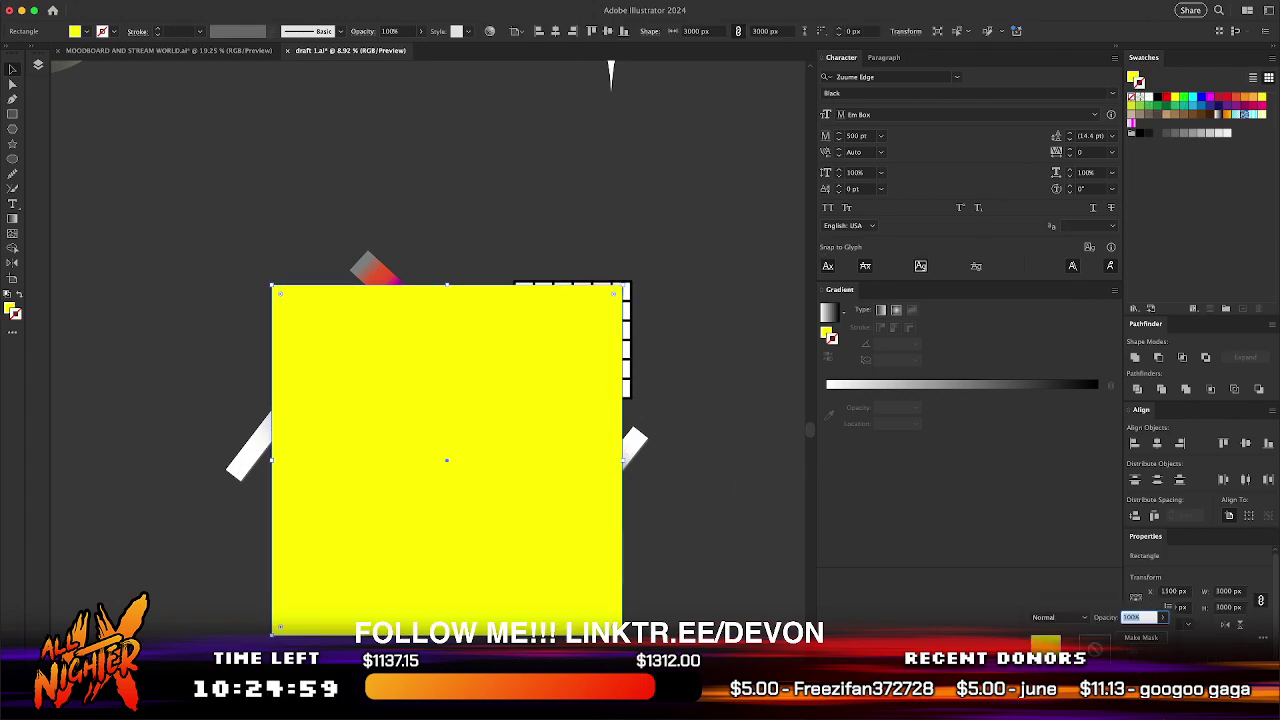
{"action": "left_click", "coordinate": [1080, 620]}
{"action": "left_click", "coordinate": [1070, 531]}
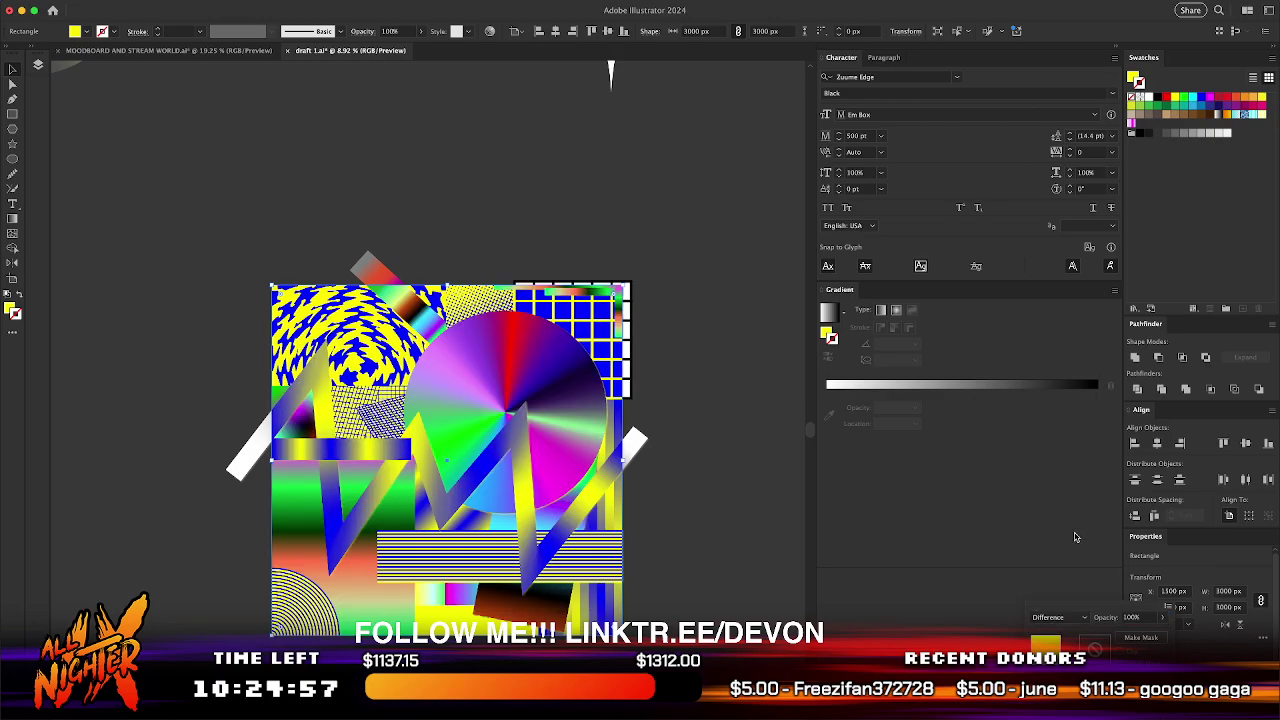
{"action": "left_click", "coordinate": [745, 471]}
{"action": "scroll", "coordinate": [499, 513], "scroll_direction": "up", "scroll_amount": 3}
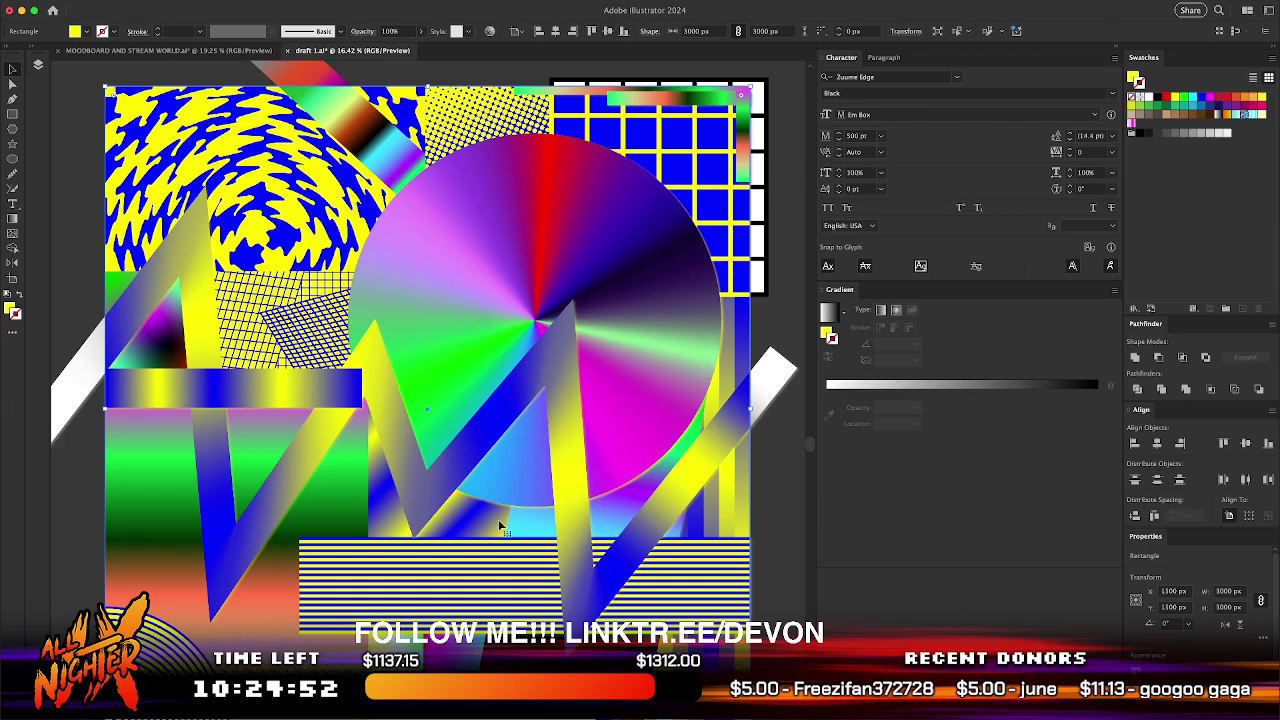
{"action": "scroll", "coordinate": [499, 513], "scroll_direction": "down", "scroll_amount": 1}
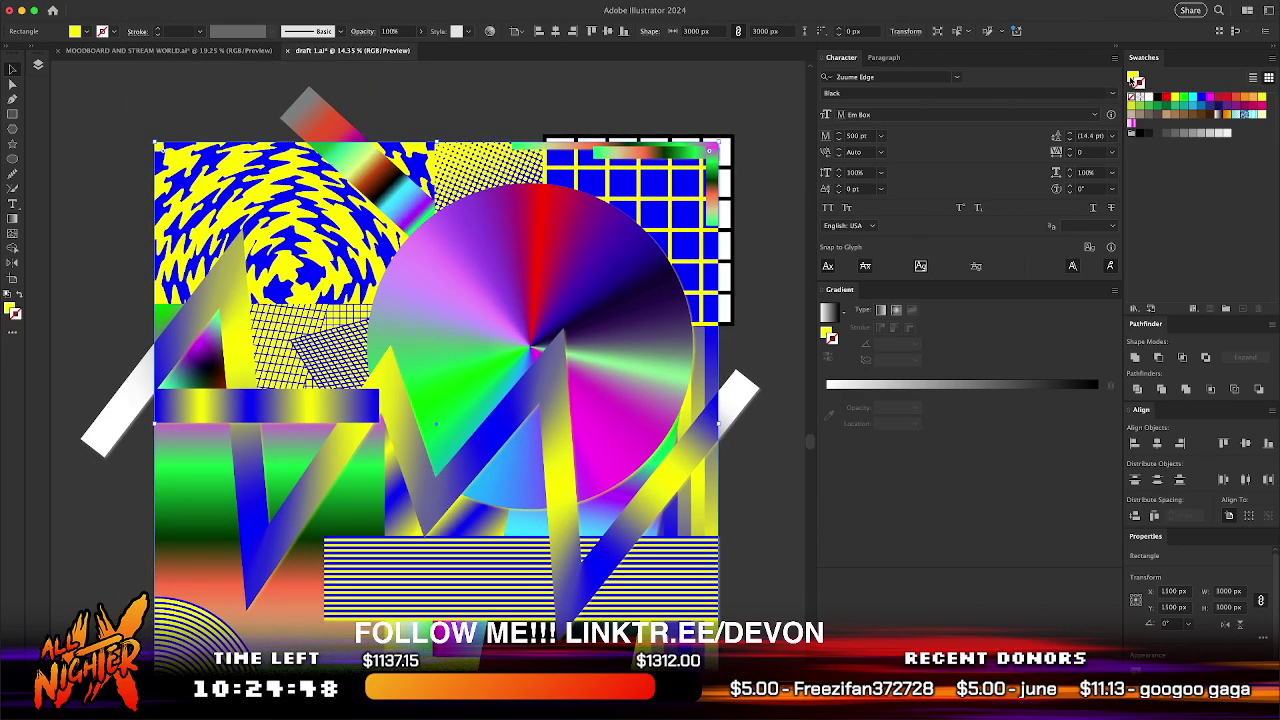
- Try magenta, green, red and yellow solid fills on the Difference overlay square, keeping its stroke at none
{"action": "left_click", "coordinate": [1210, 98]}
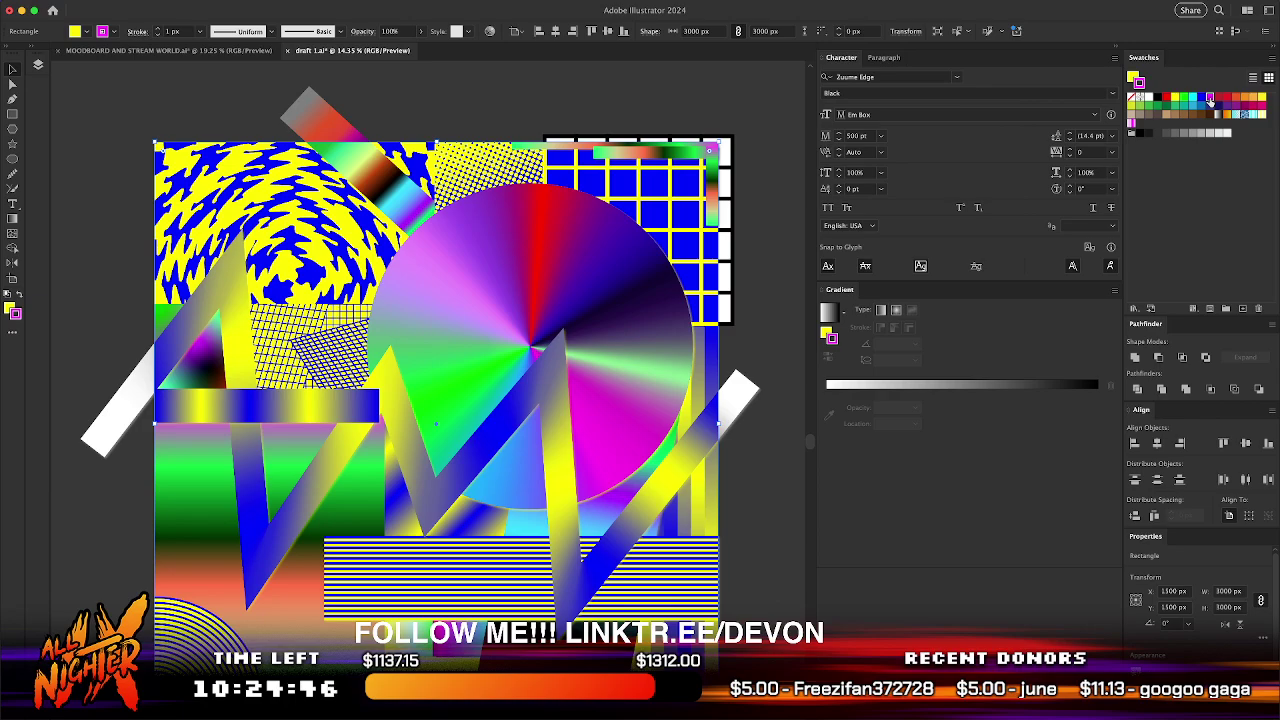
{"action": "left_click", "coordinate": [1132, 97]}
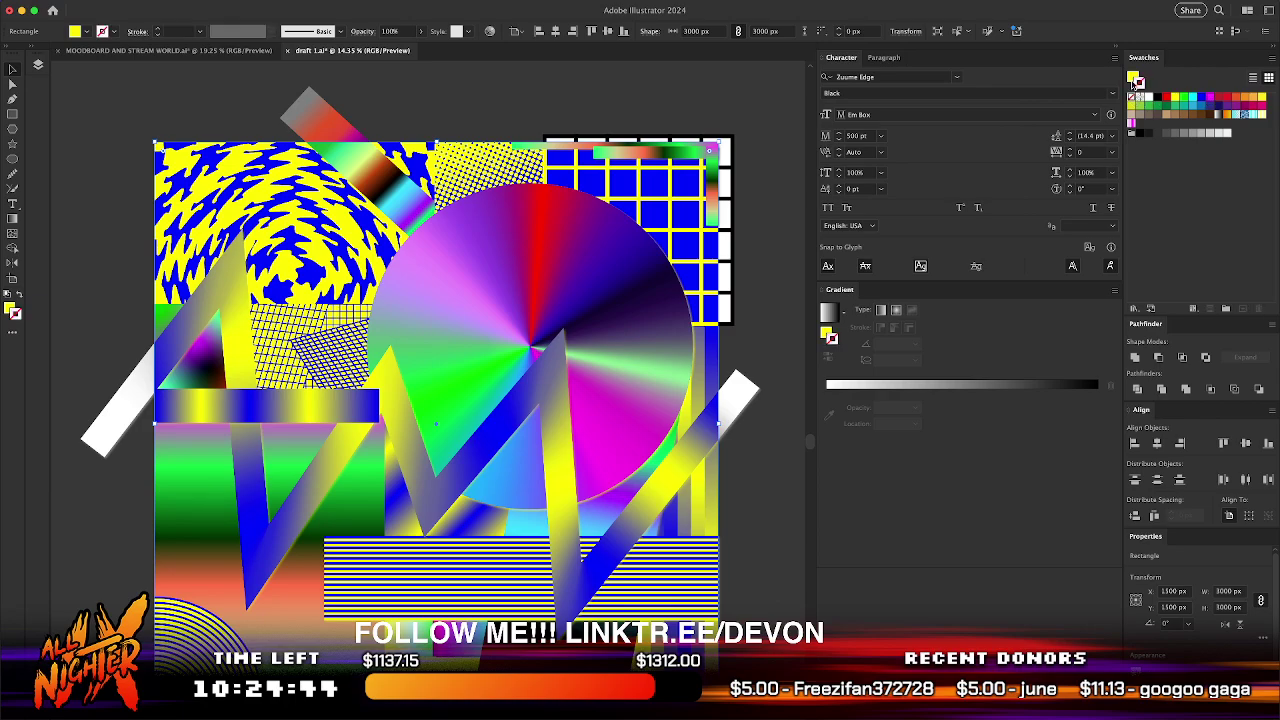
{"action": "left_click", "coordinate": [1209, 98]}
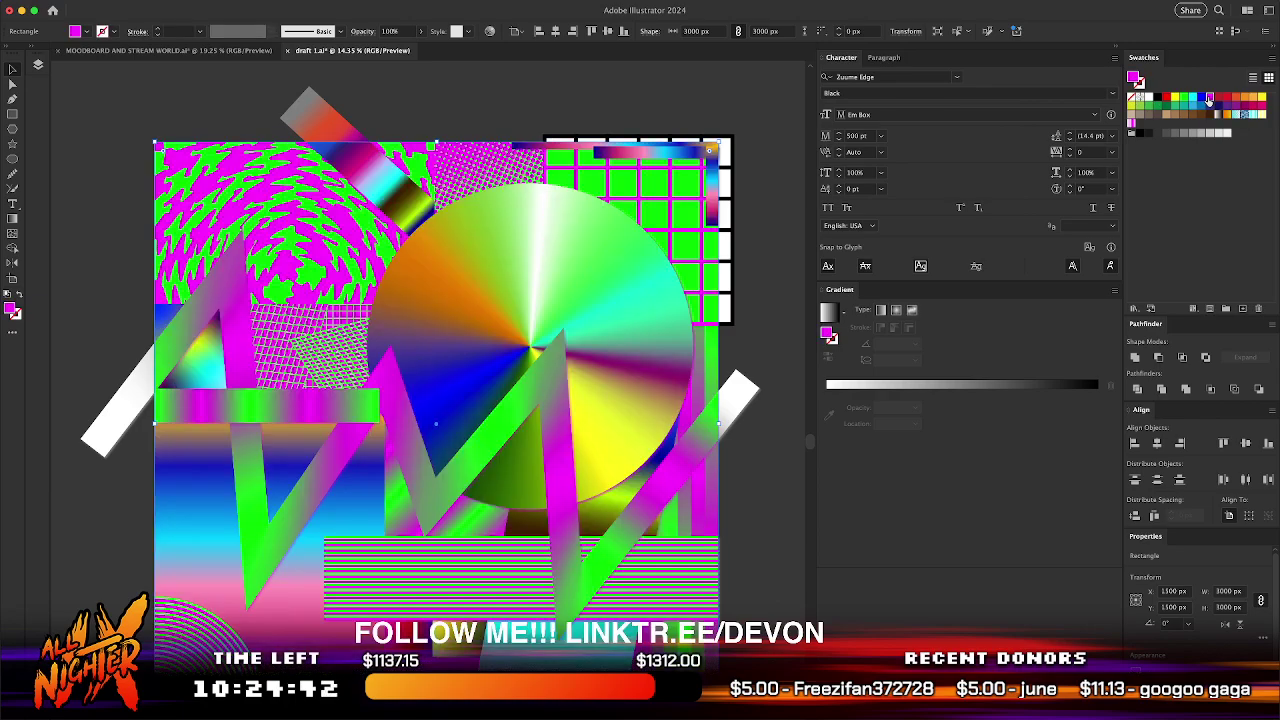
{"action": "left_click", "coordinate": [1184, 97]}
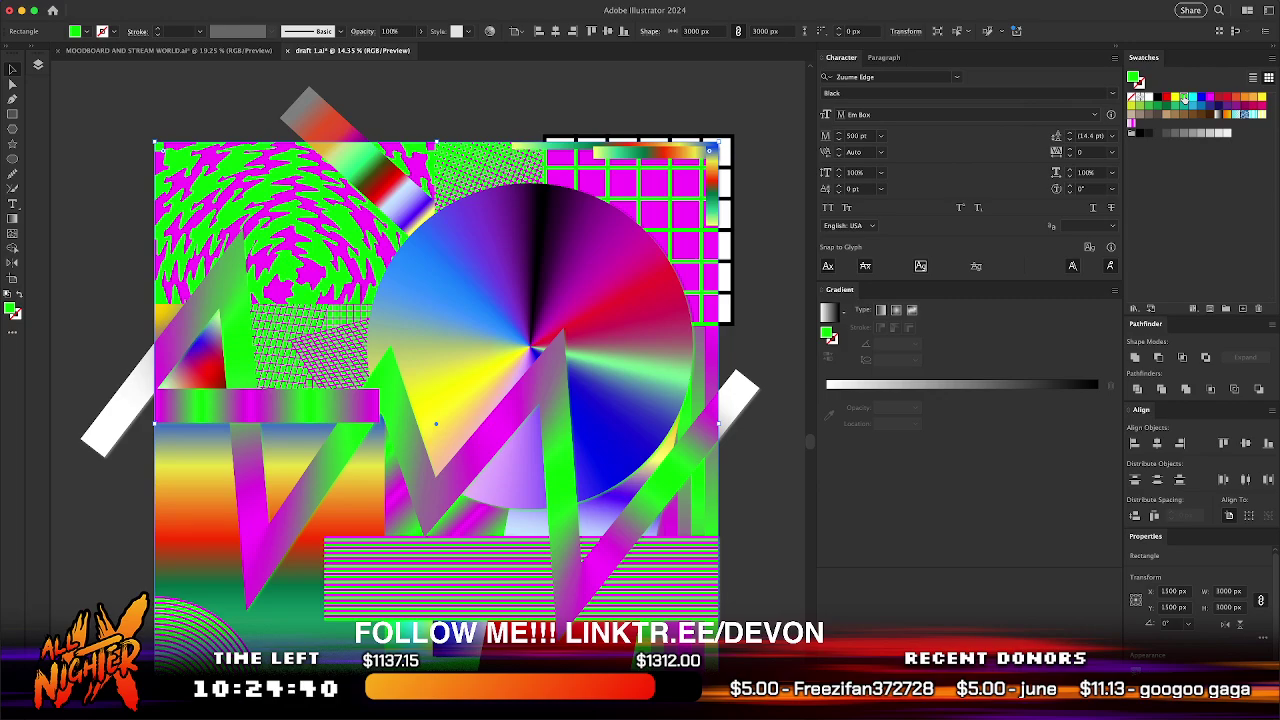
{"action": "left_click", "coordinate": [1166, 98]}
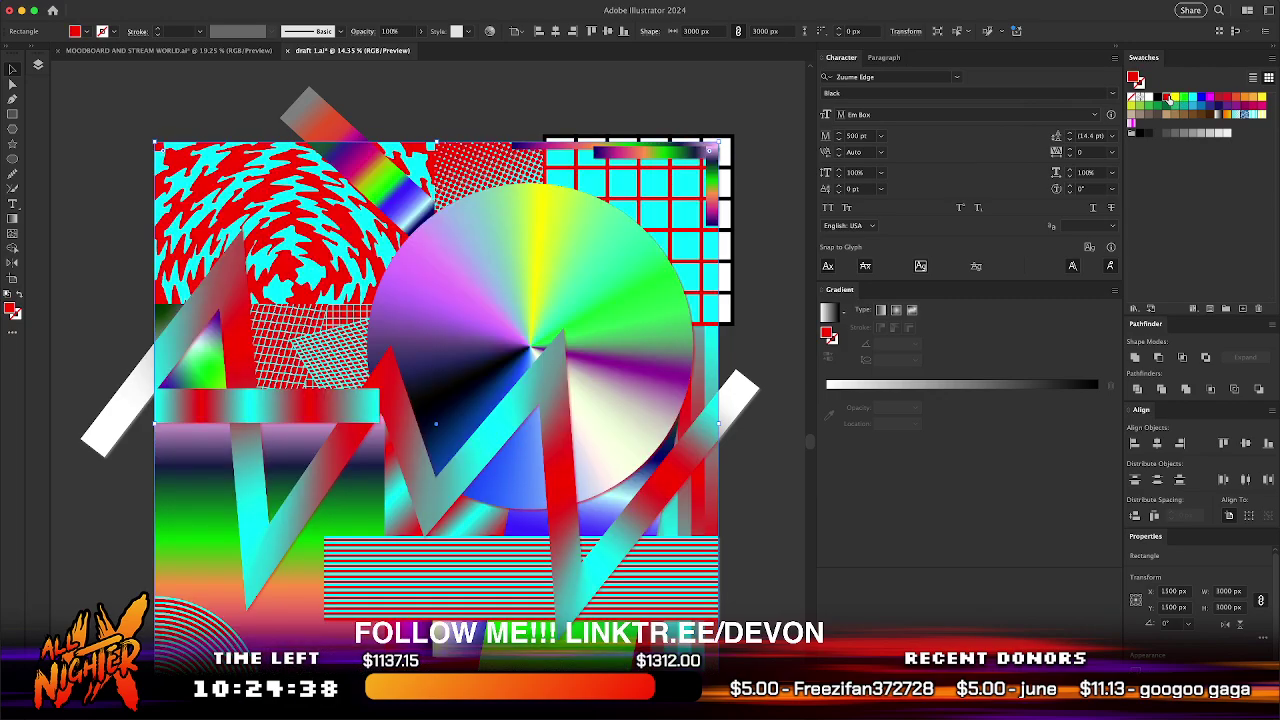
{"action": "left_click", "coordinate": [1175, 98]}
{"action": "left_click", "coordinate": [1166, 98]}
{"action": "left_click", "coordinate": [1175, 98]}
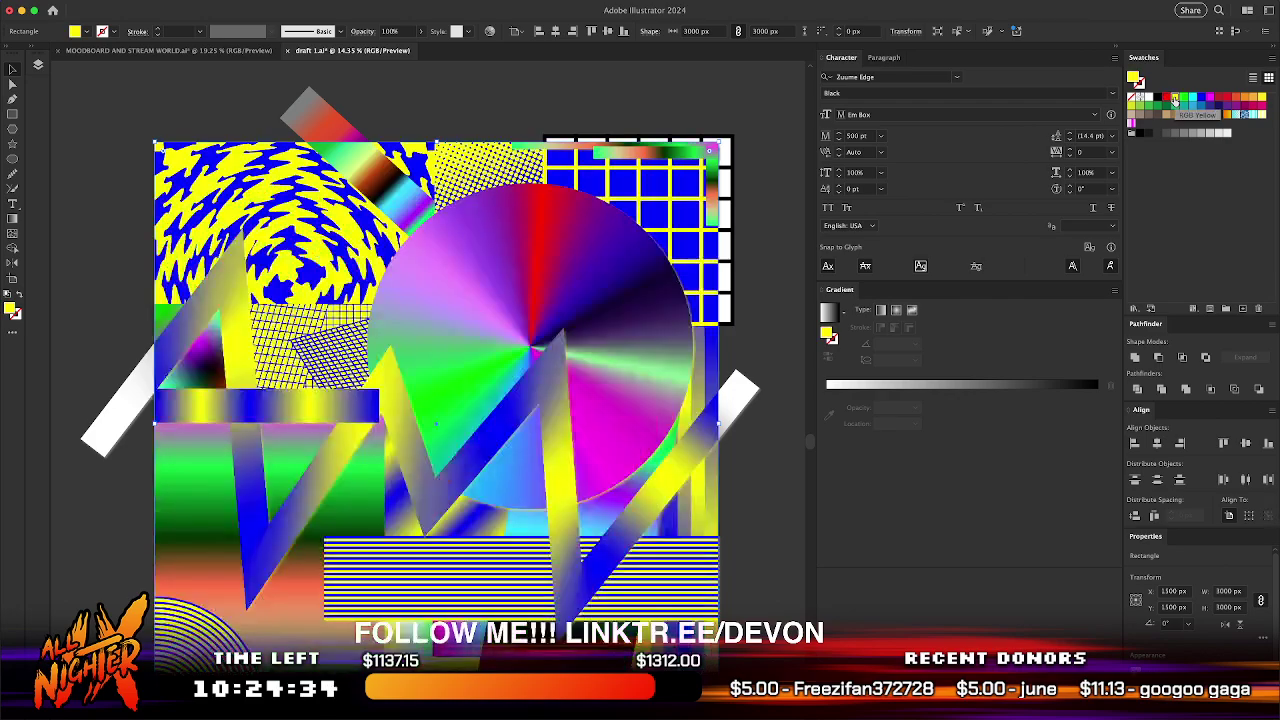
{"action": "left_click", "coordinate": [1166, 98]}
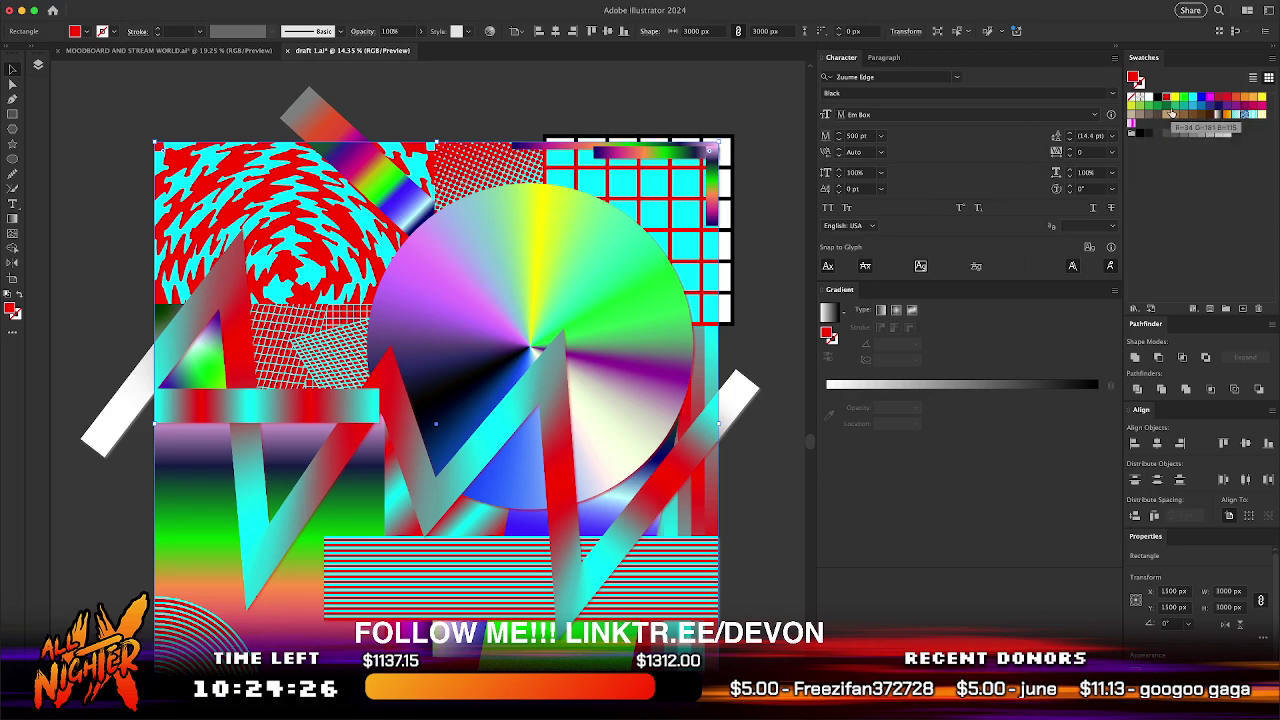
{"action": "left_click", "coordinate": [1183, 100]}
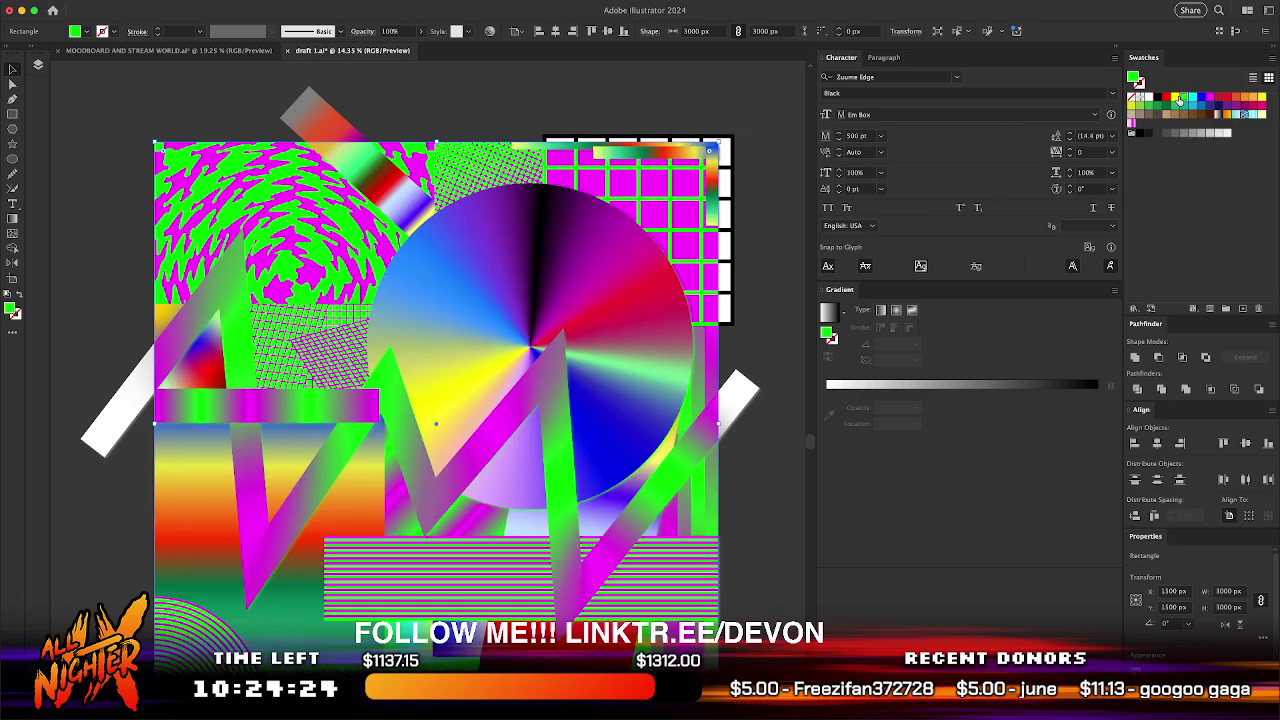
- Try the magenta, cyan, yellow and black-and-white gradient swatches on the overlay square, then plain white
{"action": "left_click", "coordinate": [1131, 123]}
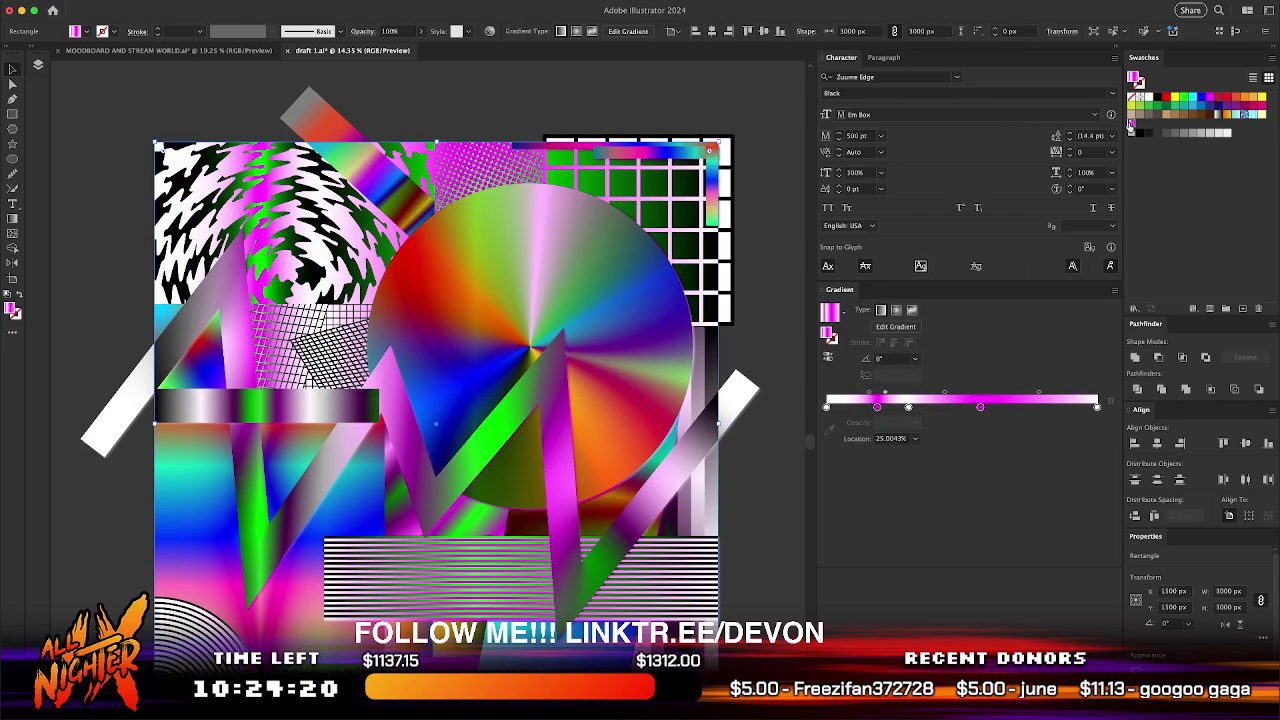
{"action": "left_click", "coordinate": [1247, 114]}
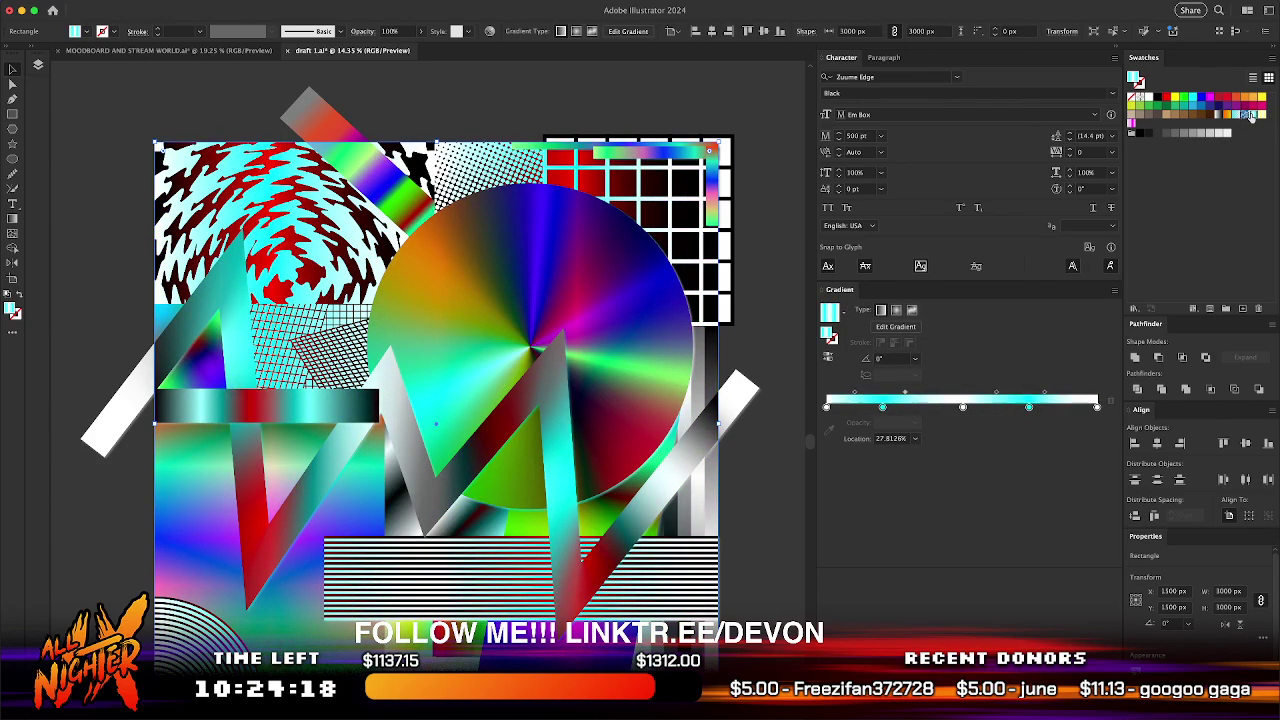
{"action": "left_click", "coordinate": [1263, 115]}
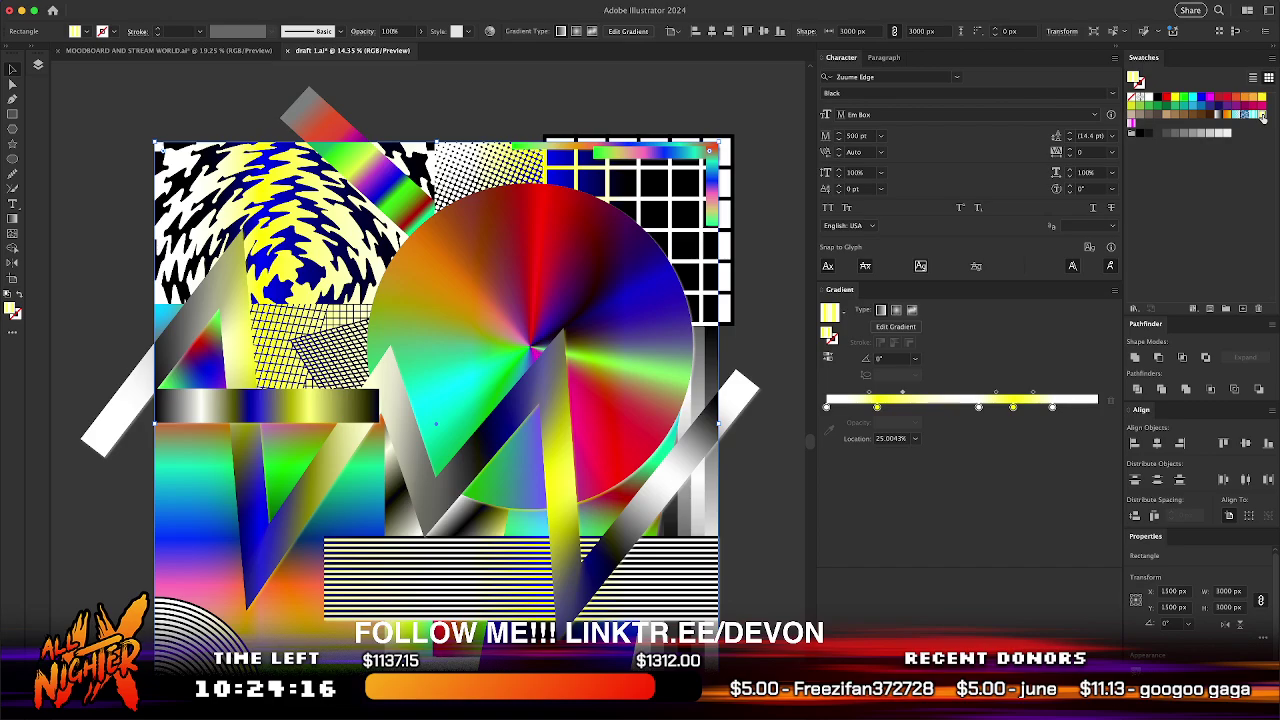
{"action": "left_click", "coordinate": [1218, 115]}
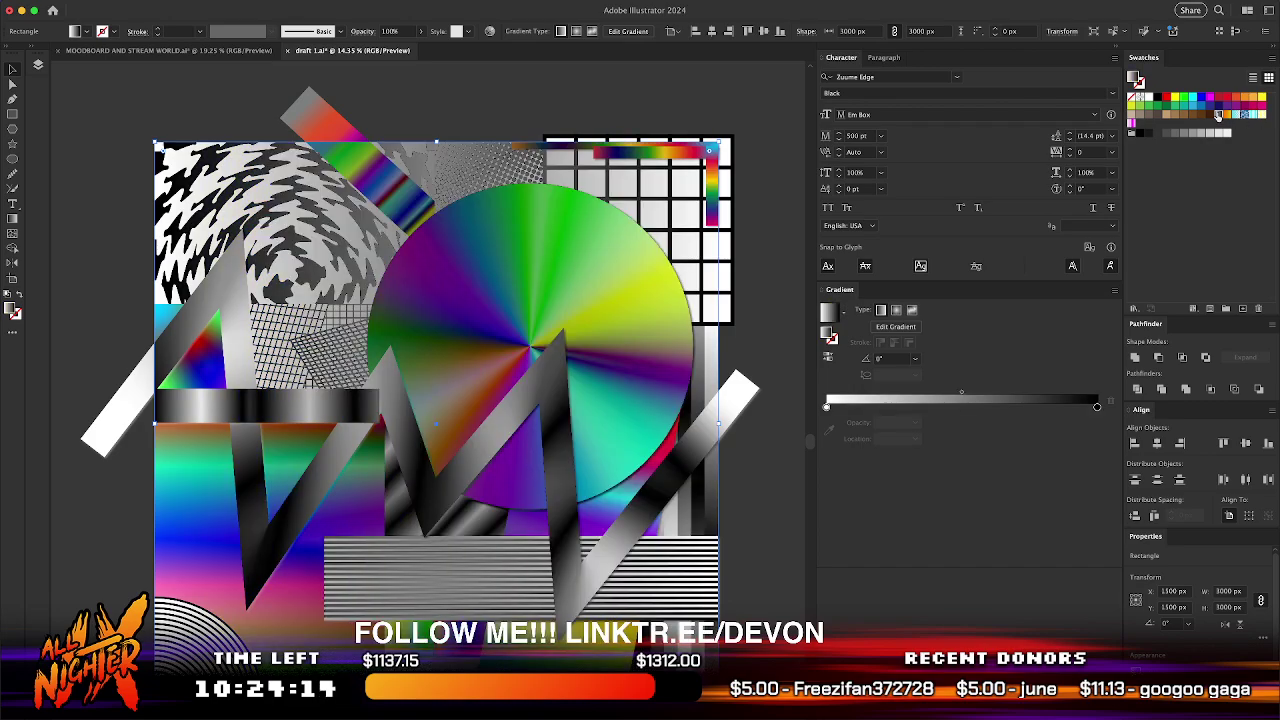
{"action": "left_click", "coordinate": [1147, 97]}
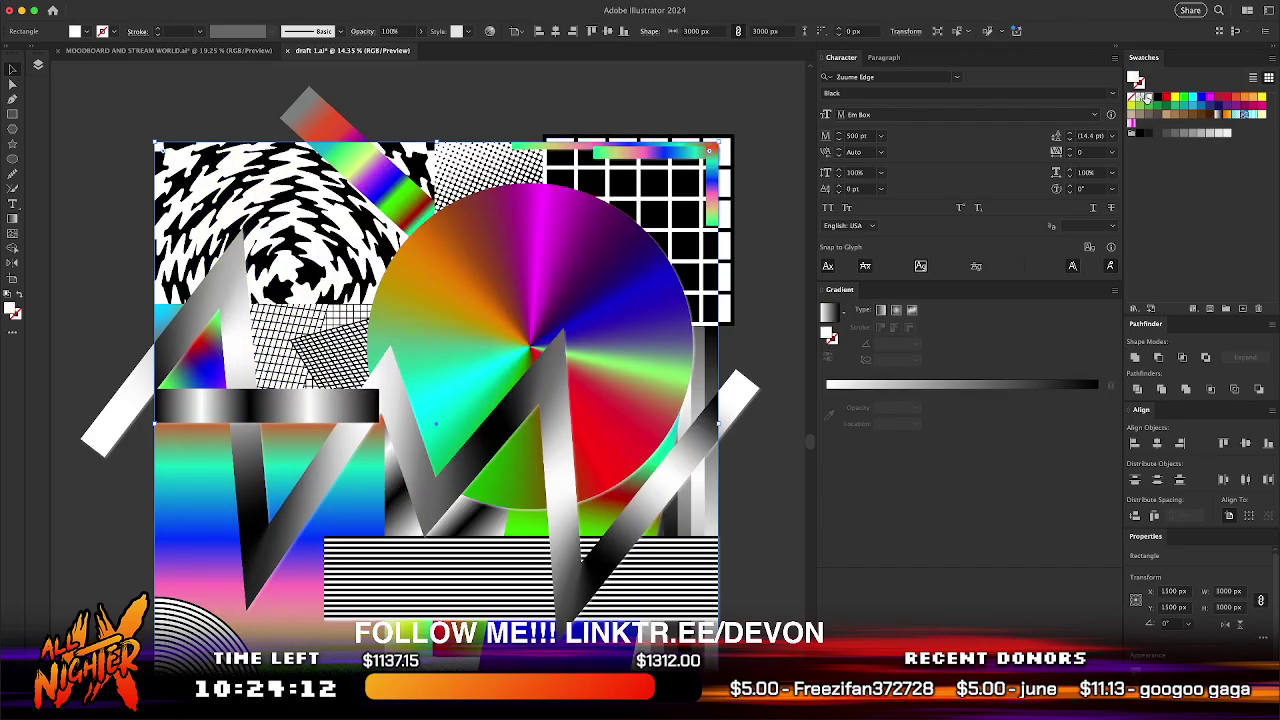
- Delete the full-size overlay square from the cover
{"action": "scroll", "coordinate": [414, 243], "scroll_direction": "down", "scroll_amount": 3}
{"action": "left_click_drag", "start_coordinate": [366, 250], "coordinate": [545, 283]}
{"action": "key", "text": "Delete"}
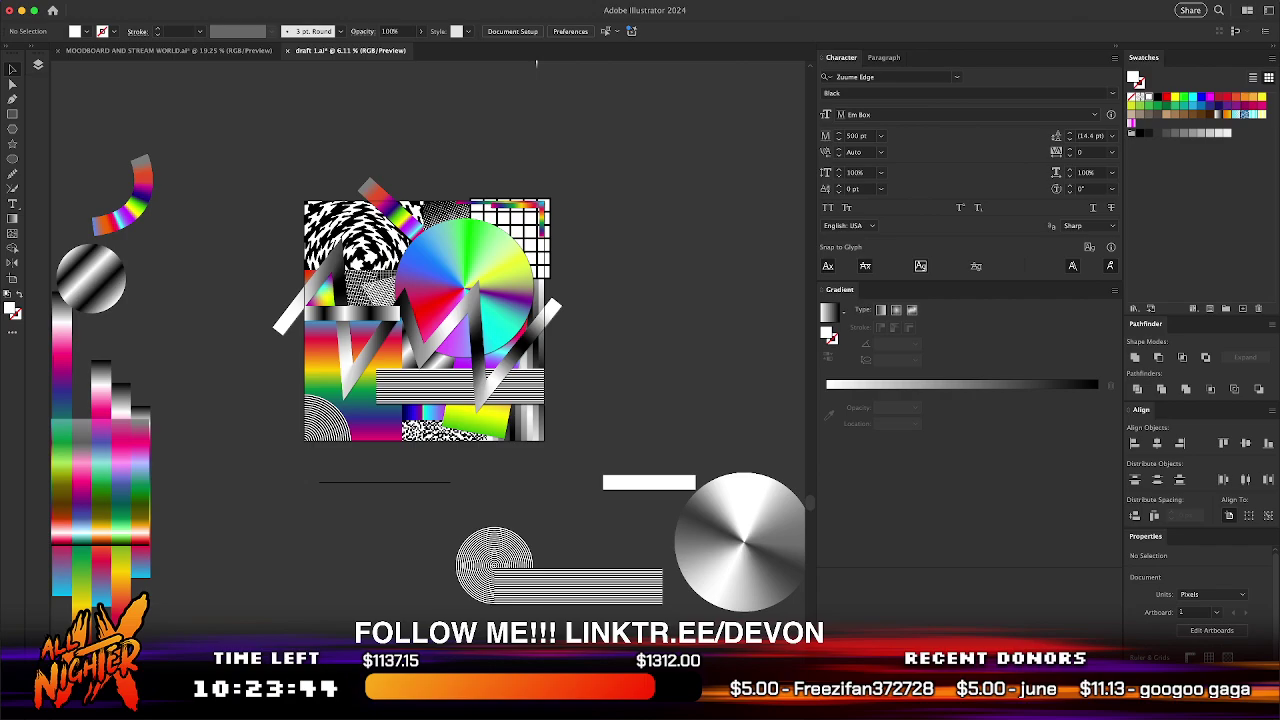
- Examine the cover's composition and the spare gradient discs, bars and shapes on the surrounding pasteboard
{"action": "scroll", "coordinate": [526, 529], "scroll_direction": "up", "scroll_amount": 3}
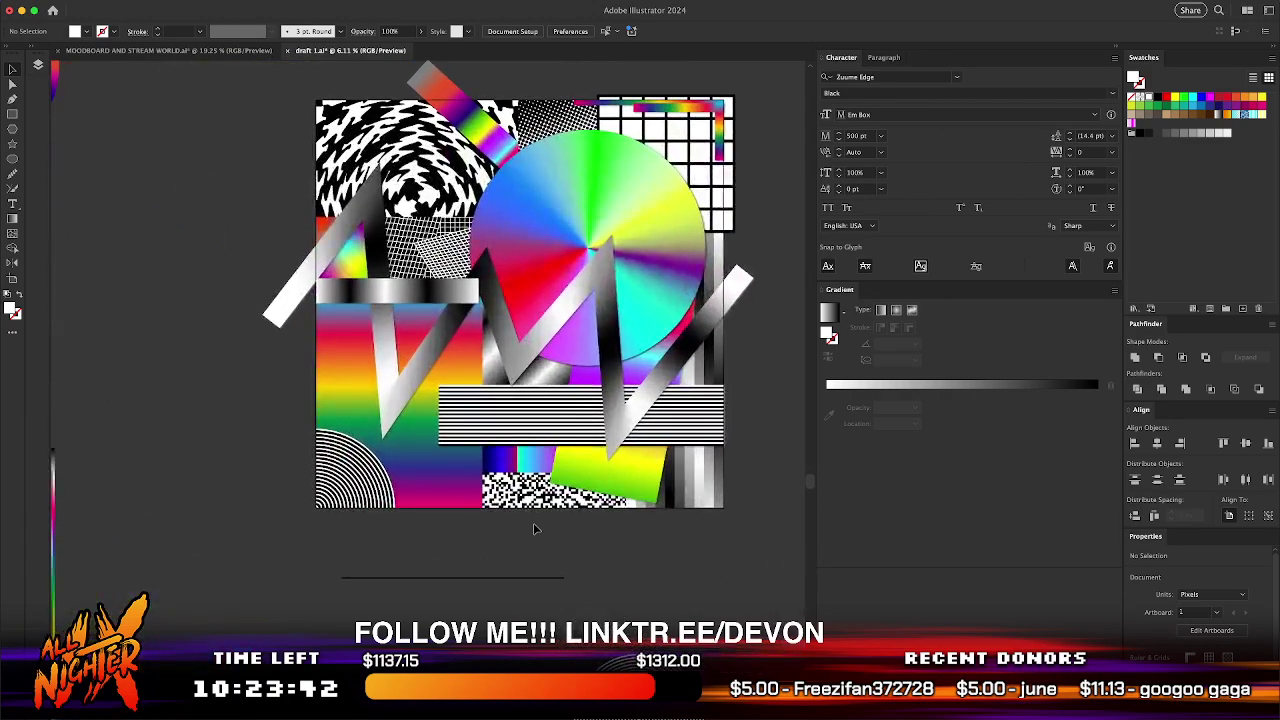
{"action": "scroll", "coordinate": [535, 528], "scroll_direction": "right", "scroll_amount": 2}
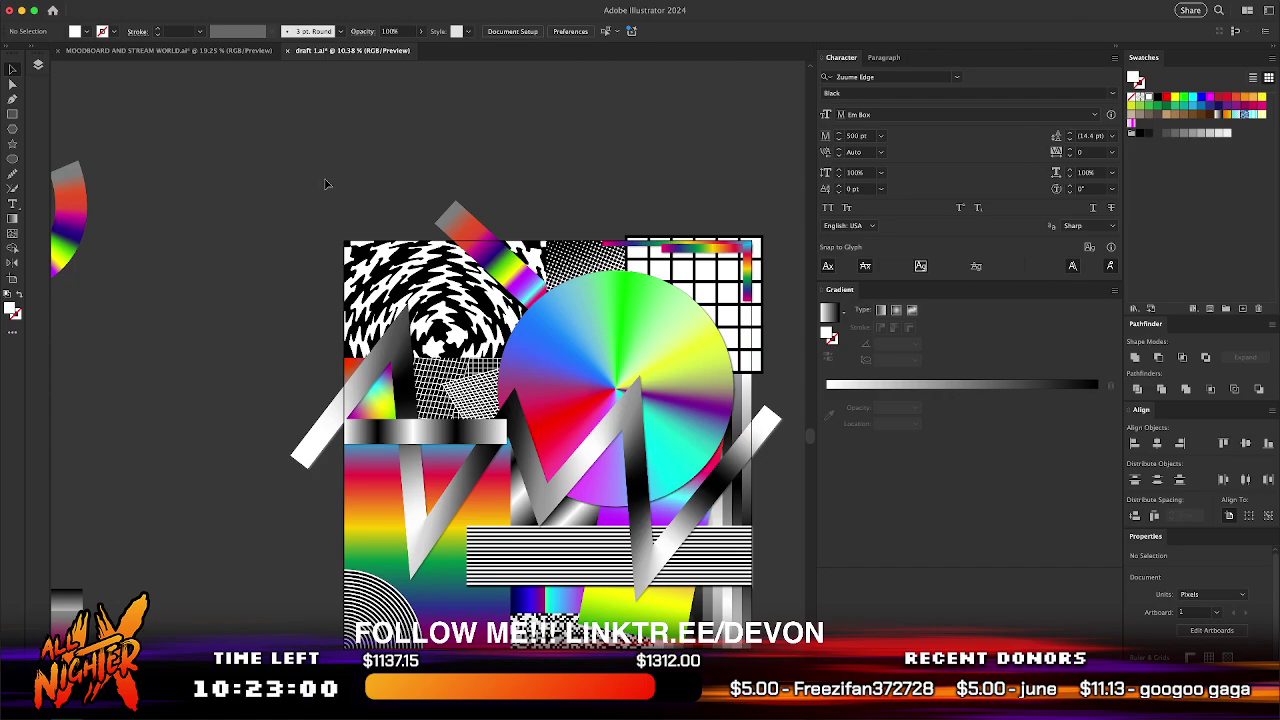
{"action": "scroll", "coordinate": [315, 249], "scroll_direction": "down", "scroll_amount": 5}
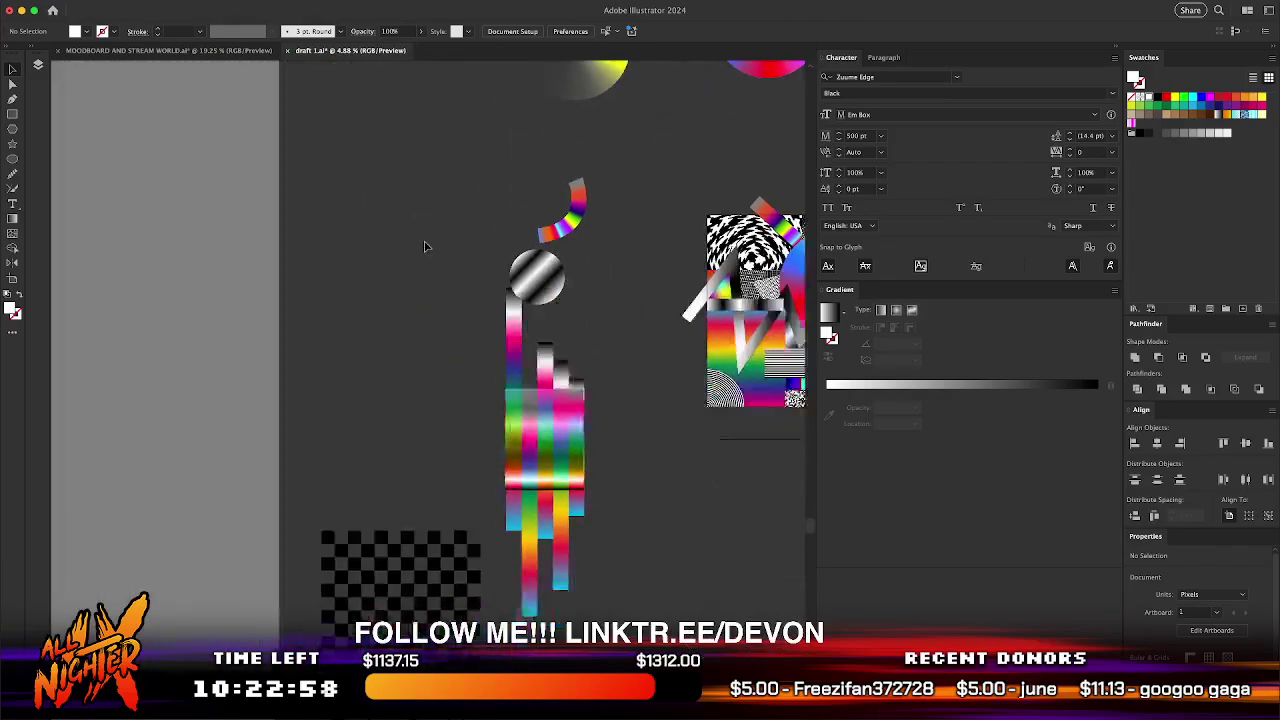
{"action": "scroll", "coordinate": [424, 246], "scroll_direction": "up", "scroll_amount": 5}
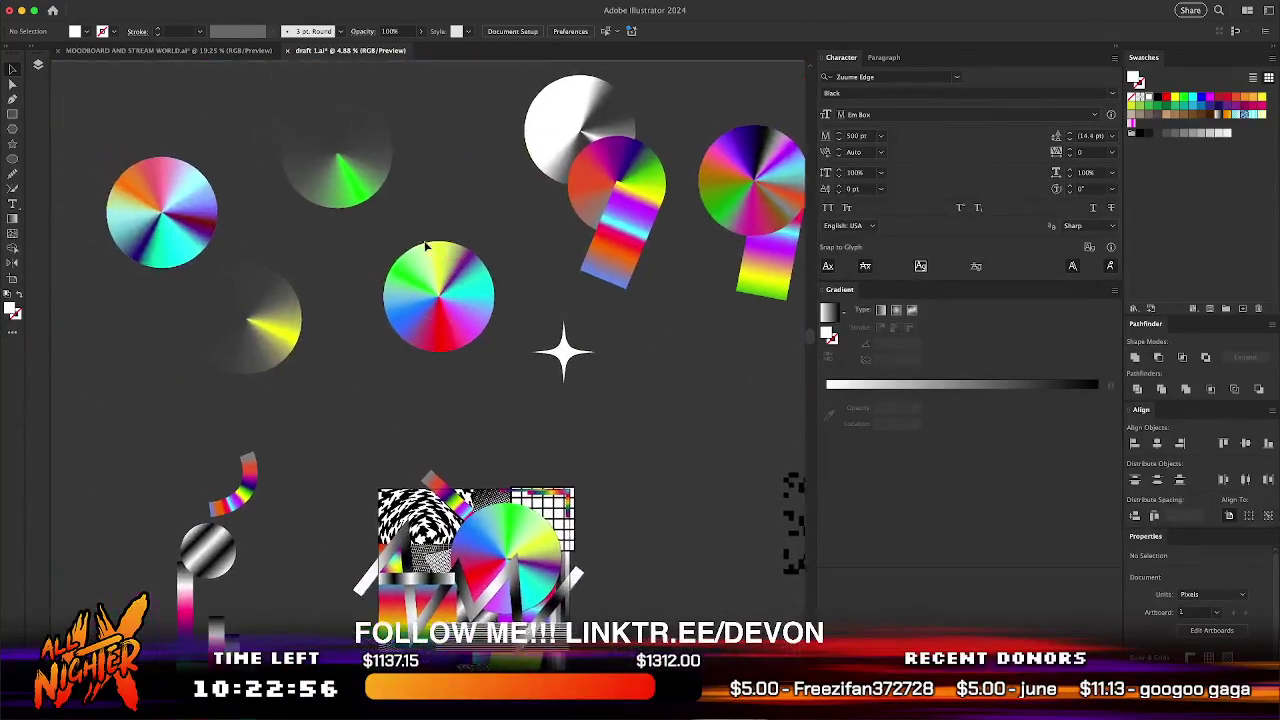
{"action": "scroll", "coordinate": [424, 246], "scroll_direction": "up", "scroll_amount": 5}
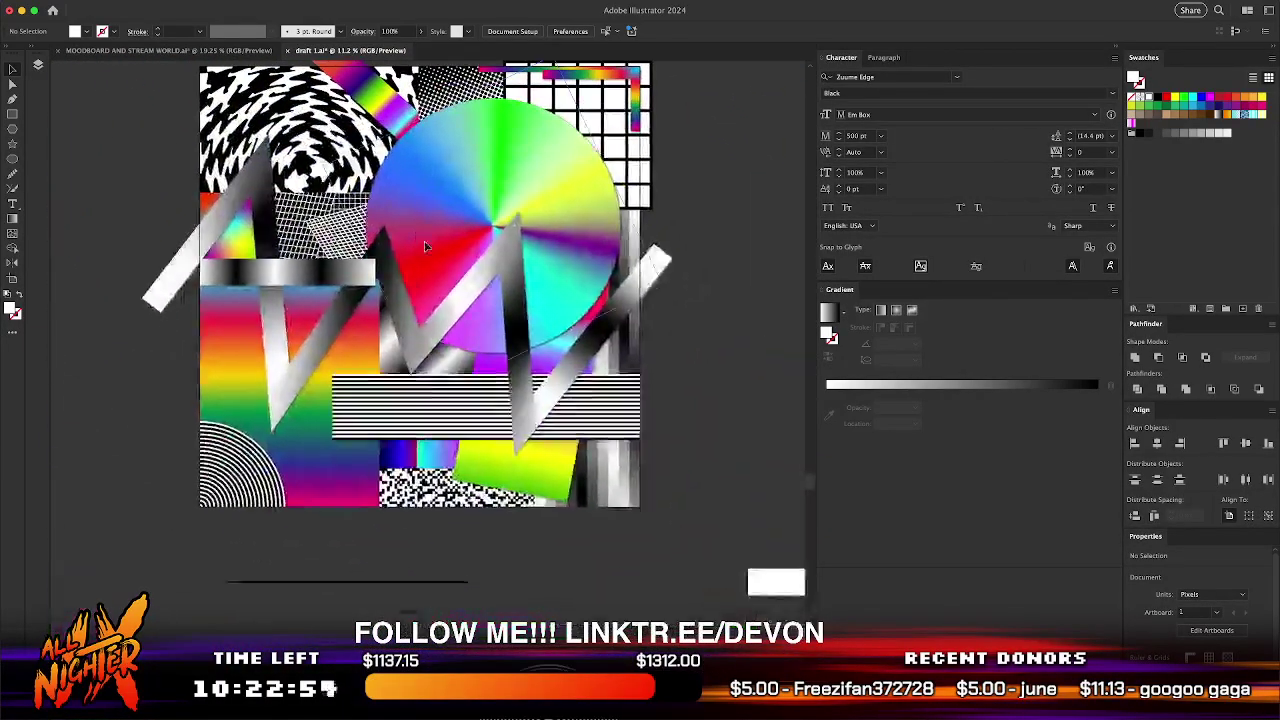
{"action": "scroll", "coordinate": [424, 246], "scroll_direction": "up", "scroll_amount": 2}
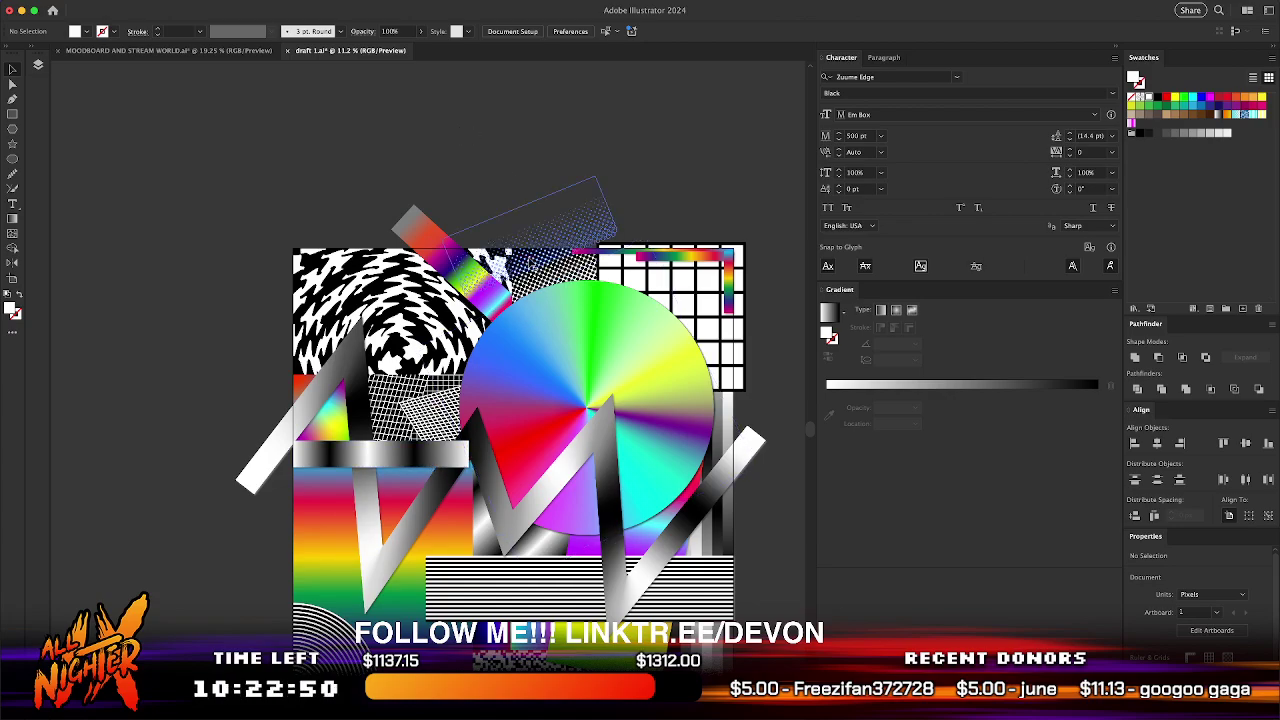
- Draw a white rectangle about 409 × 1178 px against the cover's right edge and another about 484 × 346 px in its top-left corner
{"action": "scroll", "coordinate": [304, 429], "scroll_direction": "up", "scroll_amount": 4}
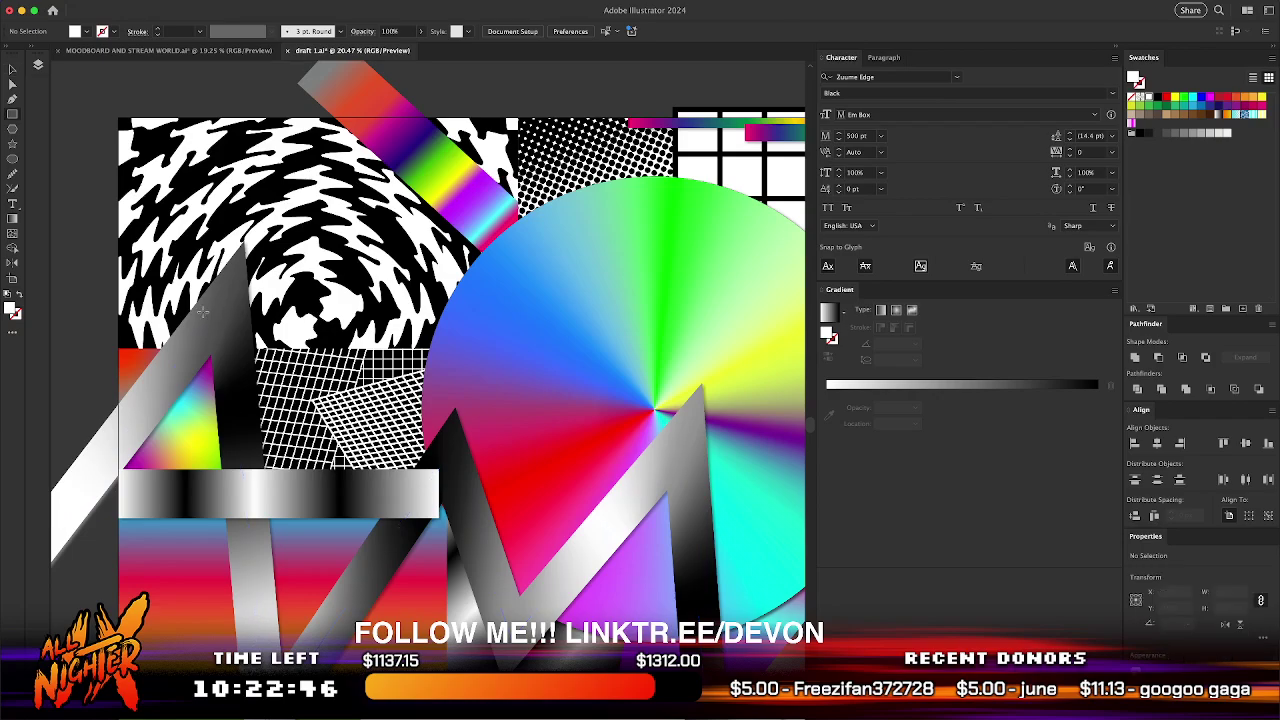
{"action": "scroll", "coordinate": [300, 430], "scroll_direction": "down", "scroll_amount": 4}
{"action": "mouse_move", "coordinate": [406, 470]}
{"action": "left_mouse_down"}
{"action": "mouse_move", "coordinate": [342, 393]}
{"action": "mouse_move", "coordinate": [350, 400]}
{"action": "mouse_move", "coordinate": [343, 296]}
{"action": "left_mouse_up"}
{"action": "scroll", "coordinate": [343, 296], "scroll_direction": "left", "scroll_amount": 5}
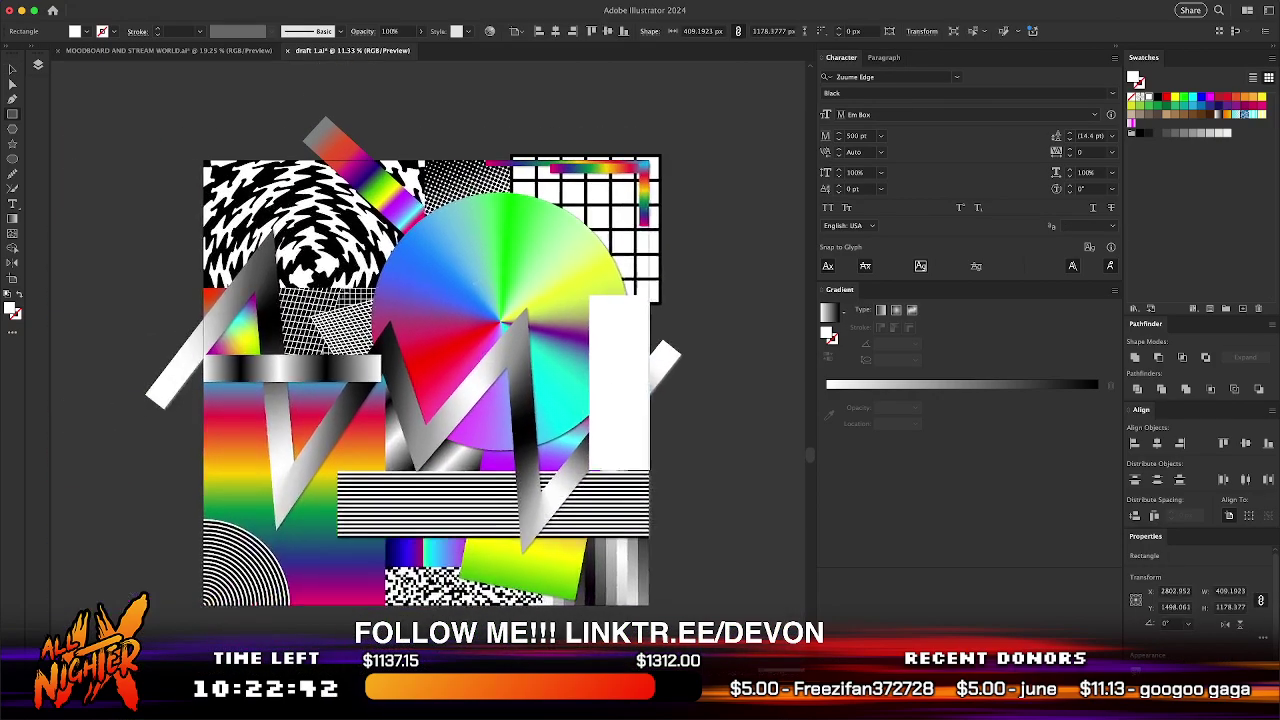
{"action": "mouse_move", "coordinate": [237, 153]}
{"action": "left_mouse_down"}
{"action": "mouse_move", "coordinate": [384, 224]}
{"action": "mouse_move", "coordinate": [310, 205]}
{"action": "left_mouse_up"}
- Draw a rectangle about 675 × 553 px over the rainbow gradient block and fill it with magenta
{"action": "key", "text": "v"}
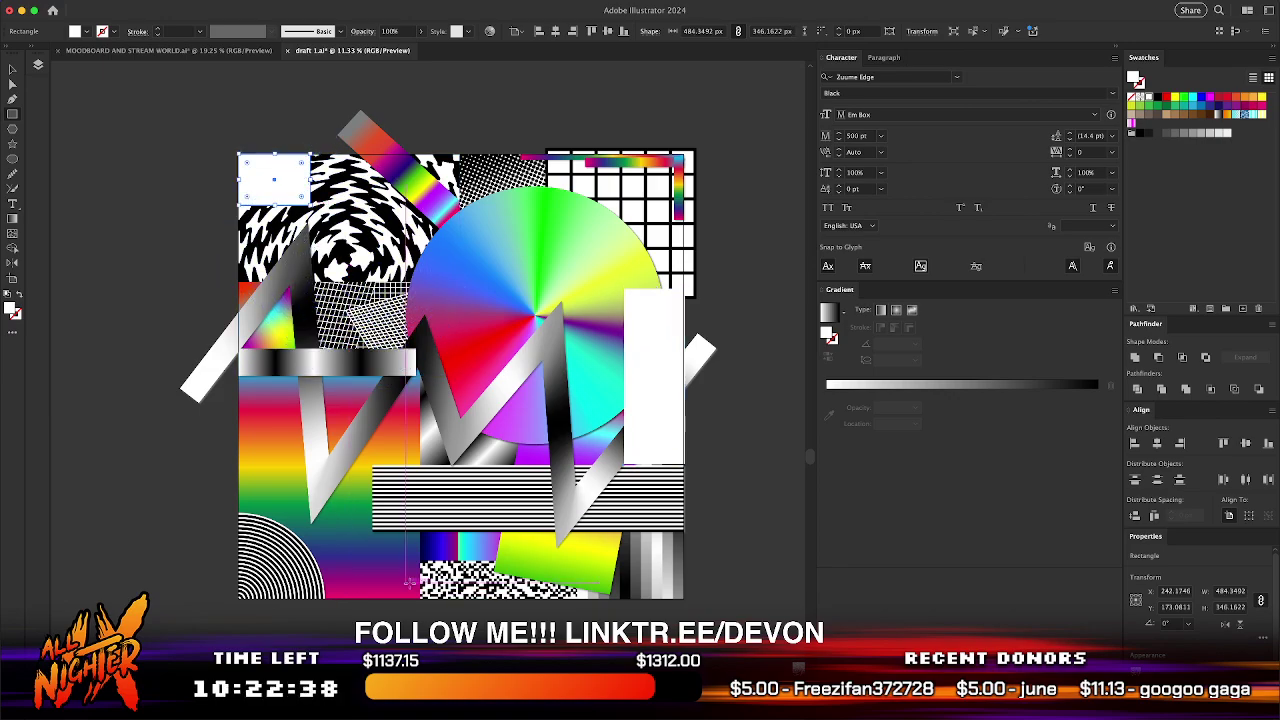
{"action": "left_click", "coordinate": [263, 438]}
{"action": "key", "text": "m"}
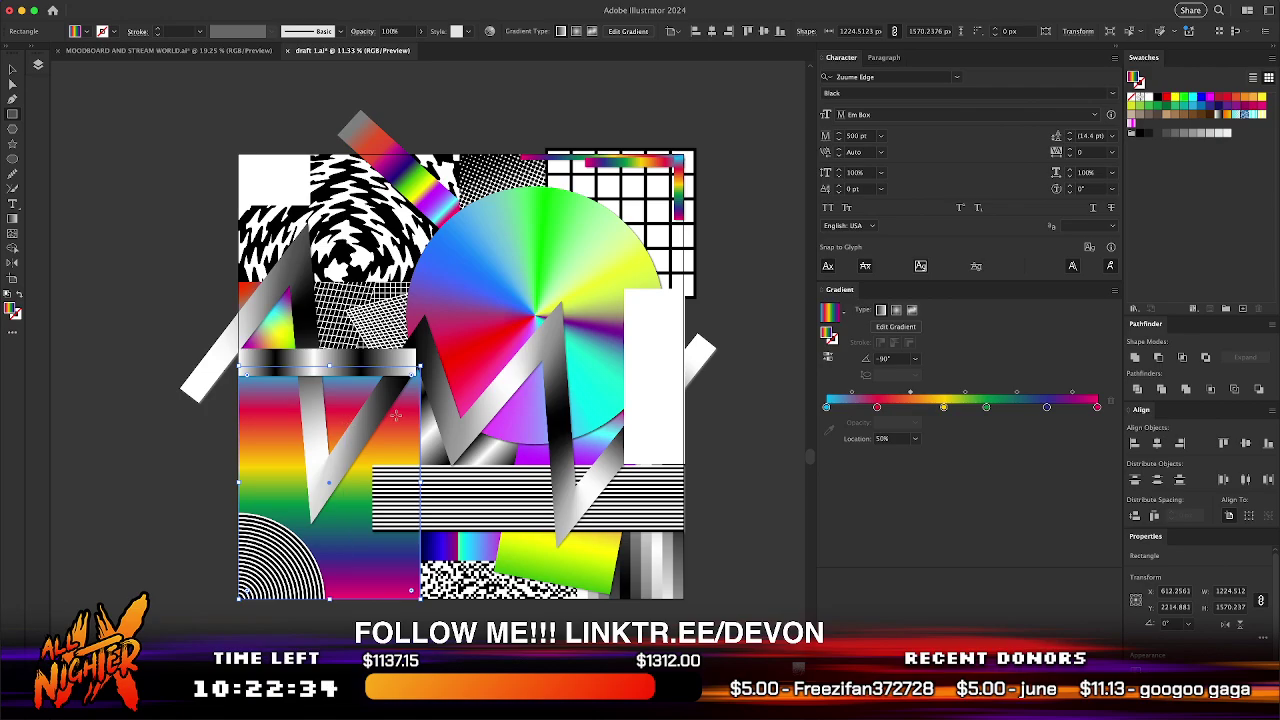
{"action": "mouse_move", "coordinate": [397, 410]}
{"action": "left_mouse_down"}
{"action": "mouse_move", "coordinate": [300, 470]}
{"action": "mouse_move", "coordinate": [298, 490]}
{"action": "left_mouse_up"}
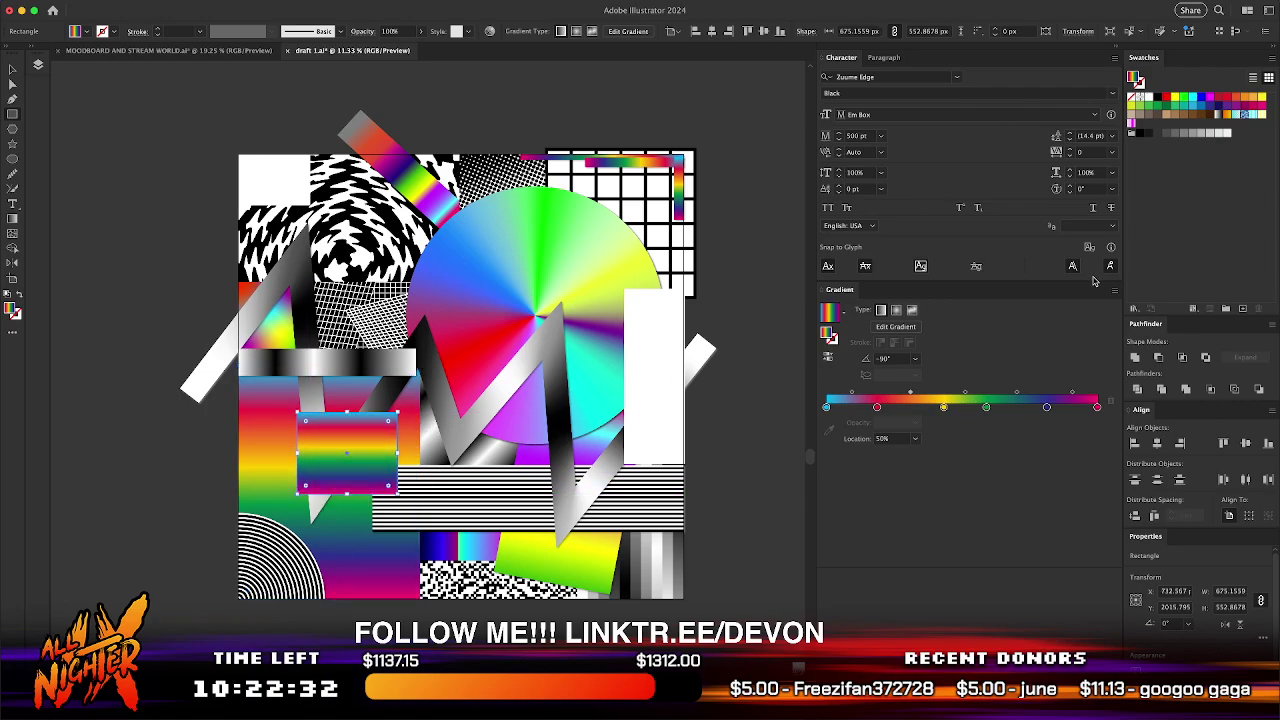
{"action": "left_click", "coordinate": [1210, 97]}
{"action": "key", "text": "v"}
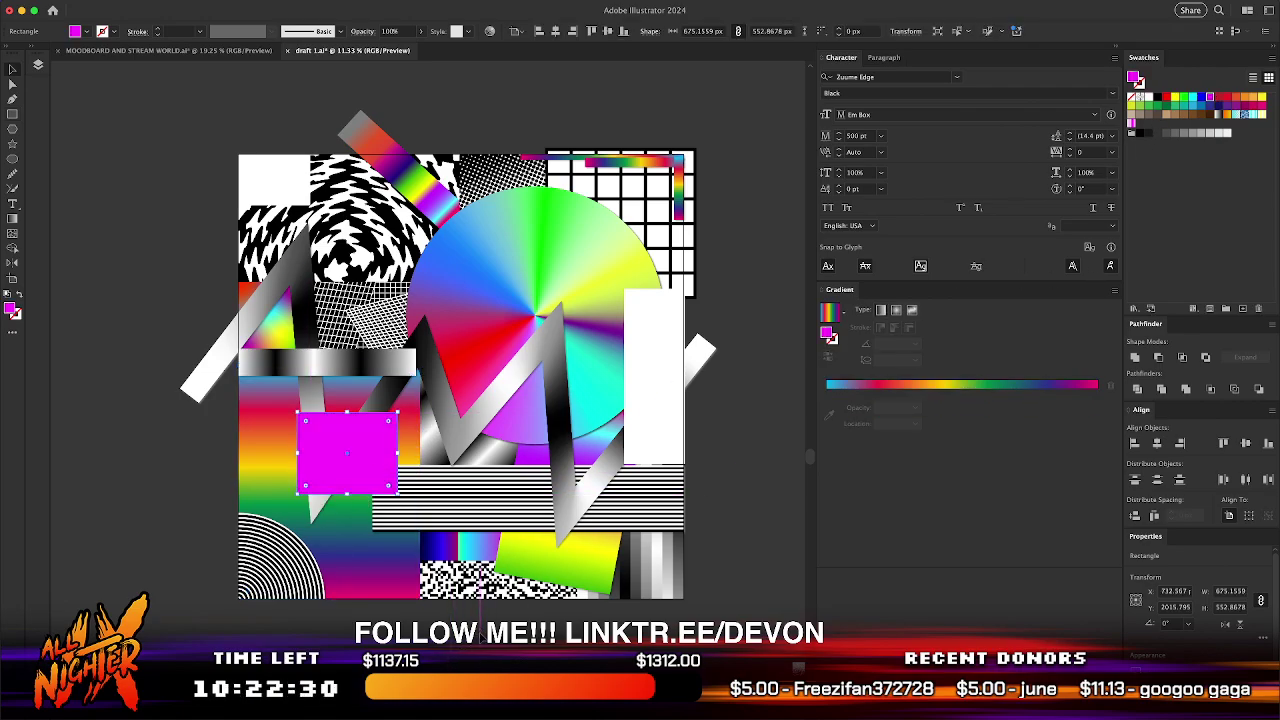
- Place the magenta rectangle behind the zigzag and striped bar but above the rainbow block, and shift it slightly left
{"action": "left_click", "coordinate": [481, 632]}
{"action": "left_click", "coordinate": [352, 452]}
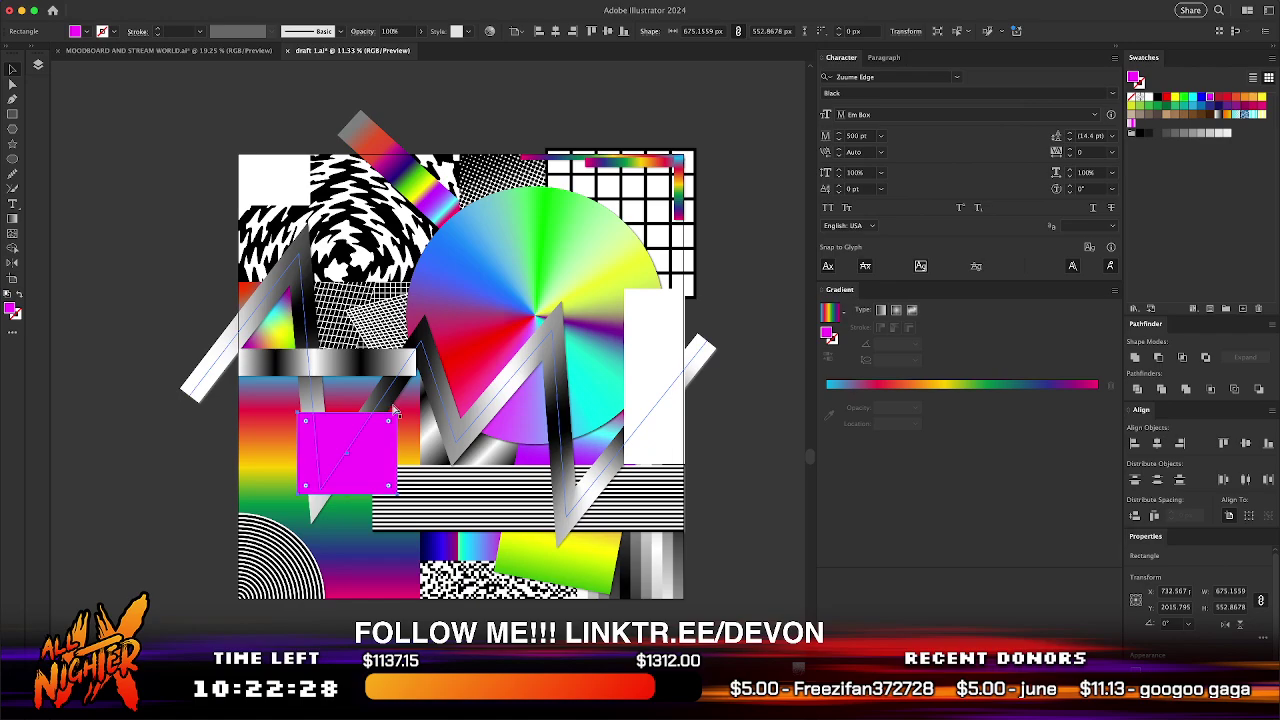
{"action": "key", "text": "shift+super+["}
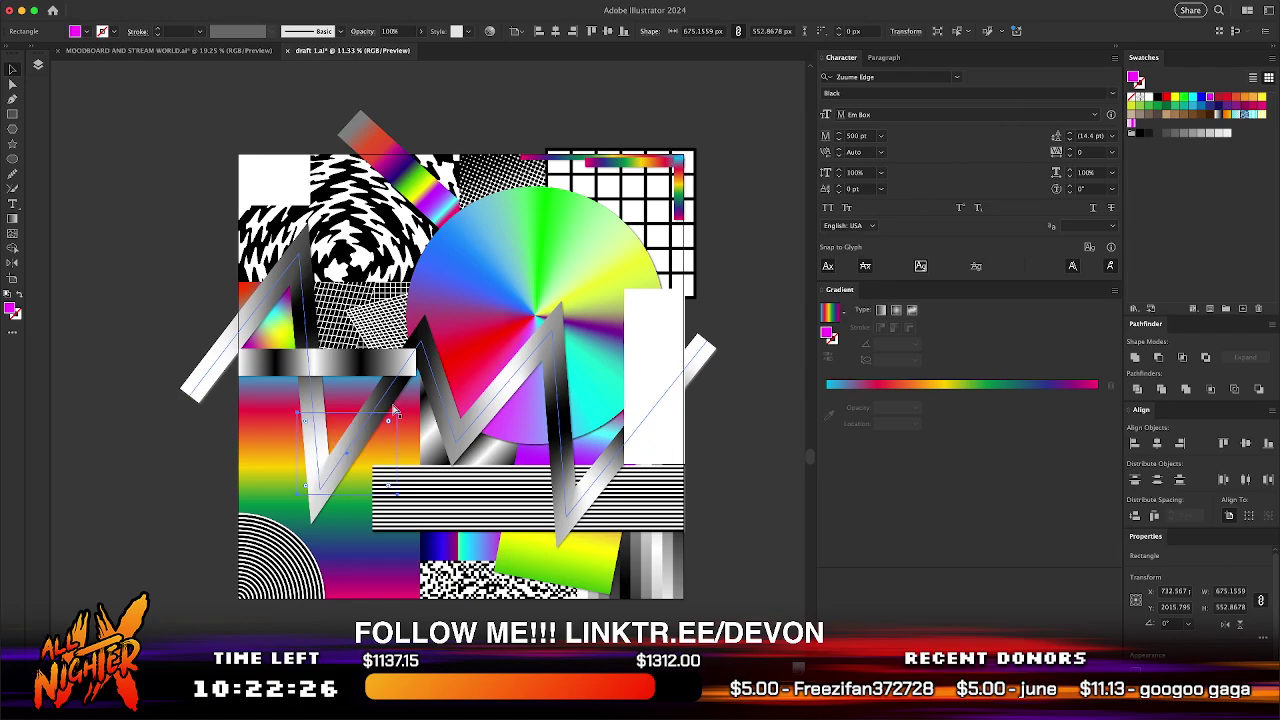
{"action": "key", "text": "super+z"}
{"action": "left_click", "coordinate": [408, 645]}
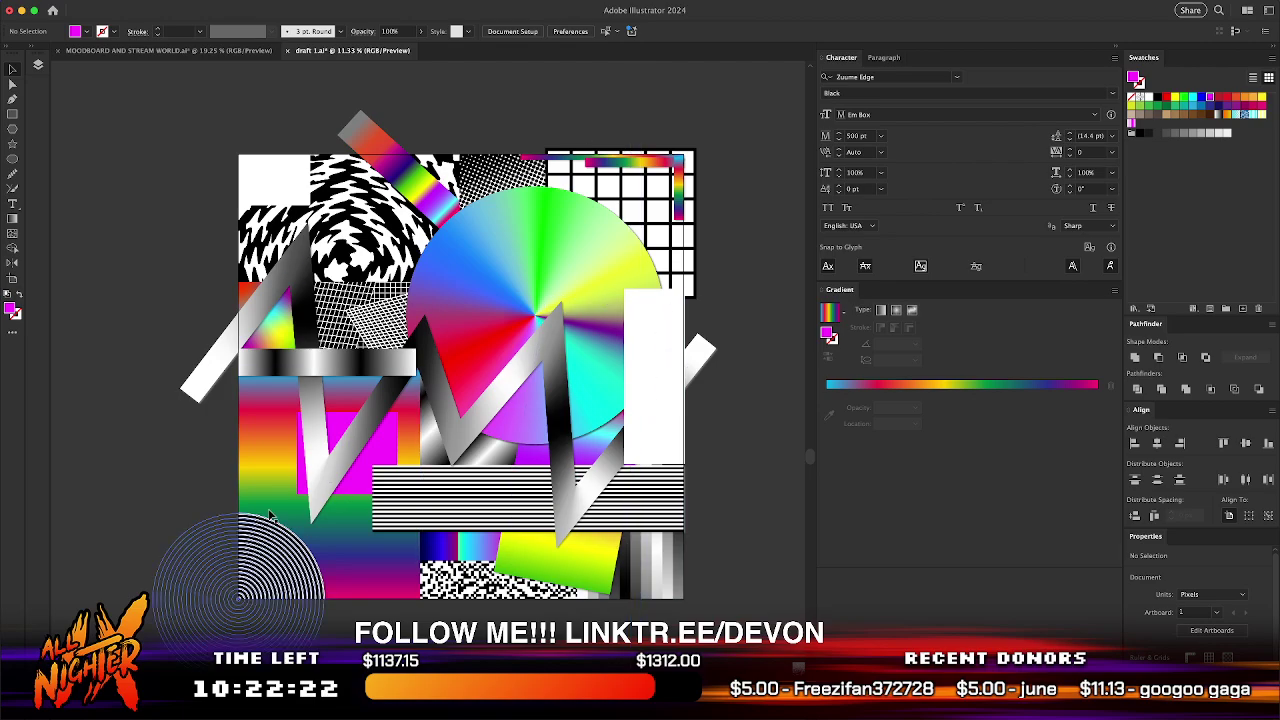
{"action": "mouse_move", "coordinate": [366, 488]}
{"action": "left_mouse_down"}
{"action": "mouse_move", "coordinate": [358, 570]}
{"action": "mouse_move", "coordinate": [355, 488]}
{"action": "left_mouse_up"}
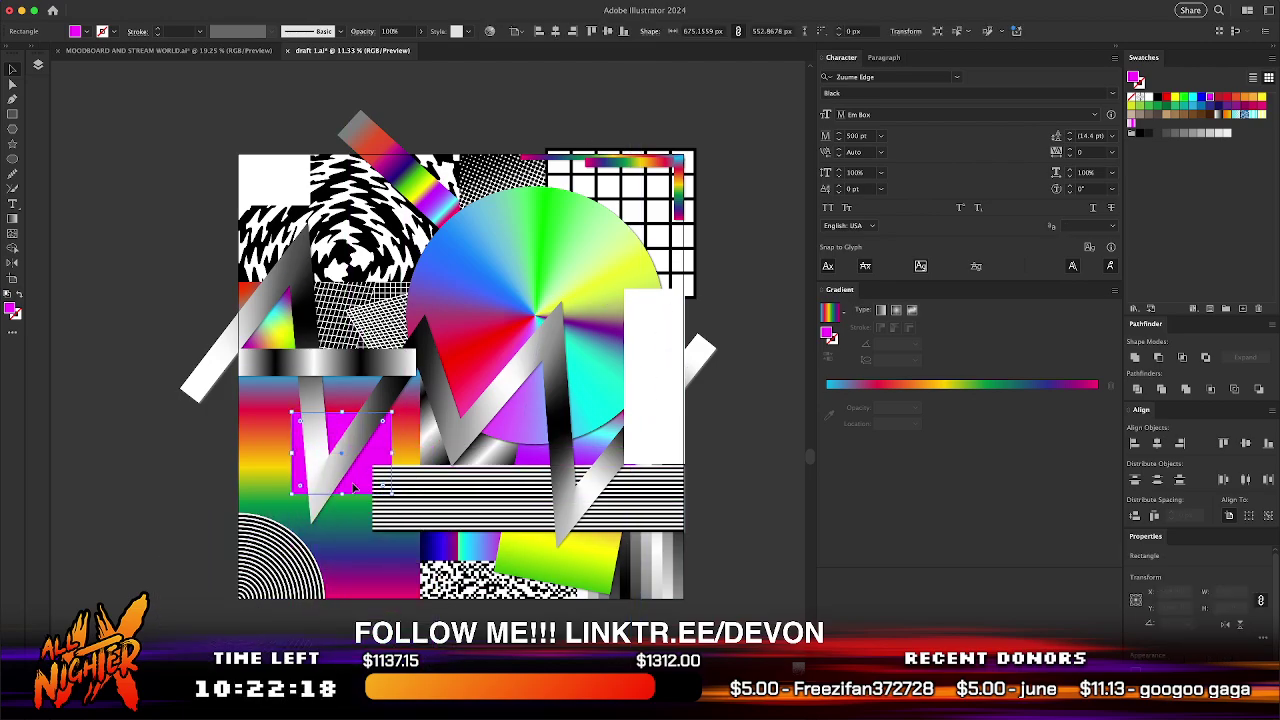
- Recolour the white rectangles in the cover's top-left corner and along its right edge with the magenta sampled from the existing magenta rectangle
{"action": "left_click", "coordinate": [270, 181]}
{"action": "key", "text": "i"}
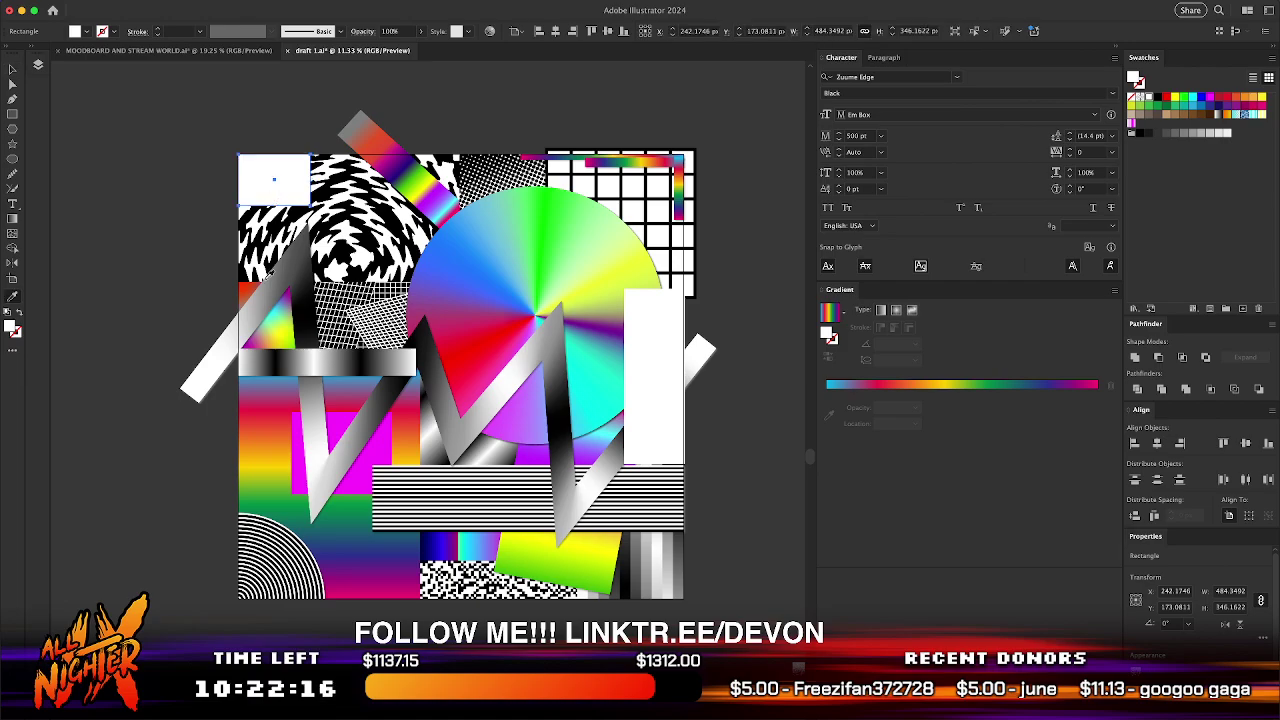
{"action": "left_click", "coordinate": [338, 428]}
{"action": "left_click", "coordinate": [654, 396], "text": "super"}
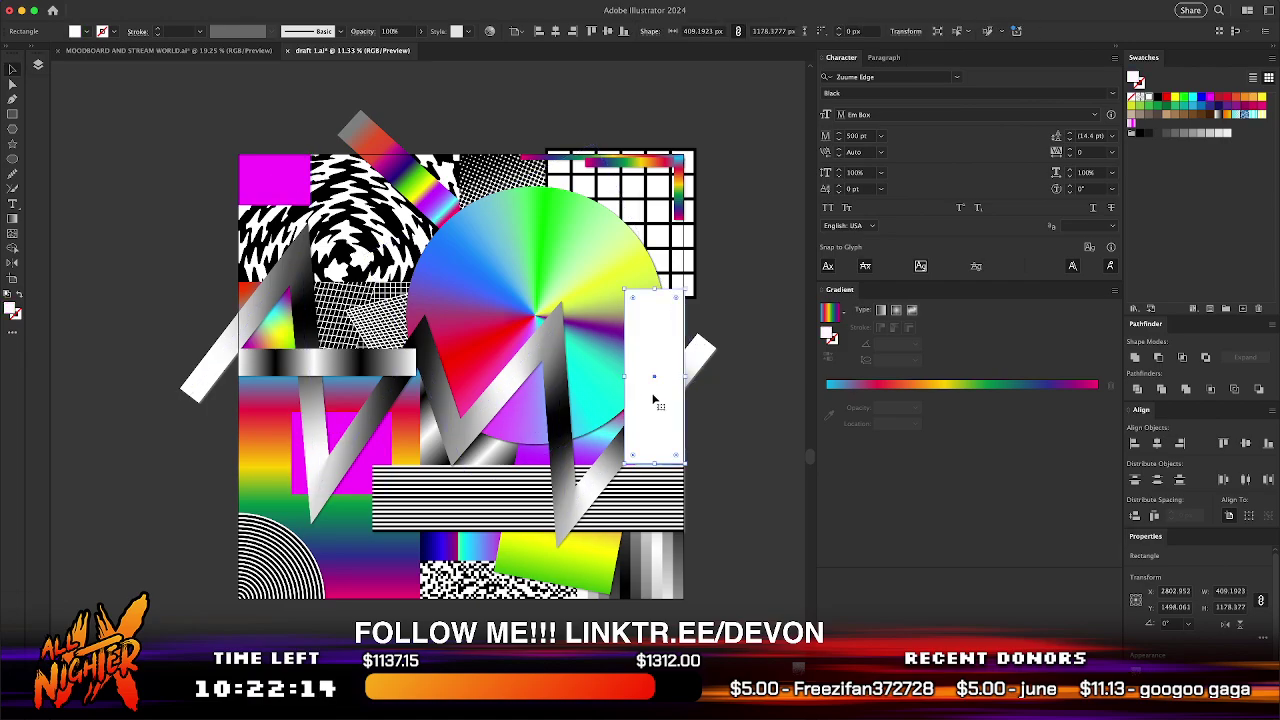
{"action": "left_click", "coordinate": [388, 422]}
{"action": "key", "text": "v"}
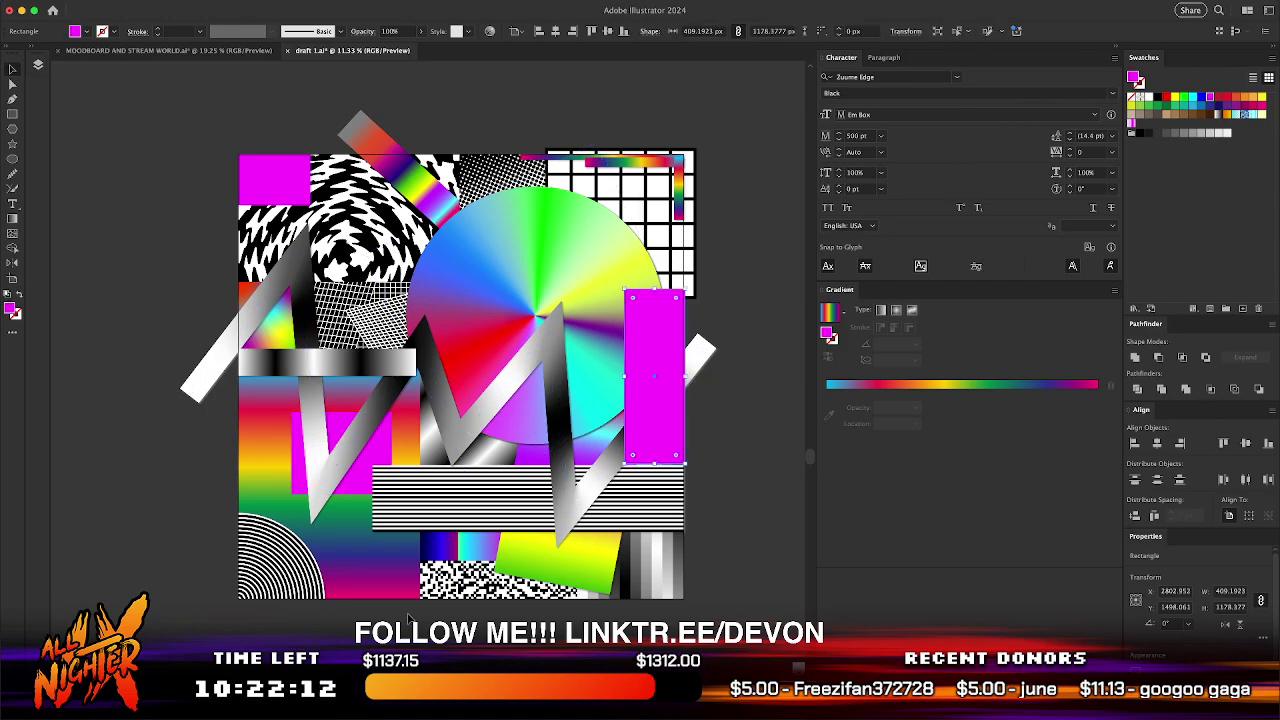
{"action": "left_click", "coordinate": [424, 618]}
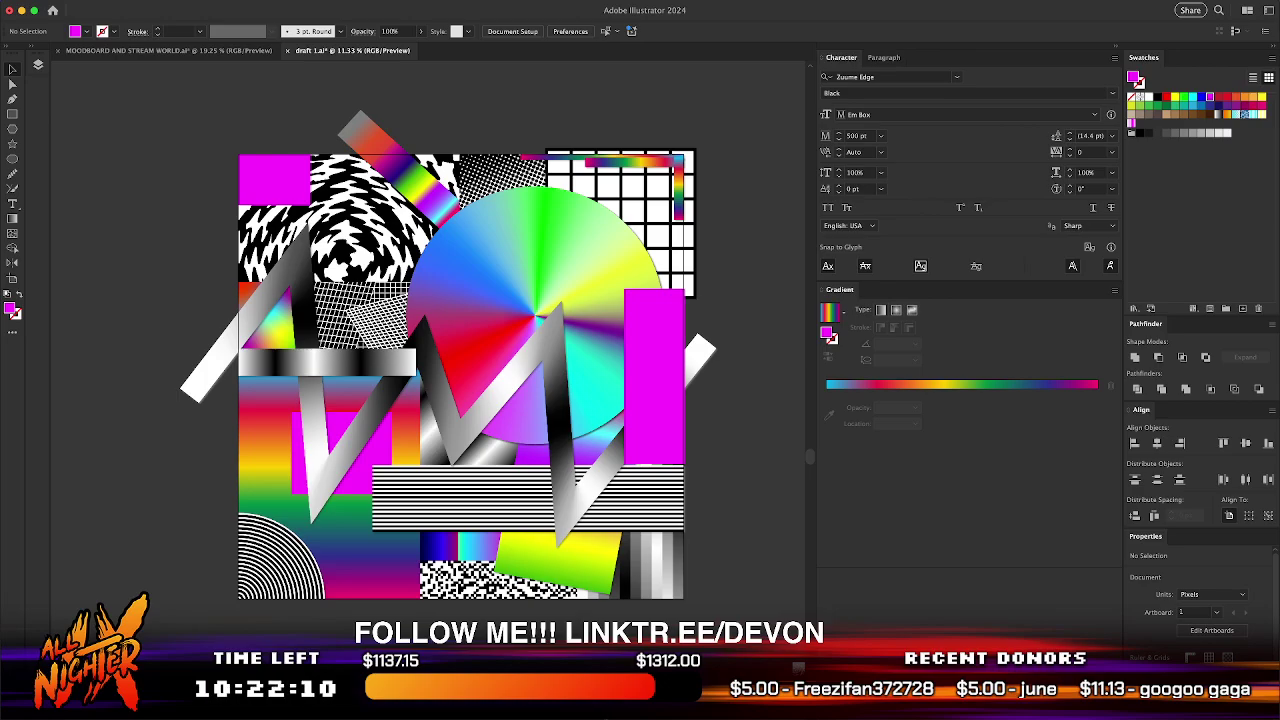
- Switch to Spotify and examine the All Nighter, Vol. 8 compilation's track list and its enlarged cover art
{"action": "left_click", "coordinate": [638, 698]}
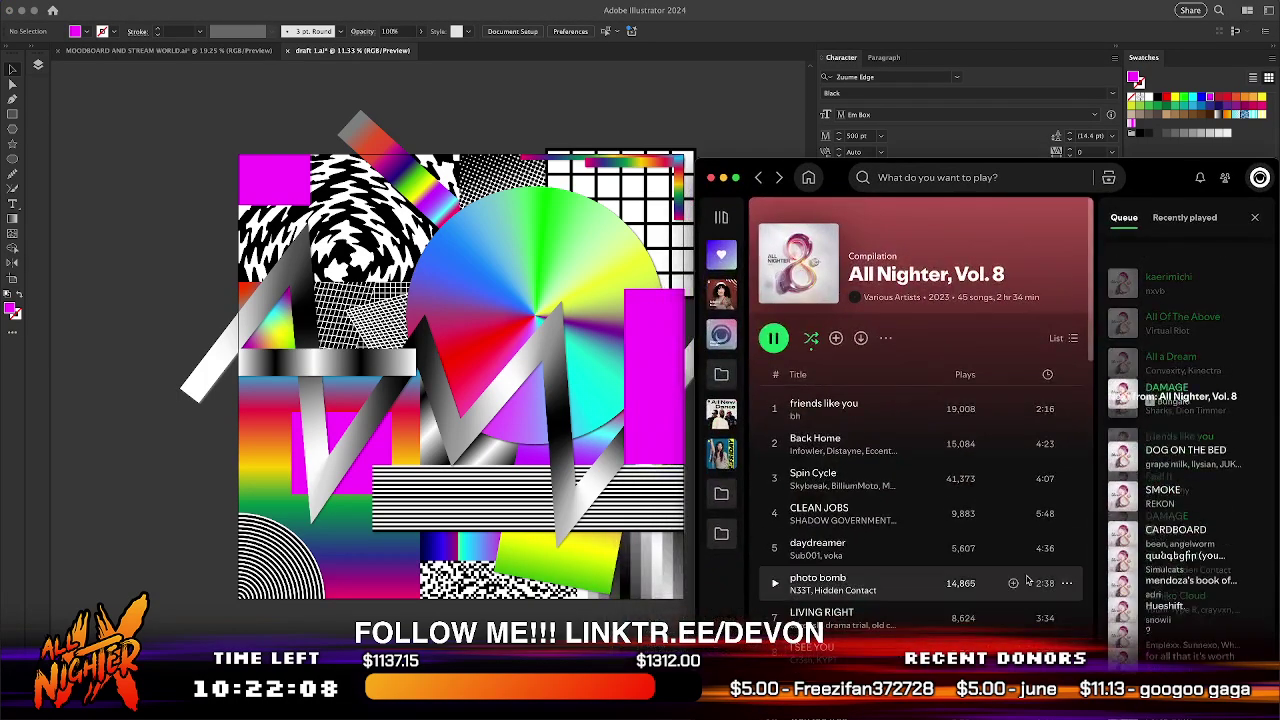
{"action": "scroll", "coordinate": [1010, 530], "scroll_direction": "down", "scroll_amount": 8}
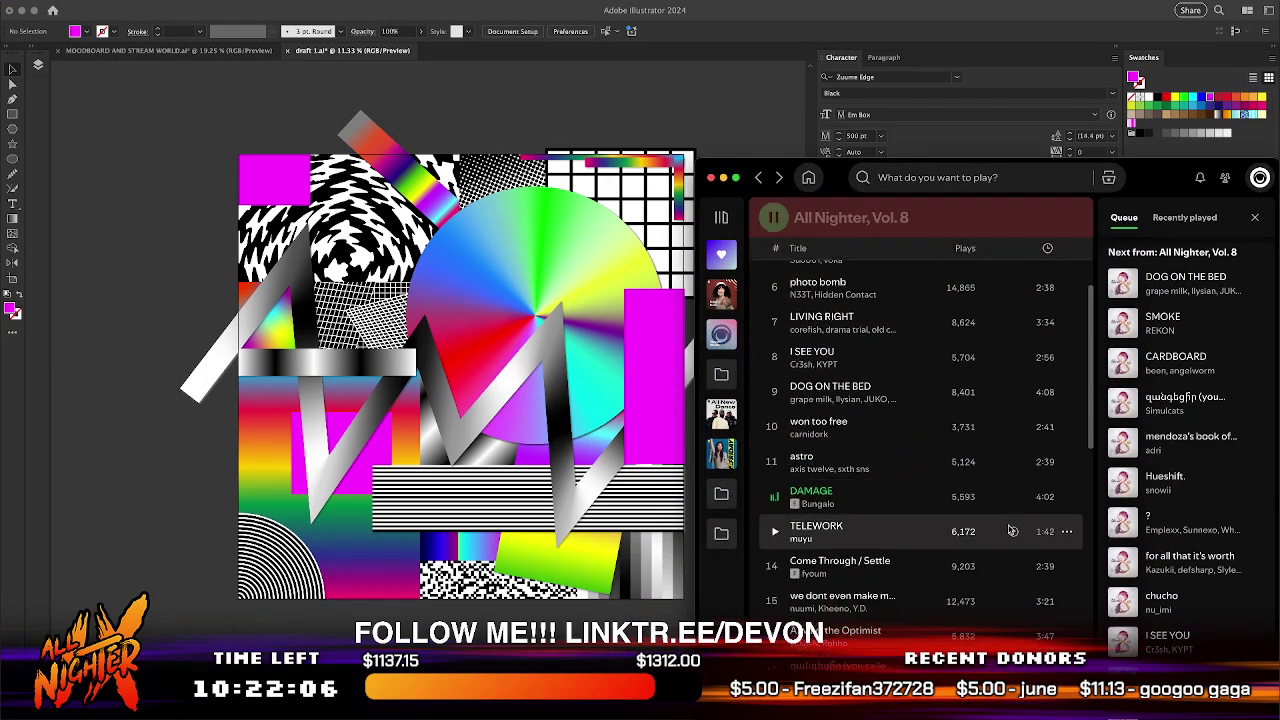
{"action": "scroll", "coordinate": [1010, 530], "scroll_direction": "down", "scroll_amount": 3}
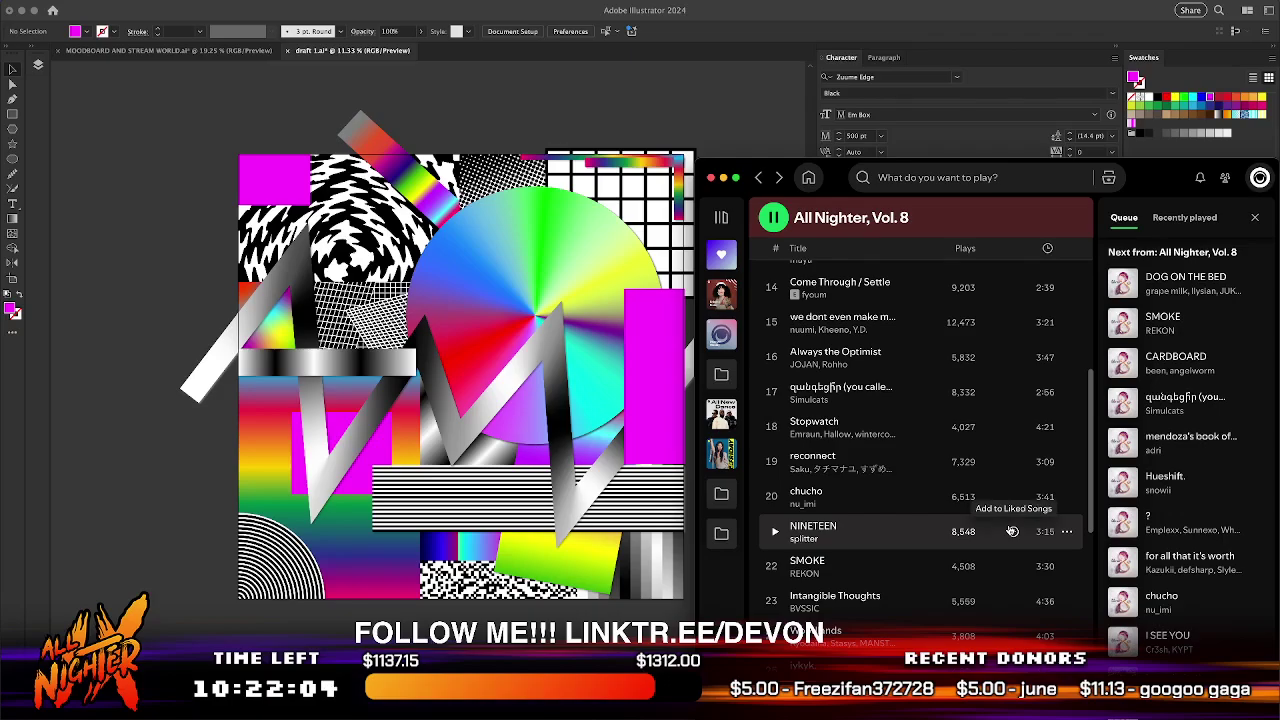
{"action": "scroll", "coordinate": [1010, 530], "scroll_direction": "down", "scroll_amount": 5}
{"action": "scroll", "coordinate": [1010, 530], "scroll_direction": "up", "scroll_amount": 15}
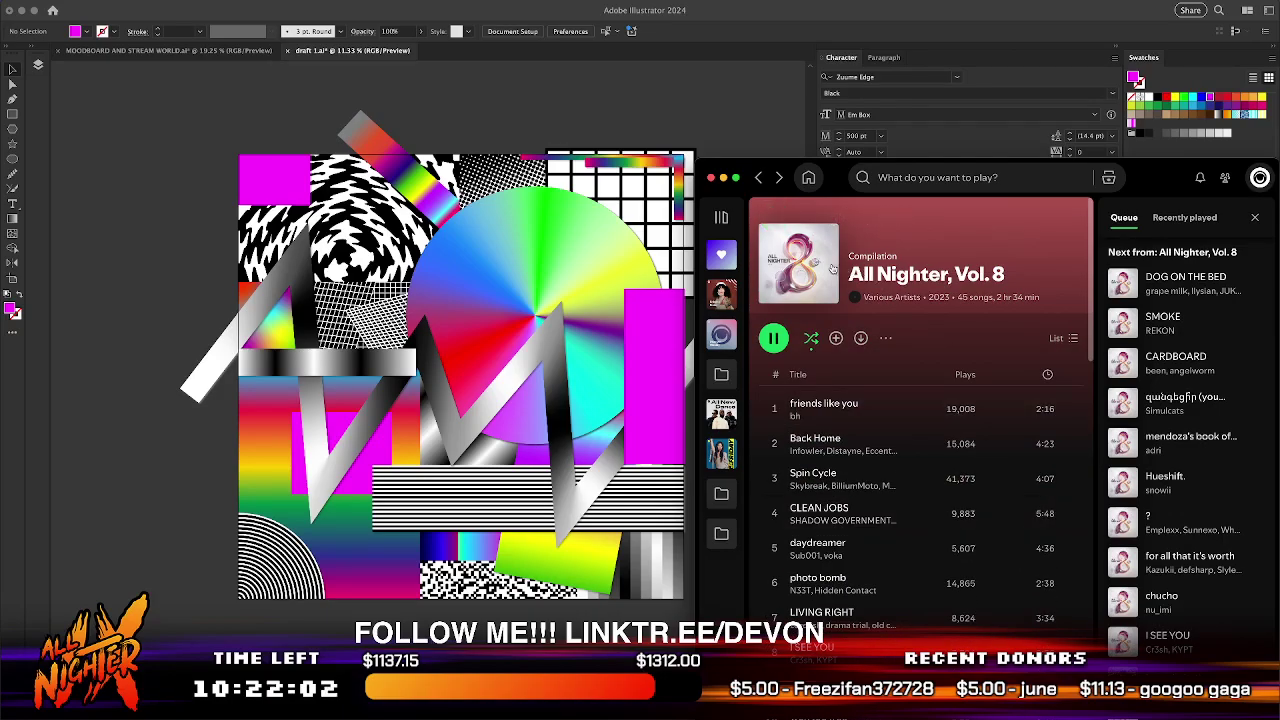
{"action": "left_click", "coordinate": [798, 262]}
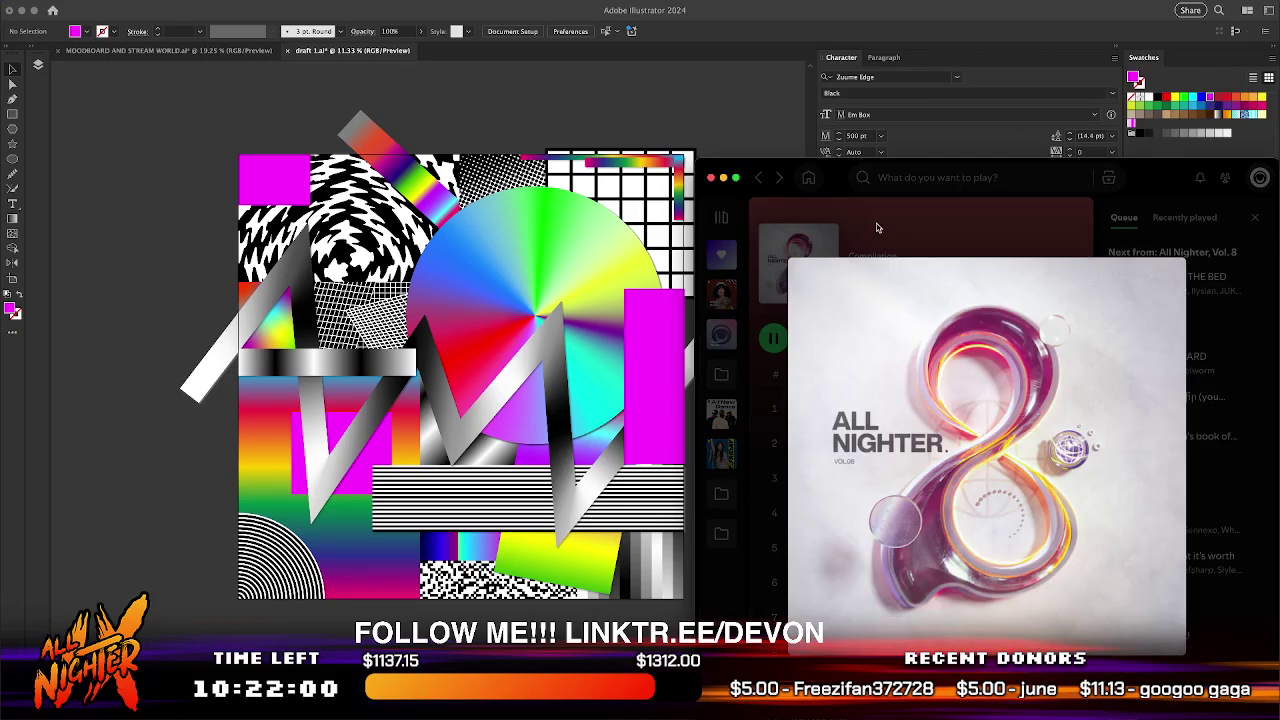
{"action": "left_click", "coordinate": [873, 229]}
{"action": "scroll", "coordinate": [868, 535], "scroll_direction": "down", "scroll_amount": 15}
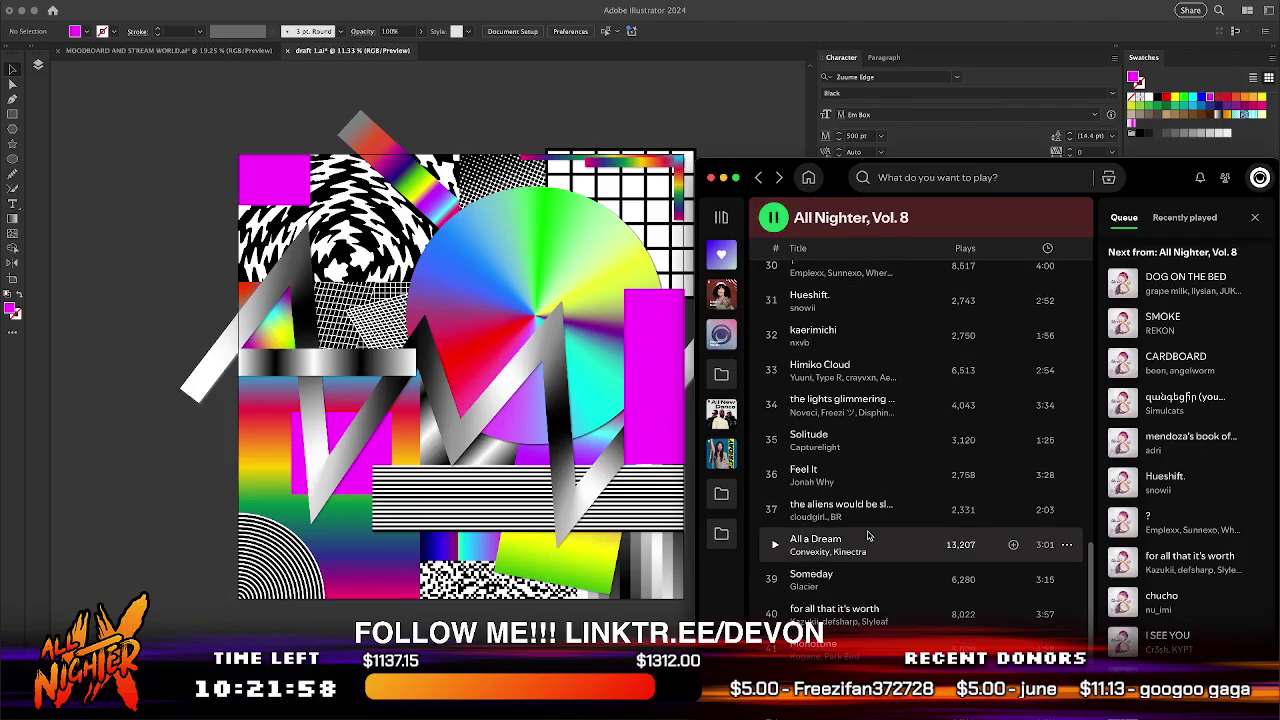
{"action": "scroll", "coordinate": [868, 535], "scroll_direction": "down", "scroll_amount": 5}
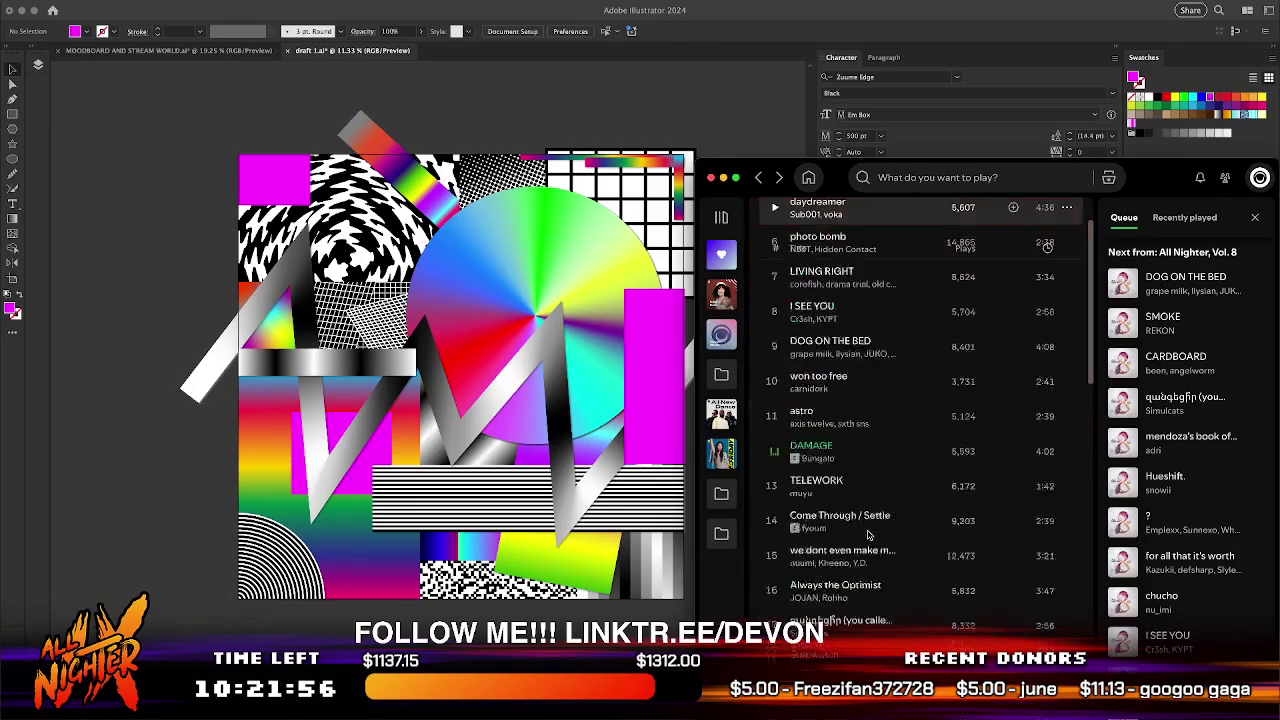
- Look through the All Nighter, Vol. 8 track list, and minimize the music player to return to the artwork
{"action": "scroll", "coordinate": [868, 535], "scroll_direction": "up", "scroll_amount": 15}
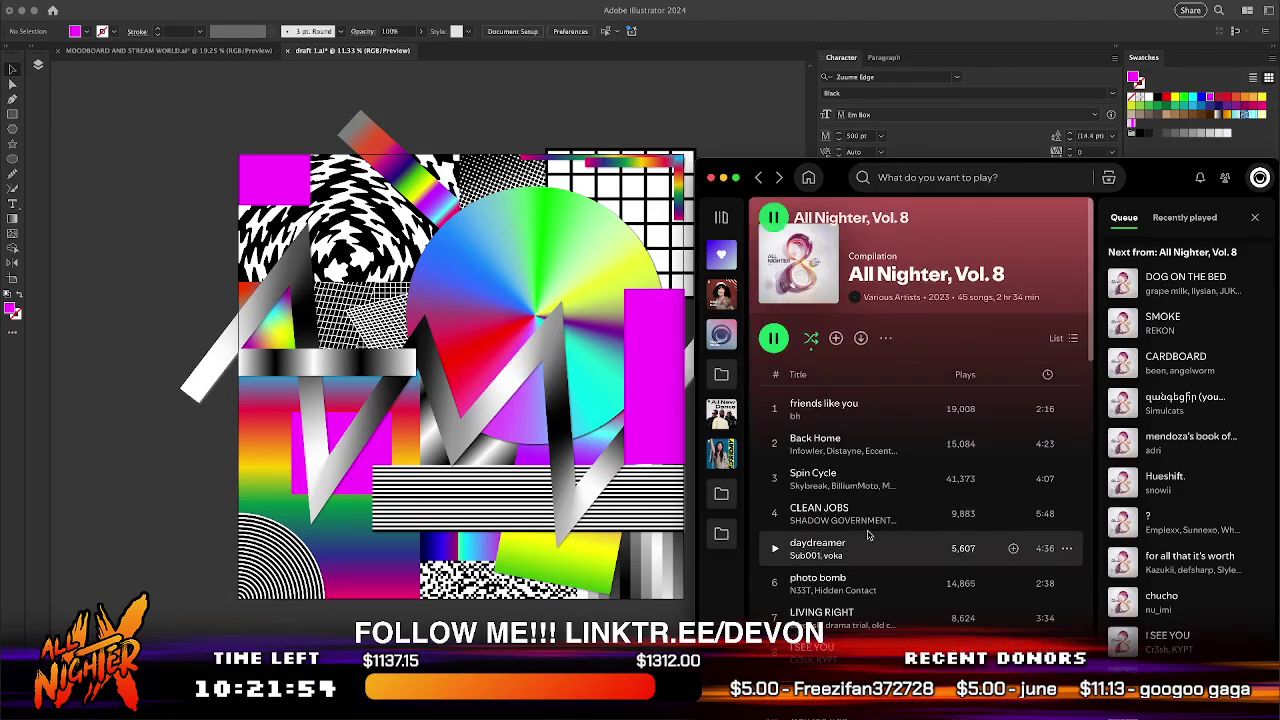
{"action": "scroll", "coordinate": [868, 535], "scroll_direction": "down", "scroll_amount": 10}
{"action": "scroll", "coordinate": [868, 535], "scroll_direction": "up", "scroll_amount": 12}
{"action": "scroll", "coordinate": [868, 535], "scroll_direction": "down", "scroll_amount": 15}
{"action": "scroll", "coordinate": [868, 535], "scroll_direction": "up", "scroll_amount": 15}
{"action": "scroll", "coordinate": [868, 535], "scroll_direction": "up", "scroll_amount": 1}
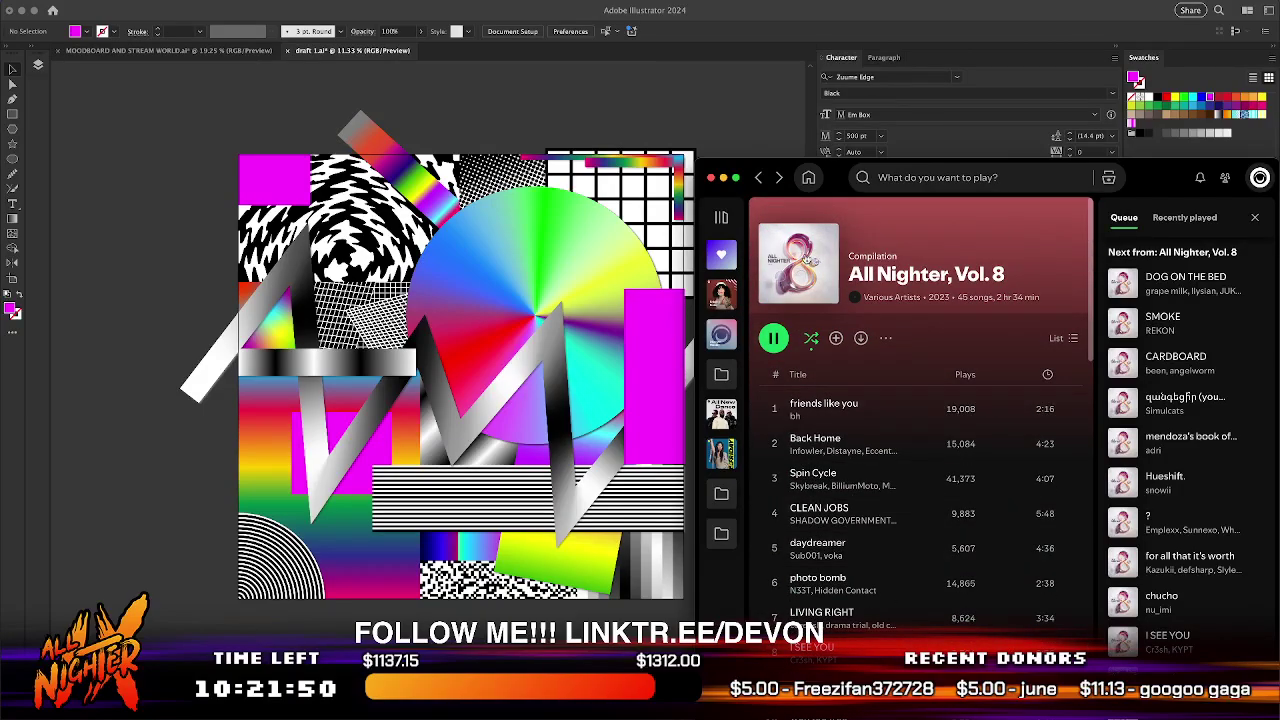
{"action": "left_click", "coordinate": [723, 177]}
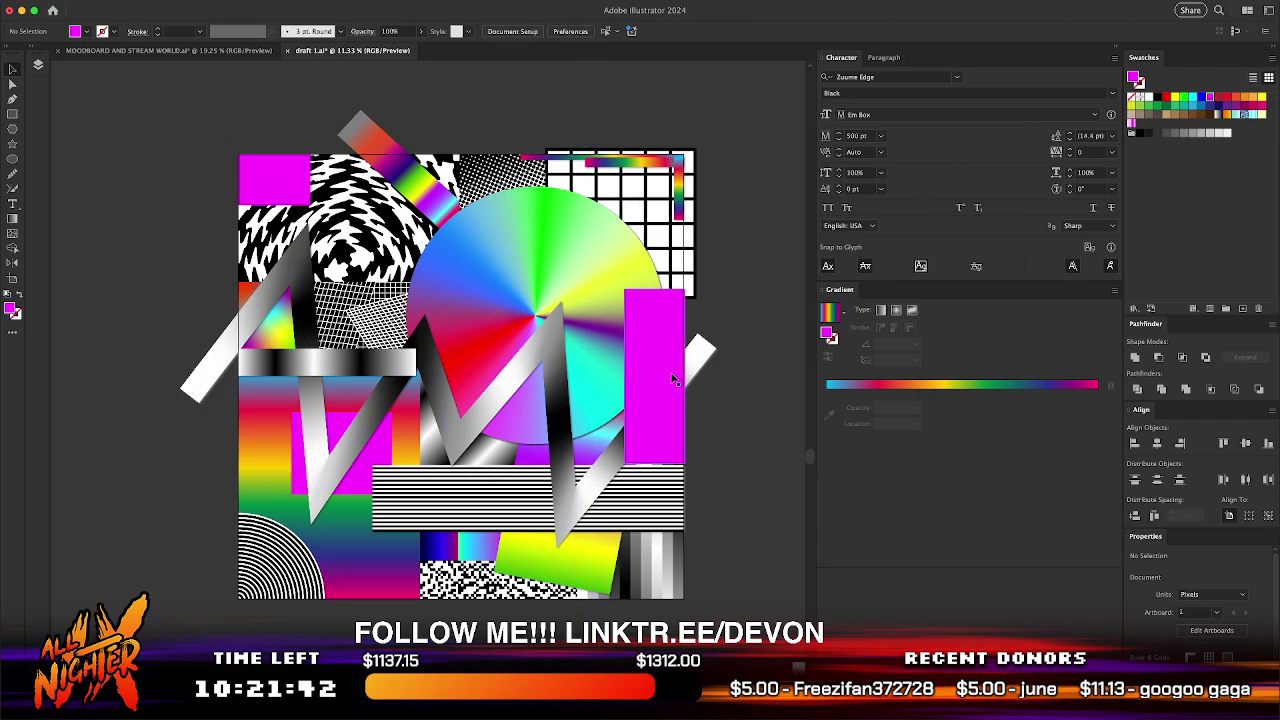
- Place a copy of the tall magenta rectangle in the empty canvas area beside the artboard
{"action": "scroll", "coordinate": [676, 378], "scroll_direction": "down", "scroll_amount": 2}
{"action": "left_click_drag", "start_coordinate": [662, 375], "coordinate": [757, 522]}
{"action": "scroll", "coordinate": [752, 522], "scroll_direction": "right", "scroll_amount": 3}
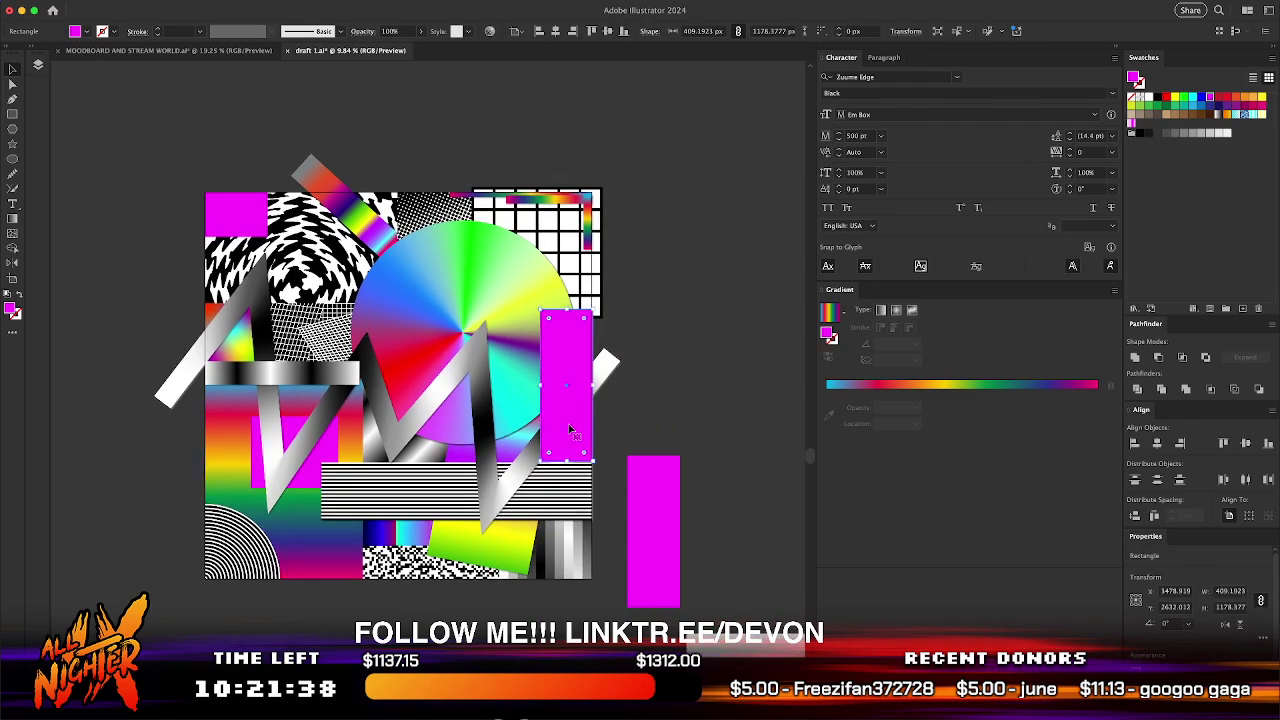
{"action": "scroll", "coordinate": [686, 443], "scroll_direction": "up", "scroll_amount": 5}
{"action": "scroll", "coordinate": [558, 540], "scroll_direction": "down", "scroll_amount": 4}
{"action": "left_click", "coordinate": [557, 531]}
{"action": "scroll", "coordinate": [555, 540], "scroll_direction": "up", "scroll_amount": 3}
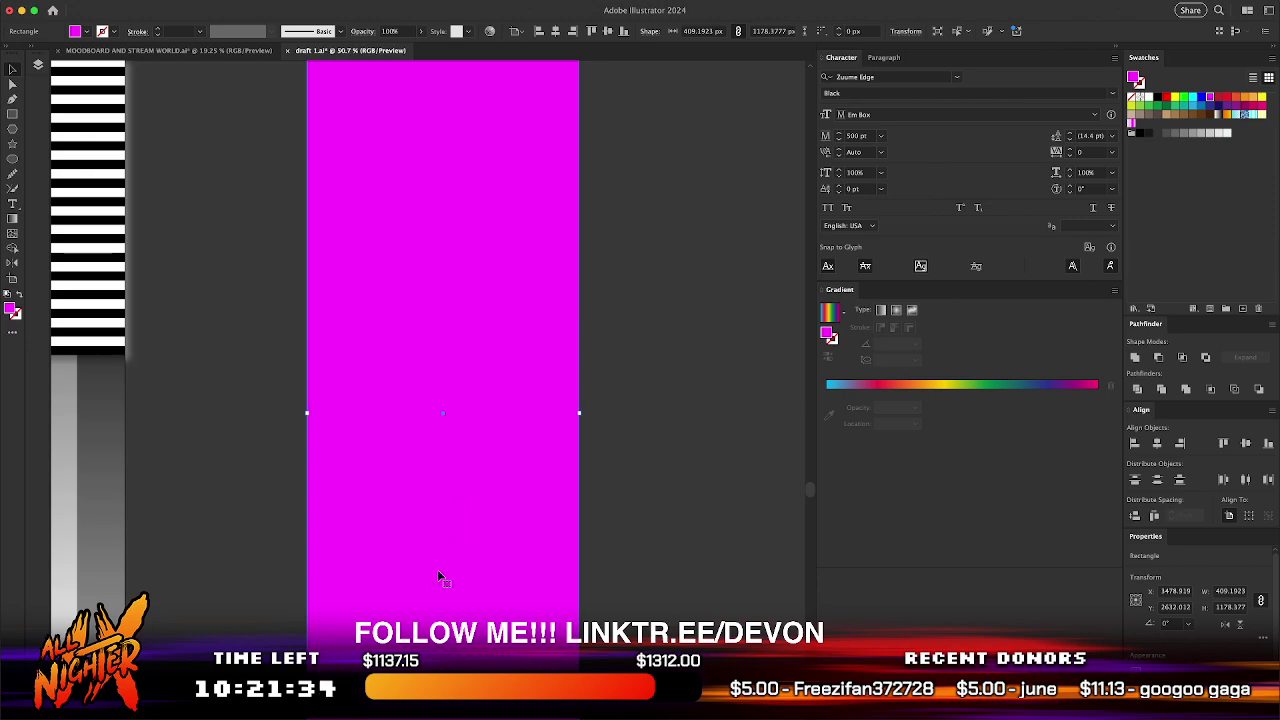
{"action": "scroll", "coordinate": [437, 569], "scroll_direction": "down", "scroll_amount": 5}
{"action": "left_click_drag", "start_coordinate": [437, 569], "coordinate": [596, 385]}
{"action": "left_click", "coordinate": [489, 414]}
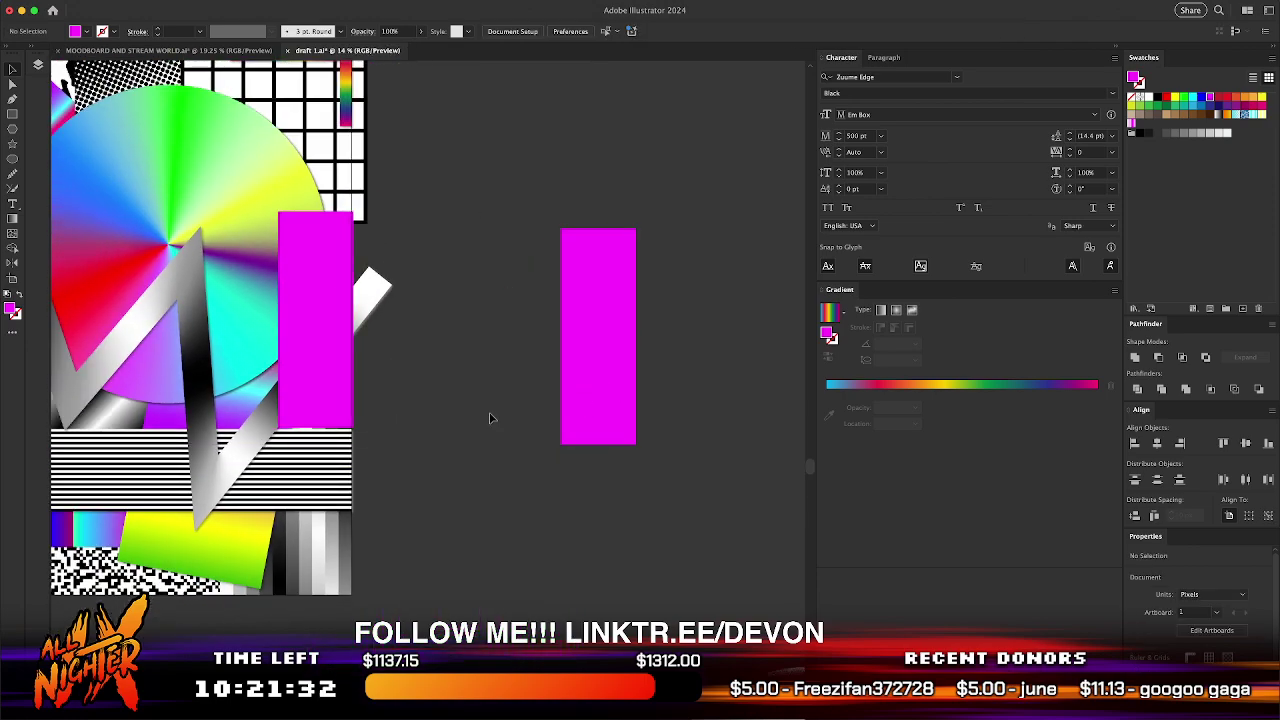
{"action": "scroll", "coordinate": [489, 412], "scroll_direction": "up", "scroll_amount": 4}
{"action": "scroll", "coordinate": [345, 200], "scroll_direction": "up", "scroll_amount": 1}
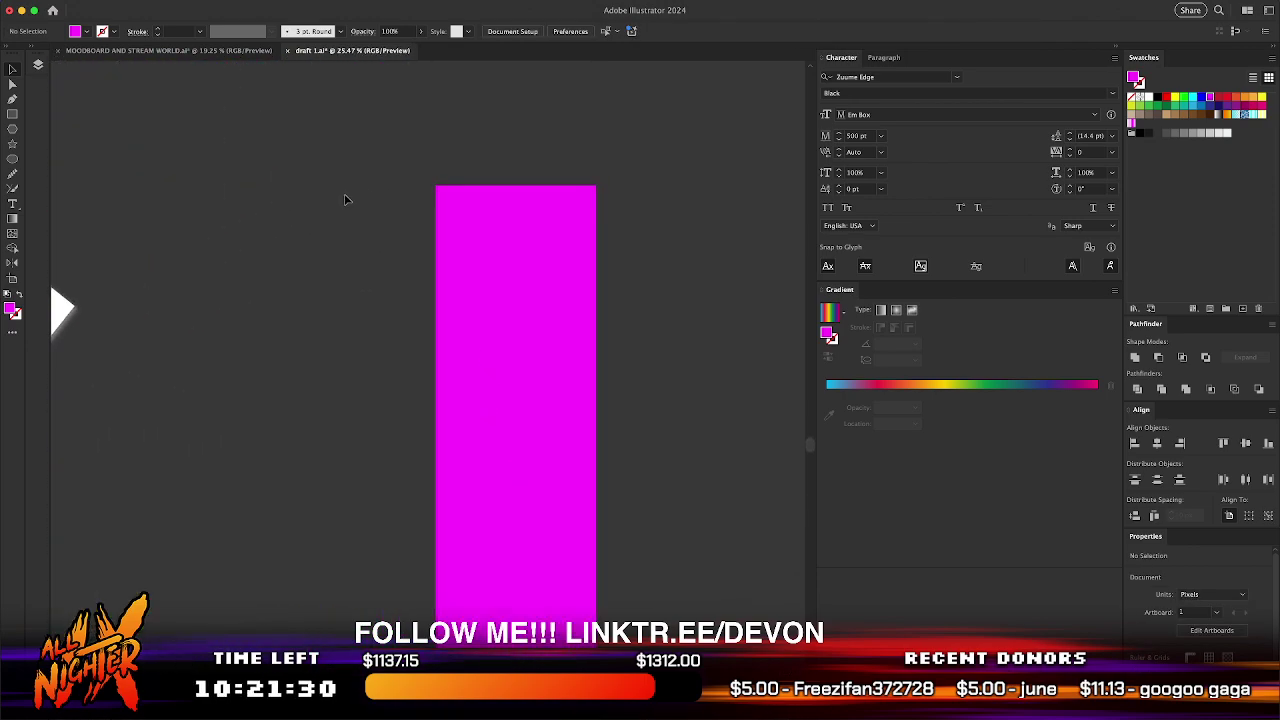
{"action": "scroll", "coordinate": [345, 200], "scroll_direction": "right", "scroll_amount": 2}
- Open the recent file ICON LIBRARY NEW MASTER.ai
{"action": "left_click", "coordinate": [92, 2]}
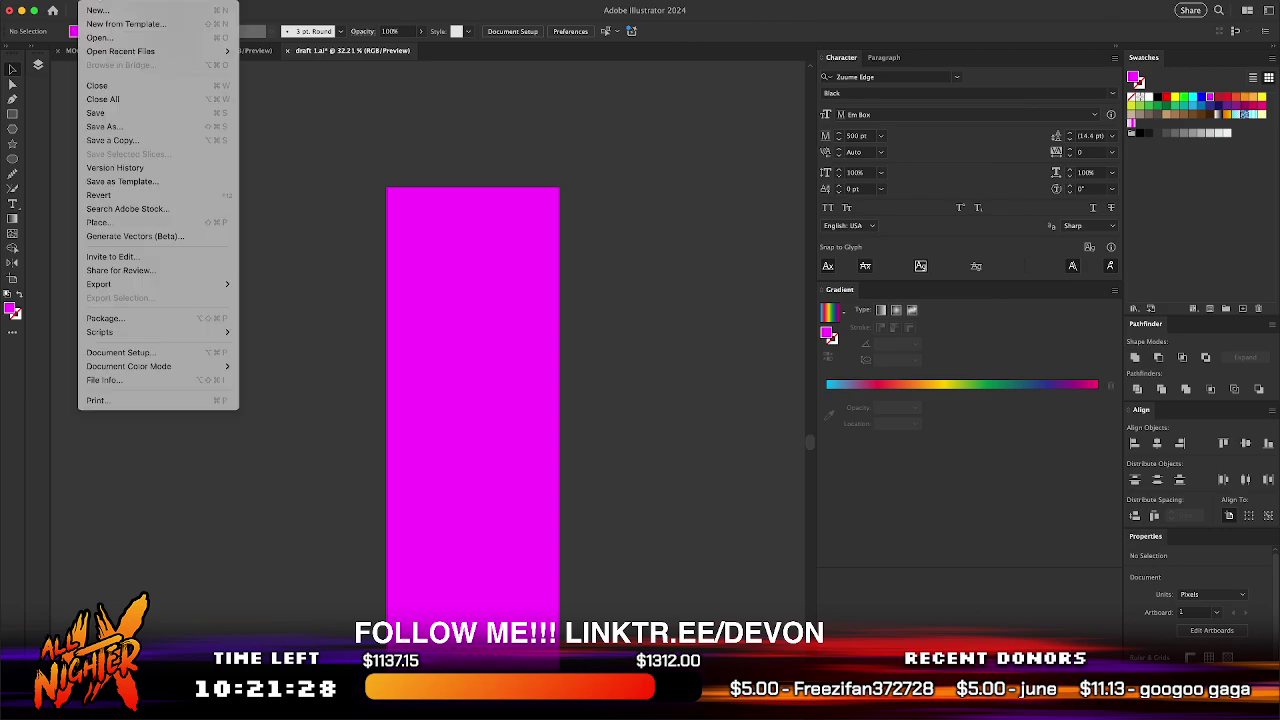
{"action": "mouse_move", "coordinate": [144, 52]}
{"action": "left_click", "coordinate": [303, 64]}
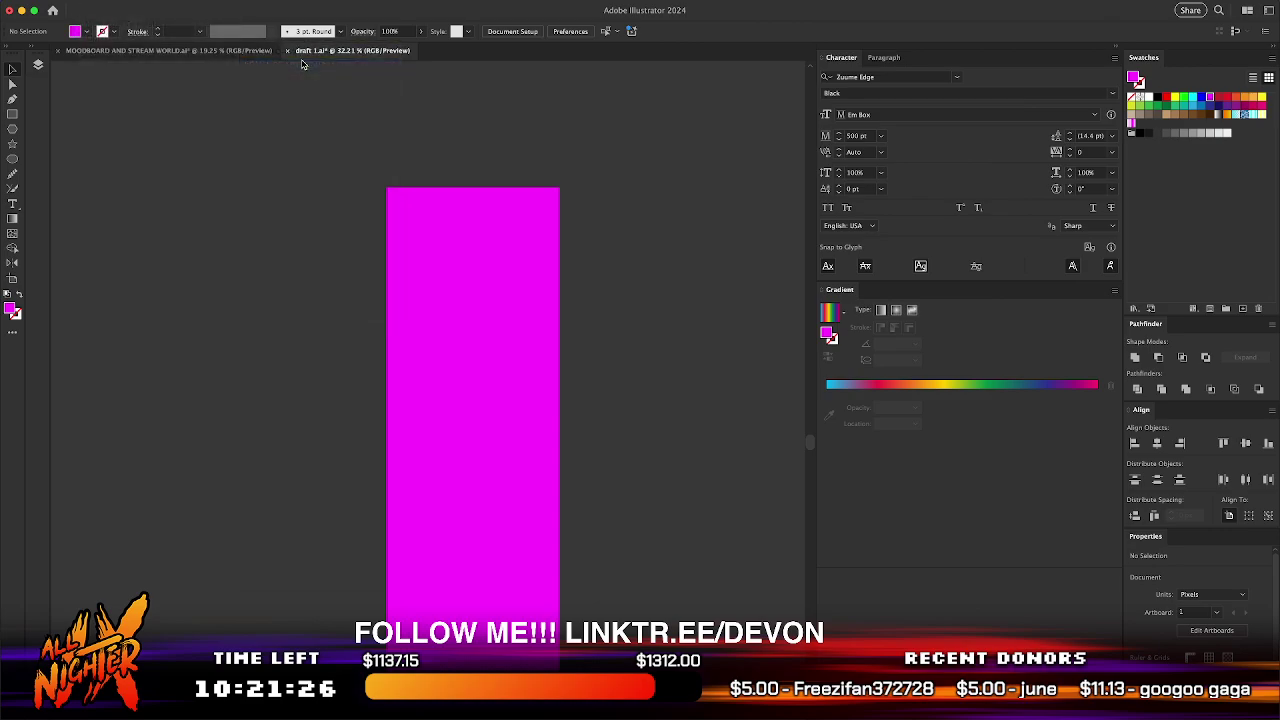
{"action": "scroll", "coordinate": [302, 167], "scroll_direction": "down", "scroll_amount": 5}
{"action": "scroll", "coordinate": [302, 167], "scroll_direction": "up", "scroll_amount": 2}
{"action": "scroll", "coordinate": [302, 167], "scroll_direction": "right", "scroll_amount": 4}
{"action": "scroll", "coordinate": [302, 170], "scroll_direction": "left", "scroll_amount": 4}
{"action": "scroll", "coordinate": [302, 170], "scroll_direction": "up", "scroll_amount": 3}
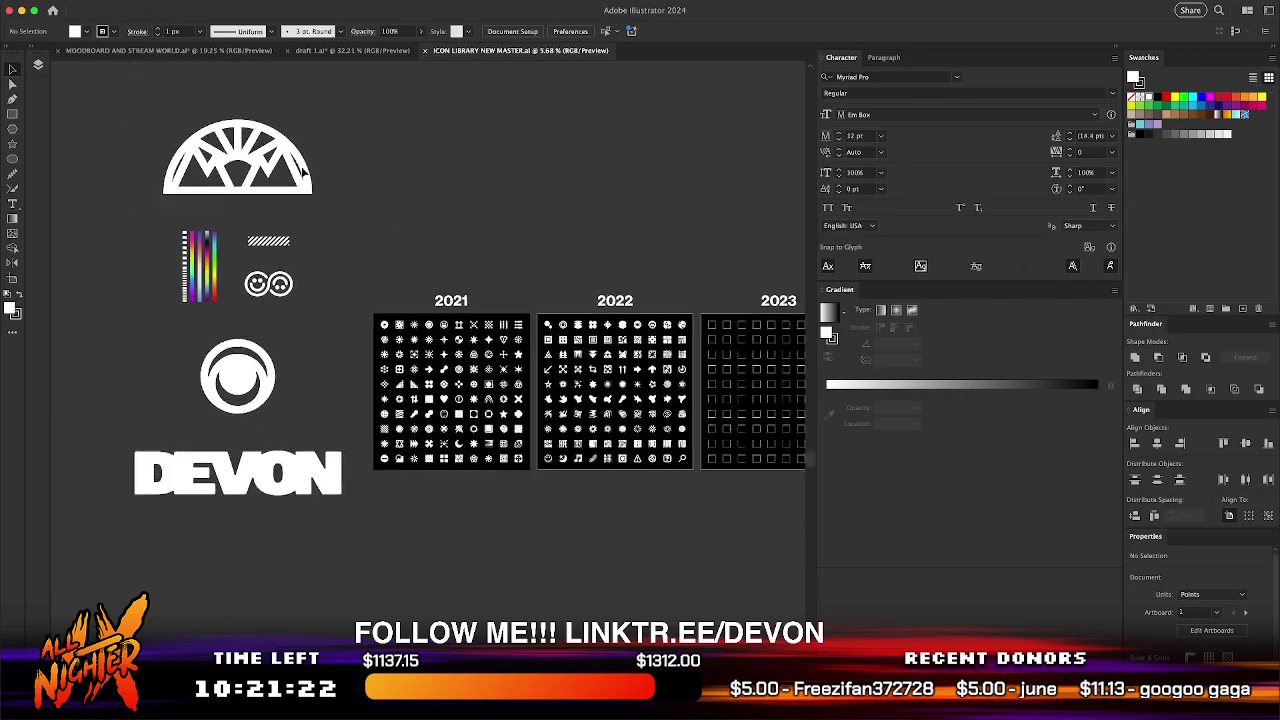
- Copy the horizontal-stripes icon from the 2021 icon set and paste it into draft 1.ai
{"action": "scroll", "coordinate": [302, 170], "scroll_direction": "down", "scroll_amount": 3}
{"action": "scroll", "coordinate": [303, 172], "scroll_direction": "right", "scroll_amount": 2}
{"action": "scroll", "coordinate": [303, 172], "scroll_direction": "up", "scroll_amount": 3}
{"action": "scroll", "coordinate": [303, 172], "scroll_direction": "left", "scroll_amount": 3}
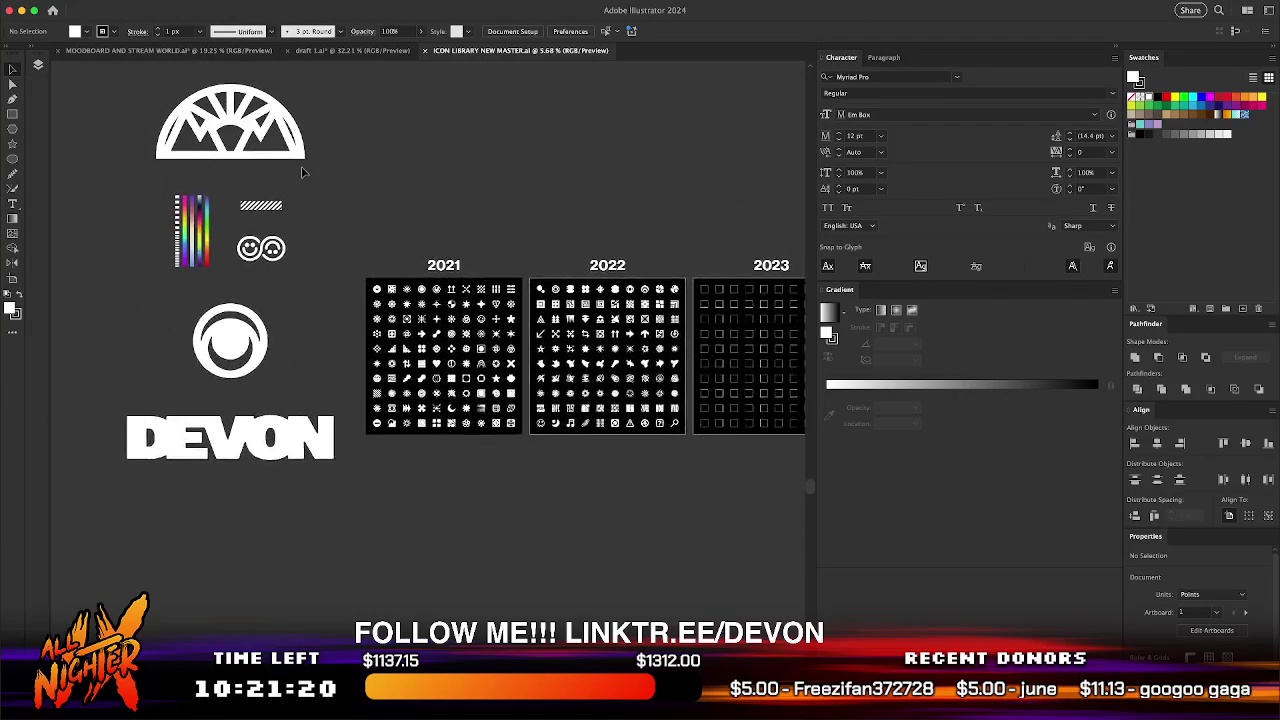
{"action": "scroll", "coordinate": [303, 172], "scroll_direction": "left", "scroll_amount": 1}
{"action": "scroll", "coordinate": [476, 330], "scroll_direction": "up", "scroll_amount": 5}
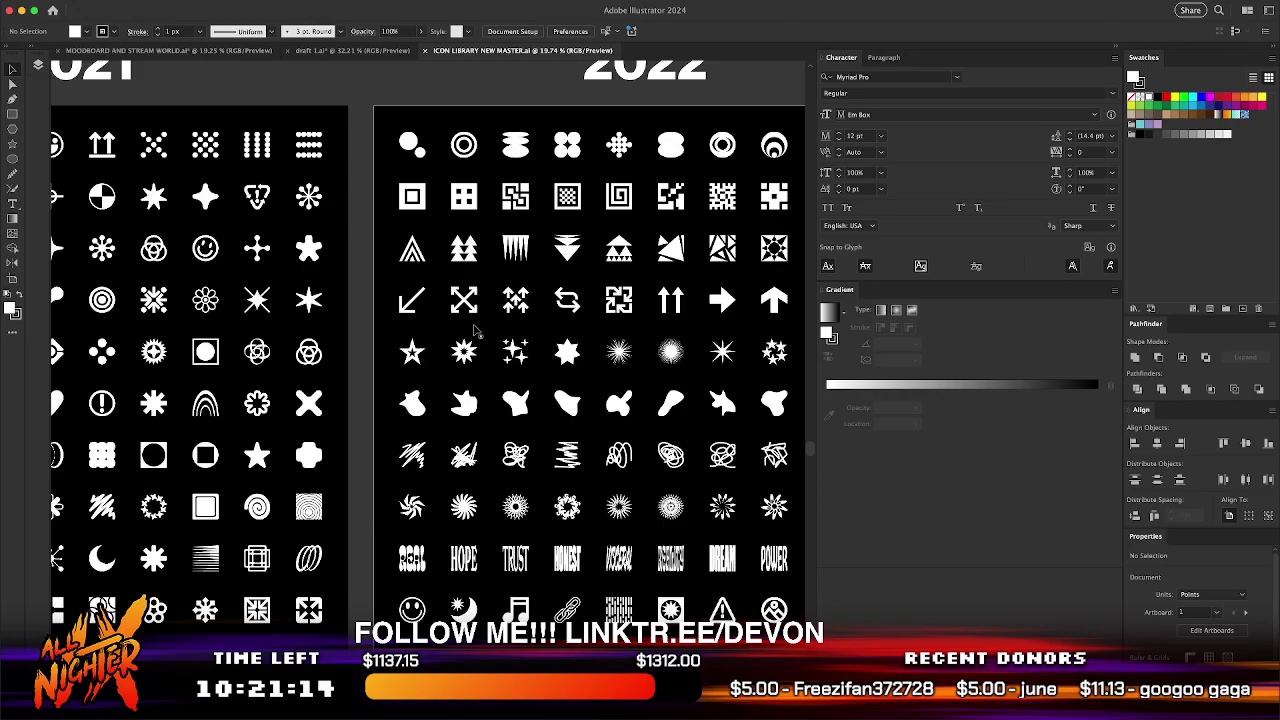
{"action": "scroll", "coordinate": [476, 330], "scroll_direction": "left", "scroll_amount": 5}
{"action": "scroll", "coordinate": [476, 330], "scroll_direction": "down", "scroll_amount": 2}
{"action": "scroll", "coordinate": [478, 340], "scroll_direction": "up", "scroll_amount": 2}
{"action": "scroll", "coordinate": [478, 340], "scroll_direction": "left", "scroll_amount": 1}
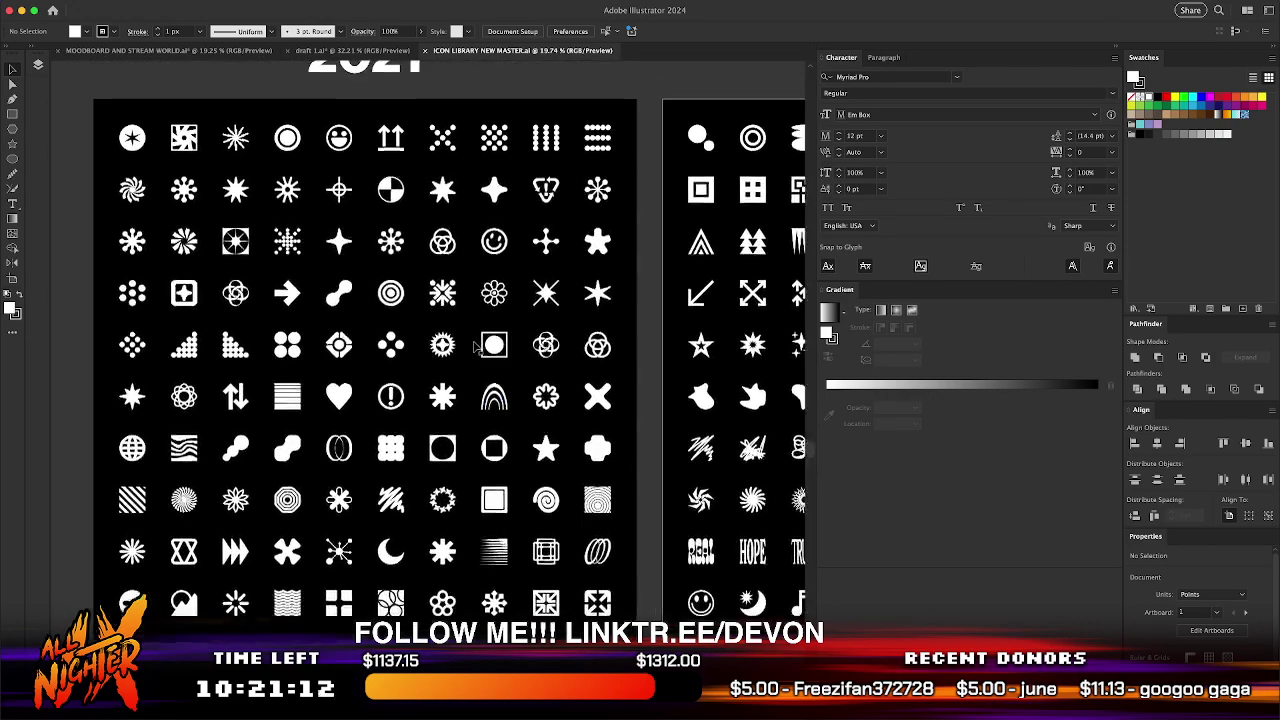
{"action": "left_click", "coordinate": [288, 400]}
{"action": "left_click", "coordinate": [313, 51]}
{"action": "key", "text": "super+v"}
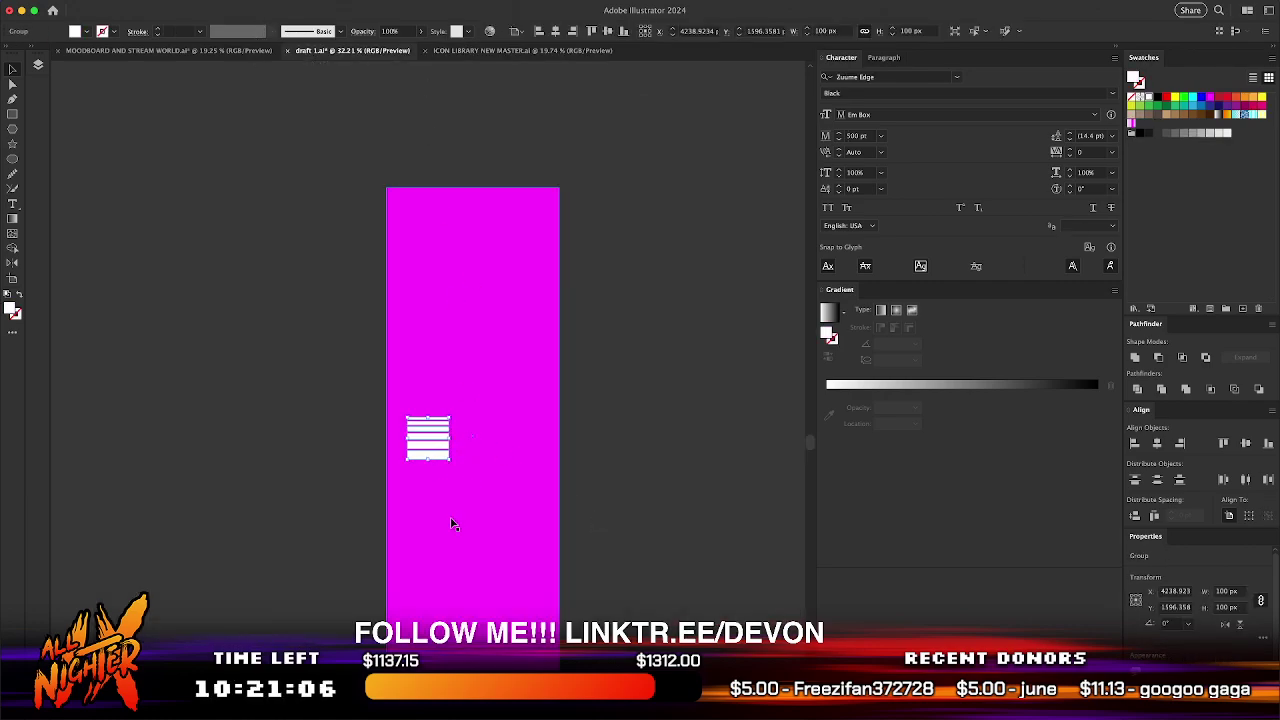
- Stretch the striped icon into a column about 82 px wide and as tall as the magenta rectangle, and repeat it into five adjoining columns
{"action": "left_click_drag", "start_coordinate": [426, 462], "coordinate": [428, 685]}
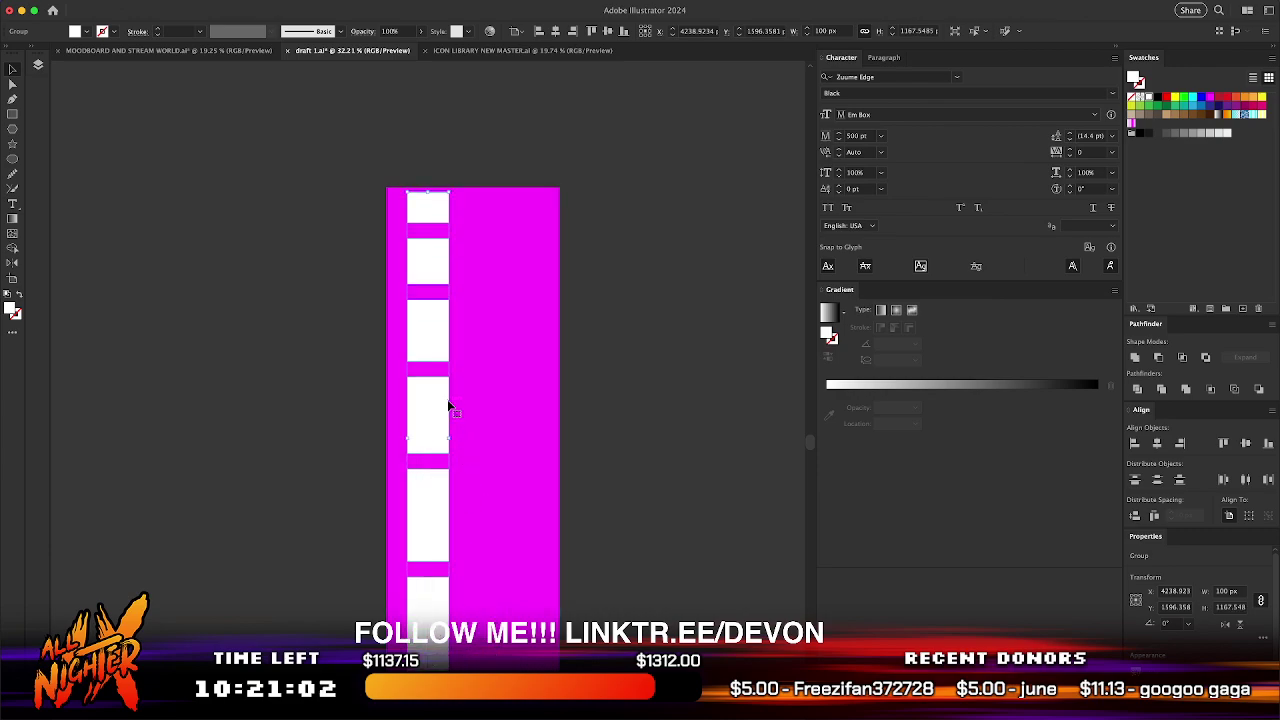
{"action": "left_click_drag", "start_coordinate": [449, 438], "coordinate": [441, 438]}
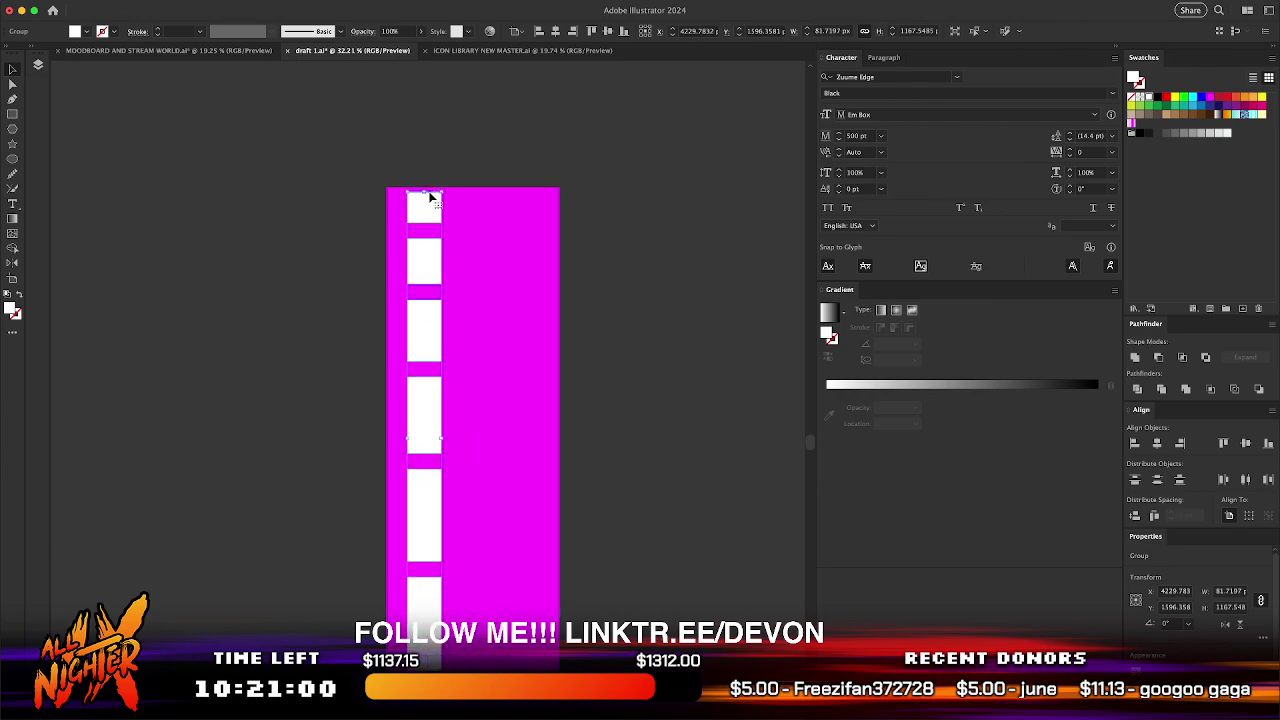
{"action": "left_click_drag", "start_coordinate": [424, 196], "coordinate": [424, 190]}
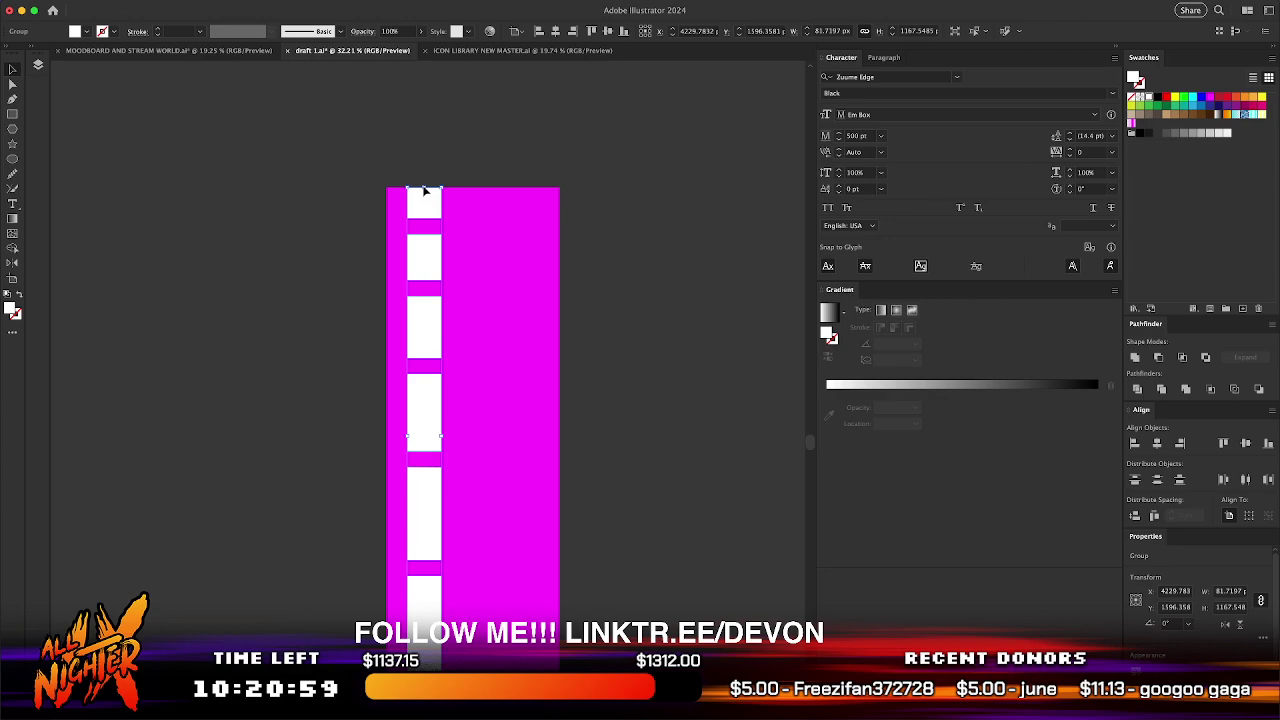
{"action": "left_click_drag", "start_coordinate": [429, 208], "coordinate": [257, 252]}
{"action": "key", "text": "super+d"}
- Flip the second and fourth striped columns vertically so their gaps alternate with the neighbouring columns
{"action": "left_click", "coordinate": [430, 266]}
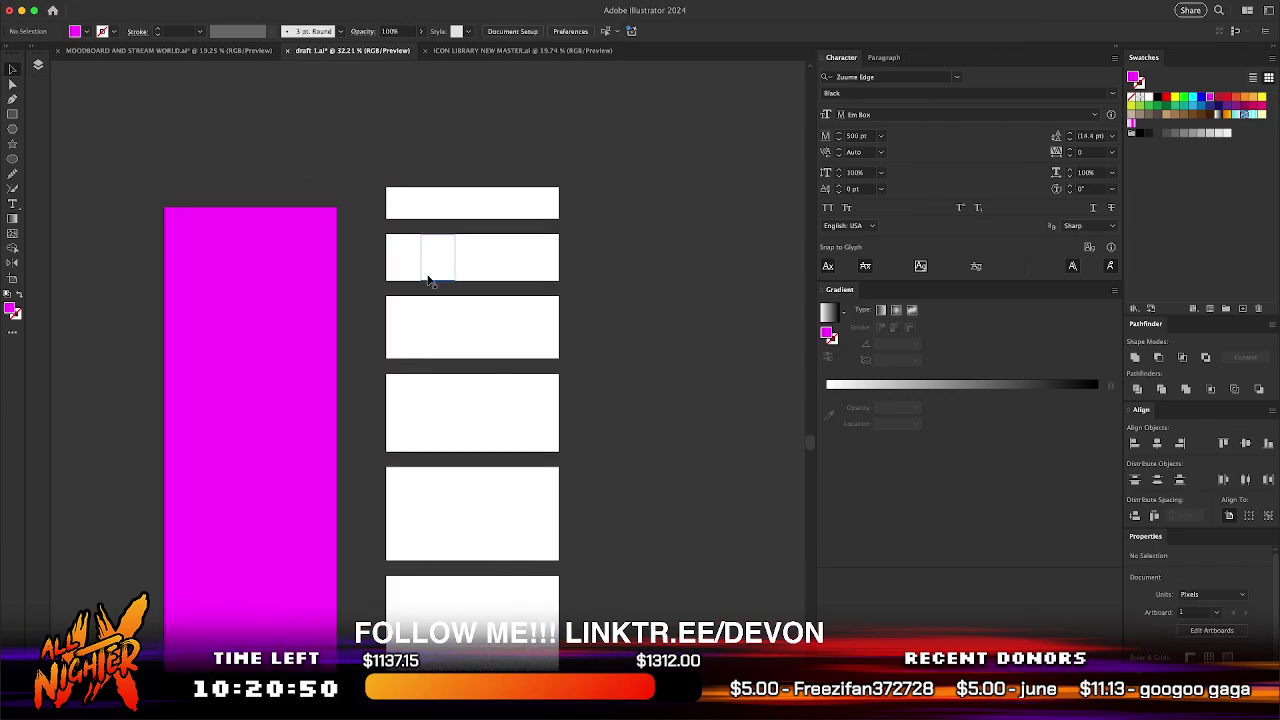
{"action": "left_click", "coordinate": [1240, 625]}
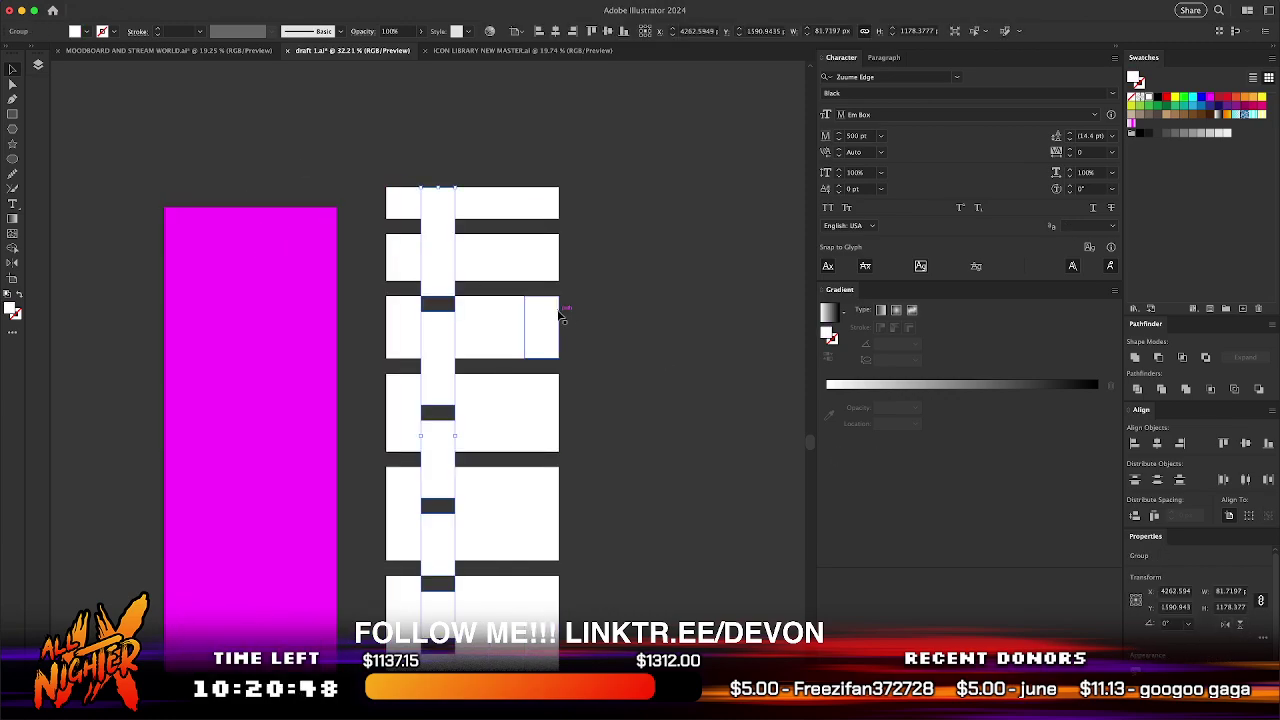
{"action": "left_click", "coordinate": [496, 259]}
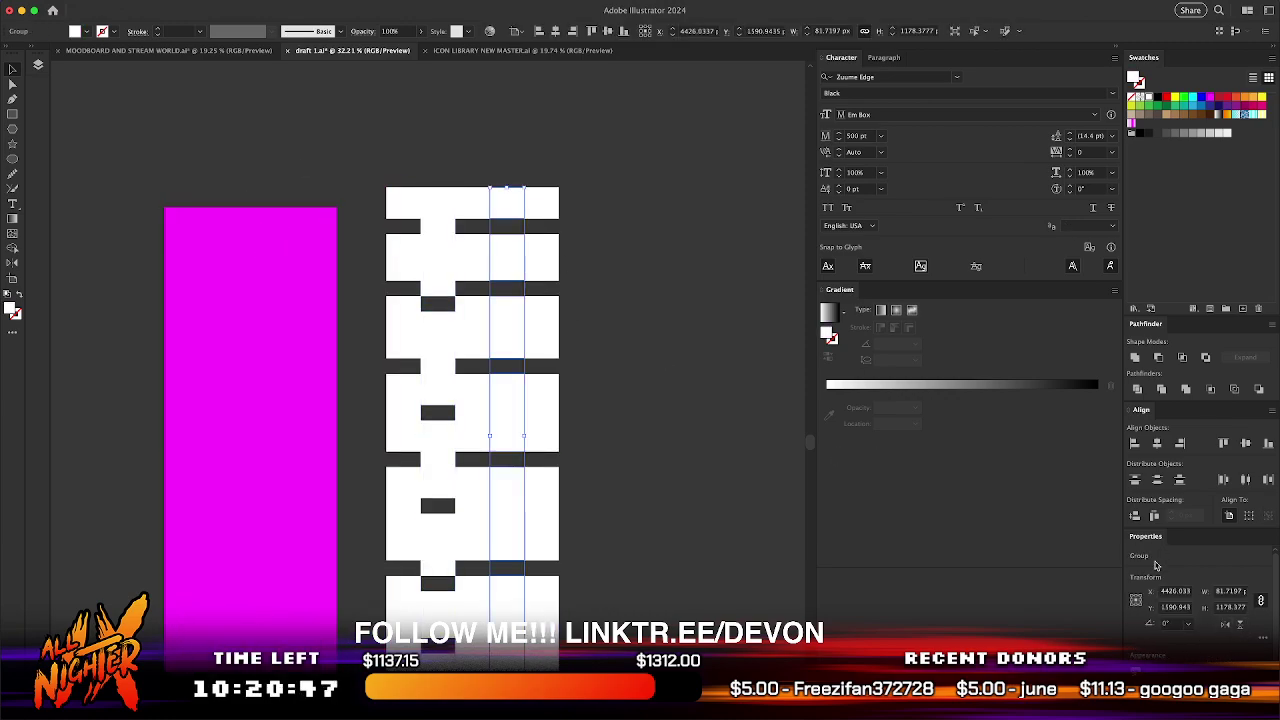
{"action": "left_click", "coordinate": [1242, 627]}
{"action": "left_click", "coordinate": [595, 370]}
- Fully round the corners of all bars in the five columns
{"action": "left_click", "coordinate": [409, 211]}
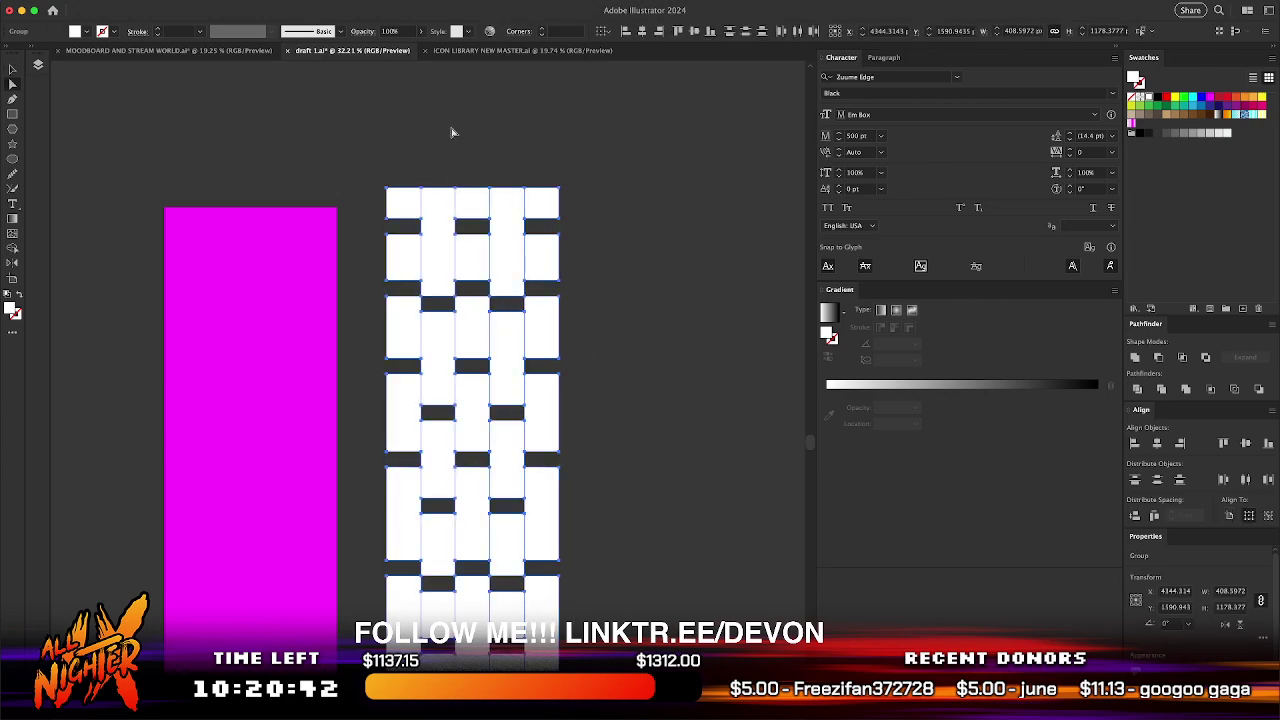
{"action": "left_click", "coordinate": [542, 28]}
{"action": "key", "text": "v"}
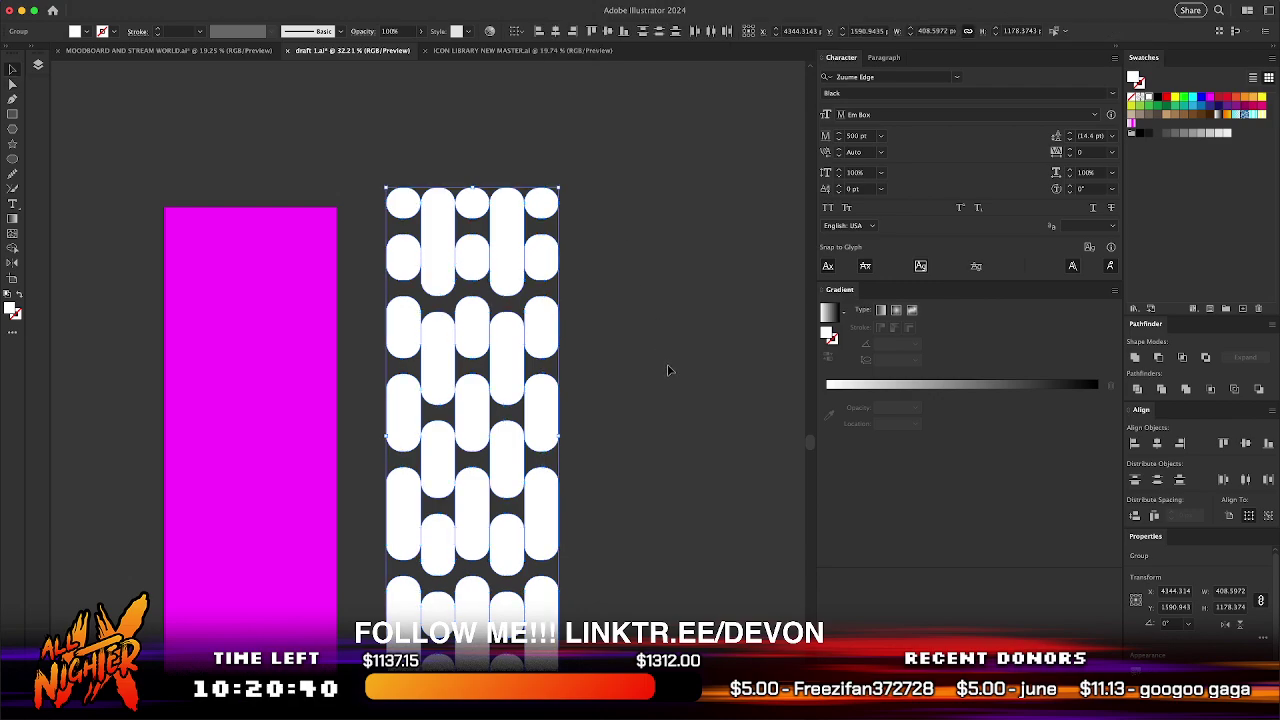
{"action": "left_click", "coordinate": [668, 365]}
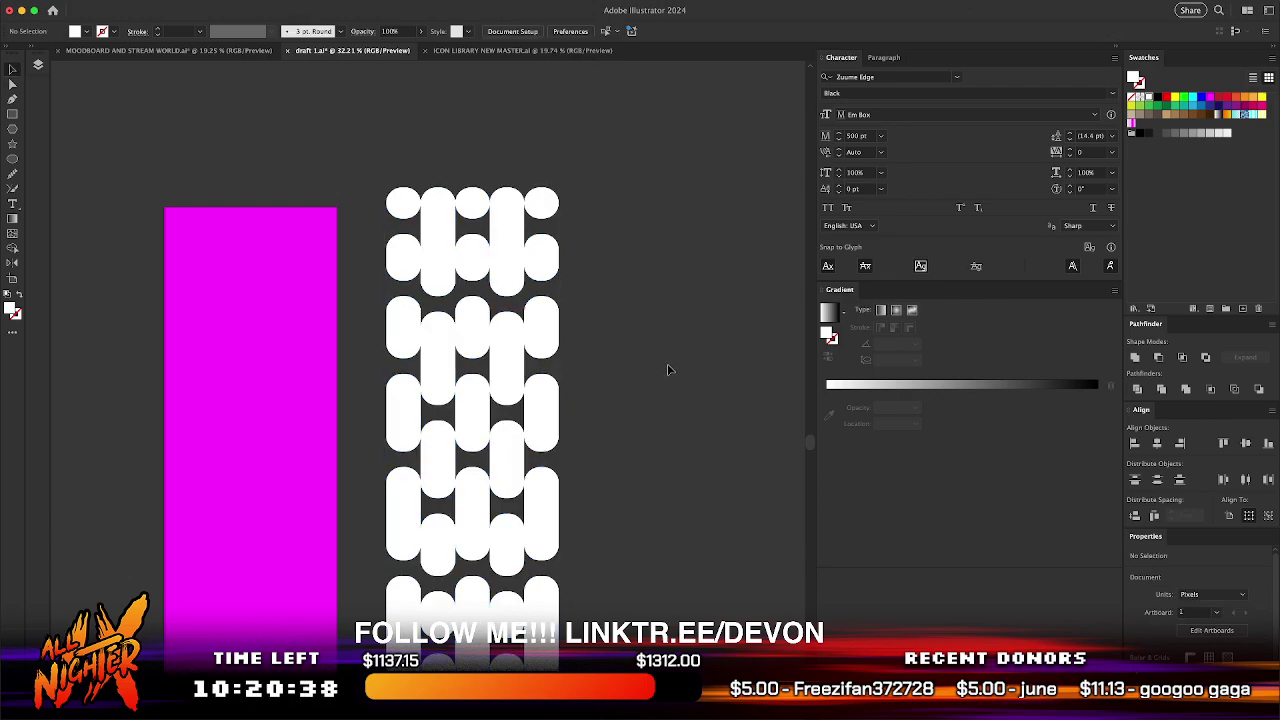
{"action": "key", "text": "super+a"}
{"action": "key", "text": "a"}
{"action": "key", "text": "v"}
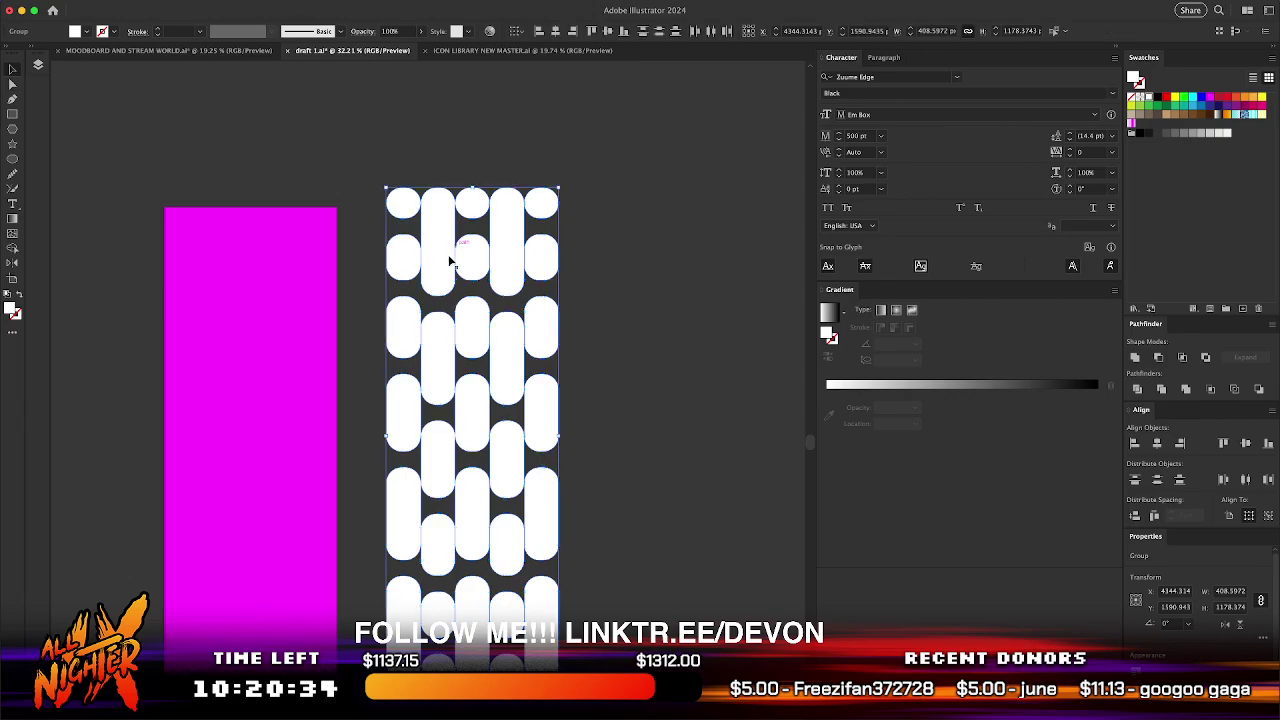
- Fill the copied magenta rectangle beside the white pattern with black
{"action": "scroll", "coordinate": [420, 262], "scroll_direction": "down", "scroll_amount": 3}
{"action": "scroll", "coordinate": [319, 310], "scroll_direction": "down", "scroll_amount": 3}
{"action": "scroll", "coordinate": [317, 310], "scroll_direction": "left", "scroll_amount": 4}
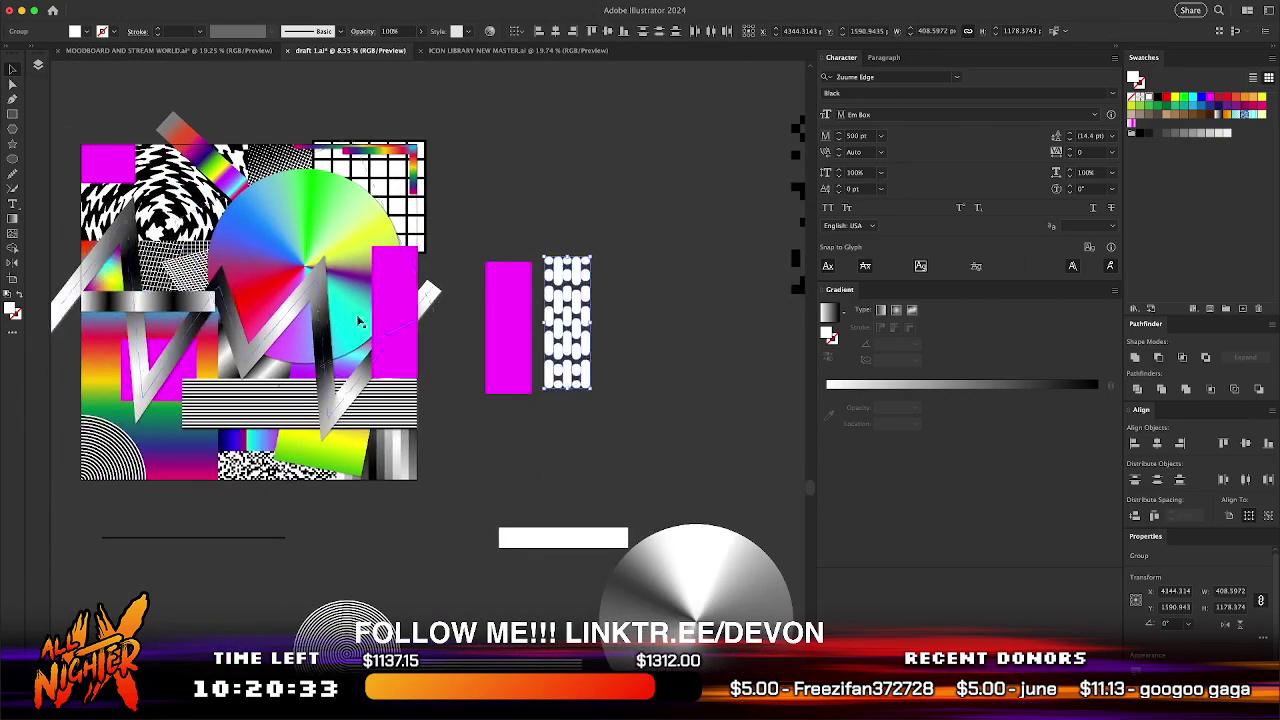
{"action": "left_click", "coordinate": [512, 335]}
{"action": "left_click", "coordinate": [1156, 98]}
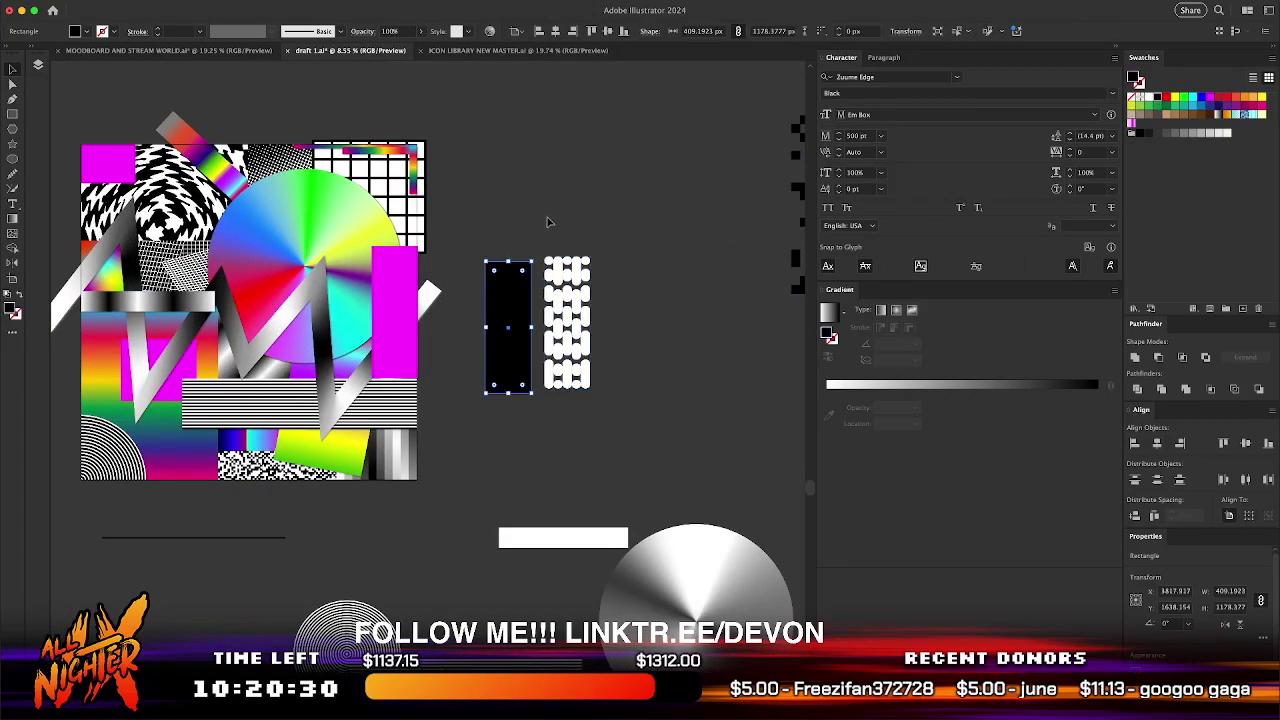
- Remove the corner rounding from the white bars and centre the pattern on the black rectangle
{"action": "left_click_drag", "start_coordinate": [546, 220], "coordinate": [620, 429]}
{"action": "left_click", "coordinate": [563, 33]}
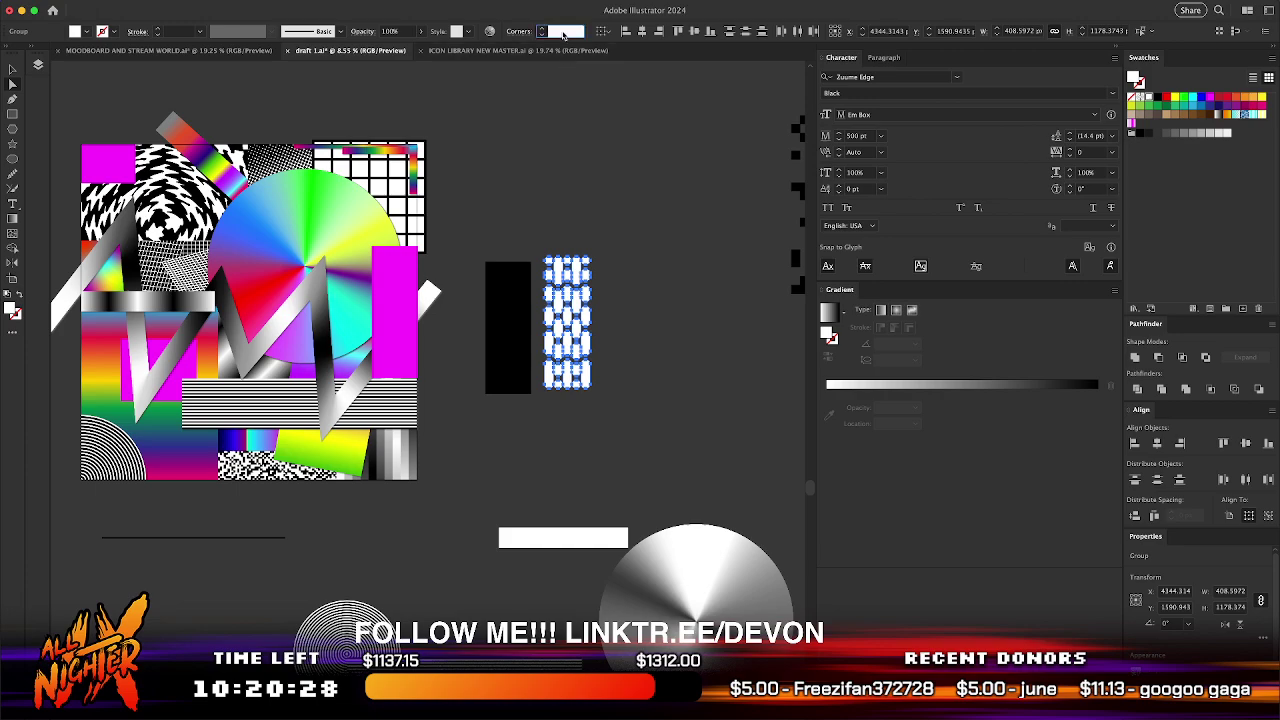
{"action": "left_click_drag", "start_coordinate": [486, 214], "coordinate": [671, 434]}
{"action": "key", "text": "F2"}
{"action": "left_click", "coordinate": [672, 436]}
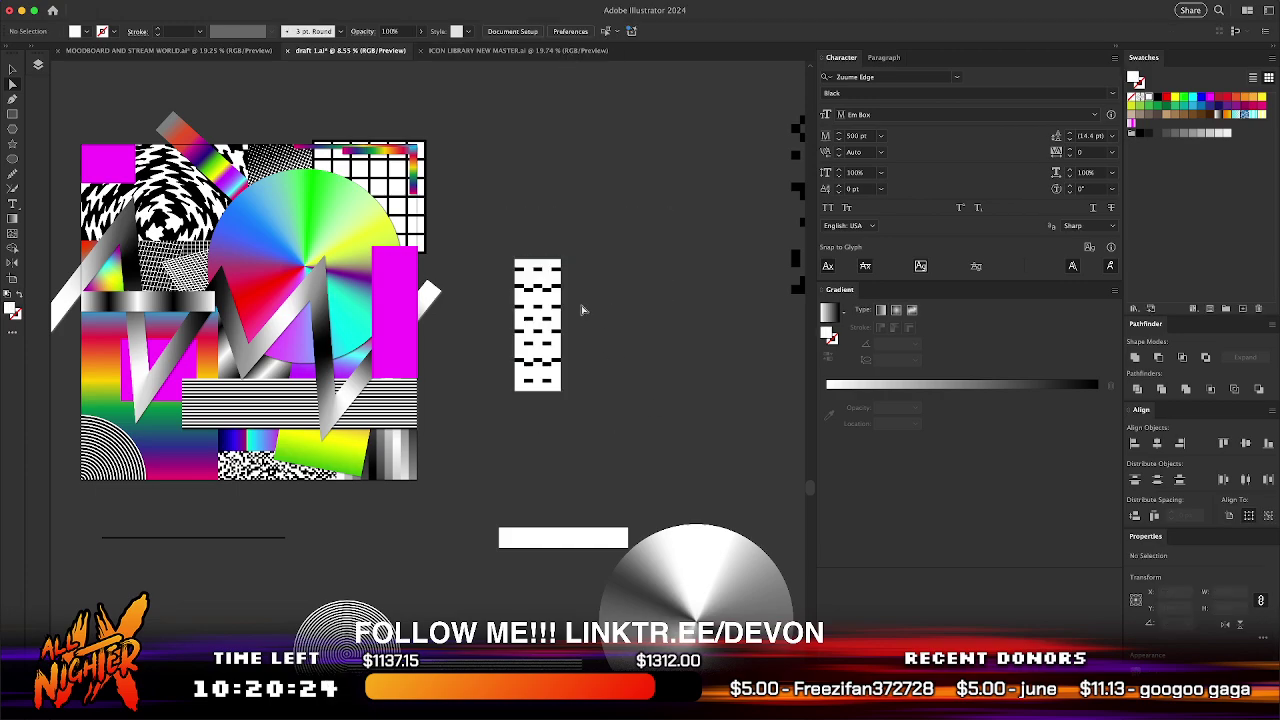
- Distort one white bar by pulling its edge outward, and delete the whole pattern with its black rectangle
{"action": "left_click_drag", "start_coordinate": [552, 346], "coordinate": [582, 406]}
{"action": "key", "text": "v"}
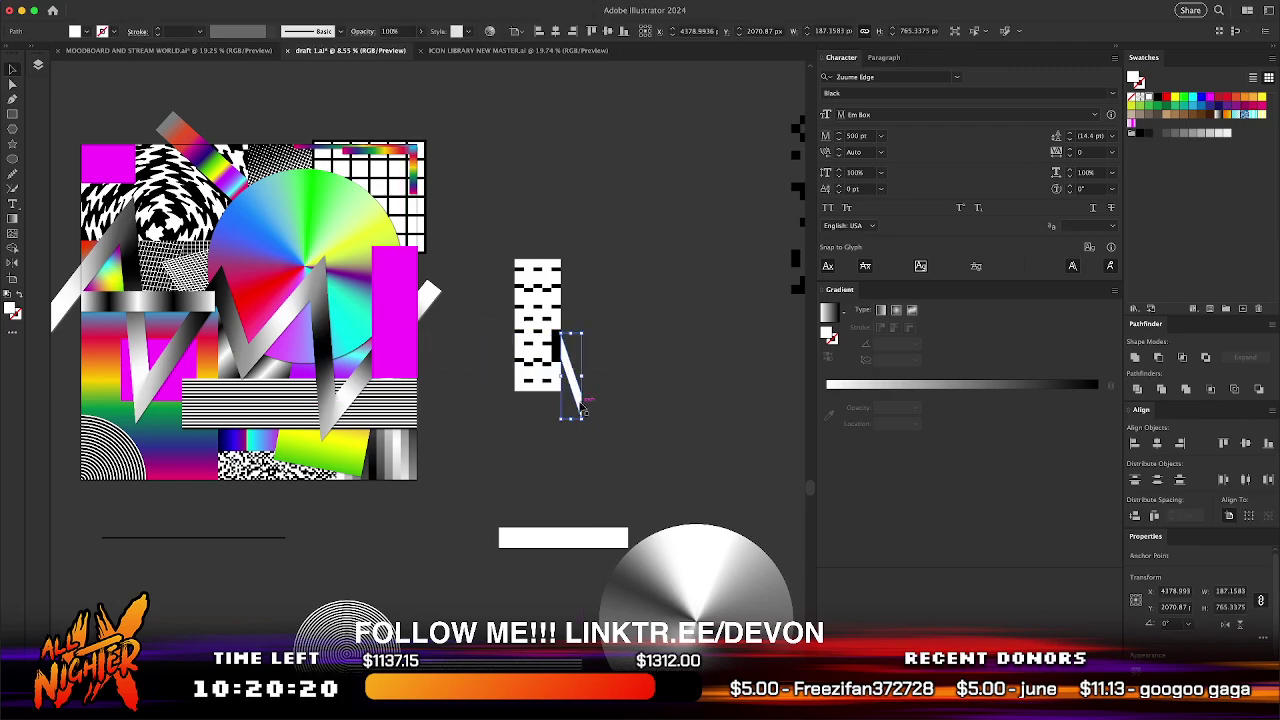
{"action": "left_click_drag", "start_coordinate": [503, 233], "coordinate": [659, 457]}
{"action": "key", "text": "Delete"}
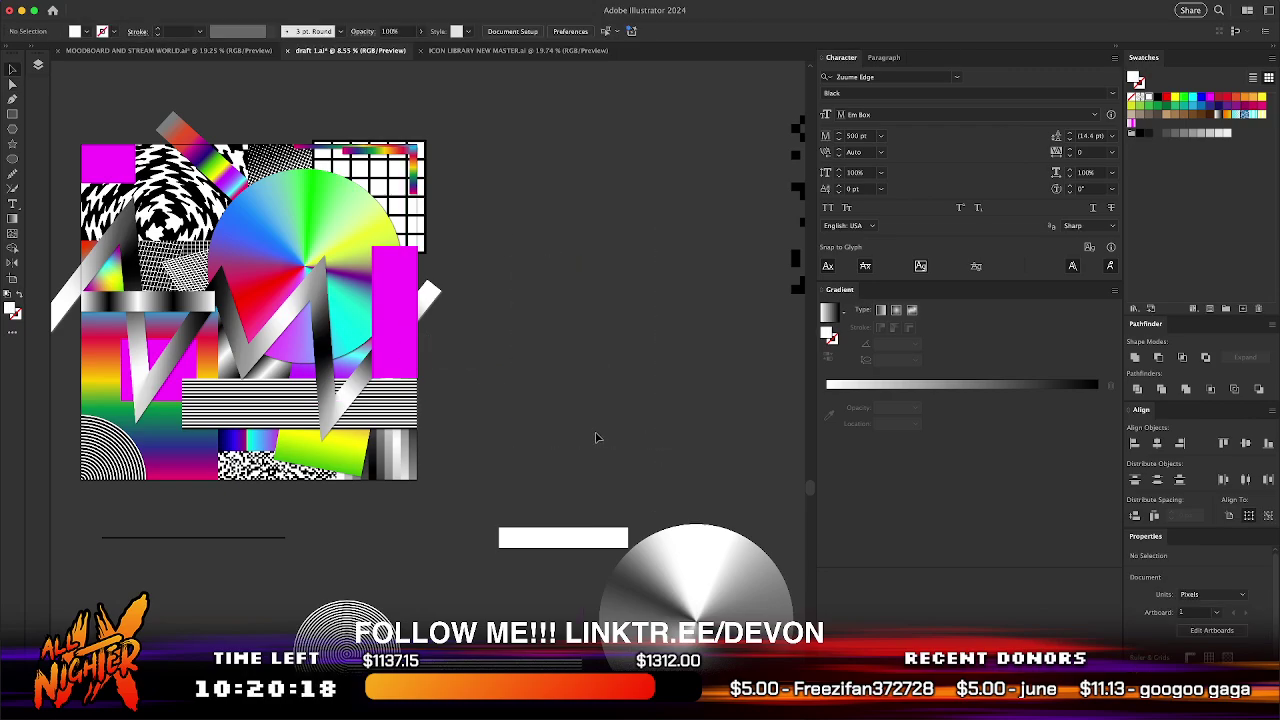
- Examine the Felipe Pantone reference images in MOODBOARD AND STREAM WORLD.ai for pattern ideas
{"action": "scroll", "coordinate": [595, 437], "scroll_direction": "left", "scroll_amount": 4}
{"action": "scroll", "coordinate": [595, 437], "scroll_direction": "down", "scroll_amount": 2}
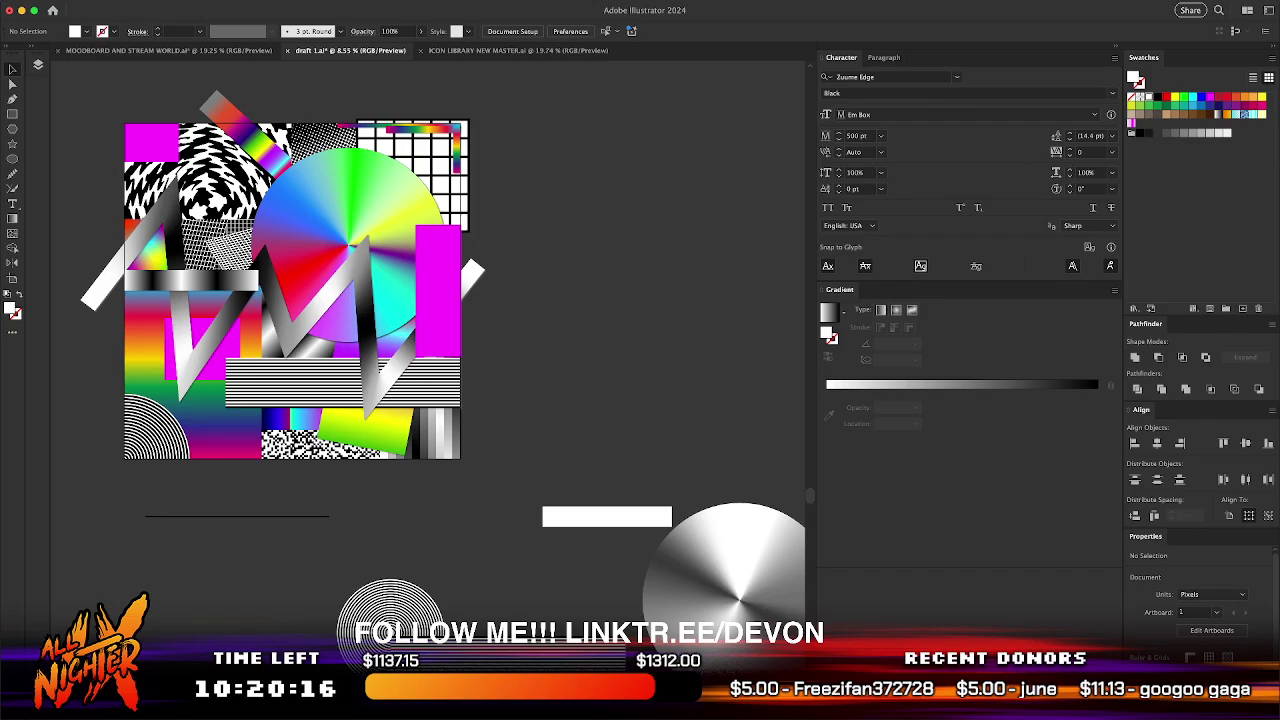
{"action": "left_click", "coordinate": [168, 50]}
{"action": "scroll", "coordinate": [421, 395], "scroll_direction": "up", "scroll_amount": 6}
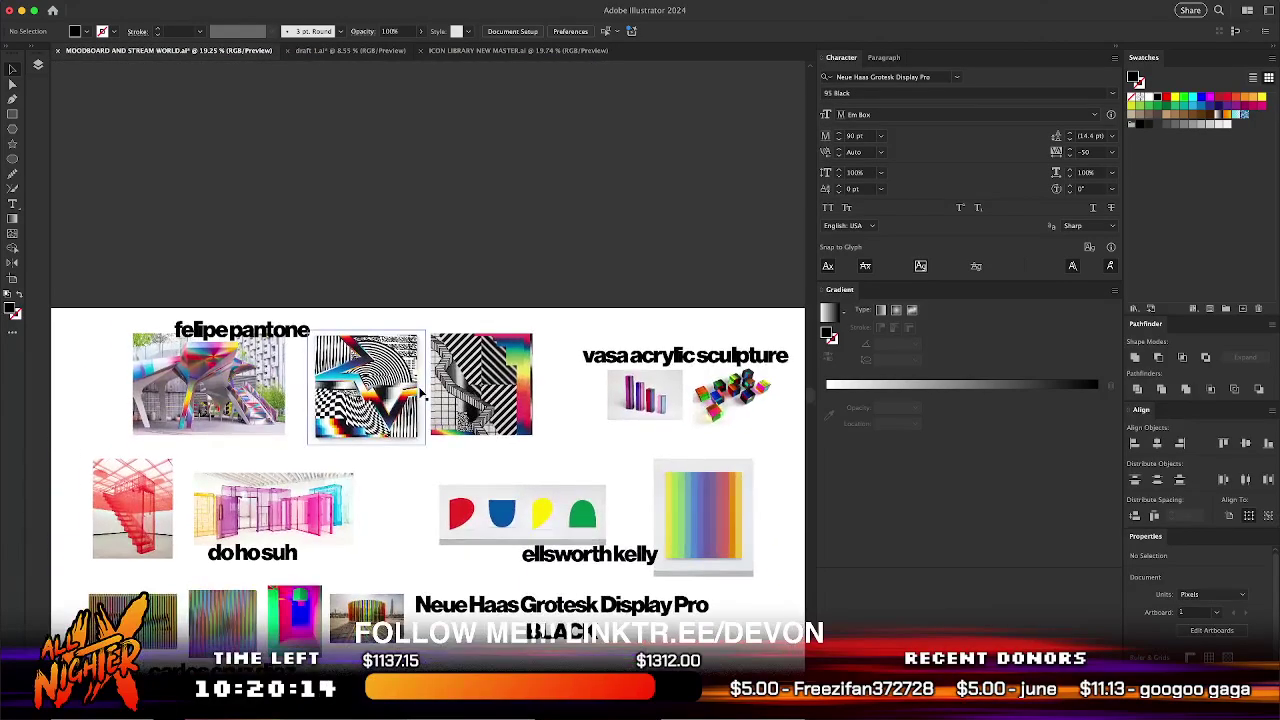
{"action": "scroll", "coordinate": [421, 395], "scroll_direction": "up", "scroll_amount": 5}
{"action": "scroll", "coordinate": [421, 395], "scroll_direction": "right", "scroll_amount": 3}
{"action": "scroll", "coordinate": [421, 395], "scroll_direction": "down", "scroll_amount": 1}
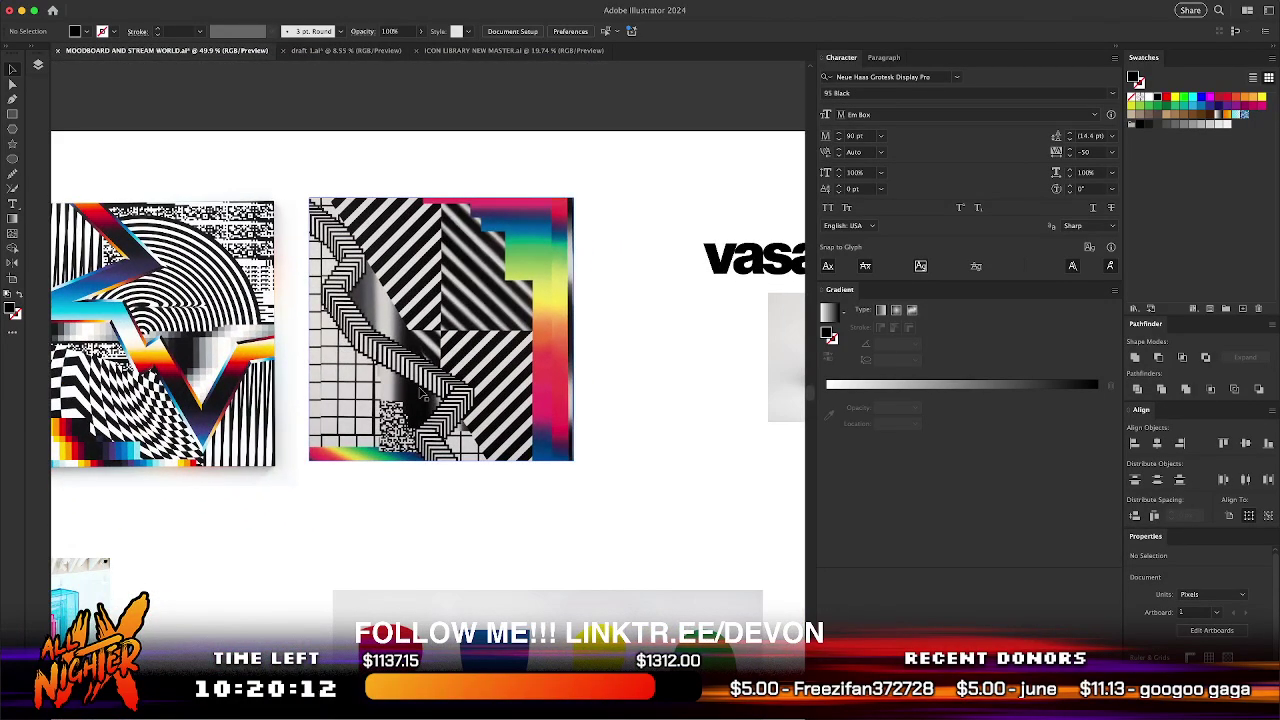
{"action": "scroll", "coordinate": [420, 393], "scroll_direction": "left", "scroll_amount": 8}
{"action": "scroll", "coordinate": [420, 393], "scroll_direction": "down", "scroll_amount": 2}
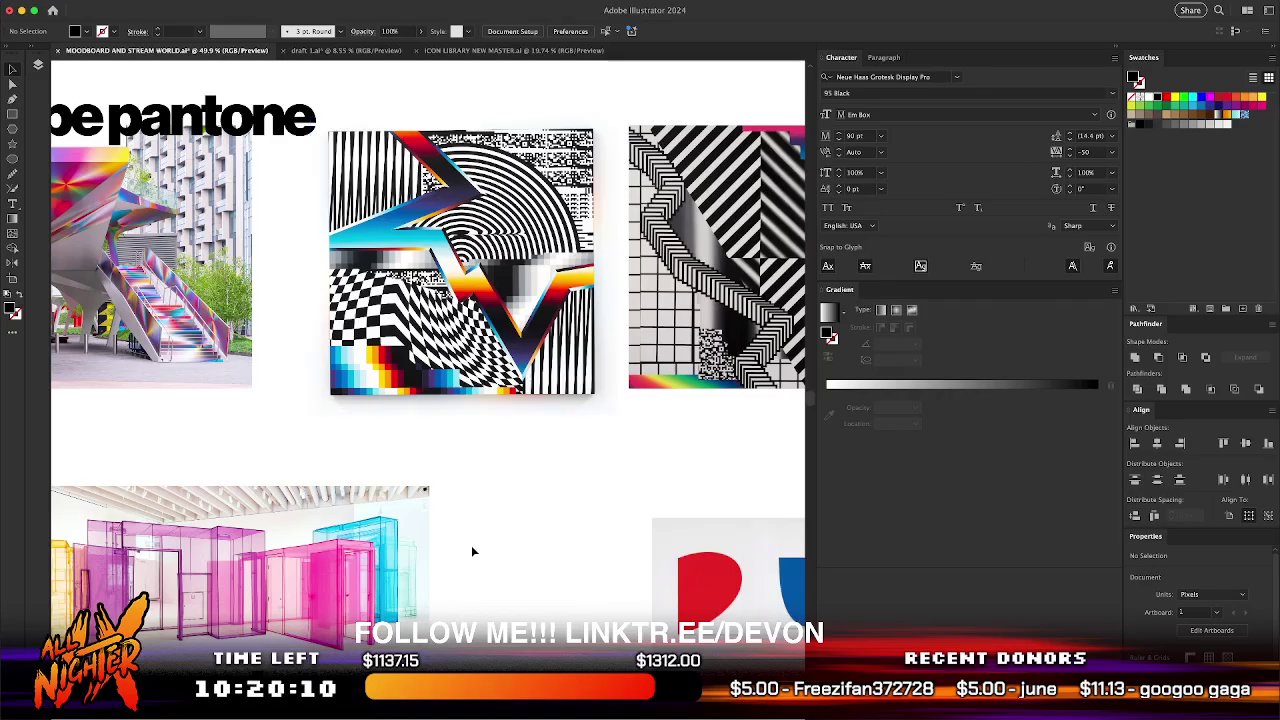
{"action": "scroll", "coordinate": [471, 545], "scroll_direction": "left", "scroll_amount": 3}
{"action": "scroll", "coordinate": [471, 545], "scroll_direction": "up", "scroll_amount": 1}
{"action": "scroll", "coordinate": [471, 545], "scroll_direction": "left", "scroll_amount": 3}
{"action": "scroll", "coordinate": [471, 545], "scroll_direction": "down", "scroll_amount": 1}
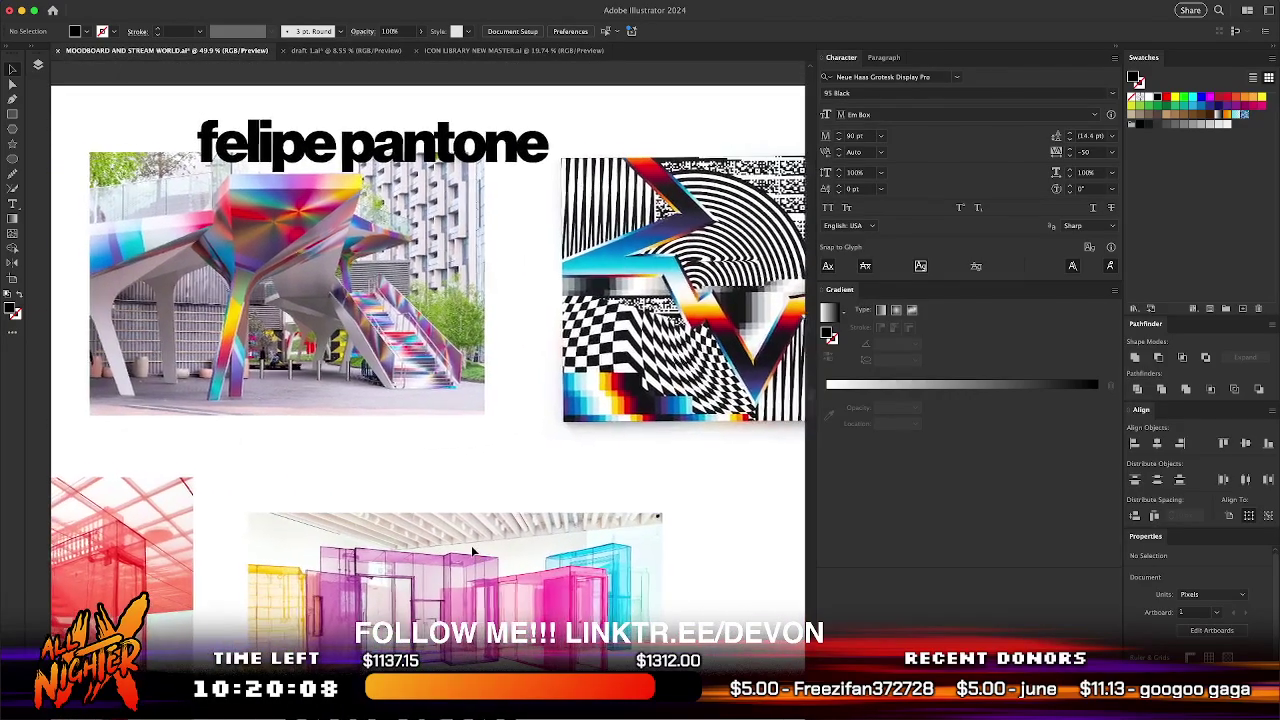
- Inspect the stripe, concentric-circle, checkerboard and pixel-code patterns in the two Felipe Pantone artworks up close
{"action": "scroll", "coordinate": [493, 535], "scroll_direction": "right", "scroll_amount": 2}
{"action": "scroll", "coordinate": [493, 535], "scroll_direction": "up", "scroll_amount": 2}
{"action": "scroll", "coordinate": [493, 535], "scroll_direction": "right", "scroll_amount": 3}
{"action": "scroll", "coordinate": [493, 535], "scroll_direction": "up", "scroll_amount": 2}
{"action": "scroll", "coordinate": [407, 450], "scroll_direction": "up", "scroll_amount": 8}
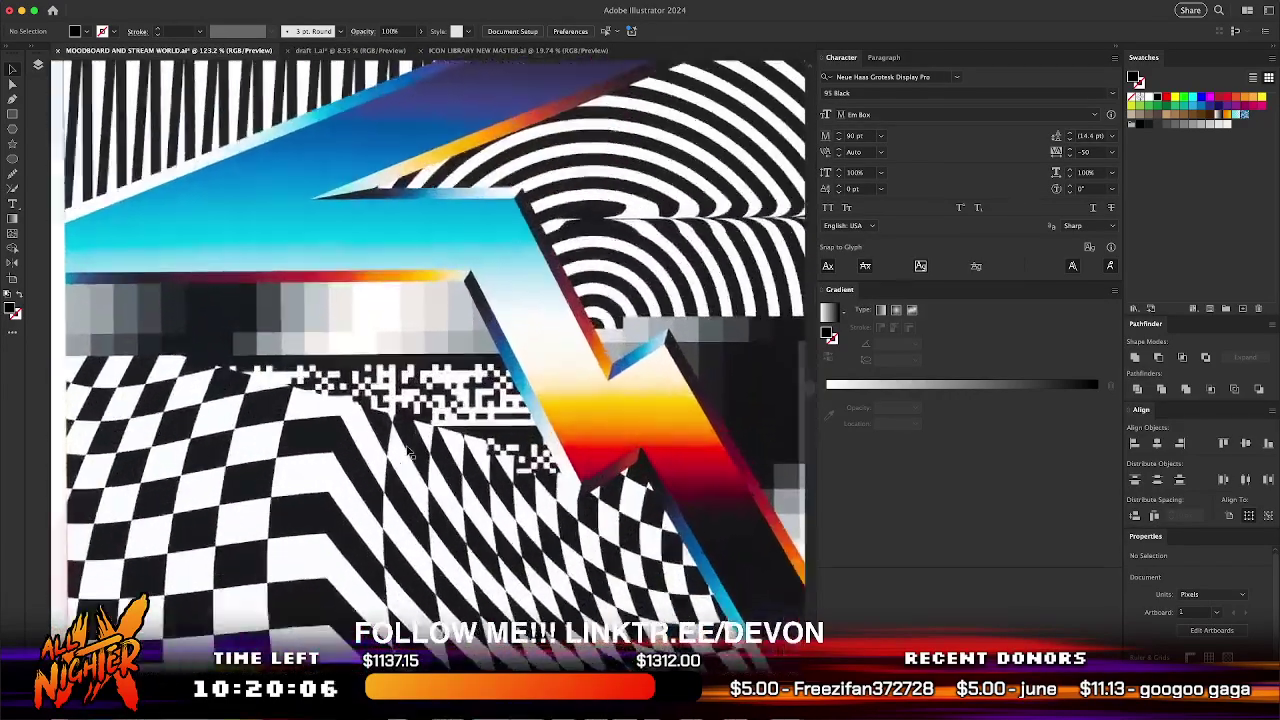
{"action": "scroll", "coordinate": [409, 455], "scroll_direction": "up", "scroll_amount": 6}
{"action": "scroll", "coordinate": [409, 452], "scroll_direction": "down", "scroll_amount": 10}
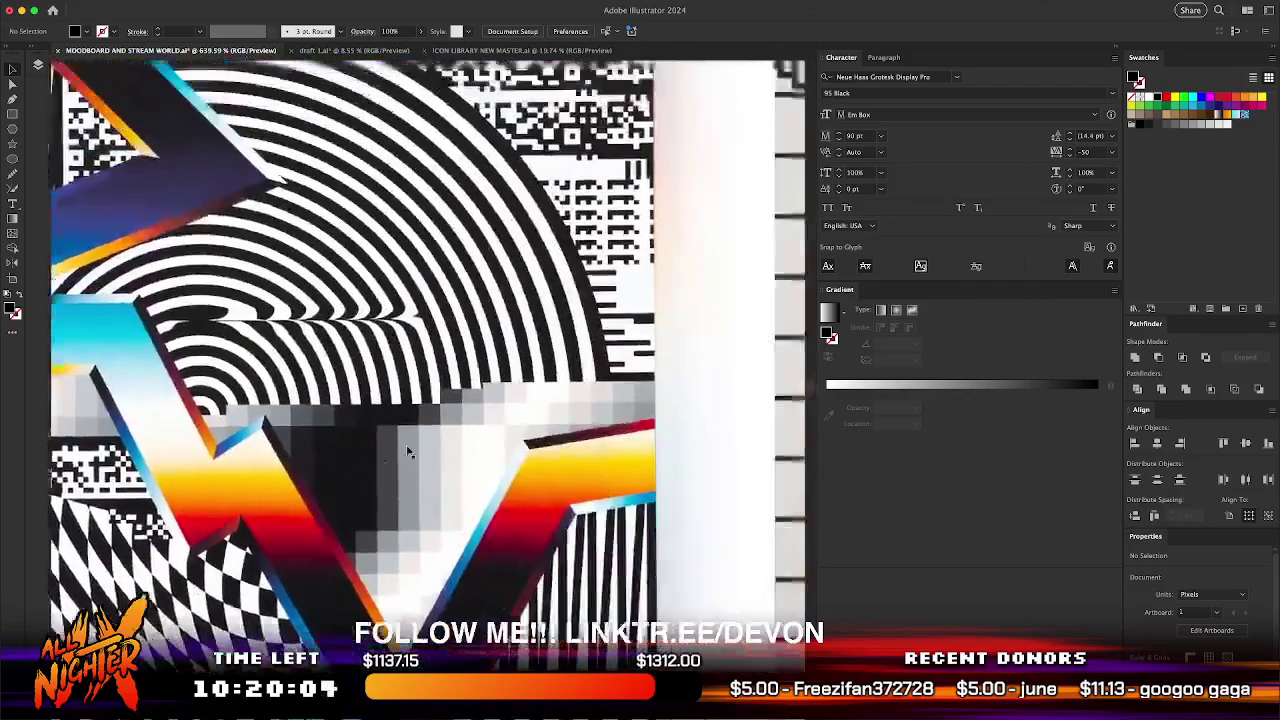
{"action": "scroll", "coordinate": [415, 452], "scroll_direction": "up", "scroll_amount": 3}
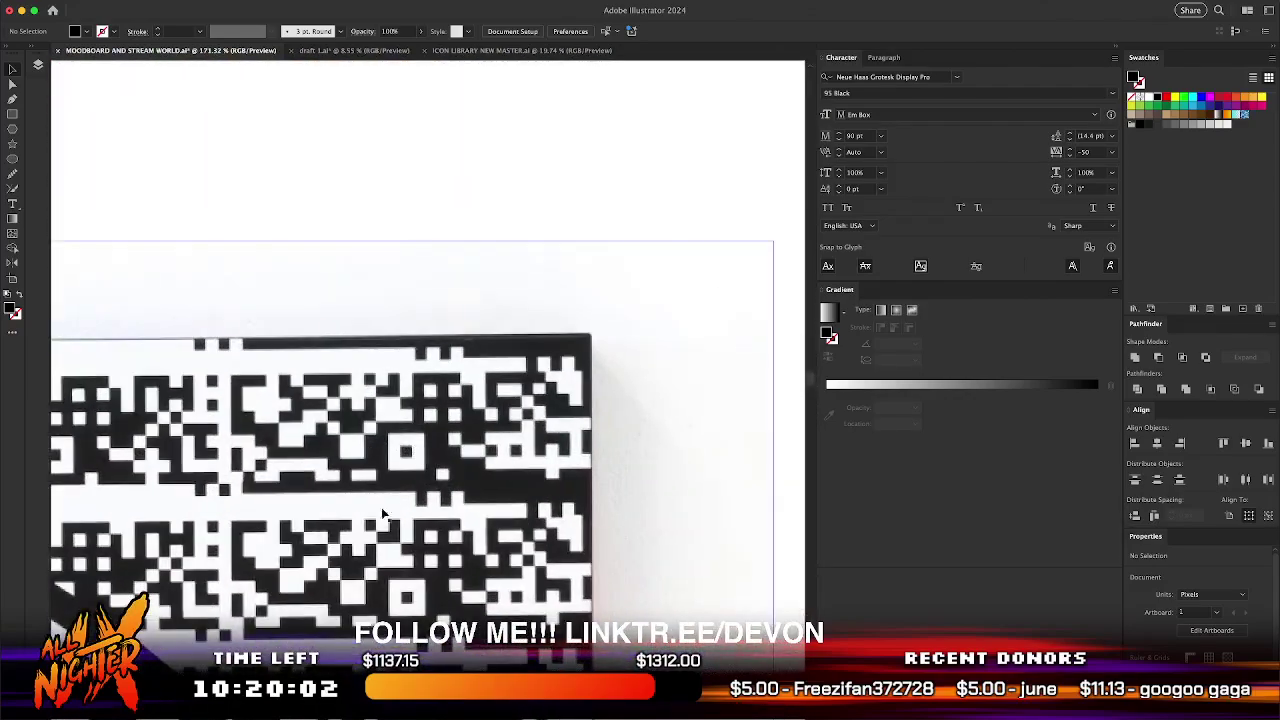
{"action": "scroll", "coordinate": [409, 432], "scroll_direction": "down", "scroll_amount": 2}
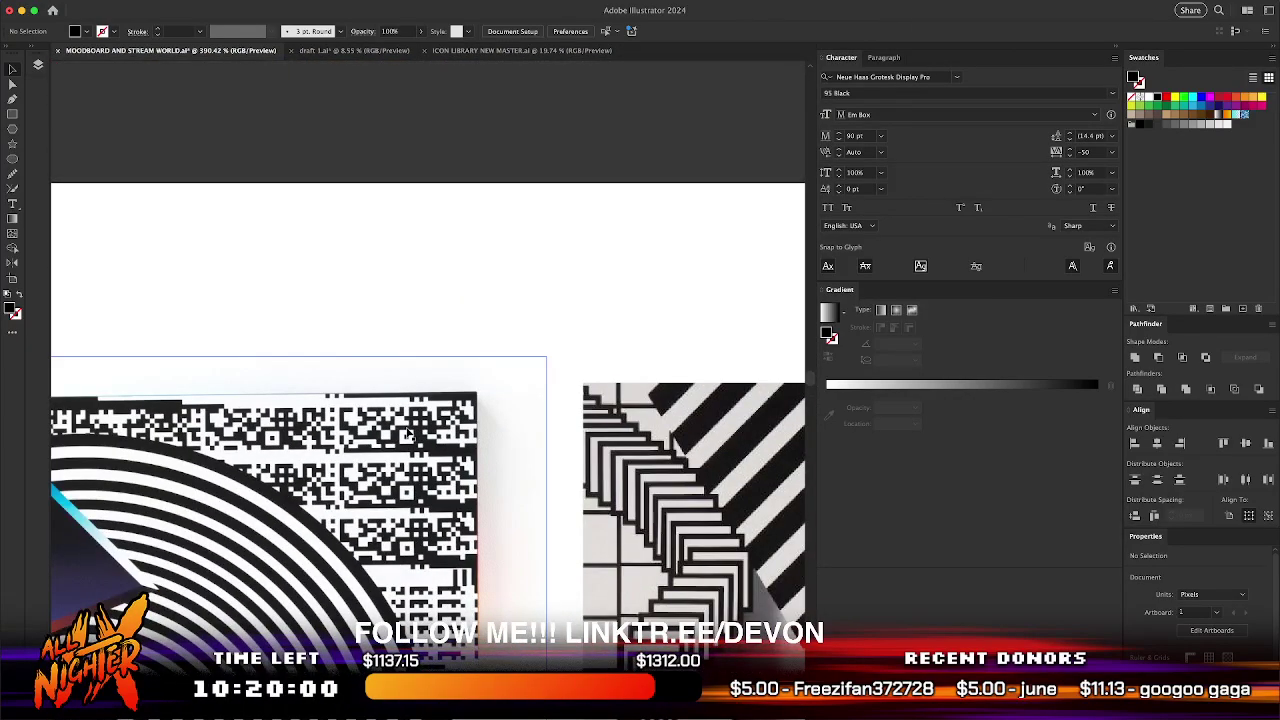
{"action": "scroll", "coordinate": [408, 433], "scroll_direction": "down", "scroll_amount": 5}
{"action": "scroll", "coordinate": [408, 433], "scroll_direction": "right", "scroll_amount": 6}
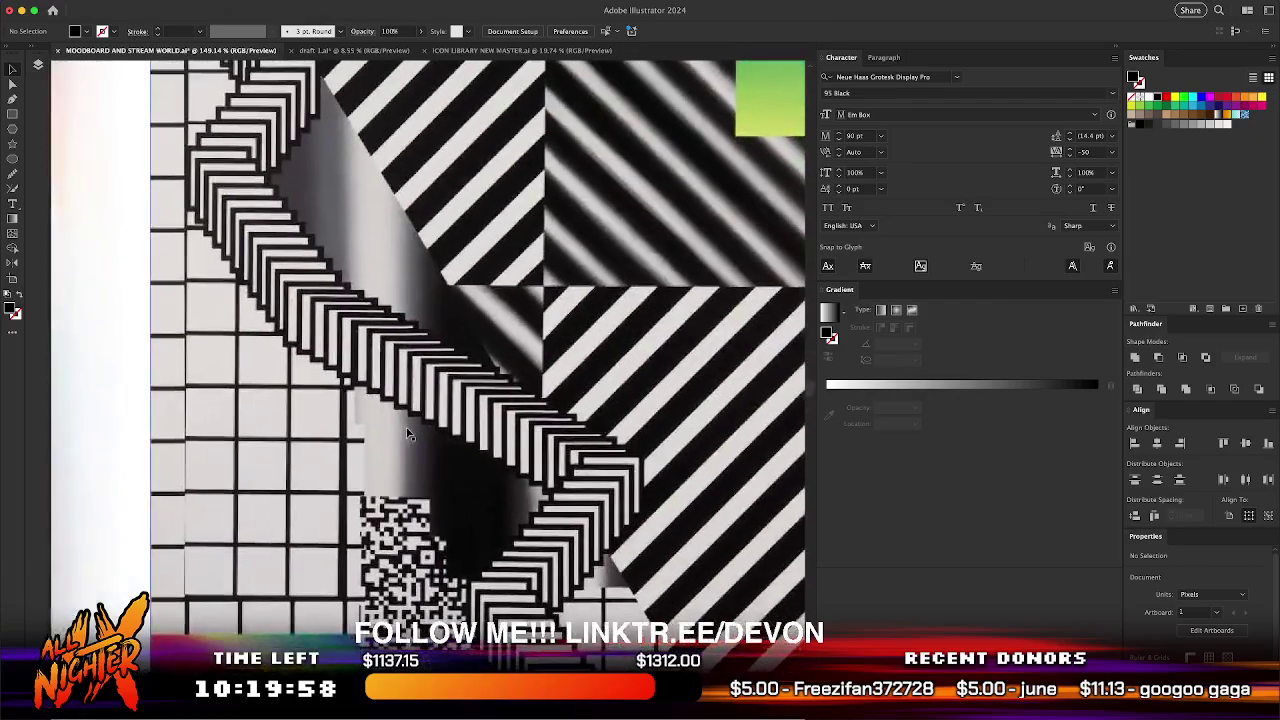
{"action": "scroll", "coordinate": [409, 432], "scroll_direction": "up", "scroll_amount": 3}
{"action": "scroll", "coordinate": [409, 432], "scroll_direction": "left", "scroll_amount": 1}
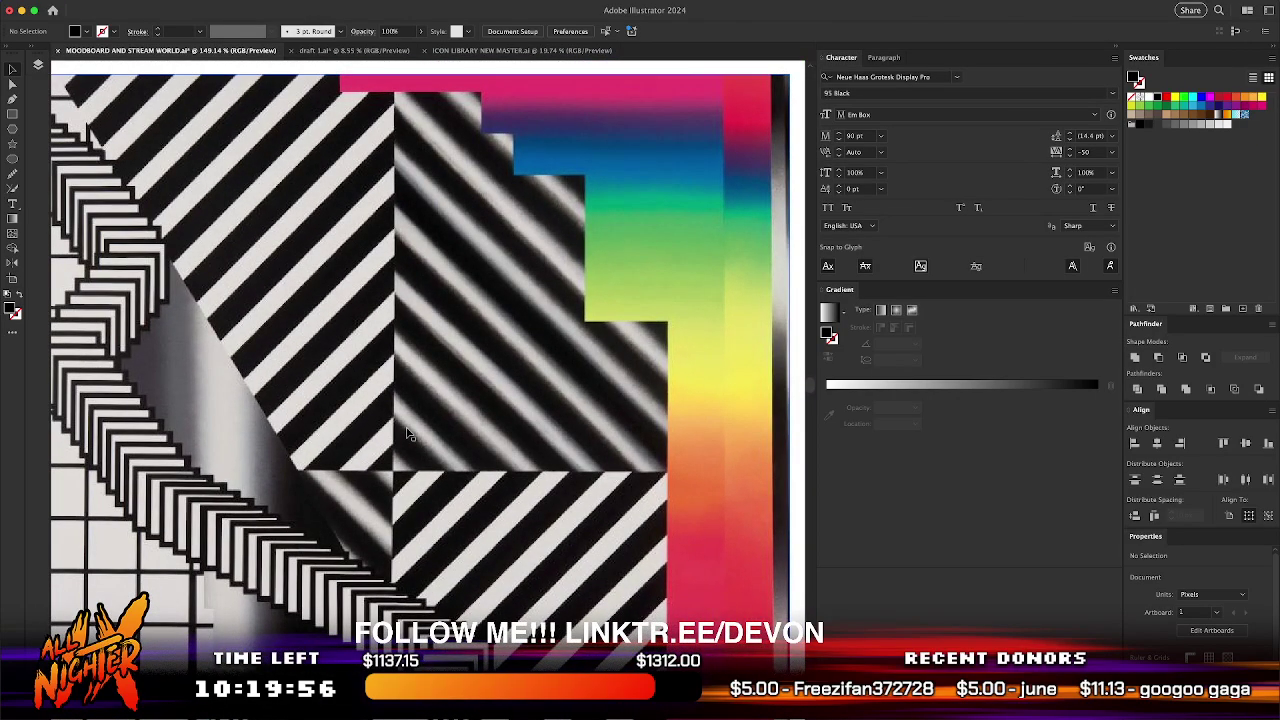
{"action": "scroll", "coordinate": [409, 432], "scroll_direction": "down", "scroll_amount": 2}
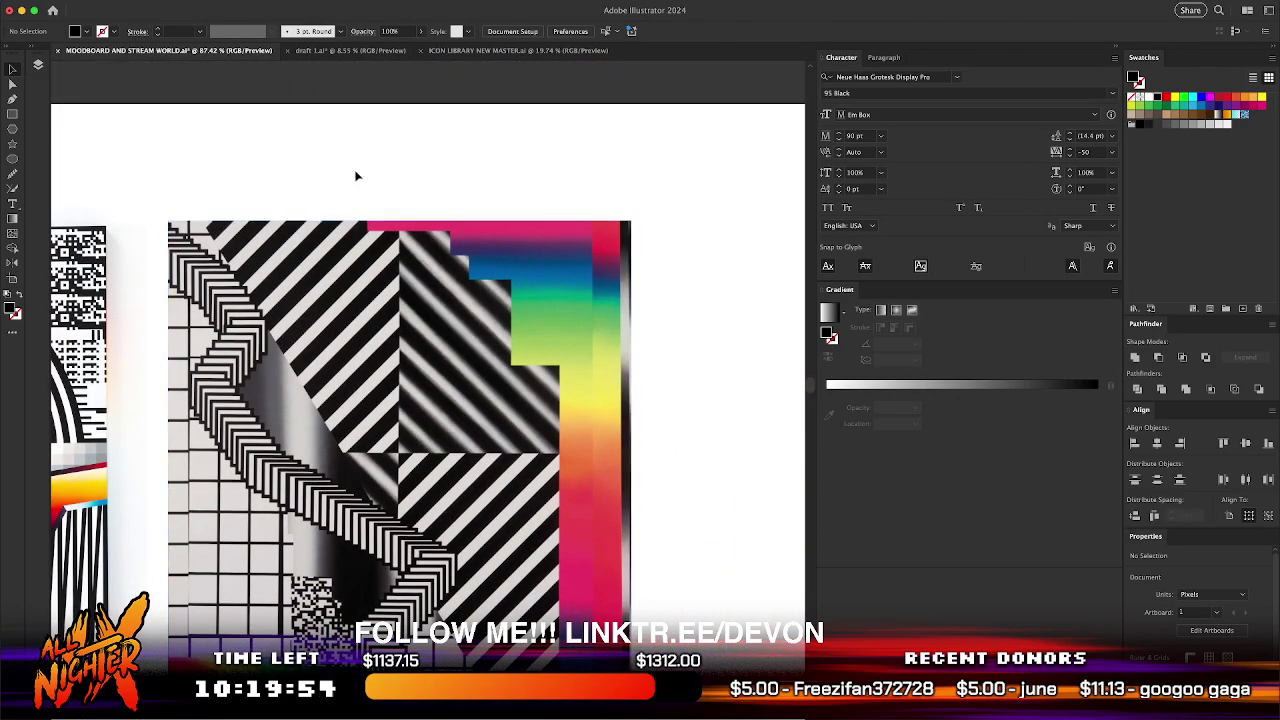
{"action": "scroll", "coordinate": [356, 176], "scroll_direction": "left", "scroll_amount": 10}
{"action": "scroll", "coordinate": [356, 176], "scroll_direction": "down", "scroll_amount": 2}
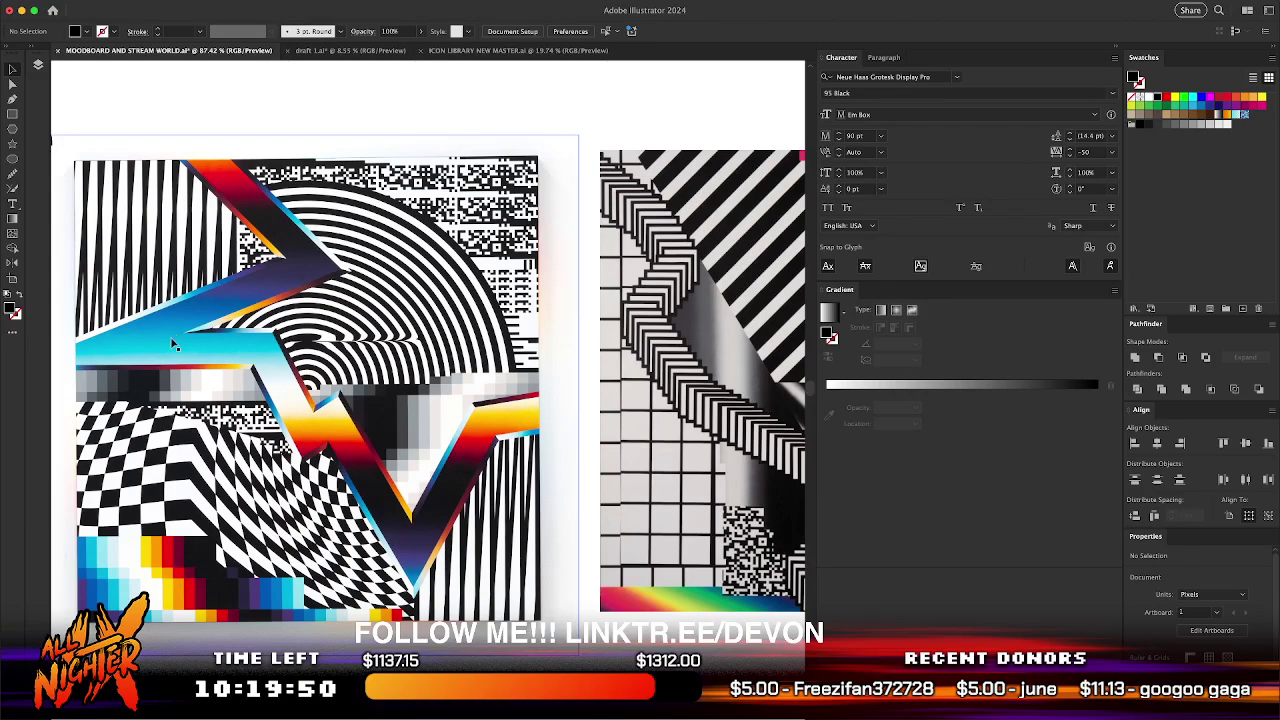
- In draft 1.ai, duplicate the tall magenta rectangle onto the empty canvas beside the composition
{"action": "left_click", "coordinate": [300, 51]}
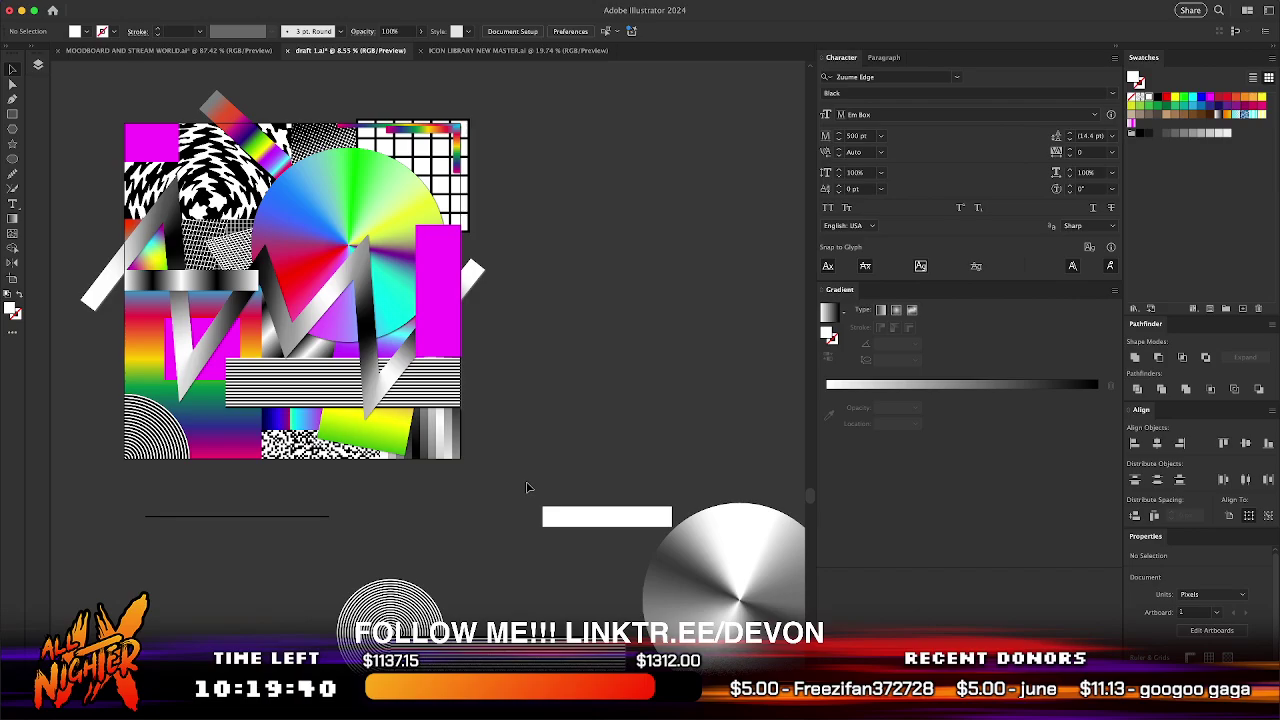
{"action": "scroll", "coordinate": [528, 487], "scroll_direction": "left", "scroll_amount": 10}
{"action": "scroll", "coordinate": [528, 487], "scroll_direction": "up", "scroll_amount": 4}
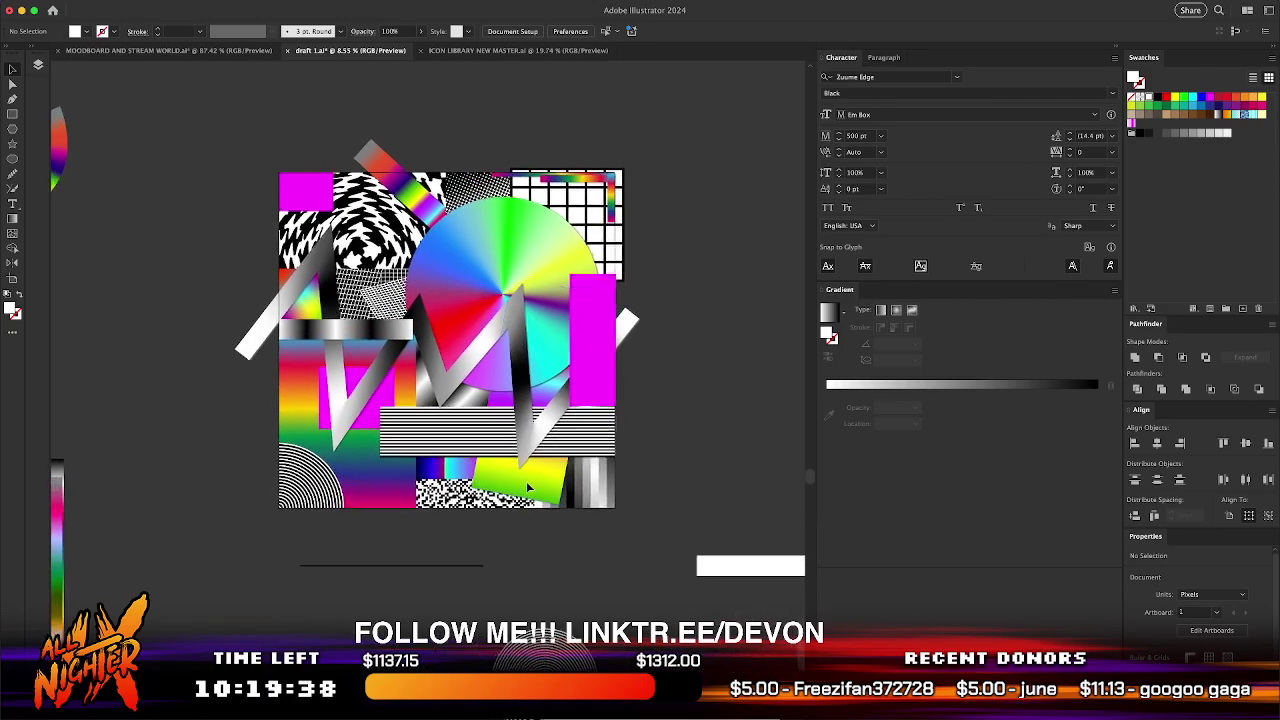
{"action": "scroll", "coordinate": [528, 487], "scroll_direction": "down", "scroll_amount": 5}
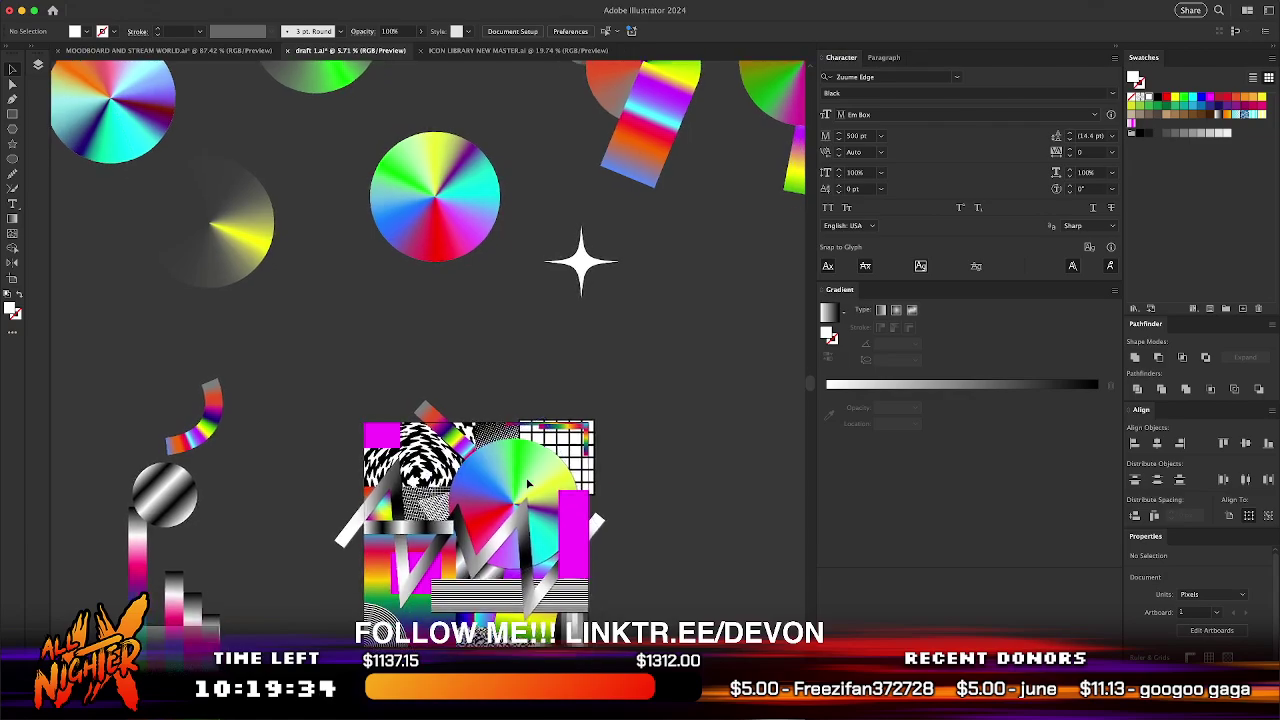
{"action": "scroll", "coordinate": [528, 487], "scroll_direction": "down", "scroll_amount": 2}
{"action": "scroll", "coordinate": [520, 543], "scroll_direction": "up", "scroll_amount": 6}
{"action": "scroll", "coordinate": [520, 543], "scroll_direction": "down", "scroll_amount": 2}
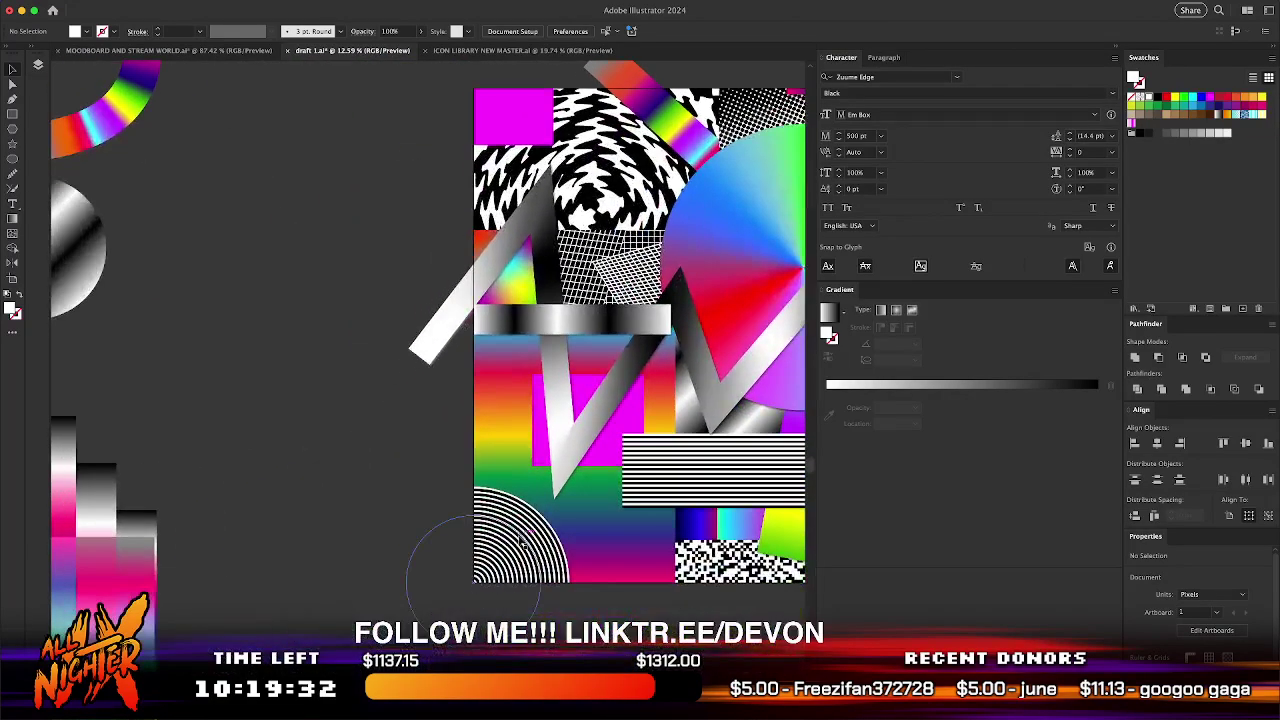
{"action": "scroll", "coordinate": [550, 607], "scroll_direction": "up", "scroll_amount": 6}
{"action": "scroll", "coordinate": [550, 607], "scroll_direction": "right", "scroll_amount": 2}
{"action": "left_click_drag", "start_coordinate": [250, 441], "coordinate": [489, 418]}
{"action": "scroll", "coordinate": [489, 418], "scroll_direction": "up", "scroll_amount": 5}
{"action": "left_click", "coordinate": [658, 428]}
{"action": "scroll", "coordinate": [658, 428], "scroll_direction": "right", "scroll_amount": 3}
{"action": "scroll", "coordinate": [658, 428], "scroll_direction": "up", "scroll_amount": 1}
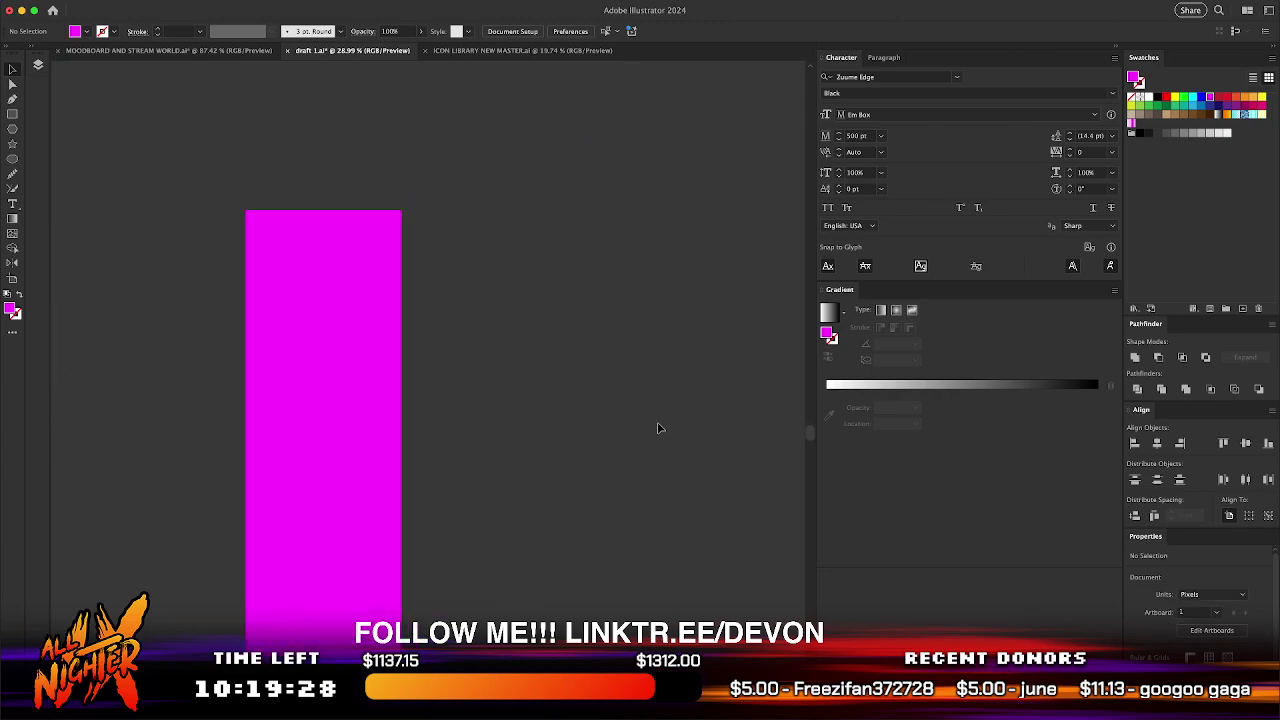
- Draw a white circle about 69 px across beside the copied magenta rectangle and scatter seven copies of it
{"action": "key", "text": "l"}
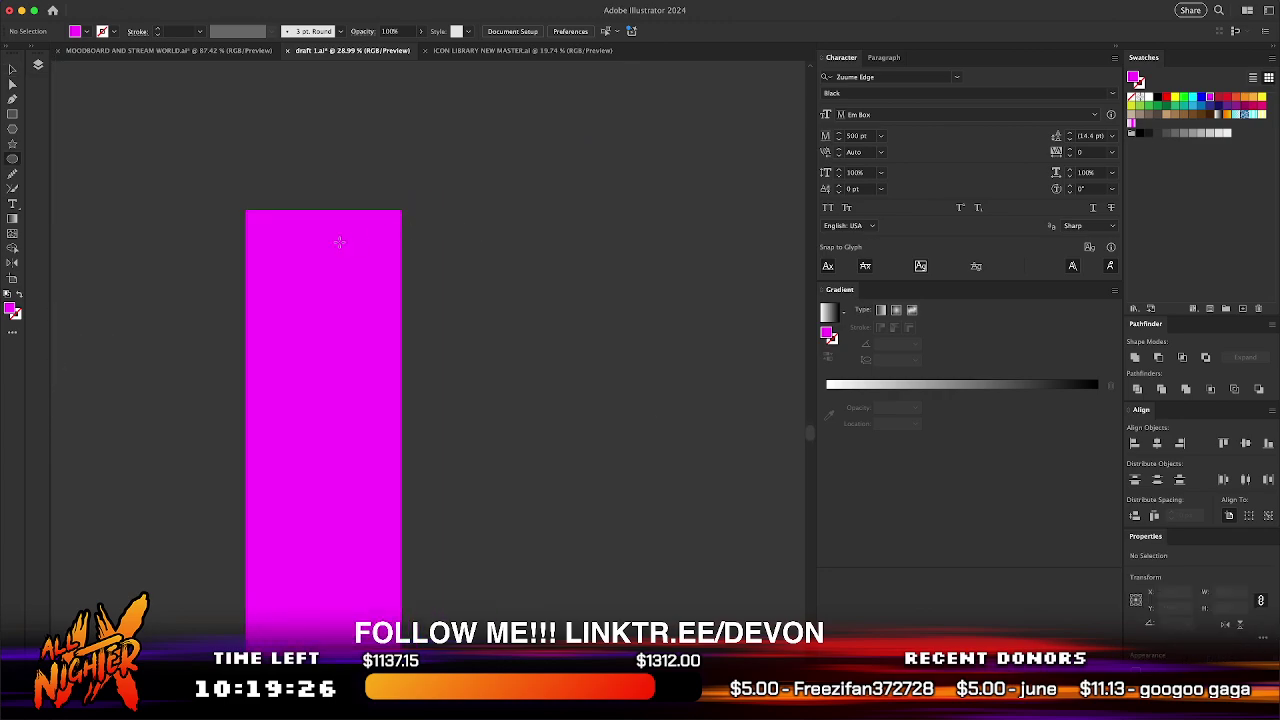
{"action": "left_click_drag", "start_coordinate": [467, 237], "coordinate": [638, 336]}
{"action": "left_click", "coordinate": [1148, 98]}
{"action": "left_click_drag", "start_coordinate": [638, 336], "coordinate": [511, 508]}
{"action": "left_click_drag", "start_coordinate": [511, 508], "coordinate": [528, 396]}
{"action": "left_click_drag", "start_coordinate": [528, 396], "coordinate": [492, 620]}
{"action": "left_click_drag", "start_coordinate": [492, 620], "coordinate": [451, 336]}
{"action": "left_click_drag", "start_coordinate": [513, 512], "coordinate": [483, 516]}
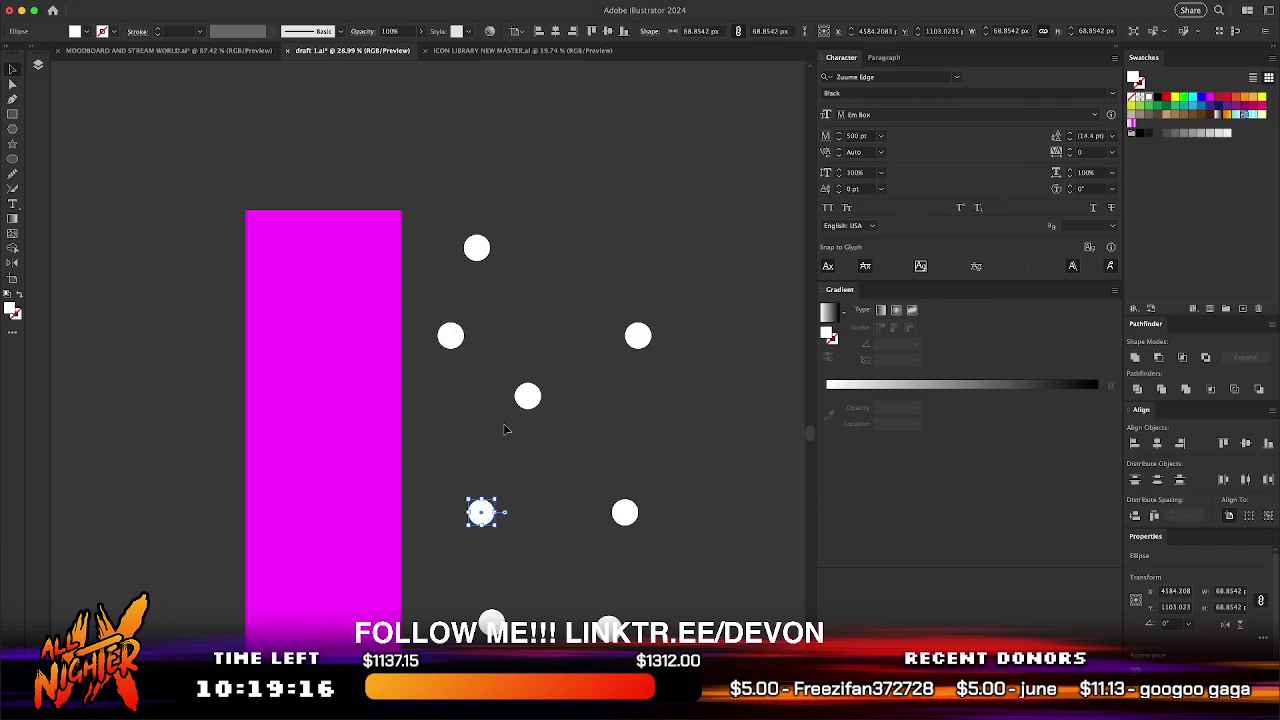
- Rearrange the scattered white circles into an irregular constellation and add a ninth circle near the upper end
{"action": "left_click_drag", "start_coordinate": [530, 395], "coordinate": [562, 401]}
{"action": "left_click_drag", "start_coordinate": [485, 258], "coordinate": [522, 258]}
{"action": "left_click_drag", "start_coordinate": [482, 512], "coordinate": [481, 469]}
{"action": "left_click_drag", "start_coordinate": [628, 518], "coordinate": [585, 528]}
{"action": "left_click_drag", "start_coordinate": [608, 625], "coordinate": [632, 275]}
{"action": "left_click_drag", "start_coordinate": [565, 333], "coordinate": [629, 358]}
{"action": "left_click_drag", "start_coordinate": [565, 390], "coordinate": [552, 382]}
{"action": "left_click_drag", "start_coordinate": [578, 518], "coordinate": [586, 518]}
{"action": "left_click", "coordinate": [635, 505]}
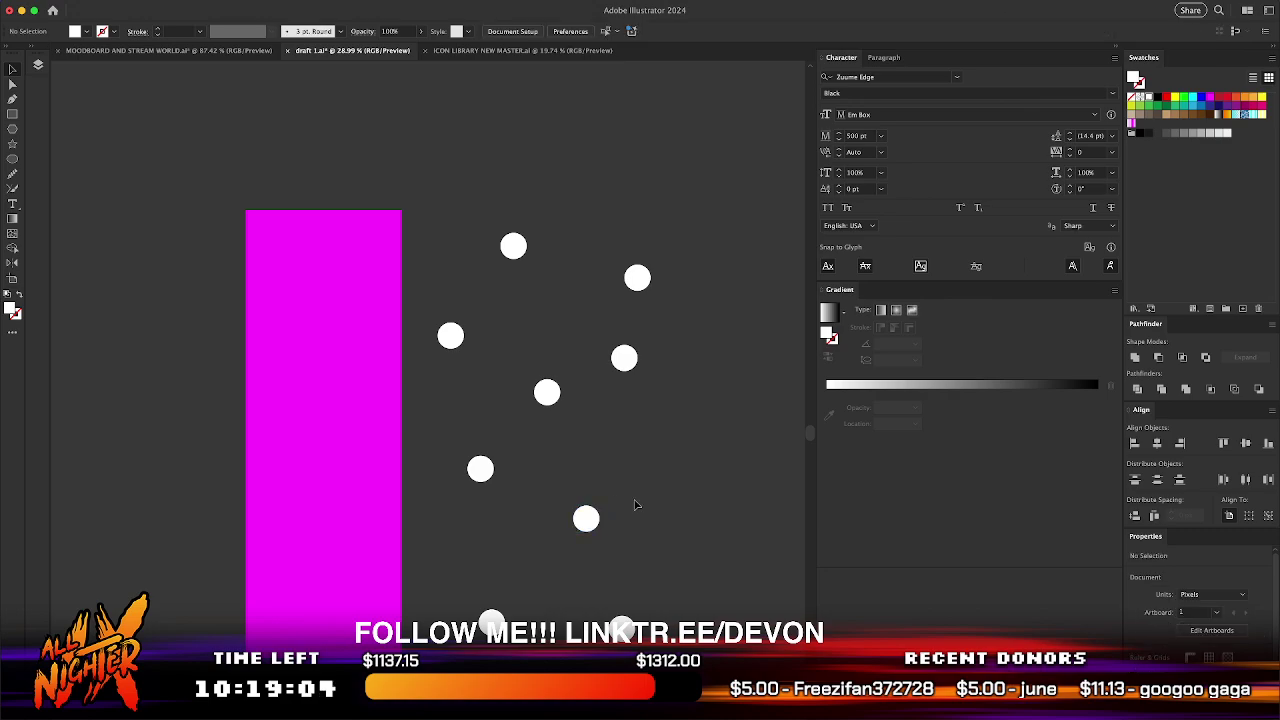
- Draw a straight-segment Pen path through the circles' centres, starting at the topmost circle, with no fill and a white stroke
{"action": "key", "text": "p"}
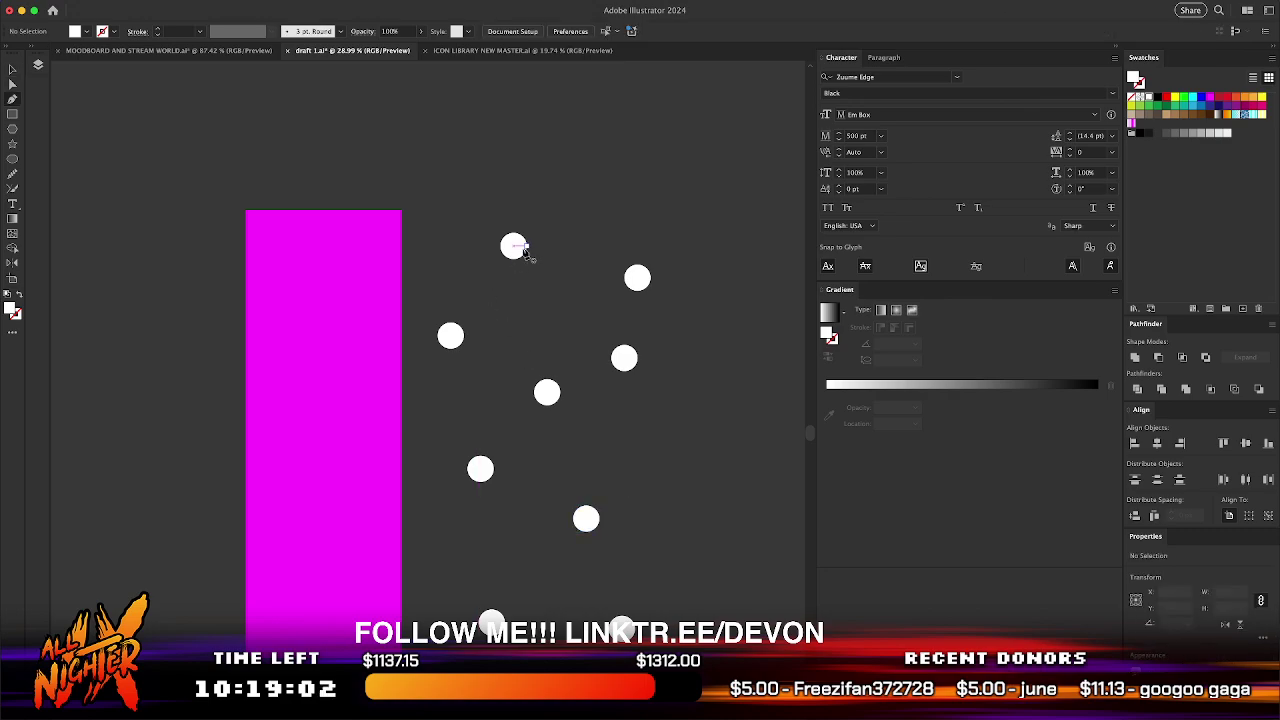
{"action": "left_click", "coordinate": [513, 248]}
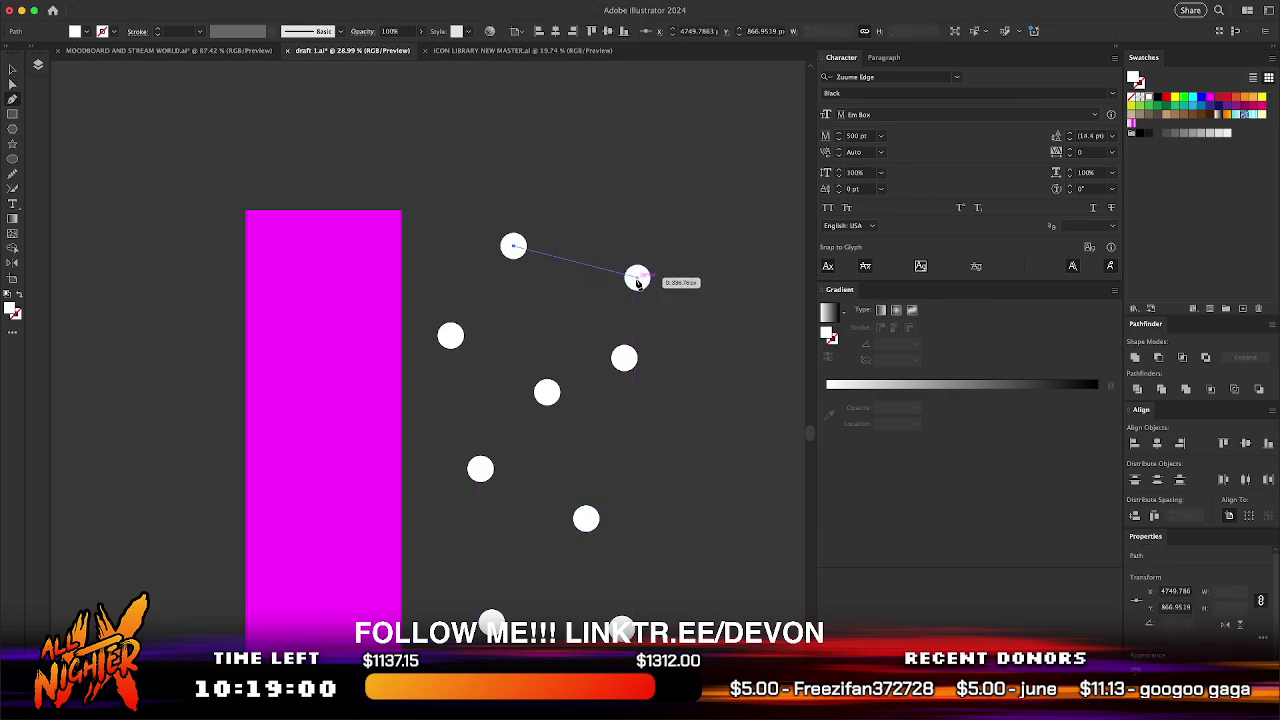
{"action": "left_click", "coordinate": [637, 279]}
{"action": "left_click", "coordinate": [623, 357]}
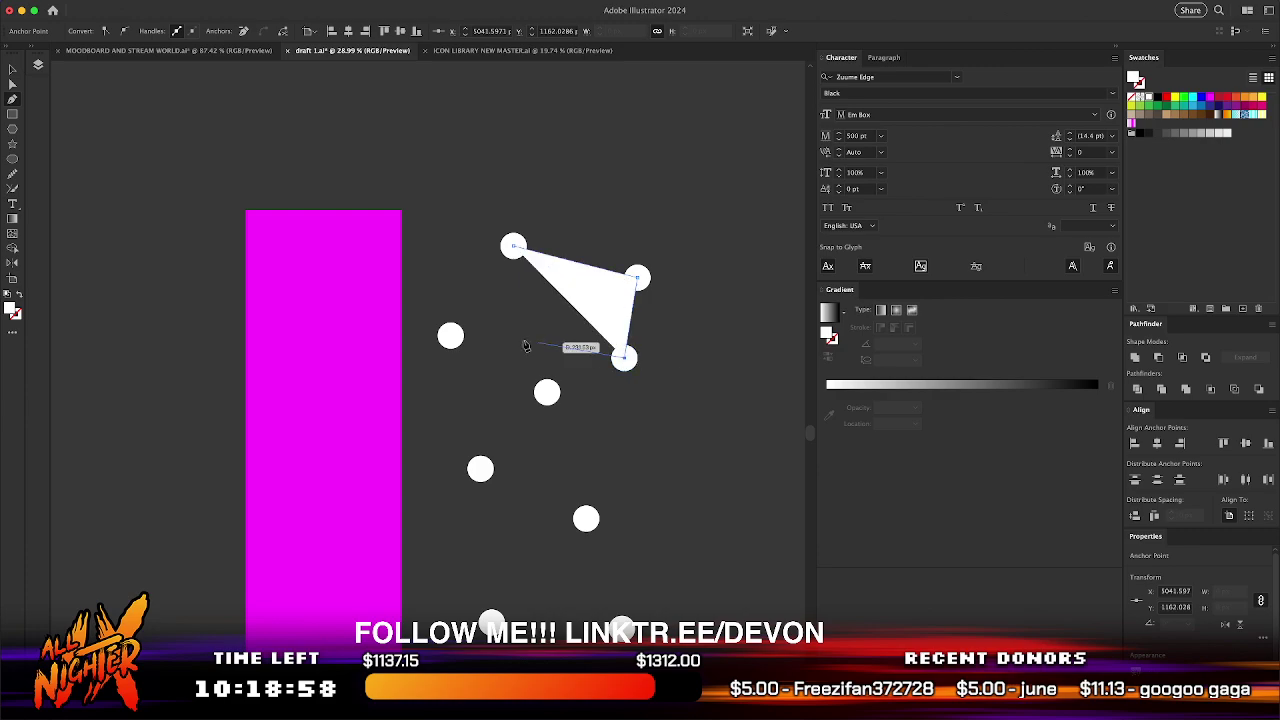
{"action": "left_click", "coordinate": [451, 335]}
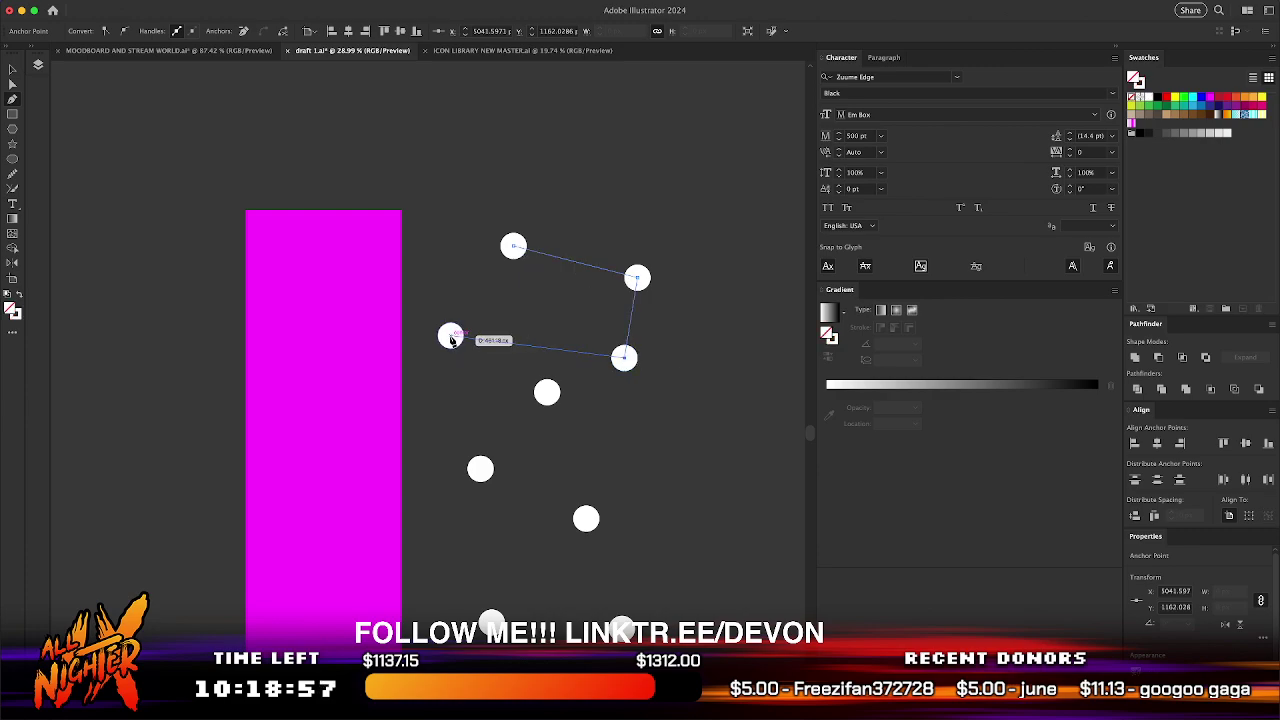
{"action": "left_click", "coordinate": [547, 393]}
{"action": "left_click", "coordinate": [490, 622]}
{"action": "left_click", "coordinate": [621, 628]}
{"action": "left_click", "coordinate": [586, 520]}
{"action": "left_click", "coordinate": [480, 470]}
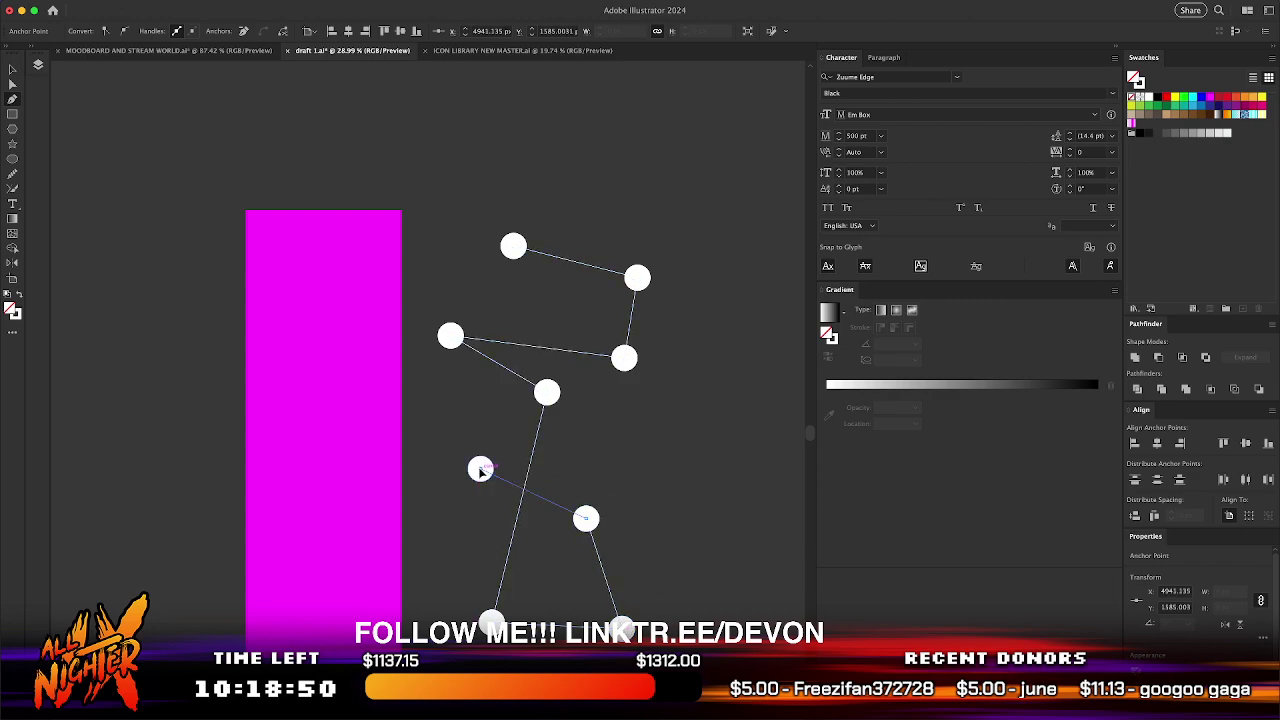
- Close the path back to the topmost circle and align its misplaced anchor with the central circle's centre
{"action": "left_click", "coordinate": [548, 396]}
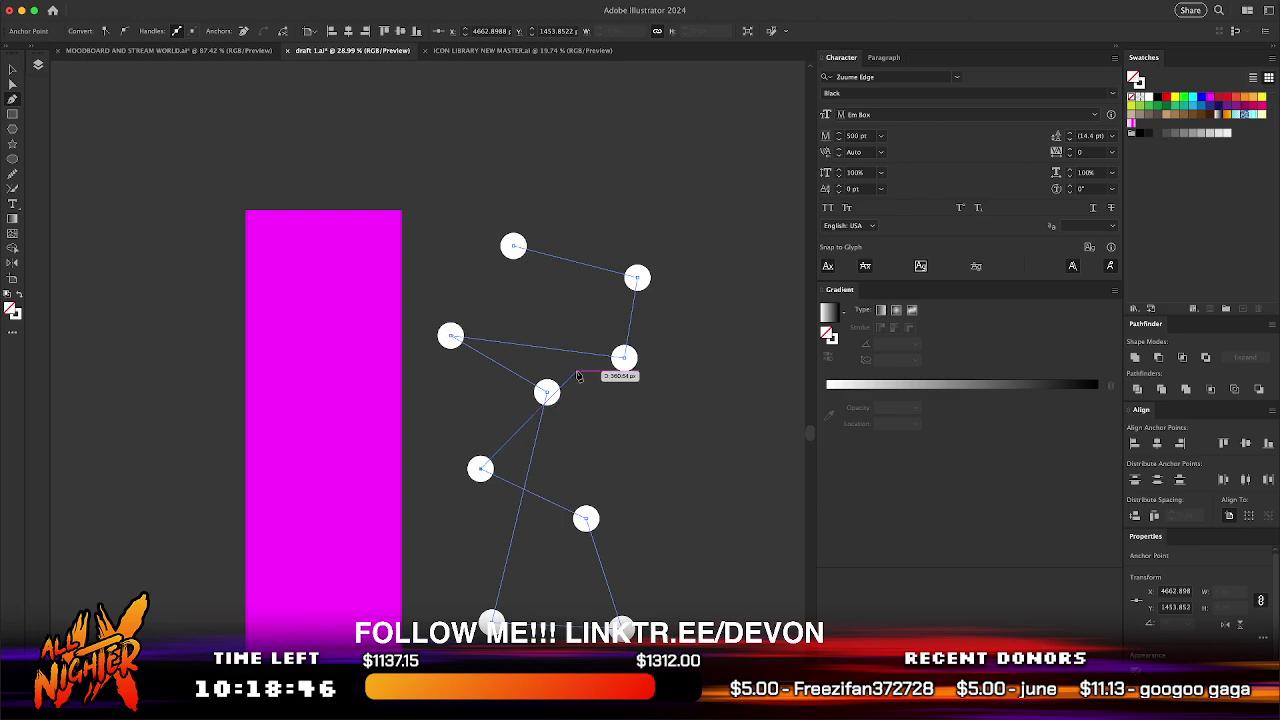
{"action": "left_click", "coordinate": [567, 394]}
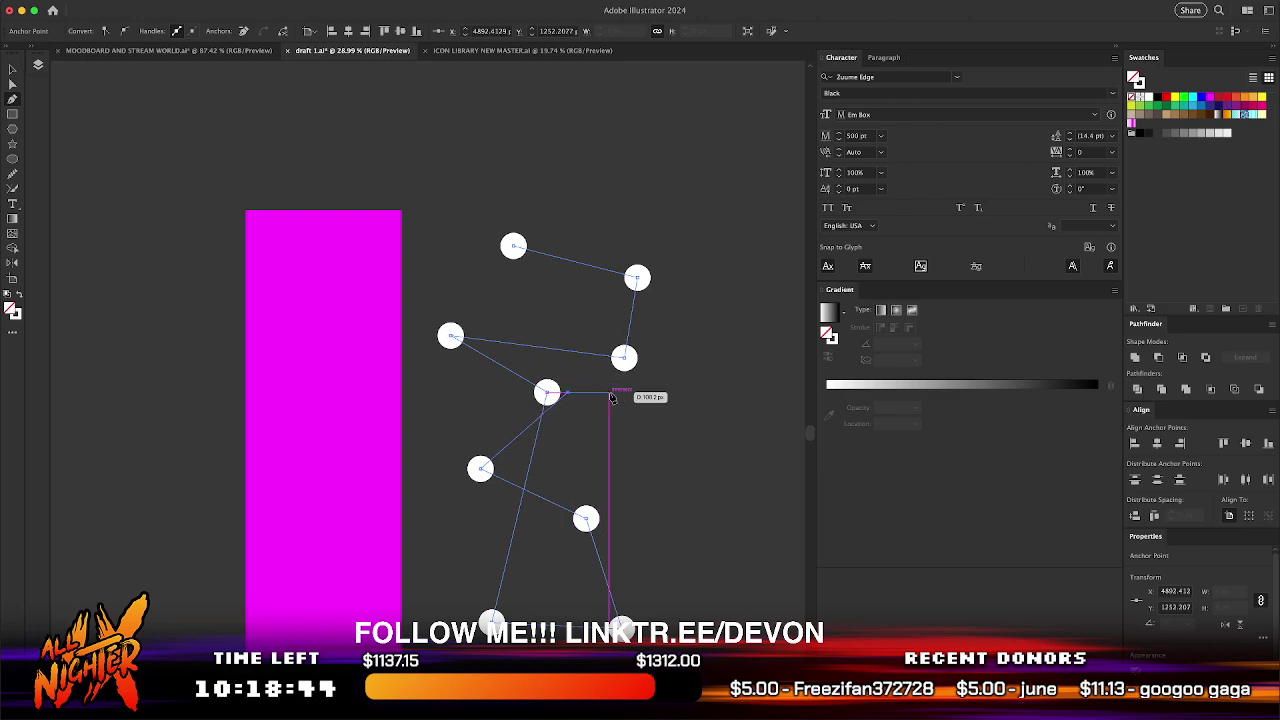
{"action": "left_click", "coordinate": [513, 247]}
{"action": "key", "text": "a"}
{"action": "left_click_drag", "start_coordinate": [569, 394], "coordinate": [547, 392]}
{"action": "key", "text": "v"}
{"action": "left_click", "coordinate": [608, 430]}
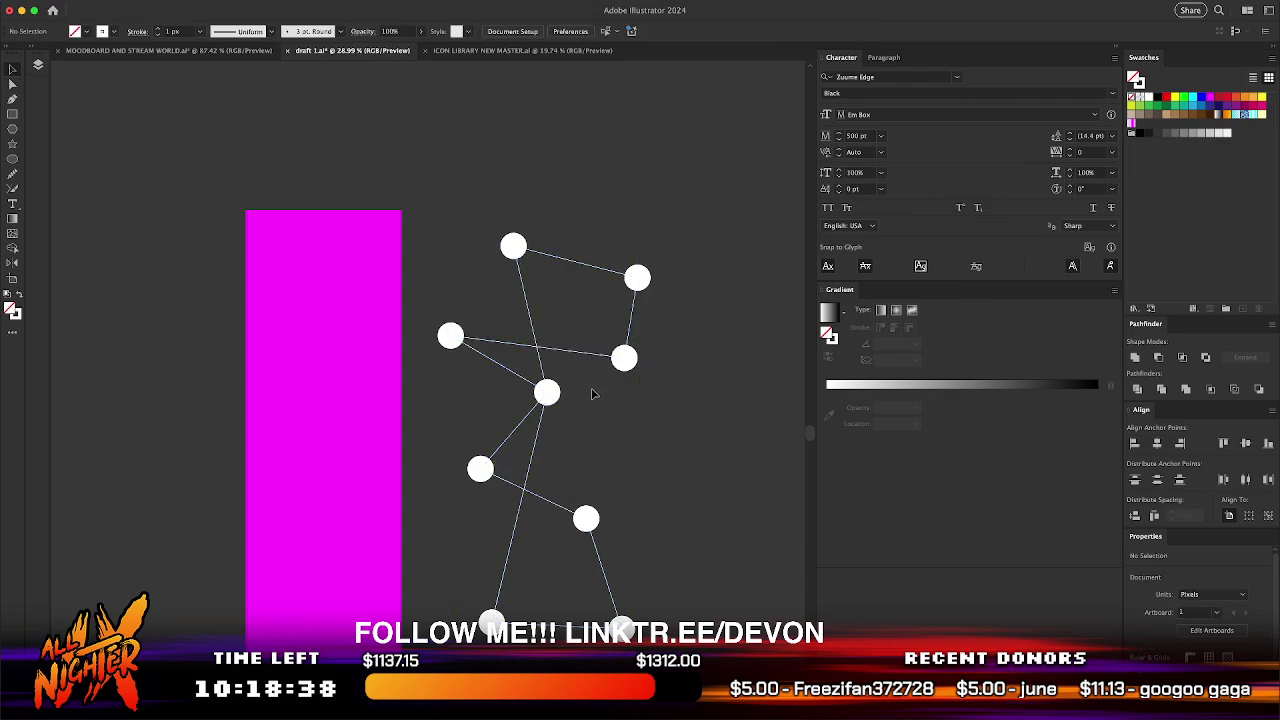
- Add a separate straight line from the central circle to the nearest circle on its upper right
{"action": "key", "text": "p"}
{"action": "left_click", "coordinate": [547, 392]}
{"action": "left_click", "coordinate": [624, 358]}
{"action": "key", "text": "v"}
{"action": "left_click", "coordinate": [618, 430]}
- Set the stroke weight of the connecting path and the separate line to 4 px
{"action": "left_click", "coordinate": [568, 511]}
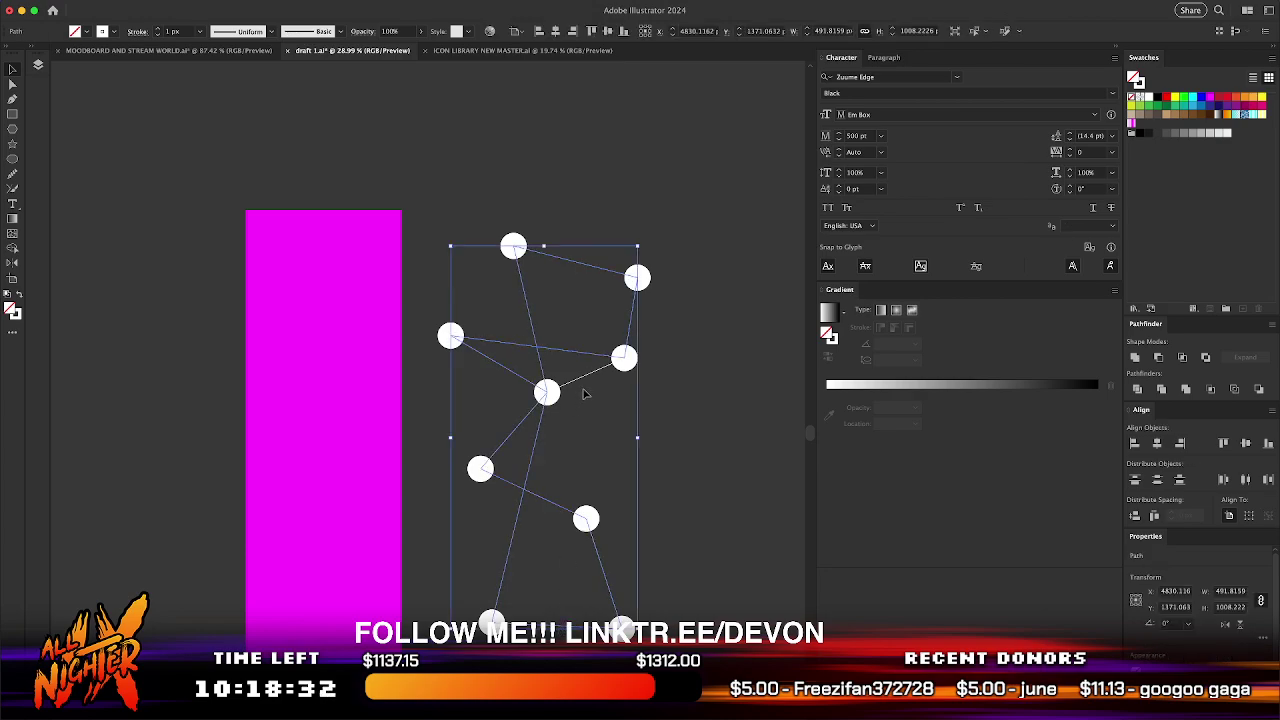
{"action": "left_click", "coordinate": [158, 28]}
{"action": "left_click", "coordinate": [158, 28]}
{"action": "left_click", "coordinate": [158, 28]}
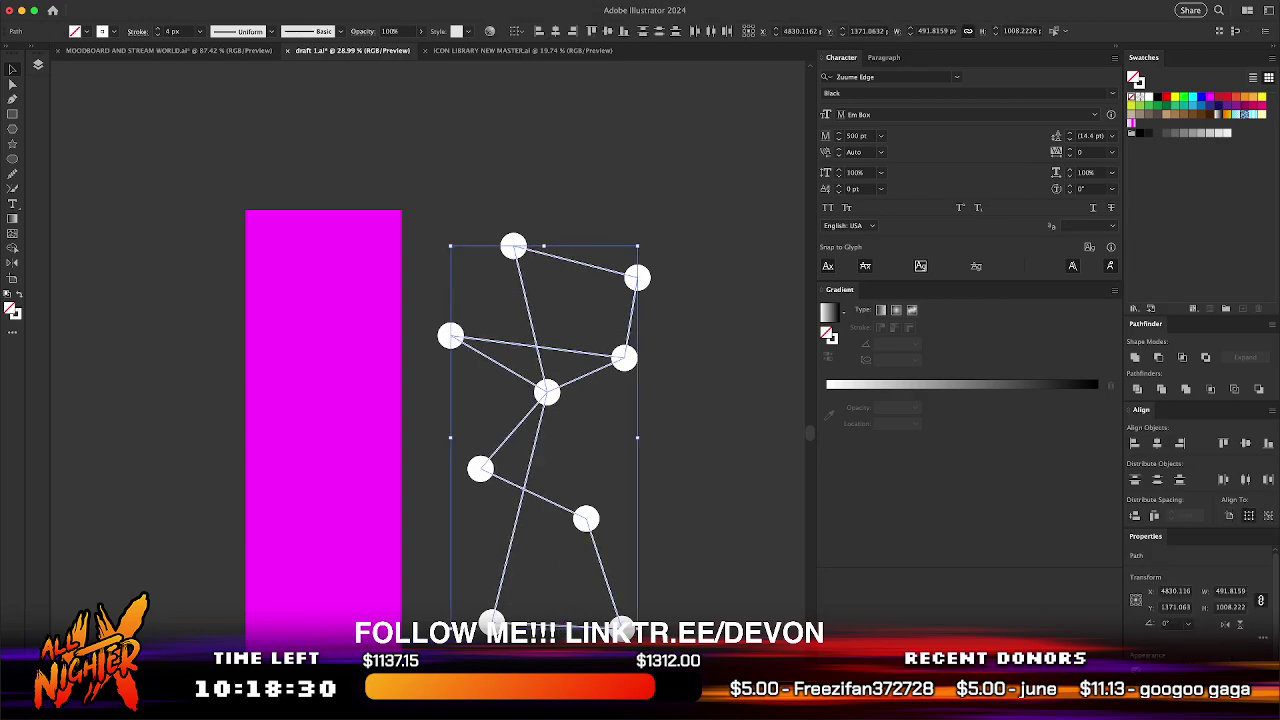
{"action": "key", "text": "super+shift+a"}
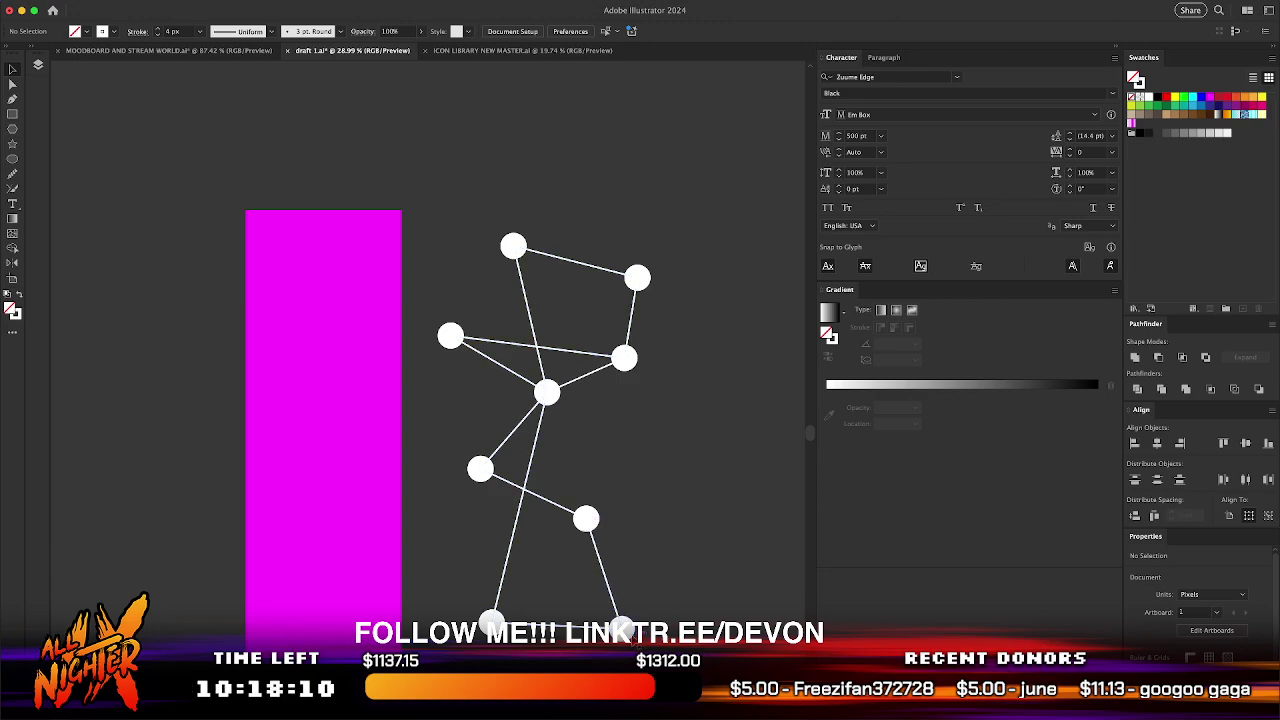
- Add a tenth circle to the lower right of the central one, and connect it and the circle below it to the centre
{"action": "left_click_drag", "start_coordinate": [630, 632], "coordinate": [621, 452]}
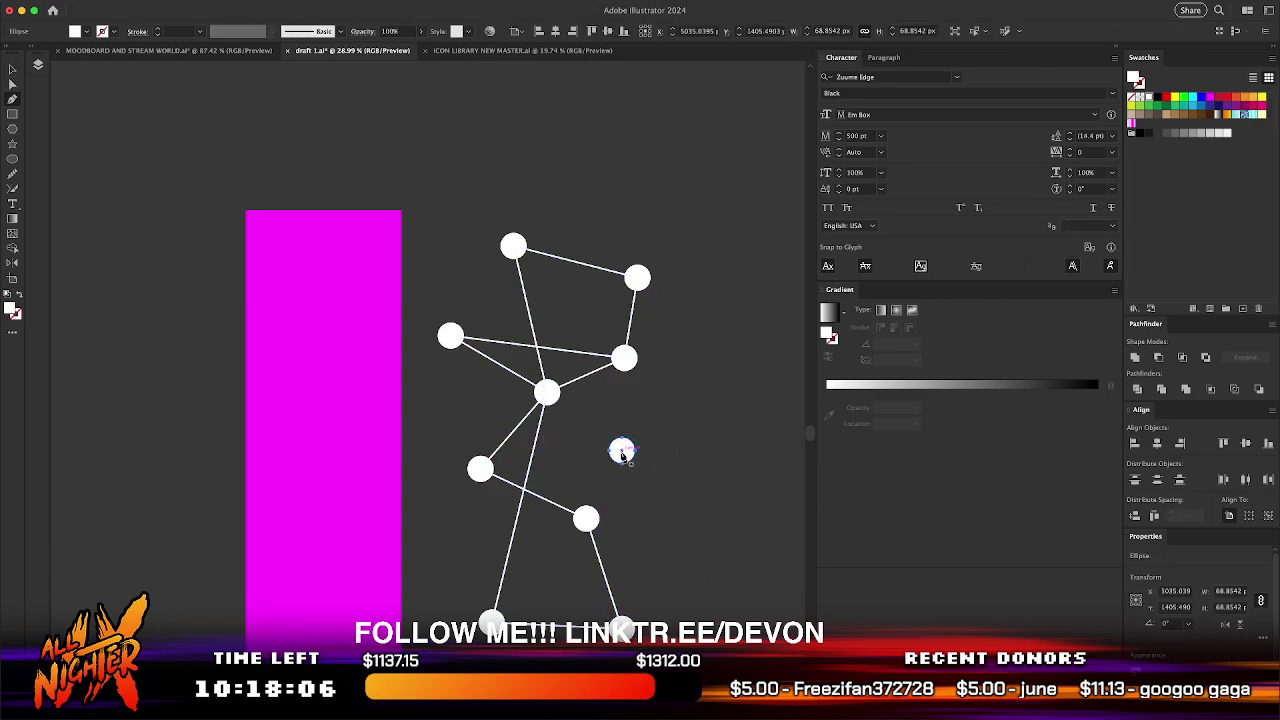
{"action": "left_click", "coordinate": [621, 452]}
{"action": "left_click", "coordinate": [545, 391]}
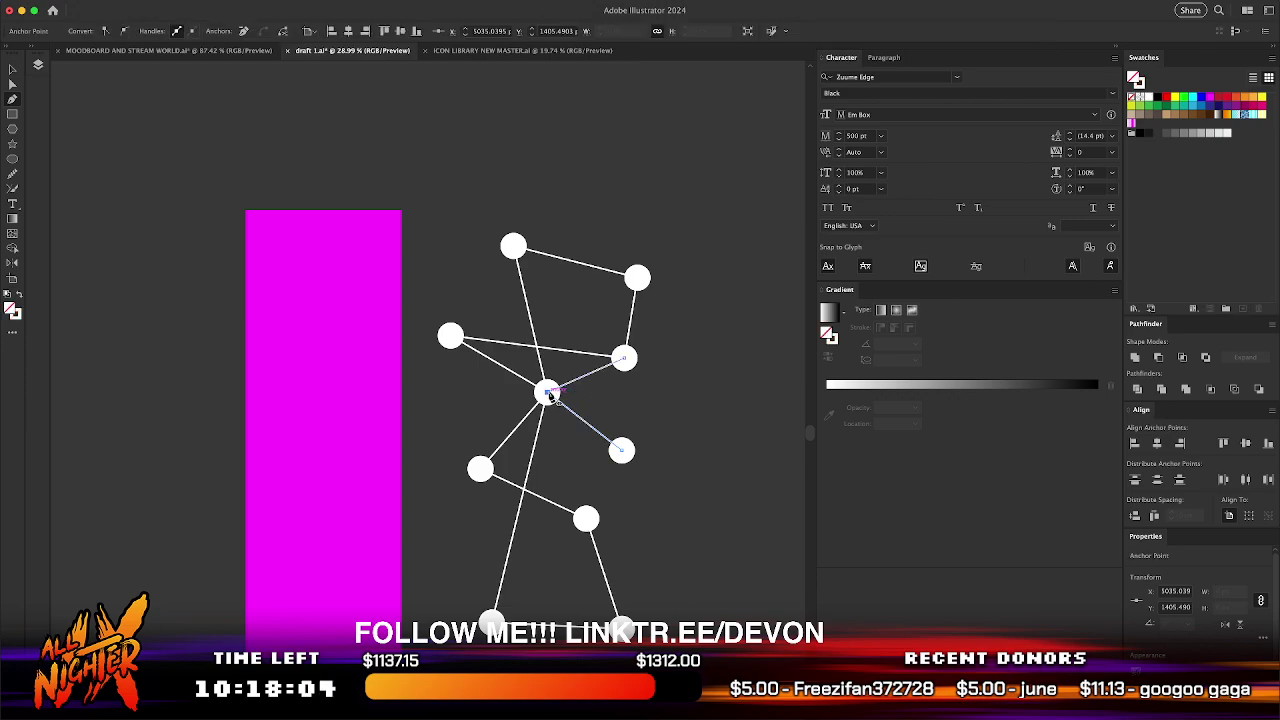
{"action": "key", "text": "Escape"}
{"action": "left_click", "coordinate": [586, 517]}
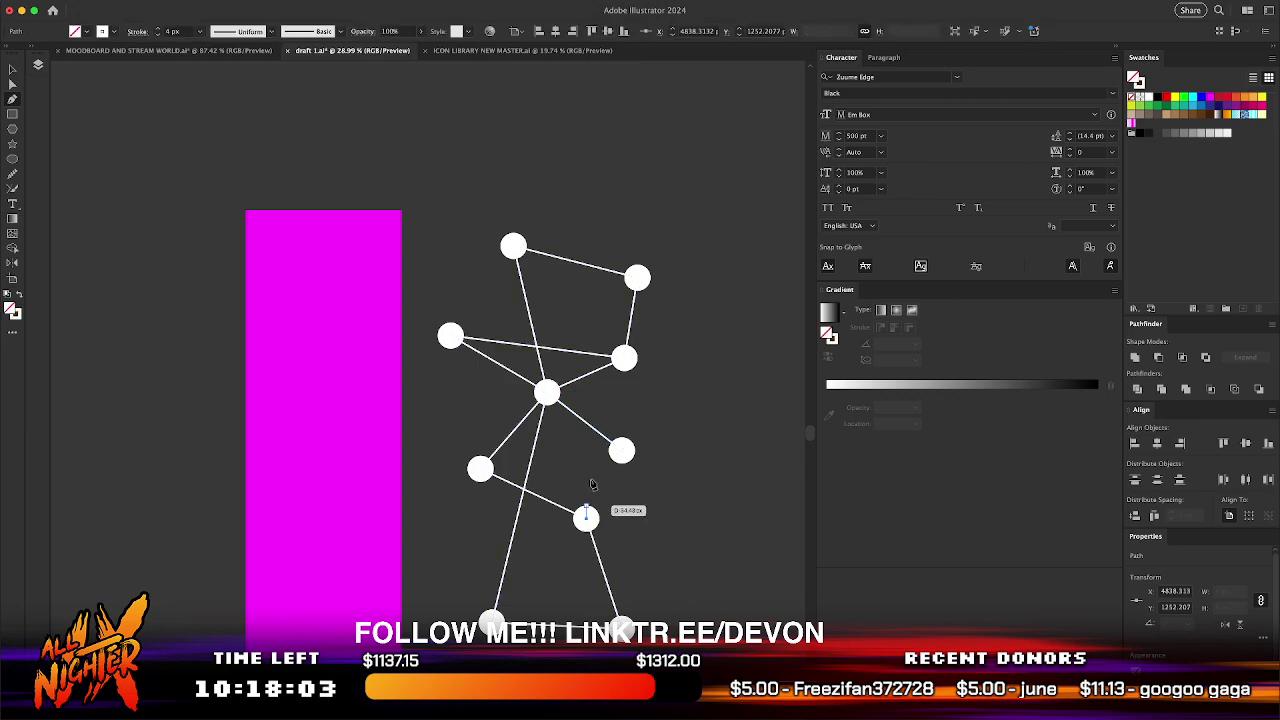
{"action": "left_click", "coordinate": [547, 392]}
{"action": "key", "text": "Escape"}
{"action": "key", "text": "v"}
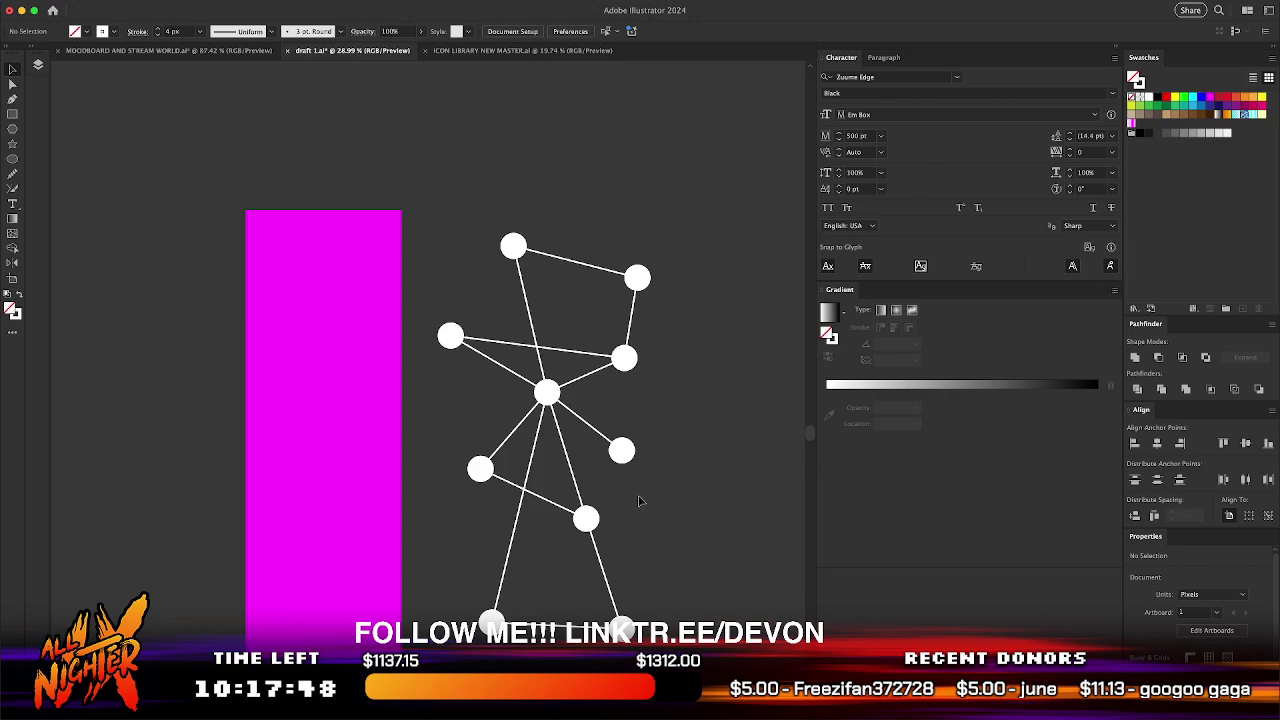
- Send the composition's tall magenta rectangle to the back and raise it one level, behind the colour wheel
{"action": "key", "text": "super+a"}
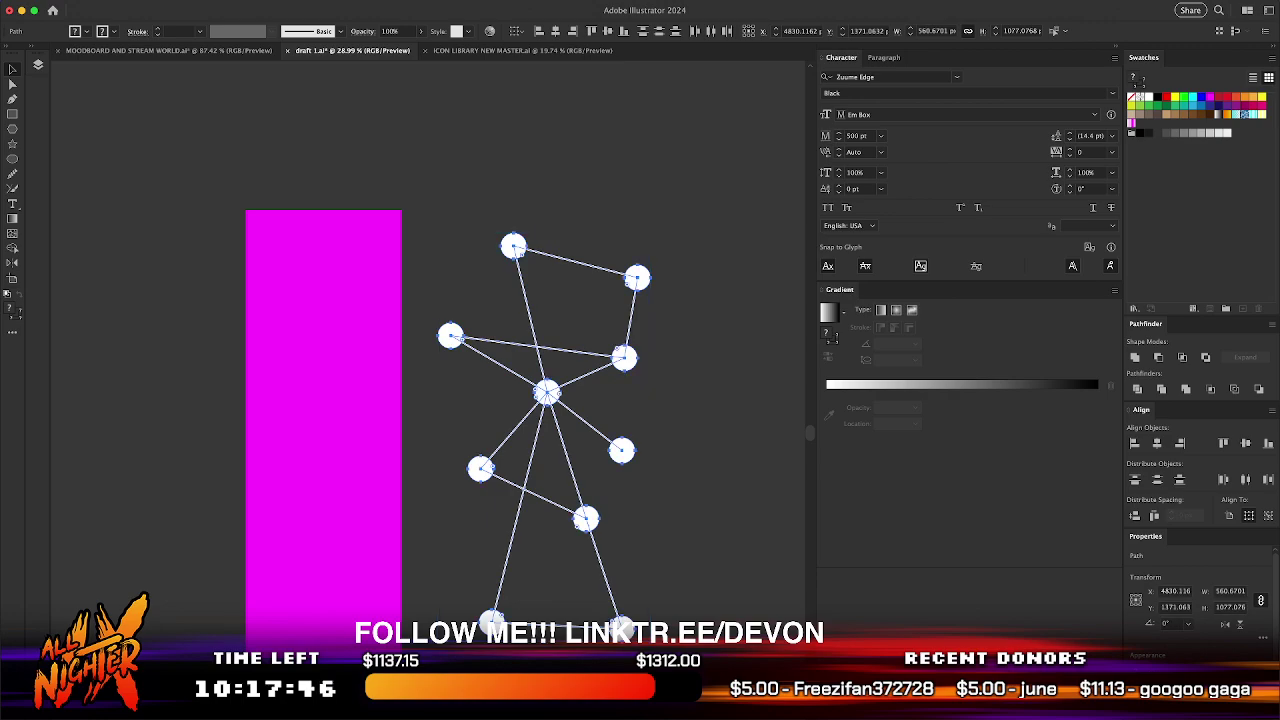
{"action": "key", "text": "super+shift+a"}
{"action": "left_click_drag", "start_coordinate": [686, 656], "coordinate": [333, 588]}
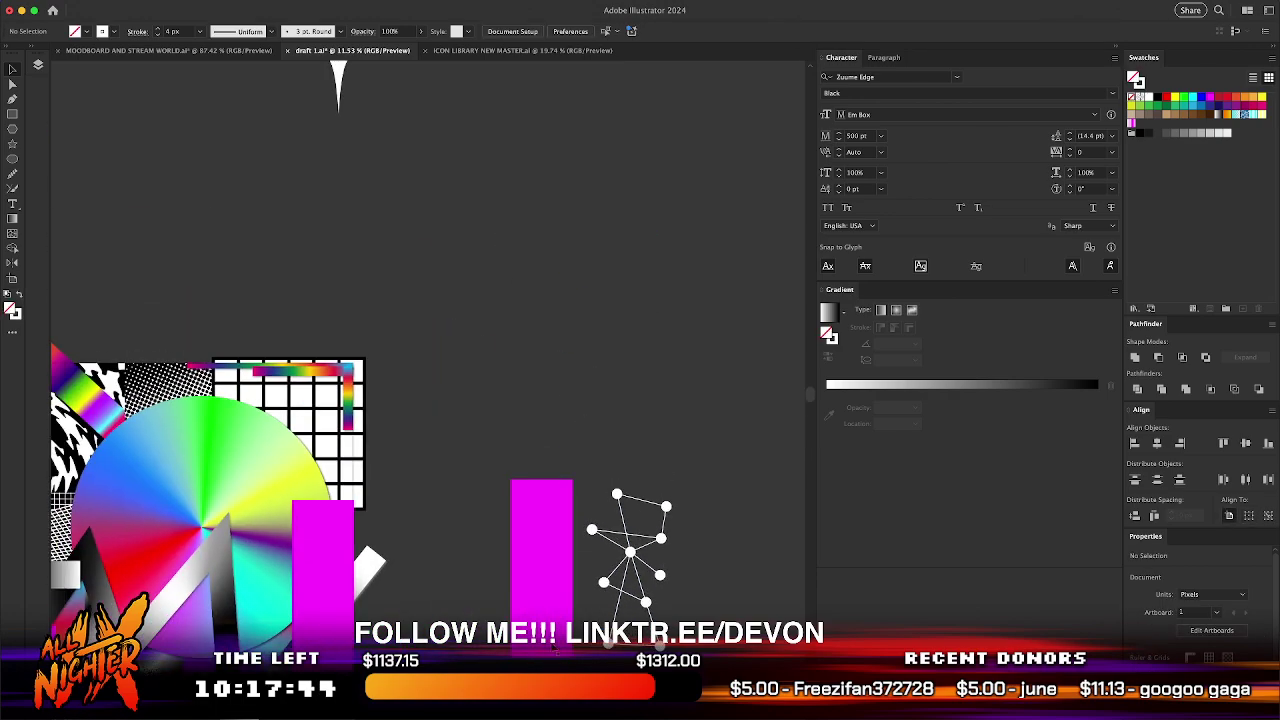
{"action": "left_click", "coordinate": [333, 588]}
{"action": "key", "text": "super+shift+["}
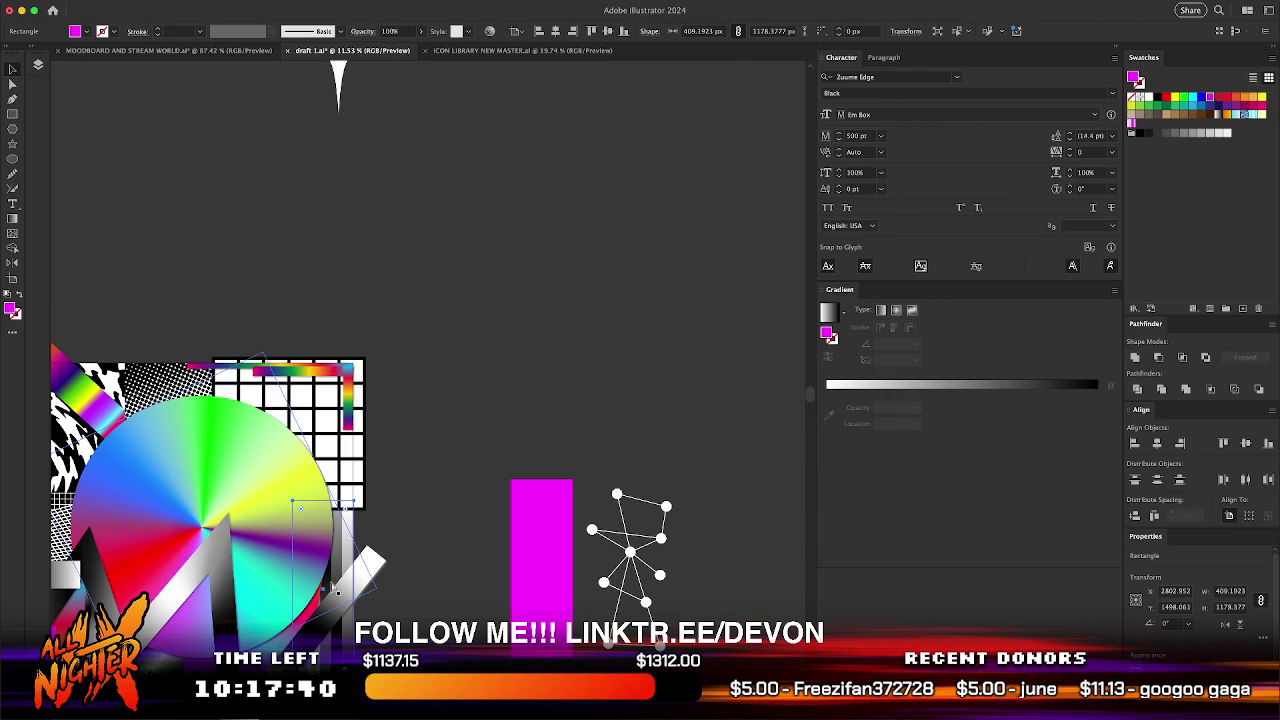
{"action": "key", "text": "super+]"}
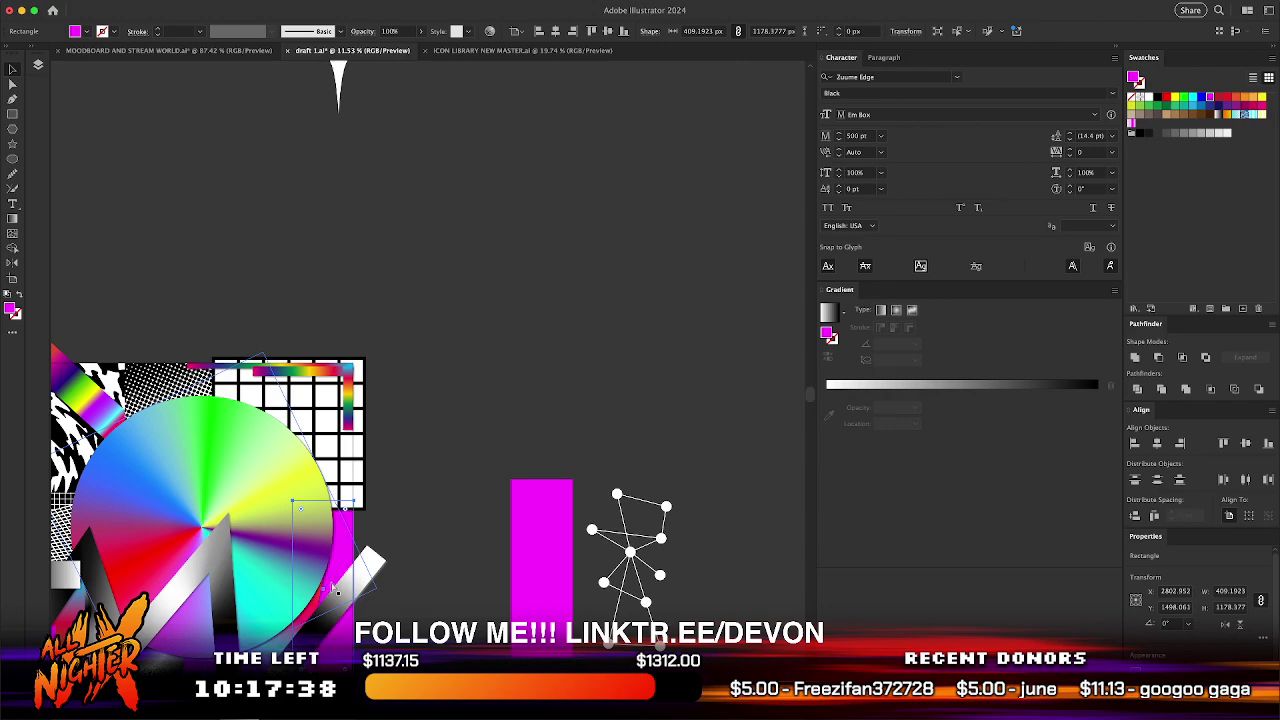
- Align the tall magenta rectangle flush with the artboard's right edge
{"action": "scroll", "coordinate": [320, 688], "scroll_direction": "up", "scroll_amount": 5}
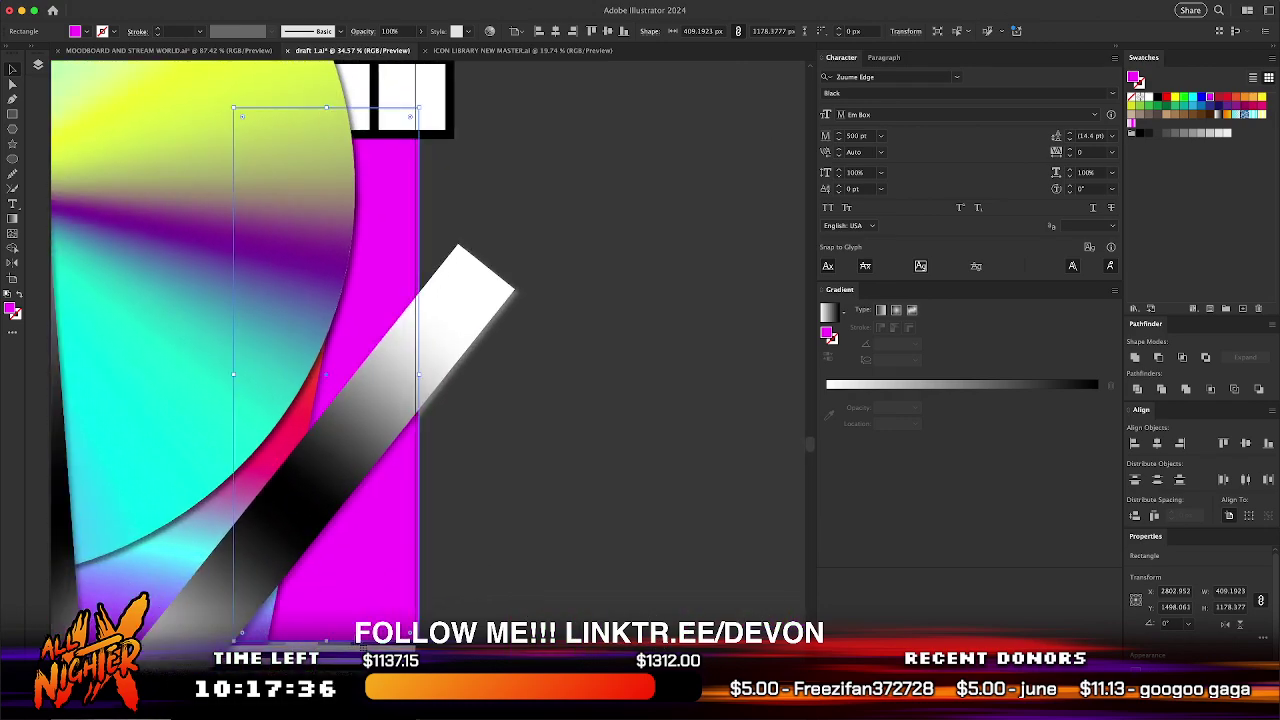
{"action": "scroll", "coordinate": [352, 626], "scroll_direction": "up", "scroll_amount": 6}
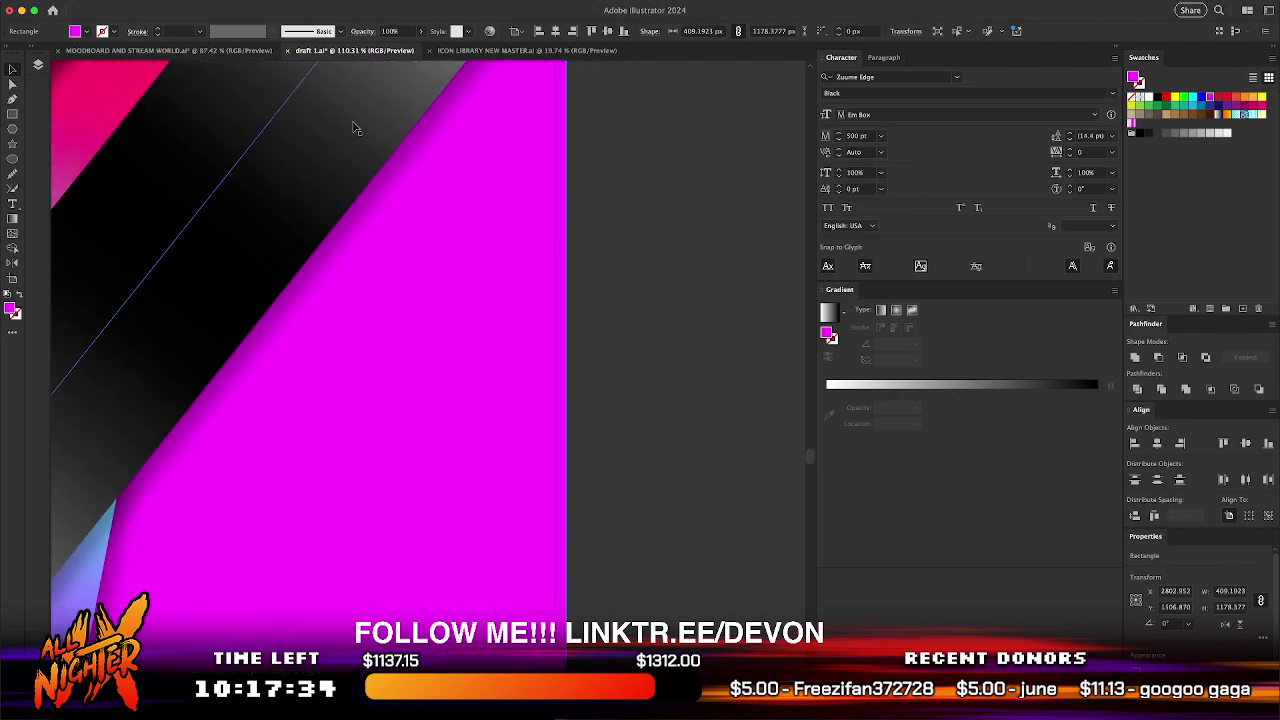
{"action": "left_click", "coordinate": [571, 32]}
{"action": "scroll", "coordinate": [563, 507], "scroll_direction": "up", "scroll_amount": 4}
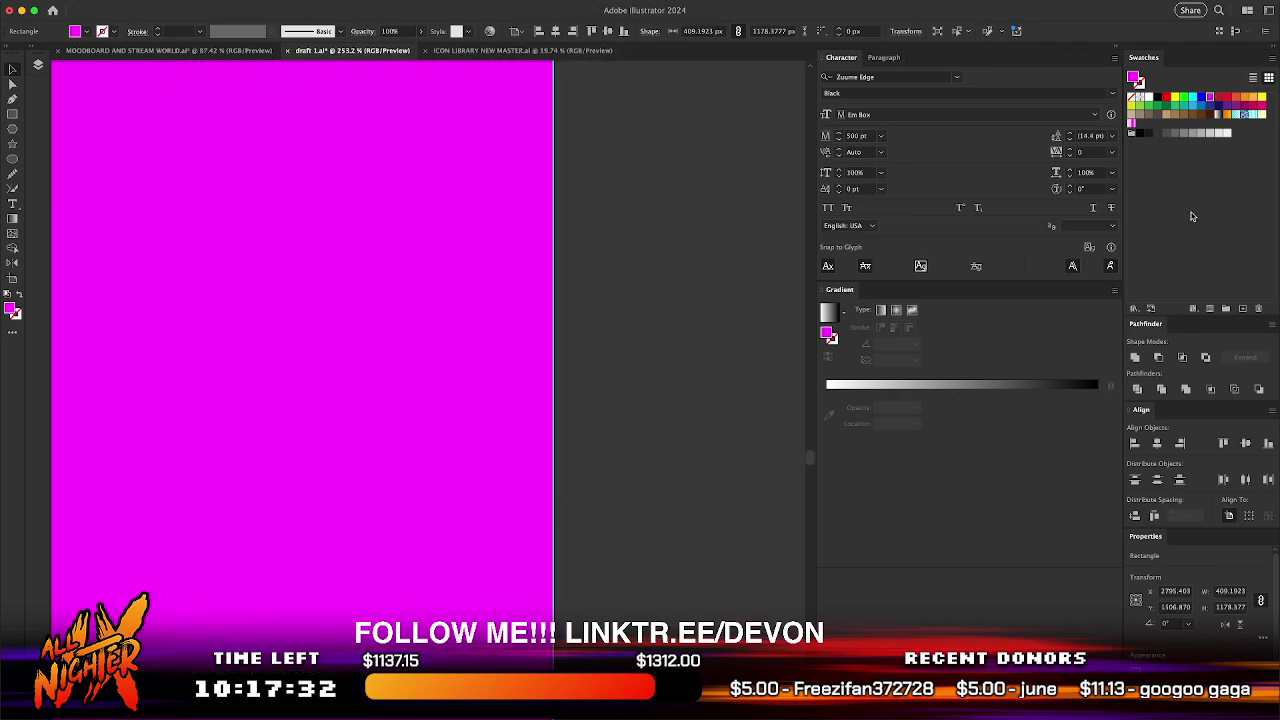
- Fill the tall rectangle at the artboard's right edge with the bright green swatch and deselect it
{"action": "left_click", "coordinate": [1183, 97]}
{"action": "scroll", "coordinate": [703, 371], "scroll_direction": "left", "scroll_amount": 2}
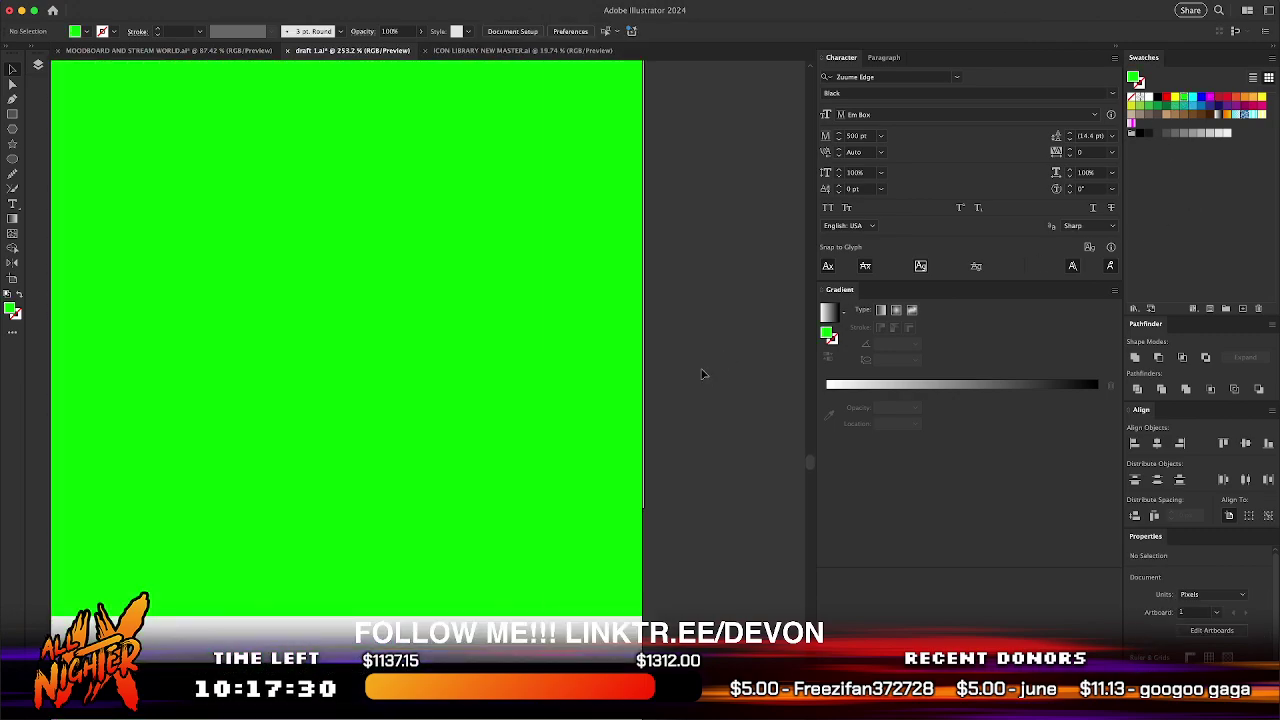
{"action": "left_click_drag", "start_coordinate": [558, 422], "coordinate": [589, 473]}
{"action": "left_click", "coordinate": [757, 565]}
{"action": "scroll", "coordinate": [761, 569], "scroll_direction": "down", "scroll_amount": 5}
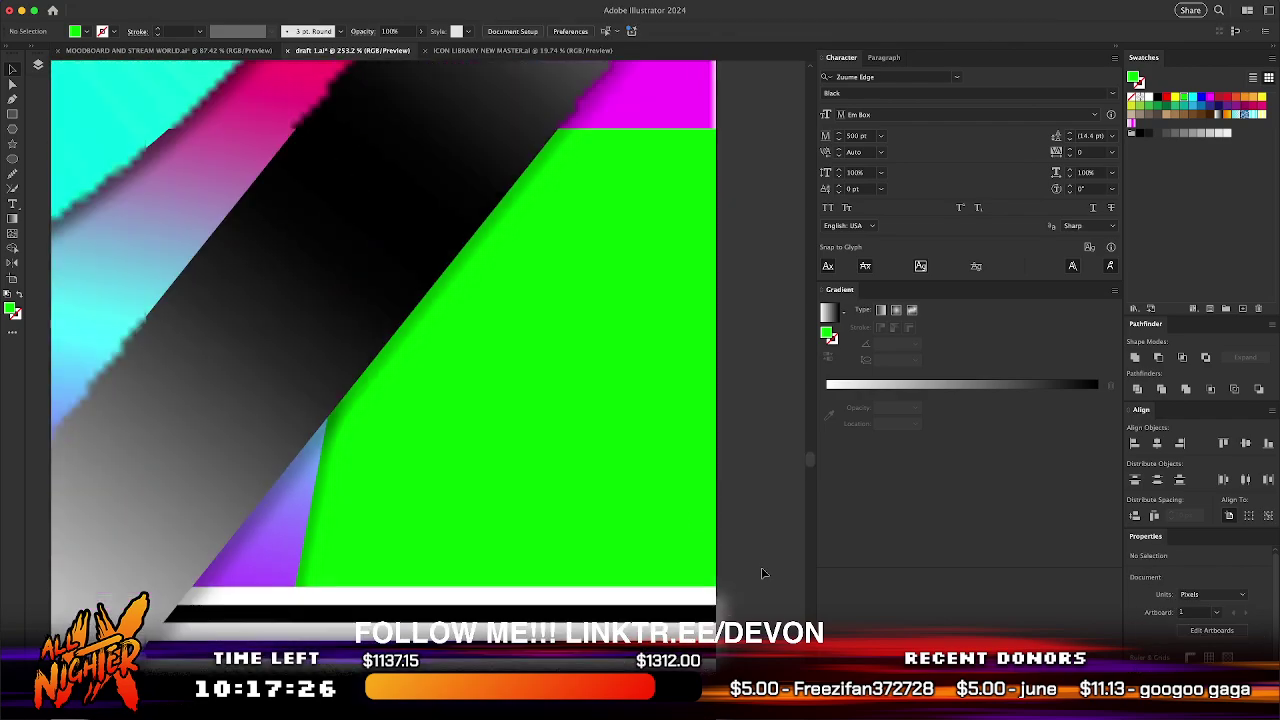
{"action": "scroll", "coordinate": [761, 572], "scroll_direction": "down", "scroll_amount": 3}
{"action": "scroll", "coordinate": [566, 486], "scroll_direction": "down", "scroll_amount": 4}
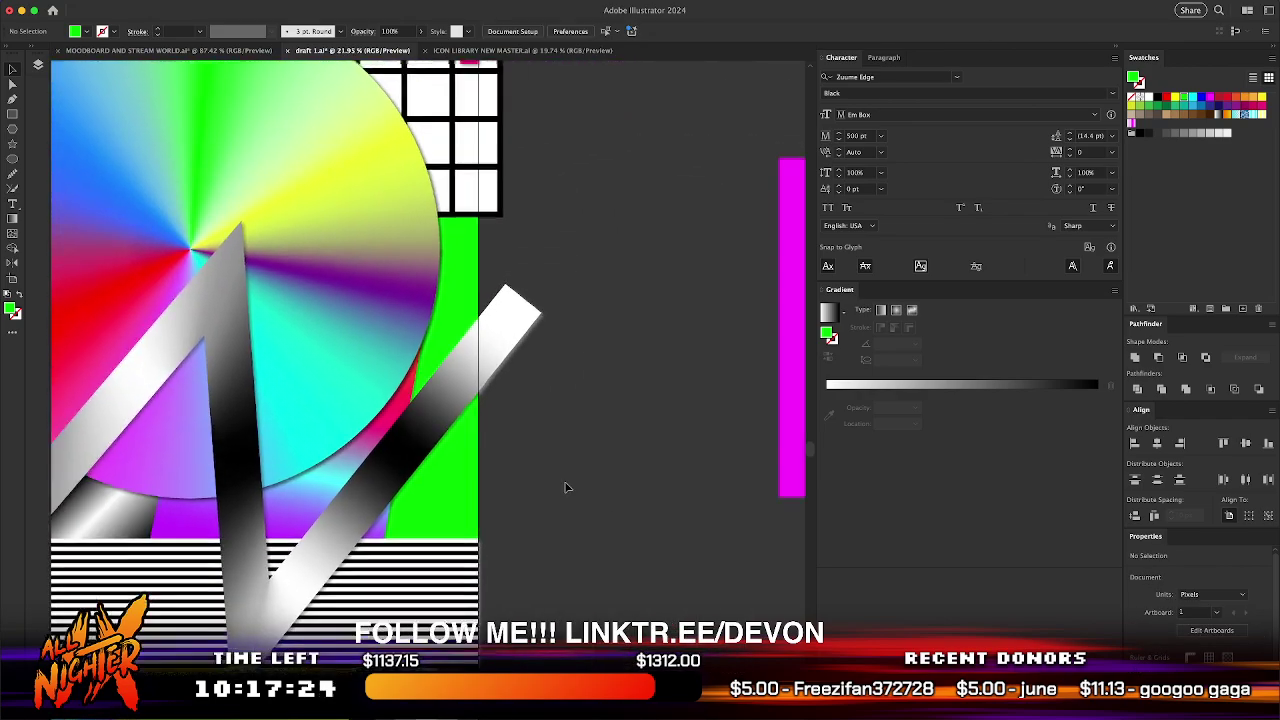
- Move the connected-dot network onto the green rectangle at the artboard's right edge
{"action": "scroll", "coordinate": [600, 456], "scroll_direction": "right", "scroll_amount": 3}
{"action": "left_click", "coordinate": [603, 391]}
{"action": "left_click_drag", "start_coordinate": [603, 391], "coordinate": [200, 457]}
{"action": "scroll", "coordinate": [200, 457], "scroll_direction": "left", "scroll_amount": 5}
{"action": "left_click_drag", "start_coordinate": [469, 542], "coordinate": [468, 497]}
{"action": "left_click_drag", "start_coordinate": [494, 416], "coordinate": [298, 440]}
{"action": "left_click_drag", "start_coordinate": [271, 258], "coordinate": [280, 229]}
{"action": "scroll", "coordinate": [347, 366], "scroll_direction": "down", "scroll_amount": 5}
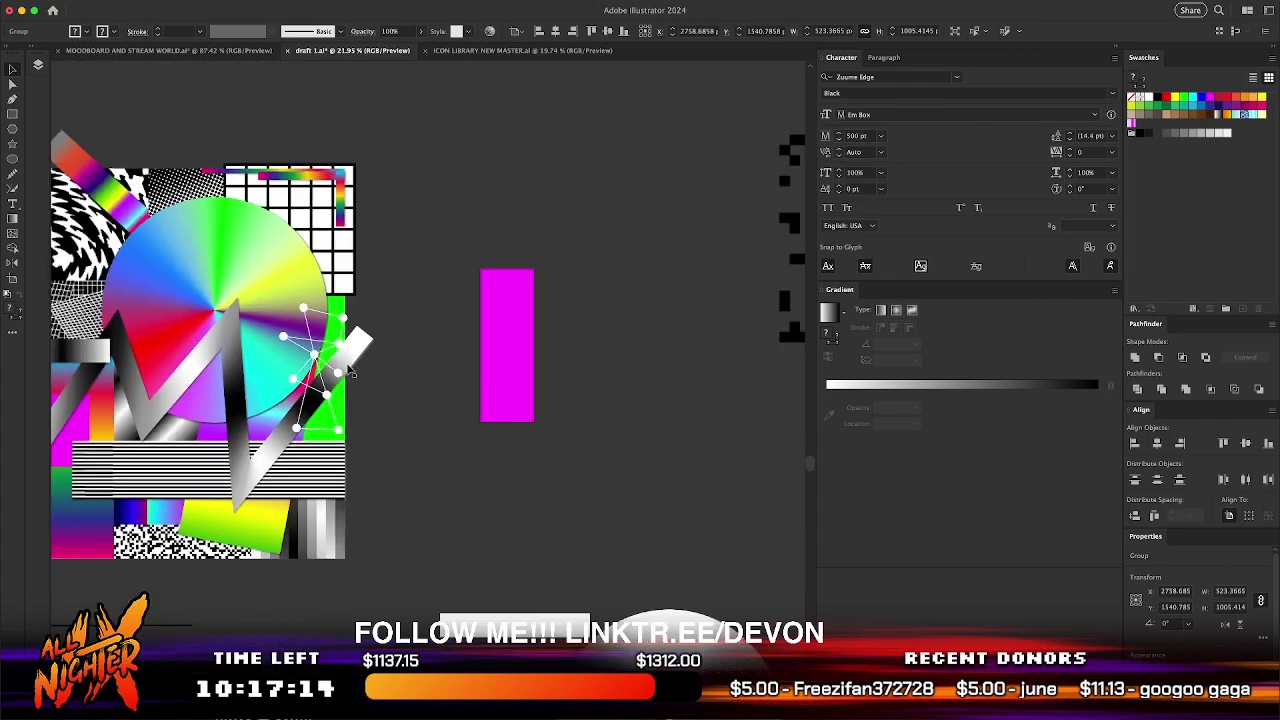
{"action": "left_click_drag", "start_coordinate": [348, 368], "coordinate": [509, 340]}
{"action": "scroll", "coordinate": [597, 411], "scroll_direction": "left", "scroll_amount": 3}
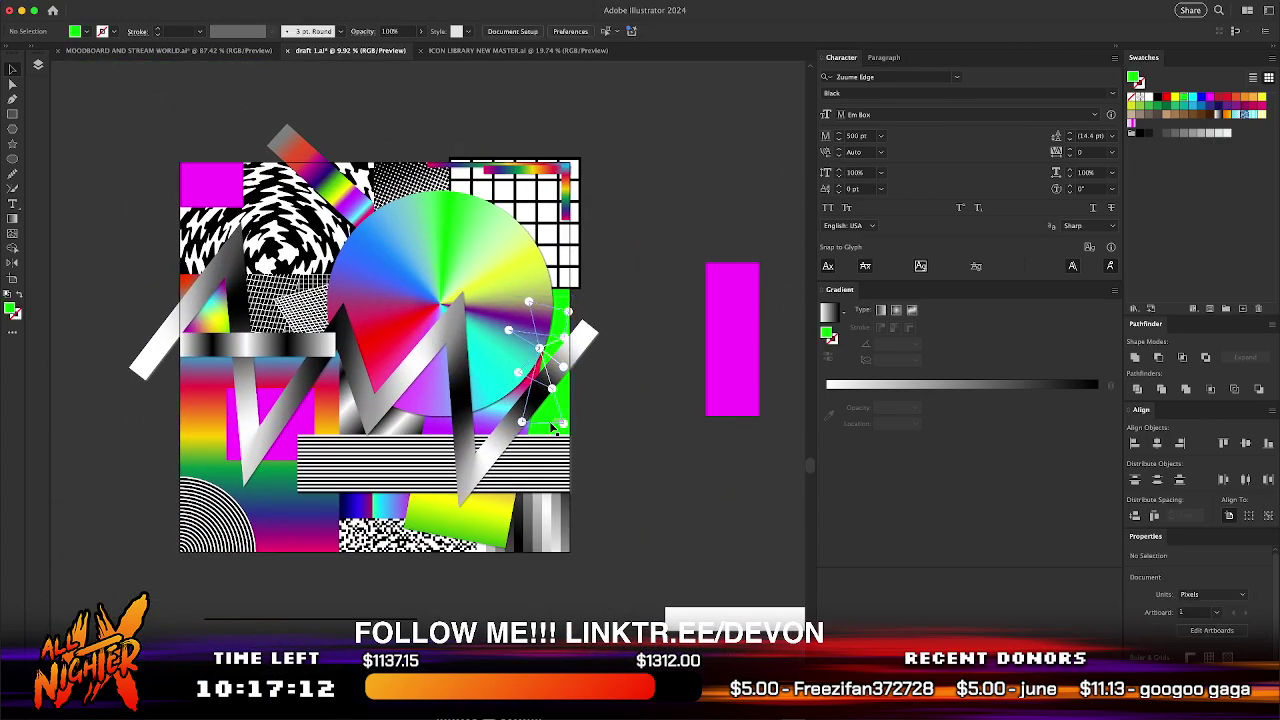
- Try the Difference blending mode on the connected-dot network, placed over the upper right of the colour wheel
{"action": "left_click_drag", "start_coordinate": [555, 393], "coordinate": [525, 297]}
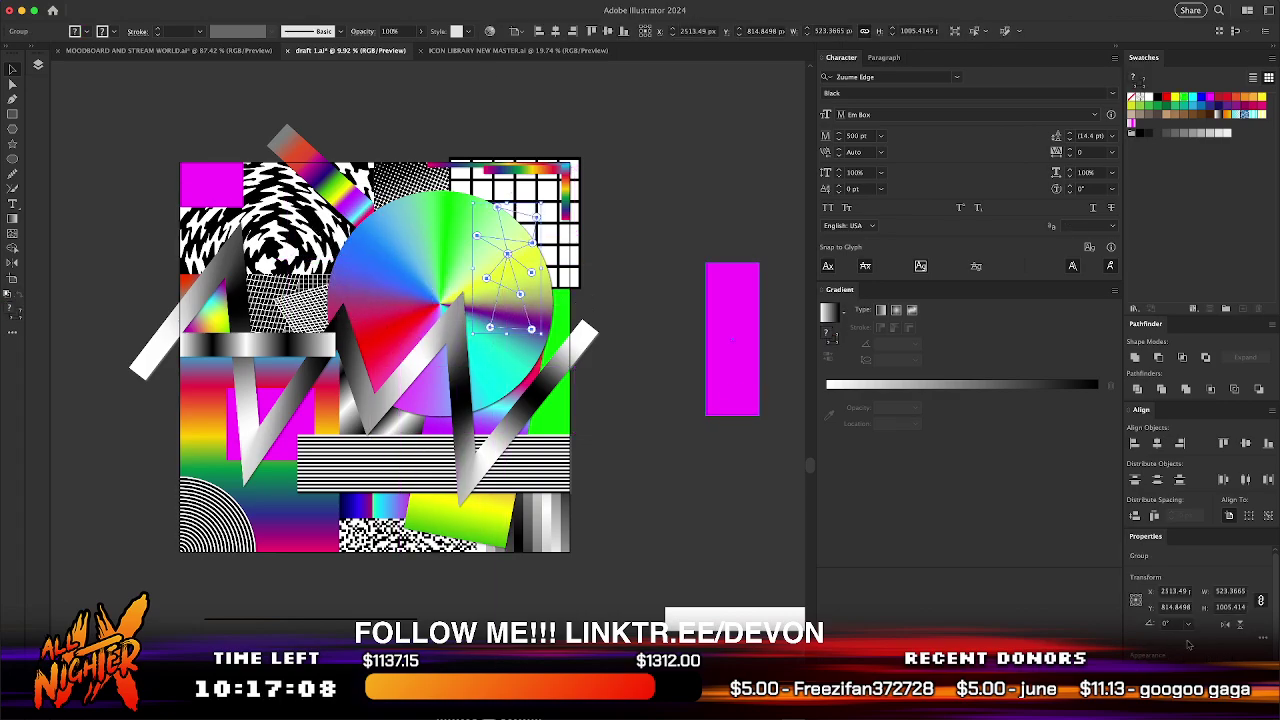
{"action": "left_click", "coordinate": [1160, 700]}
{"action": "left_click", "coordinate": [1066, 617]}
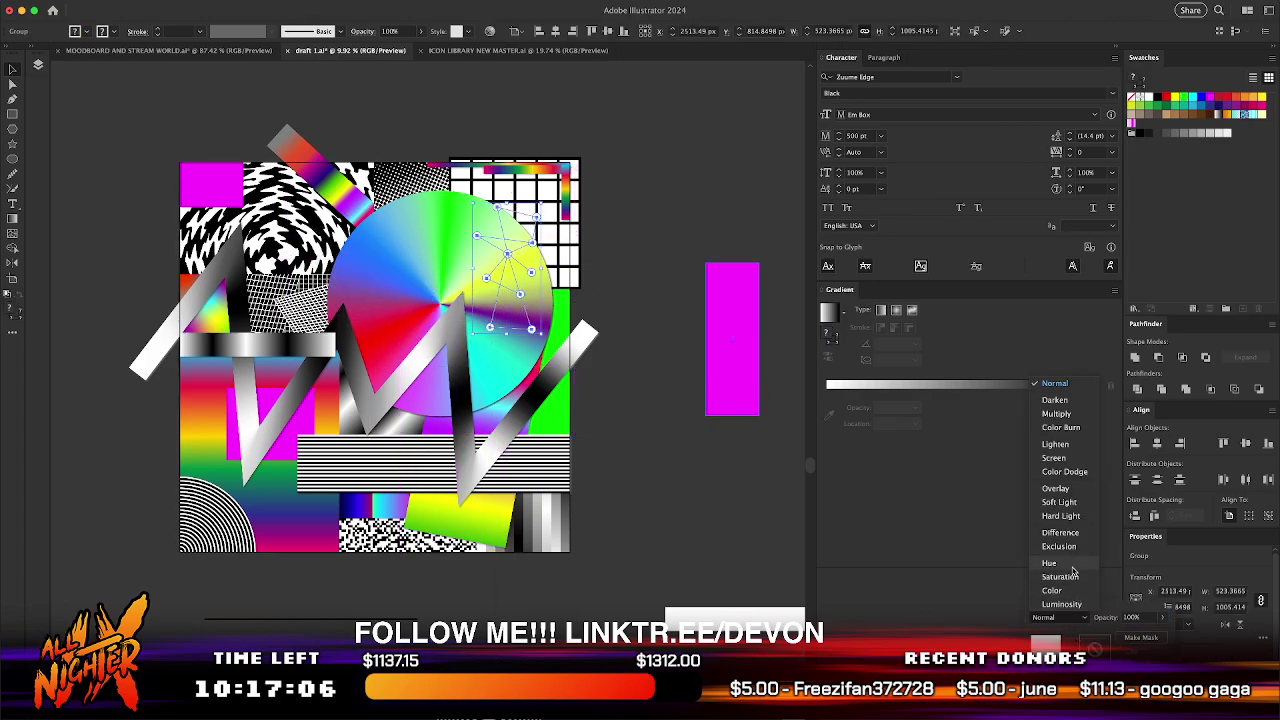
{"action": "left_click", "coordinate": [1070, 536]}
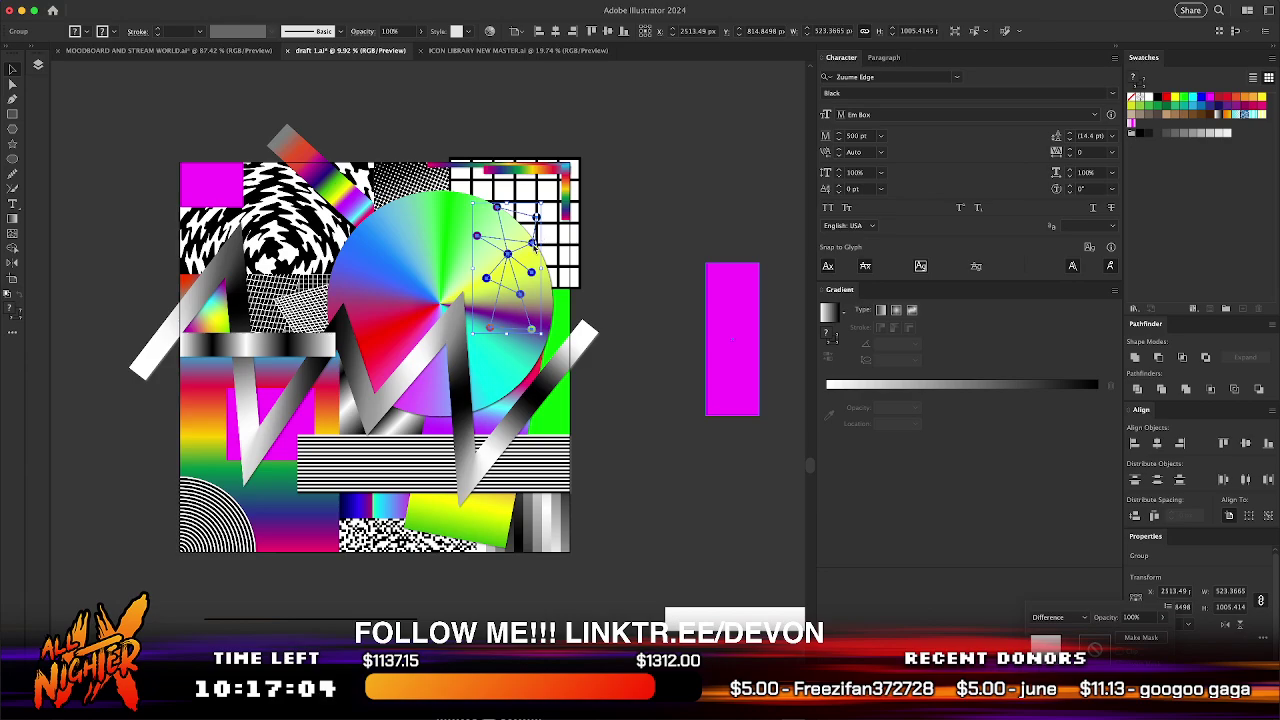
{"action": "left_click", "coordinate": [532, 229]}
{"action": "left_click", "coordinate": [641, 278]}
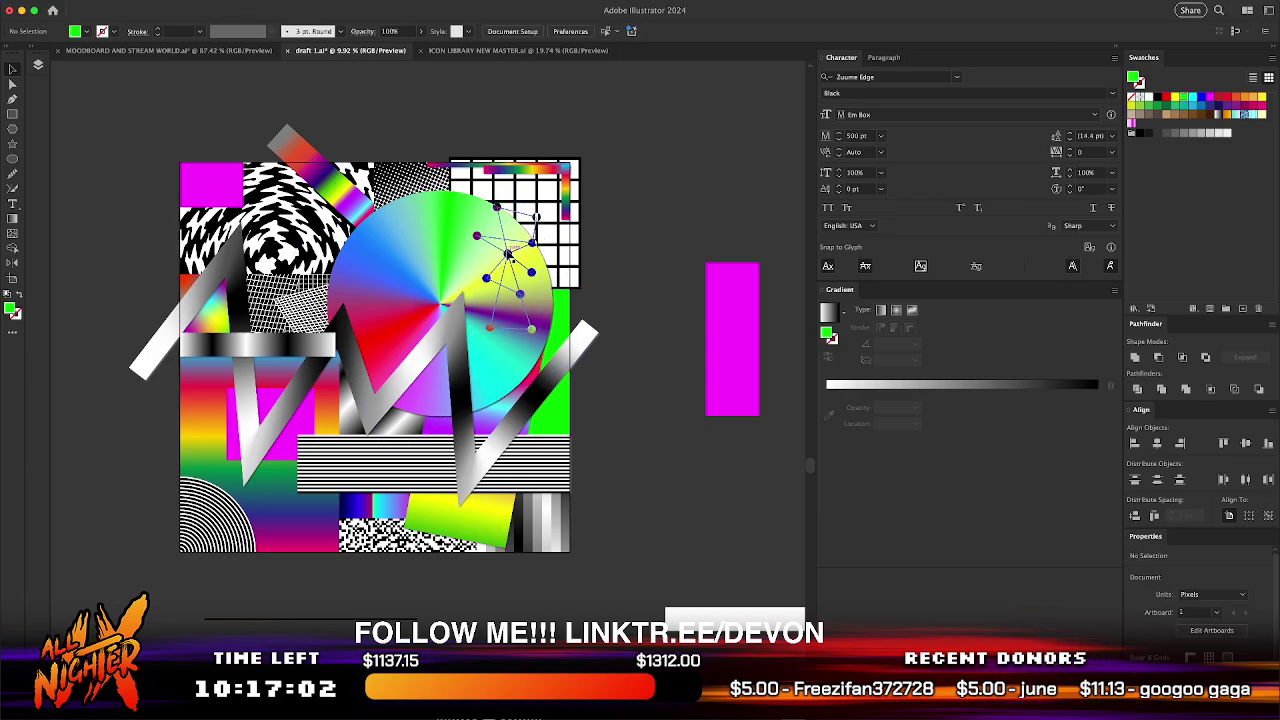
- Move the connected-dot network just outside the artboard's right edge and set its blending mode to Normal
{"action": "left_click_drag", "start_coordinate": [510, 255], "coordinate": [602, 352]}
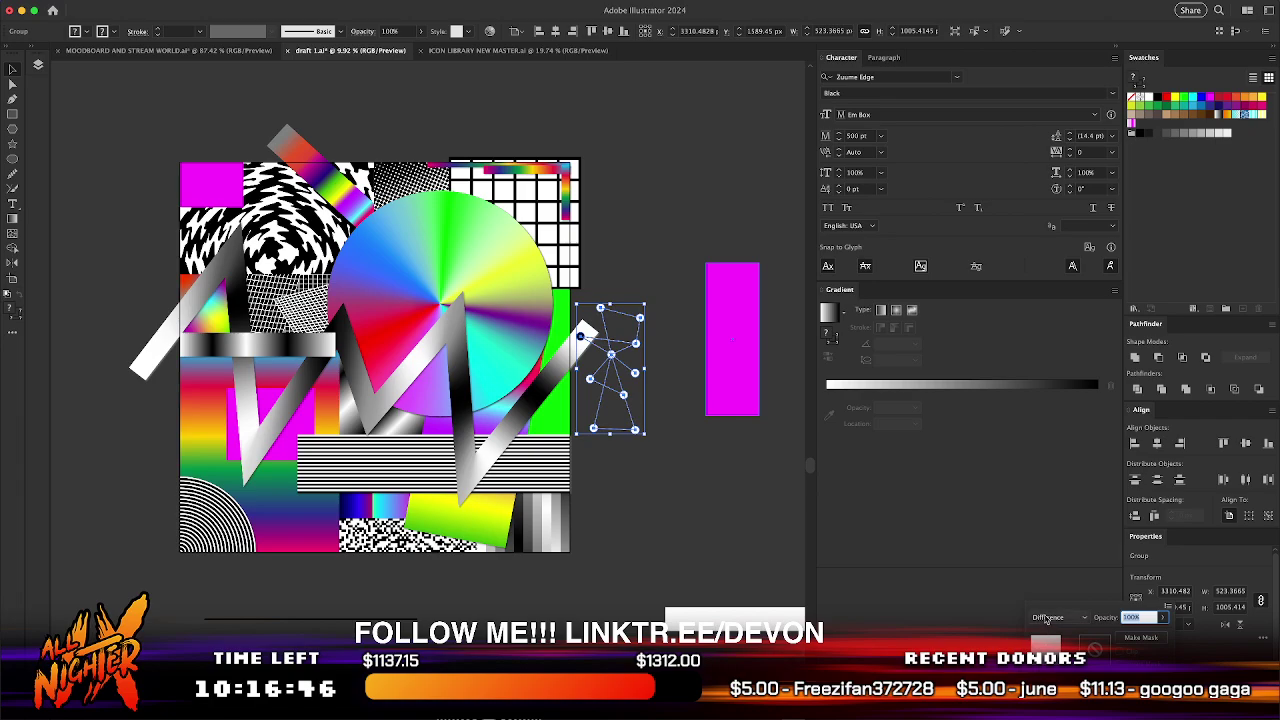
{"action": "left_click", "coordinate": [1046, 617]}
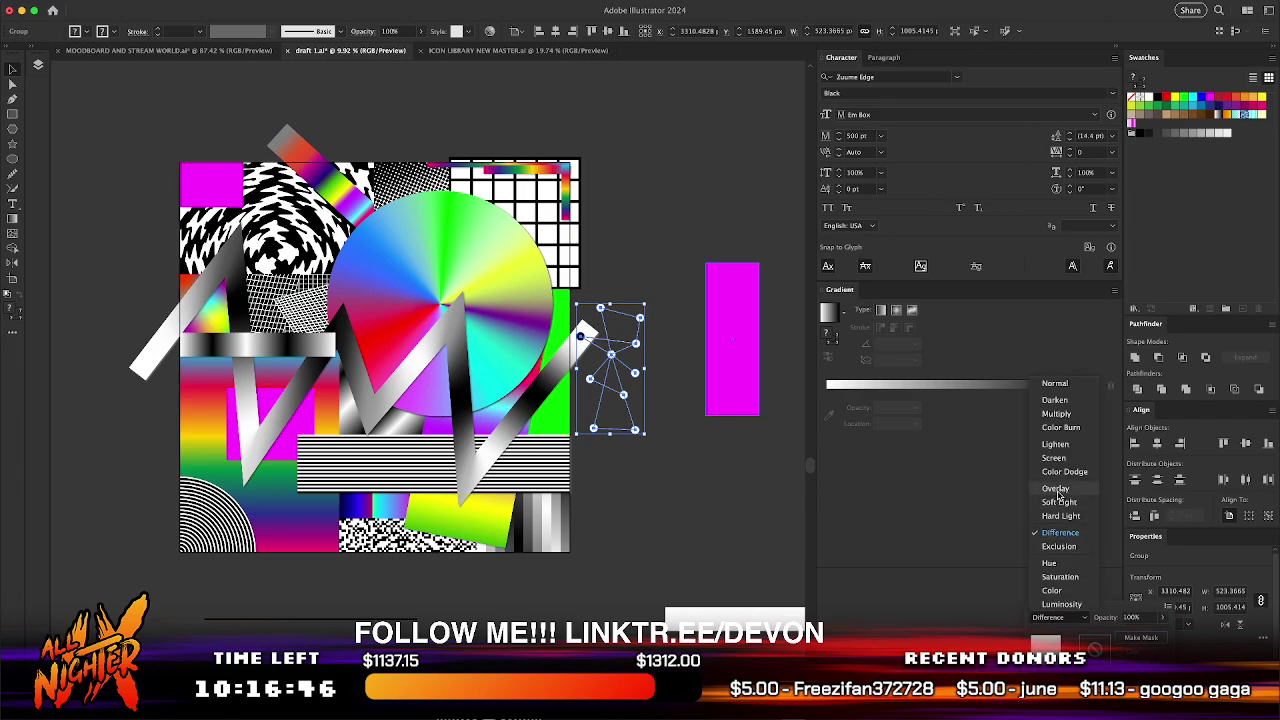
{"action": "left_click", "coordinate": [1055, 383]}
- Apply a freeform gradient in Points mode to the tall green rectangle at the artboard's right edge
{"action": "left_click", "coordinate": [551, 416]}
{"action": "left_click", "coordinate": [551, 416]}
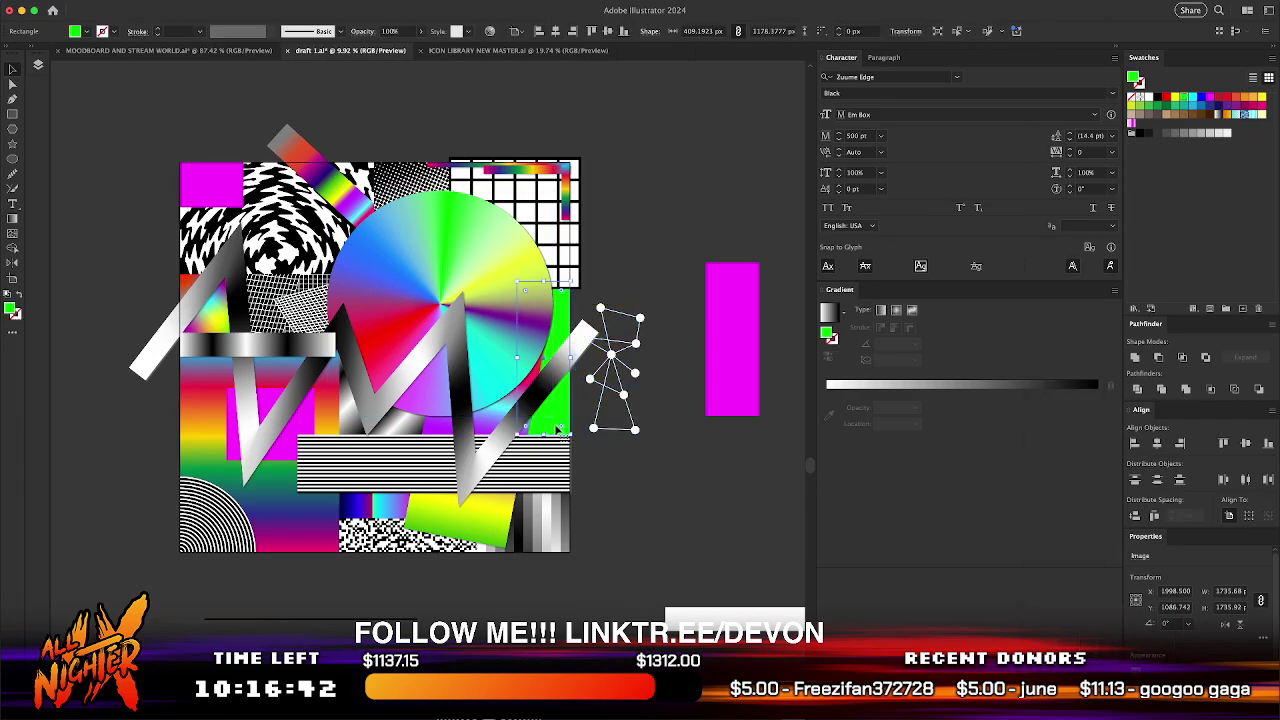
{"action": "scroll", "coordinate": [602, 538], "scroll_direction": "right", "scroll_amount": 5}
{"action": "scroll", "coordinate": [602, 538], "scroll_direction": "up", "scroll_amount": 2}
{"action": "scroll", "coordinate": [602, 538], "scroll_direction": "up", "scroll_amount": 5}
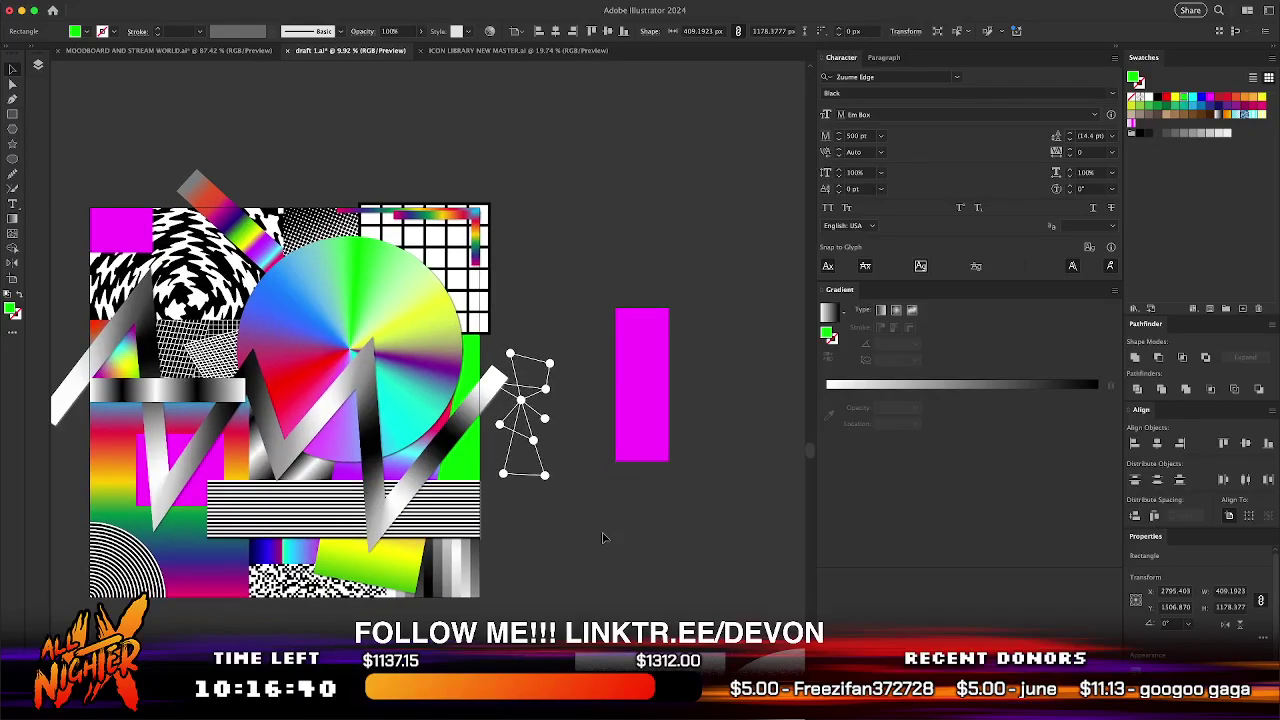
{"action": "scroll", "coordinate": [534, 398], "scroll_direction": "up", "scroll_amount": 3}
{"action": "scroll", "coordinate": [534, 398], "scroll_direction": "right", "scroll_amount": 1}
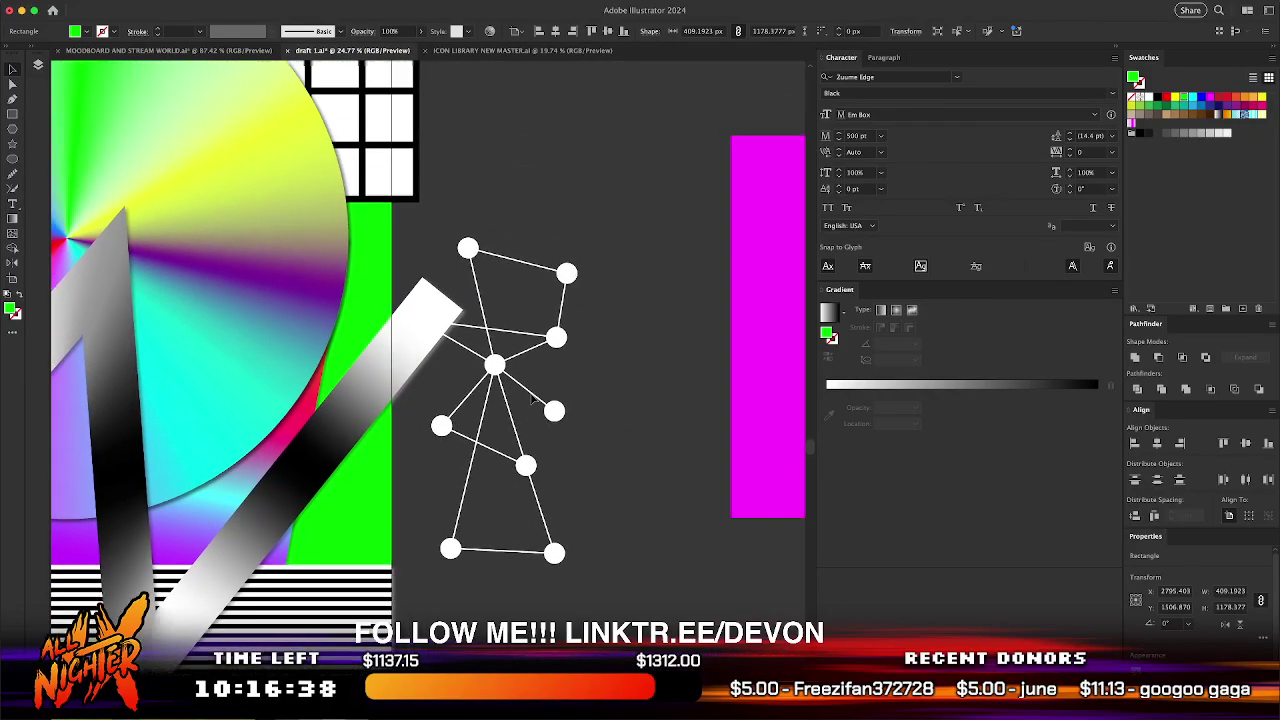
{"action": "left_click", "coordinate": [911, 310]}
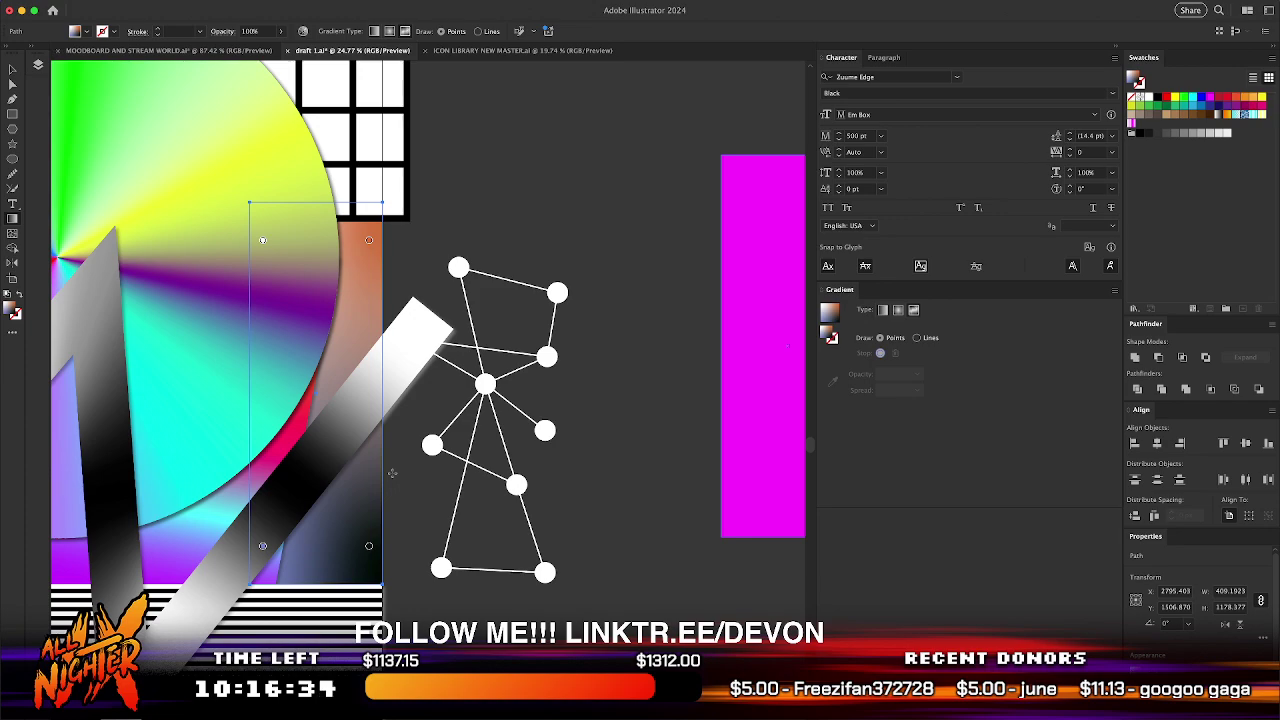
{"action": "scroll", "coordinate": [392, 473], "scroll_direction": "left", "scroll_amount": 2}
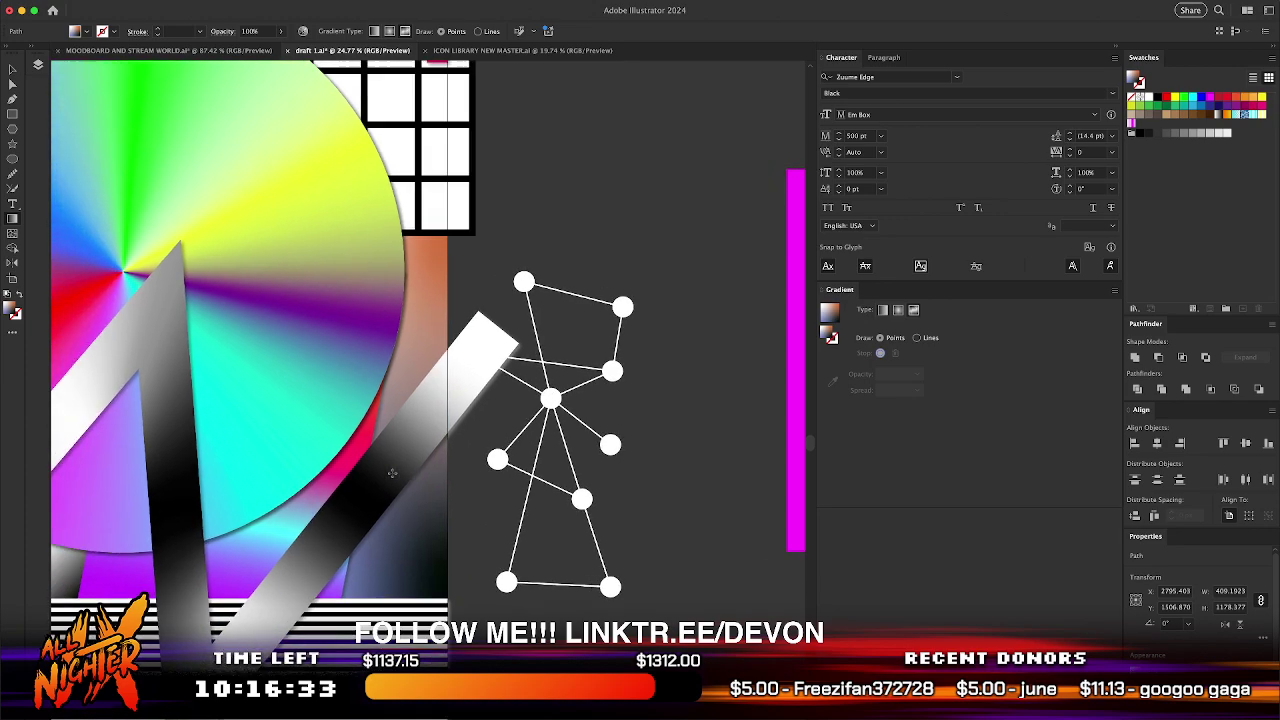
- Recolour the rectangle's upper-right gradient point to vivid magenta with 83.14% saturation
{"action": "double_click", "coordinate": [434, 255]}
{"action": "left_click", "coordinate": [381, 364]}
{"action": "type", "text": "FF7FF8"}
{"action": "key", "text": "Return"}
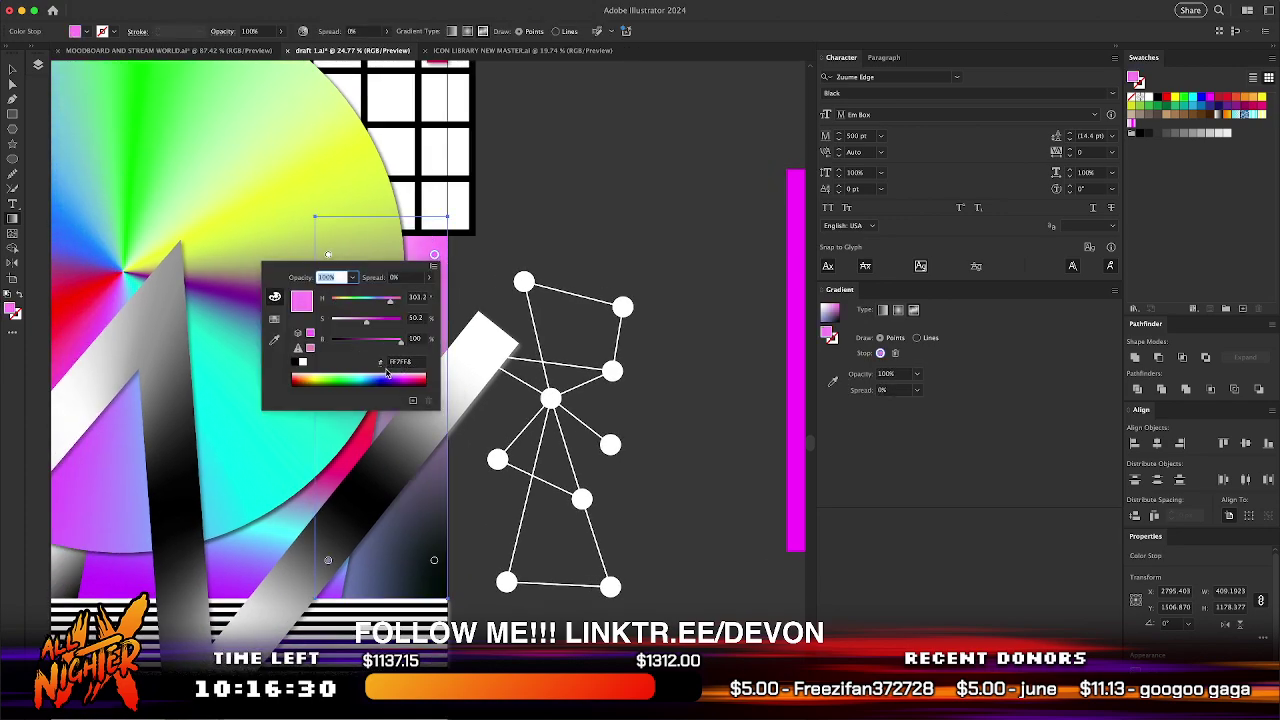
{"action": "left_click_drag", "start_coordinate": [367, 320], "coordinate": [393, 320]}
- Add a gradient point below the magenta one, beside the colour wheel's edge, and open its colour options
{"action": "left_click", "coordinate": [437, 566]}
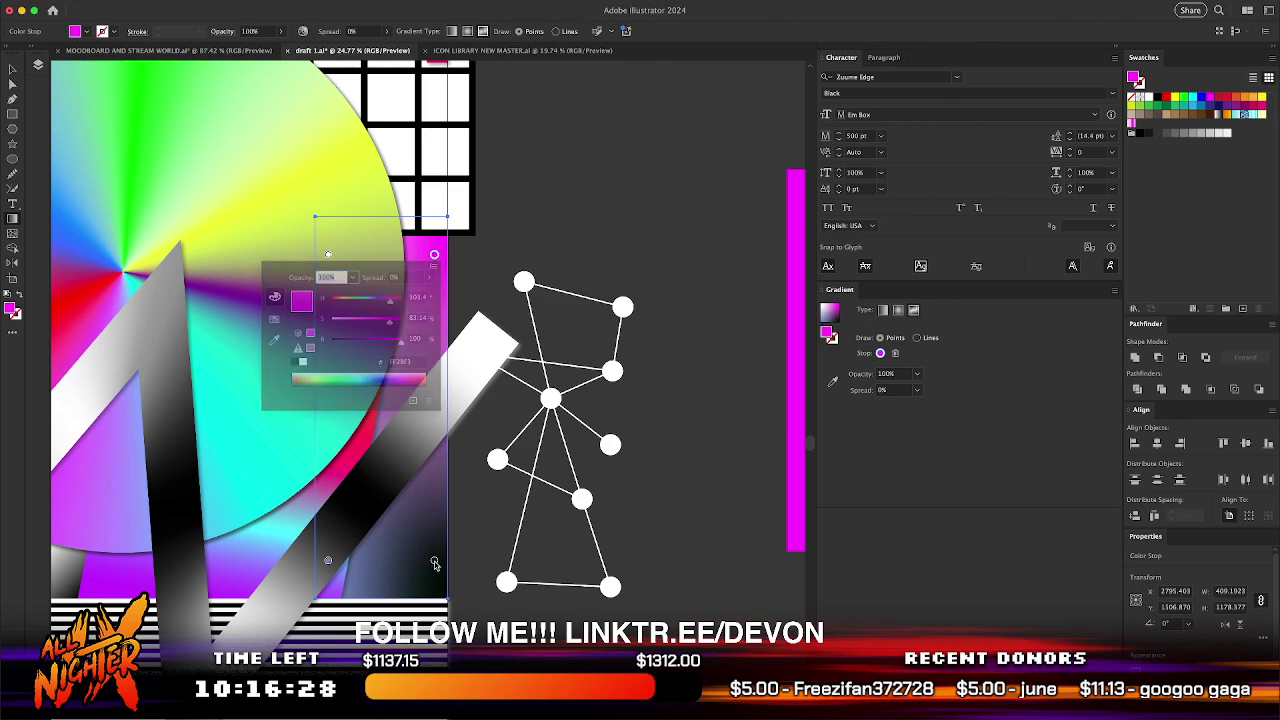
{"action": "left_click", "coordinate": [409, 371]}
{"action": "double_click", "coordinate": [409, 371]}
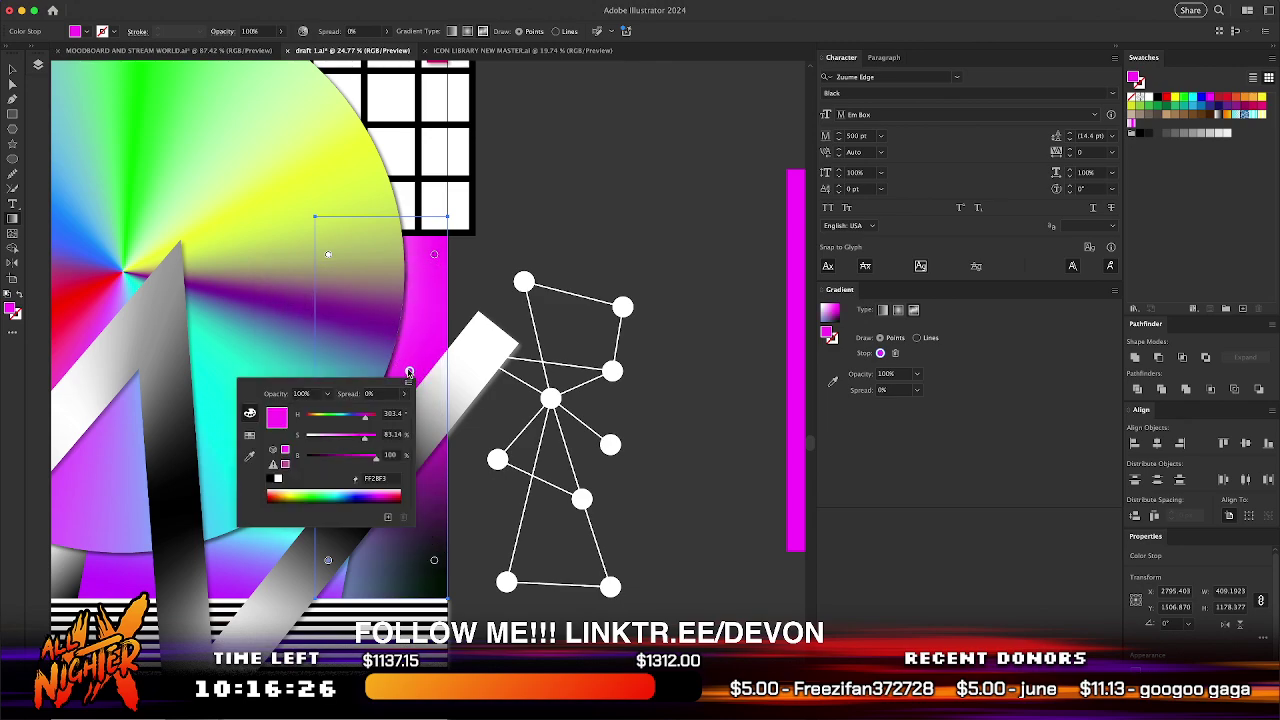
- Try green, blue-violet and dark red on the new gradient point beside the colour wheel
{"action": "left_click", "coordinate": [316, 496]}
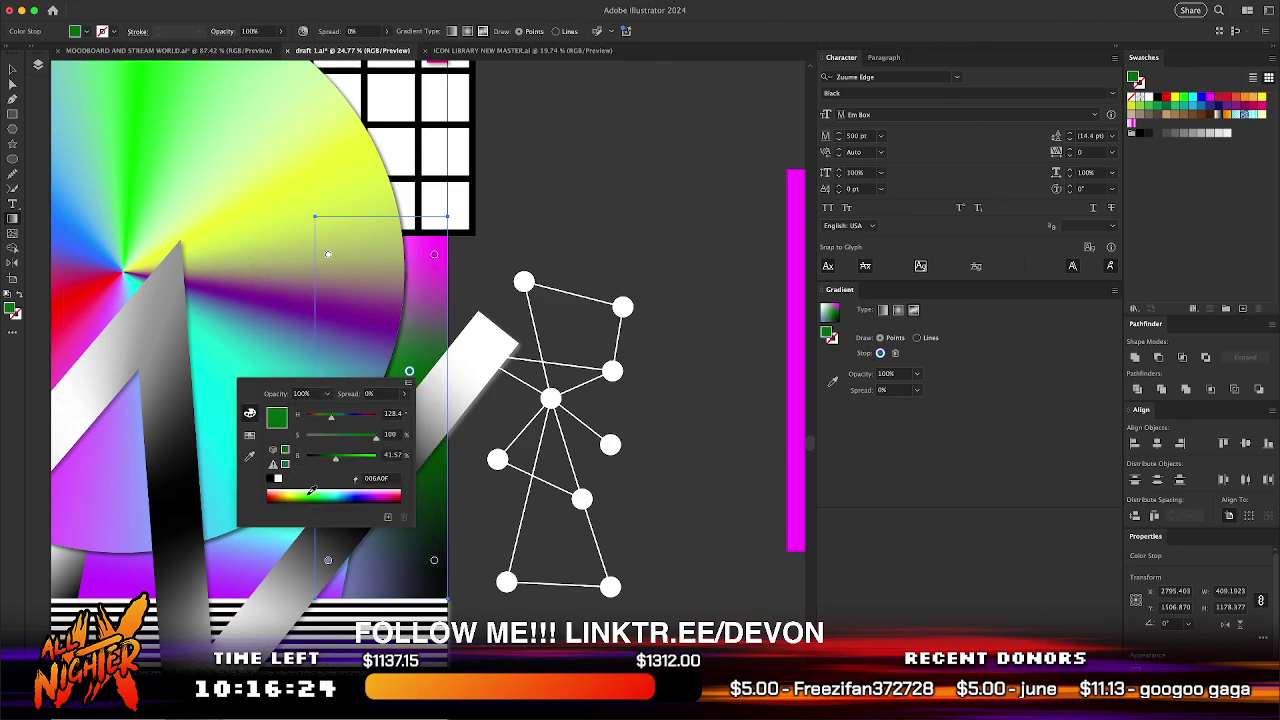
{"action": "left_click", "coordinate": [317, 489]}
{"action": "left_click", "coordinate": [316, 487]}
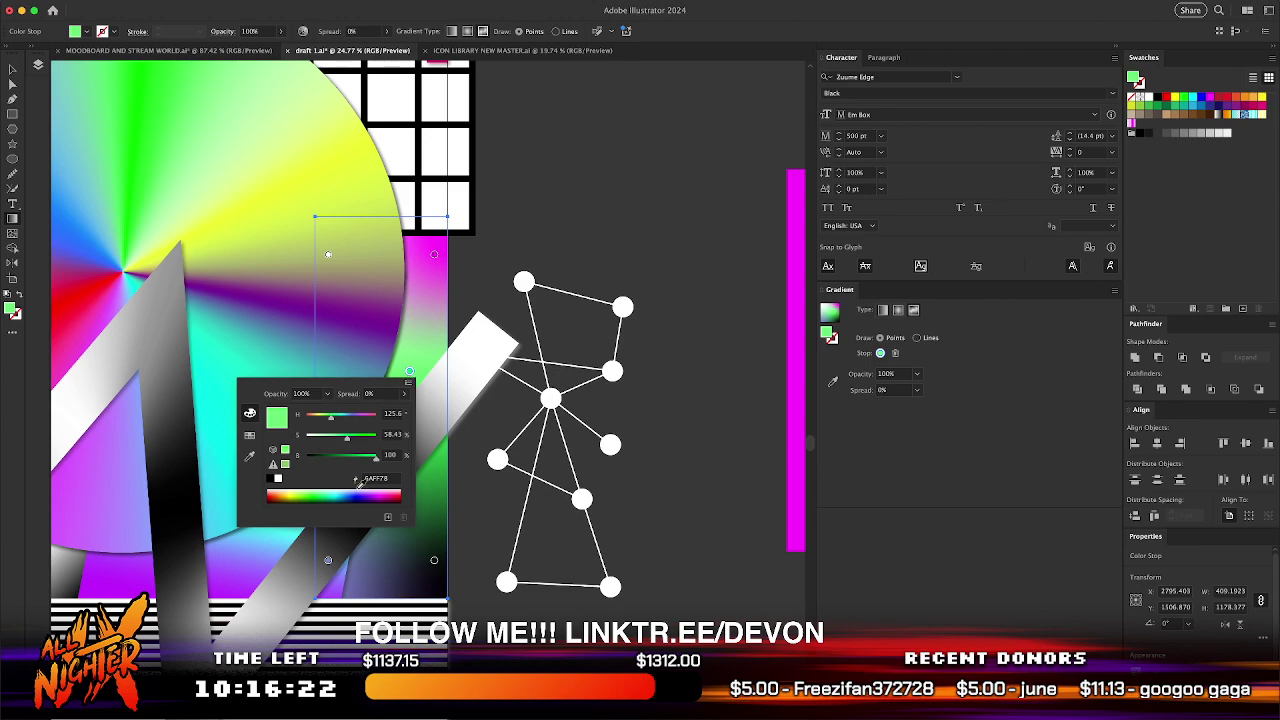
{"action": "left_click", "coordinate": [360, 490]}
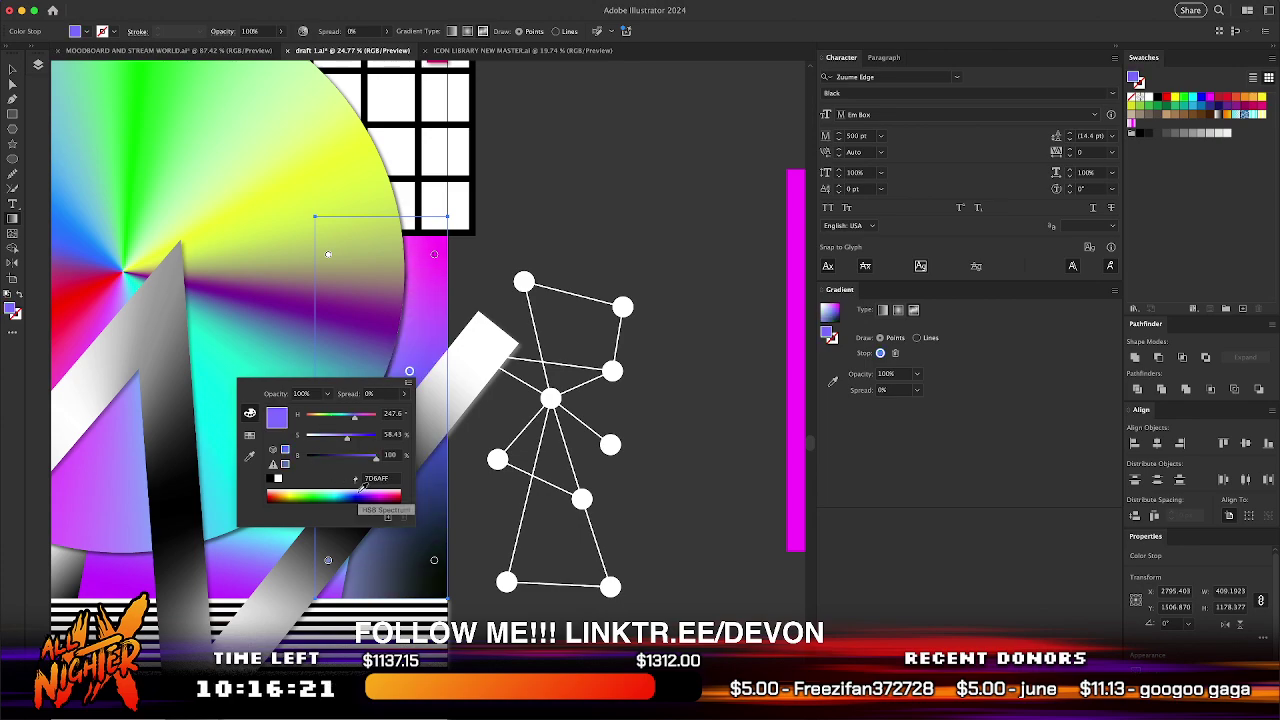
{"action": "left_click", "coordinate": [274, 494]}
{"action": "left_click", "coordinate": [275, 489]}
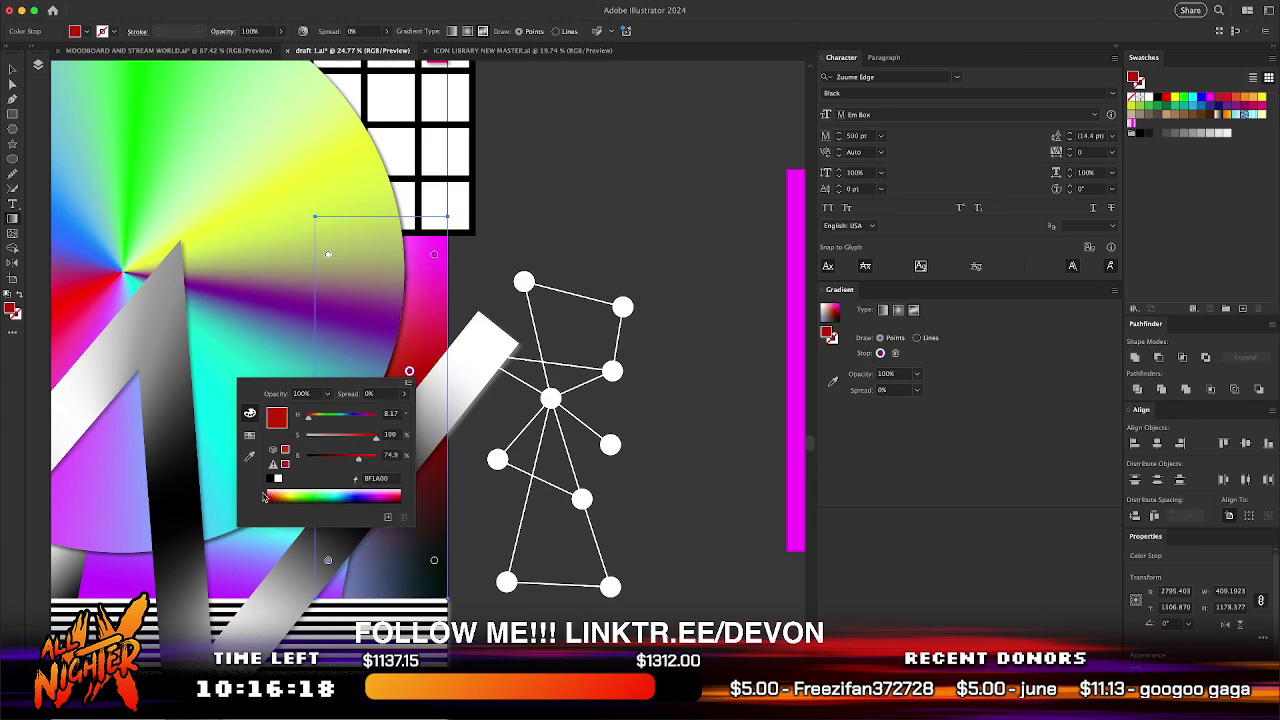
- Set the new gradient point's colour to light orange, FF9A3F
{"action": "left_click", "coordinate": [271, 494]}
{"action": "left_click_drag", "start_coordinate": [365, 458], "coordinate": [378, 452]}
{"action": "left_click_drag", "start_coordinate": [309, 422], "coordinate": [314, 422]}
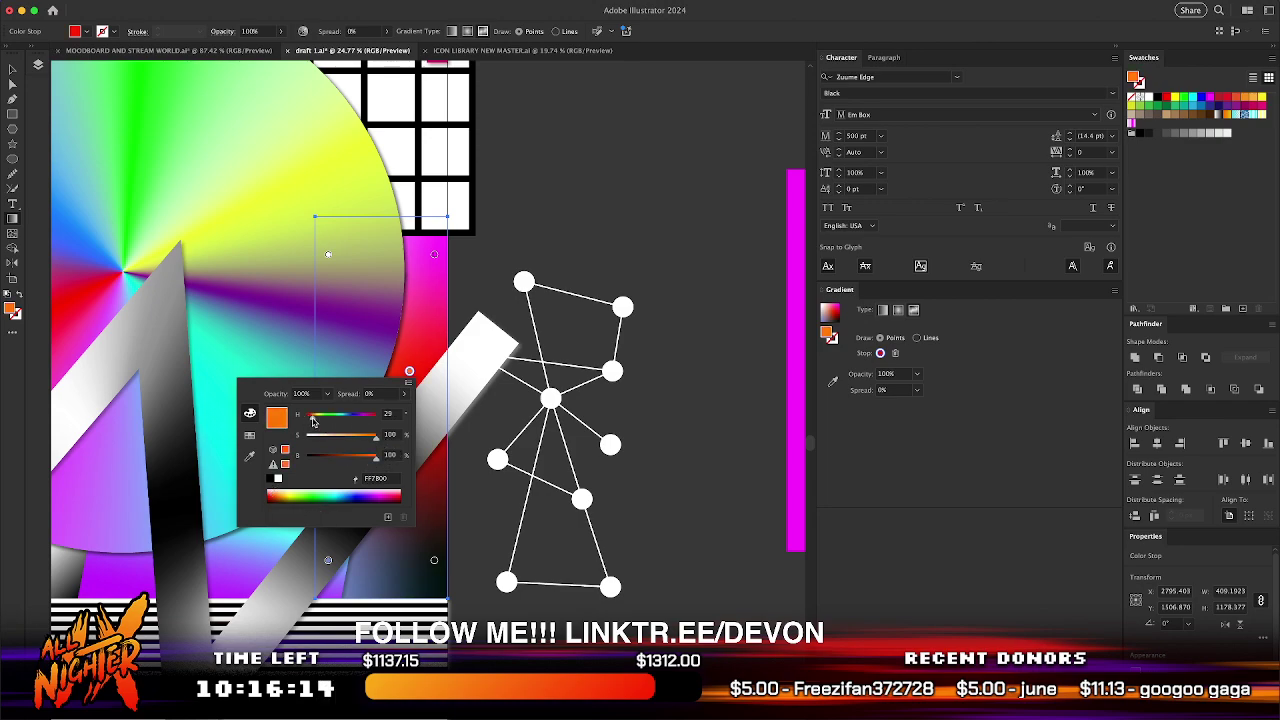
{"action": "left_click", "coordinate": [297, 493]}
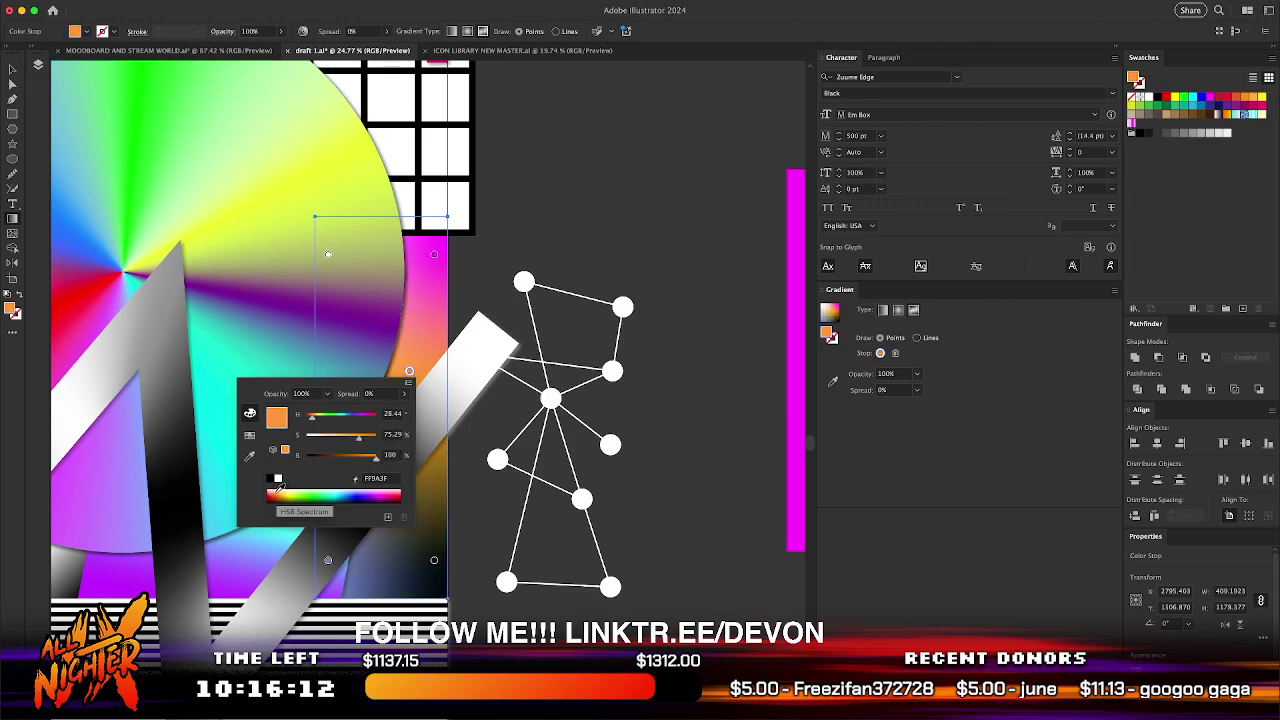
- Recolour the rectangle's lower-right gradient point yellow and its lower-left gradient point bright green
{"action": "double_click", "coordinate": [434, 560]}
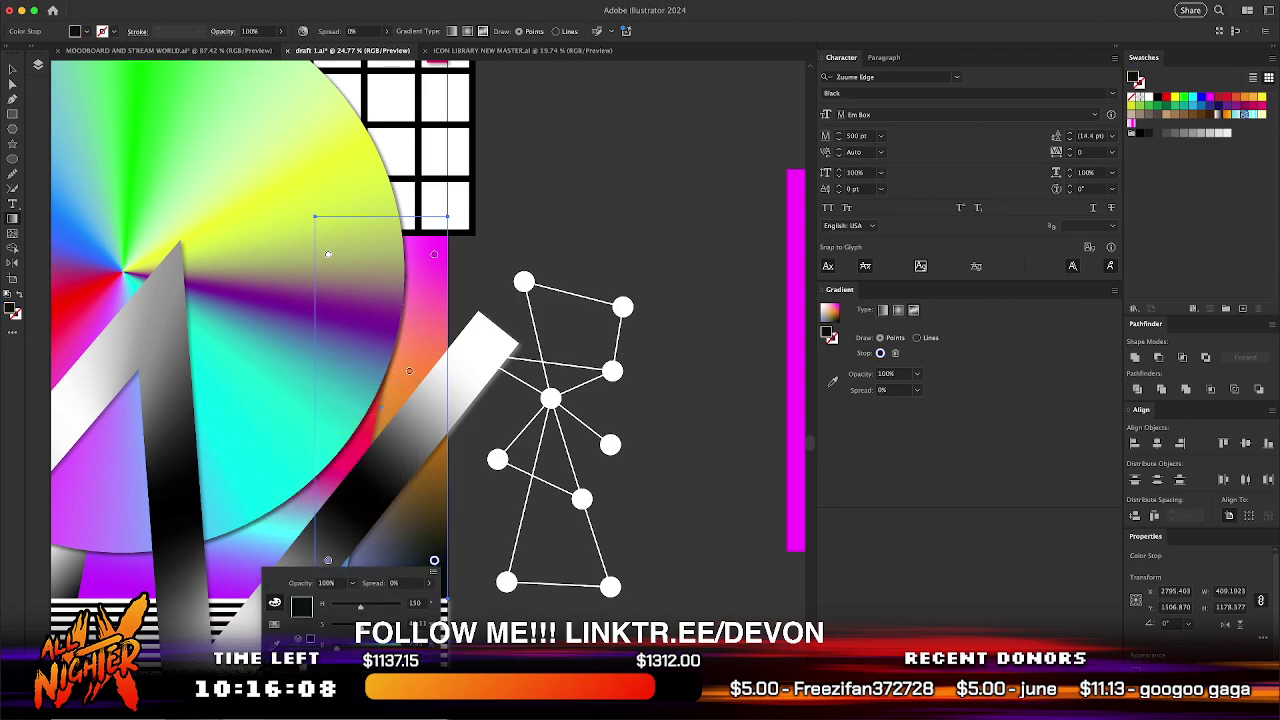
{"action": "left_click", "coordinate": [330, 668]}
{"action": "left_click", "coordinate": [330, 676]}
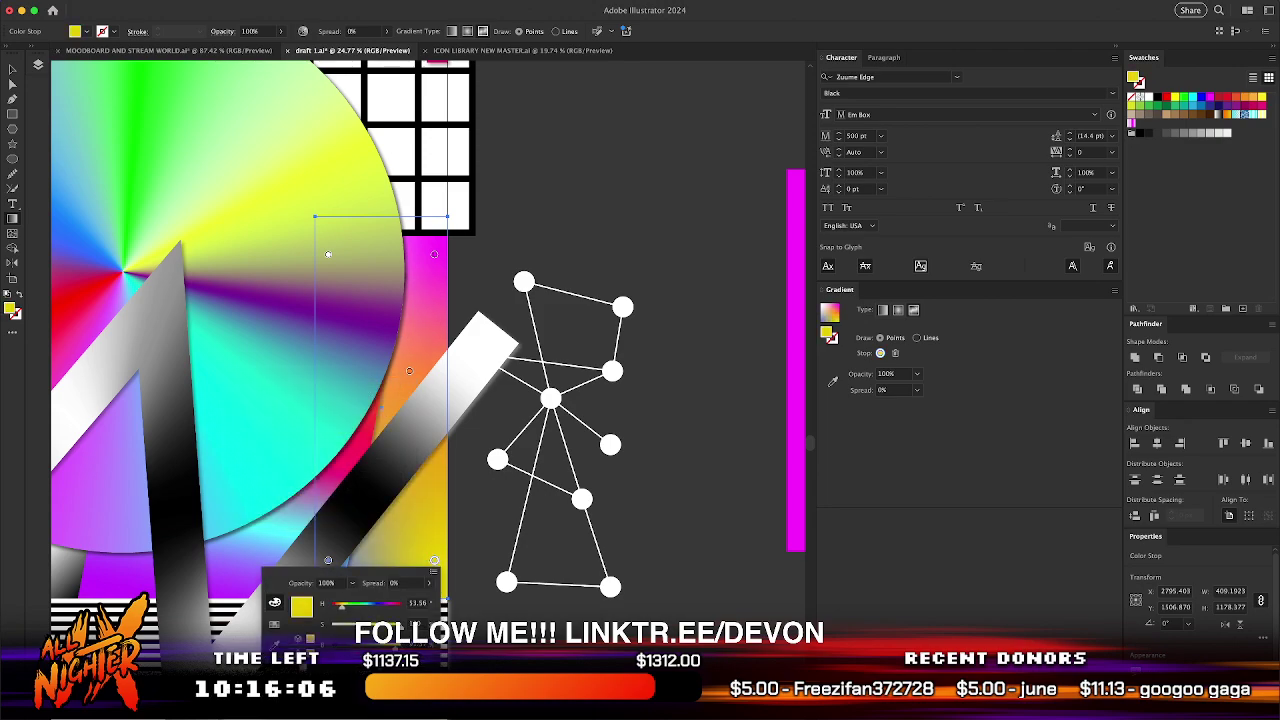
{"action": "double_click", "coordinate": [328, 560]}
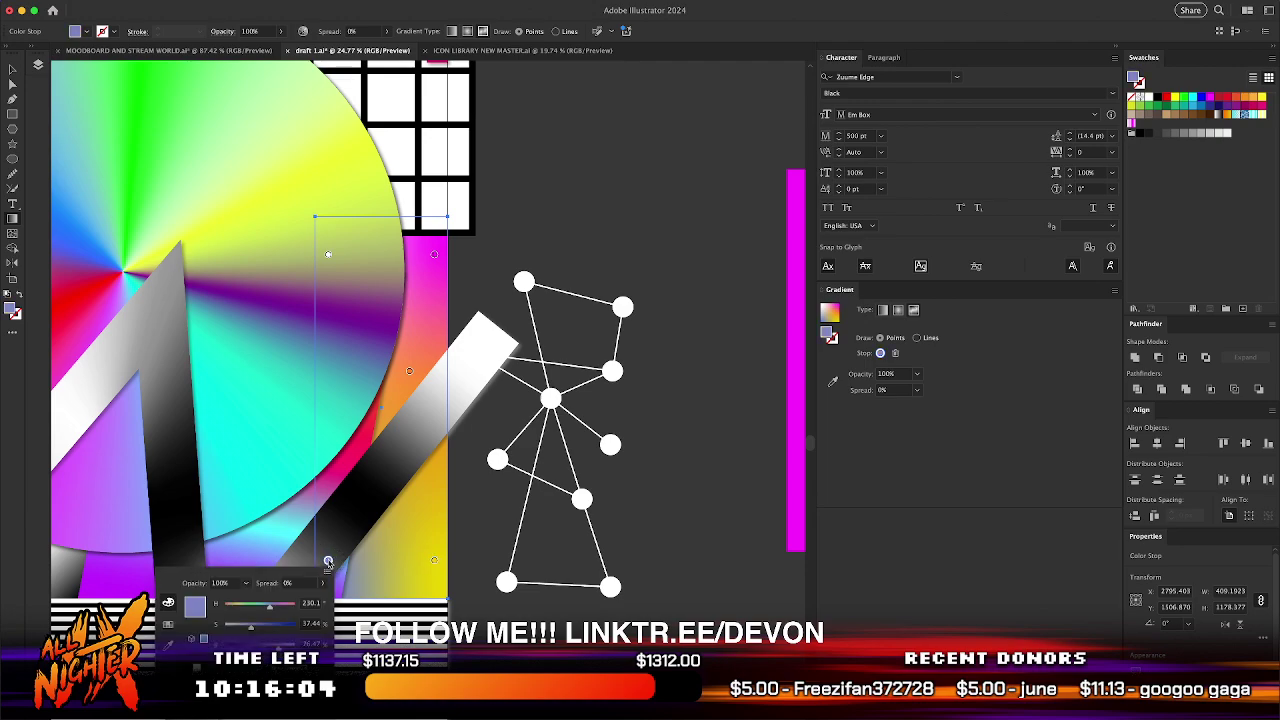
{"action": "left_click", "coordinate": [220, 684]}
{"action": "key", "text": "Escape"}
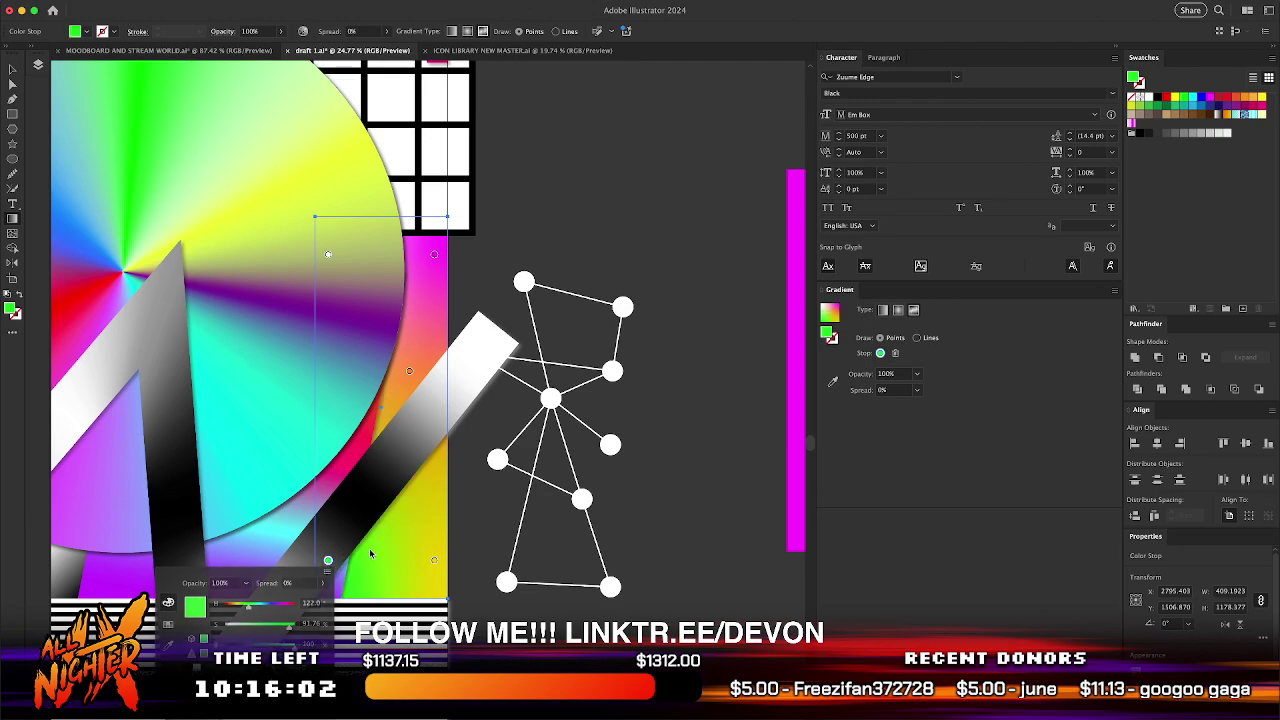
- Shift the orange gradient point slightly down and left and the yellow one slightly up and right, leaving the rectangle deselected
{"action": "left_click_drag", "start_coordinate": [409, 371], "coordinate": [395, 387]}
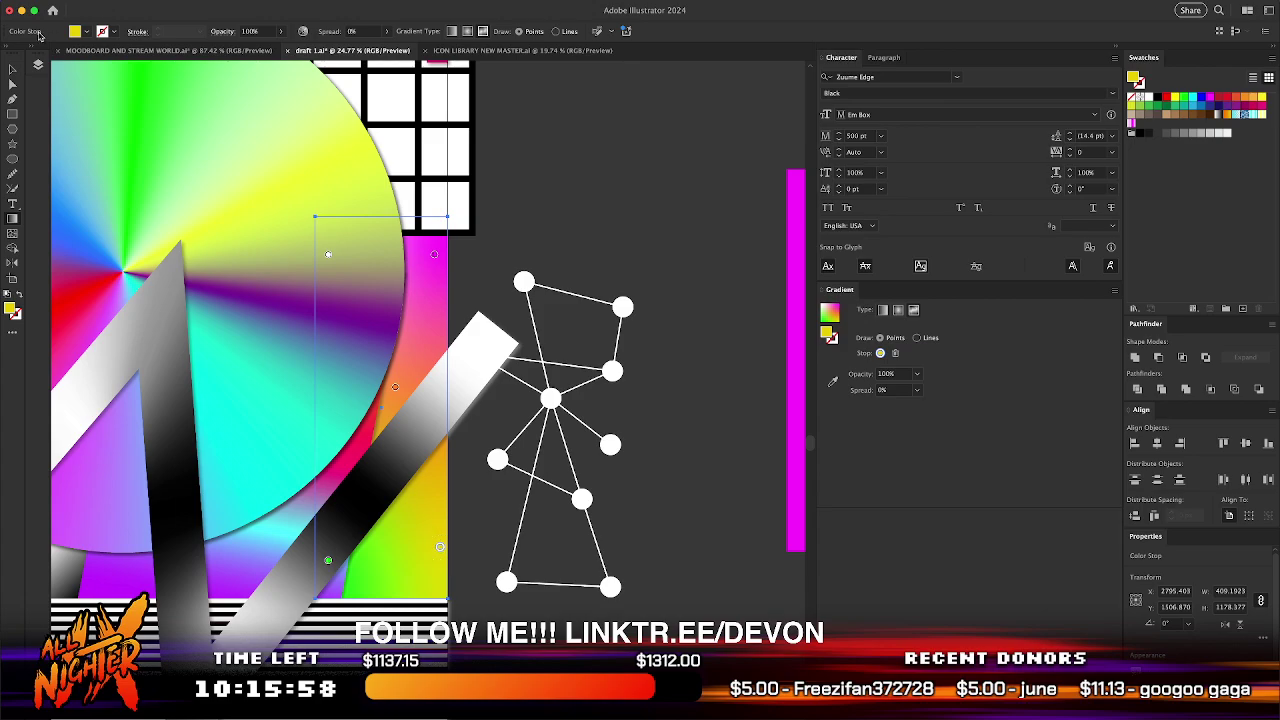
{"action": "left_click", "coordinate": [12, 69]}
{"action": "left_click", "coordinate": [634, 180]}
{"action": "scroll", "coordinate": [636, 180], "scroll_direction": "left", "scroll_amount": 5}
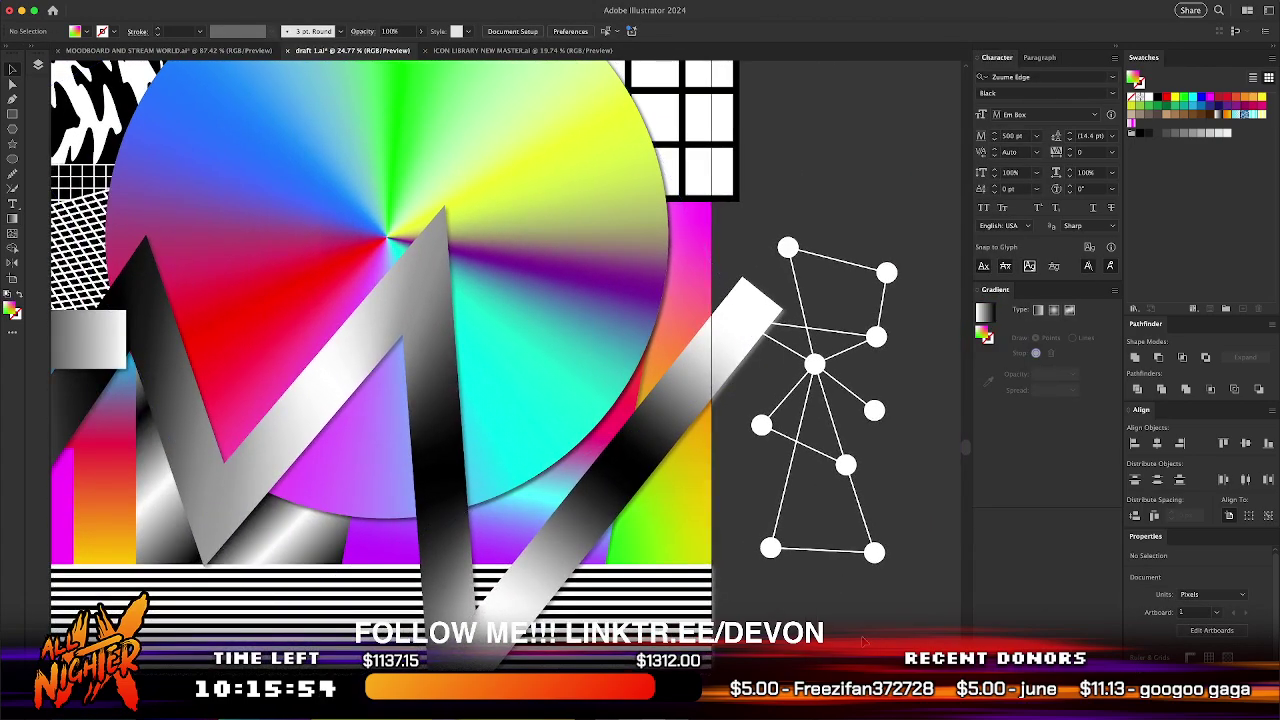
- Move the connected-dot network from the pasteboard onto the gradient strip beside the colour wheel
{"action": "left_click", "coordinate": [847, 464]}
{"action": "key", "text": "super"}
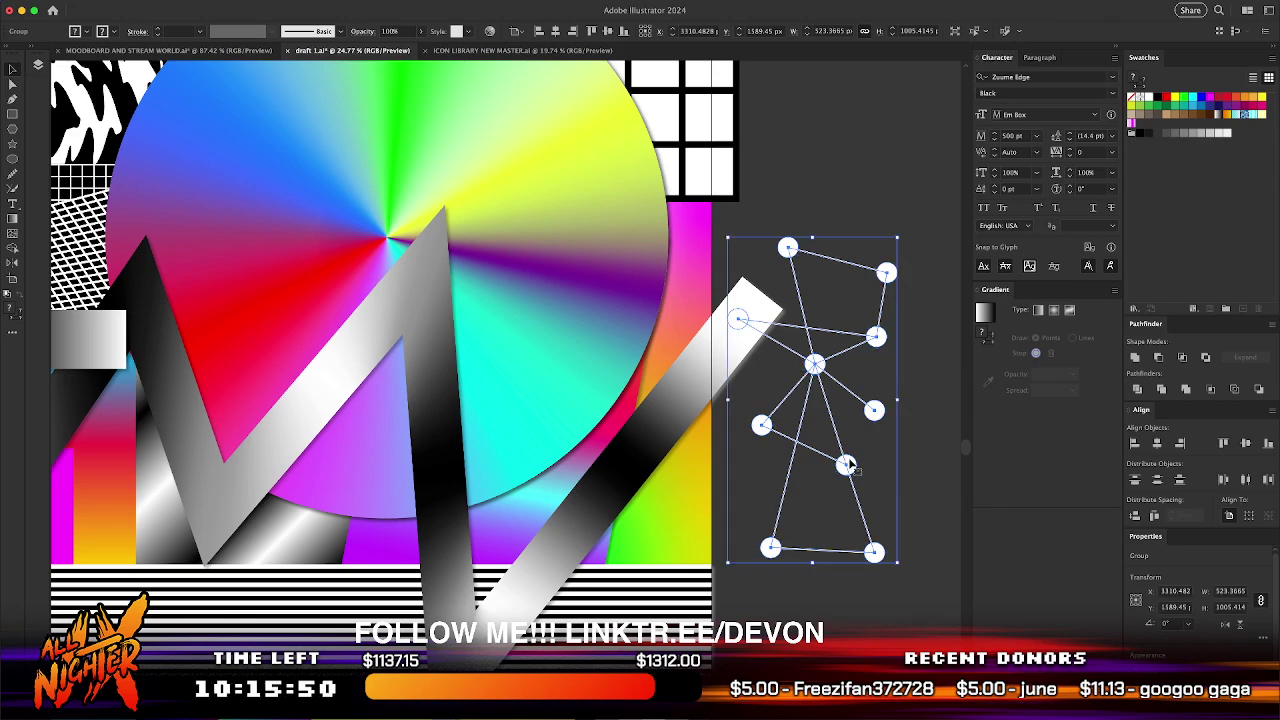
{"action": "left_click_drag", "start_coordinate": [847, 464], "coordinate": [665, 467]}
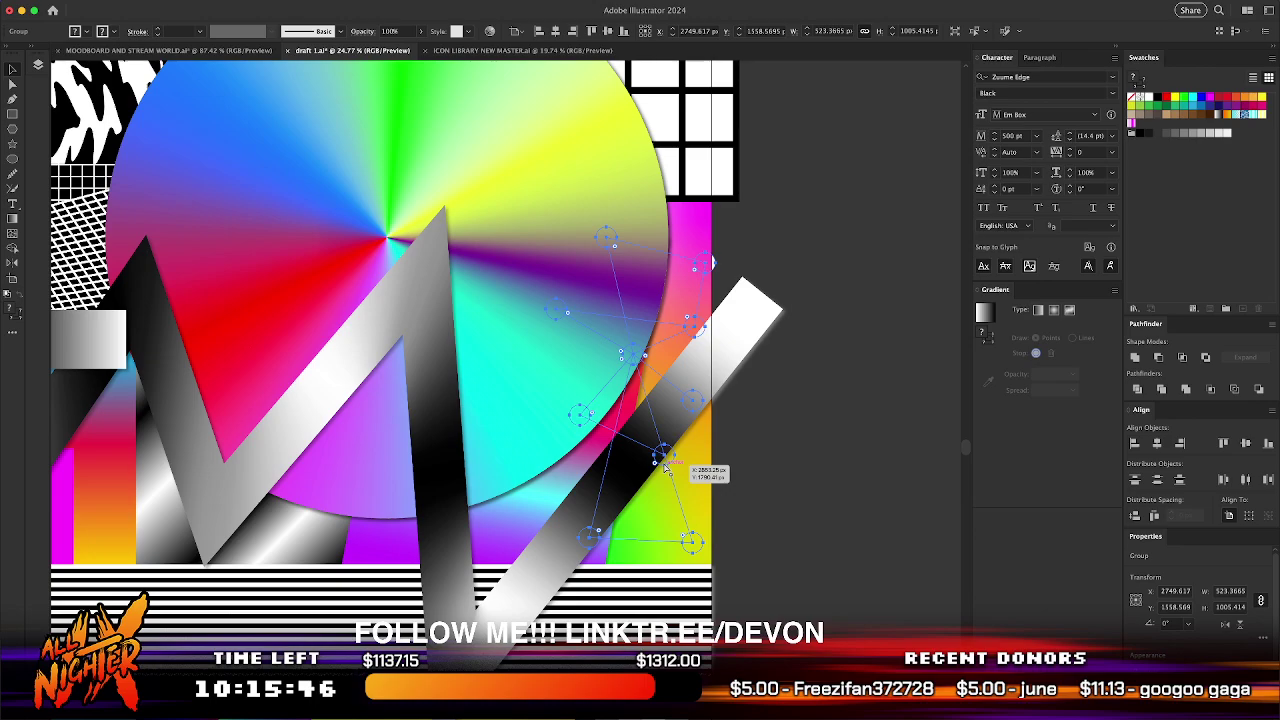
- Try sending the black-and-white gradient zigzag ribbon two levels backward in the stacking order
{"action": "left_click", "coordinate": [670, 468]}
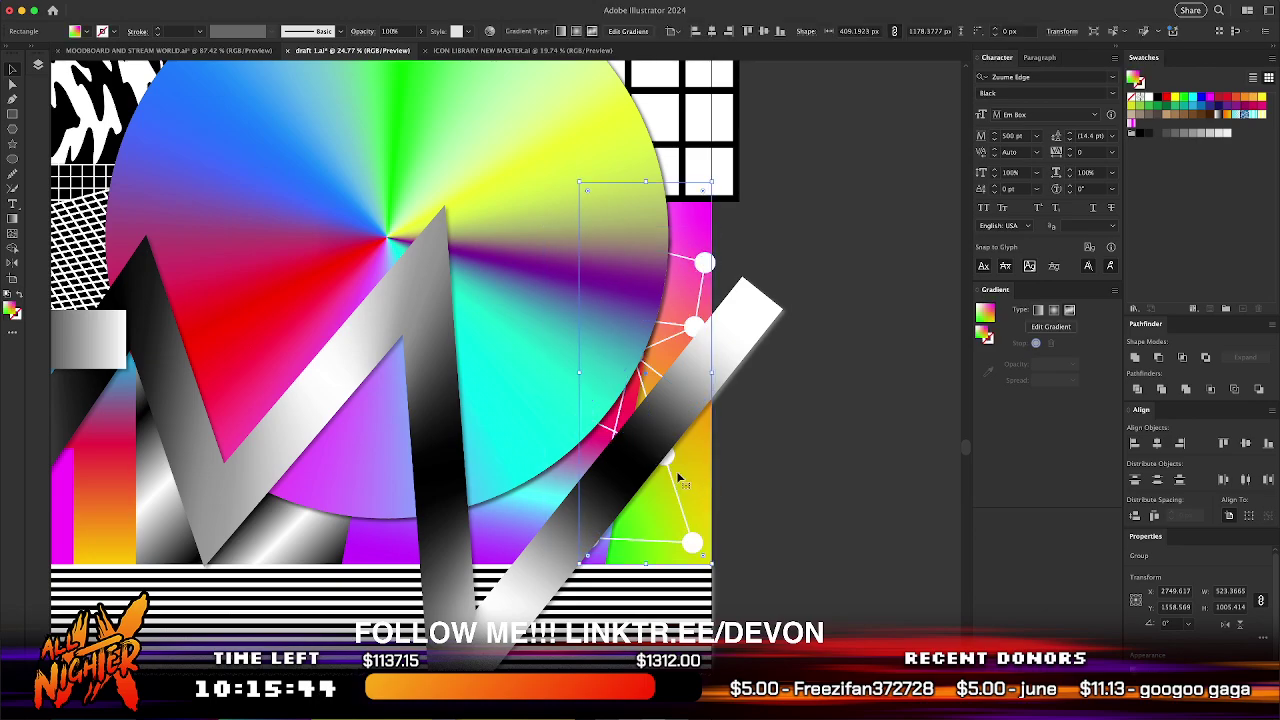
{"action": "left_click", "coordinate": [673, 466]}
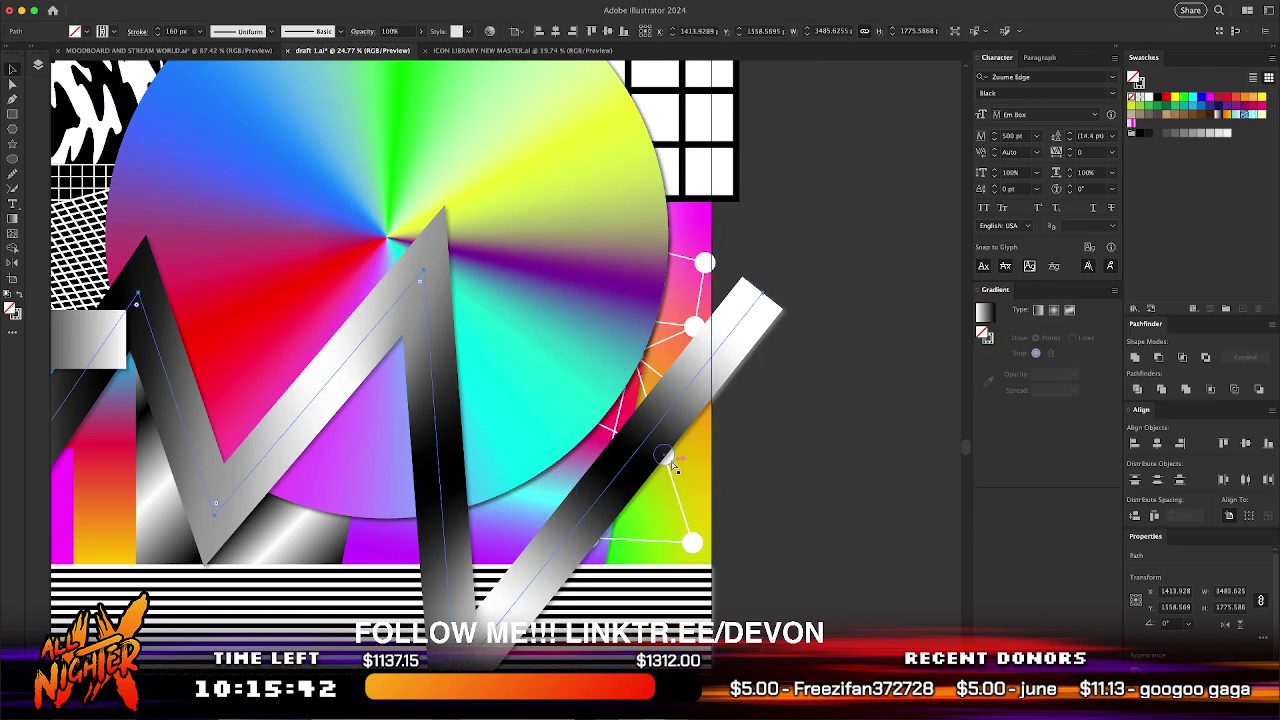
{"action": "key", "text": "super+bracketleft"}
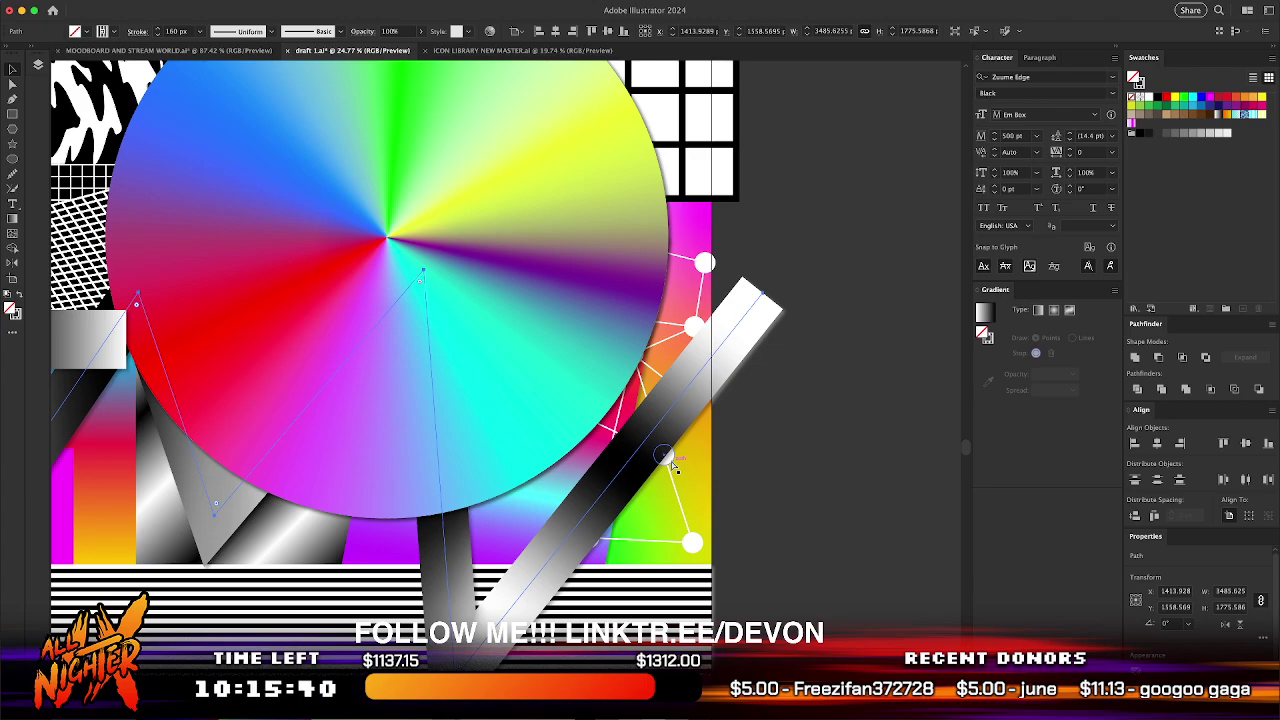
{"action": "key", "text": "super+bracketleft"}
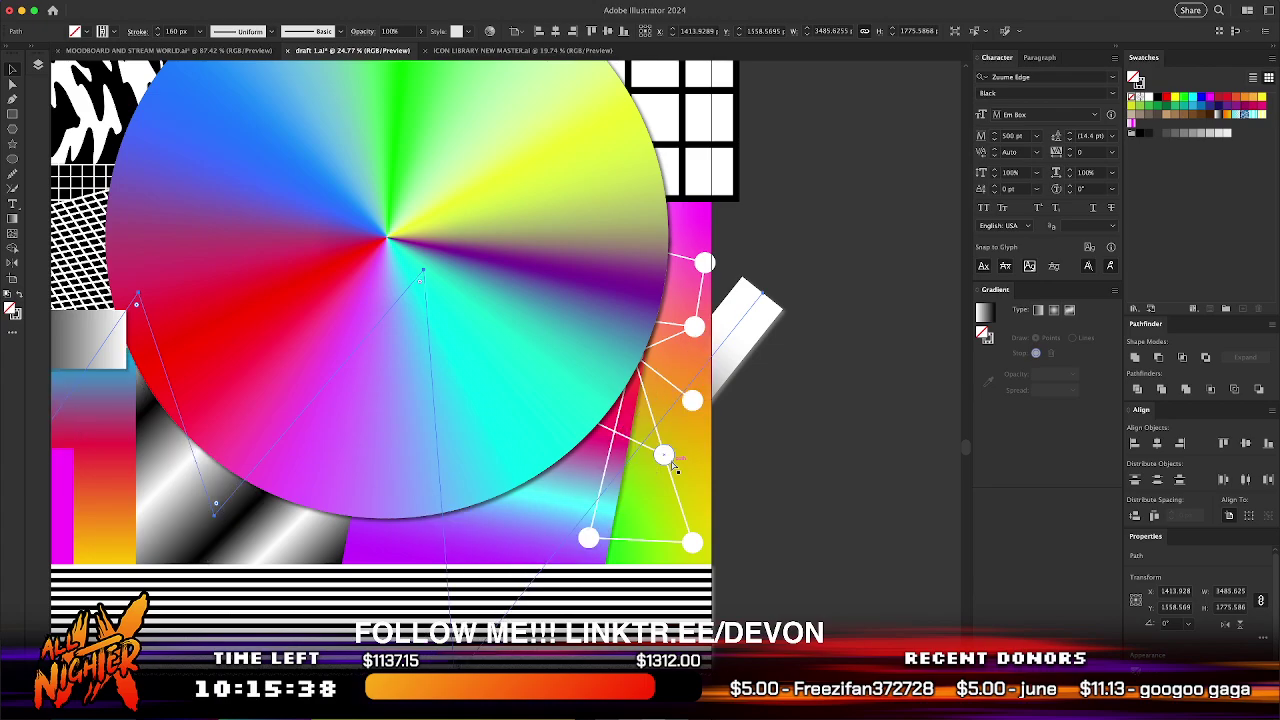
{"action": "key", "text": "super+z"}
{"action": "key", "text": "super+shift+a"}
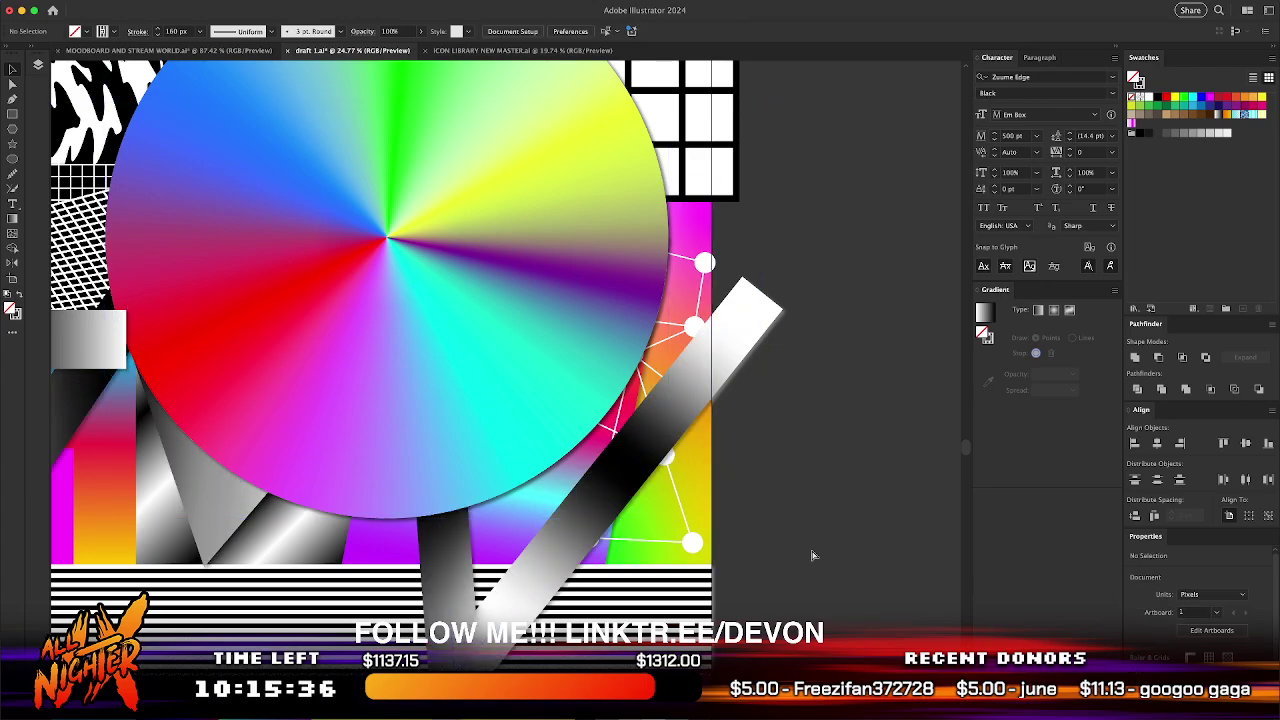
{"action": "key", "text": "super+z"}
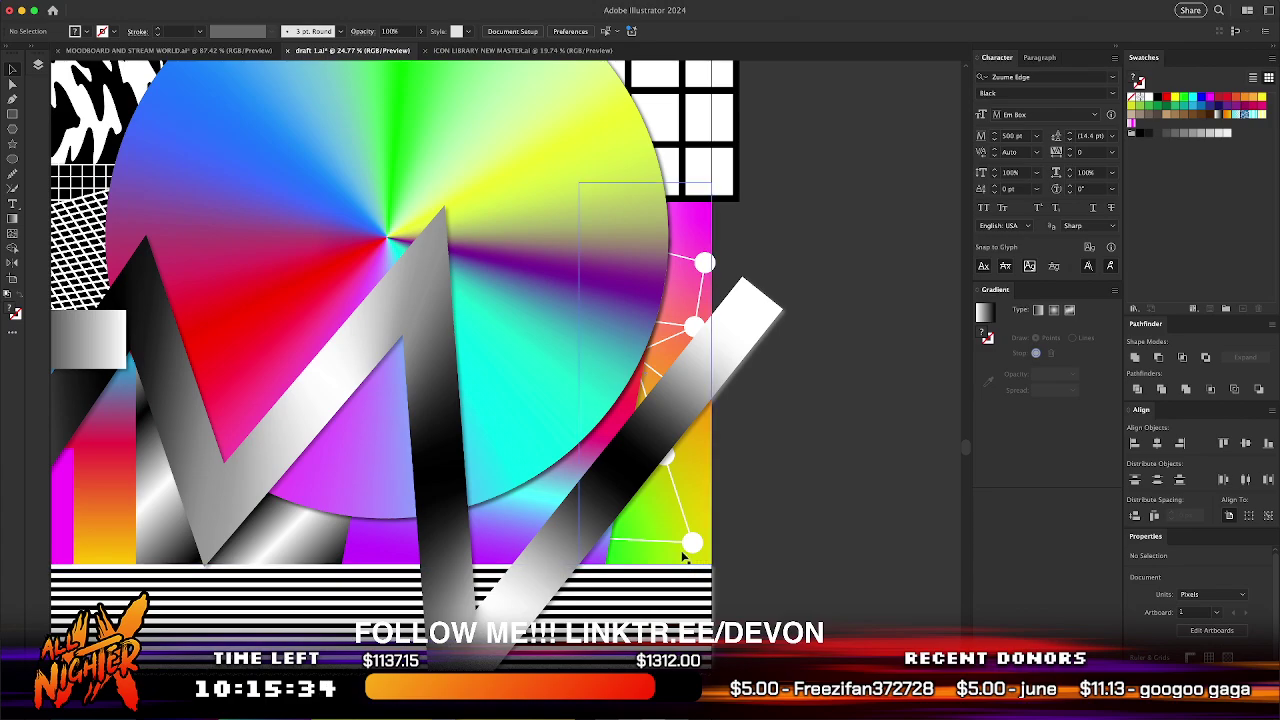
- Scale the dot network down to about 323 by 621 px and duplicate it further down the gradient strip
{"action": "left_click_drag", "start_coordinate": [693, 543], "coordinate": [625, 402]}
{"action": "left_click_drag", "start_coordinate": [661, 312], "coordinate": [712, 495]}
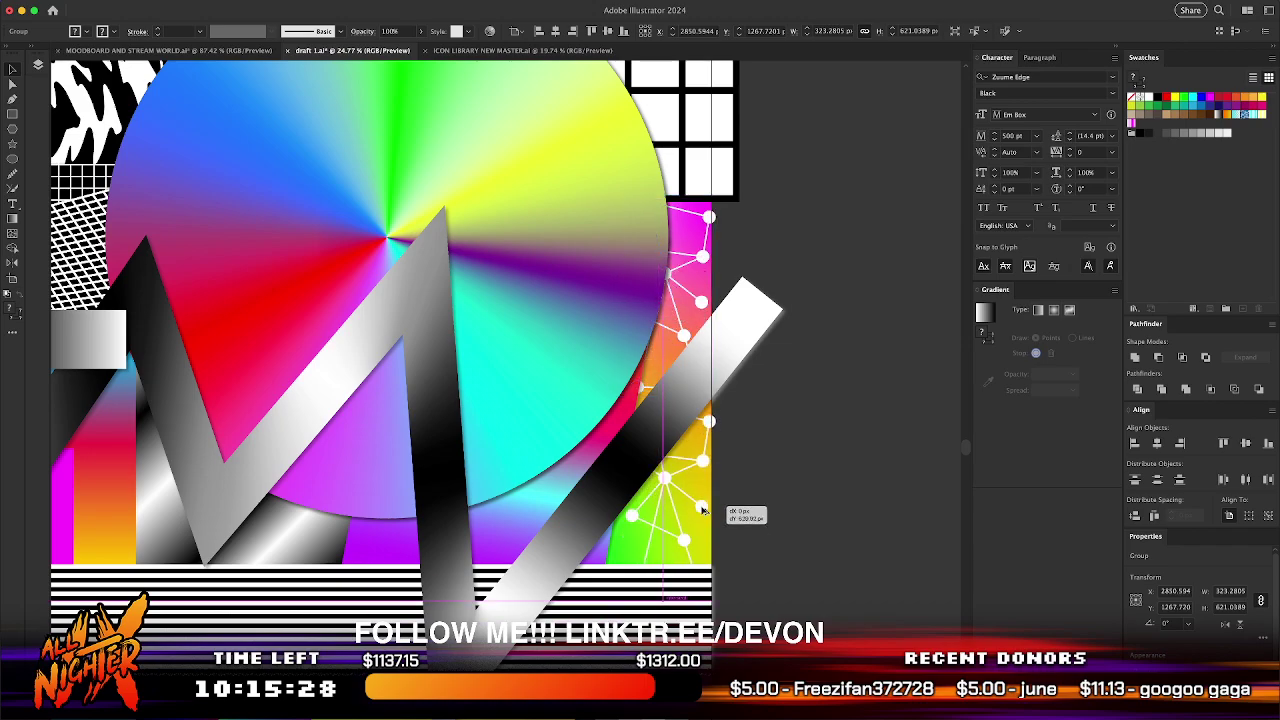
{"action": "left_click_drag", "start_coordinate": [704, 497], "coordinate": [706, 481]}
- Rotate the lower network copy 180° and position it over the strip's green-yellow end
{"action": "left_click", "coordinate": [1225, 623]}
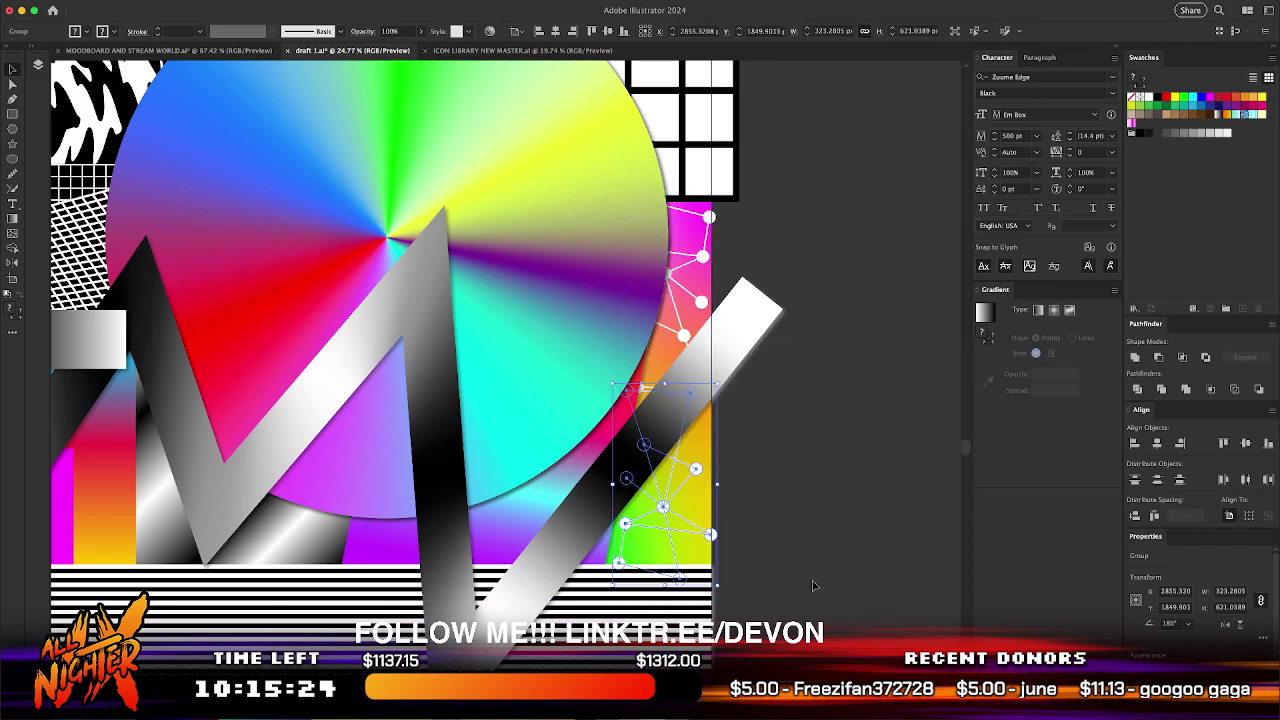
{"action": "left_click_drag", "start_coordinate": [706, 538], "coordinate": [710, 541]}
{"action": "left_click_drag", "start_coordinate": [718, 595], "coordinate": [712, 612]}
{"action": "left_click", "coordinate": [765, 584]}
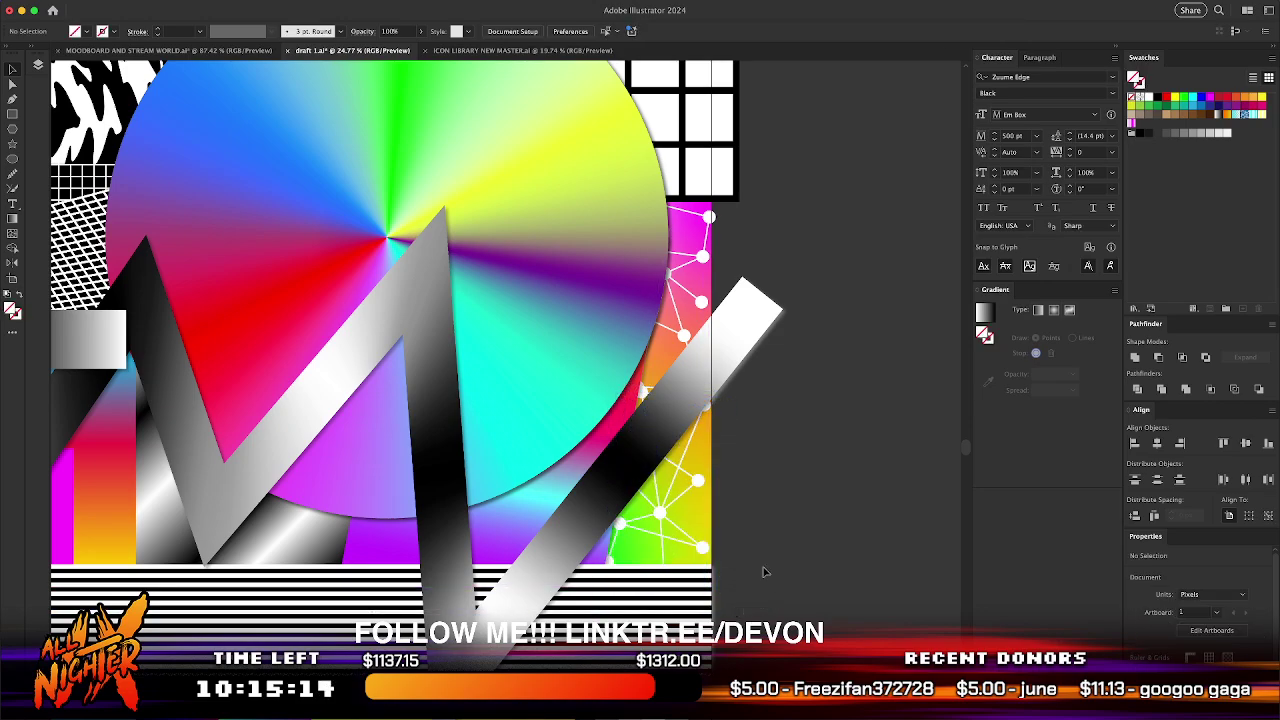
{"action": "left_click_drag", "start_coordinate": [699, 483], "coordinate": [696, 504]}
- Examine the whole composition full screen and the reference artworks in MOODBOARD AND STREAM WORLD.ai, returning to draft 1.ai
{"action": "key", "text": "super+0"}
{"action": "key", "text": "shift+f"}
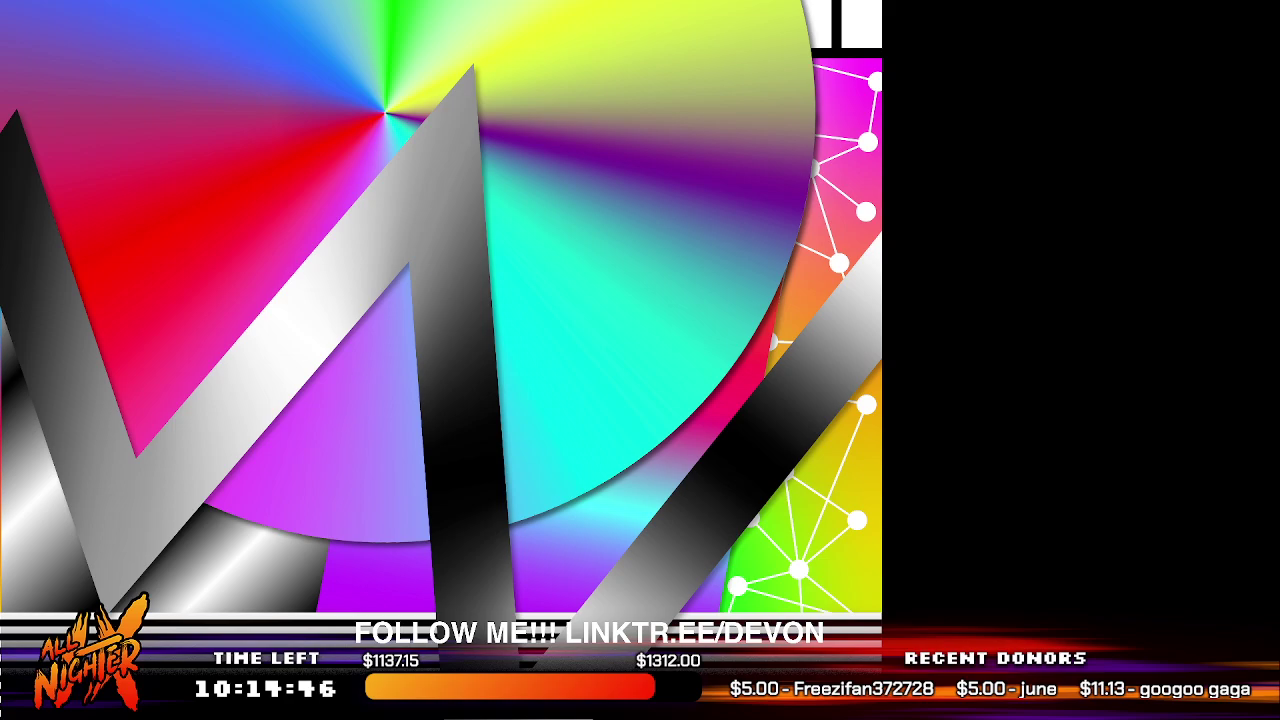
{"action": "scroll", "coordinate": [502, 410], "scroll_direction": "down", "scroll_amount": 5}
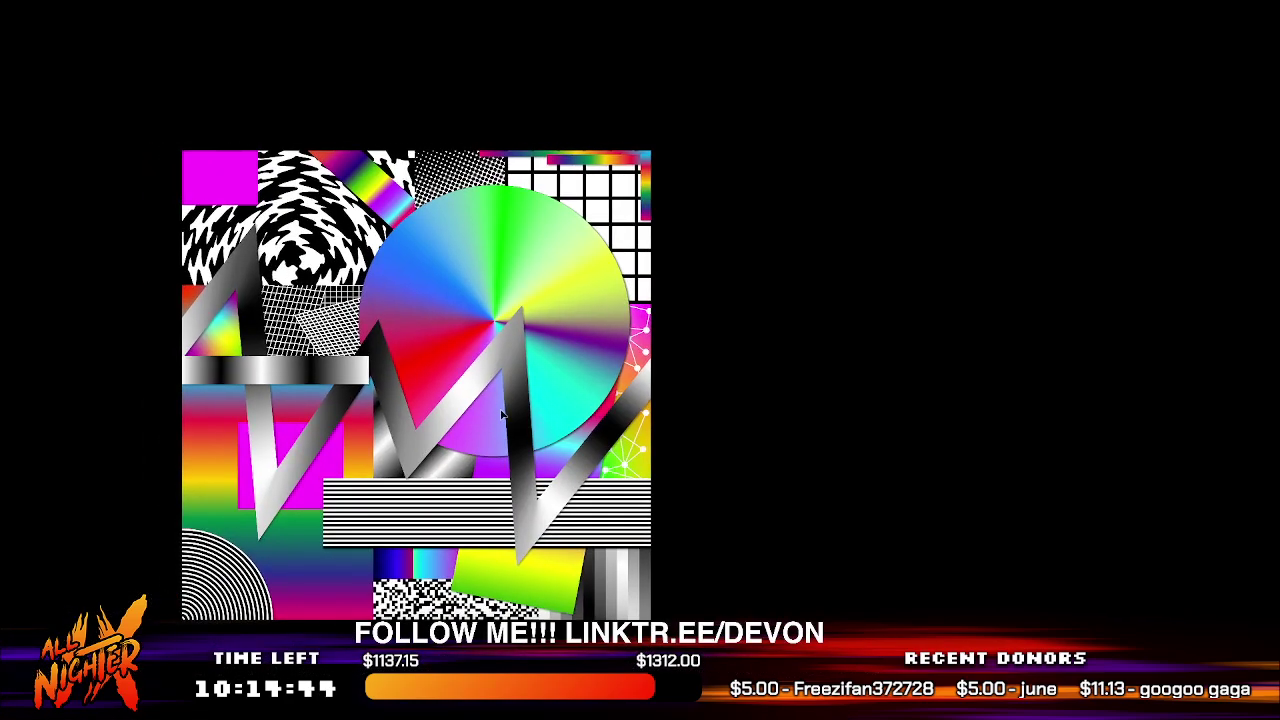
{"action": "key", "text": "Escape"}
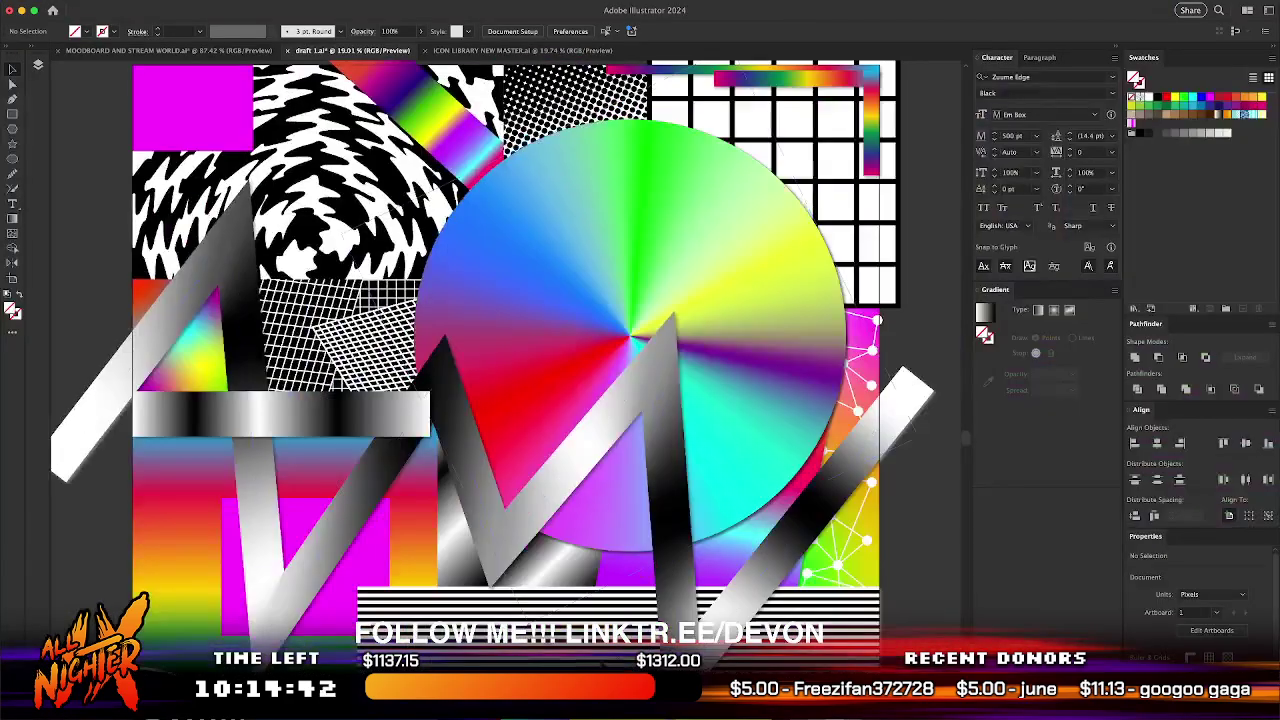
{"action": "scroll", "coordinate": [516, 614], "scroll_direction": "down", "scroll_amount": 4}
{"action": "scroll", "coordinate": [516, 614], "scroll_direction": "left", "scroll_amount": 3}
{"action": "scroll", "coordinate": [508, 606], "scroll_direction": "down", "scroll_amount": 3}
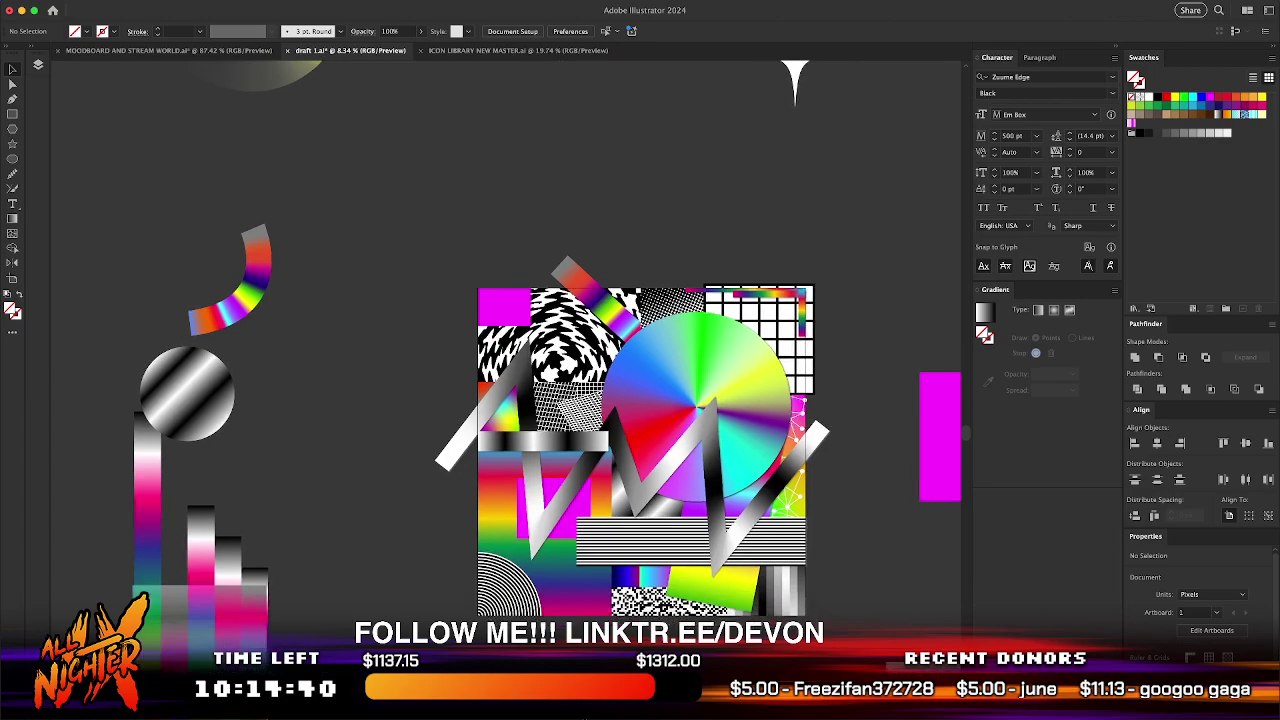
{"action": "scroll", "coordinate": [506, 367], "scroll_direction": "down", "scroll_amount": 4}
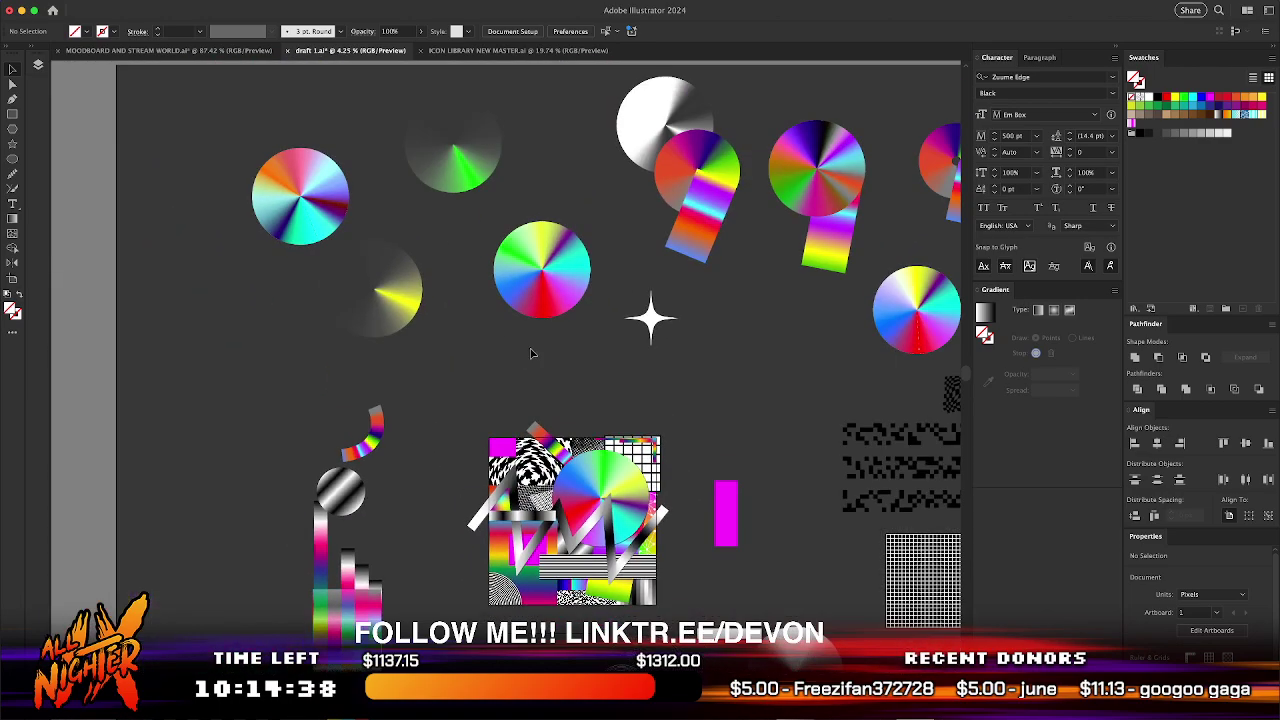
{"action": "scroll", "coordinate": [531, 351], "scroll_direction": "right", "scroll_amount": 2}
{"action": "left_click", "coordinate": [208, 50]}
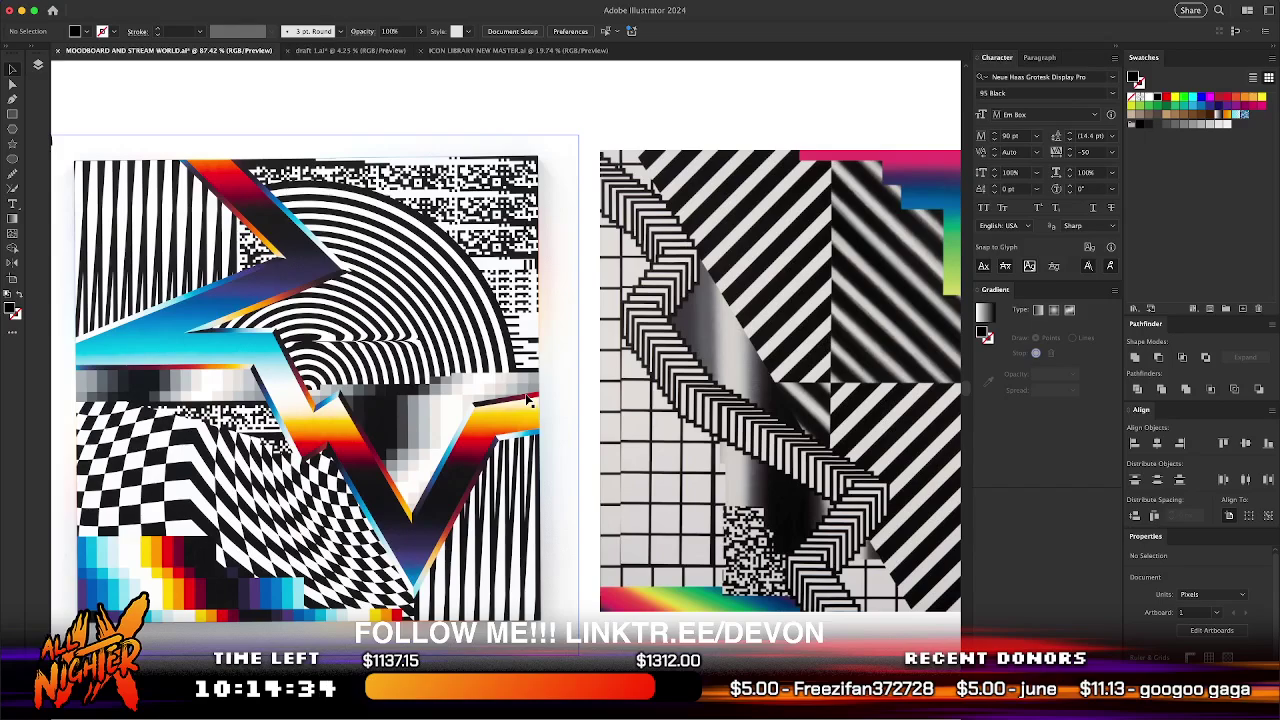
{"action": "scroll", "coordinate": [530, 400], "scroll_direction": "right", "scroll_amount": 5}
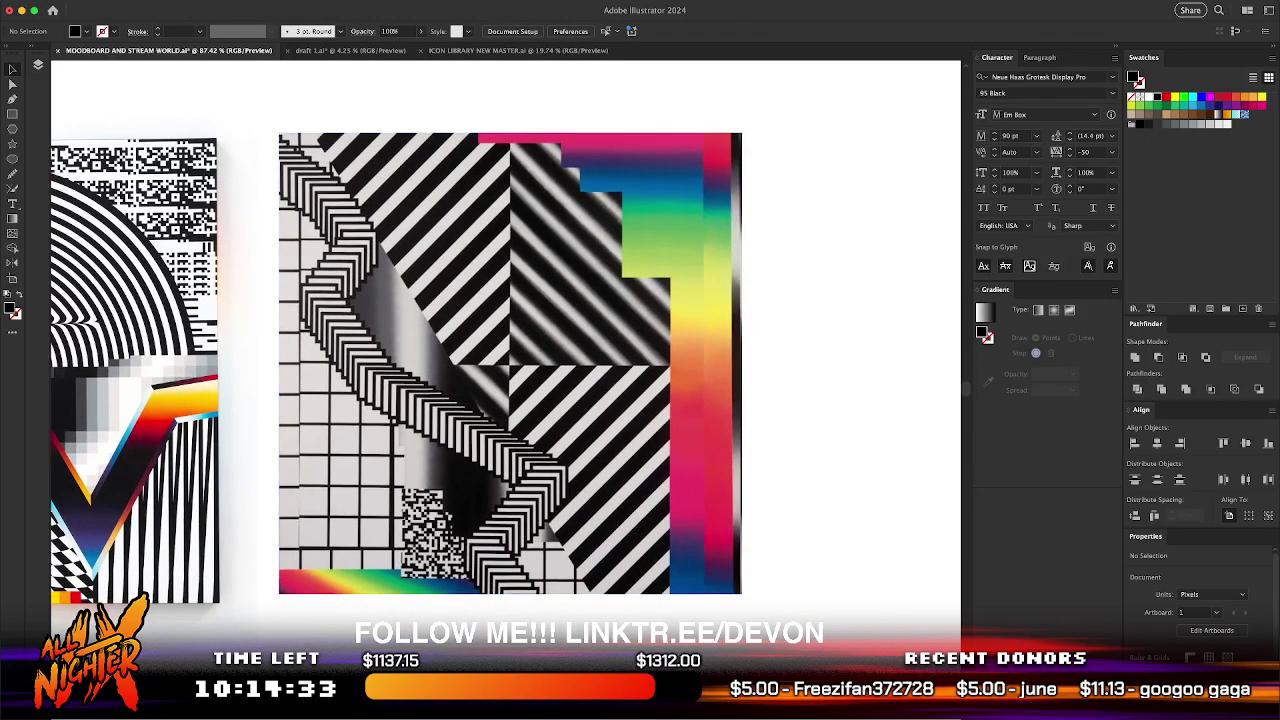
{"action": "left_click", "coordinate": [360, 50]}
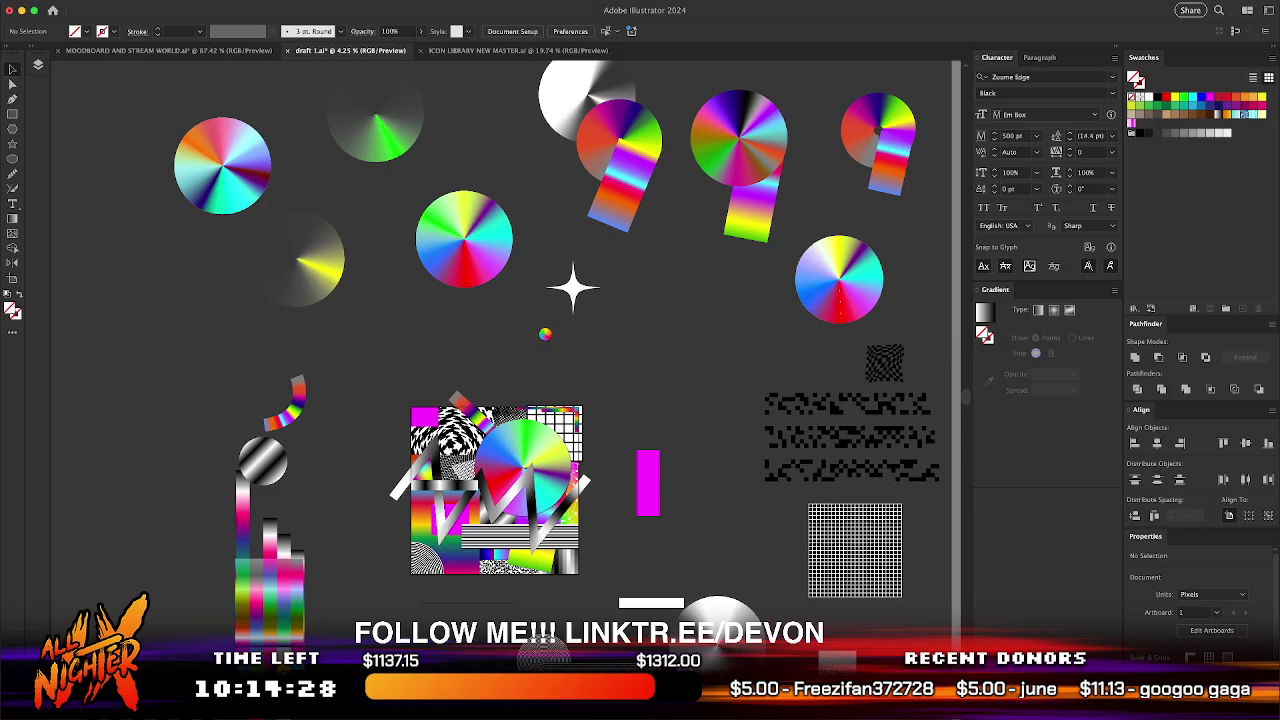
- Save draft 1.ai
{"action": "key", "text": "super+s"}
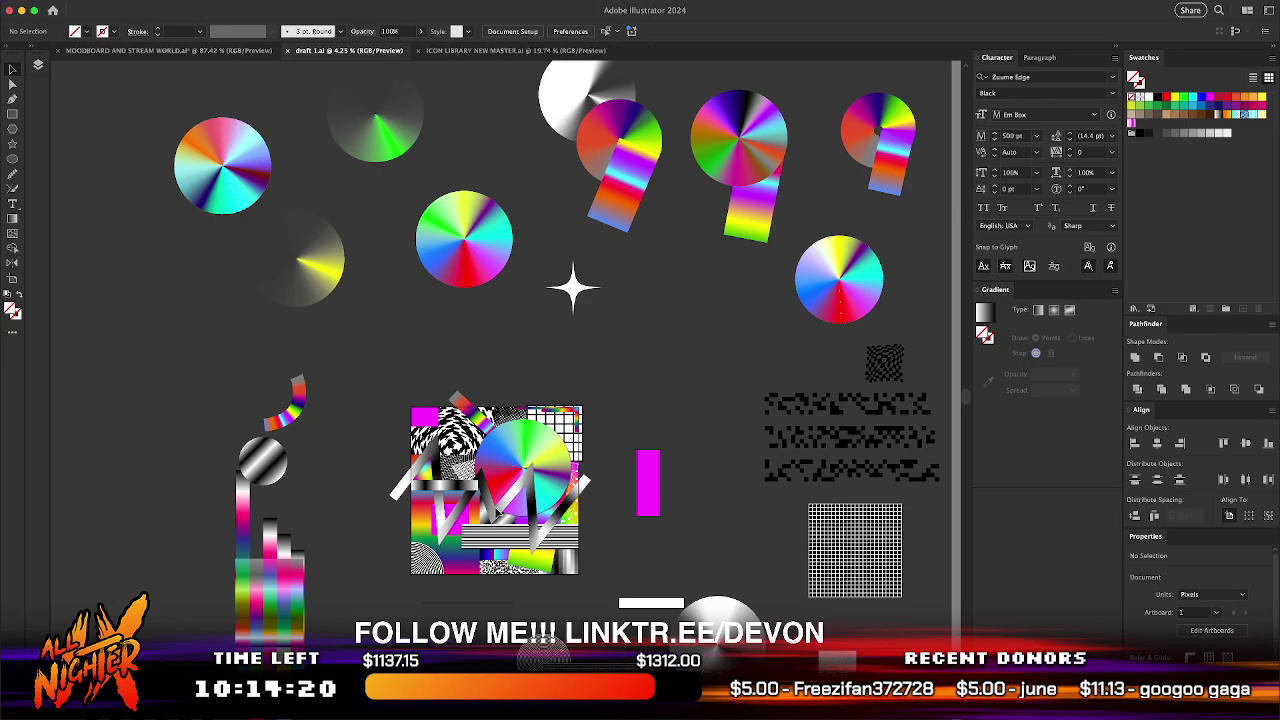
{"action": "scroll", "coordinate": [500, 522], "scroll_direction": "up", "scroll_amount": 5}
{"action": "scroll", "coordinate": [497, 522], "scroll_direction": "up", "scroll_amount": 3}
{"action": "scroll", "coordinate": [500, 523], "scroll_direction": "right", "scroll_amount": 2}
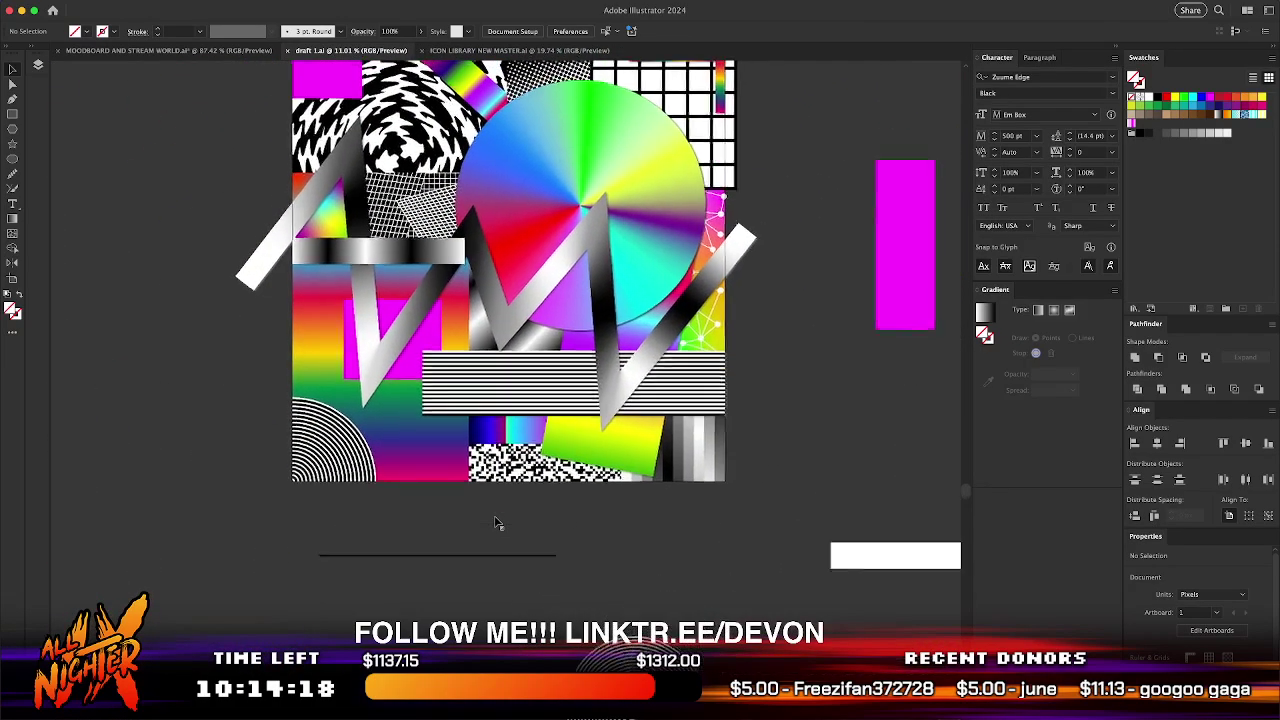
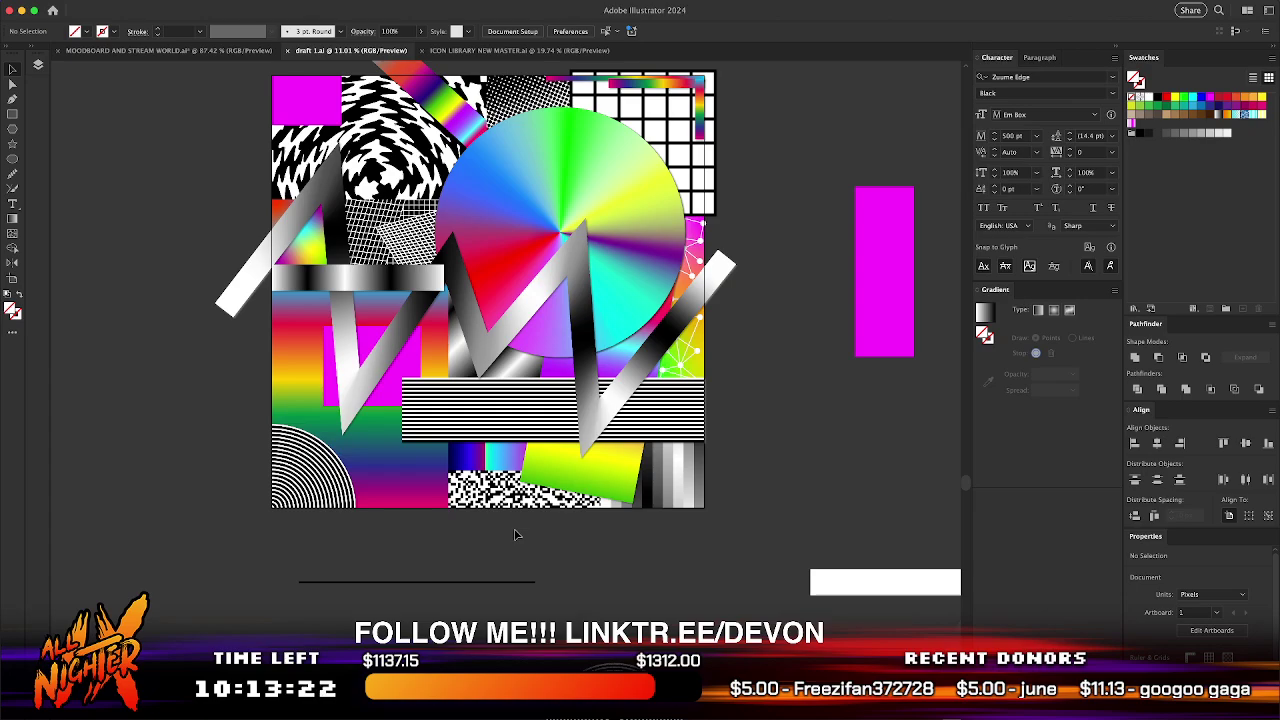
- Place a line of placeholder text in 500 pt Zuume Edge Black near the artboard's lower edge
{"action": "scroll", "coordinate": [515, 535], "scroll_direction": "up", "scroll_amount": 3}
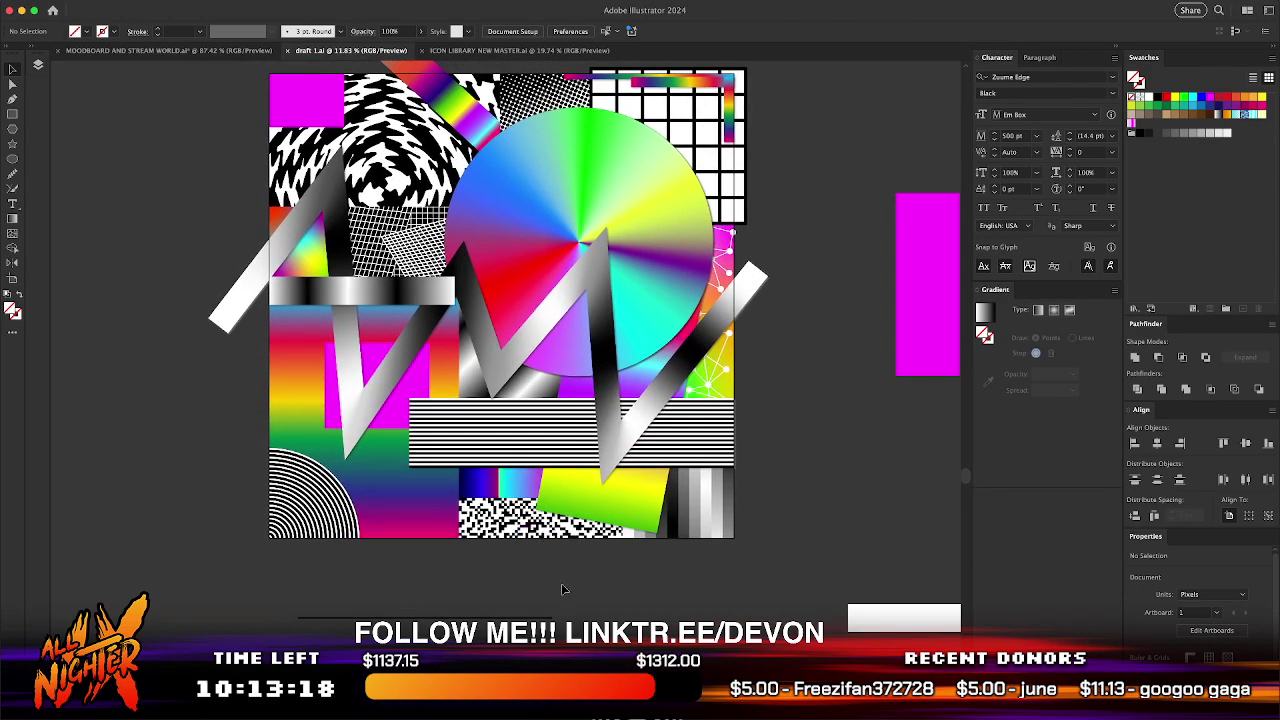
{"action": "scroll", "coordinate": [563, 590], "scroll_direction": "up", "scroll_amount": 2}
{"action": "scroll", "coordinate": [563, 590], "scroll_direction": "right", "scroll_amount": 2}
{"action": "scroll", "coordinate": [664, 480], "scroll_direction": "up", "scroll_amount": 4}
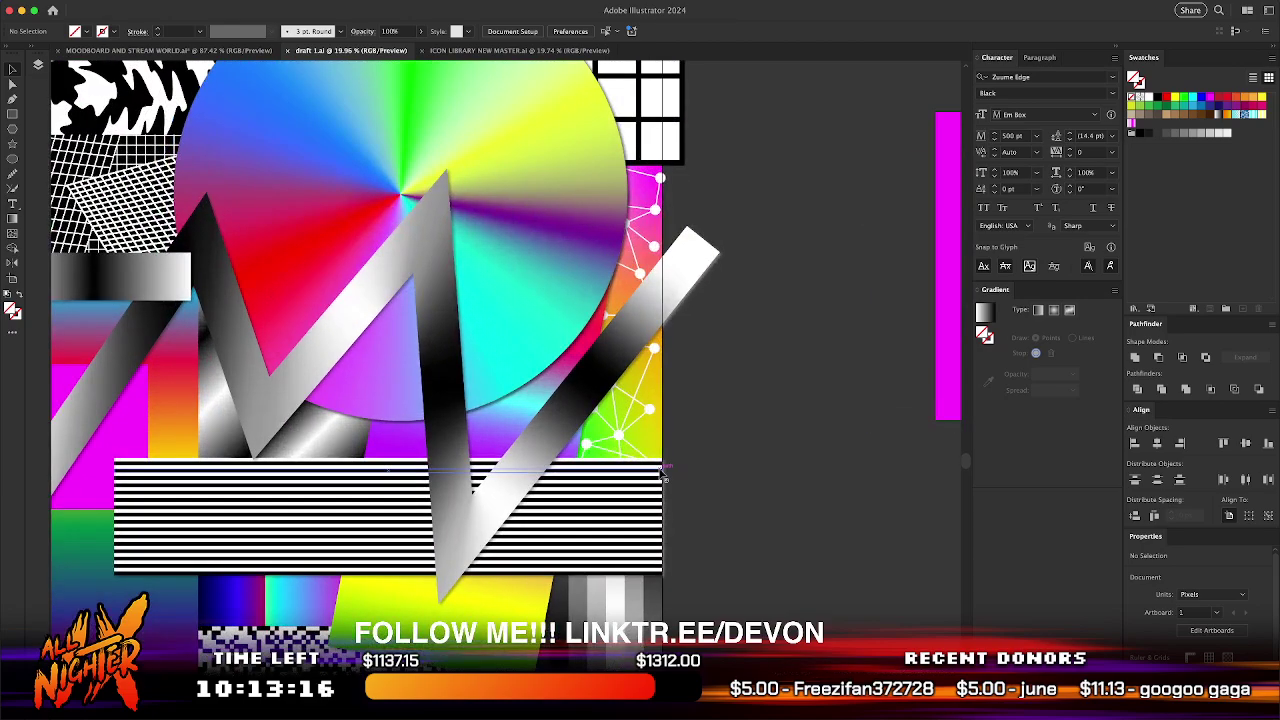
{"action": "scroll", "coordinate": [745, 520], "scroll_direction": "down", "scroll_amount": 2}
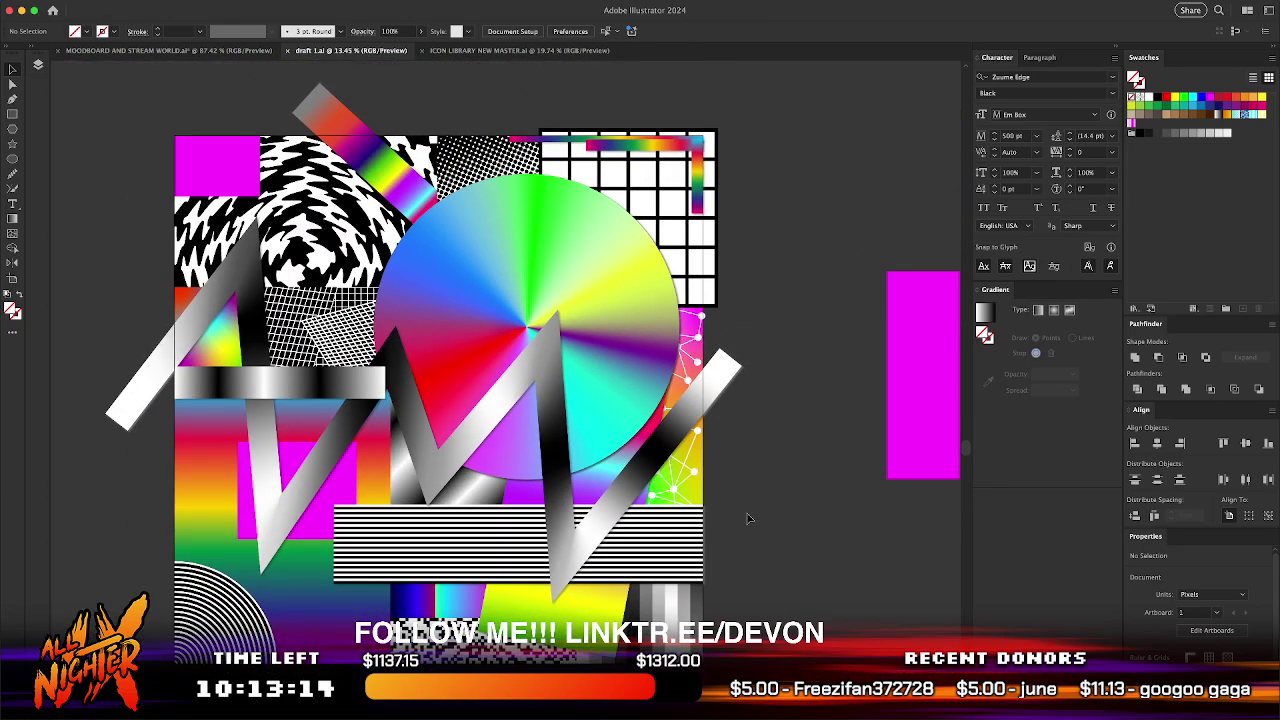
{"action": "key", "text": "t"}
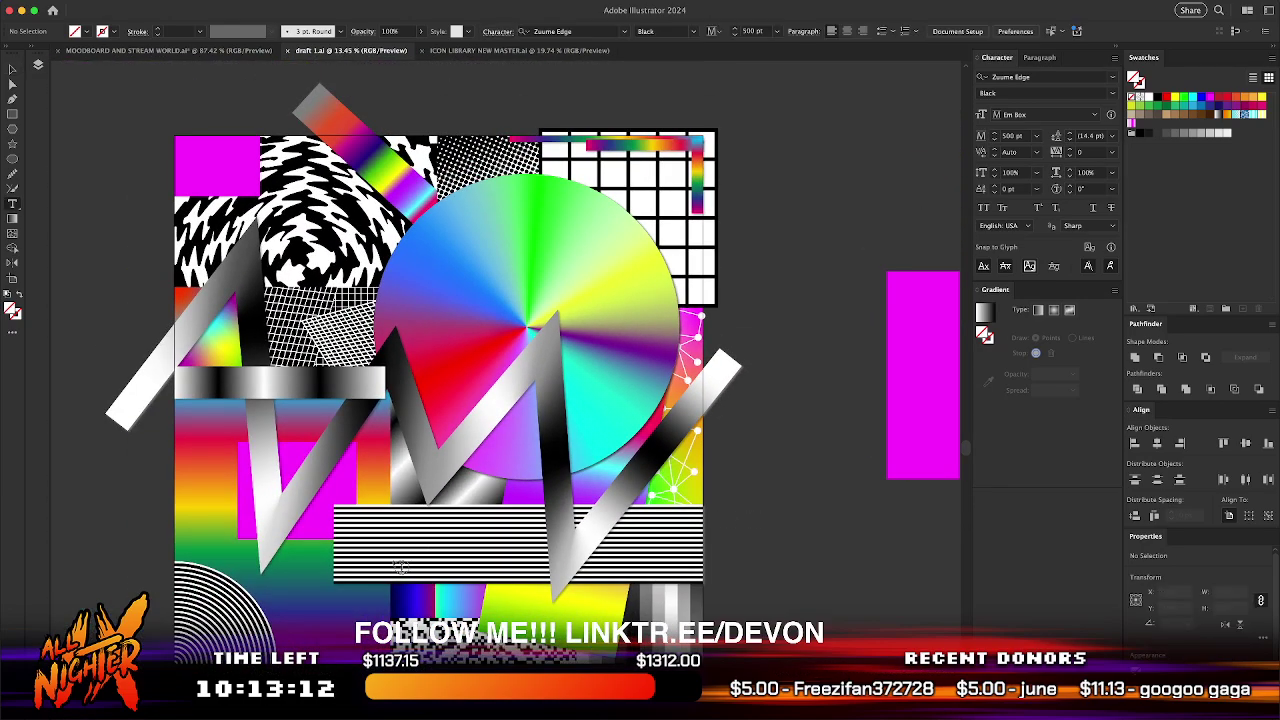
{"action": "left_click", "coordinate": [450, 668]}
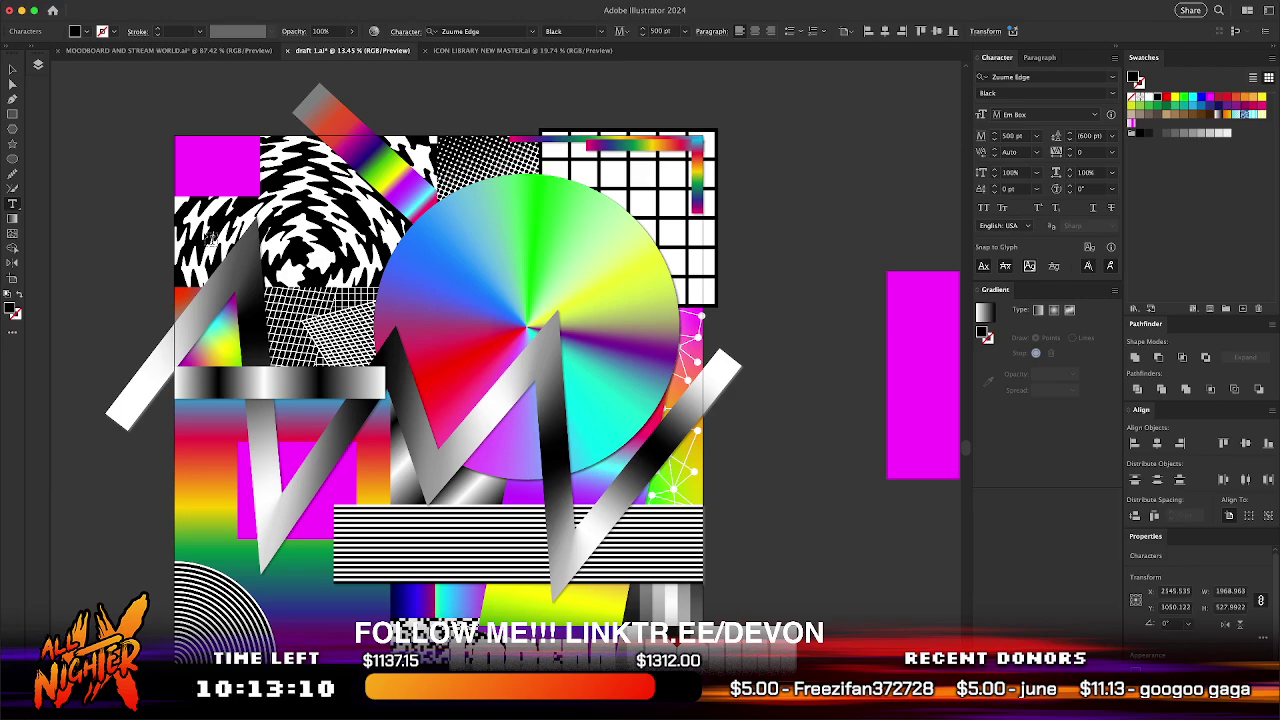
{"action": "left_click", "coordinate": [12, 69]}
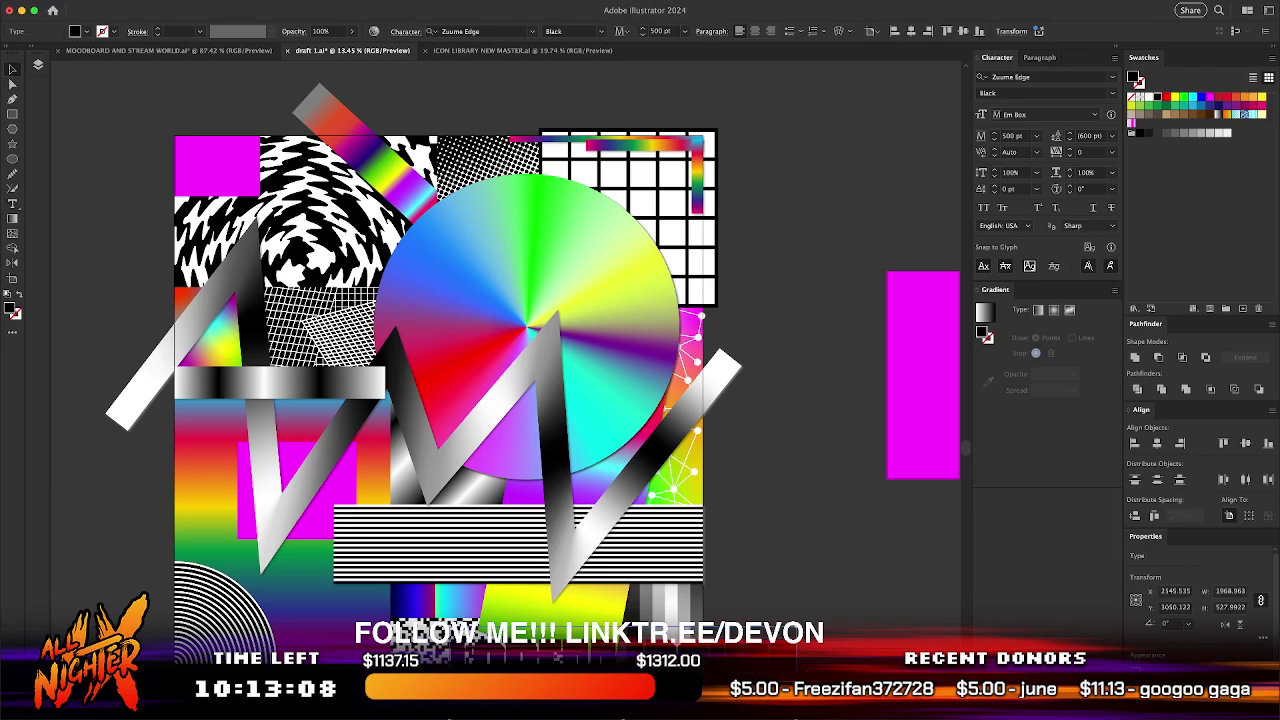
- Fill the placeholder text white and move it onto the black-and-white striped band
{"action": "left_click_drag", "start_coordinate": [560, 668], "coordinate": [734, 690]}
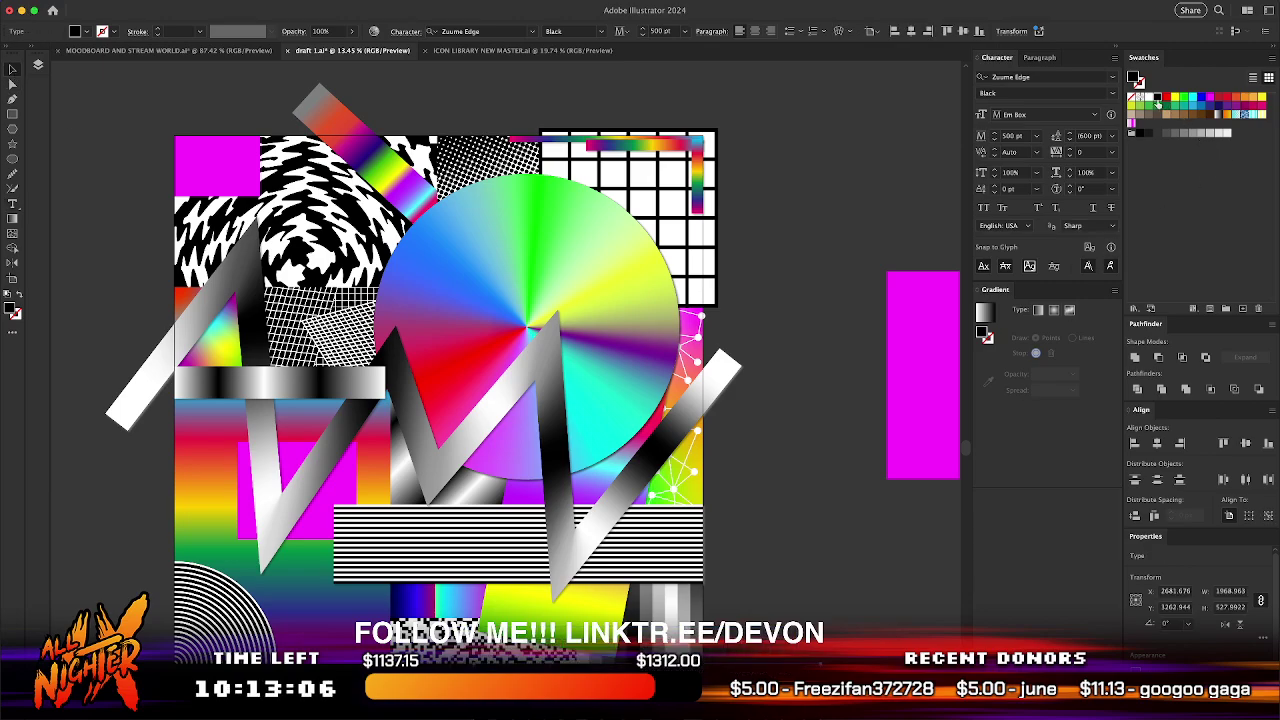
{"action": "left_click", "coordinate": [1150, 97]}
{"action": "left_click", "coordinate": [849, 529]}
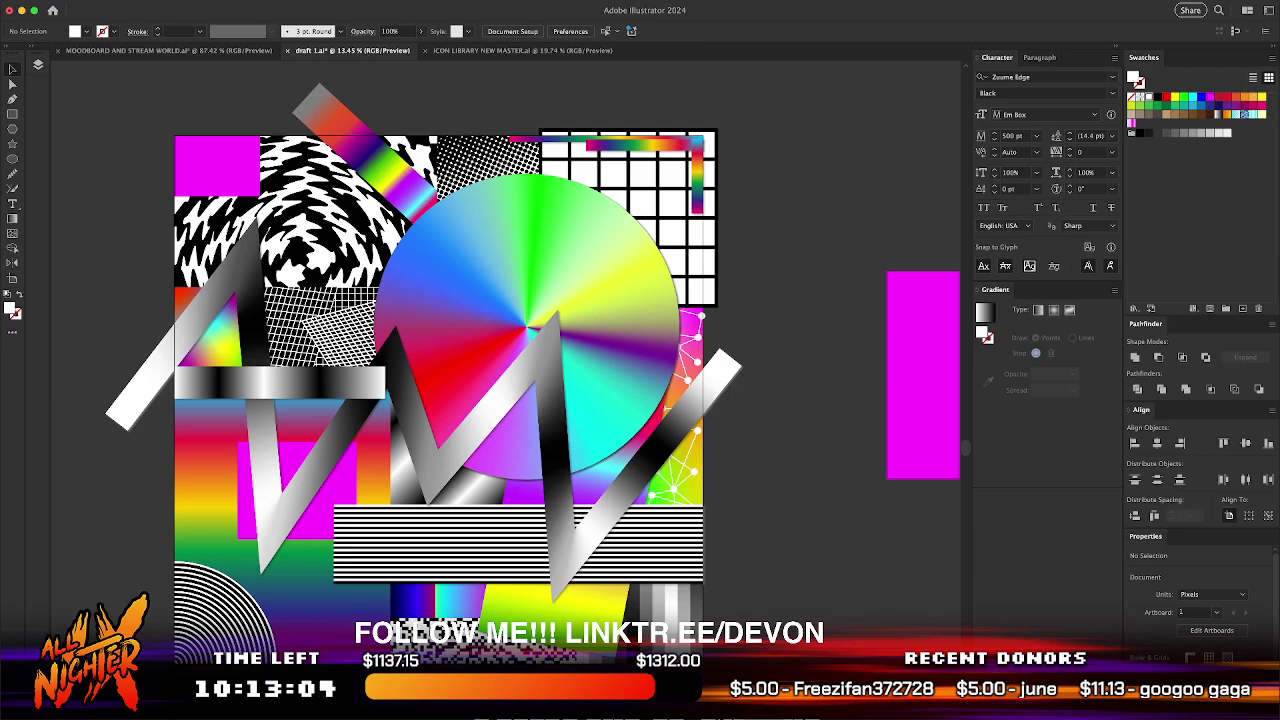
{"action": "left_click_drag", "start_coordinate": [560, 655], "coordinate": [590, 560]}
- Replace the placeholder text on the striped band with "VOLUME NINE" and leave it deselected
{"action": "double_click", "coordinate": [465, 547]}
{"action": "key", "text": "super+a"}
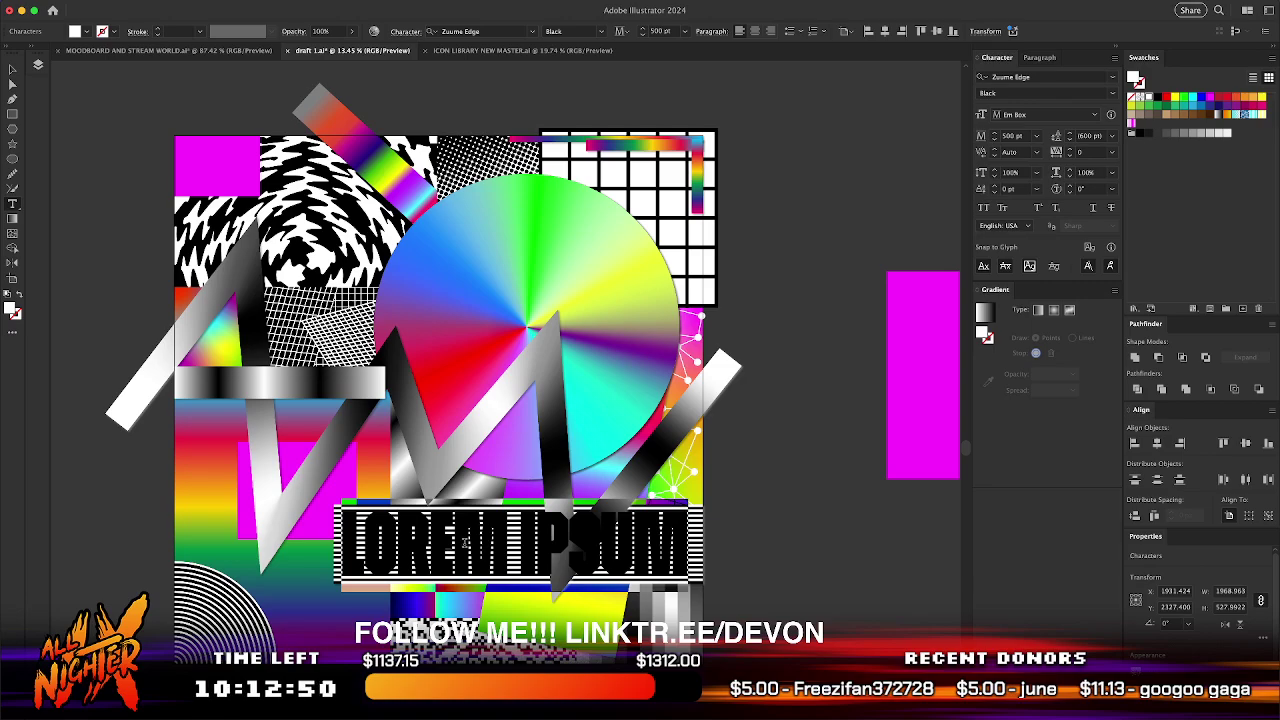
{"action": "type", "text": "VOLUME 9"}
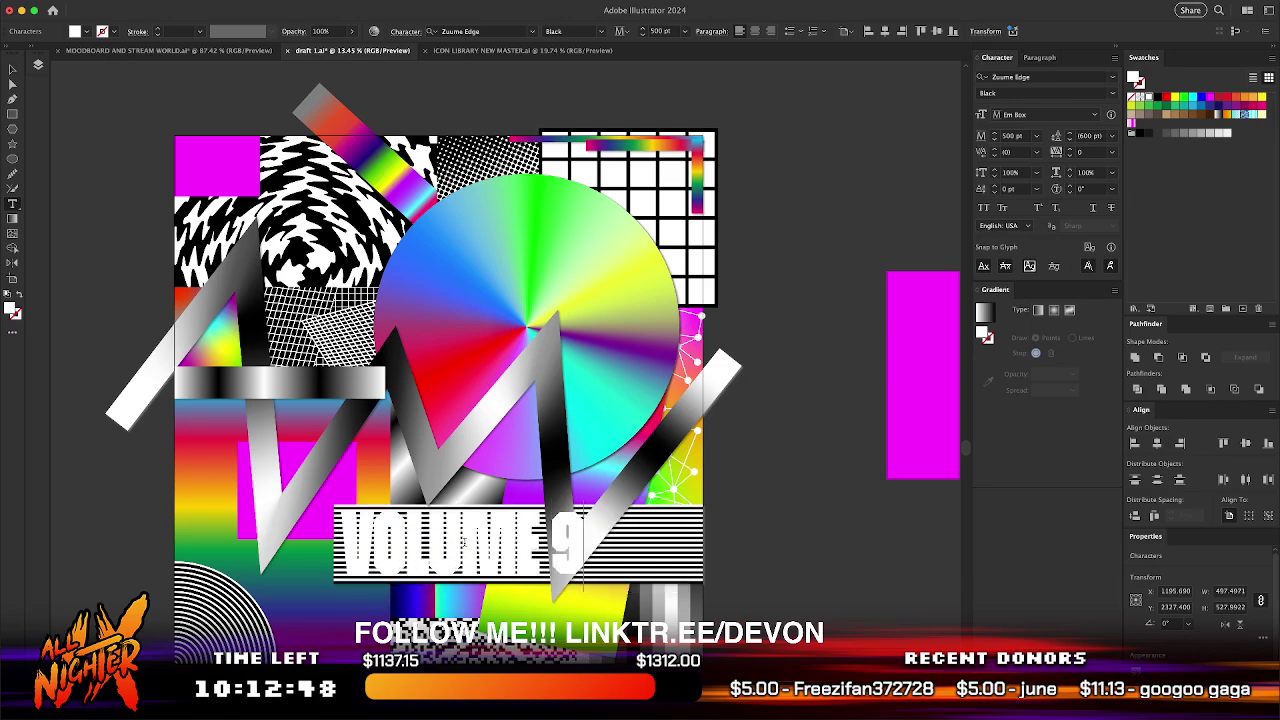
{"action": "type", "text": "-III"}
{"action": "key", "text": "BackSpace"}
{"action": "key", "text": "BackSpace"}
{"action": "key", "text": "BackSpace"}
{"action": "key", "text": "BackSpace"}
{"action": "key", "text": "BackSpace"}
{"action": "type", "text": "NINE"}
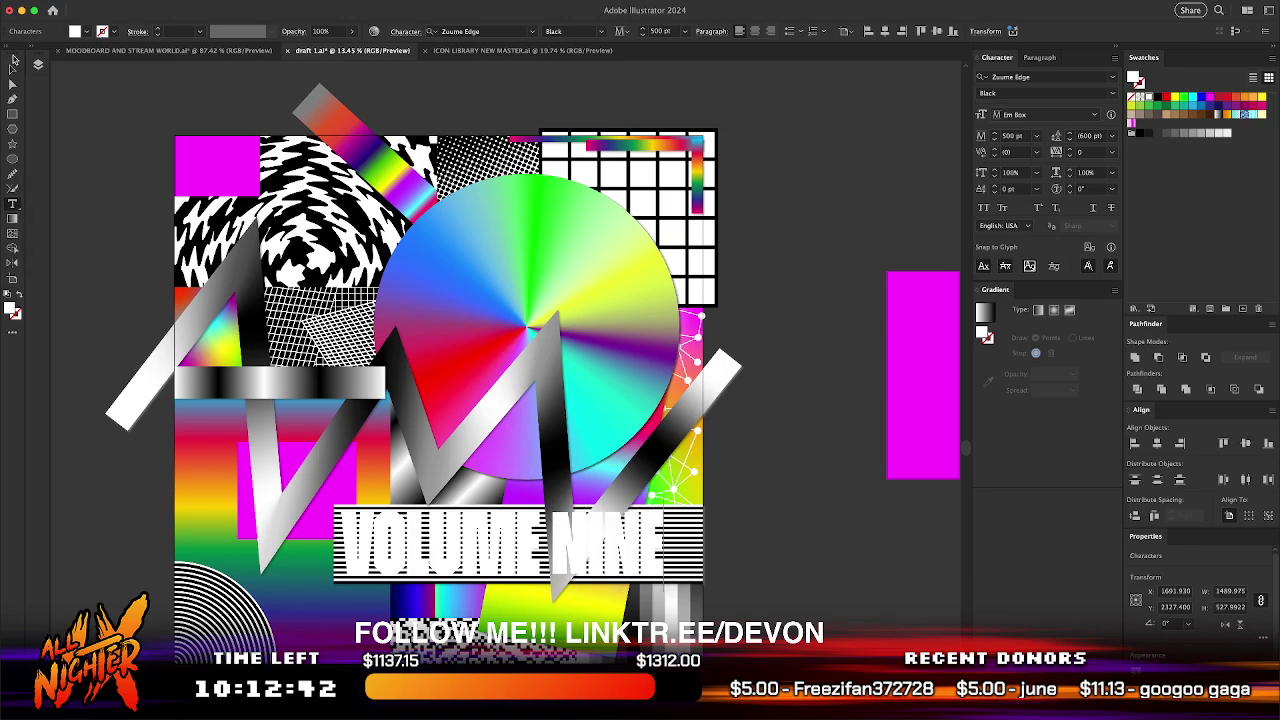
{"action": "left_click", "coordinate": [14, 72]}
{"action": "left_click", "coordinate": [92, 221]}
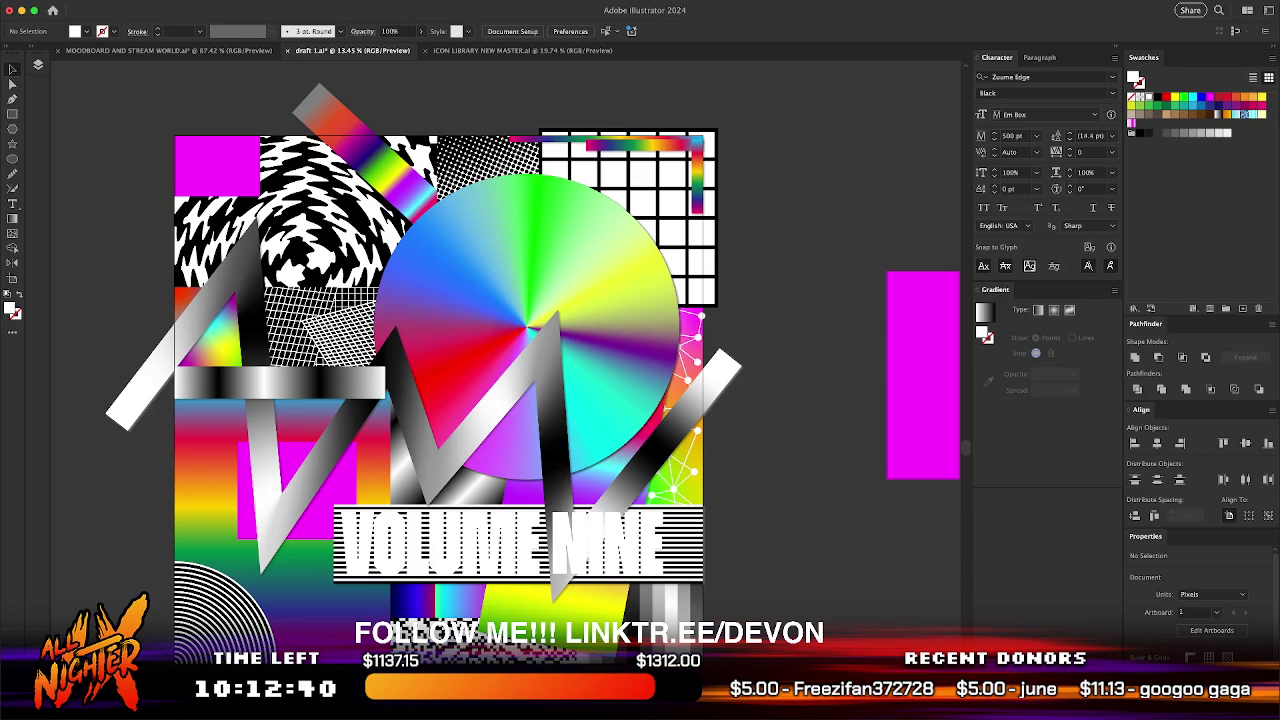
- Stretch the VOLUME NINE title to about 112% horizontal scale and position it to fill the striped band's width
{"action": "key", "text": "super+equal"}
{"action": "left_click", "coordinate": [757, 450]}
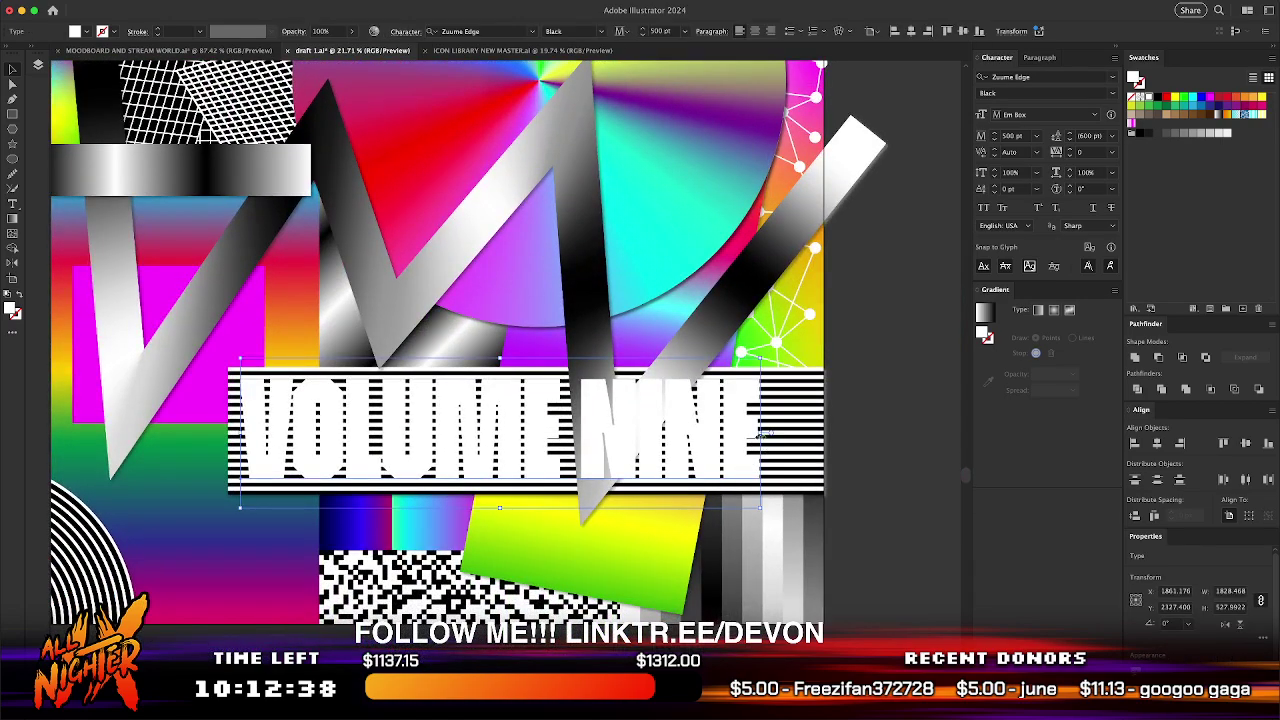
{"action": "left_click_drag", "start_coordinate": [760, 433], "coordinate": [826, 435]}
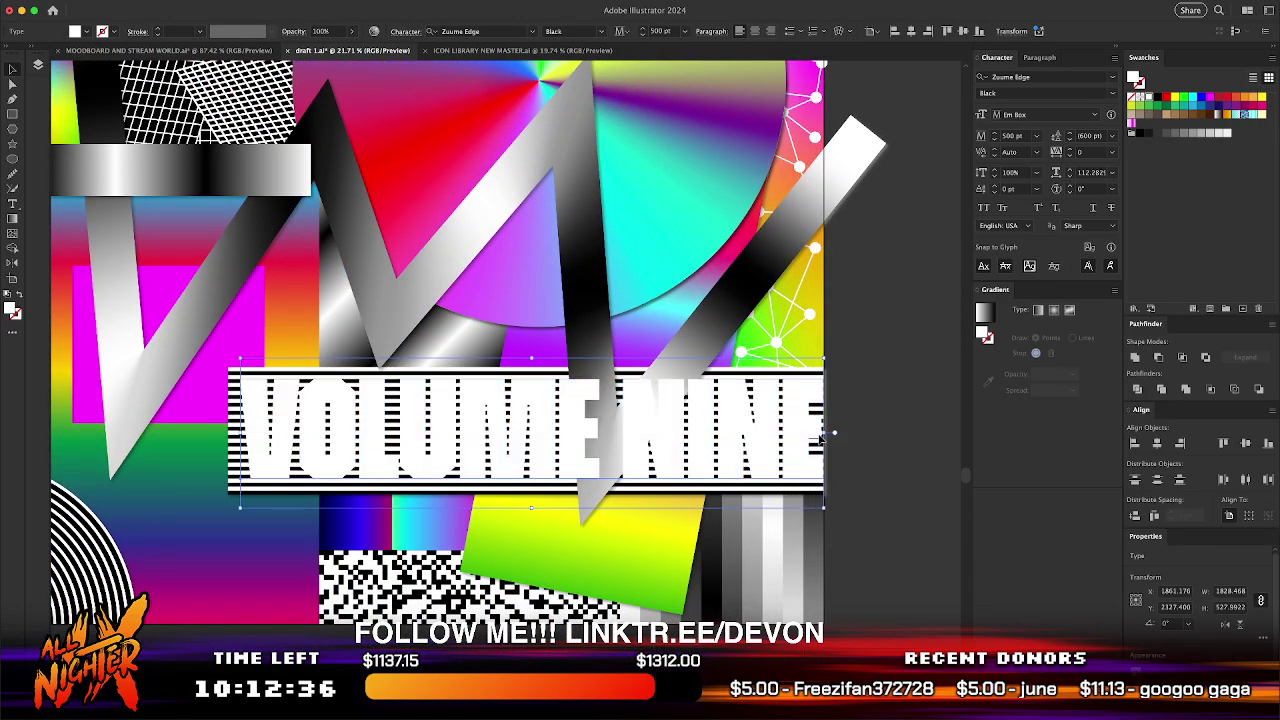
{"action": "left_click", "coordinate": [855, 448]}
{"action": "left_click", "coordinate": [824, 443]}
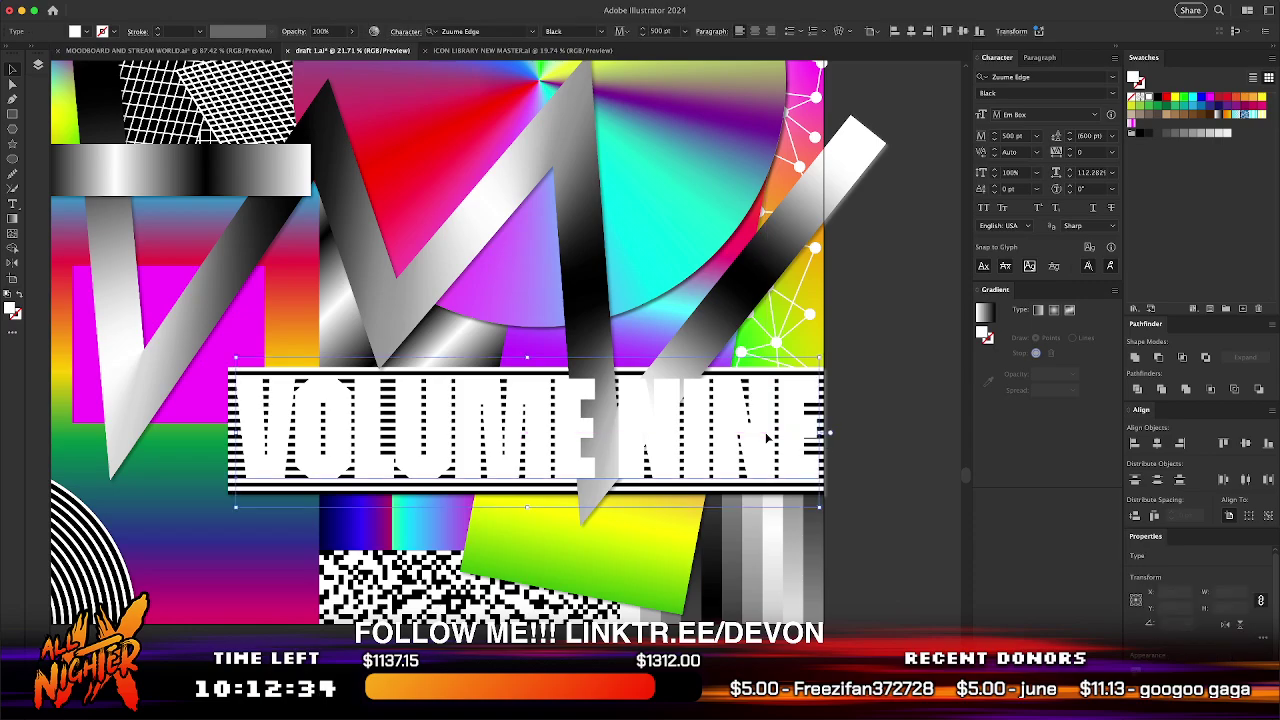
- Set the title's blending mode to Difference and deselect it
{"action": "left_click", "coordinate": [1150, 702]}
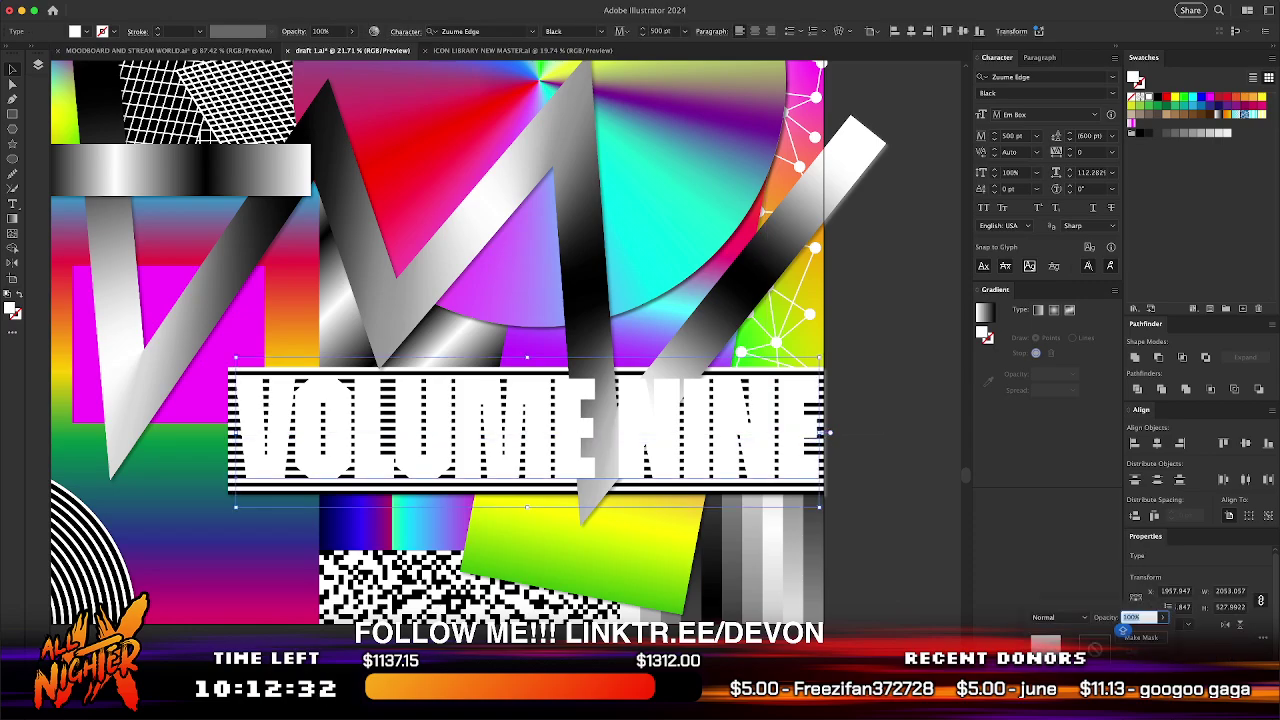
{"action": "left_click", "coordinate": [1061, 617]}
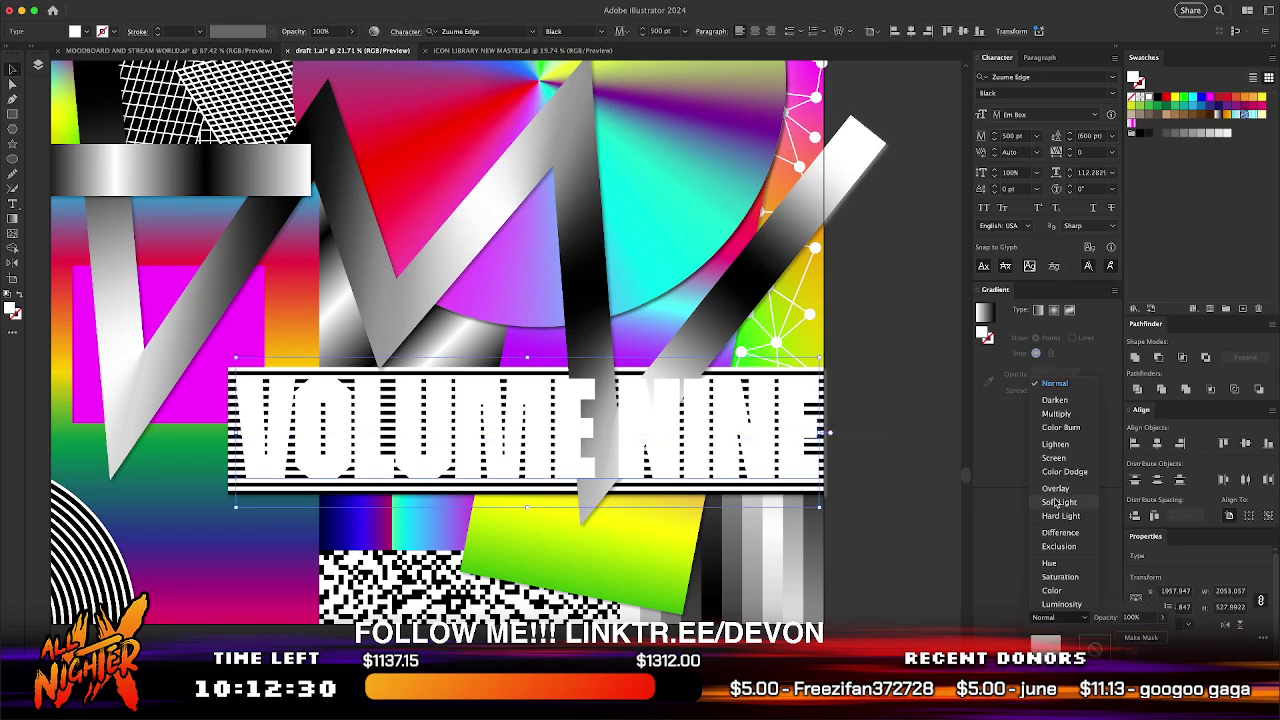
{"action": "left_click", "coordinate": [1060, 532]}
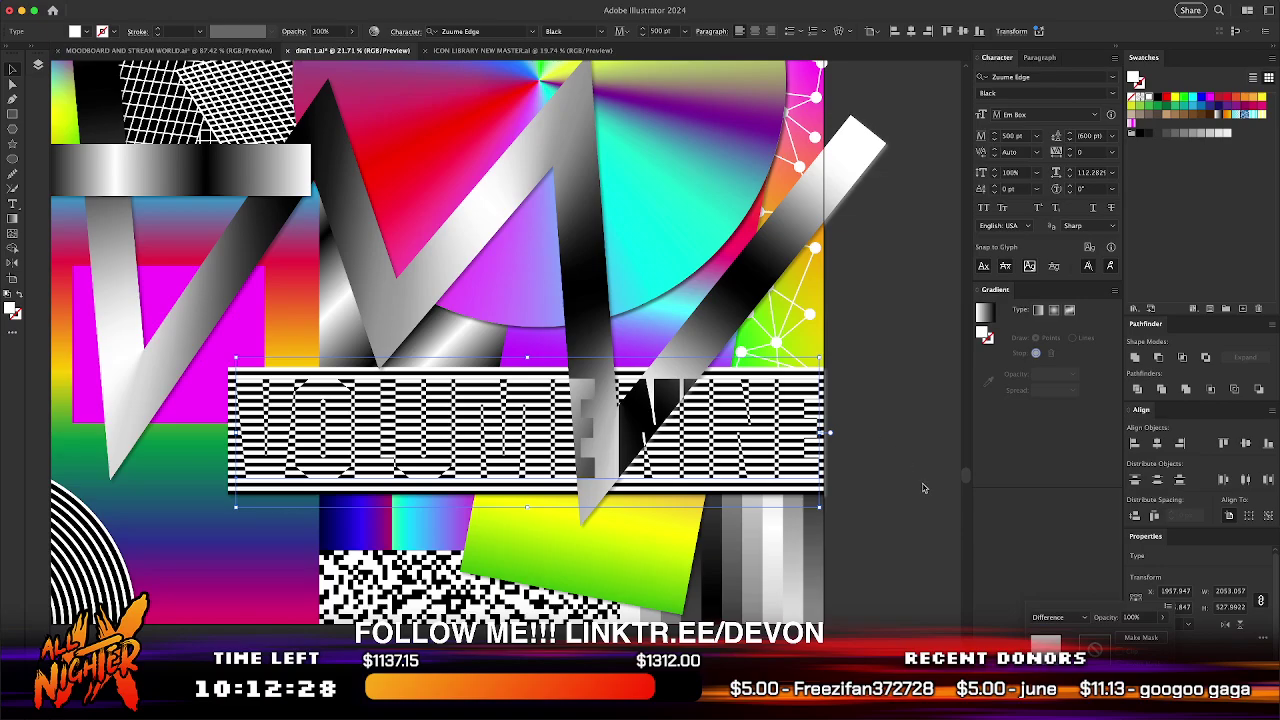
{"action": "left_click", "coordinate": [893, 466]}
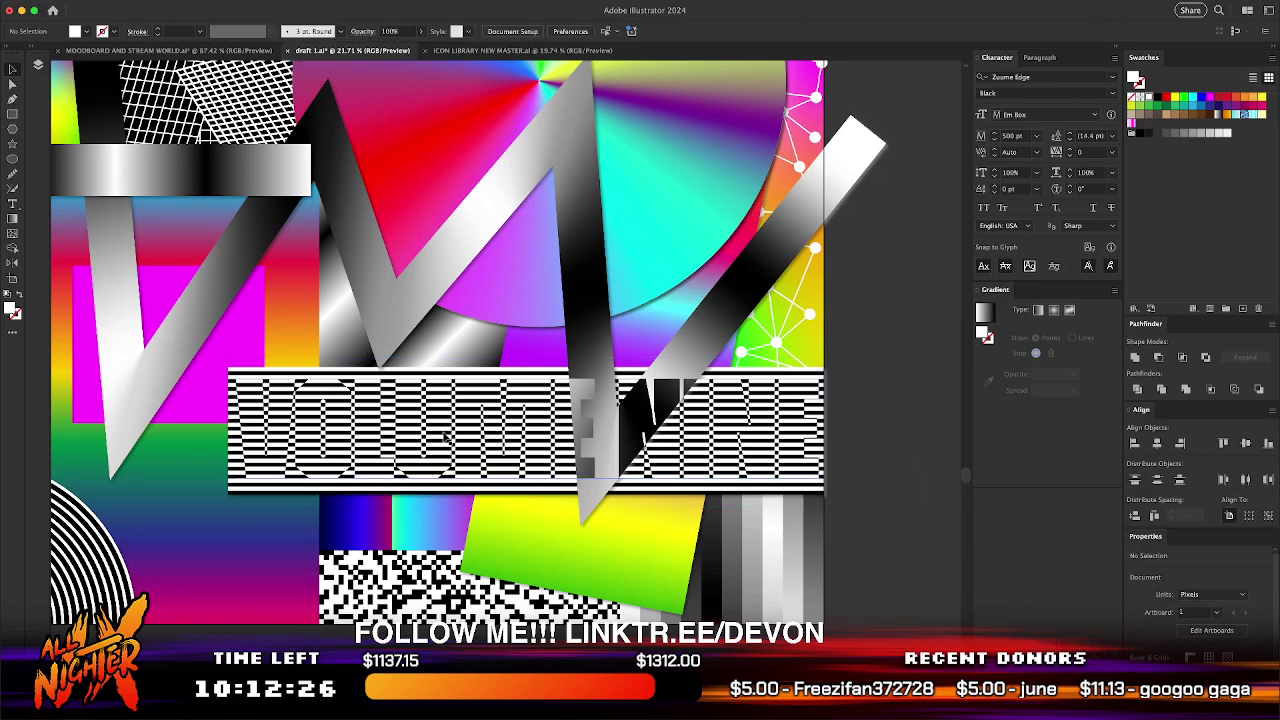
- Replace the title's text with "ALL NIGHTER" and narrow it to about 69% horizontal scale, ending before the zigzag ribbon
{"action": "scroll", "coordinate": [731, 398], "scroll_direction": "up", "scroll_amount": 10}
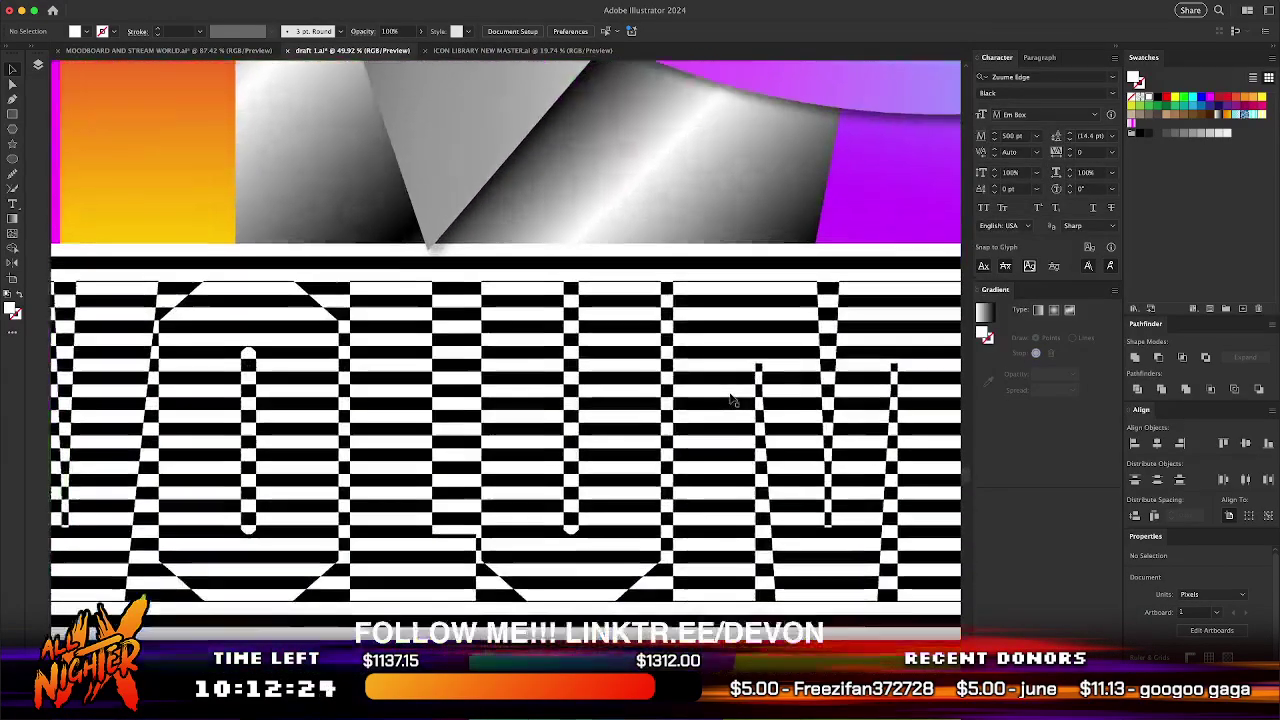
{"action": "scroll", "coordinate": [731, 398], "scroll_direction": "down", "scroll_amount": 3}
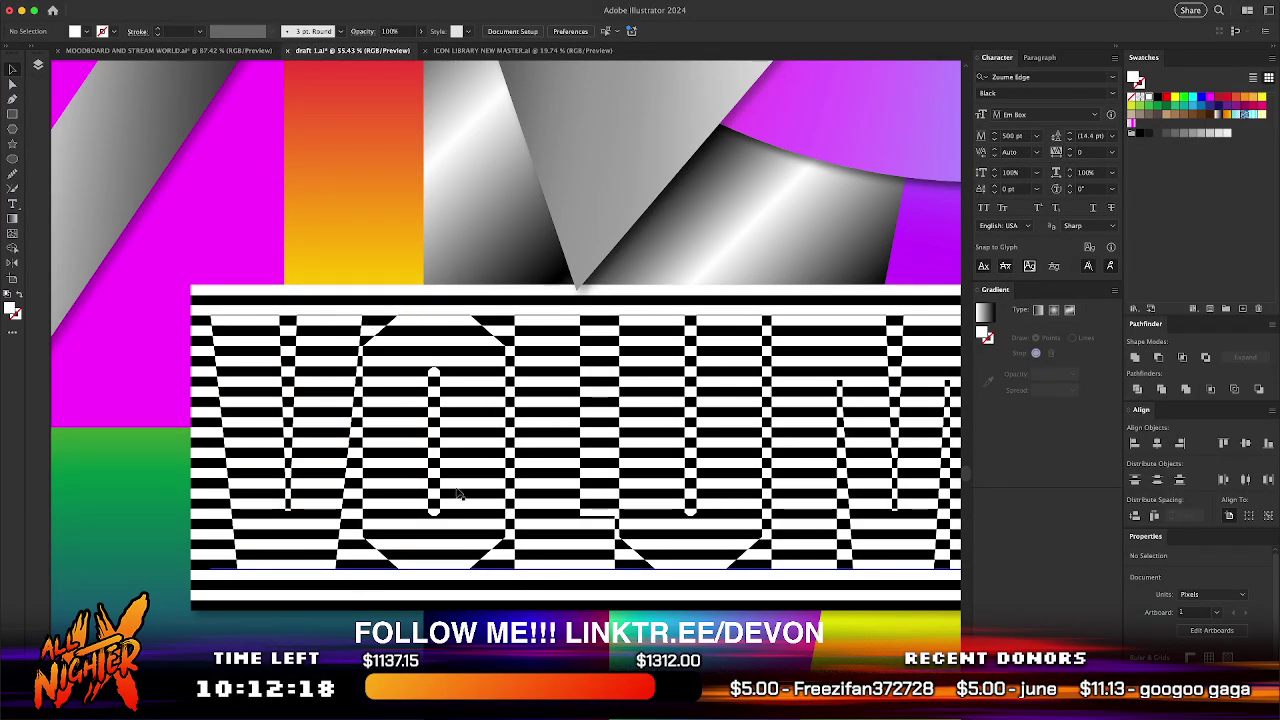
{"action": "scroll", "coordinate": [458, 493], "scroll_direction": "right", "scroll_amount": 5}
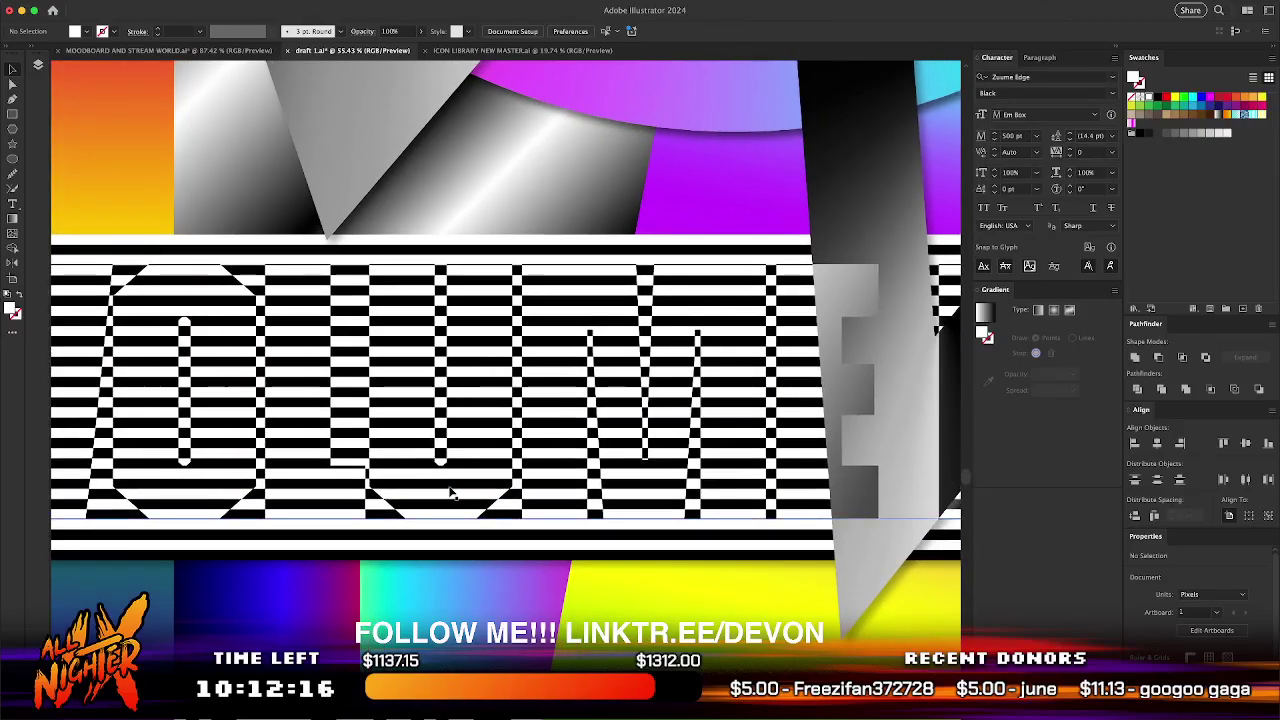
{"action": "scroll", "coordinate": [450, 489], "scroll_direction": "down", "scroll_amount": 5}
{"action": "scroll", "coordinate": [480, 489], "scroll_direction": "right", "scroll_amount": 5}
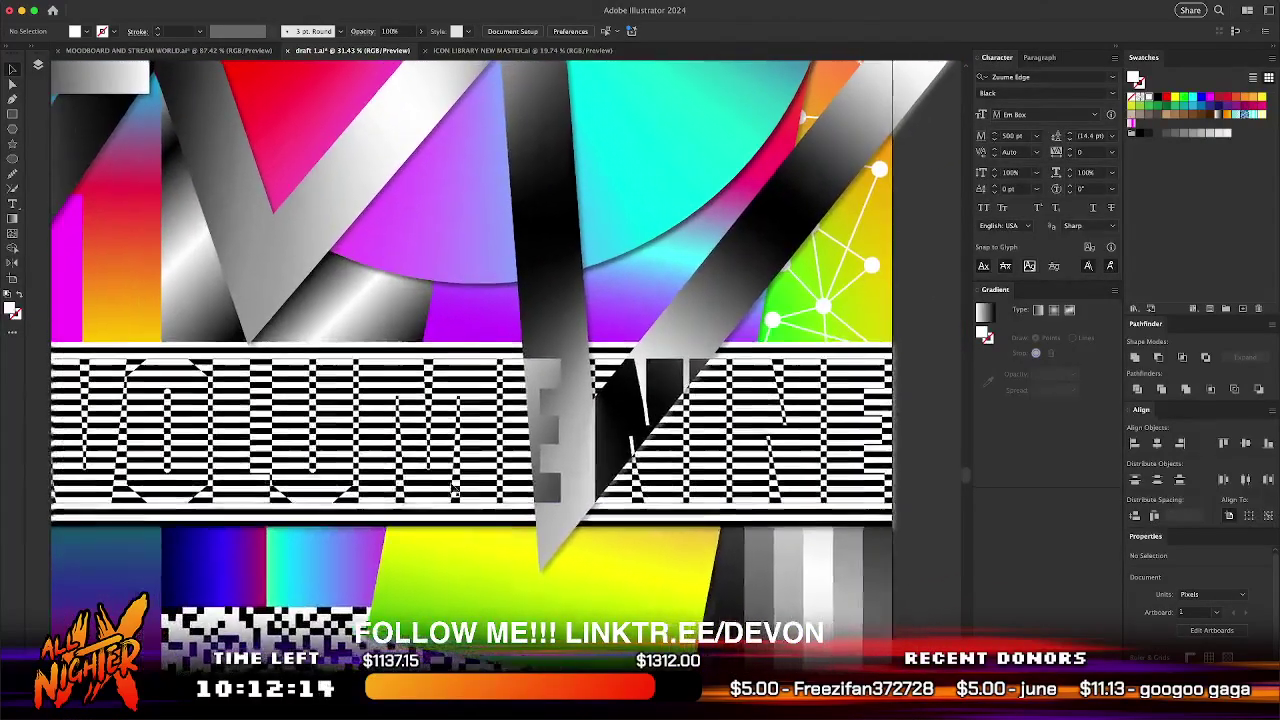
{"action": "scroll", "coordinate": [757, 447], "scroll_direction": "down", "scroll_amount": 3}
{"action": "left_click", "coordinate": [757, 447]}
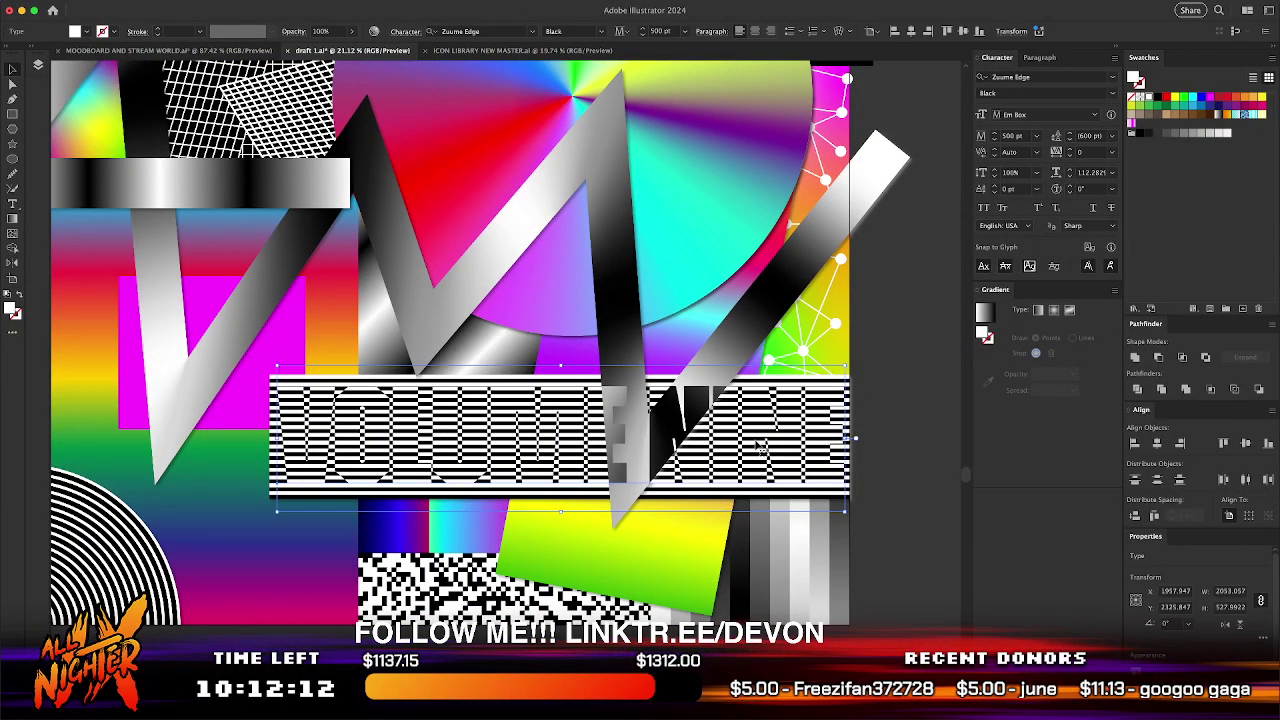
{"action": "left_click_drag", "start_coordinate": [845, 447], "coordinate": [596, 460]}
{"action": "double_click", "coordinate": [510, 458]}
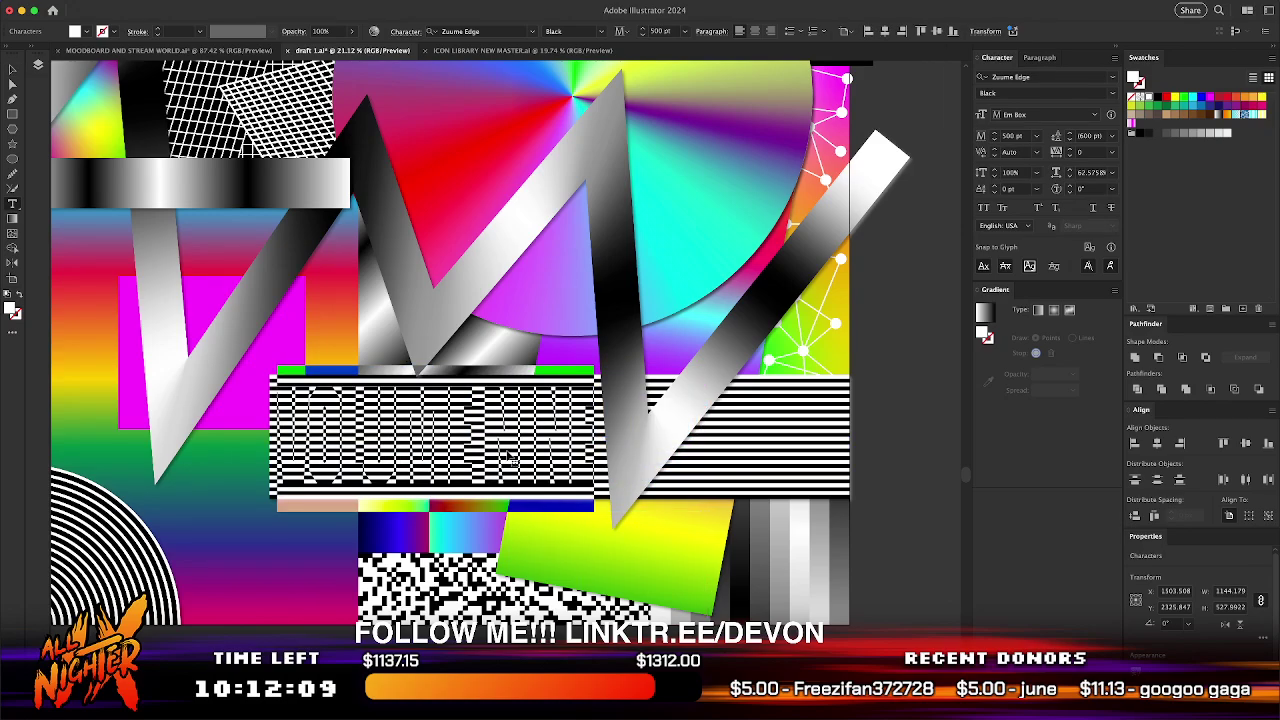
{"action": "type", "text": "ALL NIGHTER"}
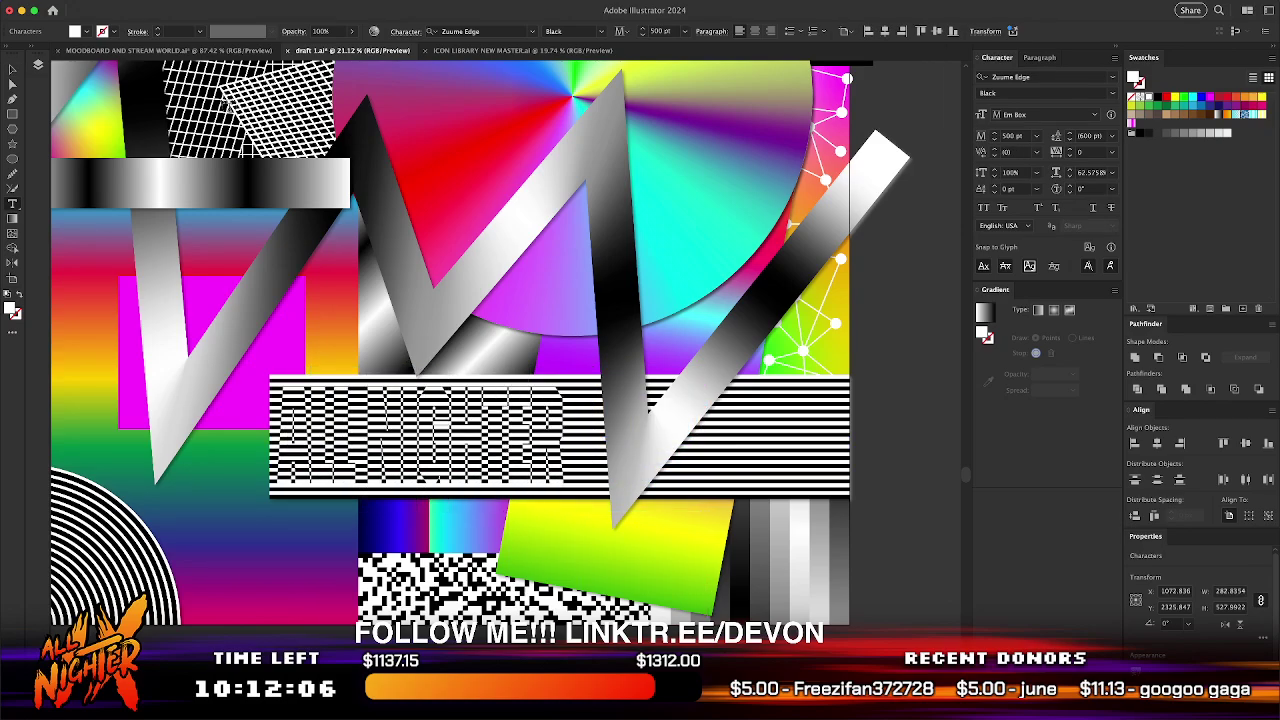
{"action": "left_click", "coordinate": [12, 68]}
{"action": "left_click_drag", "start_coordinate": [566, 437], "coordinate": [595, 437]}
- Duplicate the ALL NIGHTER text further along the striped band and change the copy's text to "9"
{"action": "left_click_drag", "start_coordinate": [438, 434], "coordinate": [686, 435]}
{"action": "triple_click", "coordinate": [762, 439]}
{"action": "key", "text": "BackSpace"}
{"action": "key", "text": "Escape"}
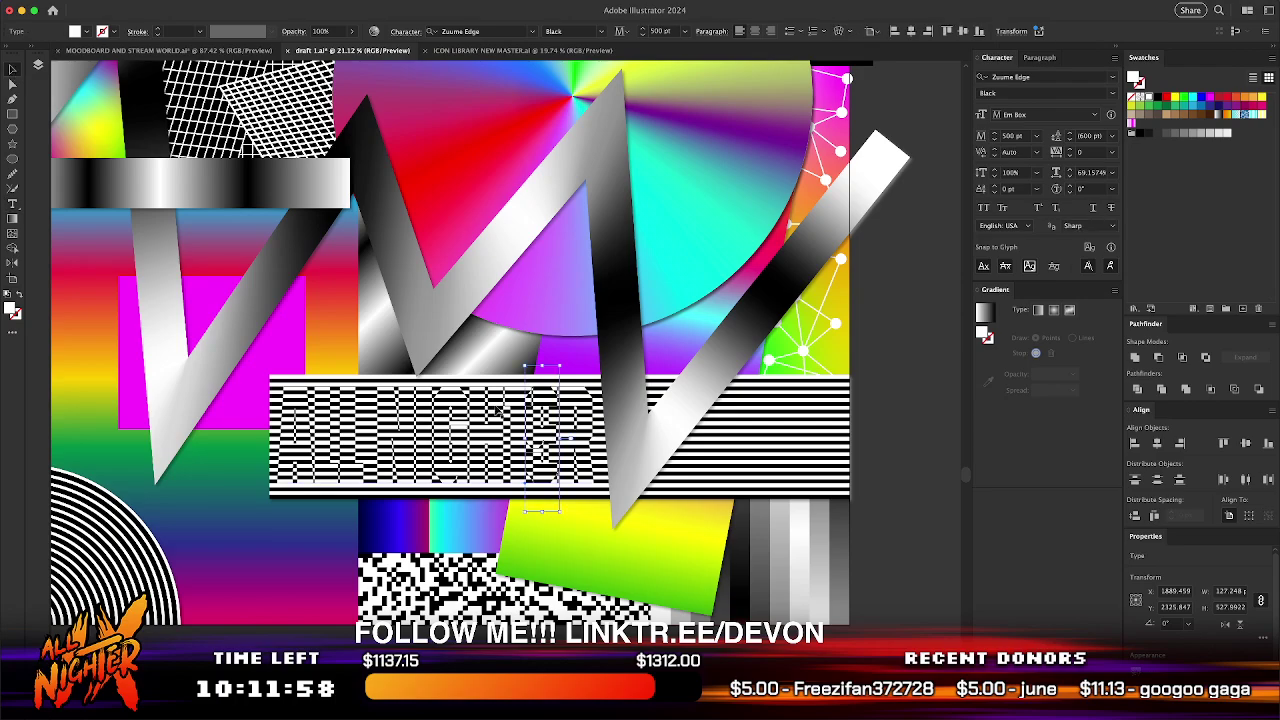
- Move the "9" to the far end of the striped band, widen it to fill the space beyond the zigzag, and deselect it
{"action": "left_click_drag", "start_coordinate": [550, 390], "coordinate": [821, 390]}
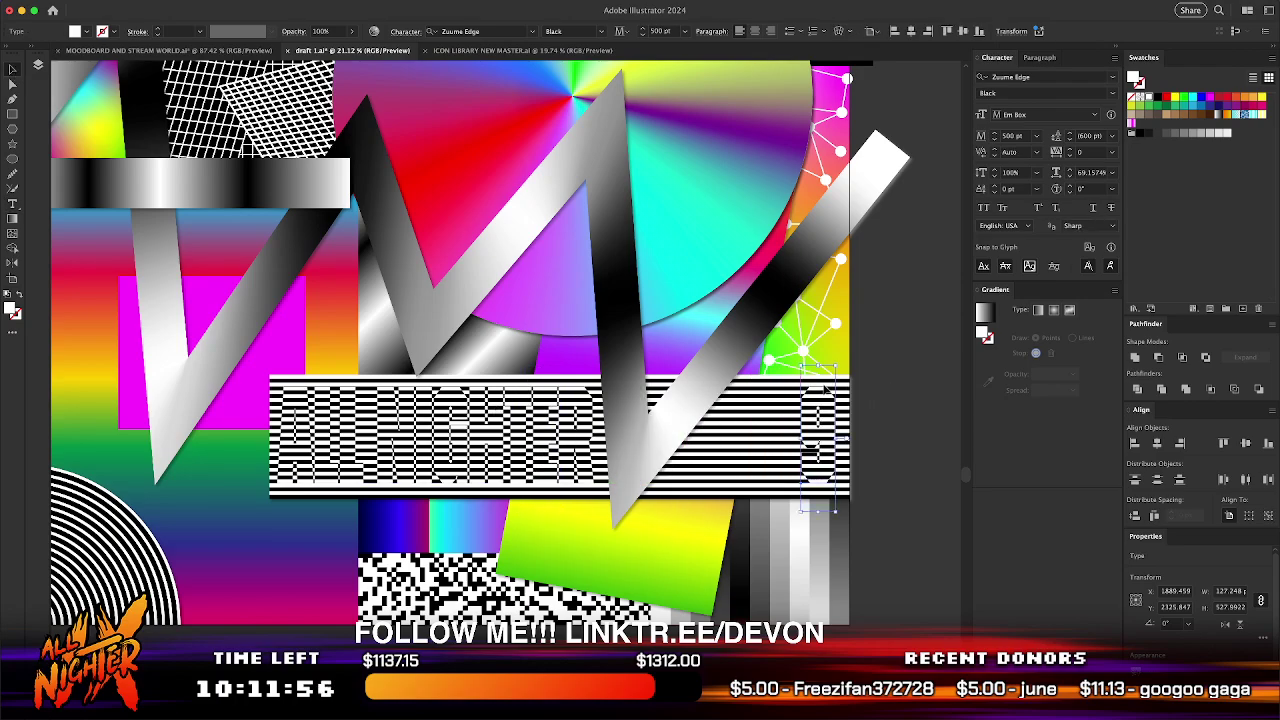
{"action": "left_click_drag", "start_coordinate": [802, 442], "coordinate": [724, 446]}
{"action": "left_click", "coordinate": [906, 466]}
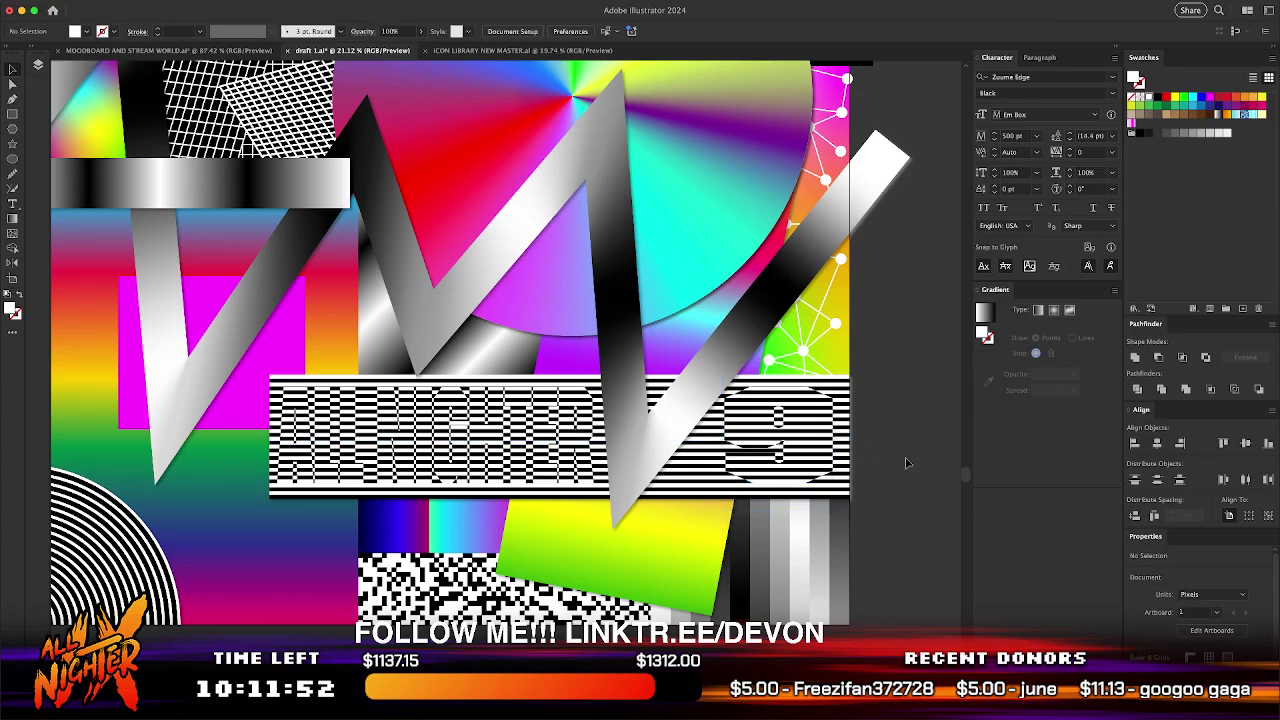
- Review the whole composition and the striped title band in presentation mode, and return to the normal workspace
{"action": "scroll", "coordinate": [910, 465], "scroll_direction": "down", "scroll_amount": 2}
{"action": "scroll", "coordinate": [910, 465], "scroll_direction": "down", "scroll_amount": 2}
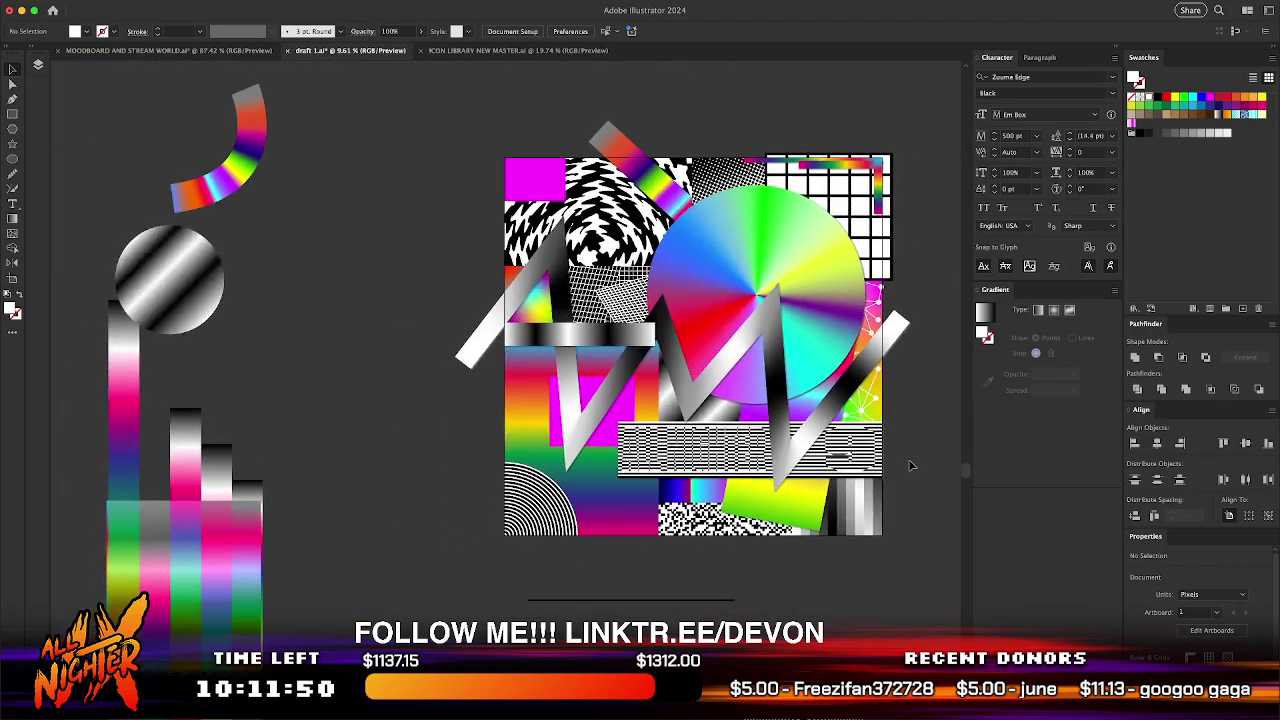
{"action": "key", "text": "shift+f"}
{"action": "scroll", "coordinate": [970, 607], "scroll_direction": "up", "scroll_amount": 5}
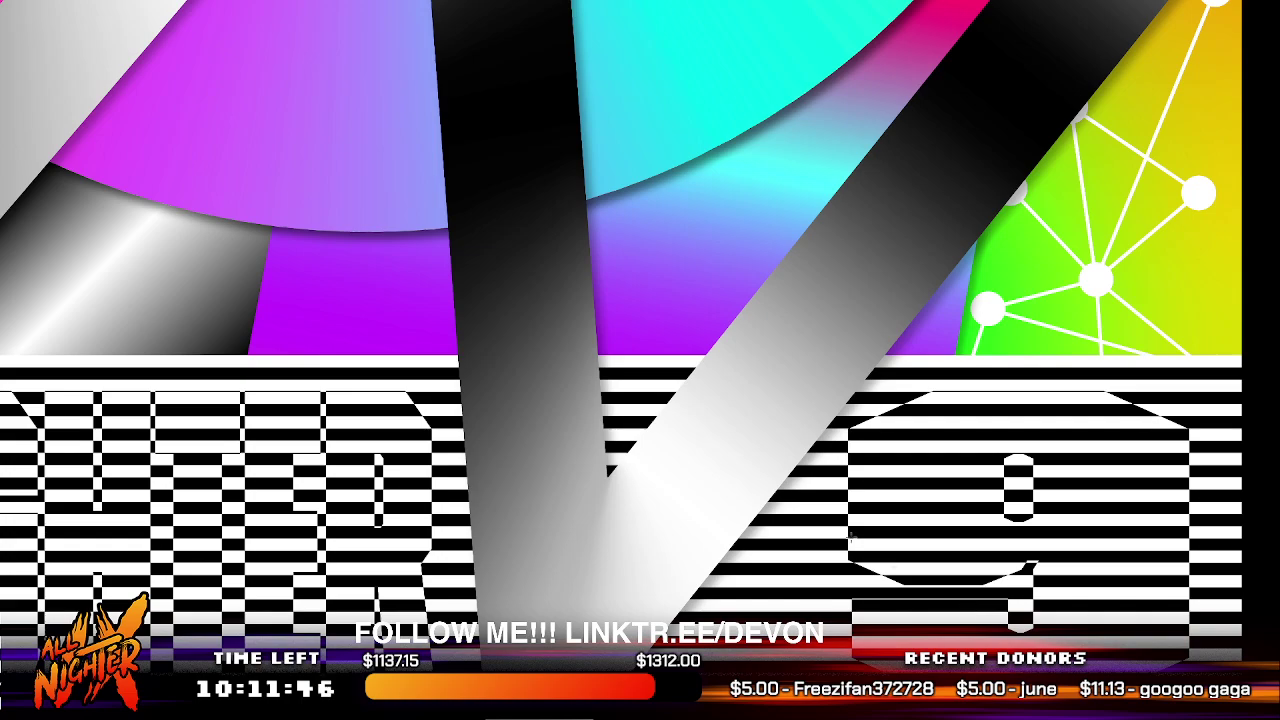
{"action": "scroll", "coordinate": [970, 607], "scroll_direction": "down", "scroll_amount": 6}
{"action": "scroll", "coordinate": [750, 500], "scroll_direction": "up", "scroll_amount": 1}
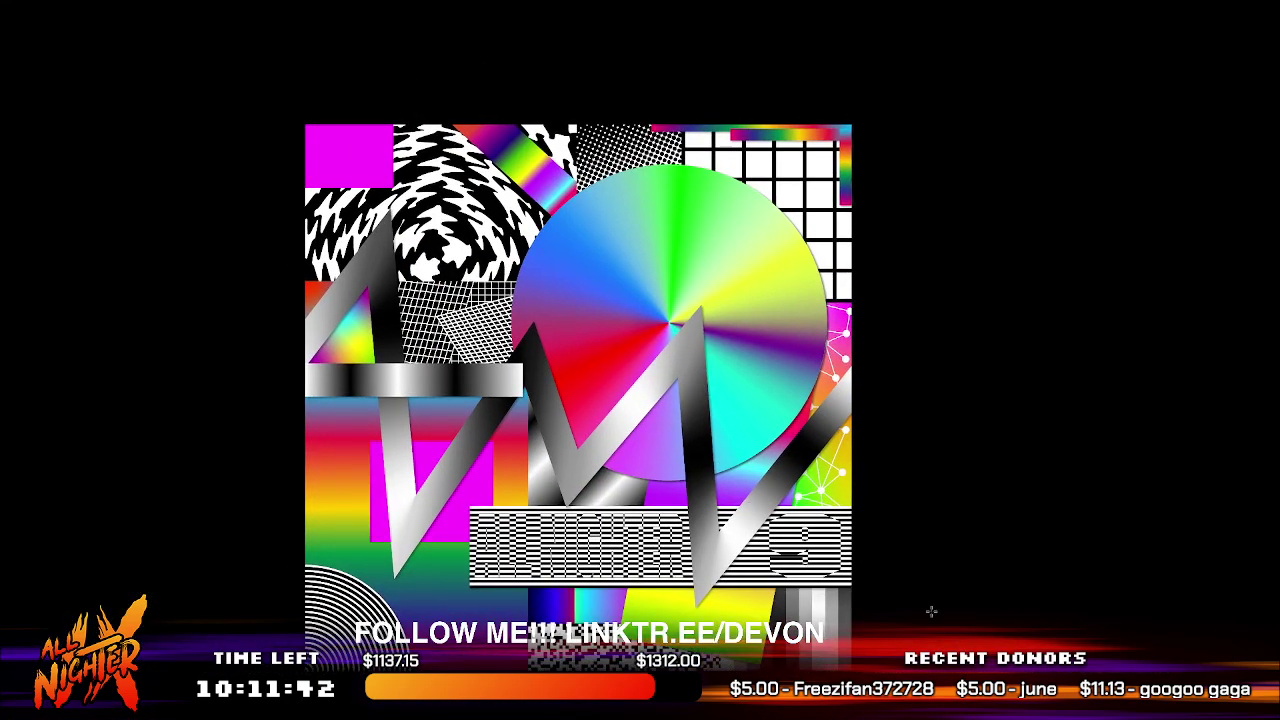
{"action": "key", "text": "Escape"}
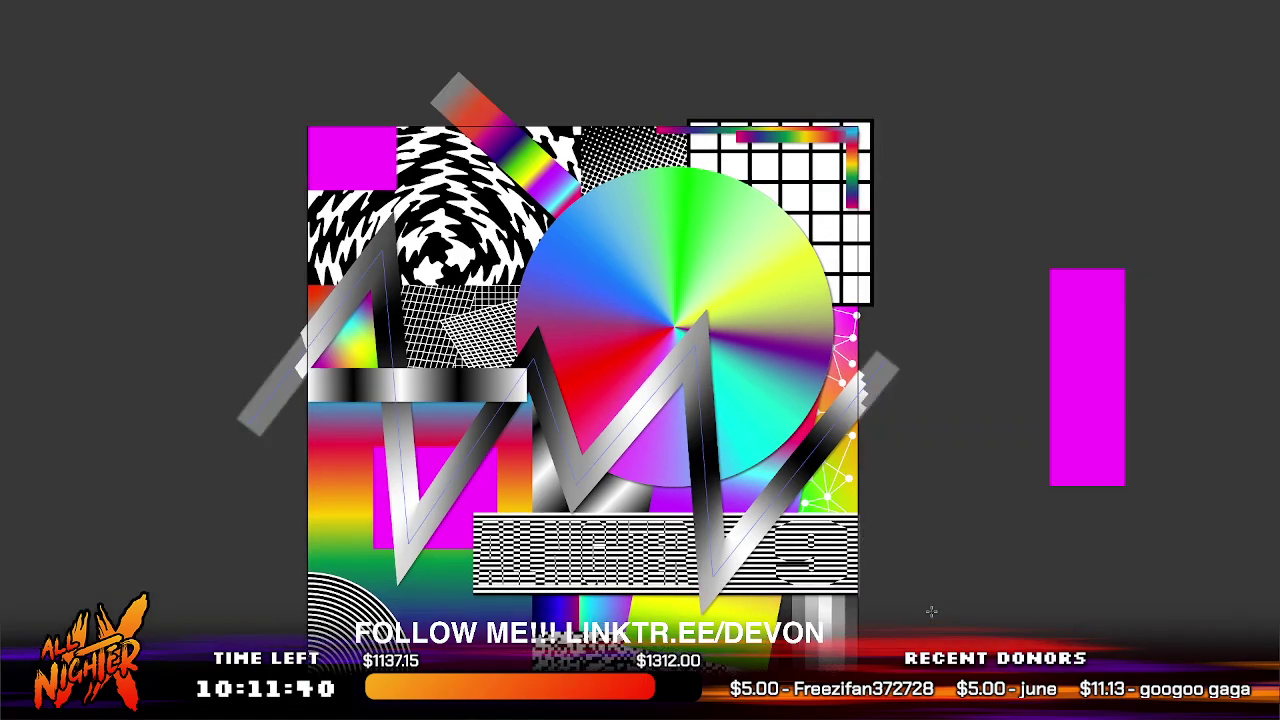
- Delete the stretched "9" from the striped band
{"action": "scroll", "coordinate": [745, 601], "scroll_direction": "up", "scroll_amount": 6}
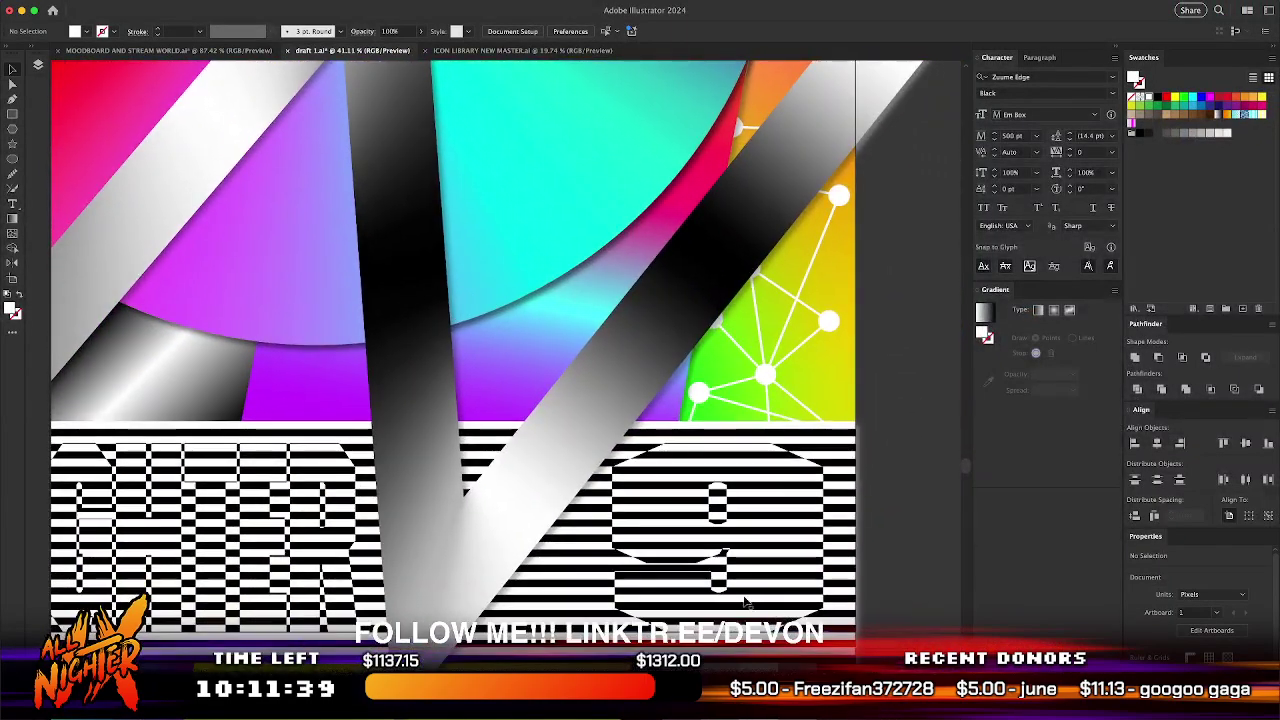
{"action": "left_click", "coordinate": [745, 601]}
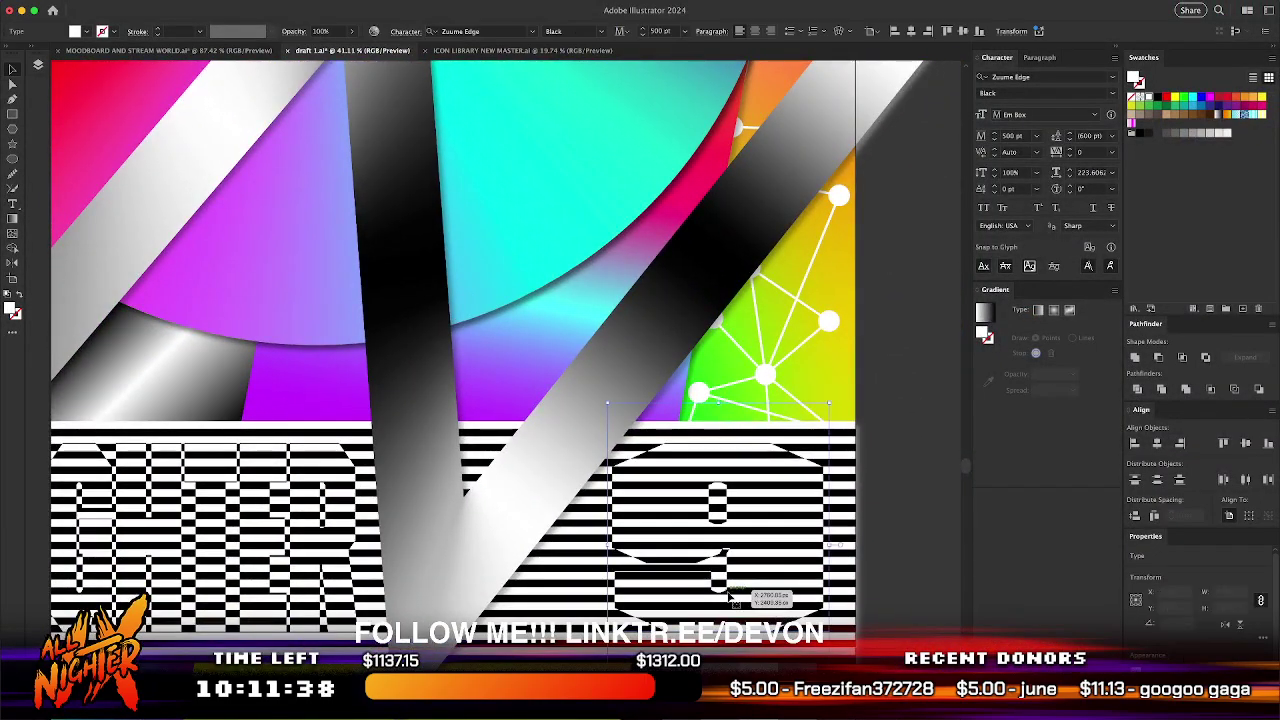
{"action": "key", "text": "Delete"}
- Select the ALL NIGHTER text and filter its available typefaces to activated Adobe Fonts
{"action": "left_click", "coordinate": [200, 633]}
{"action": "scroll", "coordinate": [200, 633], "scroll_direction": "down", "scroll_amount": 4}
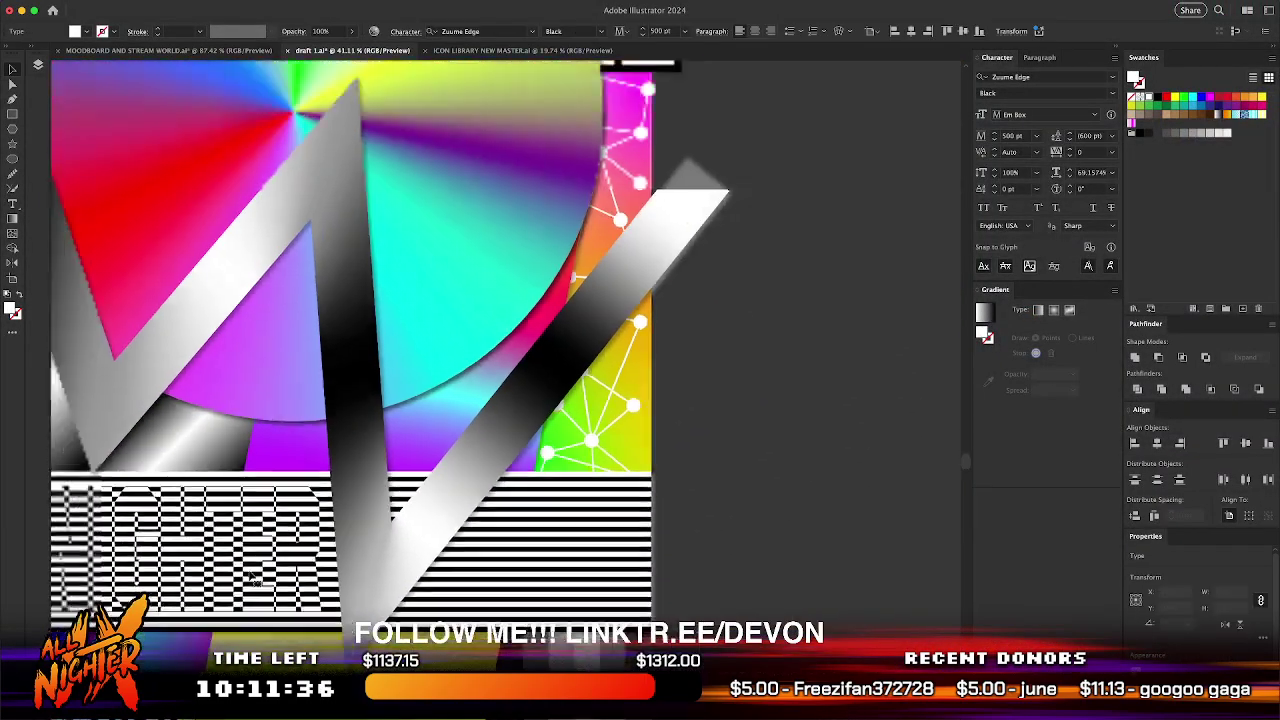
{"action": "scroll", "coordinate": [200, 633], "scroll_direction": "left", "scroll_amount": 1}
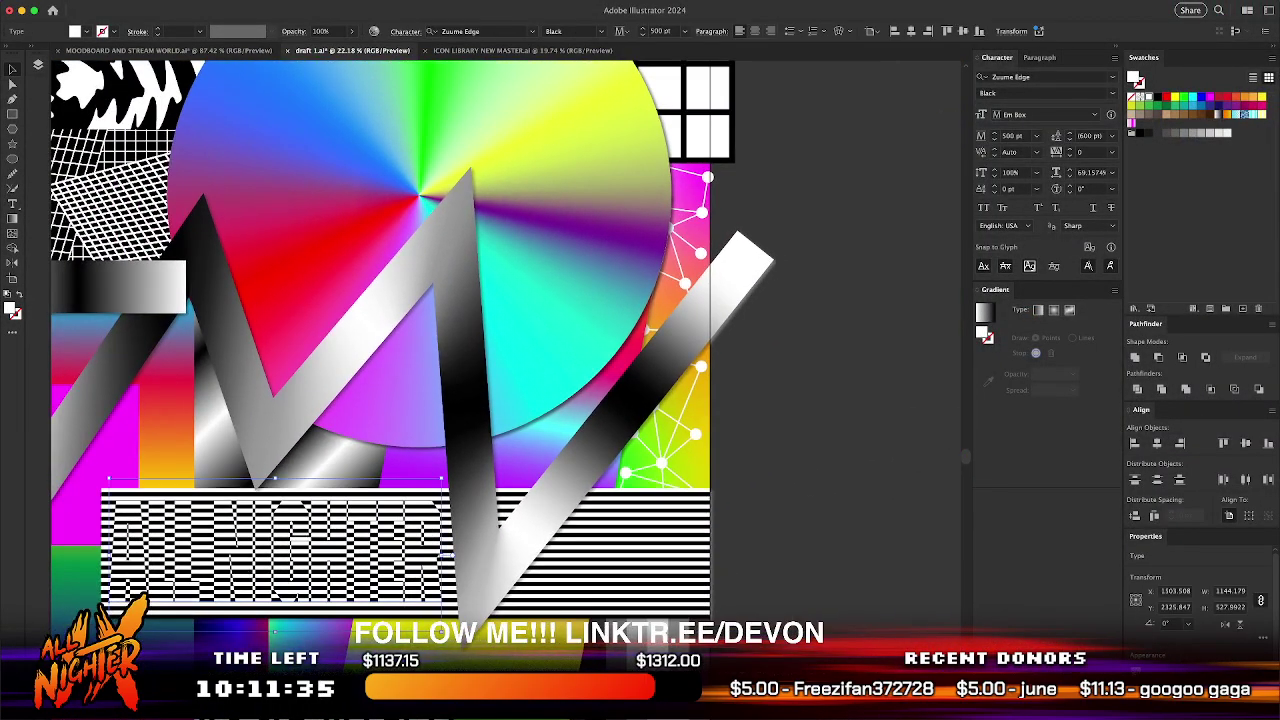
{"action": "left_click", "coordinate": [1113, 77]}
{"action": "left_click", "coordinate": [1066, 117]}
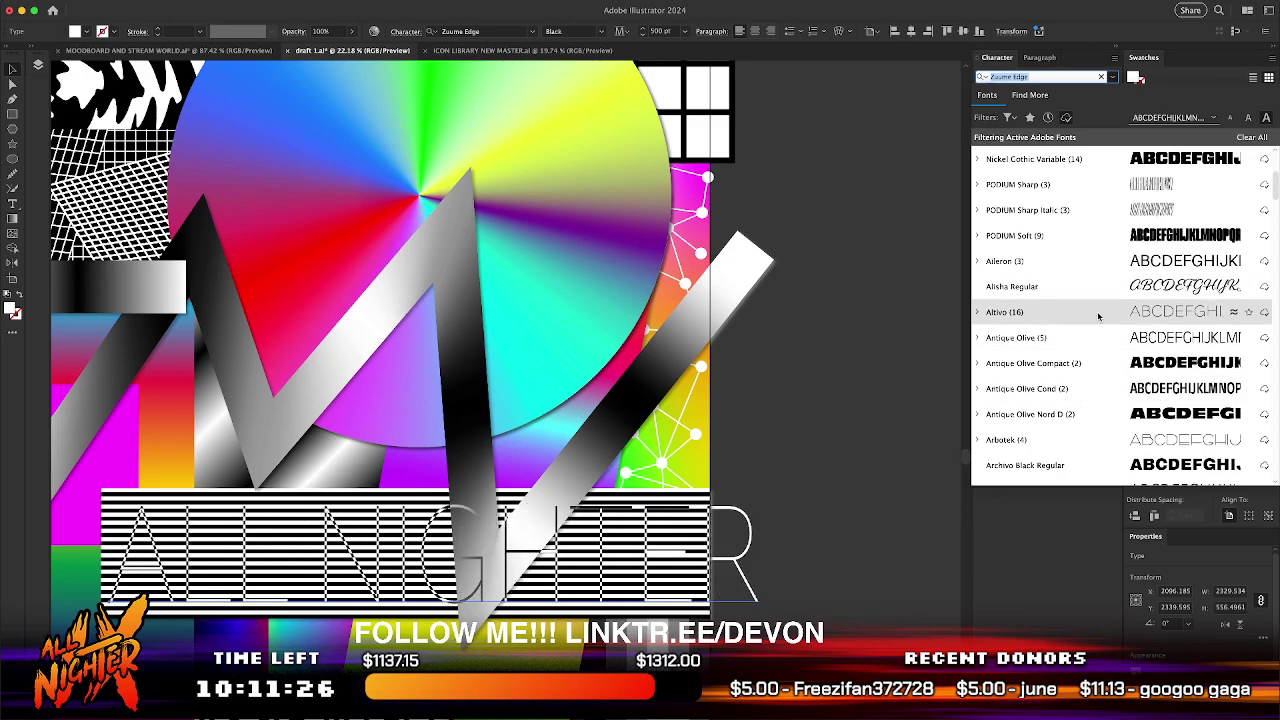
- Browse the Adobe Fonts, set the ALL NIGHTER title in Wanchy Large, fit its width to the striped band, and deselect it
{"action": "scroll", "coordinate": [1099, 253], "scroll_direction": "down", "scroll_amount": 6}
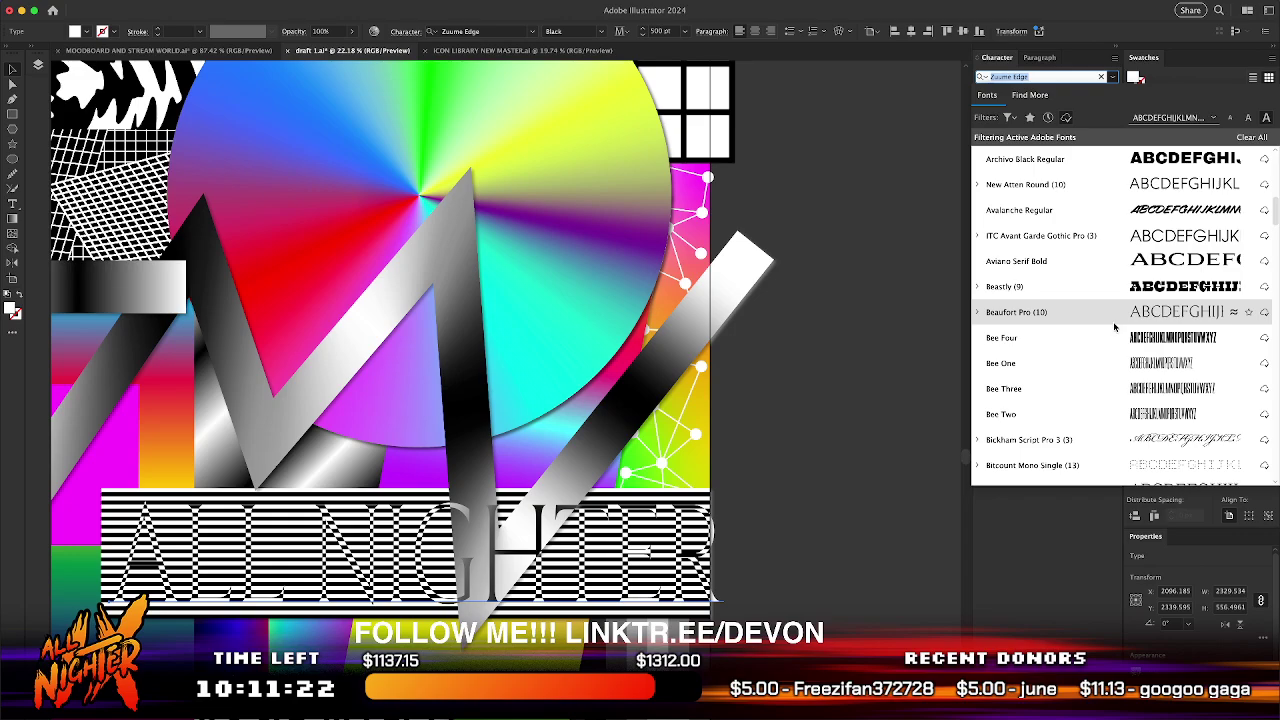
{"action": "scroll", "coordinate": [1114, 326], "scroll_direction": "down", "scroll_amount": 10}
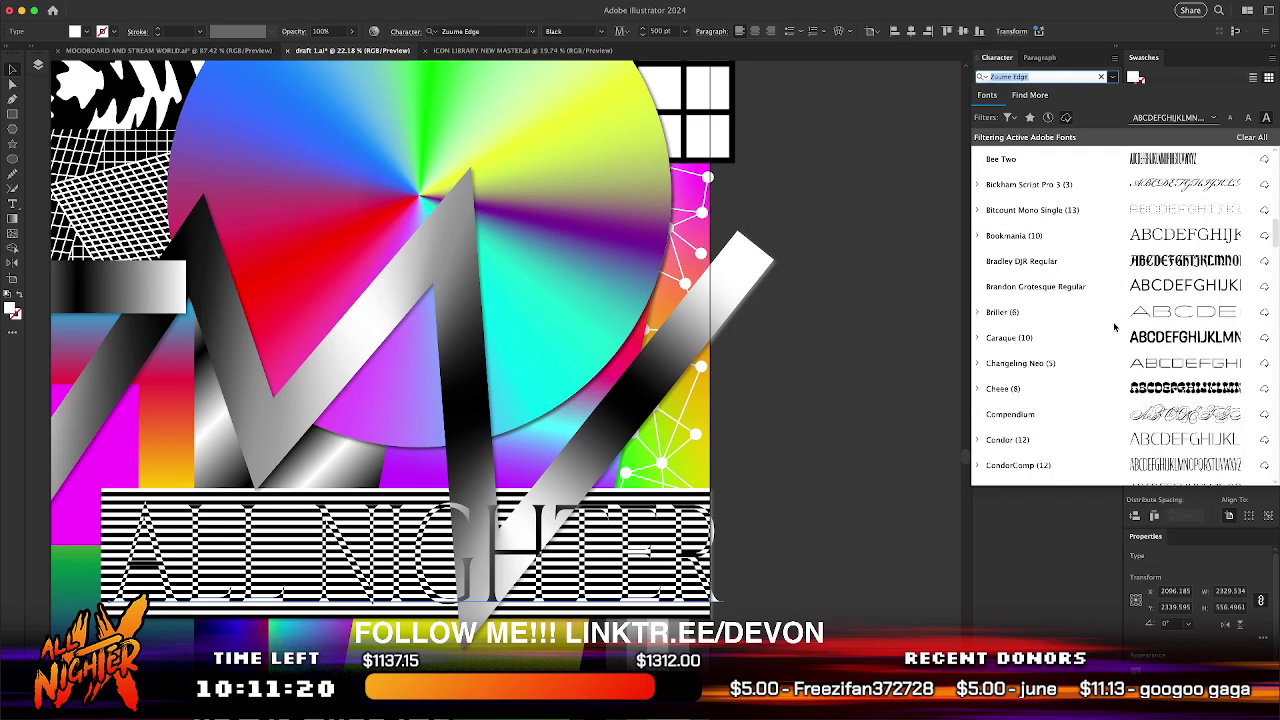
{"action": "scroll", "coordinate": [1114, 326], "scroll_direction": "down", "scroll_amount": 5}
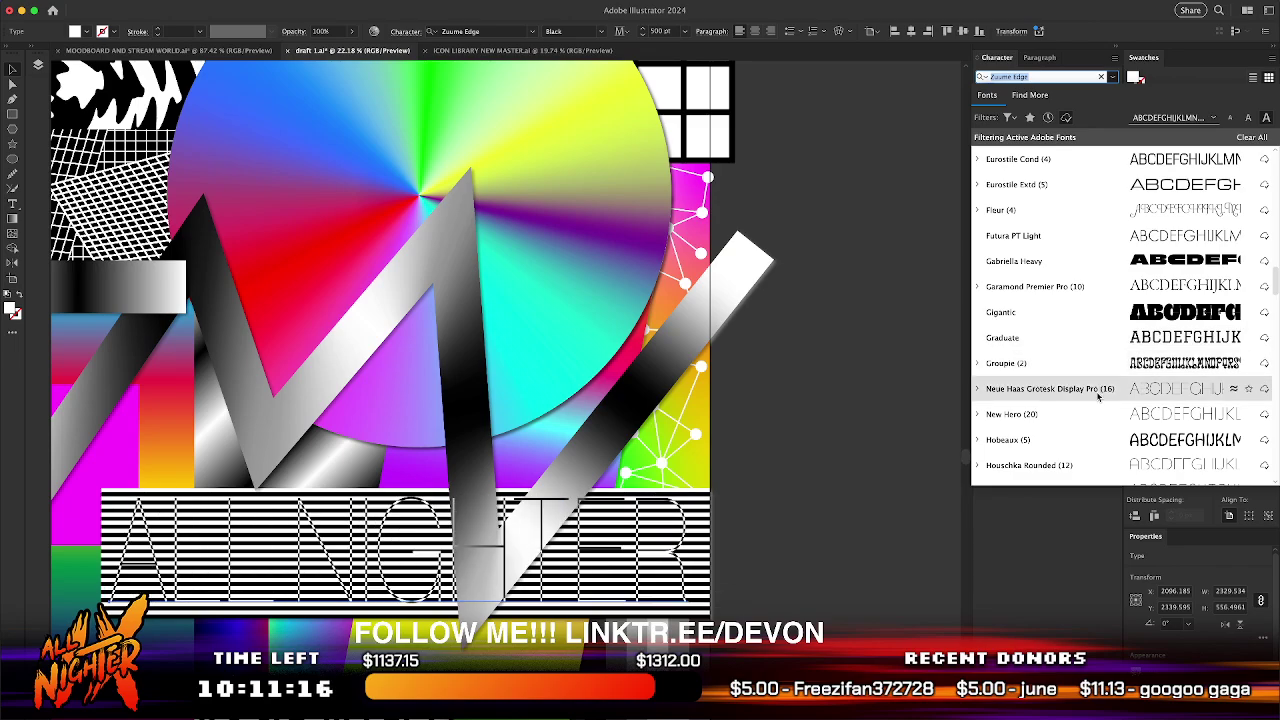
{"action": "scroll", "coordinate": [1090, 410], "scroll_direction": "down", "scroll_amount": 2}
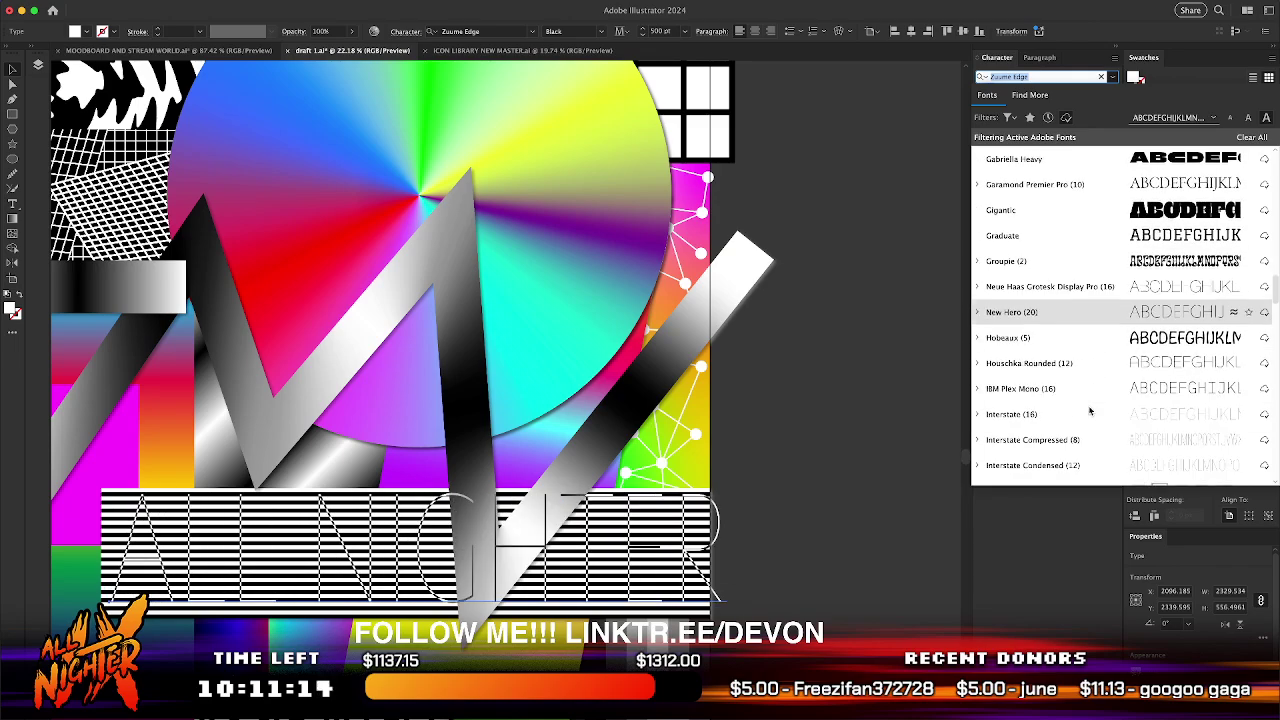
{"action": "scroll", "coordinate": [1090, 410], "scroll_direction": "down", "scroll_amount": 7}
{"action": "scroll", "coordinate": [1090, 410], "scroll_direction": "down", "scroll_amount": 1}
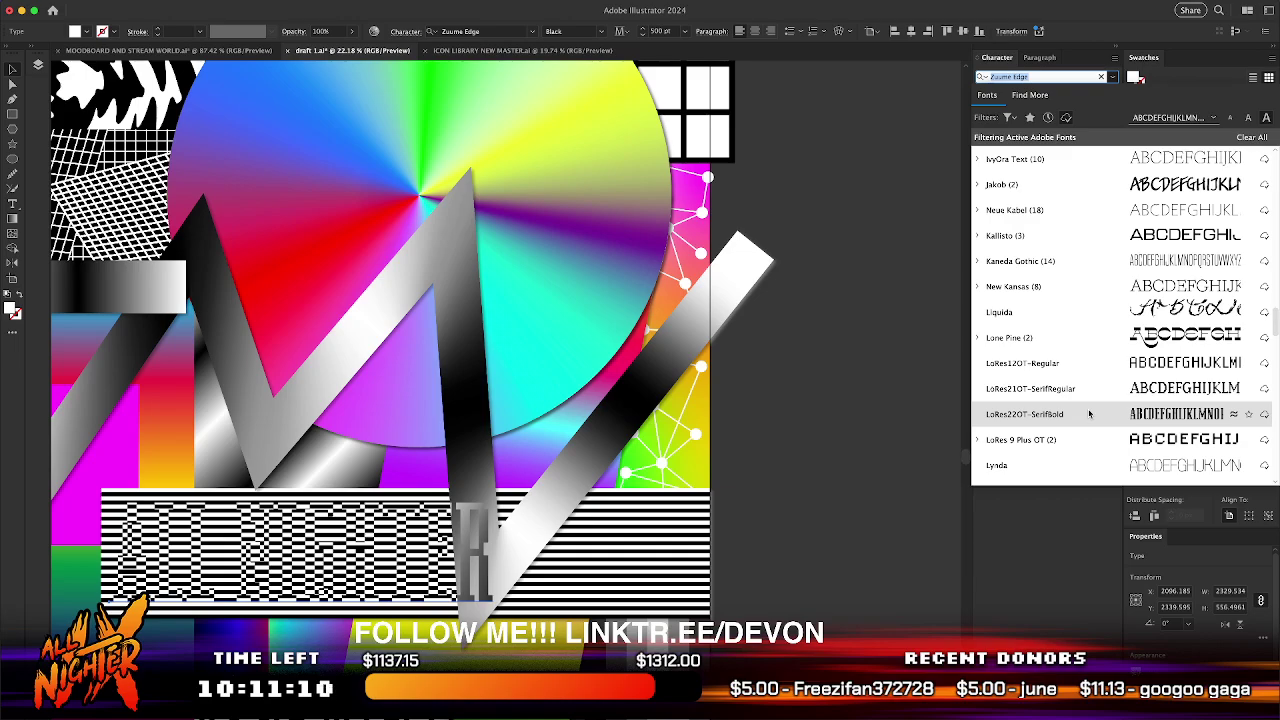
{"action": "scroll", "coordinate": [1090, 414], "scroll_direction": "down", "scroll_amount": 3}
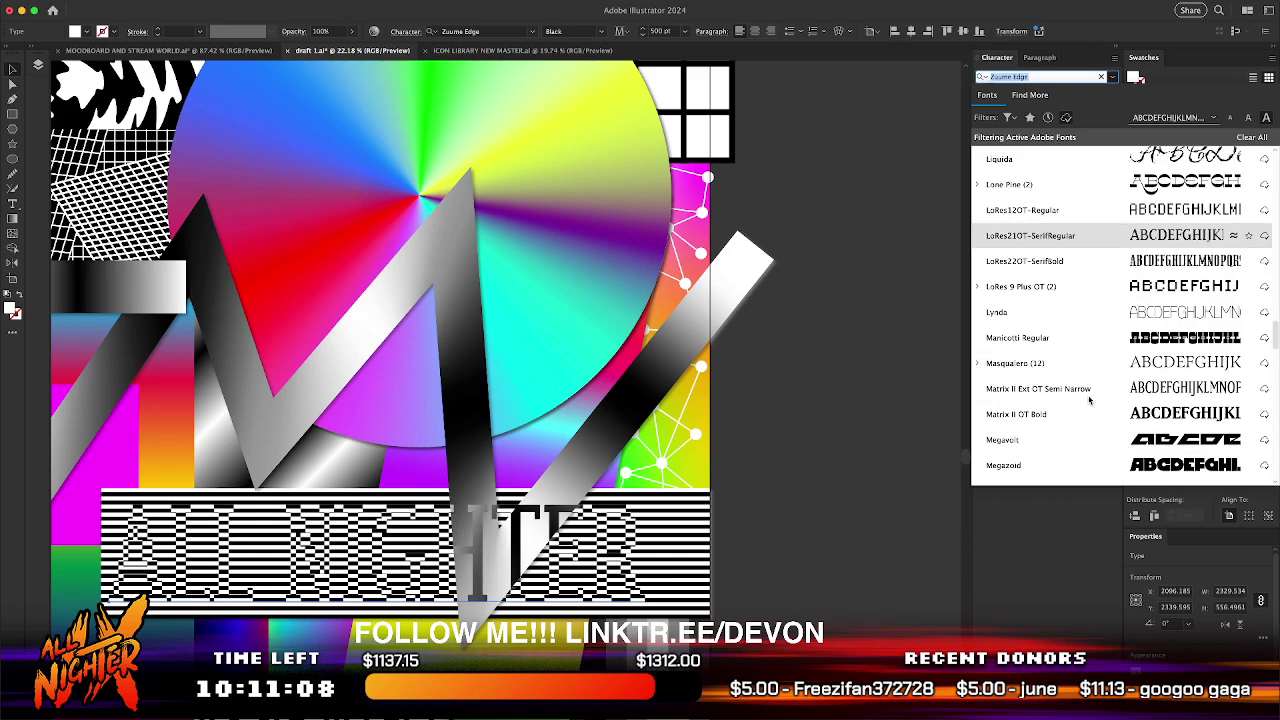
{"action": "scroll", "coordinate": [1090, 400], "scroll_direction": "down", "scroll_amount": 2}
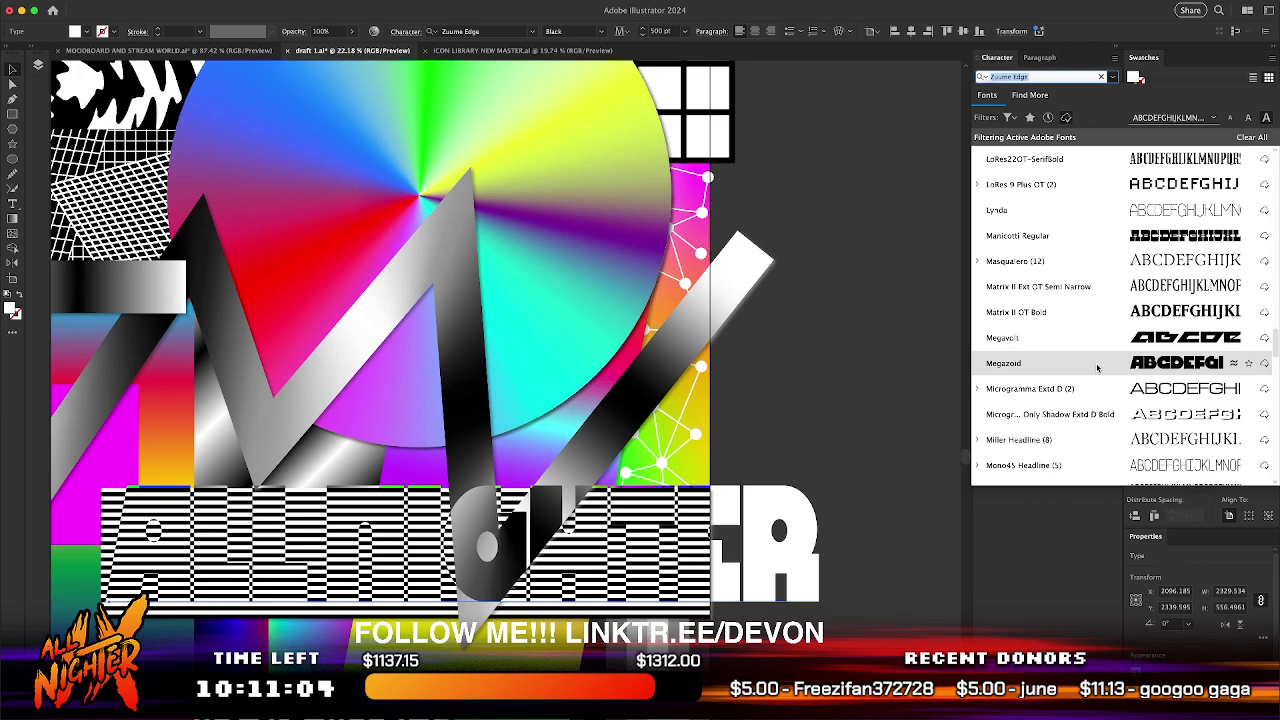
{"action": "scroll", "coordinate": [1097, 368], "scroll_direction": "down", "scroll_amount": 3}
{"action": "scroll", "coordinate": [1097, 368], "scroll_direction": "down", "scroll_amount": 6}
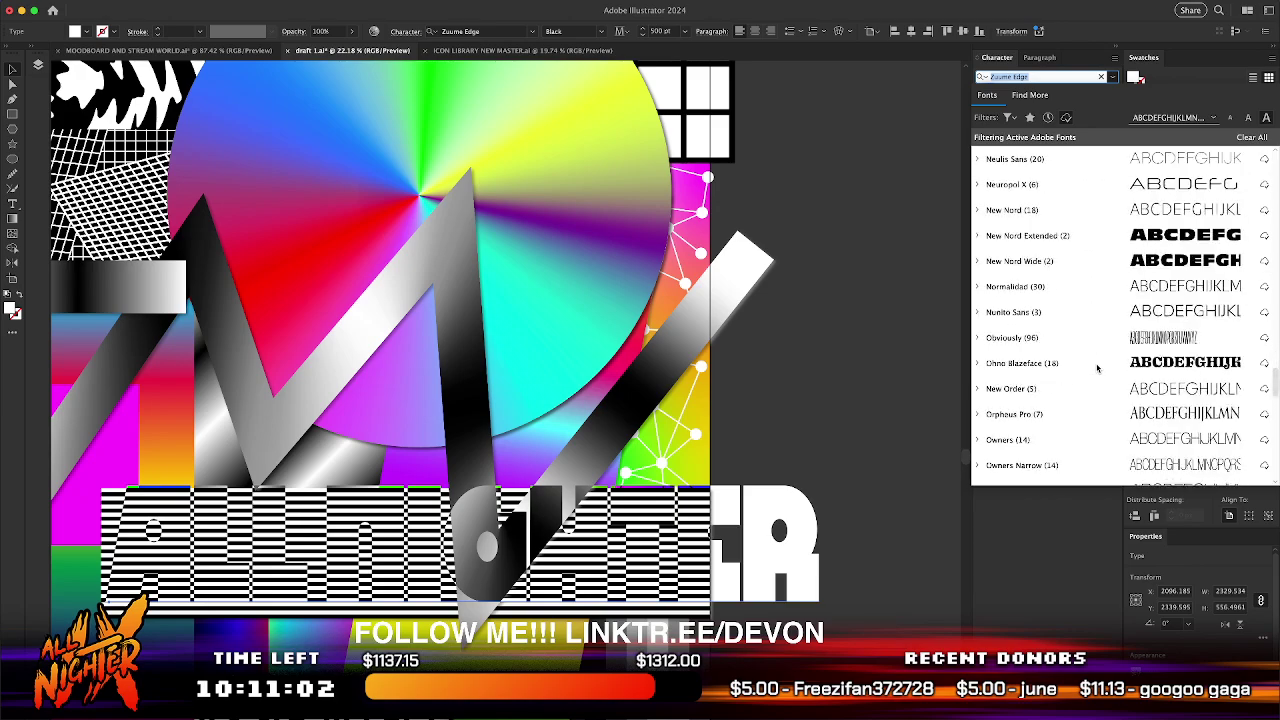
{"action": "scroll", "coordinate": [1097, 368], "scroll_direction": "down", "scroll_amount": 1}
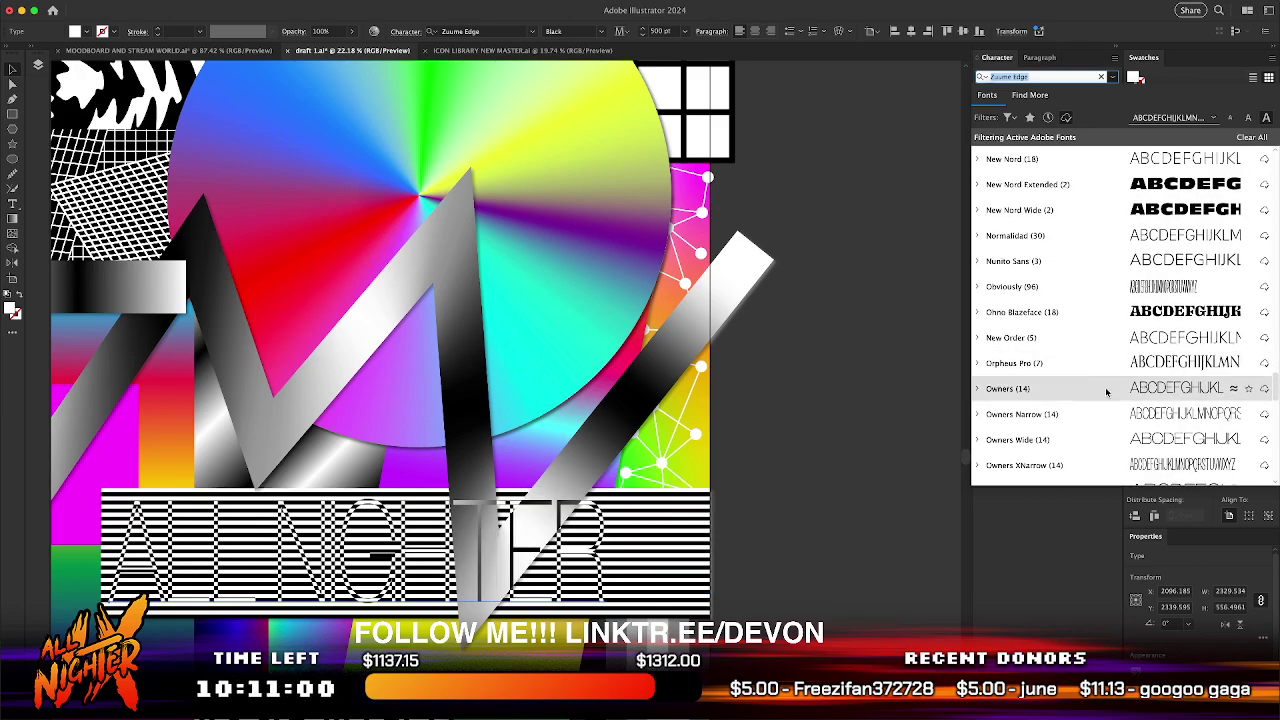
{"action": "scroll", "coordinate": [1106, 391], "scroll_direction": "down", "scroll_amount": 4}
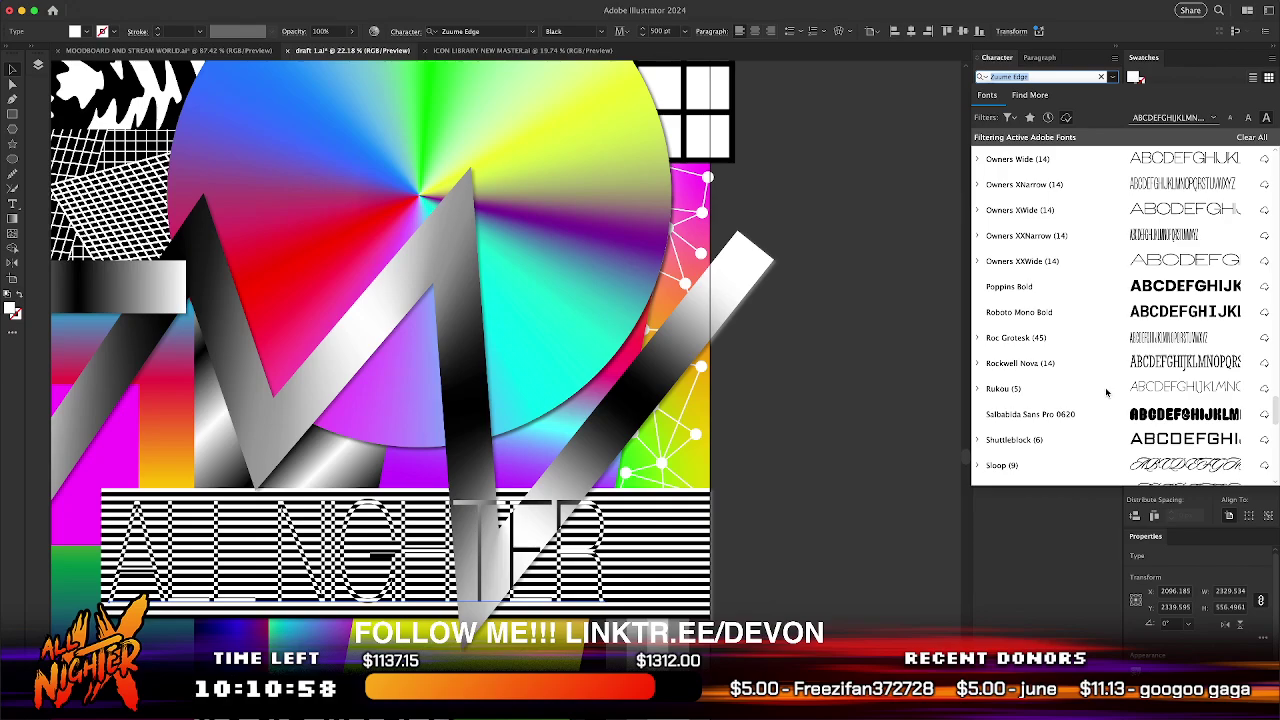
{"action": "scroll", "coordinate": [1103, 262], "scroll_direction": "down", "scroll_amount": 2}
{"action": "scroll", "coordinate": [1100, 264], "scroll_direction": "down", "scroll_amount": 5}
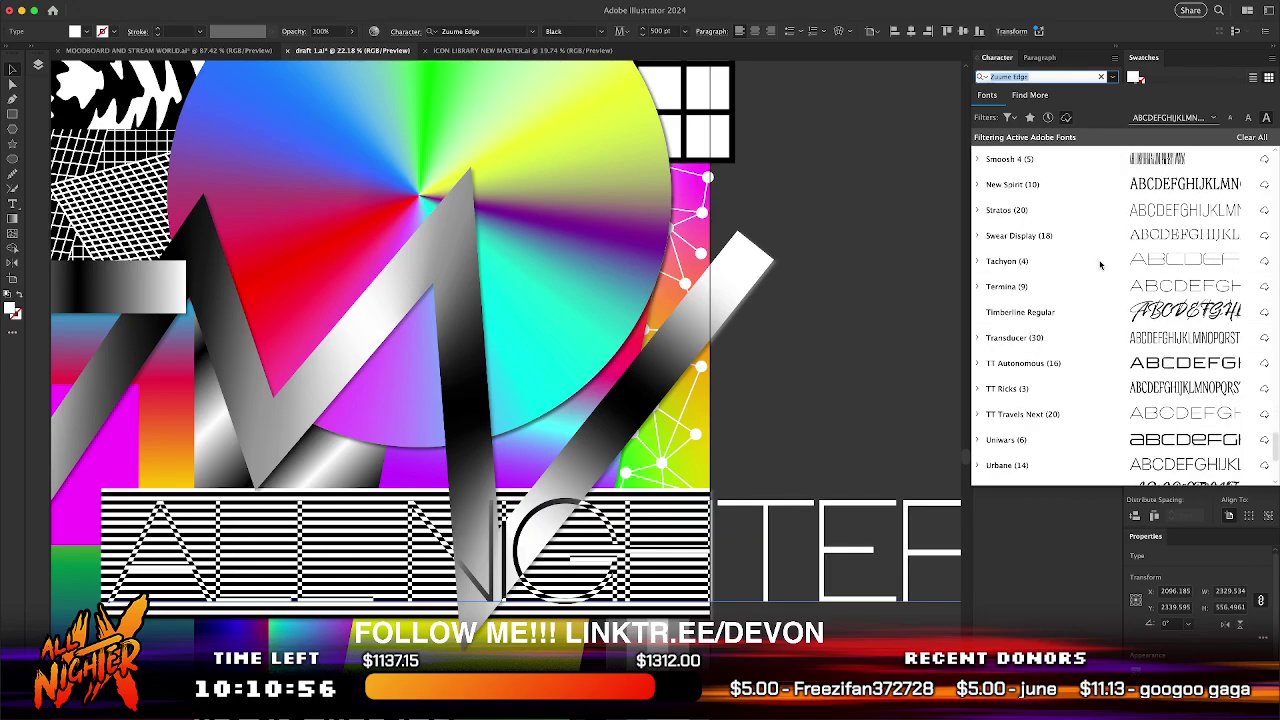
{"action": "scroll", "coordinate": [1100, 264], "scroll_direction": "down", "scroll_amount": 3}
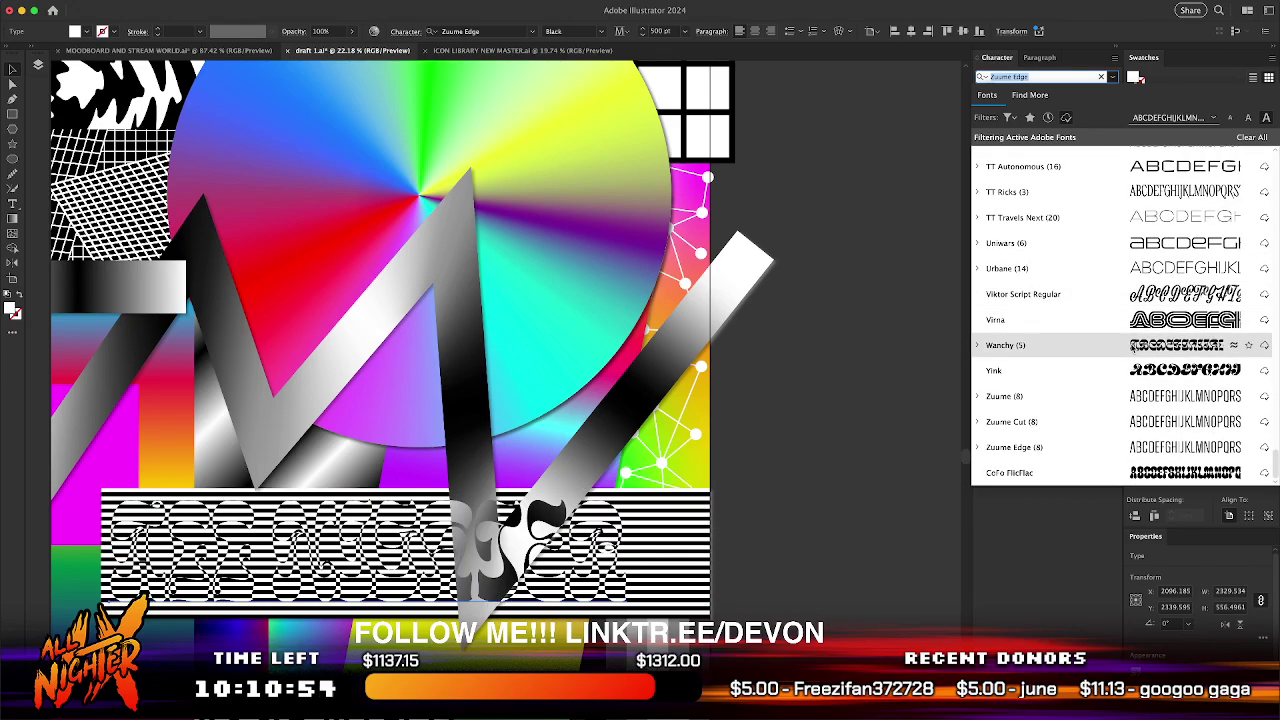
{"action": "left_click", "coordinate": [1133, 345]}
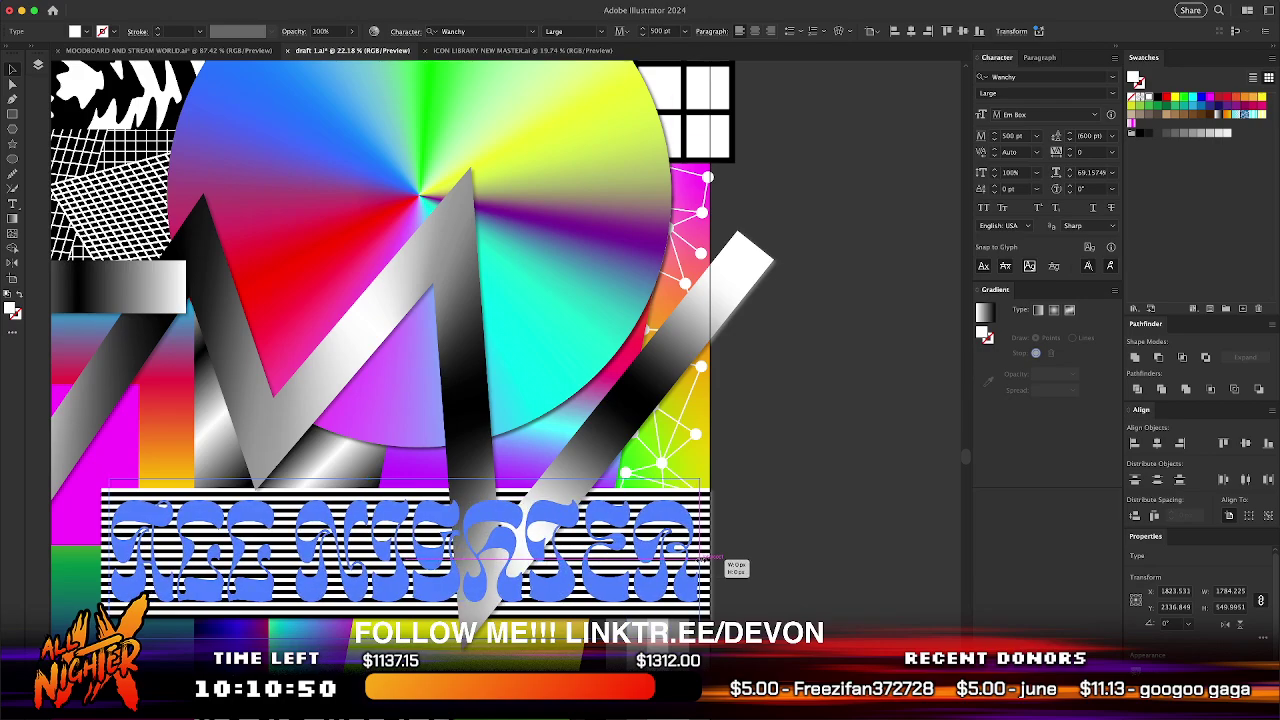
{"action": "left_click", "coordinate": [770, 595]}
- Try moving the ALL NIGHTER title off the striped band to beside the artboard, and undo the move
{"action": "scroll", "coordinate": [404, 575], "scroll_direction": "down", "scroll_amount": 5}
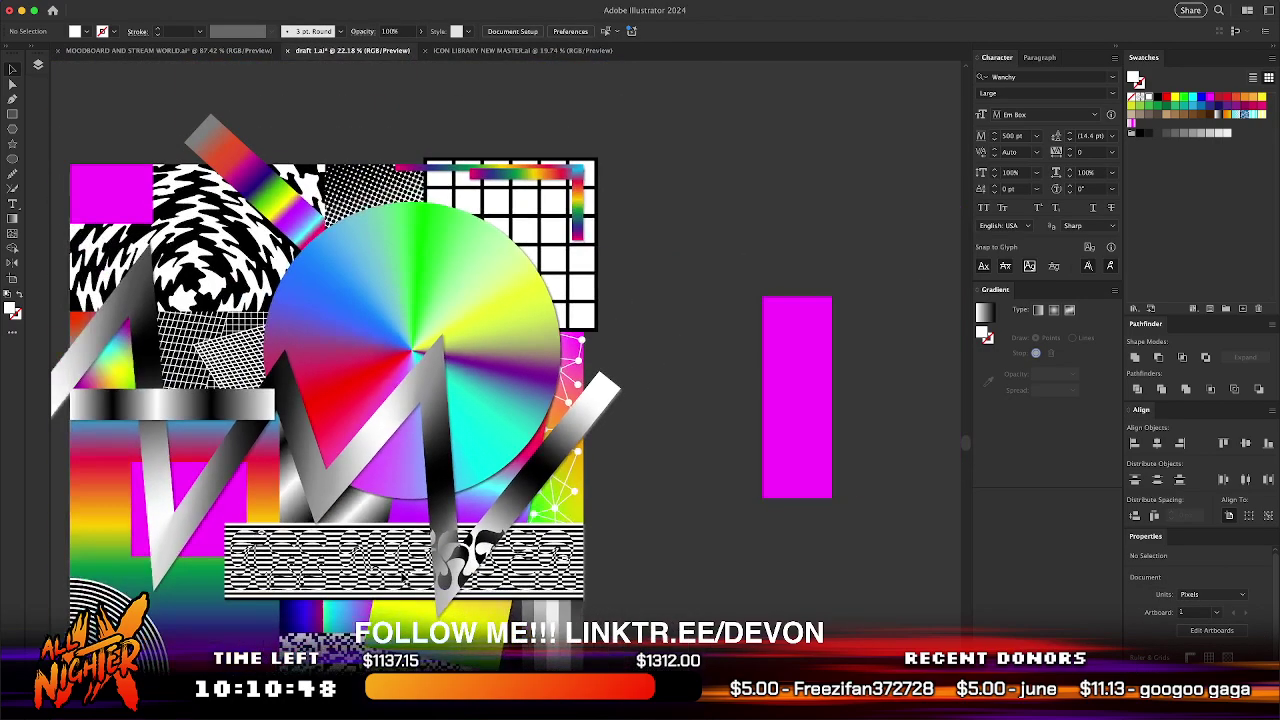
{"action": "left_click_drag", "start_coordinate": [408, 578], "coordinate": [795, 578]}
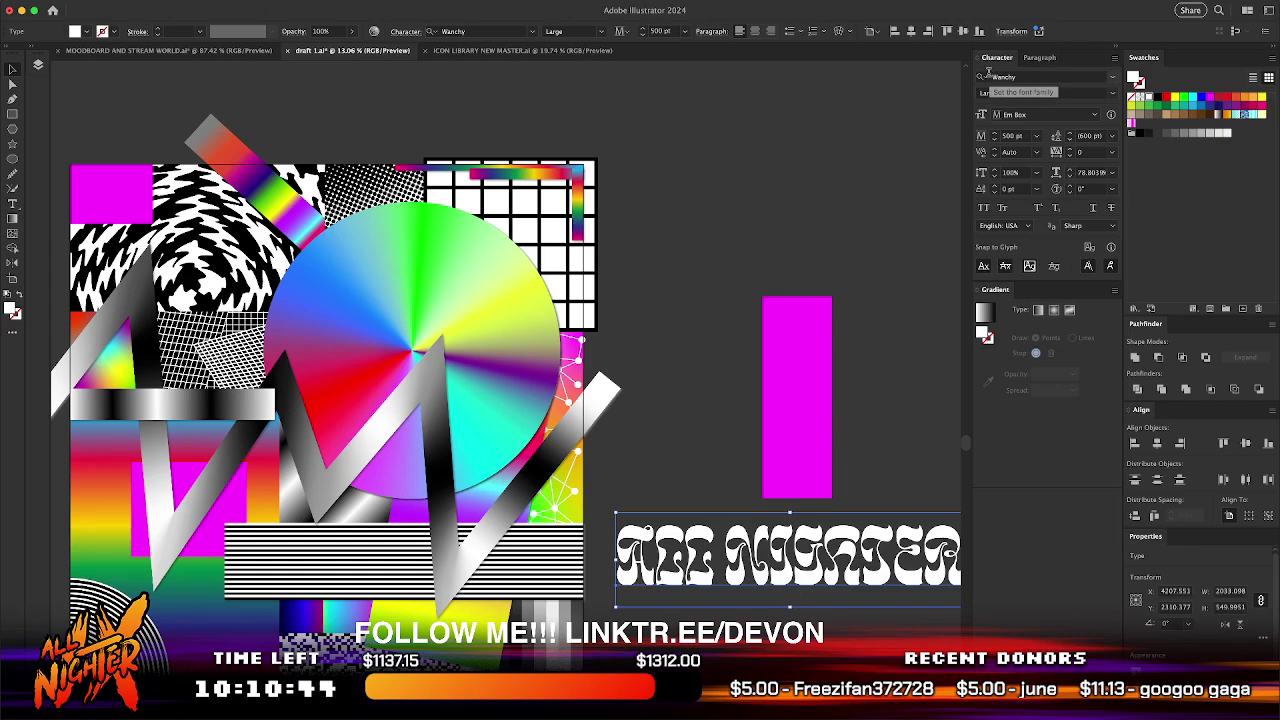
{"action": "key", "text": "ctrl+z"}
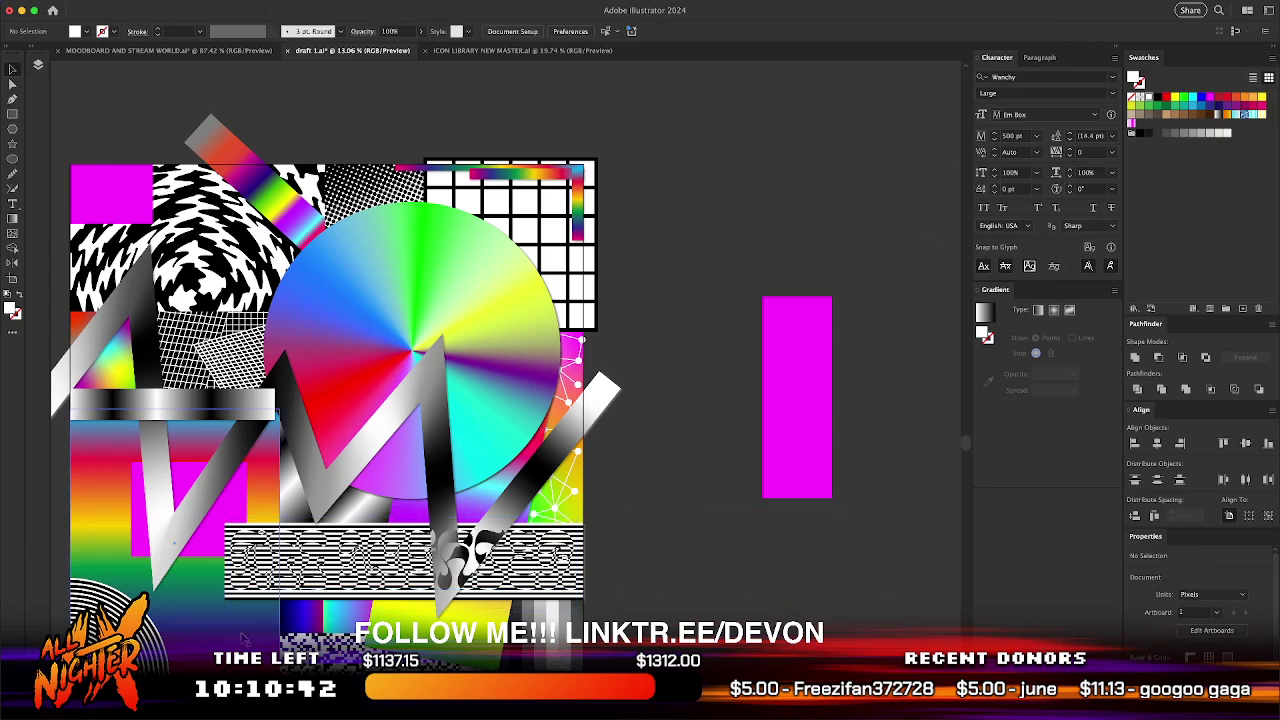
{"action": "scroll", "coordinate": [242, 638], "scroll_direction": "up", "scroll_amount": 3}
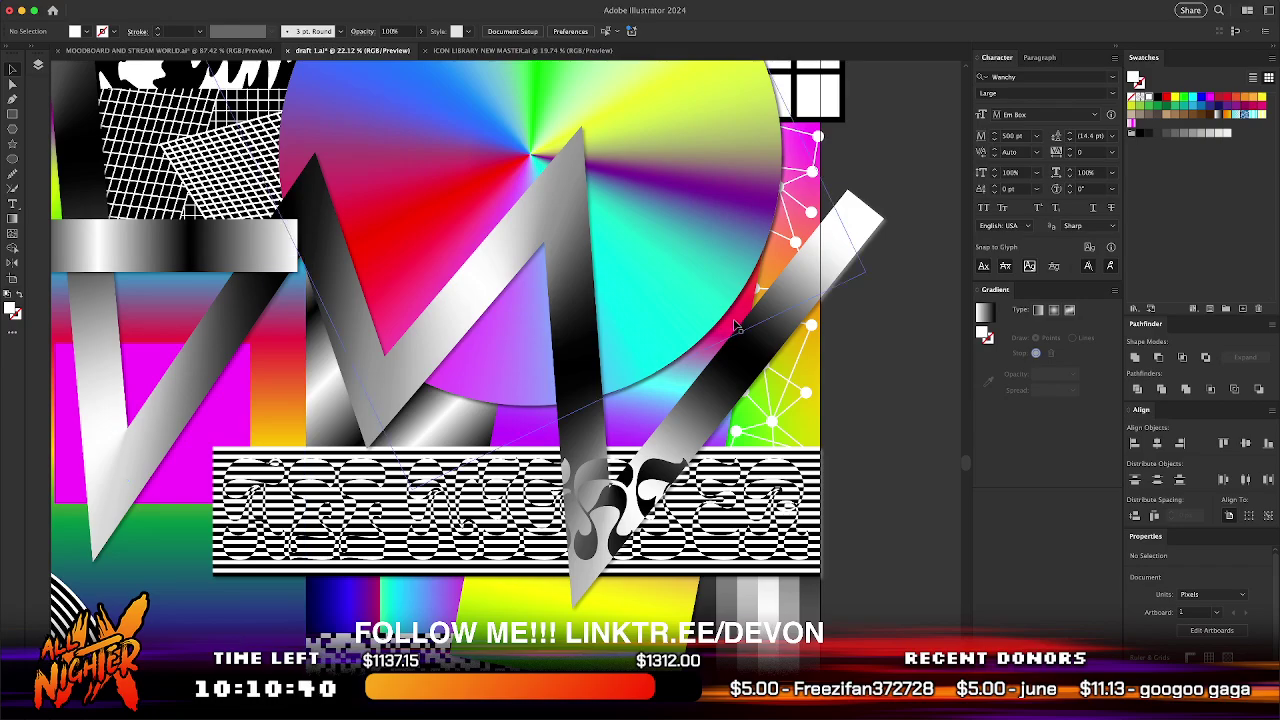
- Rearrange the stacking order so the ALL NIGHTER title sits behind the gradient zigzag but above the striped band
{"action": "left_click", "coordinate": [742, 378]}
{"action": "scroll", "coordinate": [740, 380], "scroll_direction": "down", "scroll_amount": 2}
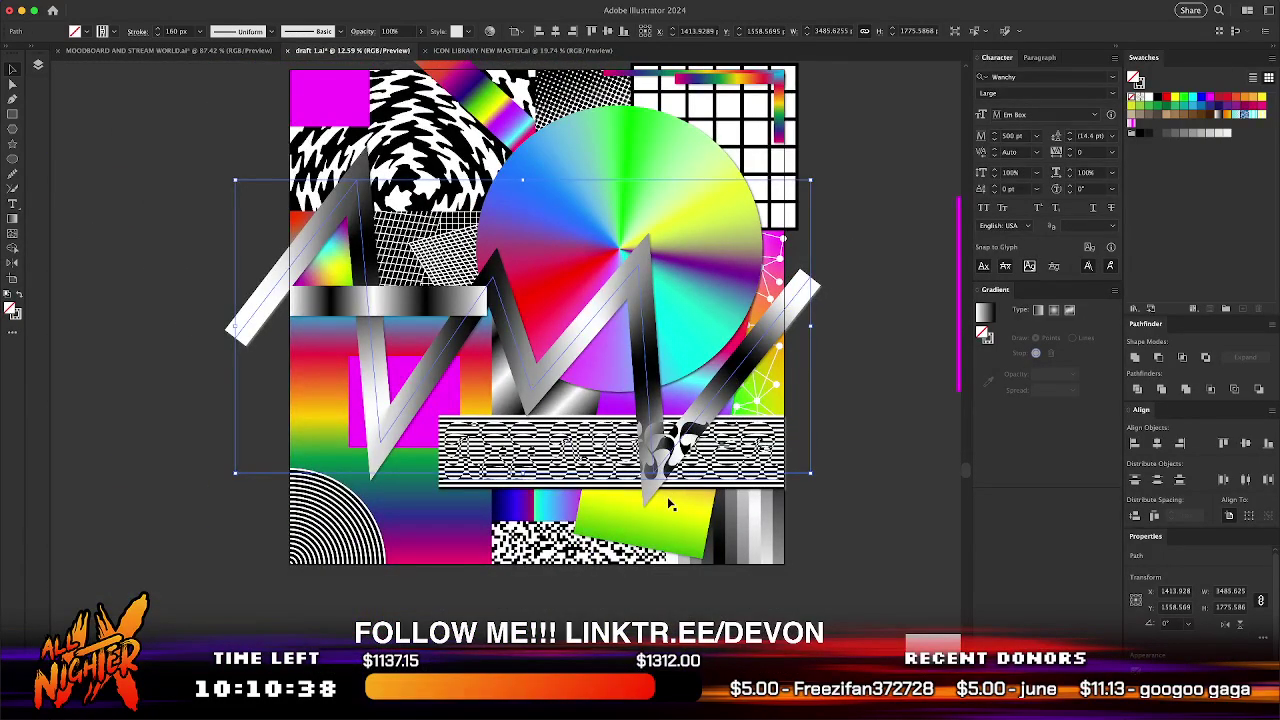
{"action": "scroll", "coordinate": [672, 482], "scroll_direction": "up", "scroll_amount": 4}
{"action": "left_click", "coordinate": [675, 478]}
{"action": "left_click_drag", "start_coordinate": [684, 439], "coordinate": [684, 438]}
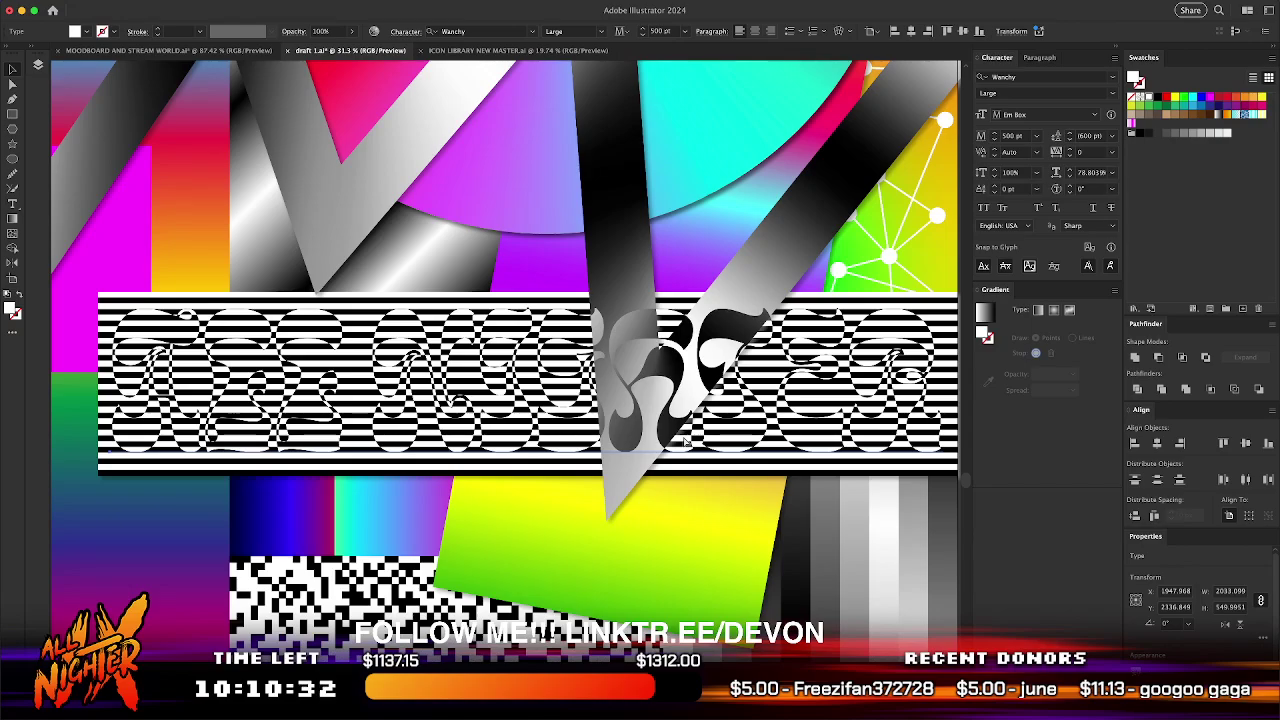
{"action": "left_click", "coordinate": [686, 442]}
{"action": "scroll", "coordinate": [733, 428], "scroll_direction": "down", "scroll_amount": 2}
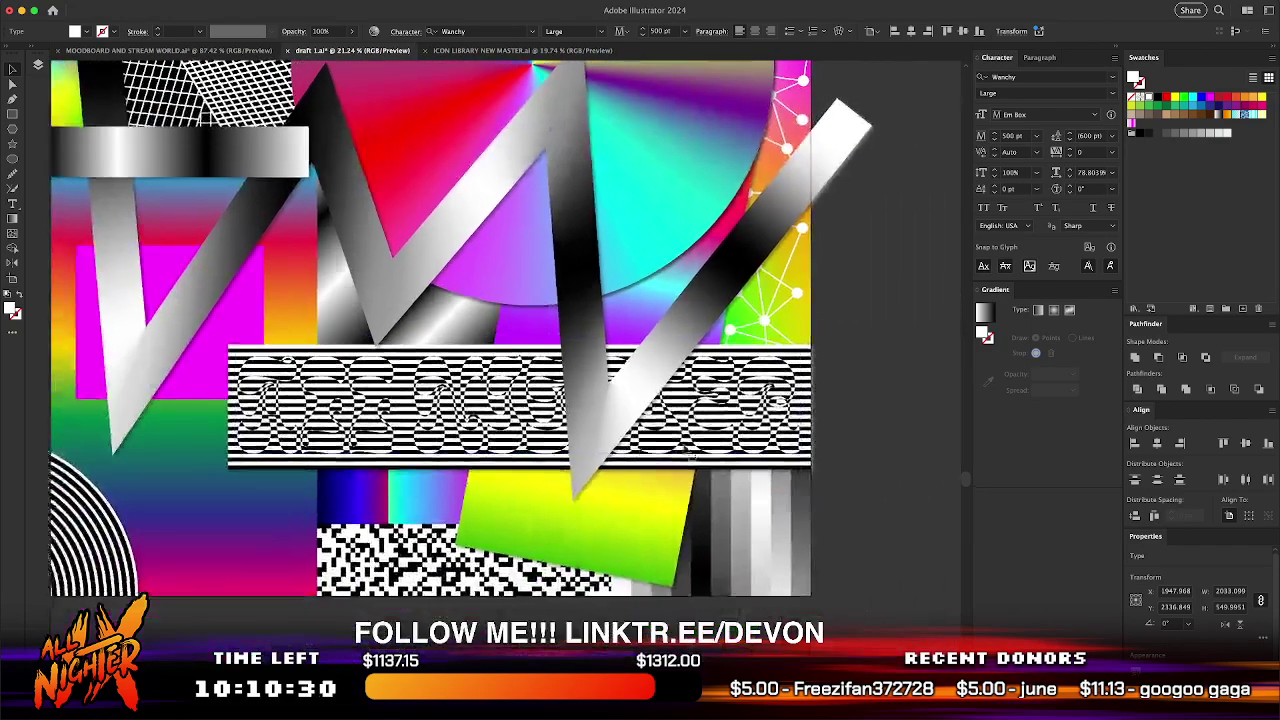
- Reset the title's horizontal scale to 100%, replace its text with NINE, and deselect it
{"action": "left_click_drag", "start_coordinate": [760, 418], "coordinate": [513, 450]}
{"action": "key", "text": "super+z"}
{"action": "left_click", "coordinate": [1110, 173]}
{"action": "left_click", "coordinate": [1124, 237]}
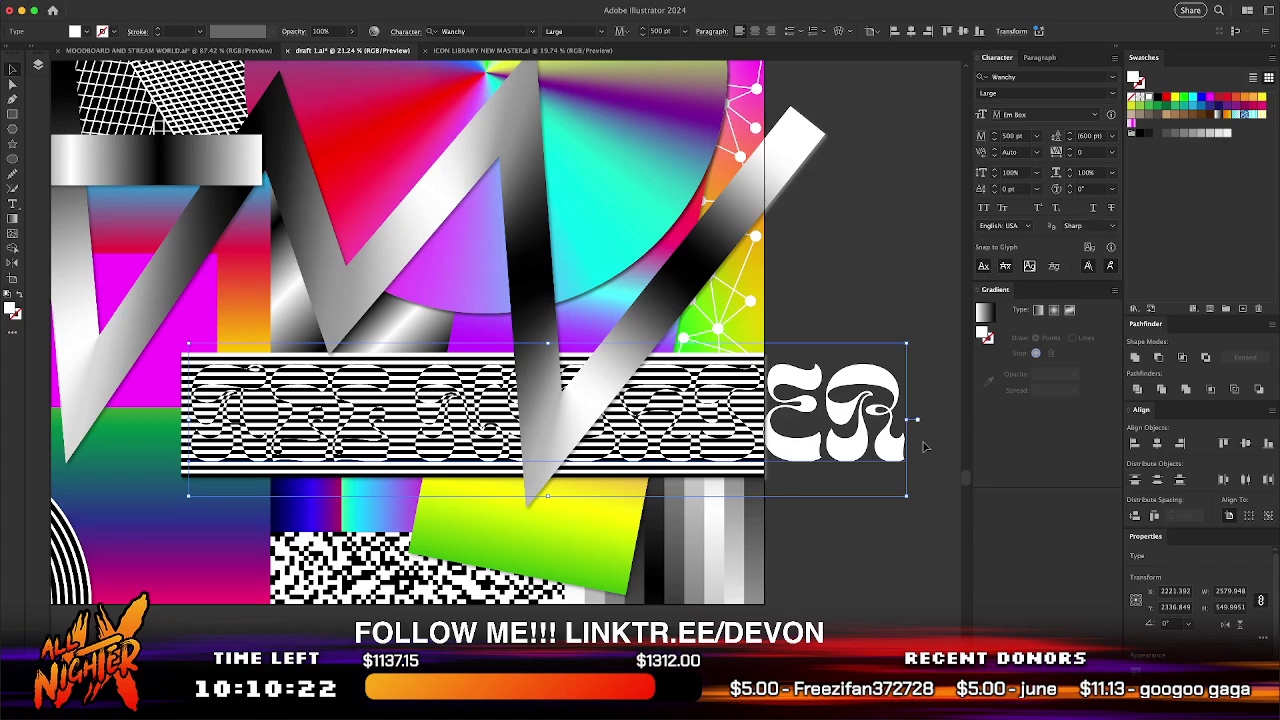
{"action": "double_click", "coordinate": [800, 450]}
{"action": "type", "text": "NINE"}
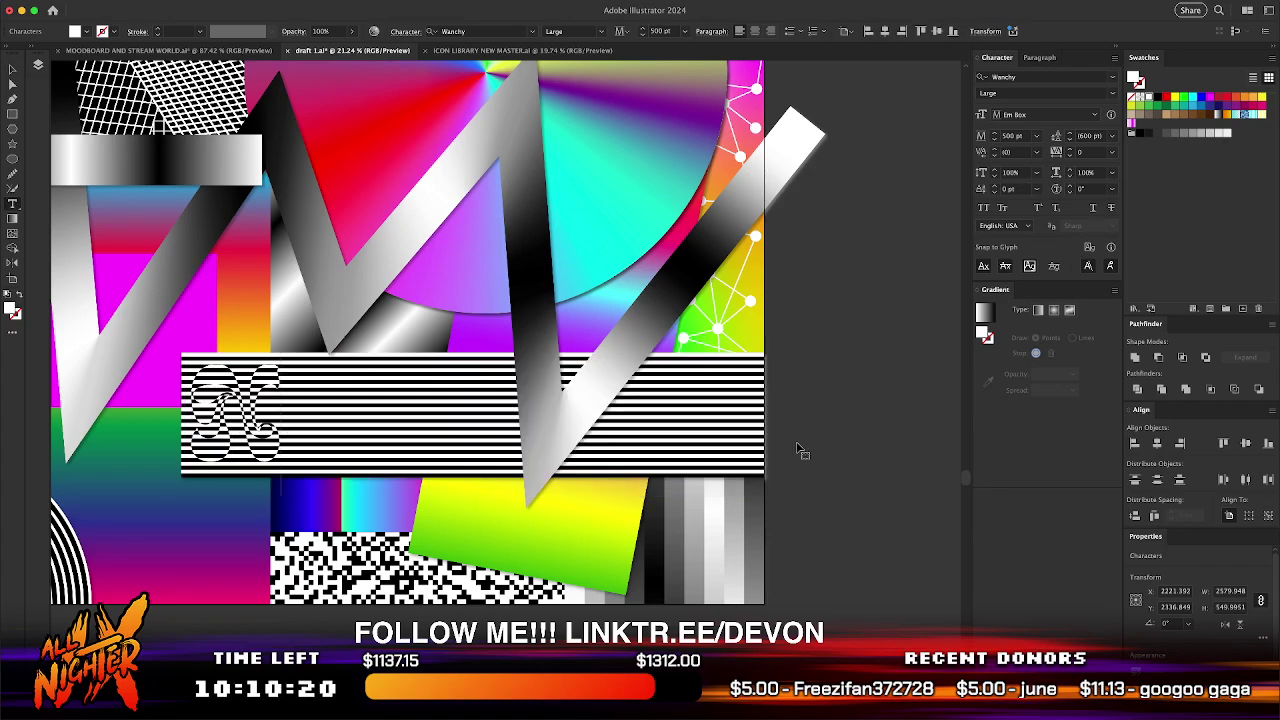
{"action": "left_click", "coordinate": [12, 70]}
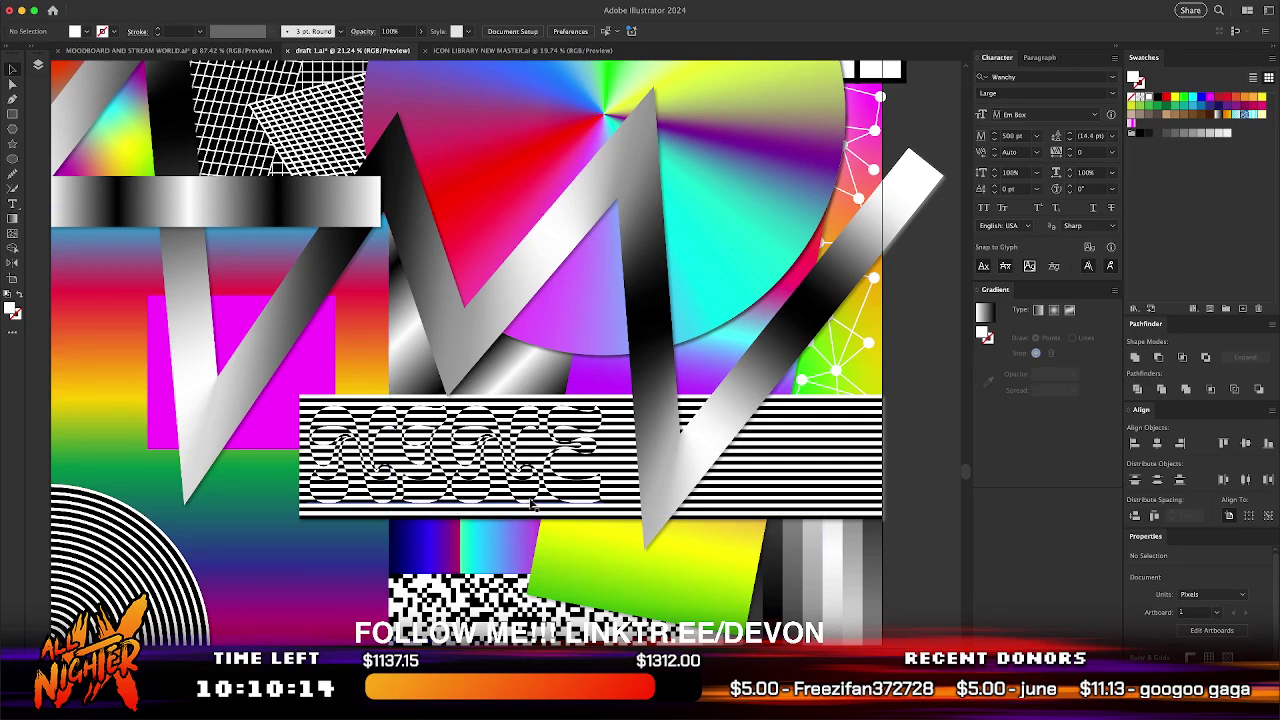
- Examine the NINE lettering on the striped band up close and within the whole composition
{"action": "scroll", "coordinate": [476, 474], "scroll_direction": "up", "scroll_amount": 3}
{"action": "scroll", "coordinate": [541, 469], "scroll_direction": "left", "scroll_amount": 3}
{"action": "scroll", "coordinate": [541, 469], "scroll_direction": "down", "scroll_amount": 1}
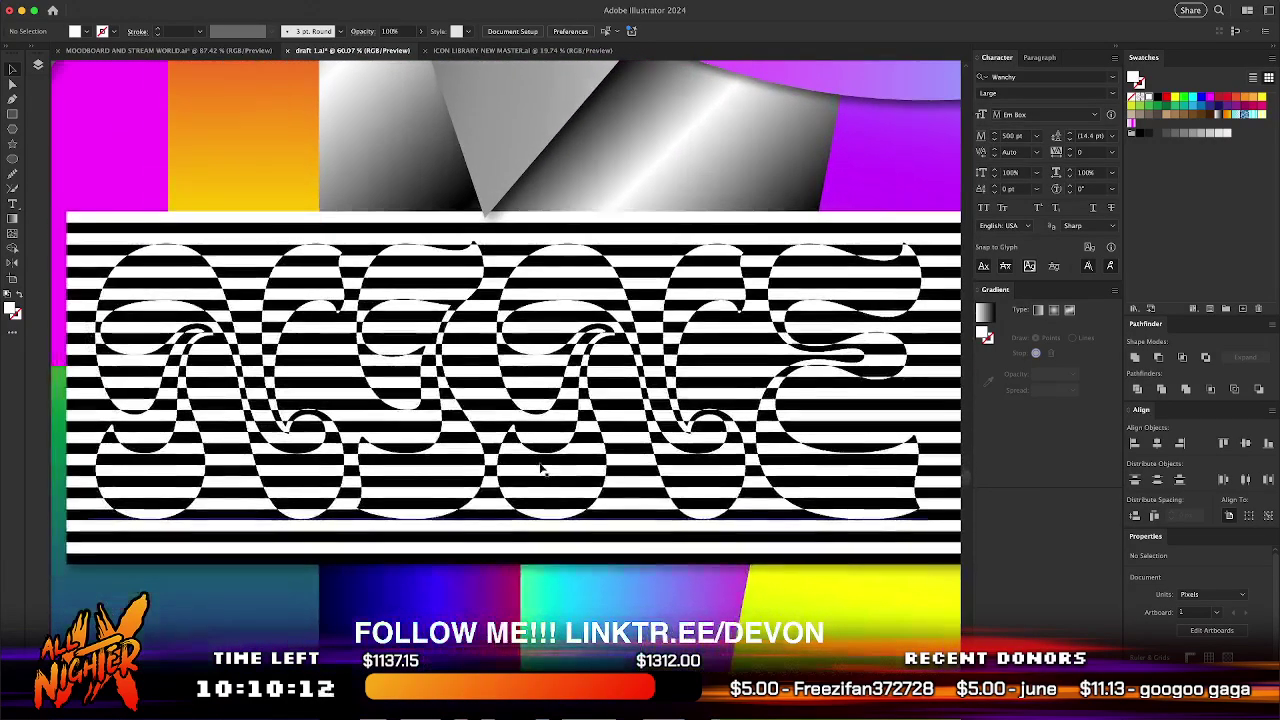
{"action": "scroll", "coordinate": [541, 469], "scroll_direction": "right", "scroll_amount": 1}
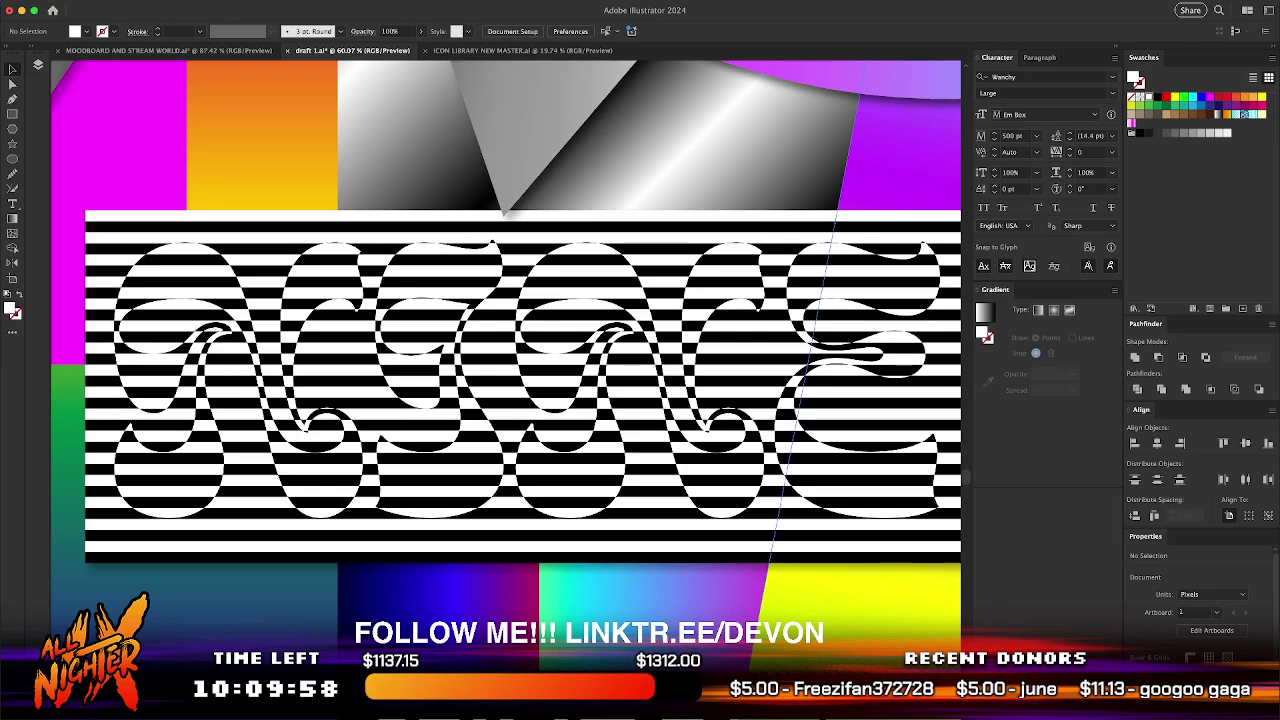
{"action": "scroll", "coordinate": [818, 716], "scroll_direction": "down", "scroll_amount": 3}
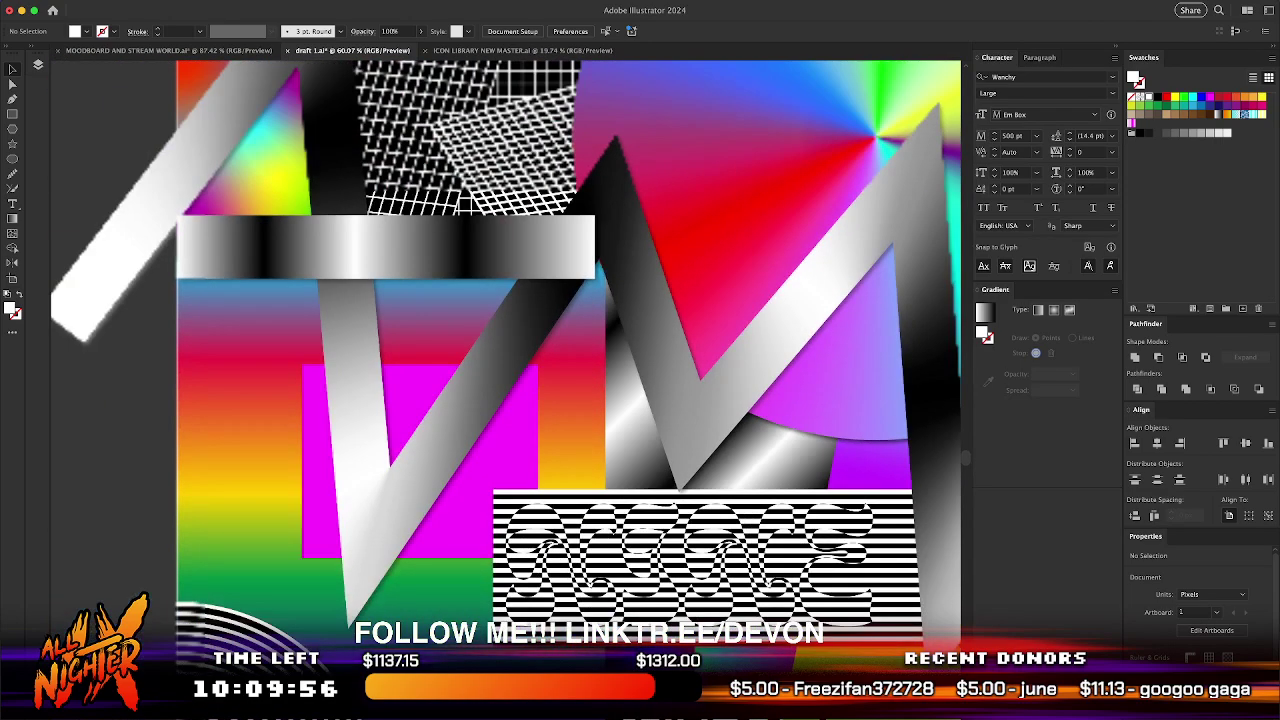
{"action": "scroll", "coordinate": [218, 506], "scroll_direction": "down", "scroll_amount": 2}
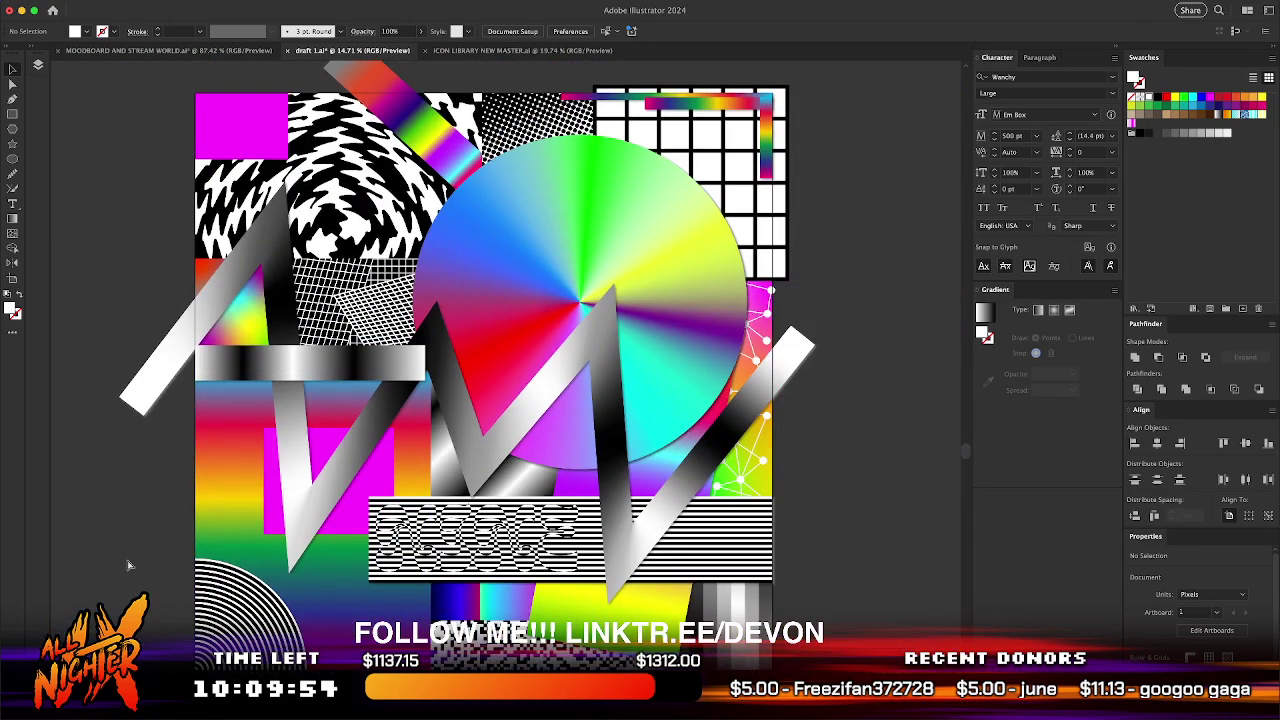
- Reshape the magenta rectangle in the artboard's upper-left corner into a tall block about 363 by 868 px, and deselect it
{"action": "left_click", "coordinate": [269, 145]}
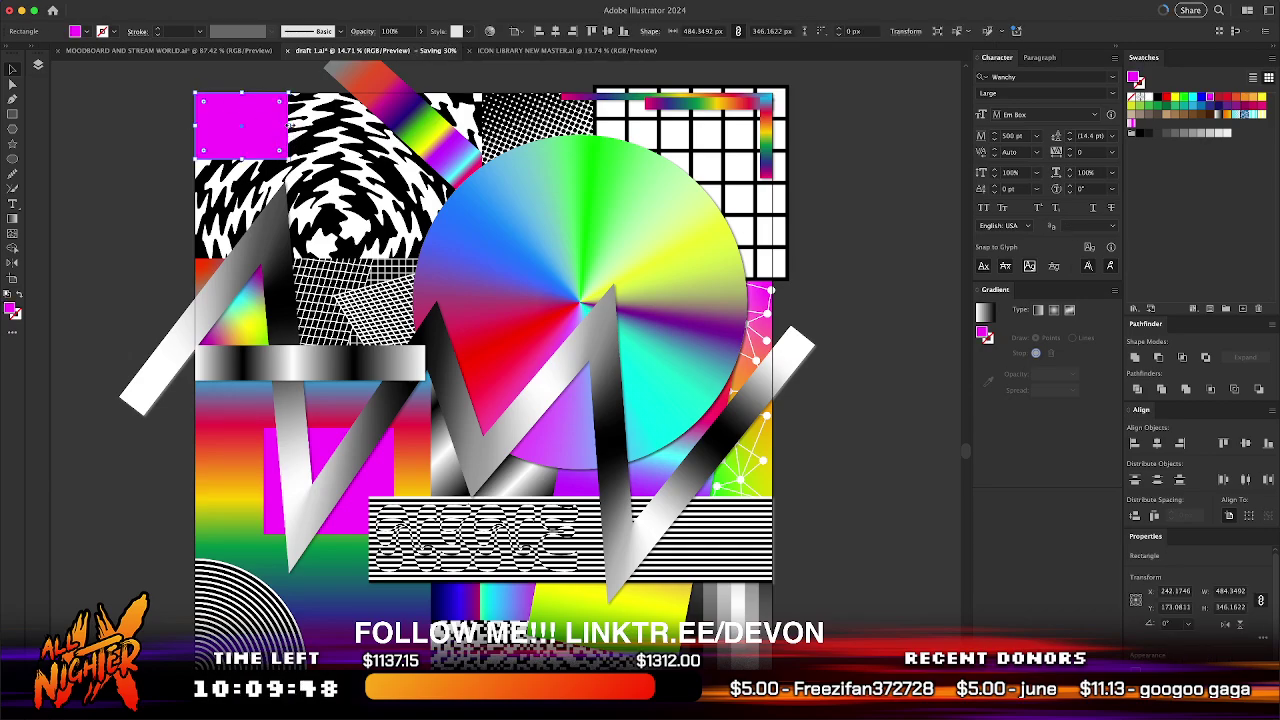
{"action": "left_click_drag", "start_coordinate": [286, 125], "coordinate": [230, 258]}
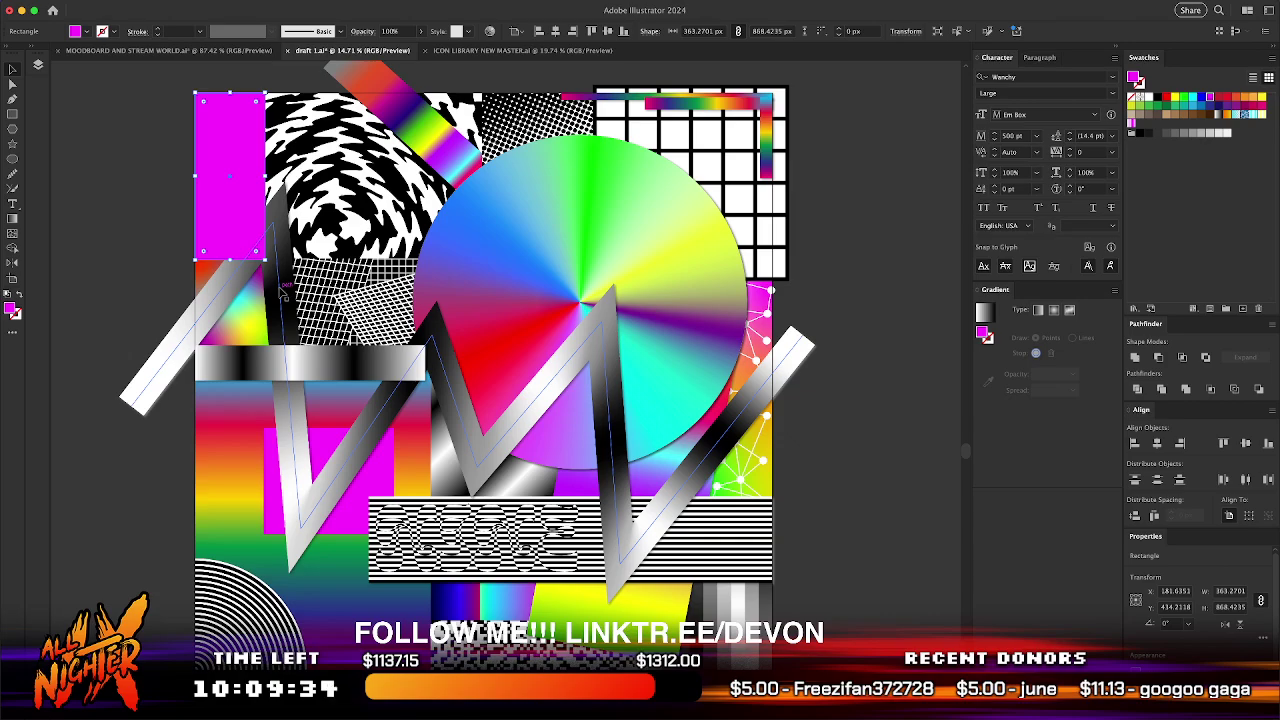
{"action": "scroll", "coordinate": [283, 287], "scroll_direction": "up", "scroll_amount": 3}
{"action": "scroll", "coordinate": [283, 287], "scroll_direction": "left", "scroll_amount": 1}
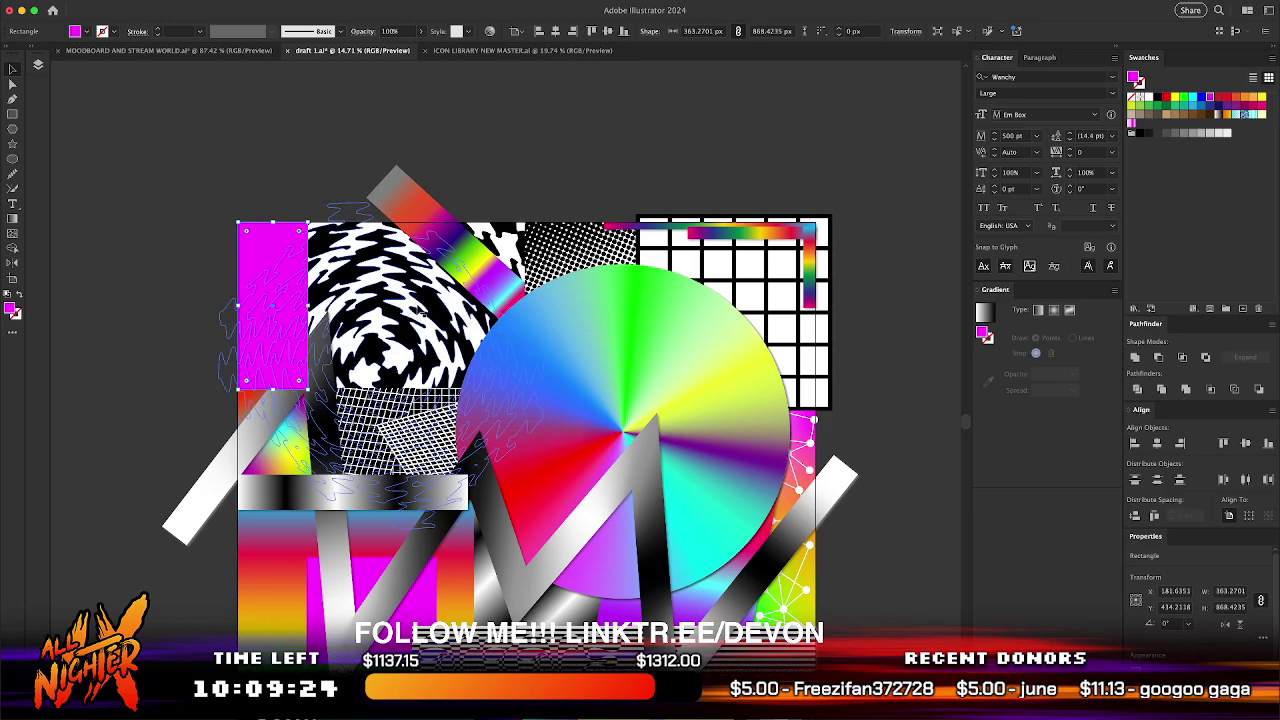
{"action": "left_click", "coordinate": [209, 205]}
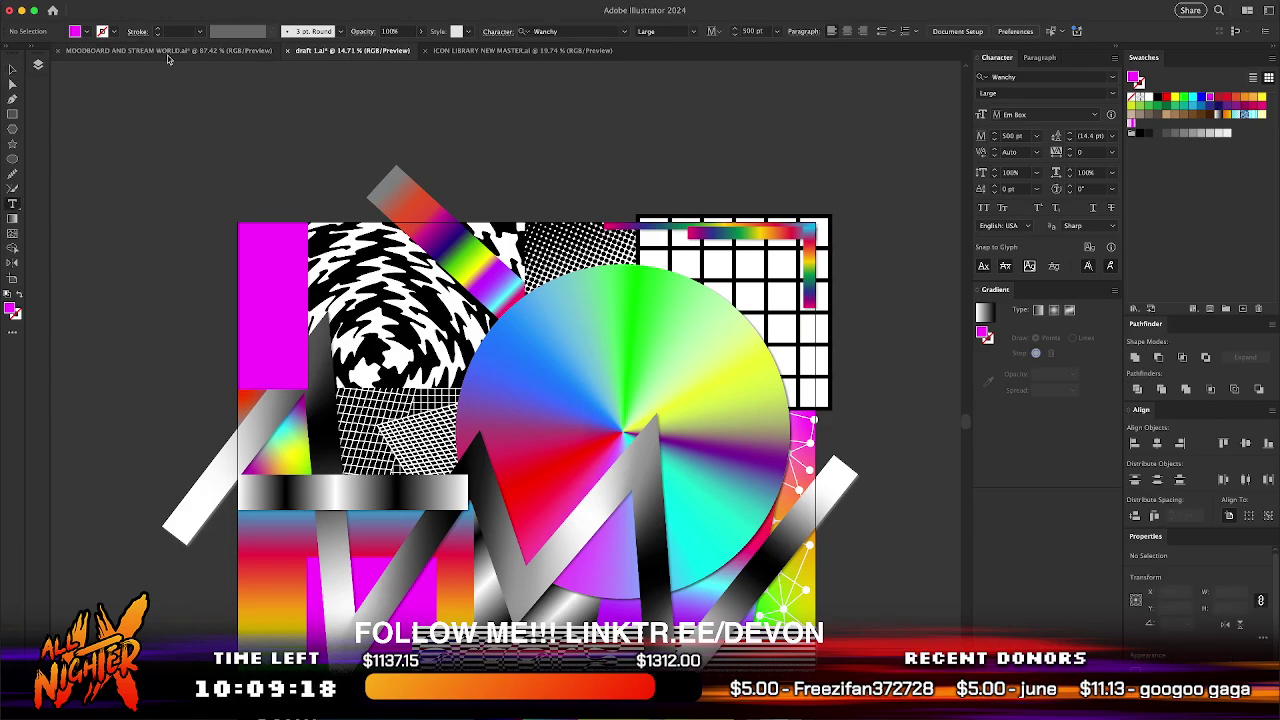
- Switch to the MOODBOARD AND STREAM WORLD document and copy the "vasa acrylic" label to the empty area below the two Pantone artworks
{"action": "left_click", "coordinate": [170, 50]}
{"action": "scroll", "coordinate": [487, 367], "scroll_direction": "down", "scroll_amount": 3}
{"action": "scroll", "coordinate": [487, 367], "scroll_direction": "left", "scroll_amount": 2}
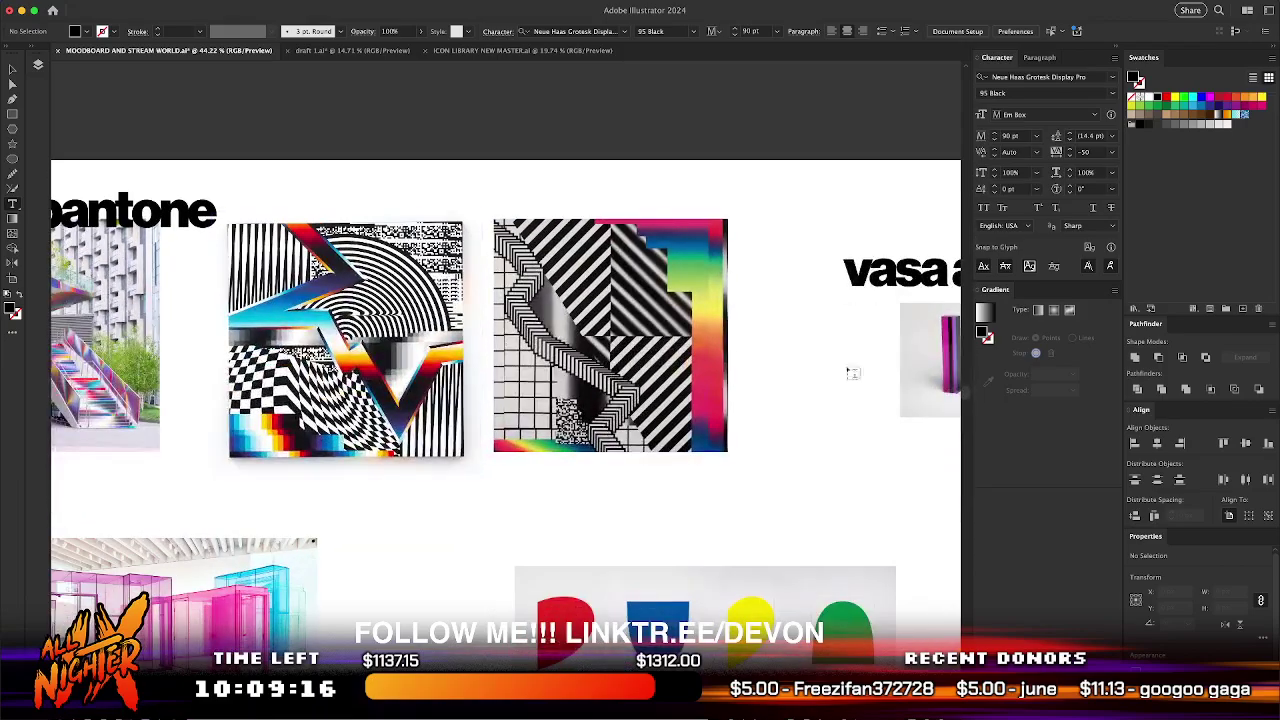
{"action": "left_click_drag", "start_coordinate": [919, 283], "coordinate": [548, 497]}
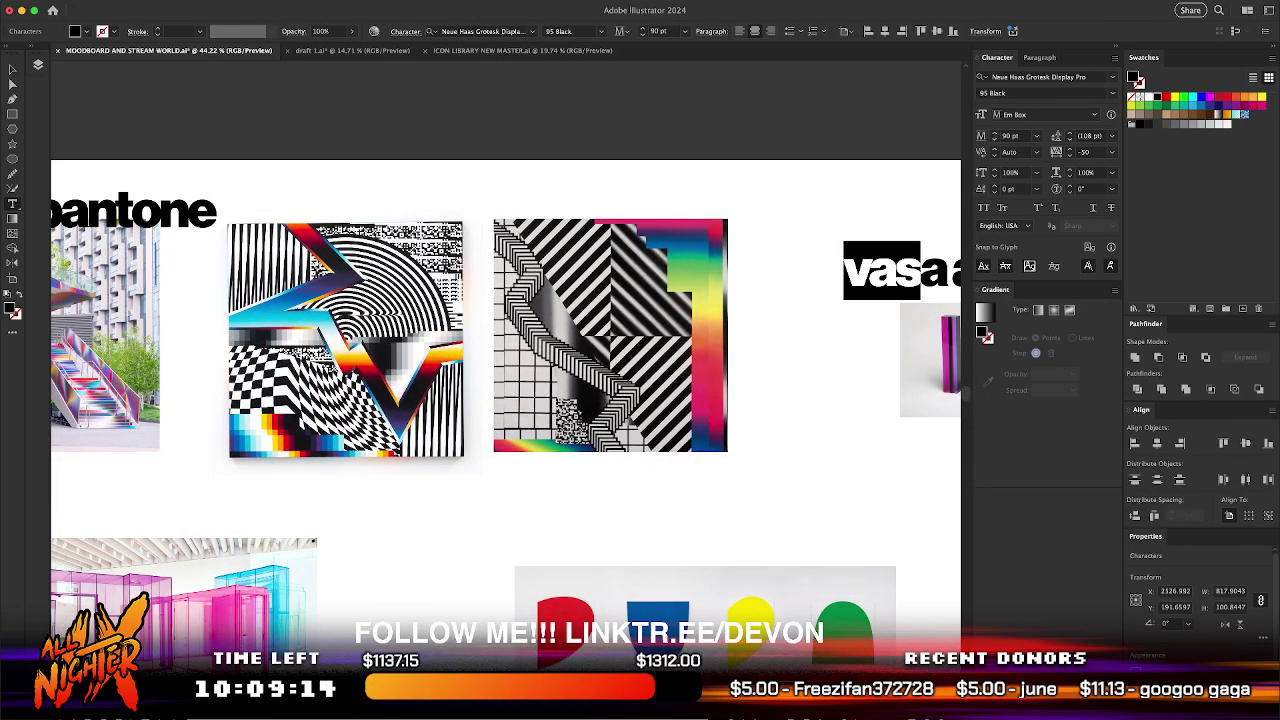
{"action": "left_click", "coordinate": [12, 69]}
{"action": "left_click_drag", "start_coordinate": [909, 270], "coordinate": [483, 521]}
{"action": "scroll", "coordinate": [483, 521], "scroll_direction": "up", "scroll_amount": 3}
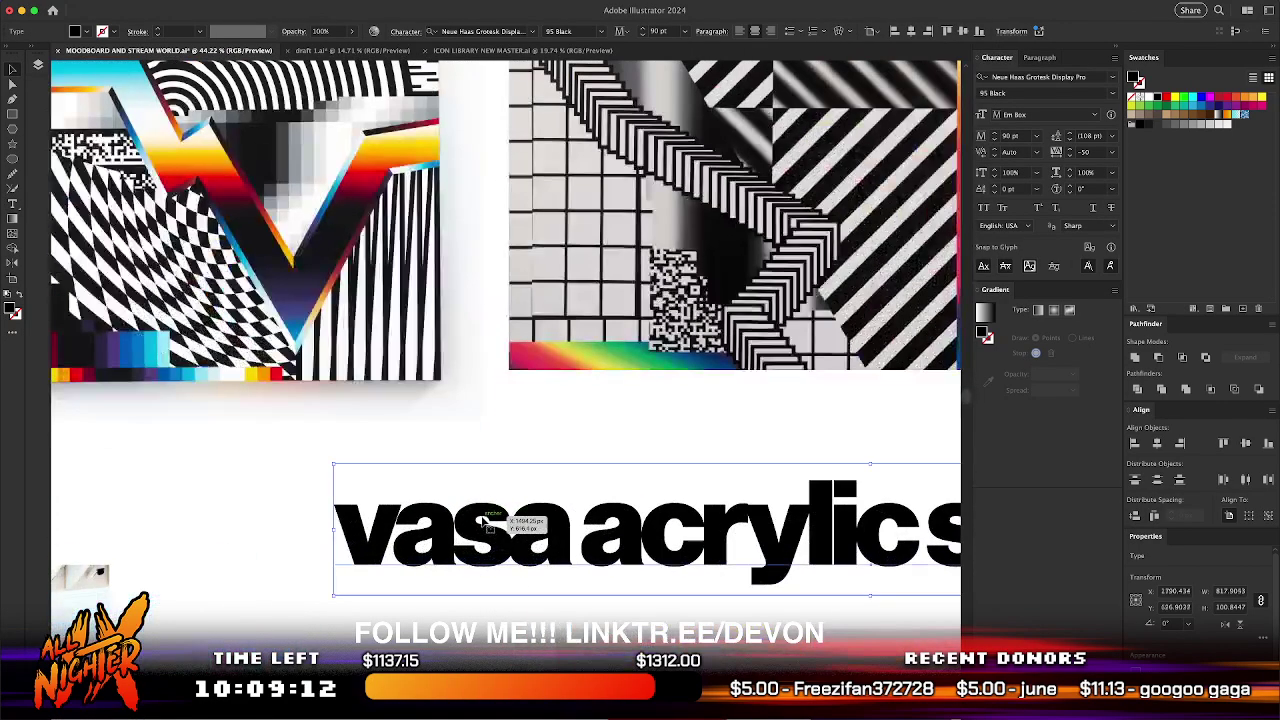
- Replace the copied label's text with JONATHAN ZAWADA on two lines
{"action": "double_click", "coordinate": [483, 520]}
{"action": "key", "text": "ctrl+a"}
{"action": "type", "text": "JON"}
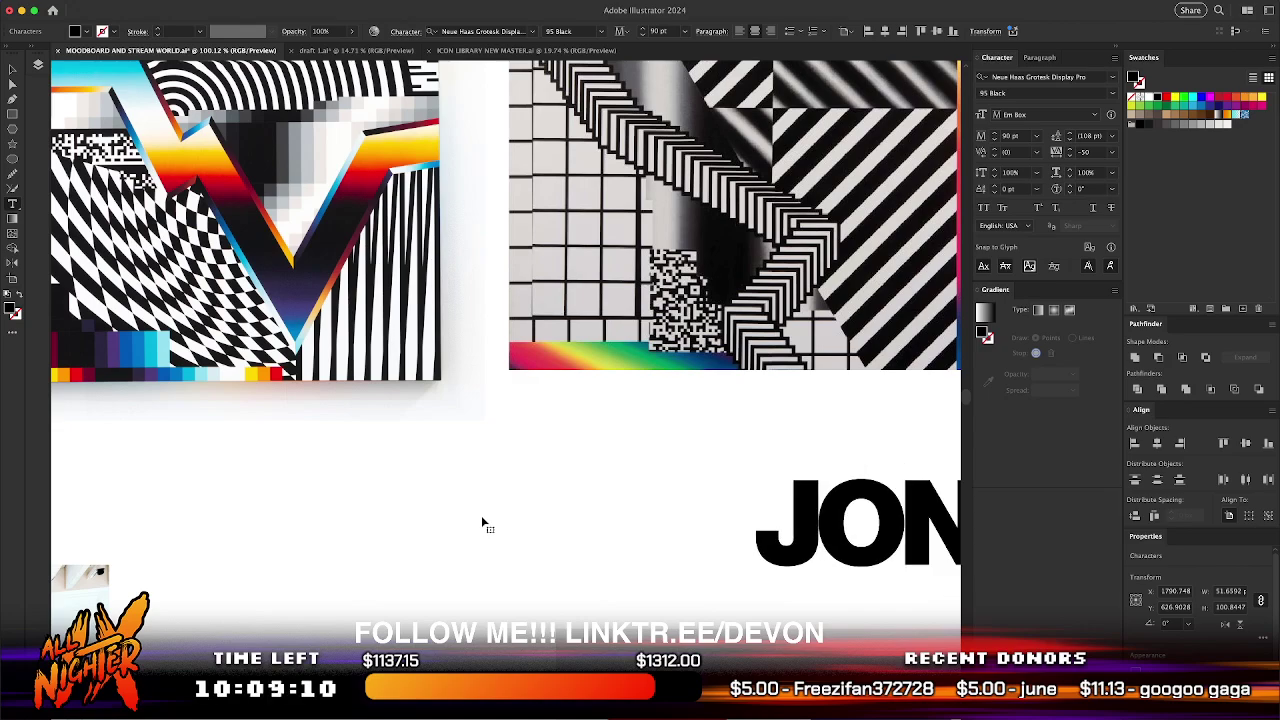
{"action": "type", "text": "AN"}
{"action": "key", "text": "BackSpace"}
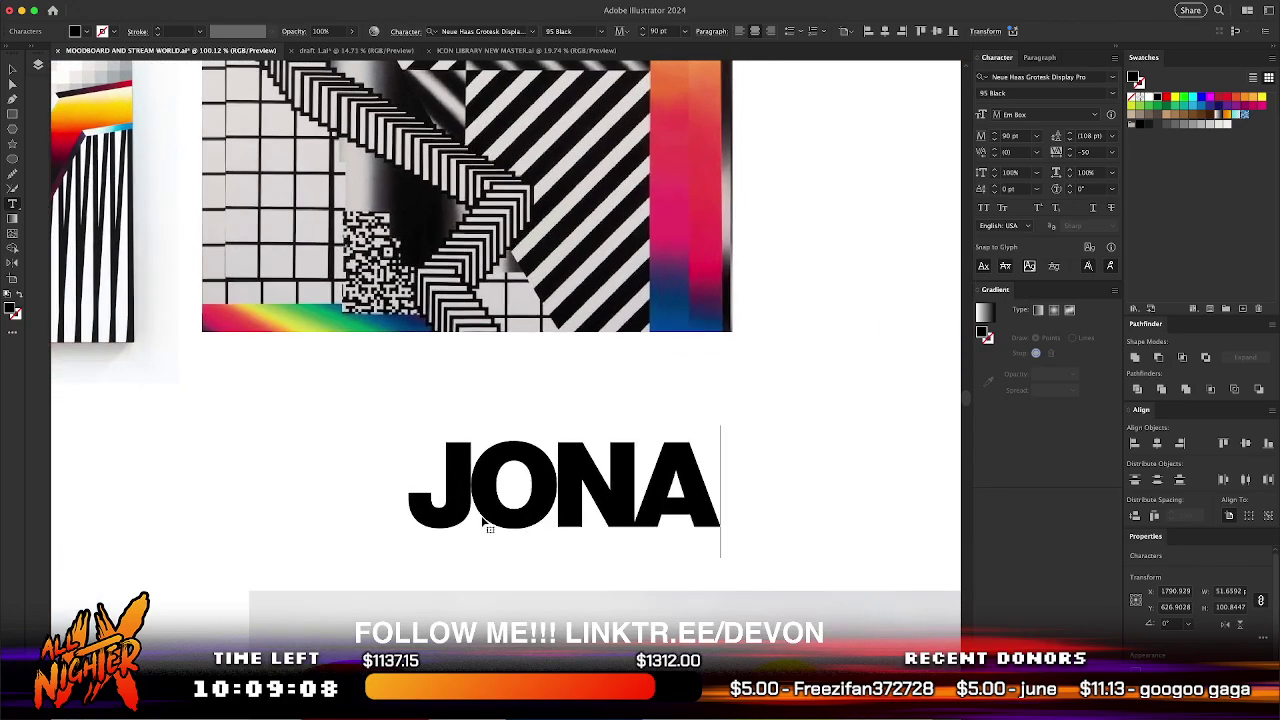
{"action": "type", "text": "THAN"}
{"action": "key", "text": "Return"}
{"action": "type", "text": "ZAWADA"}
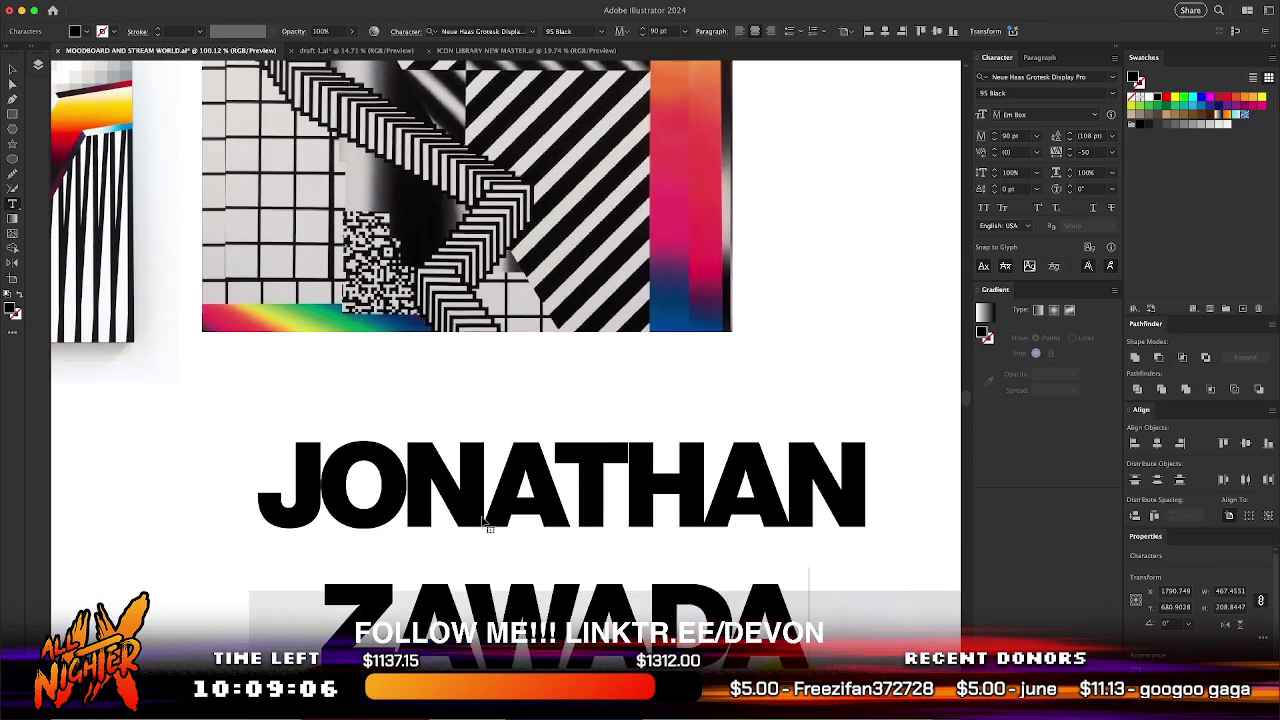
- Move the JONATHAN ZAWADA label up beneath the Pantone artwork, tighten its leading to 60 pt, and deselect it
{"action": "left_click", "coordinate": [13, 68]}
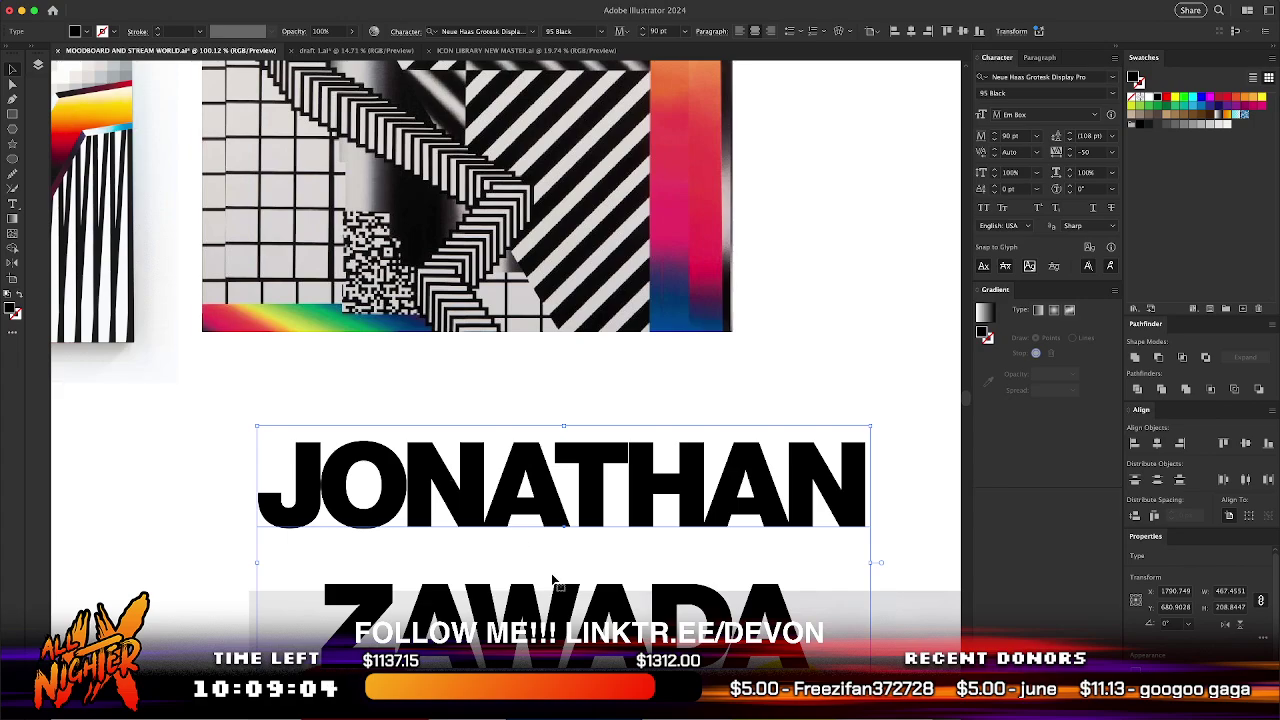
{"action": "left_click_drag", "start_coordinate": [505, 525], "coordinate": [495, 421]}
{"action": "left_click", "coordinate": [1068, 140]}
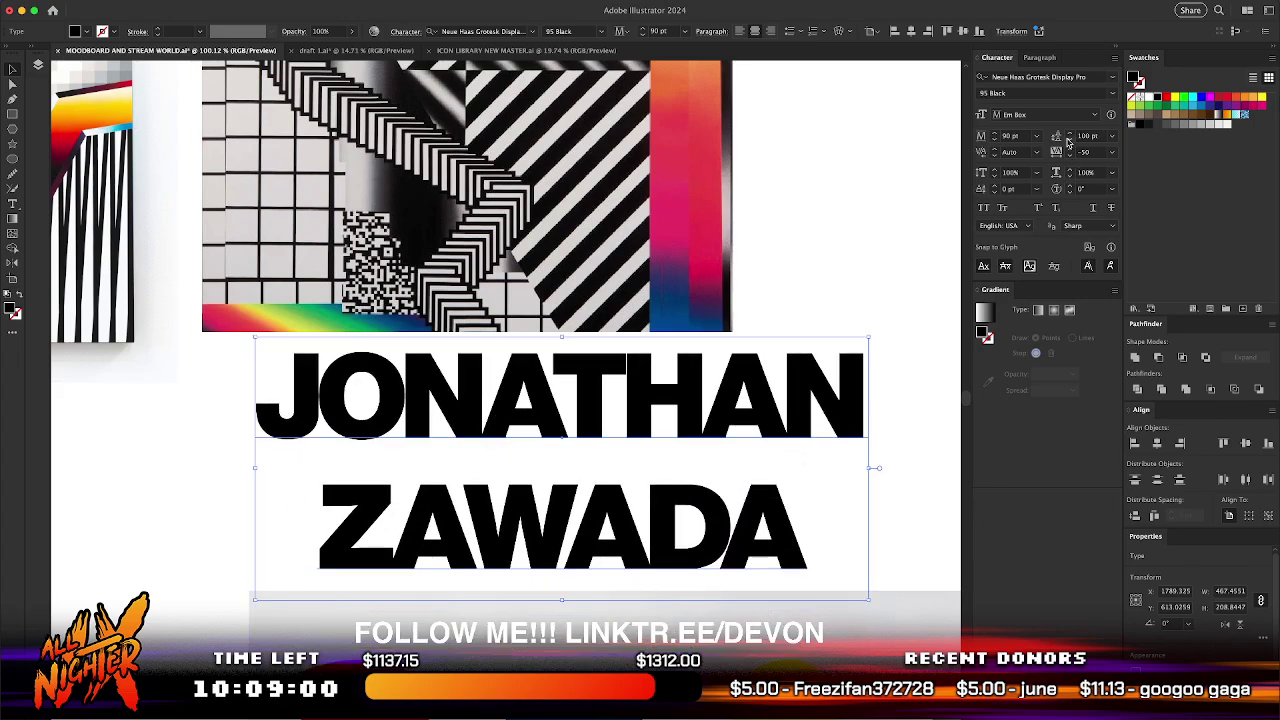
{"action": "left_click_drag", "start_coordinate": [563, 422], "coordinate": [564, 438]}
{"action": "left_click", "coordinate": [676, 573]}
{"action": "scroll", "coordinate": [677, 578], "scroll_direction": "up", "scroll_amount": 3}
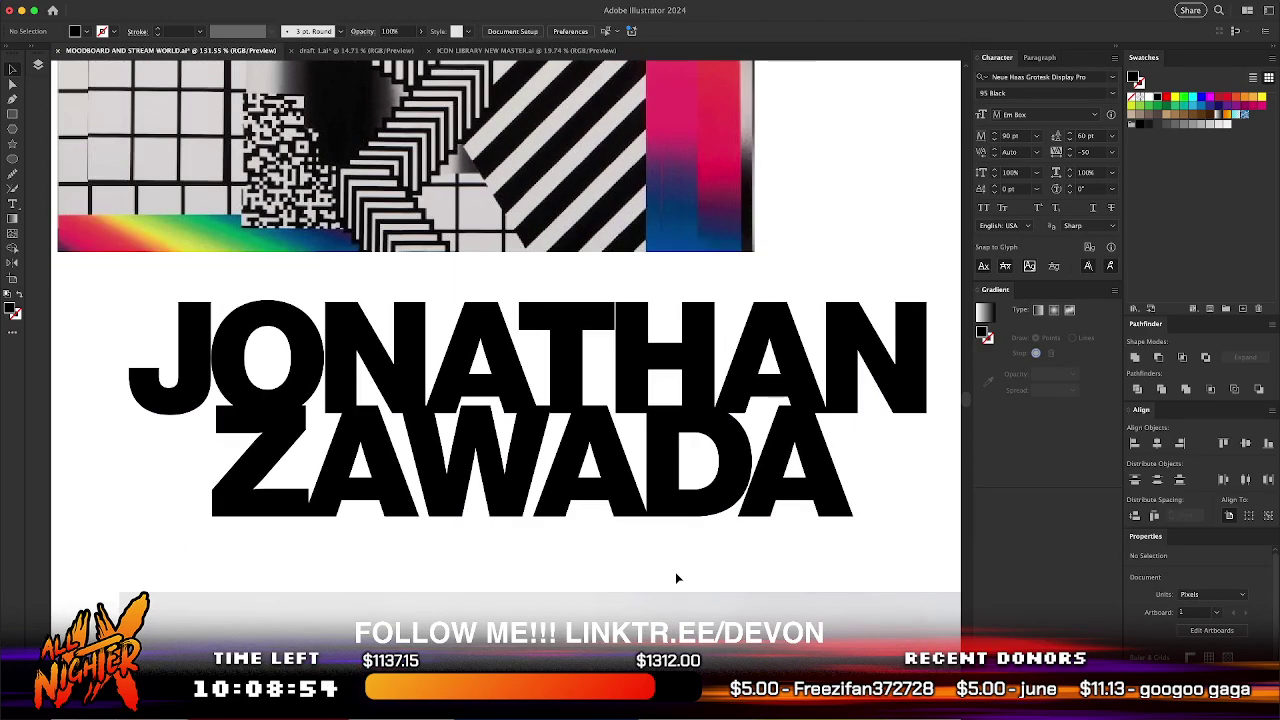
{"action": "scroll", "coordinate": [677, 578], "scroll_direction": "right", "scroll_amount": 2}
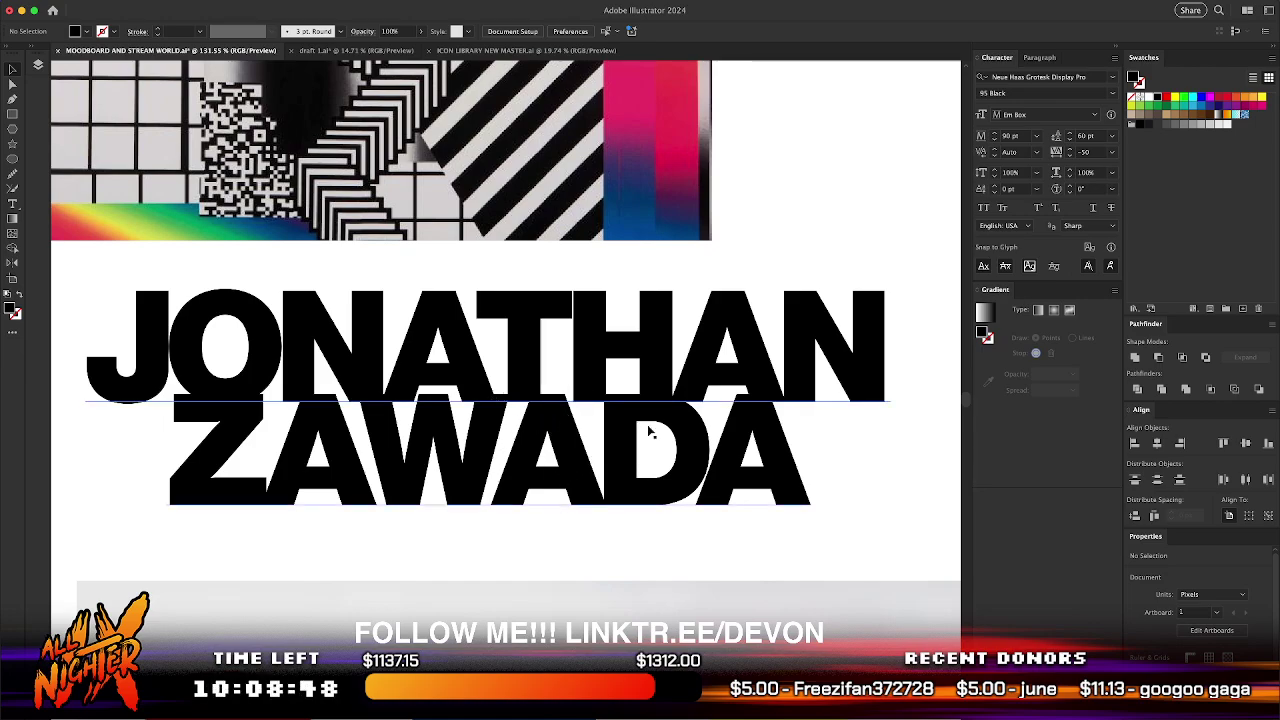
- Switch to draft 1.ai, duplicate the tall magenta block onto the empty canvas left of the artboard, and deselect the copy
{"action": "left_click", "coordinate": [526, 50]}
{"action": "left_click", "coordinate": [310, 50]}
{"action": "left_click", "coordinate": [265, 250]}
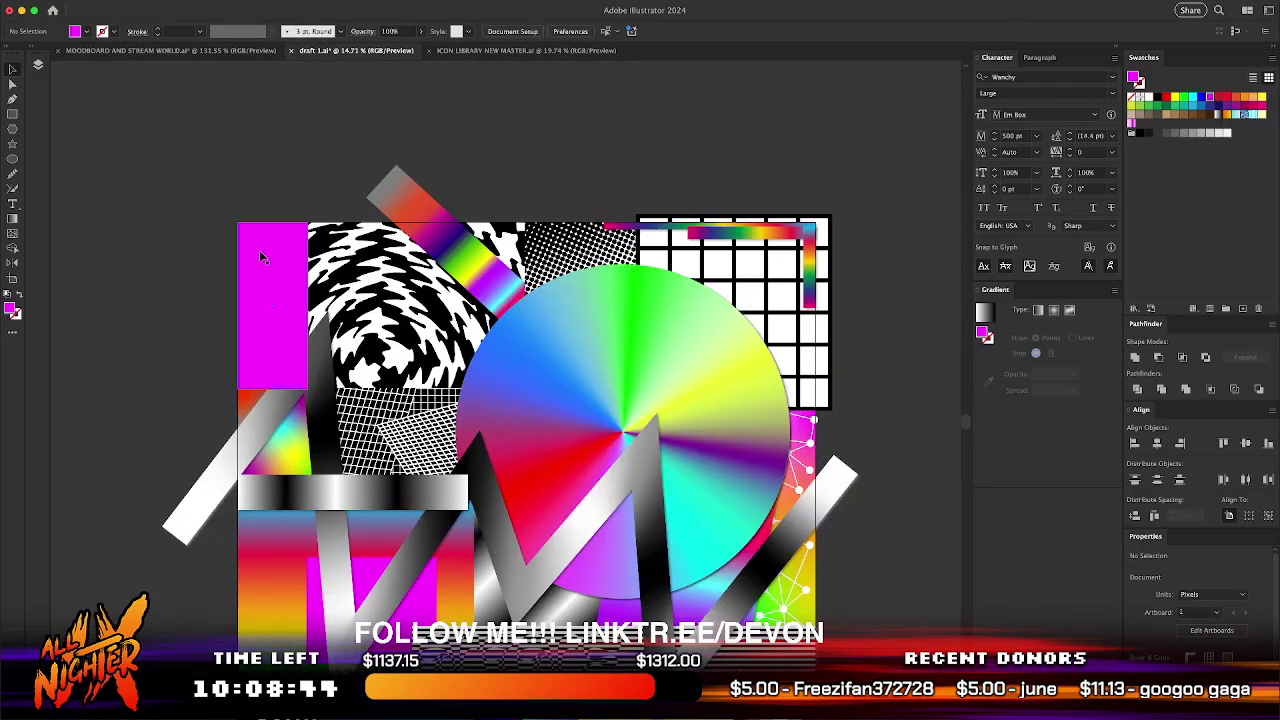
{"action": "scroll", "coordinate": [303, 320], "scroll_direction": "left", "scroll_amount": 5}
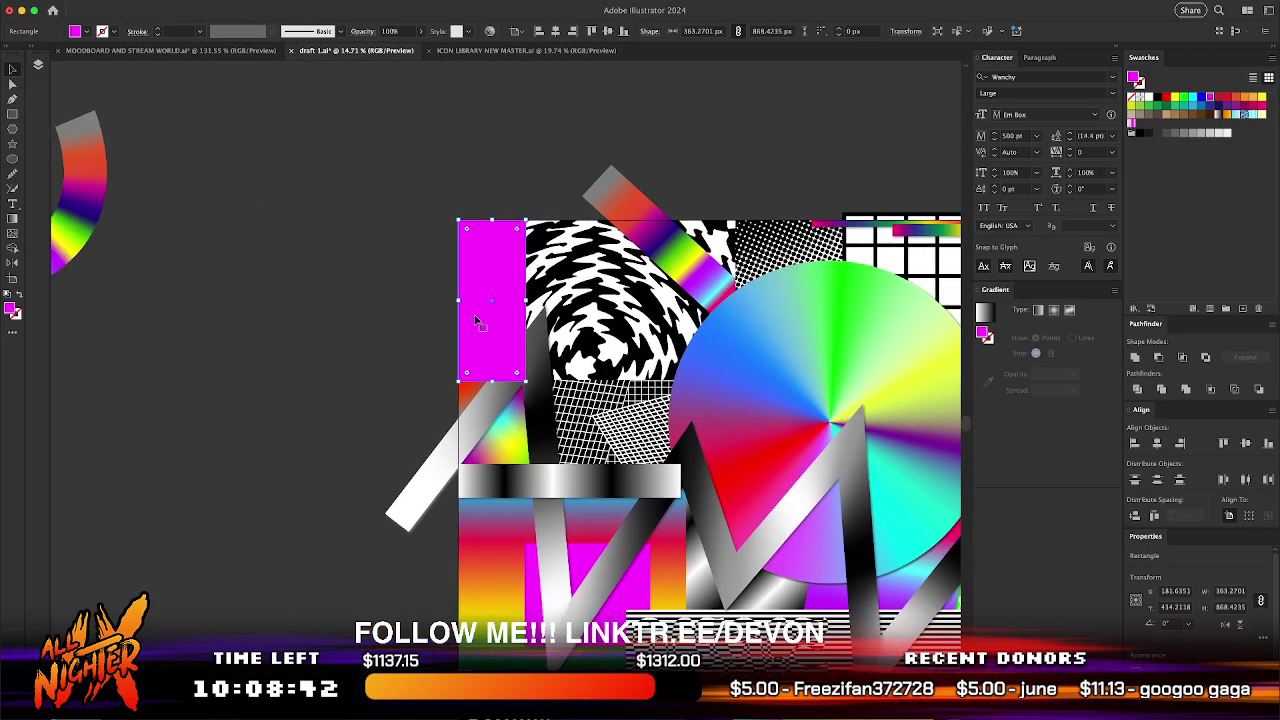
{"action": "scroll", "coordinate": [475, 320], "scroll_direction": "down", "scroll_amount": 3}
{"action": "left_click_drag", "start_coordinate": [475, 319], "coordinate": [353, 321], "text": "alt"}
{"action": "scroll", "coordinate": [352, 319], "scroll_direction": "up", "scroll_amount": 5}
{"action": "scroll", "coordinate": [352, 318], "scroll_direction": "up", "scroll_amount": 2}
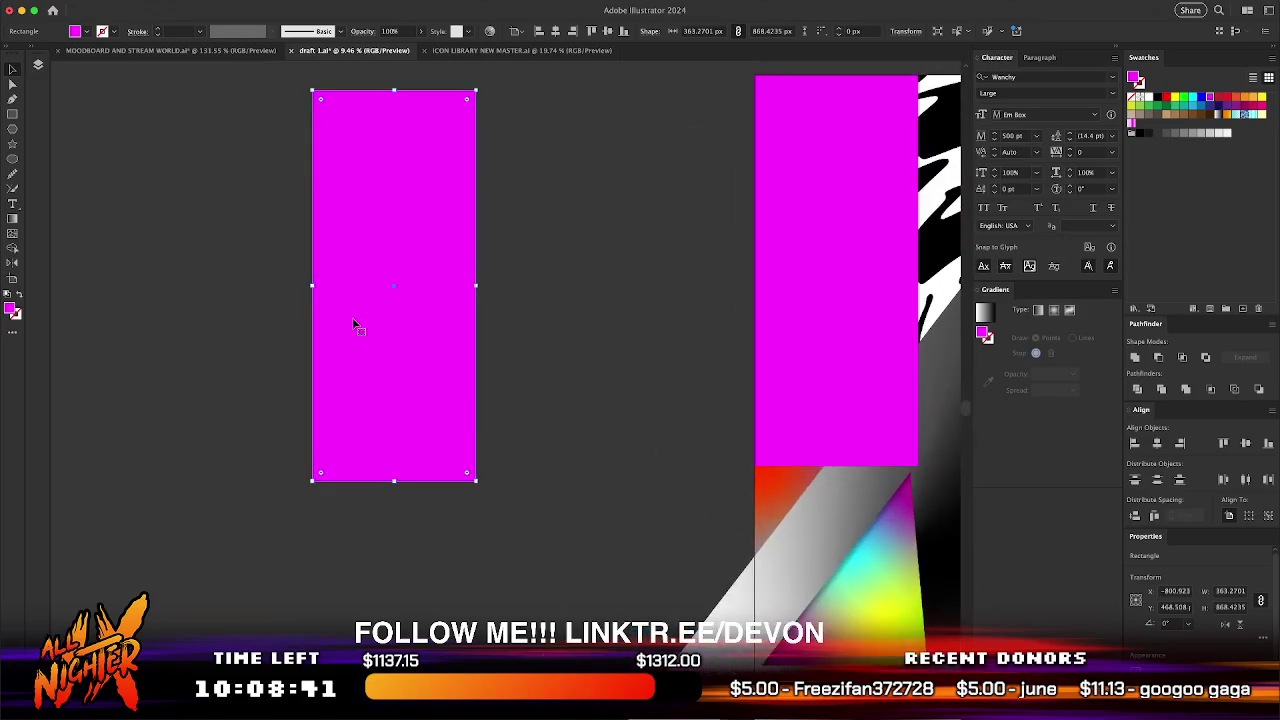
{"action": "scroll", "coordinate": [352, 318], "scroll_direction": "left", "scroll_amount": 1}
{"action": "left_click", "coordinate": [274, 301]}
{"action": "scroll", "coordinate": [274, 301], "scroll_direction": "up", "scroll_amount": 3}
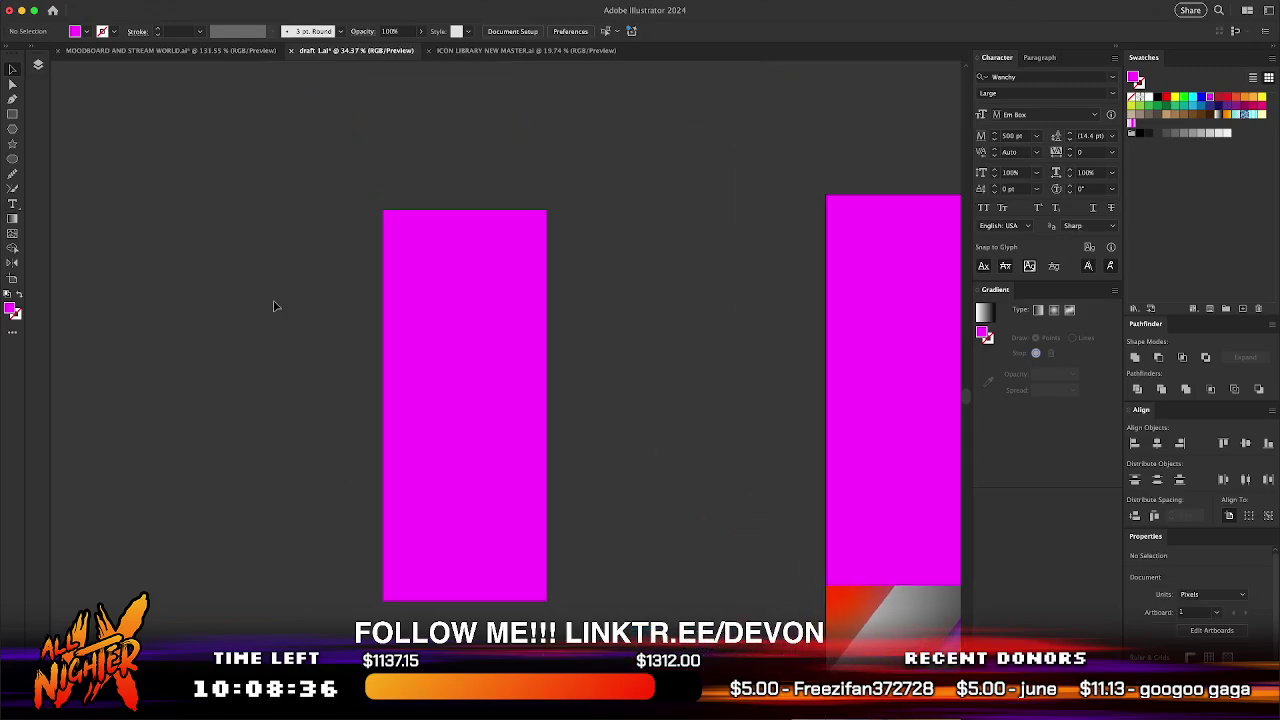
- Examine the whole composition and the loose magenta block beside the artboard
{"action": "key", "text": "l"}
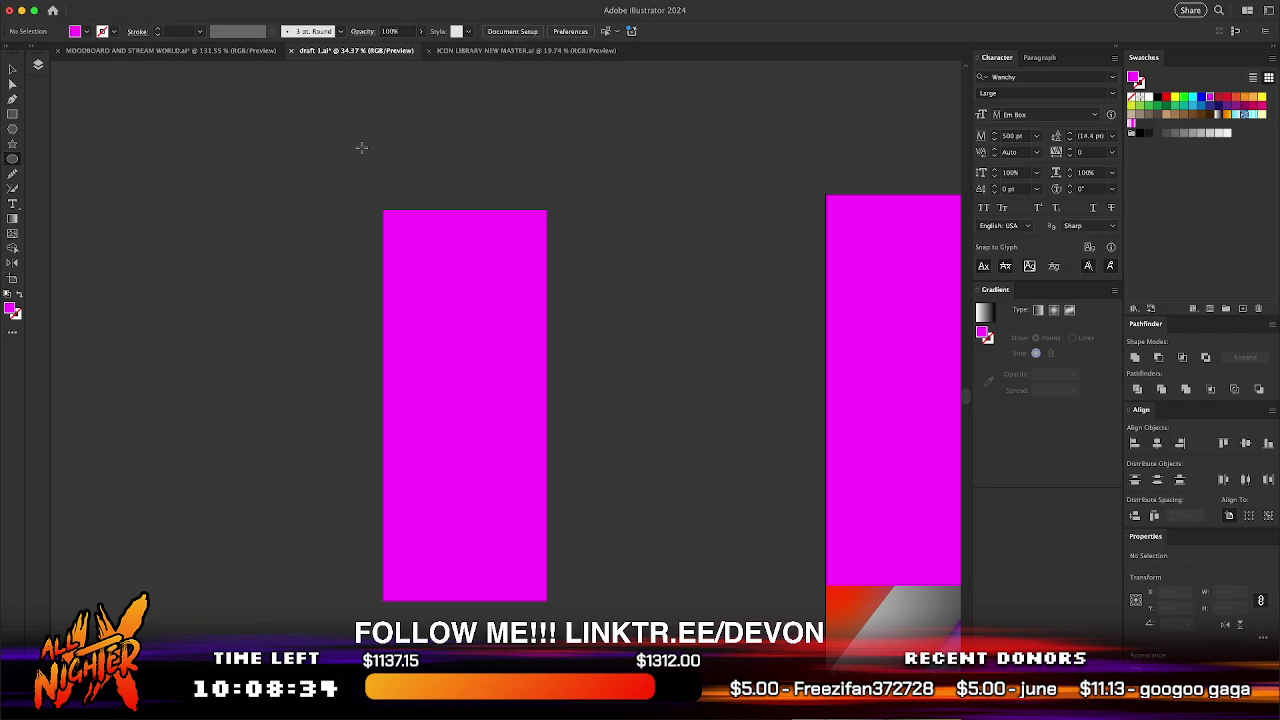
{"action": "scroll", "coordinate": [356, 215], "scroll_direction": "down", "scroll_amount": 5}
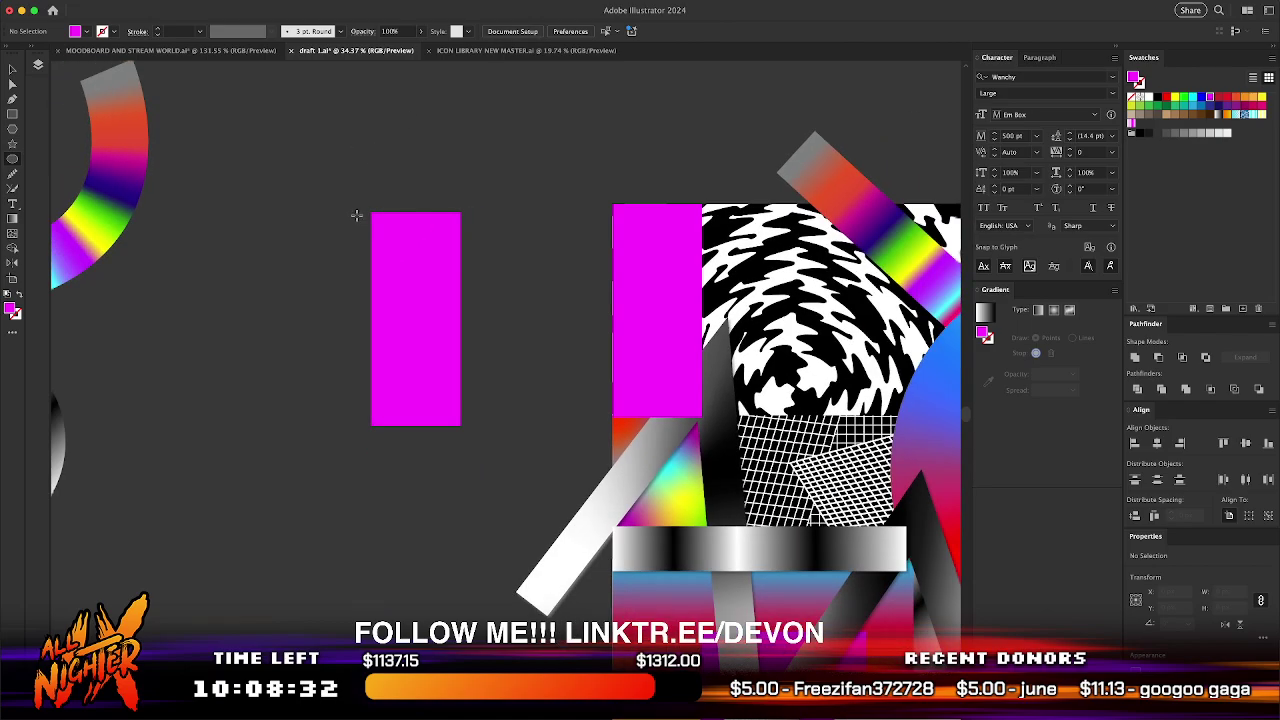
{"action": "scroll", "coordinate": [356, 215], "scroll_direction": "right", "scroll_amount": 4}
{"action": "scroll", "coordinate": [356, 215], "scroll_direction": "down", "scroll_amount": 2}
{"action": "scroll", "coordinate": [356, 215], "scroll_direction": "down", "scroll_amount": 3}
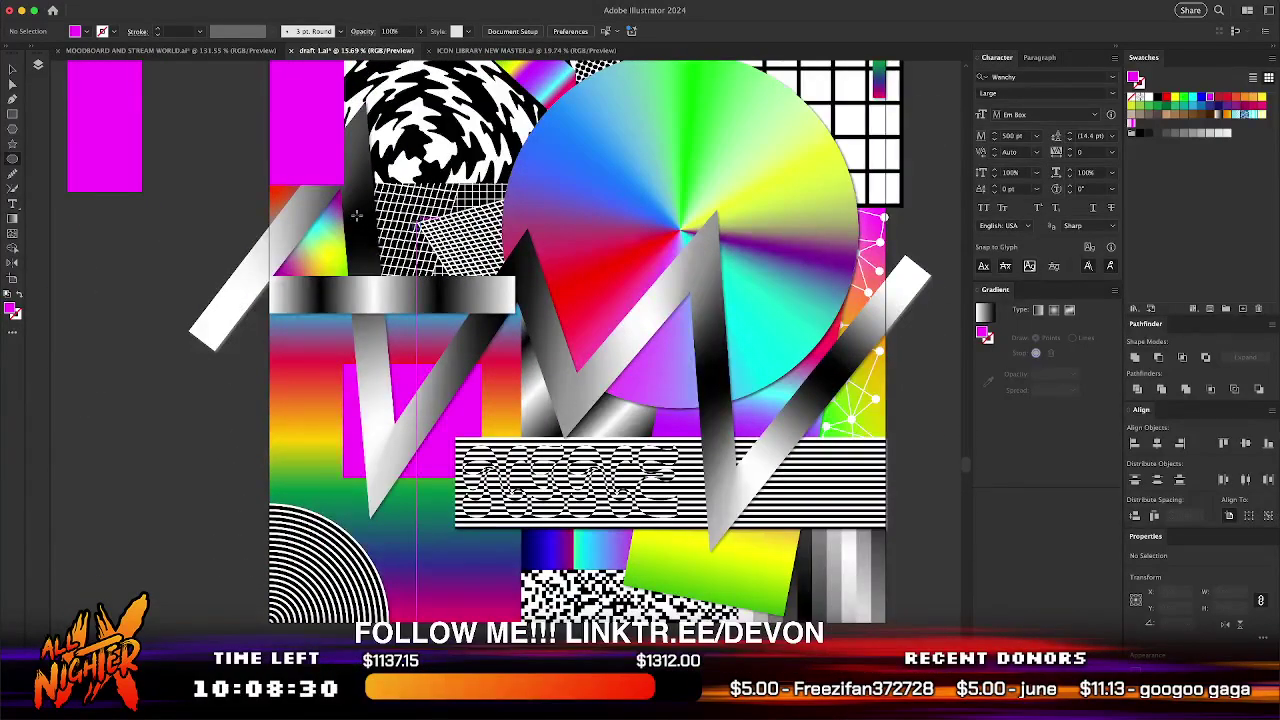
{"action": "scroll", "coordinate": [356, 215], "scroll_direction": "up", "scroll_amount": 3}
{"action": "scroll", "coordinate": [356, 215], "scroll_direction": "left", "scroll_amount": 2}
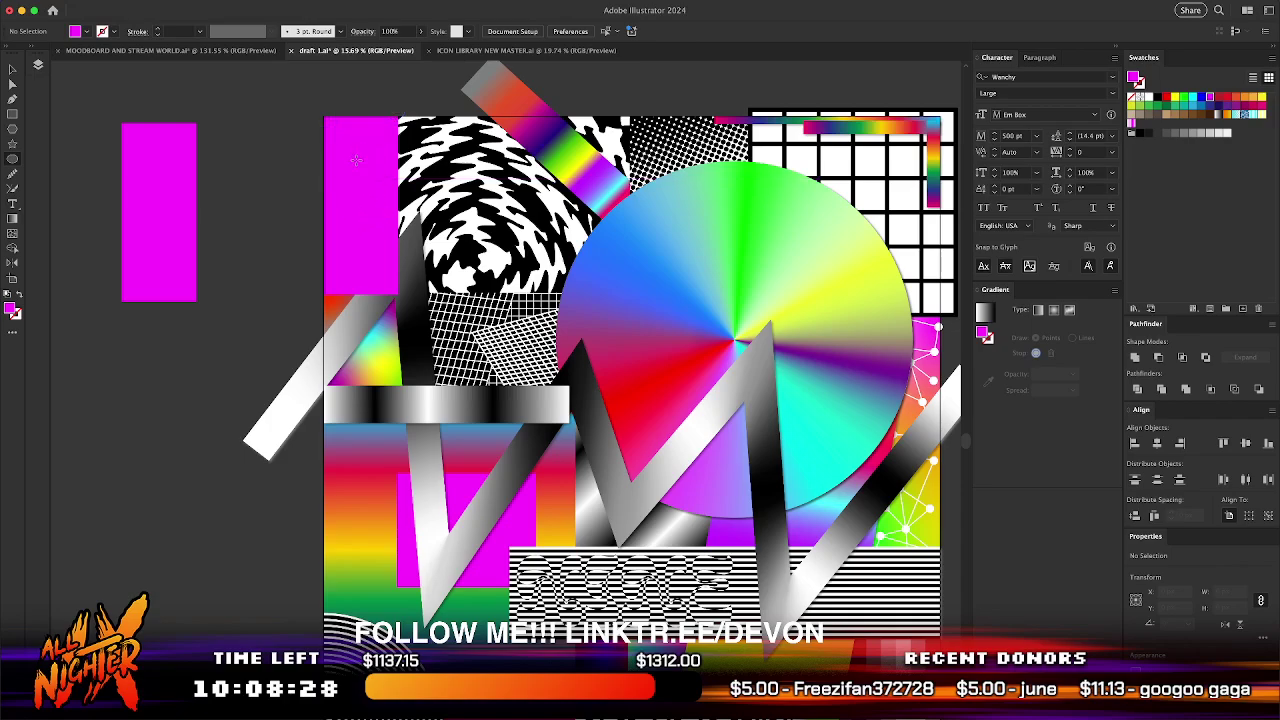
{"action": "scroll", "coordinate": [151, 163], "scroll_direction": "left", "scroll_amount": 3}
{"action": "scroll", "coordinate": [151, 163], "scroll_direction": "up", "scroll_amount": 2}
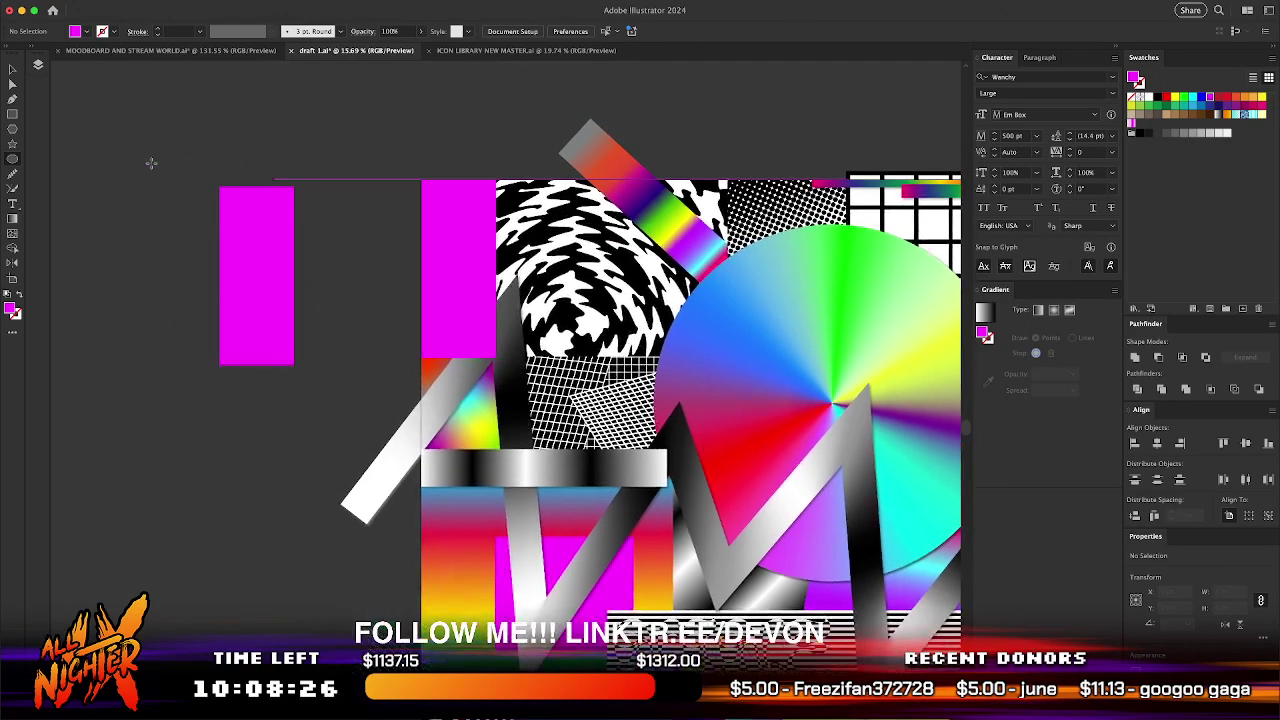
{"action": "scroll", "coordinate": [223, 235], "scroll_direction": "up", "scroll_amount": 5}
- Copy the loose magenta block, switch to Photoshop, and create a white 363 x 868 px document from the Clipboard preset
{"action": "left_click", "coordinate": [15, 69]}
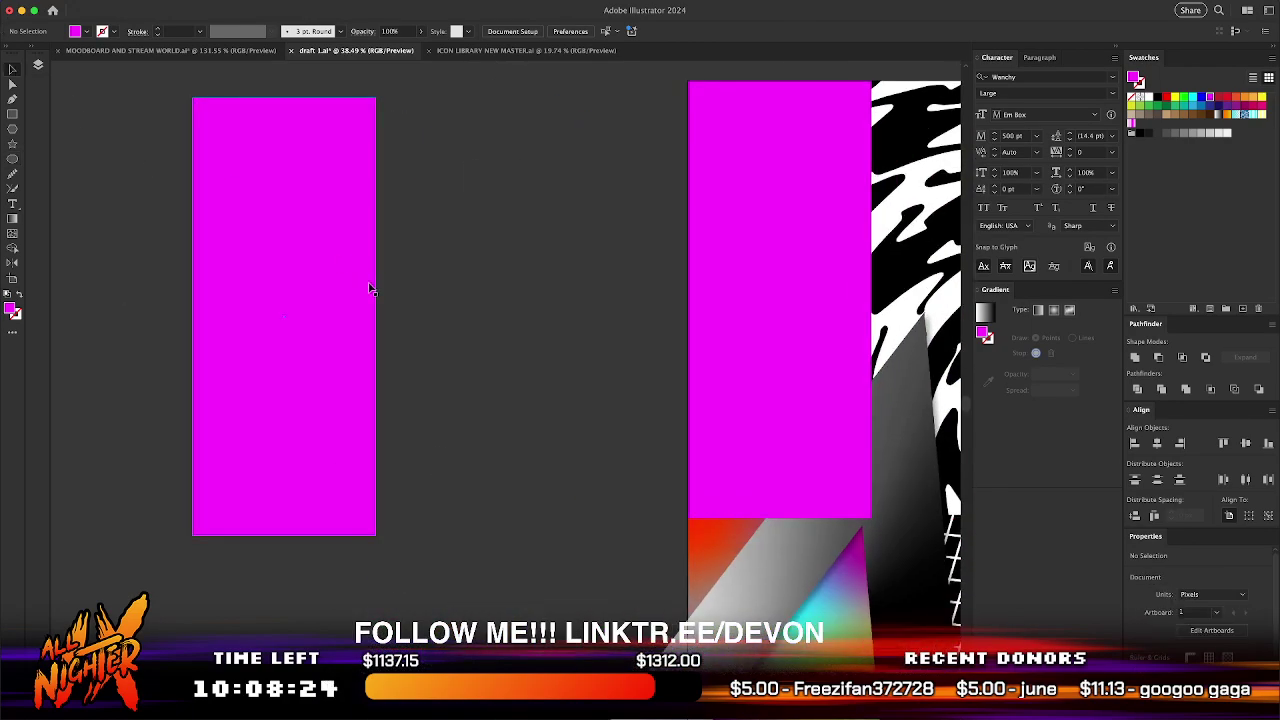
{"action": "left_click", "coordinate": [370, 289]}
{"action": "key", "text": "m"}
{"action": "key", "text": "v"}
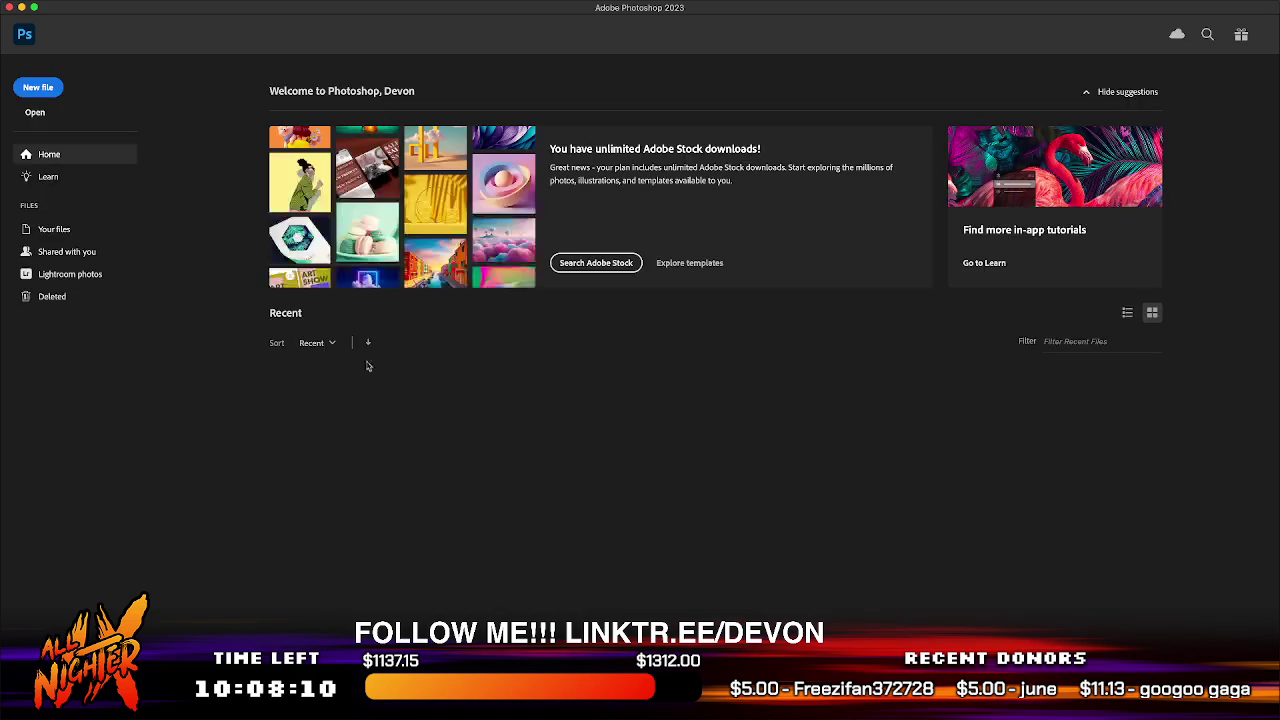
{"action": "key", "text": "super+n"}
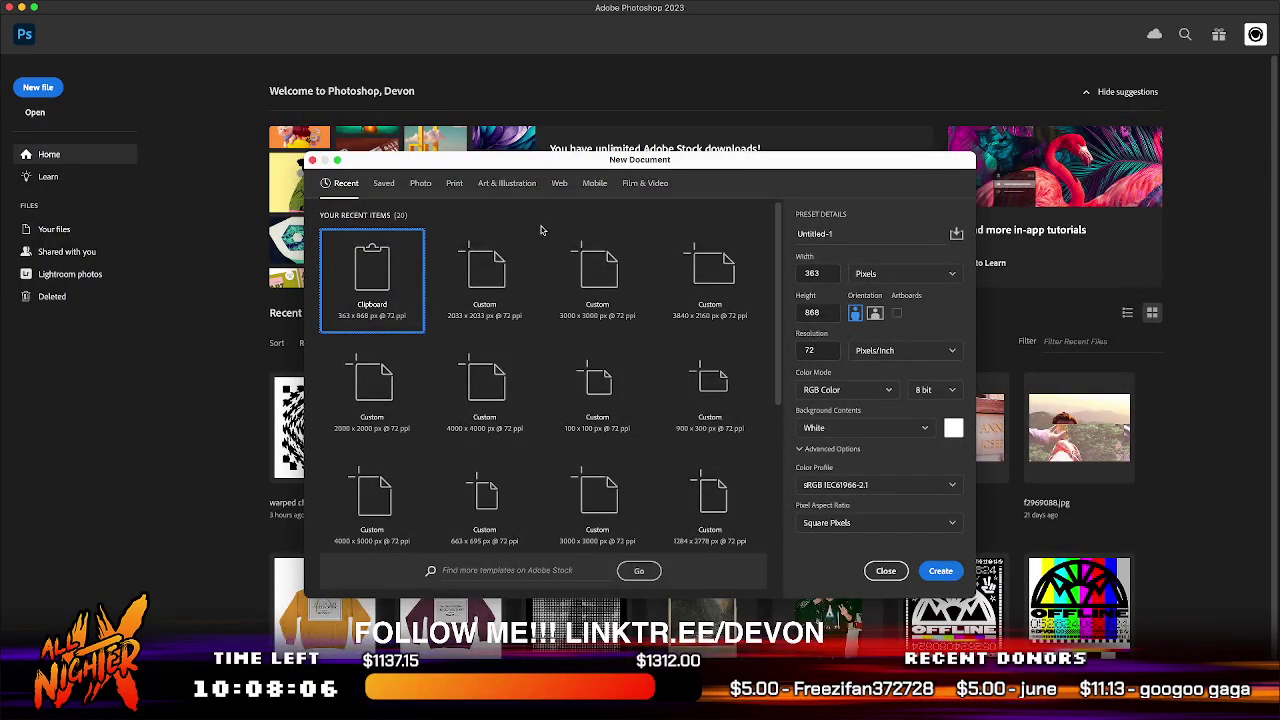
{"action": "left_click", "coordinate": [934, 570]}
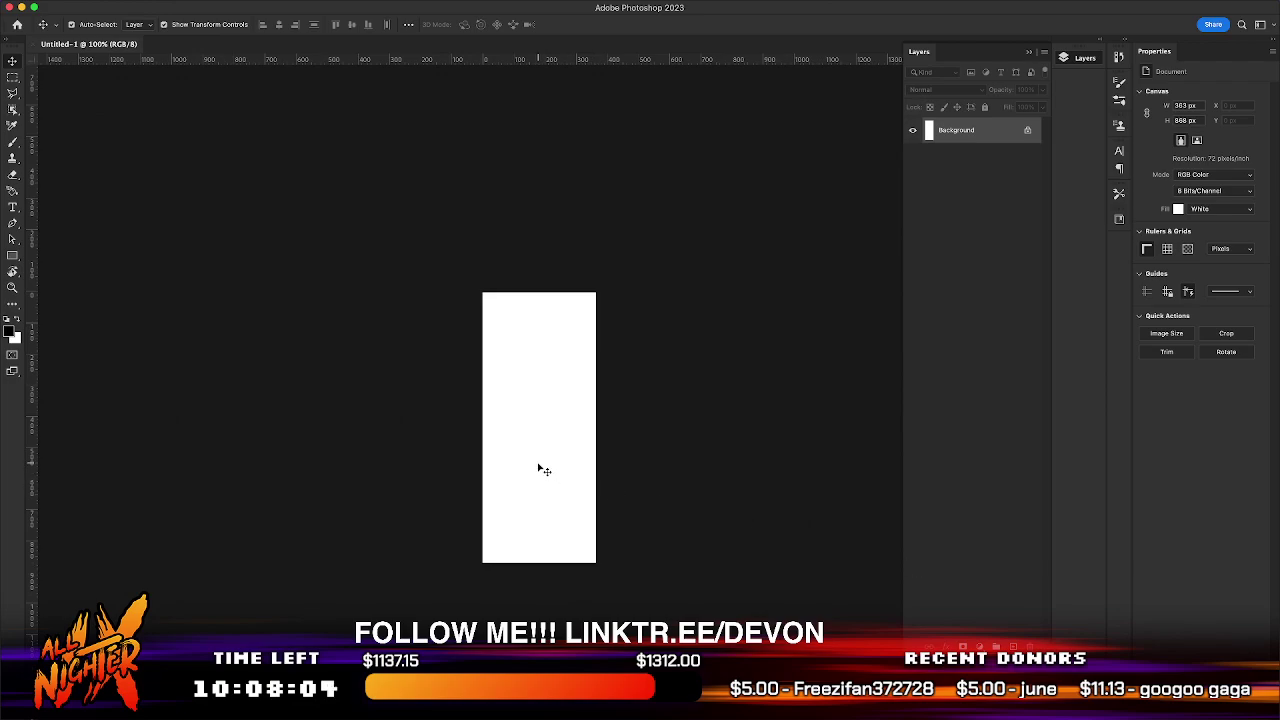
- Duplicate the Background layer and fill the copy with a vertical linear gradient from black at the top to white at the bottom
{"action": "scroll", "coordinate": [540, 470], "scroll_direction": "up", "scroll_amount": 5}
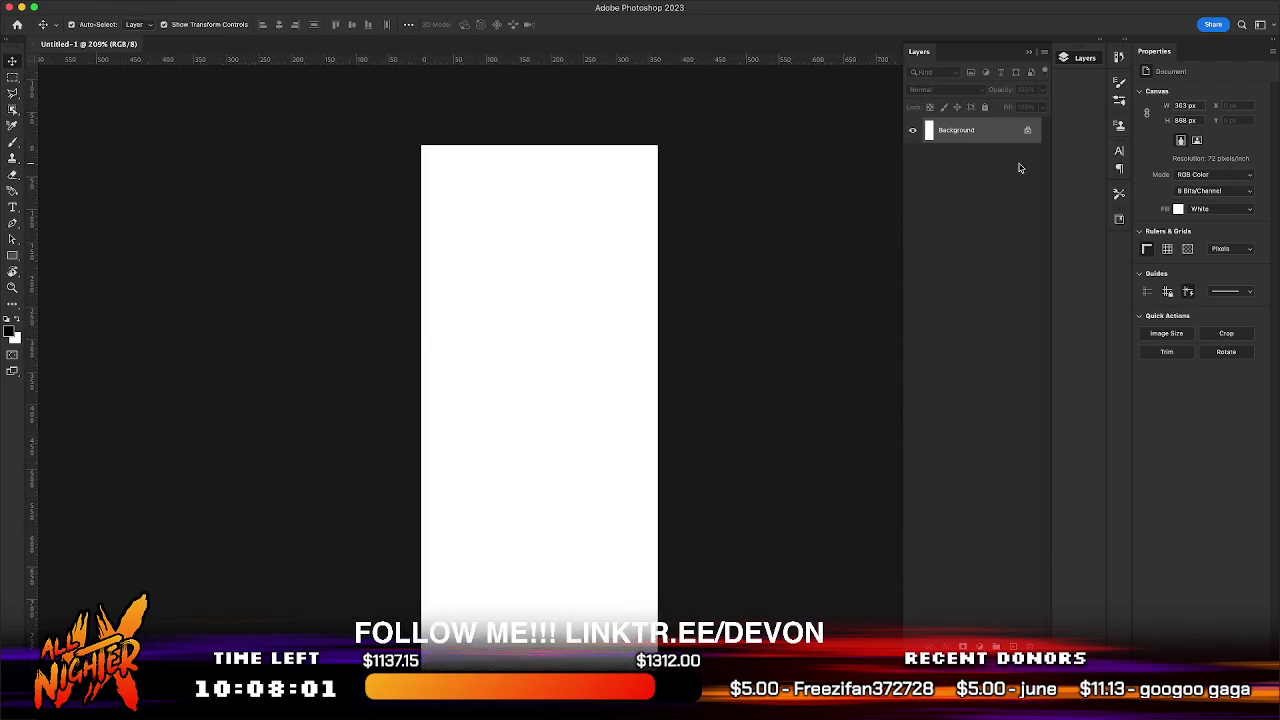
{"action": "key", "text": "super+j"}
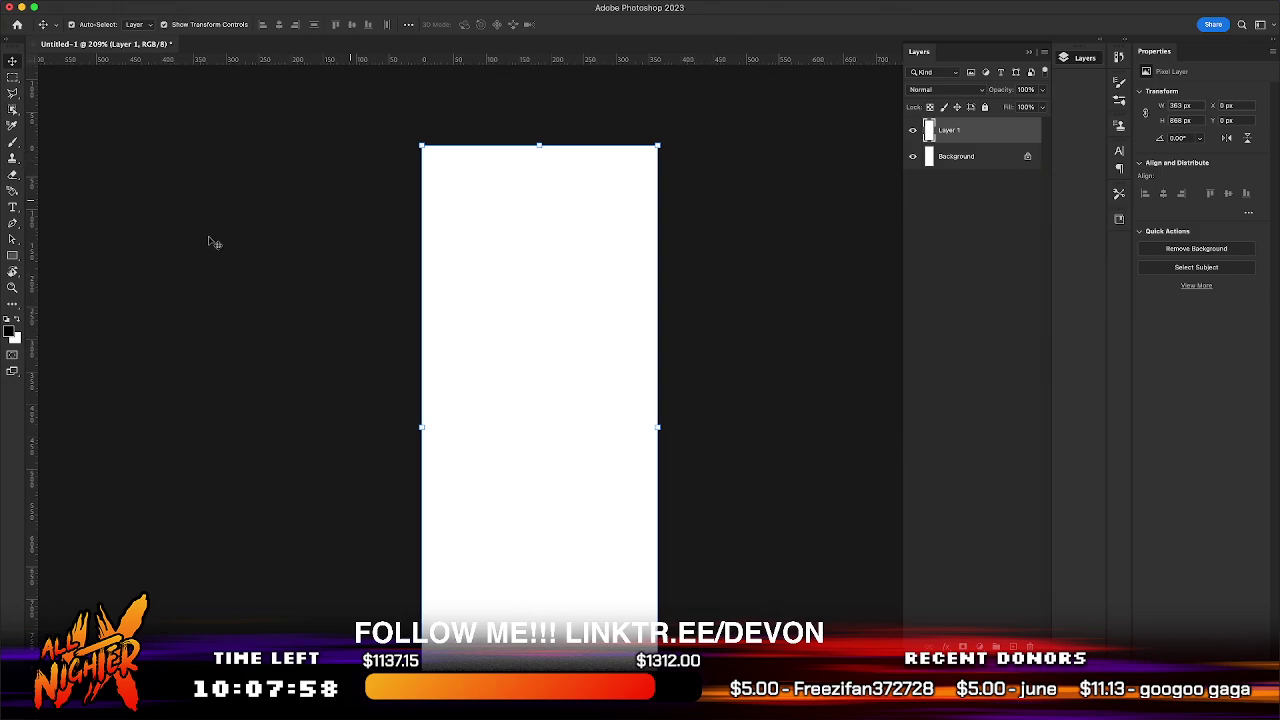
{"action": "left_click", "coordinate": [12, 255]}
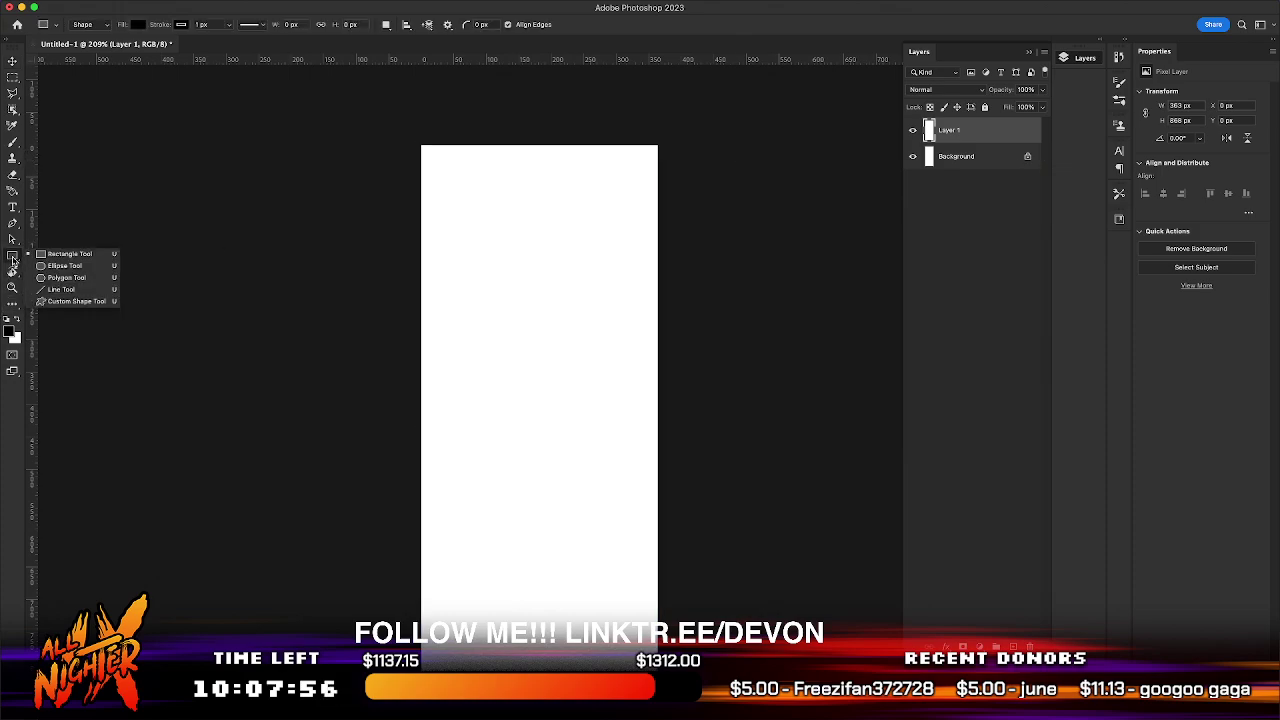
{"action": "left_click", "coordinate": [13, 304]}
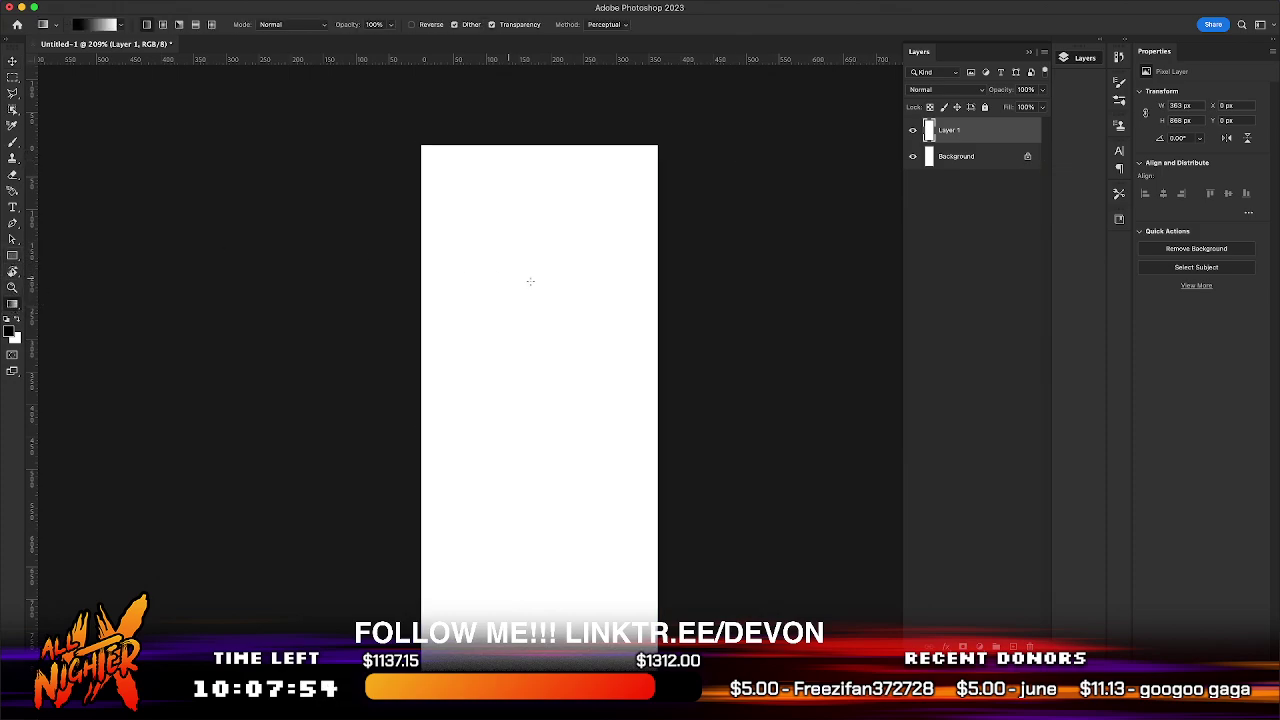
{"action": "left_click_drag", "start_coordinate": [530, 190], "coordinate": [531, 648]}
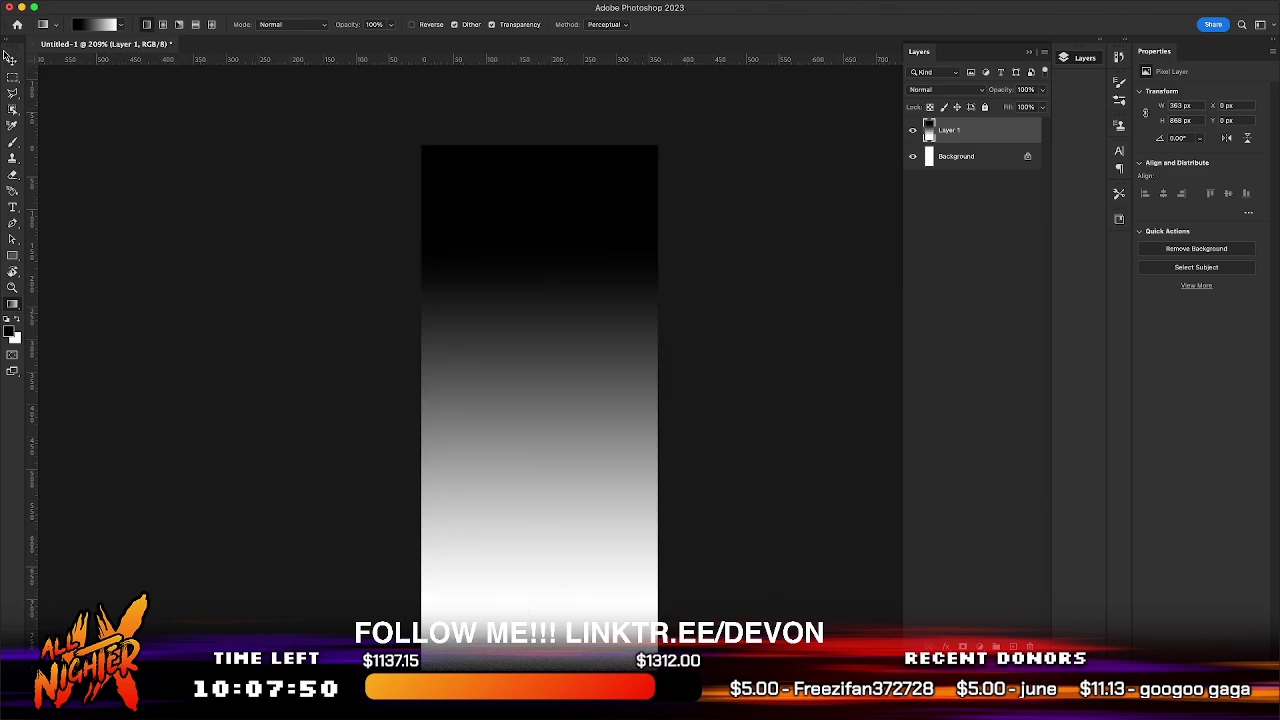
- Set the gradient layer's blending mode to Dissolve
{"action": "key", "text": "v"}
{"action": "left_click", "coordinate": [925, 89]}
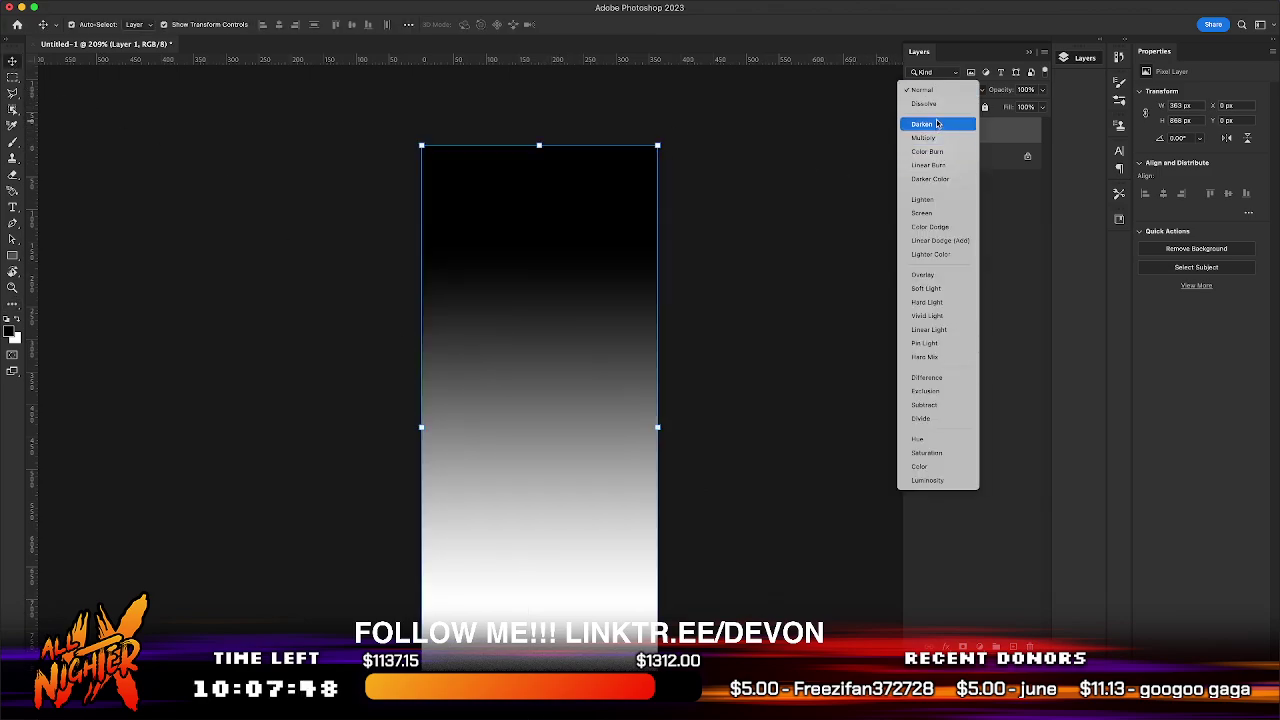
{"action": "left_click", "coordinate": [932, 104]}
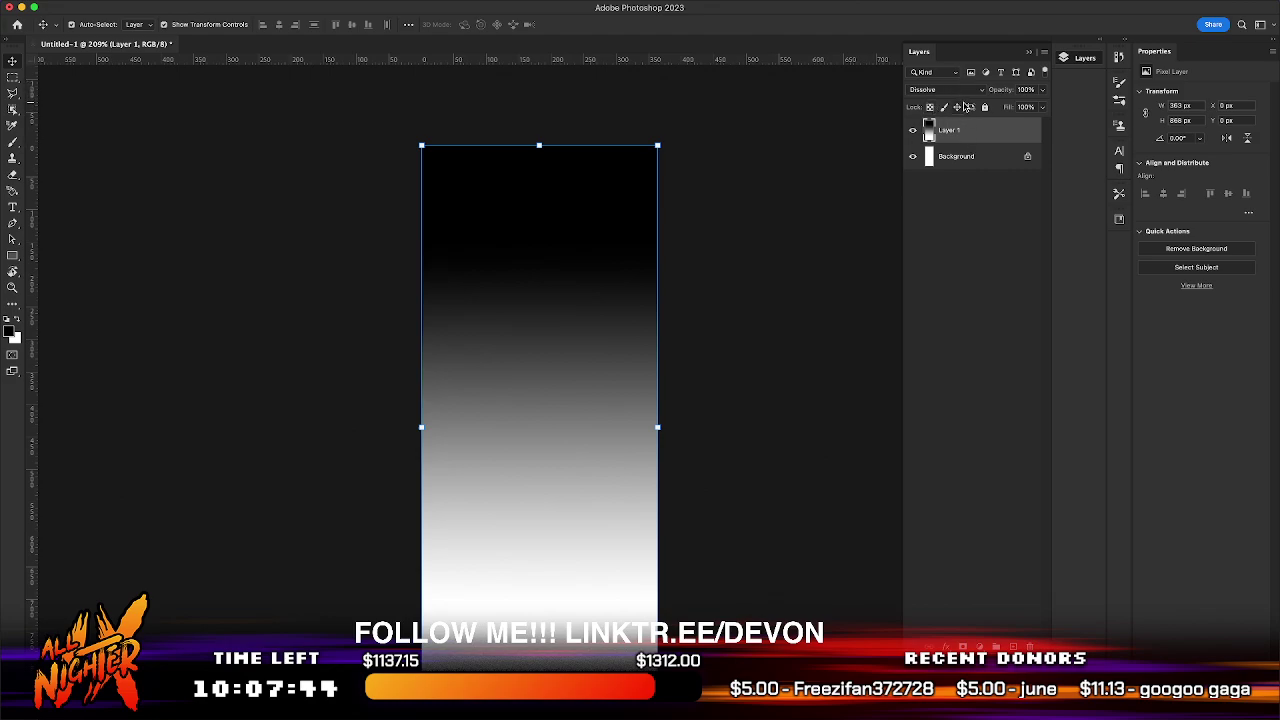
{"action": "left_click", "coordinate": [288, 3]}
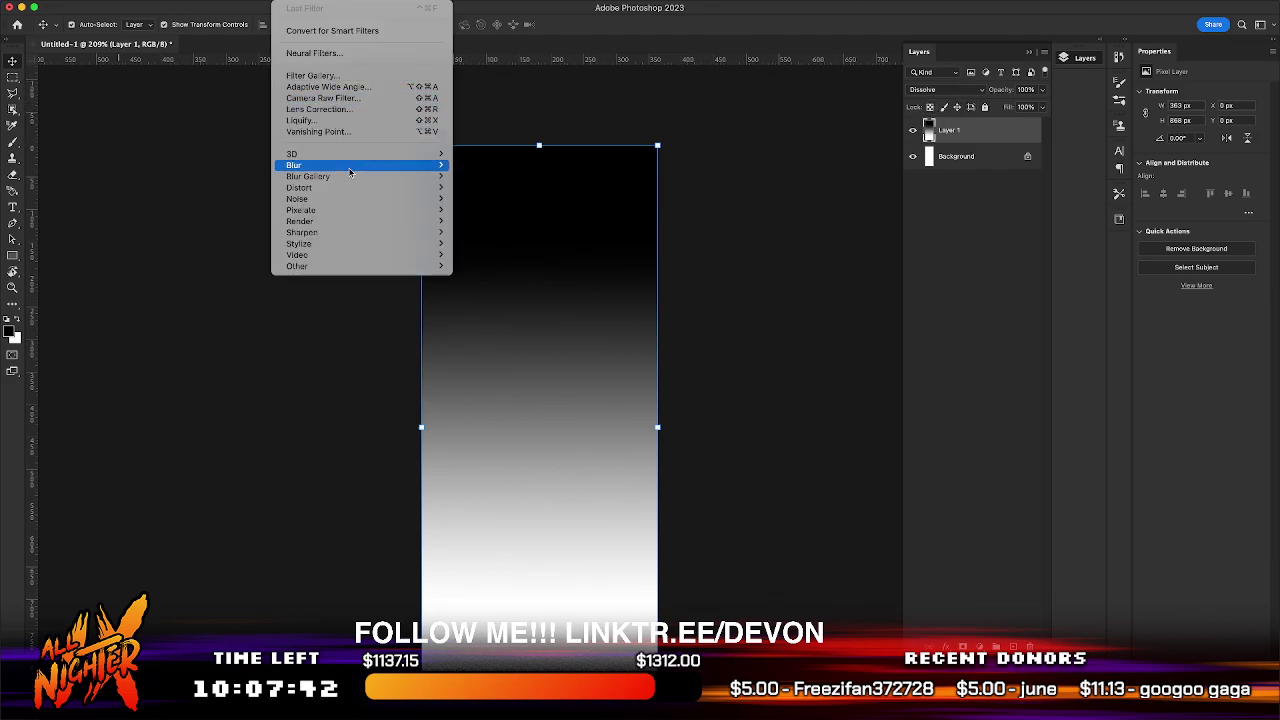
{"action": "mouse_move", "coordinate": [354, 170]}
{"action": "left_click", "coordinate": [530, 211]}
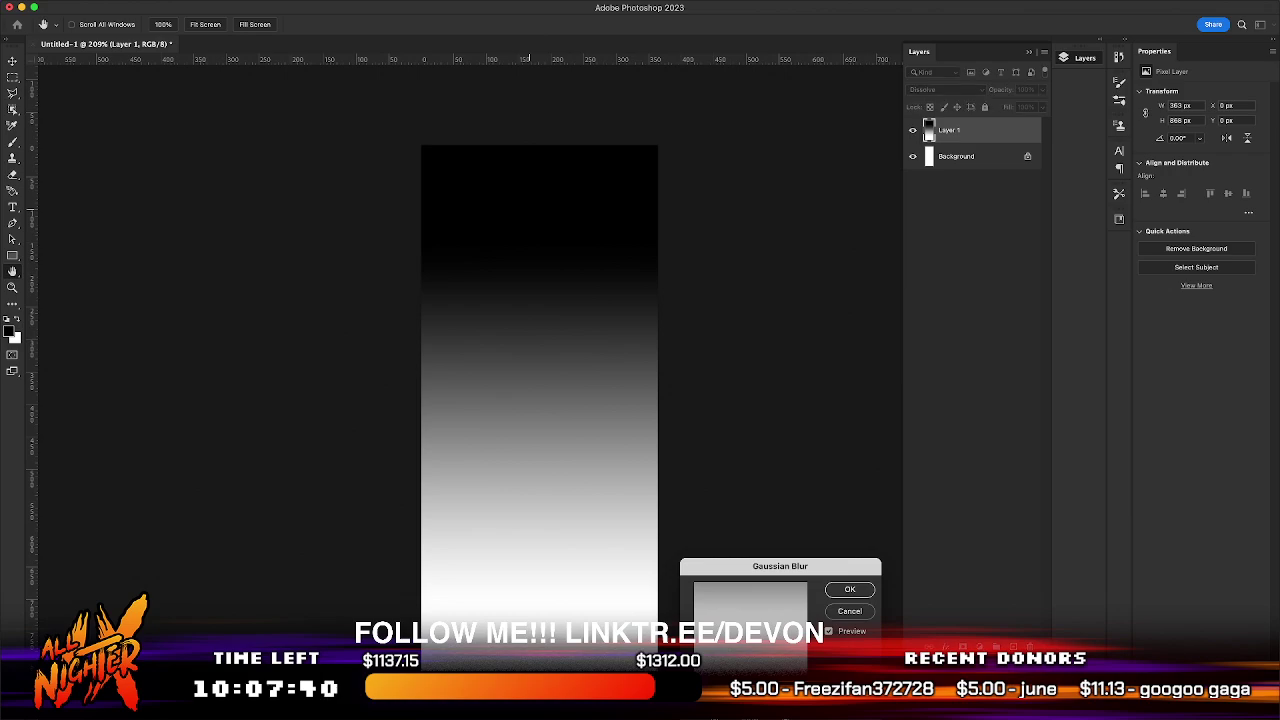
{"action": "left_click", "coordinate": [843, 613]}
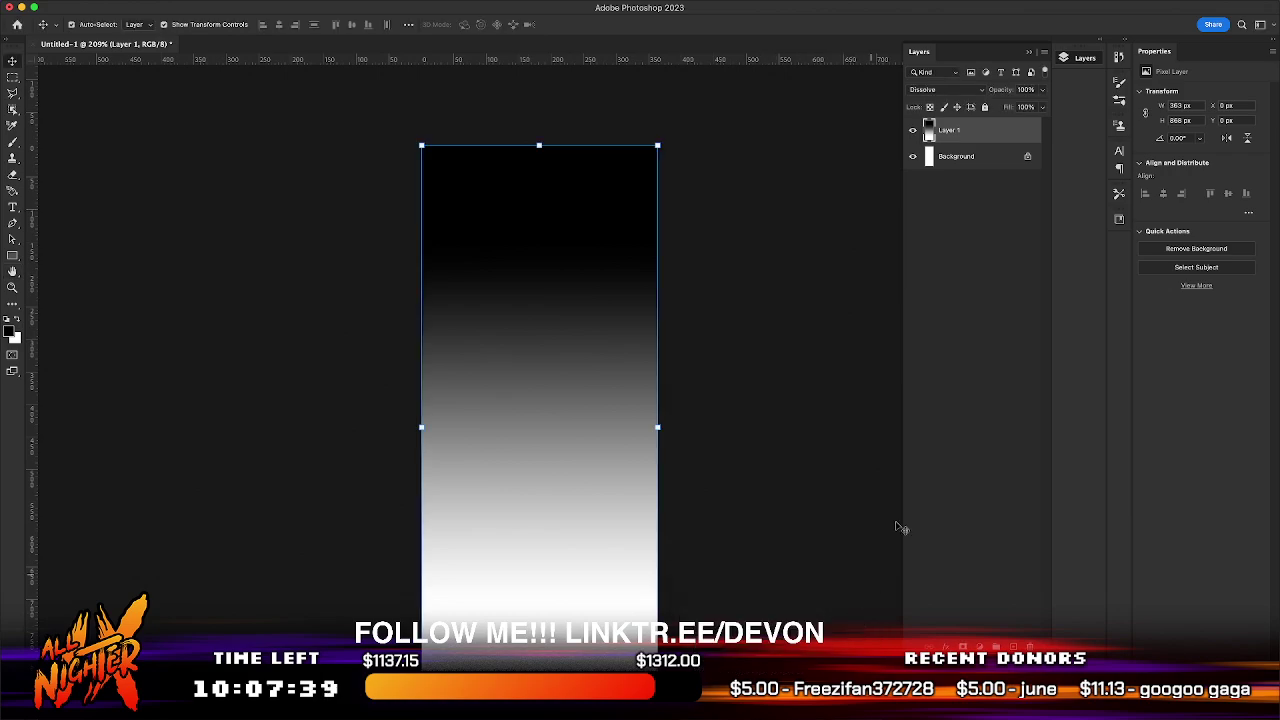
- Convert the gradient layer to a smart object and apply a Gaussian Blur to it
{"action": "right_click", "coordinate": [985, 128]}
{"action": "left_click", "coordinate": [1076, 337]}
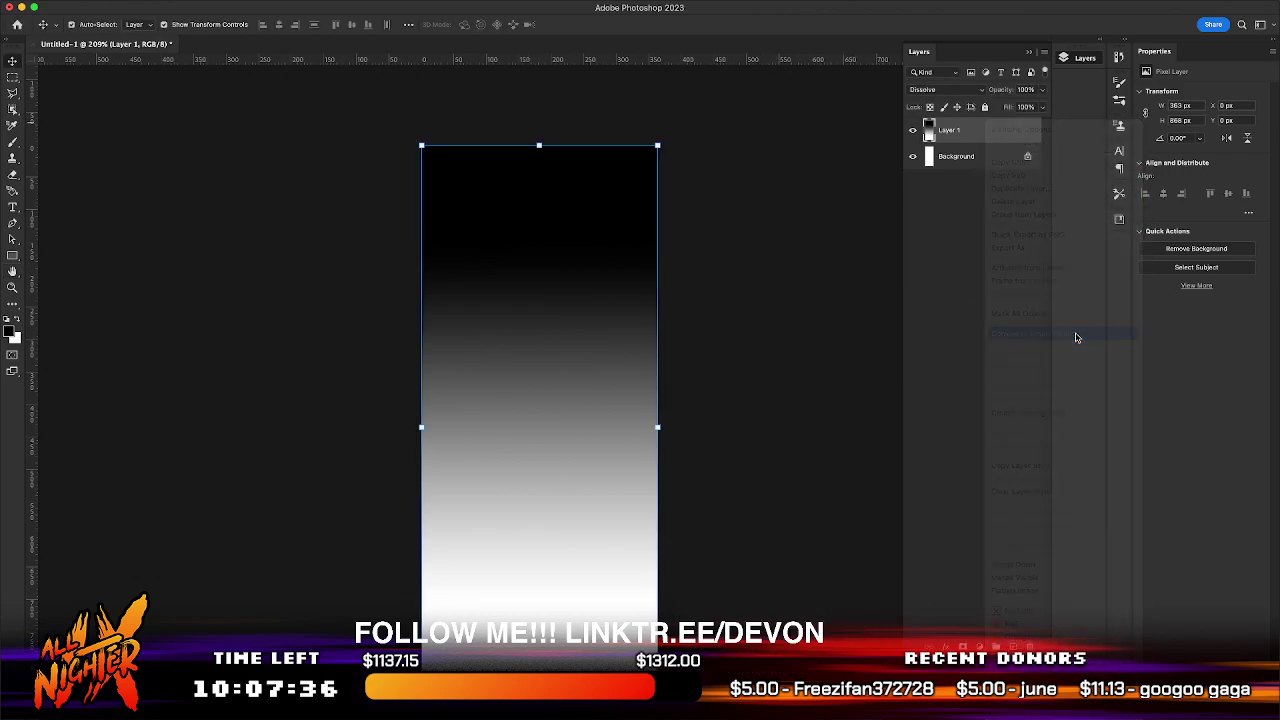
{"action": "left_click", "coordinate": [290, 2]}
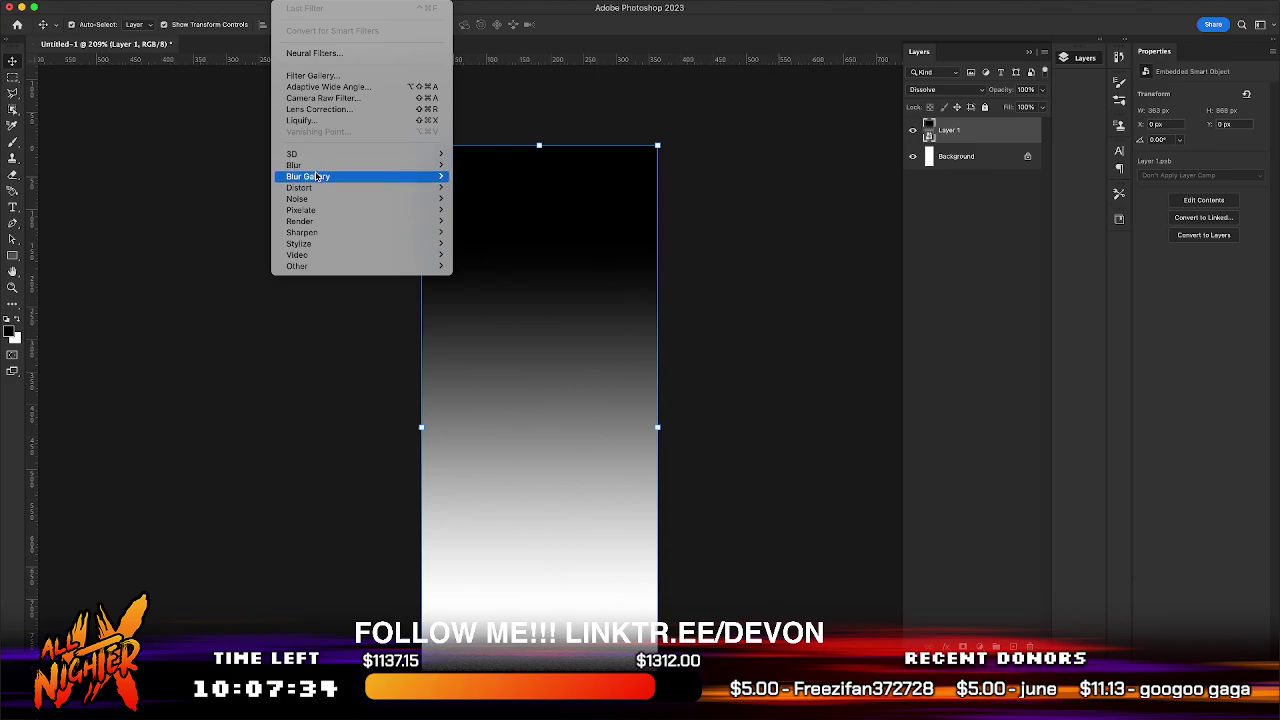
{"action": "mouse_move", "coordinate": [314, 166]}
{"action": "left_click", "coordinate": [496, 210]}
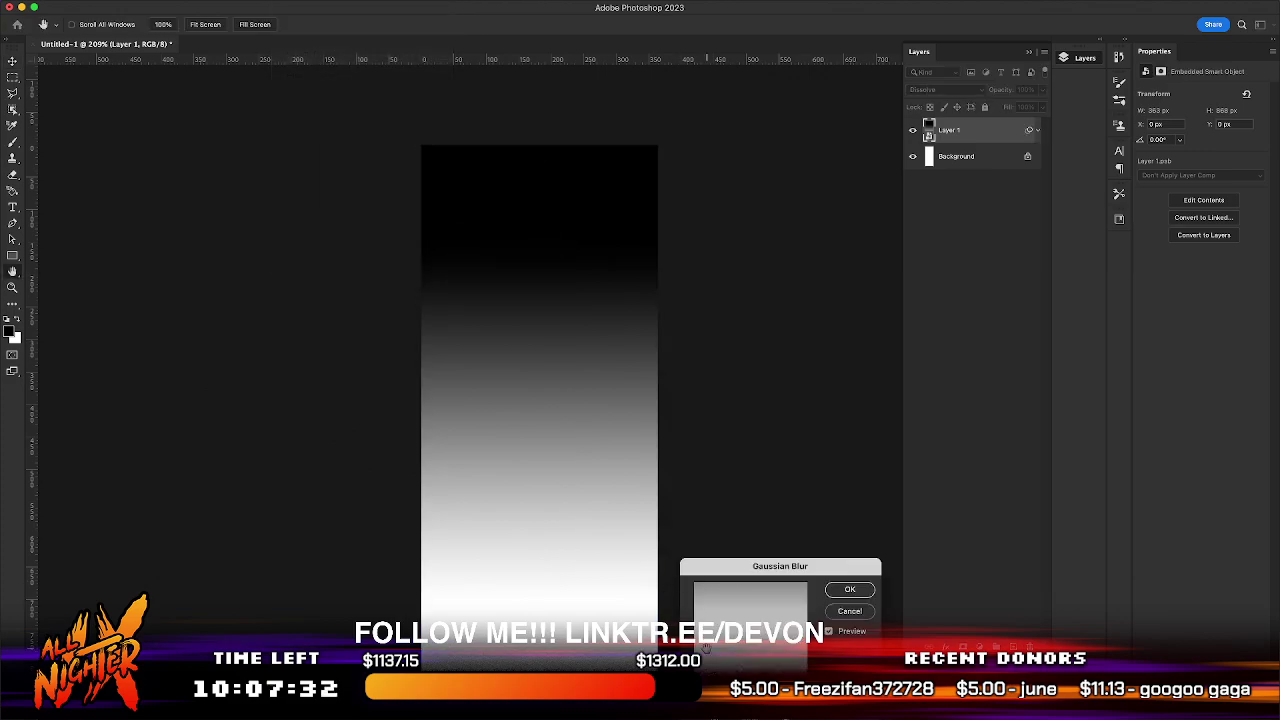
{"action": "left_click", "coordinate": [848, 590]}
- Move the gradient smart object up and slightly right, to X 14 px and Y -115 px
{"action": "left_click", "coordinate": [947, 95]}
{"action": "left_click", "coordinate": [946, 91]}
{"action": "key", "text": "super+="}
{"action": "key", "text": "super+="}
{"action": "key", "text": "super+="}
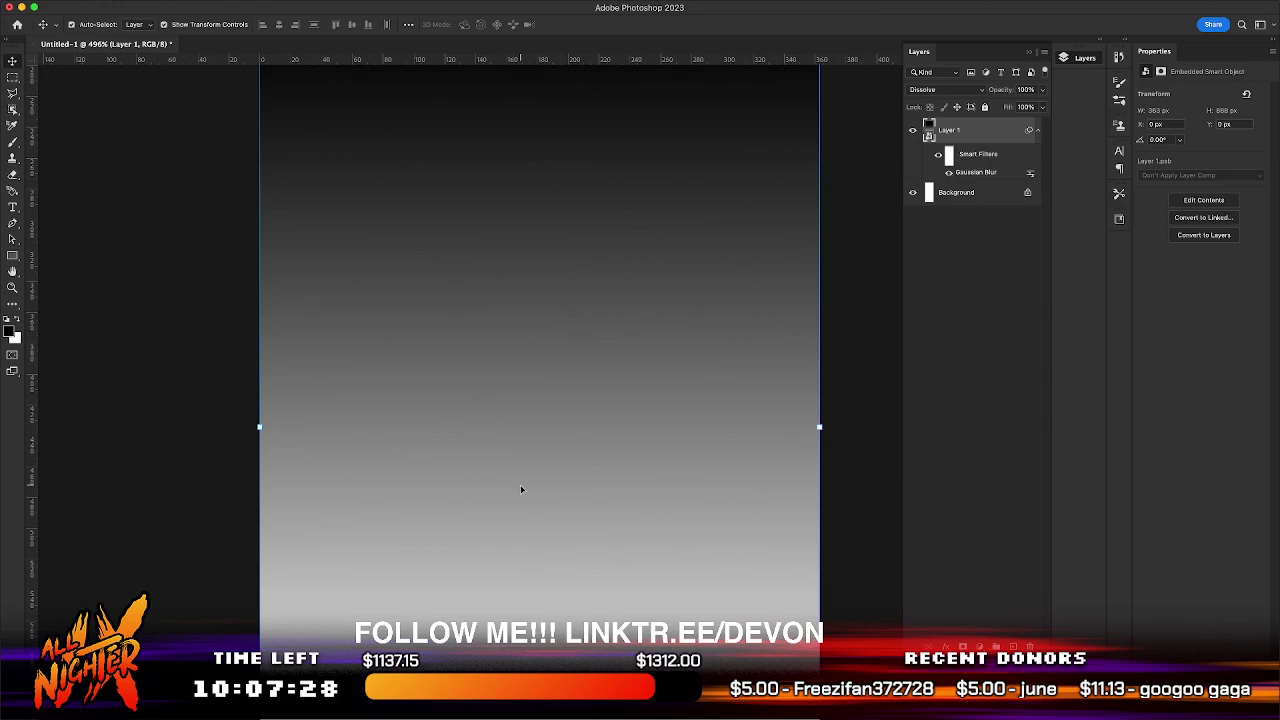
{"action": "scroll", "coordinate": [521, 489], "scroll_direction": "down", "scroll_amount": 3}
{"action": "left_click_drag", "start_coordinate": [521, 489], "coordinate": [528, 398]}
{"action": "scroll", "coordinate": [528, 398], "scroll_direction": "down", "scroll_amount": 1}
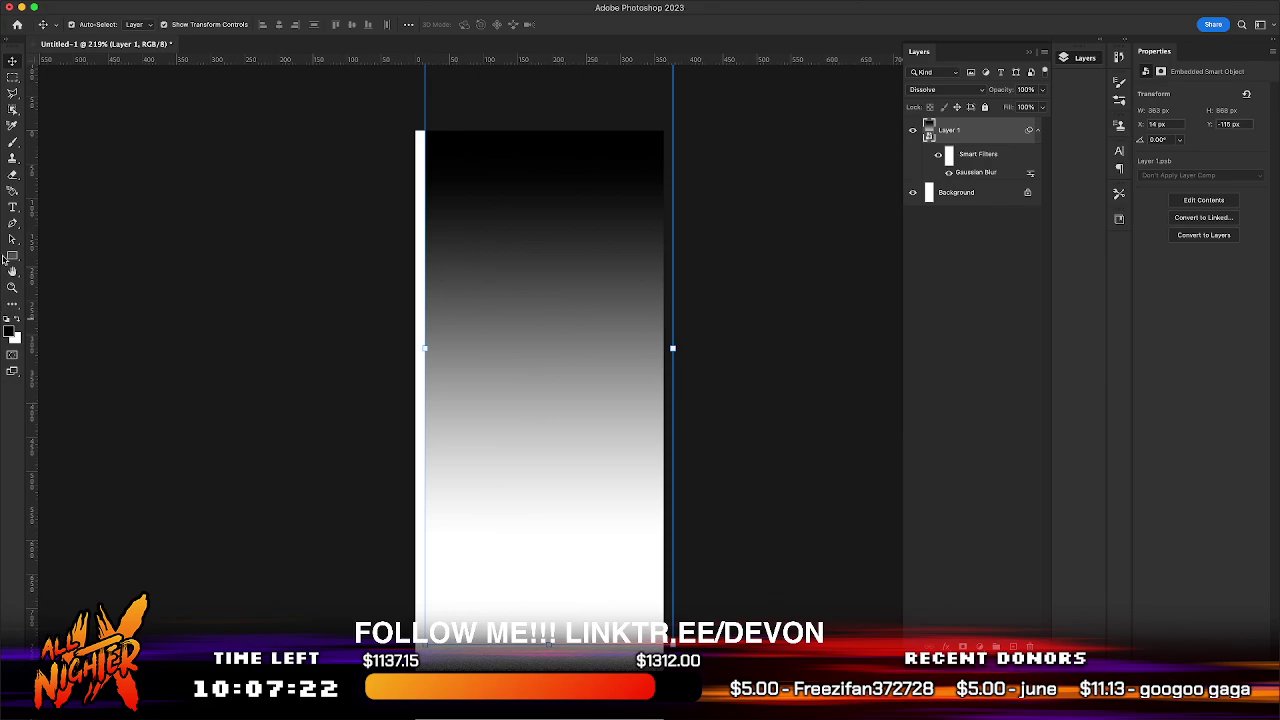
- Delete the blurred gradient smart object layer, leaving only the white Background
{"action": "left_click_drag", "start_coordinate": [407, 440], "coordinate": [537, 474]}
{"action": "key", "text": "BackSpace"}
{"action": "key", "text": "m"}
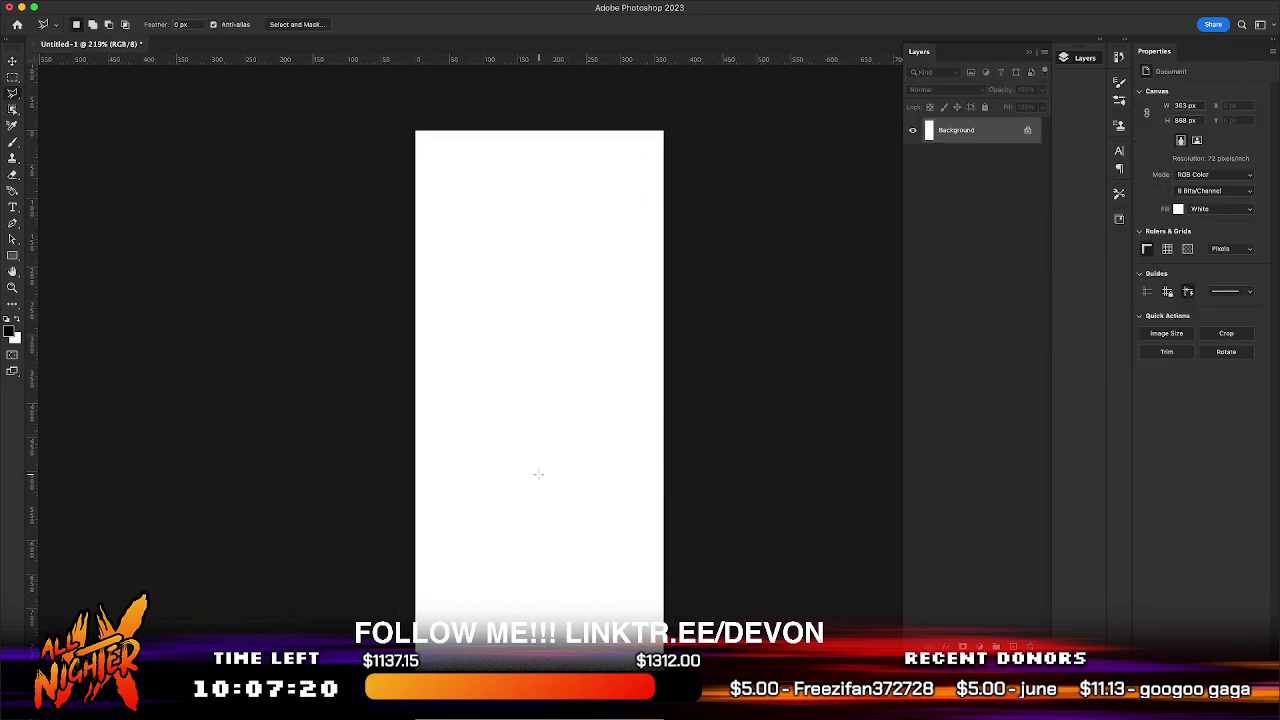
{"action": "left_click", "coordinate": [594, 422]}
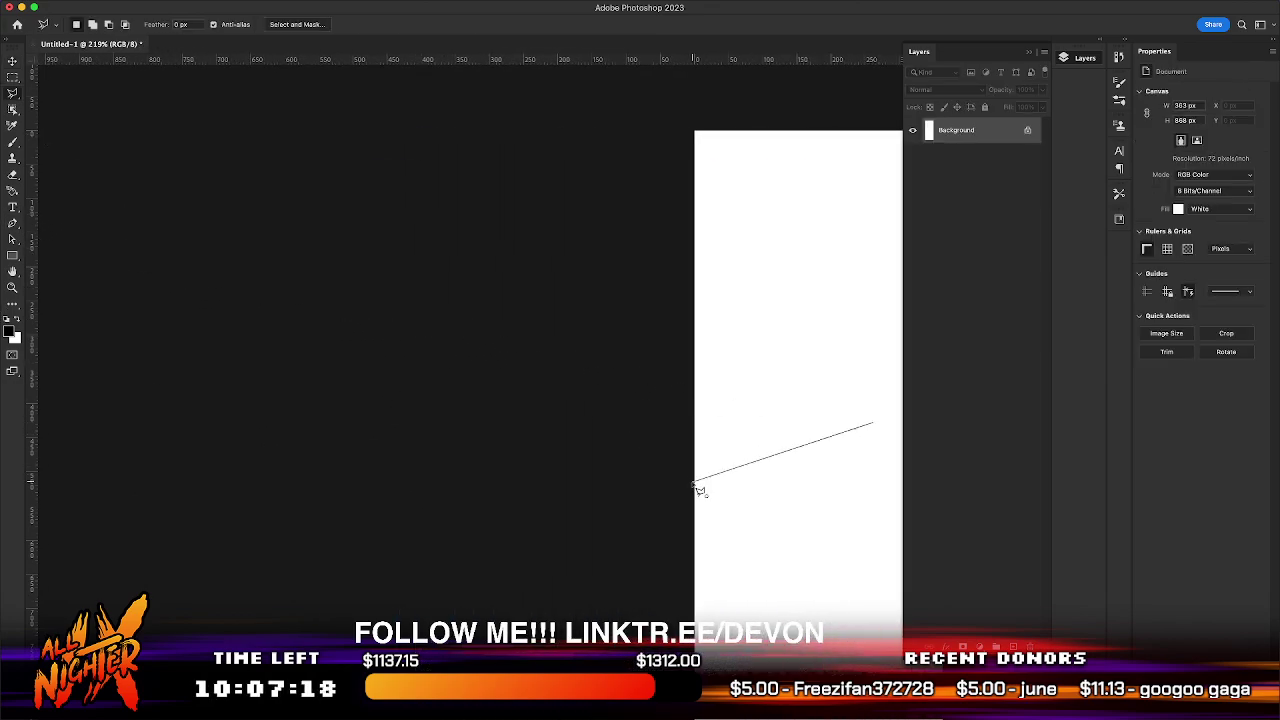
{"action": "key", "text": "Escape"}
{"action": "scroll", "coordinate": [764, 463], "scroll_direction": "right", "scroll_amount": 5}
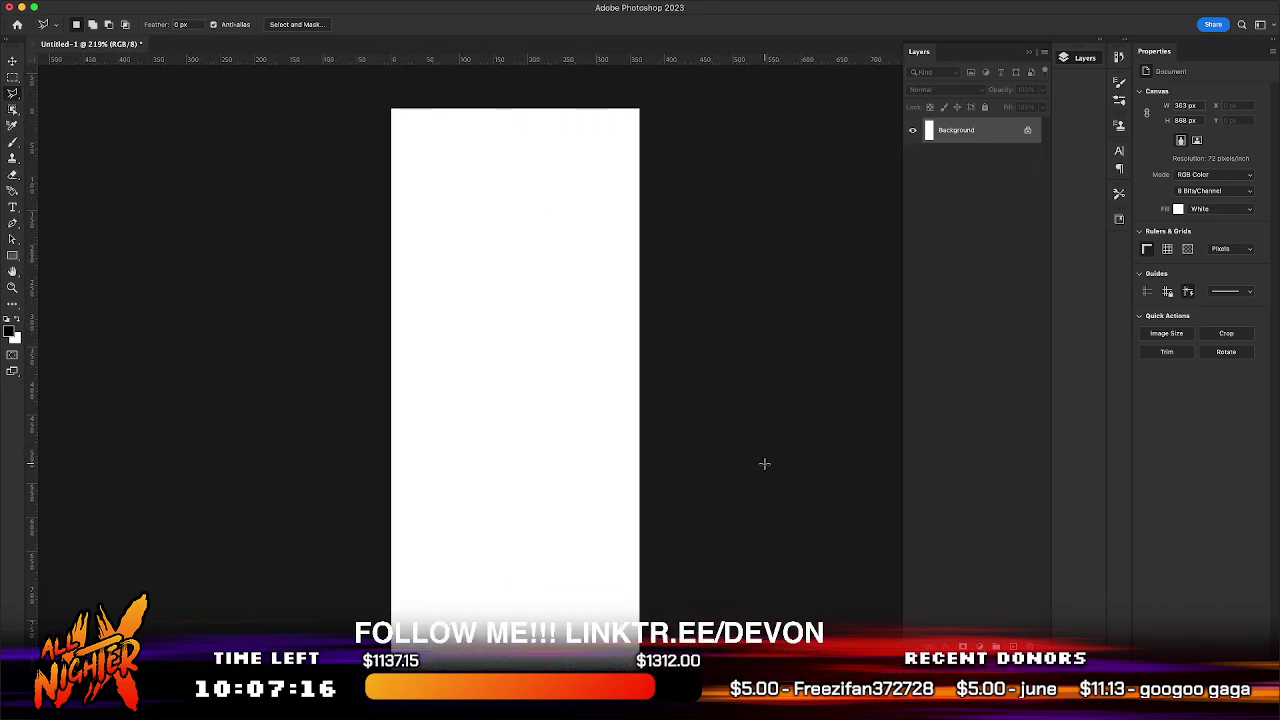
- Draw a black circle about 209 px in diameter with the Ellipse tool in the upper half of the canvas
{"action": "left_click", "coordinate": [13, 256]}
{"action": "left_click", "coordinate": [13, 256]}
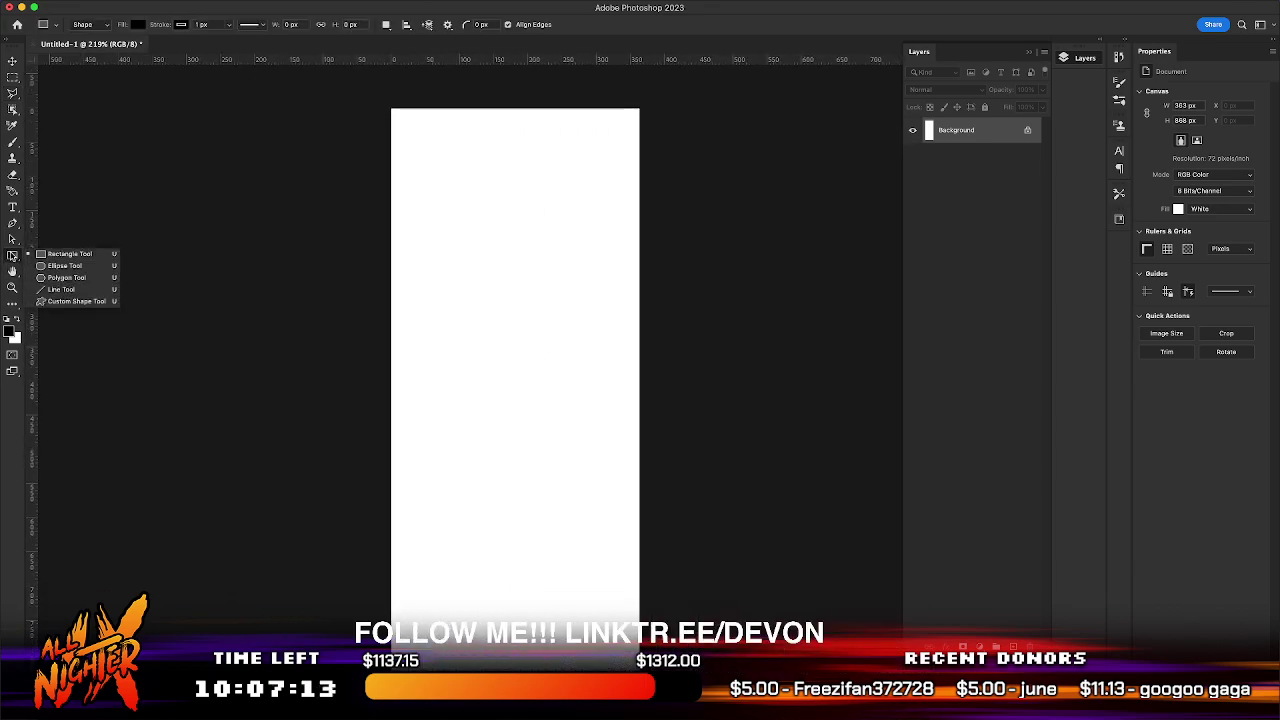
{"action": "left_click", "coordinate": [64, 265]}
{"action": "left_click_drag", "start_coordinate": [443, 220], "coordinate": [587, 363]}
{"action": "key", "text": "v"}
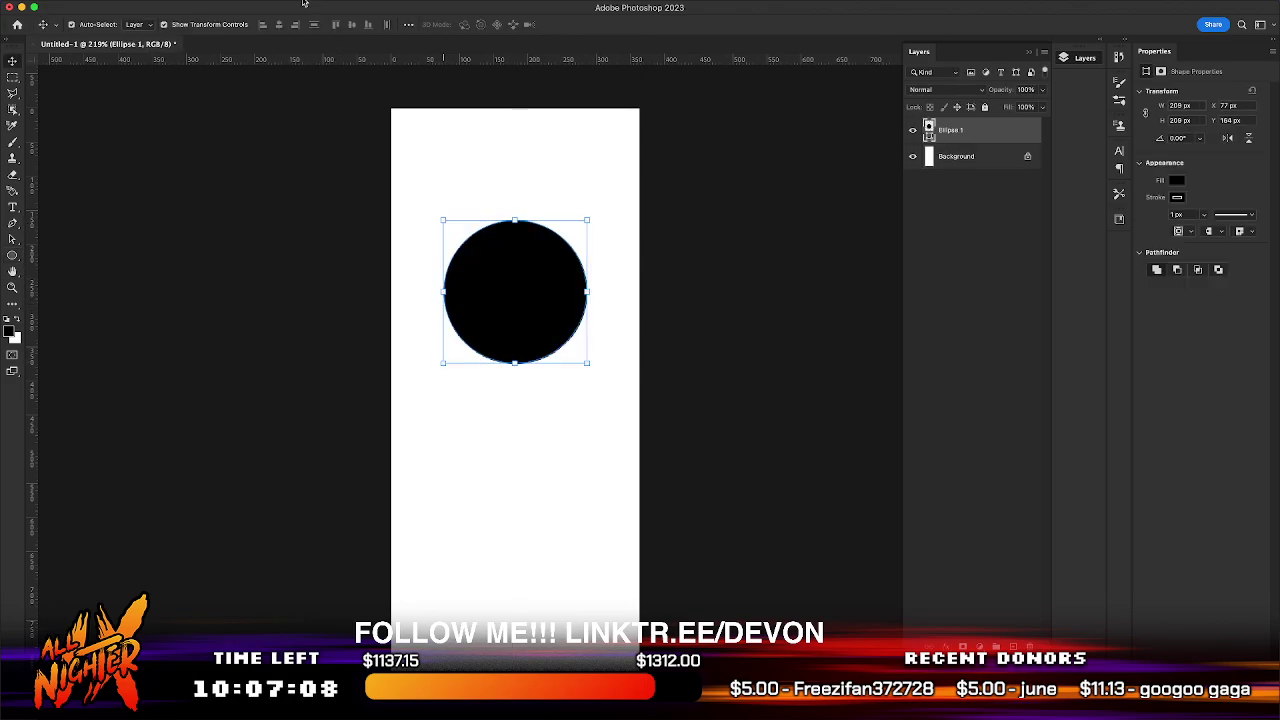
- Convert the black circle layer to a smart object and apply a Gaussian Blur that softens its edge
{"action": "right_click", "coordinate": [994, 134]}
{"action": "left_click", "coordinate": [1089, 346]}
{"action": "left_click", "coordinate": [290, 2]}
{"action": "mouse_move", "coordinate": [330, 165]}
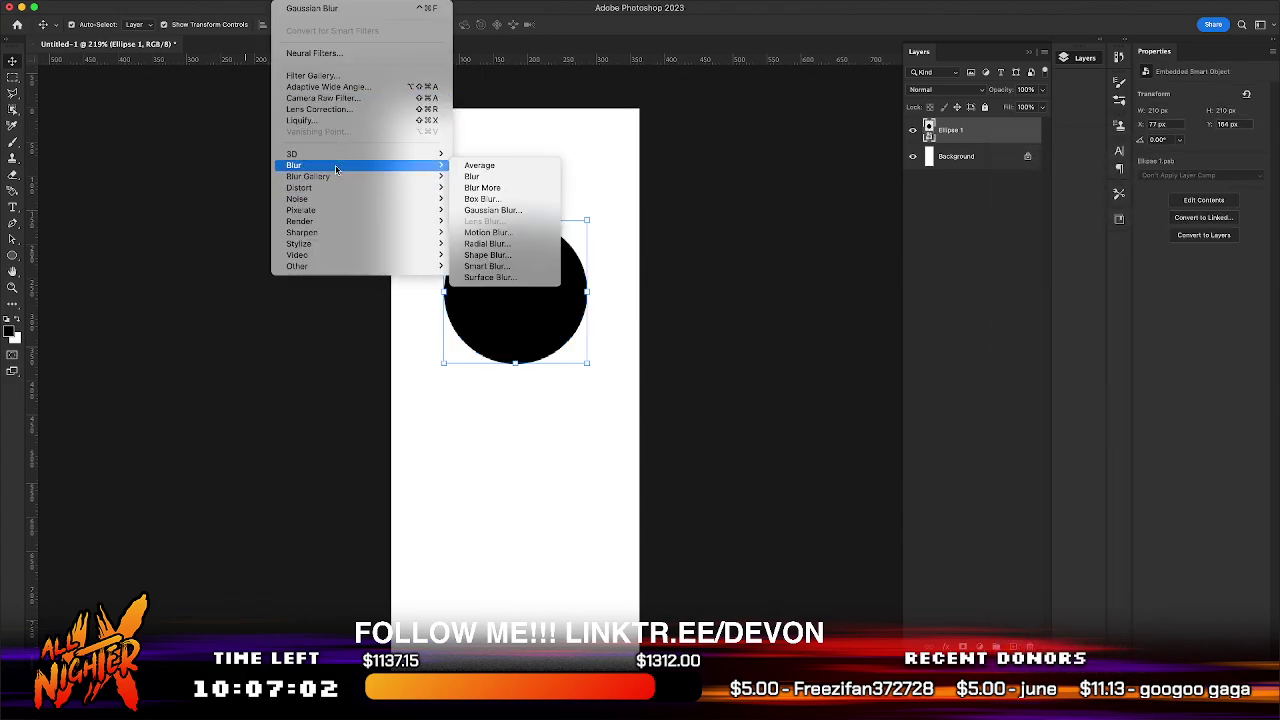
{"action": "left_click", "coordinate": [511, 207]}
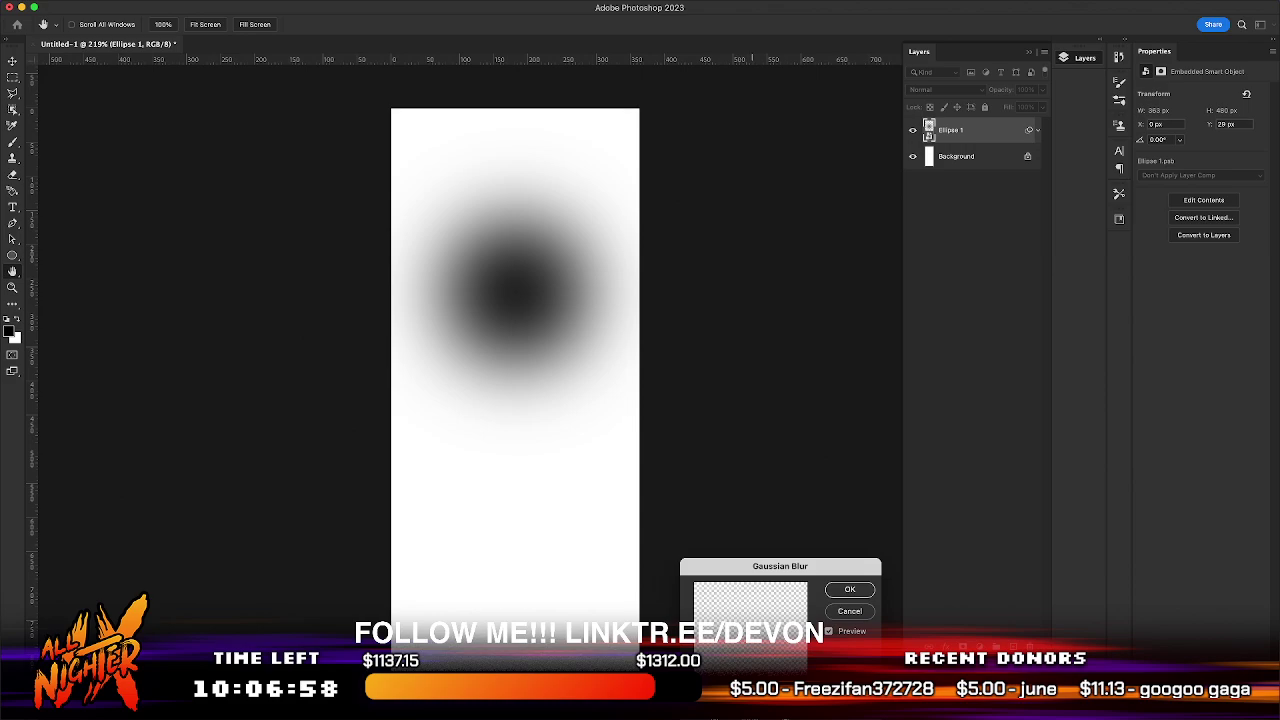
{"action": "left_click_drag", "start_coordinate": [752, 700], "coordinate": [741, 700]}
{"action": "left_click", "coordinate": [849, 589]}
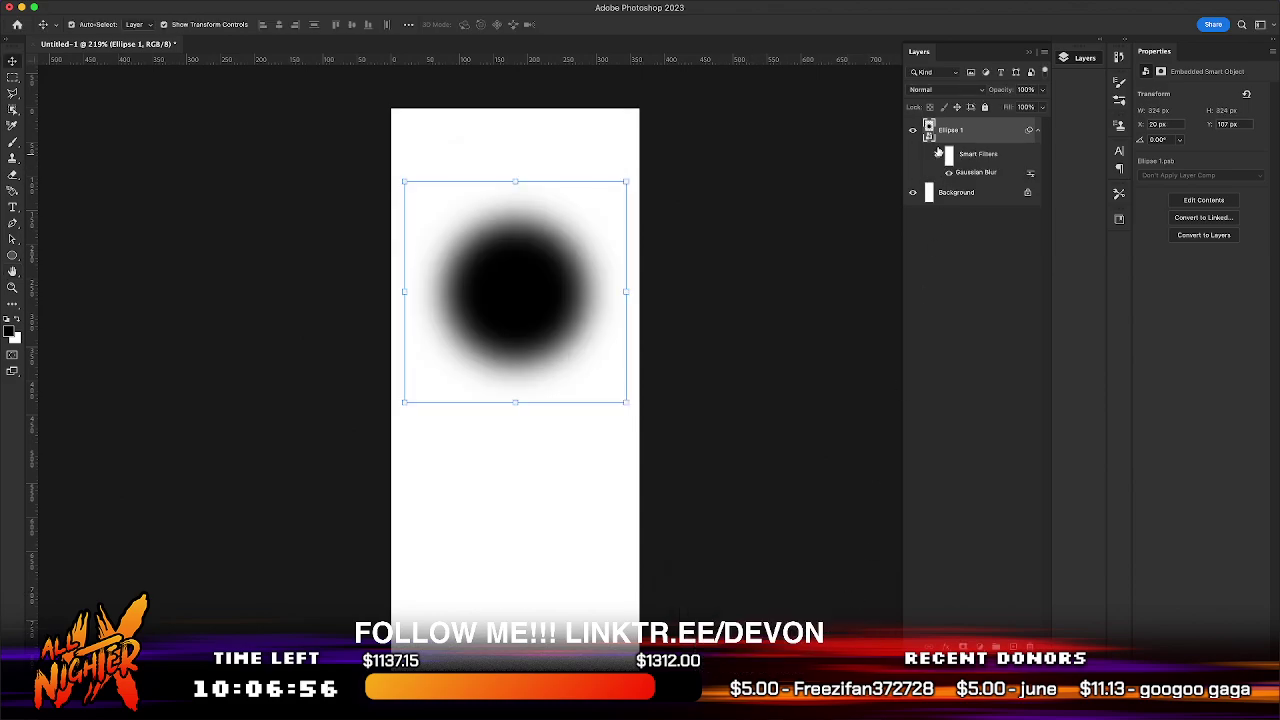
- Set the blurred circle's blending mode to Dissolve and move the circle down to Y 272 px, keeping it horizontally centred
{"action": "left_click", "coordinate": [949, 93]}
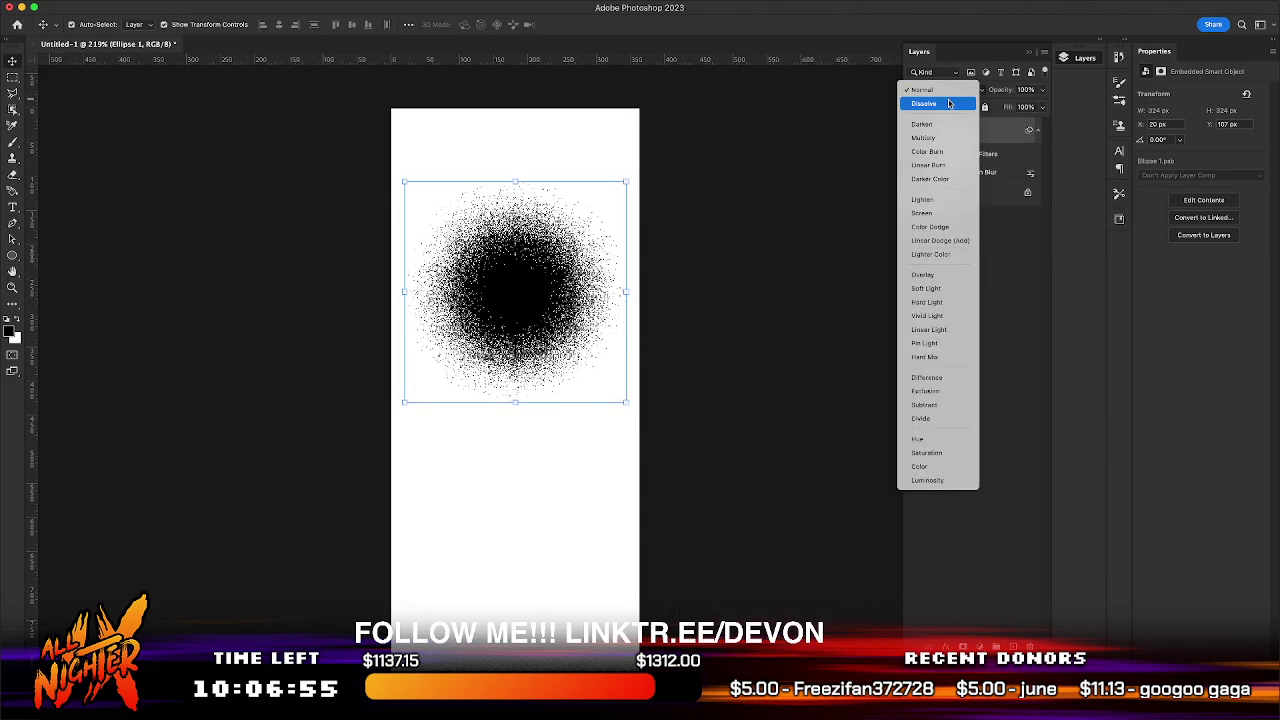
{"action": "left_click", "coordinate": [949, 104]}
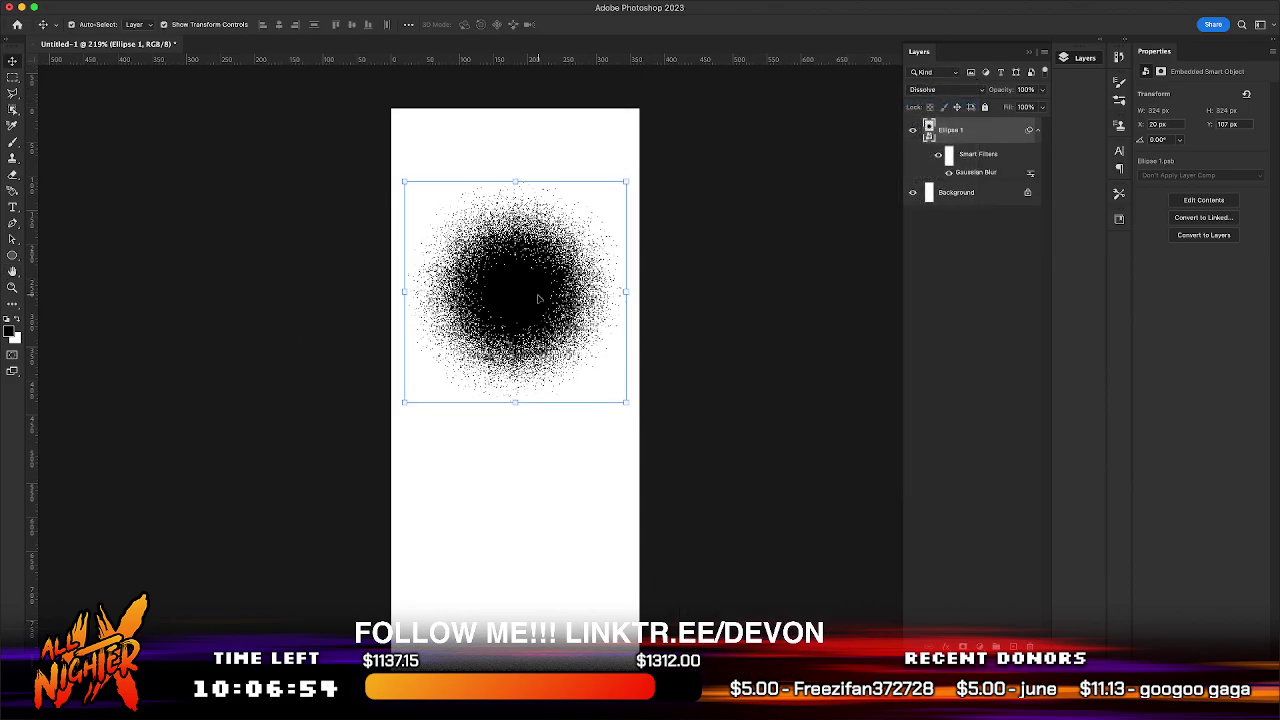
{"action": "left_click_drag", "start_coordinate": [519, 290], "coordinate": [517, 402]}
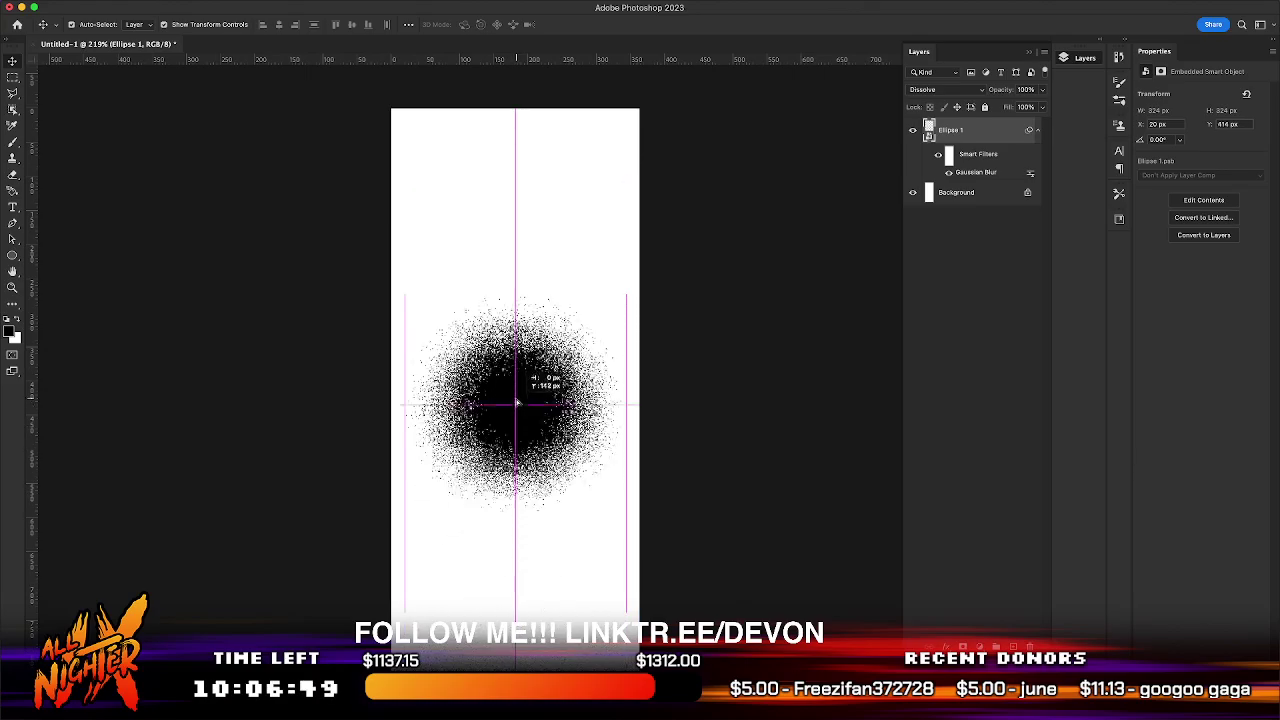
- Try scaling the dissolved circle smart object up to about 261% so it extends past the canvas sides, and undo it
{"action": "scroll", "coordinate": [517, 401], "scroll_direction": "up", "scroll_amount": 8}
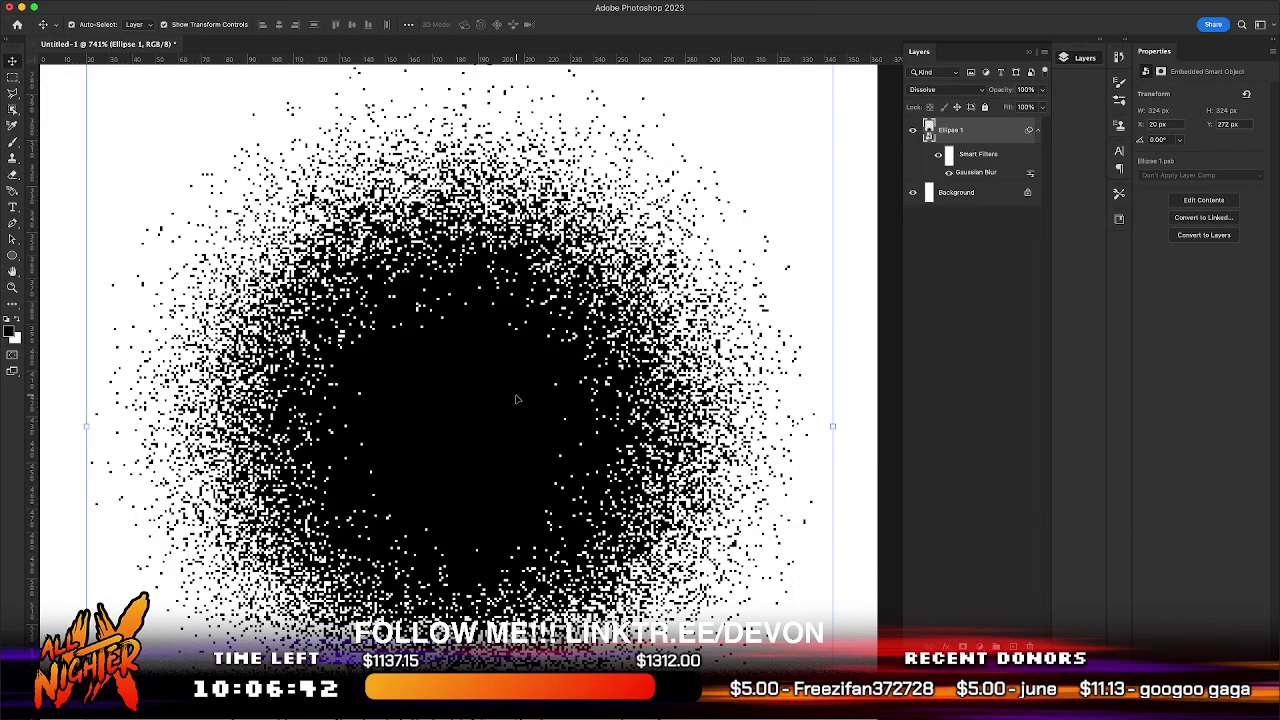
{"action": "scroll", "coordinate": [516, 399], "scroll_direction": "down", "scroll_amount": 6}
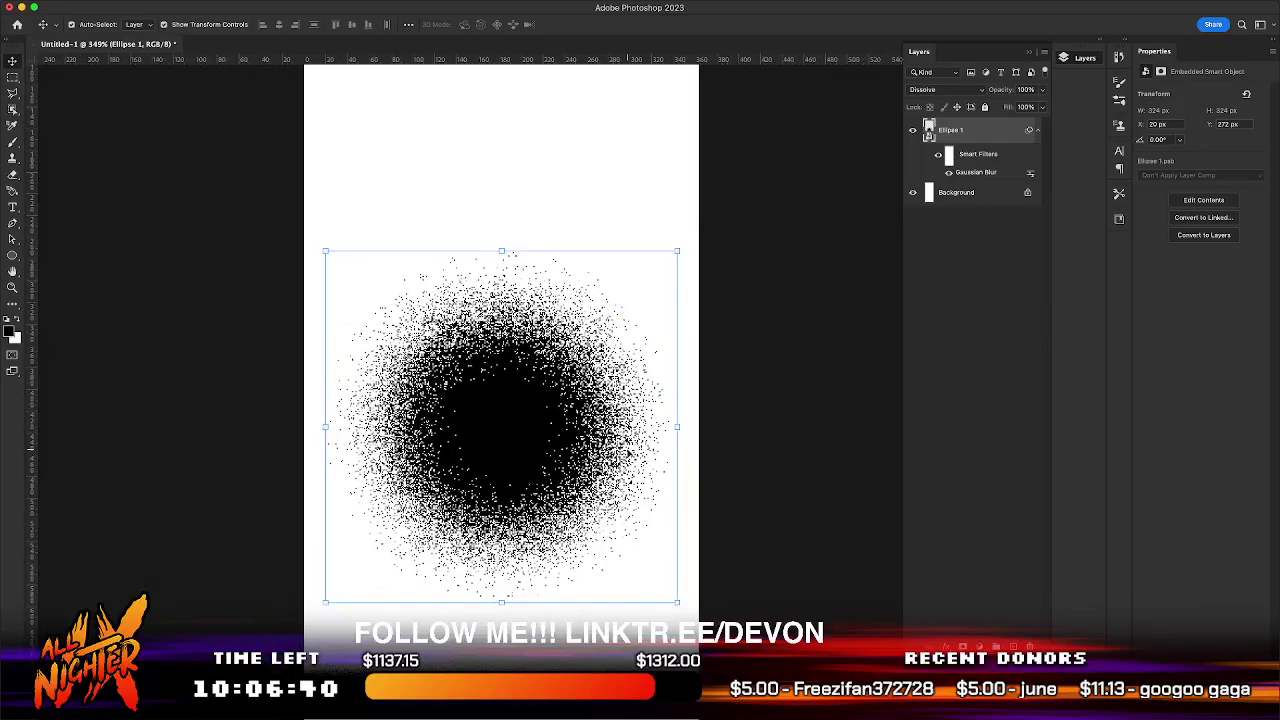
{"action": "scroll", "coordinate": [501, 589], "scroll_direction": "down", "scroll_amount": 1}
{"action": "left_click", "coordinate": [507, 578]}
{"action": "left_click_drag", "start_coordinate": [513, 528], "coordinate": [507, 683]}
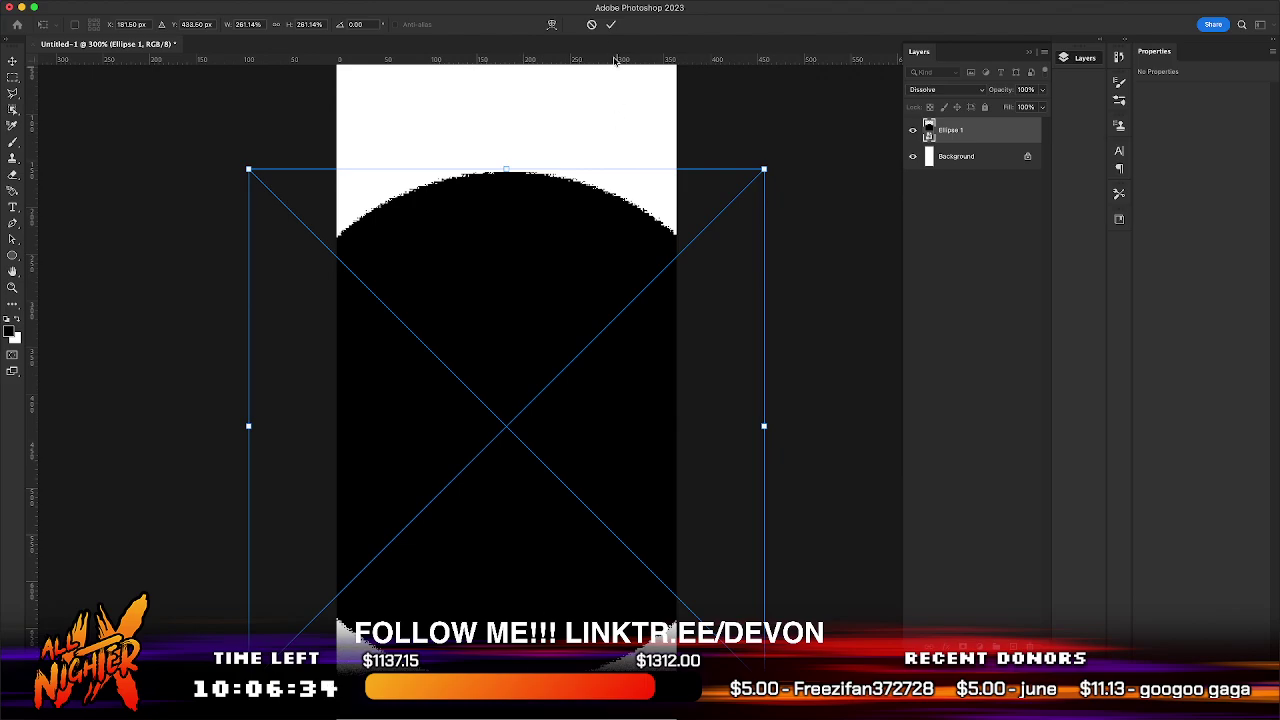
{"action": "left_click", "coordinate": [609, 24]}
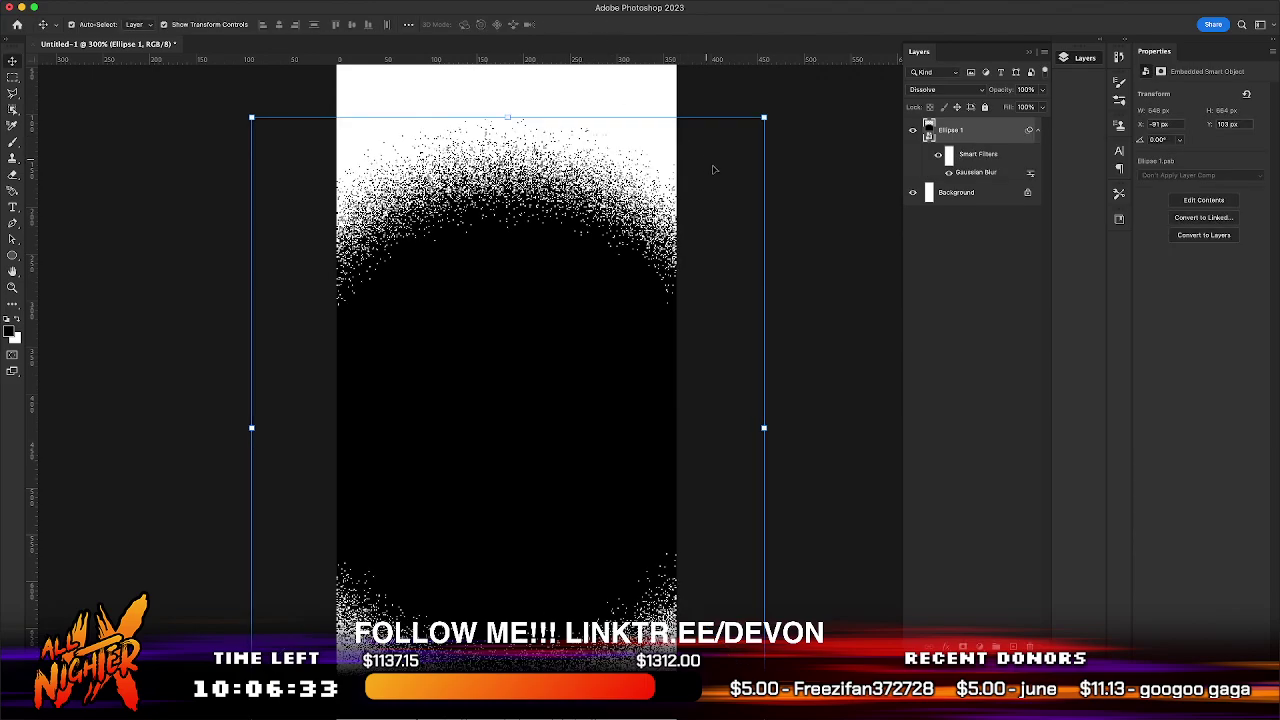
{"action": "left_click", "coordinate": [729, 177]}
{"action": "scroll", "coordinate": [730, 177], "scroll_direction": "down", "scroll_amount": 4}
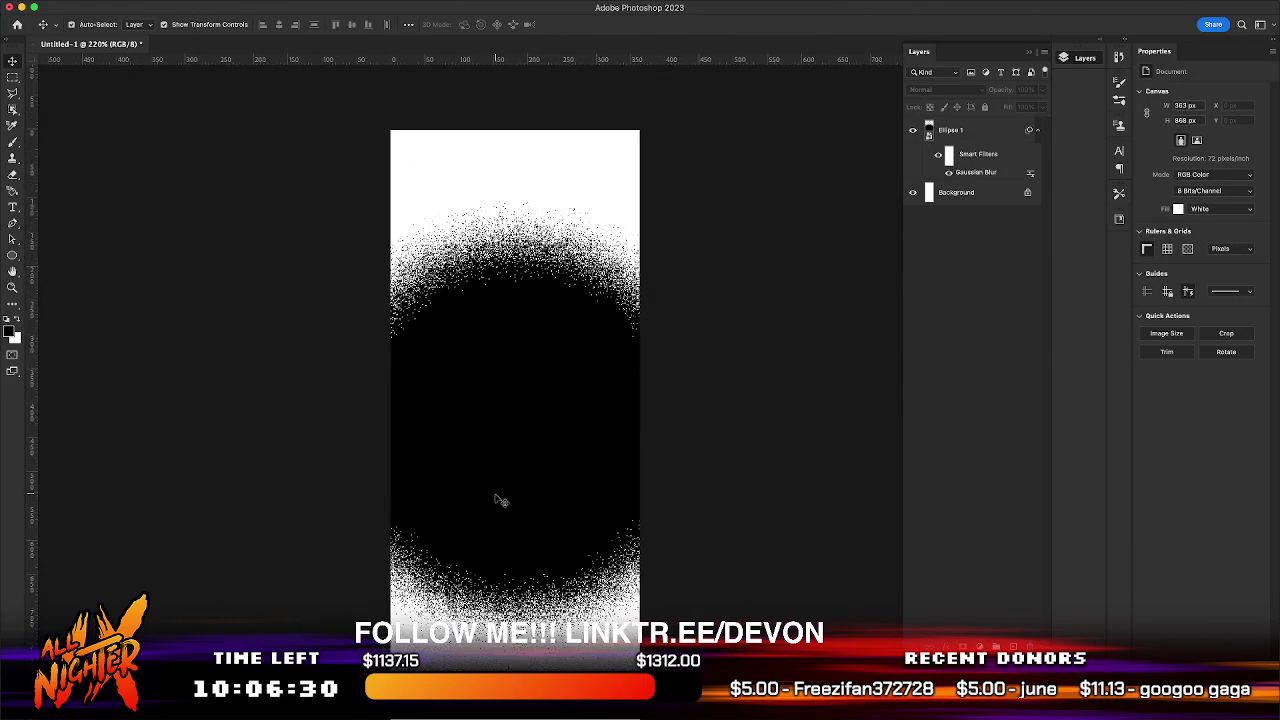
{"action": "left_click", "coordinate": [535, 314]}
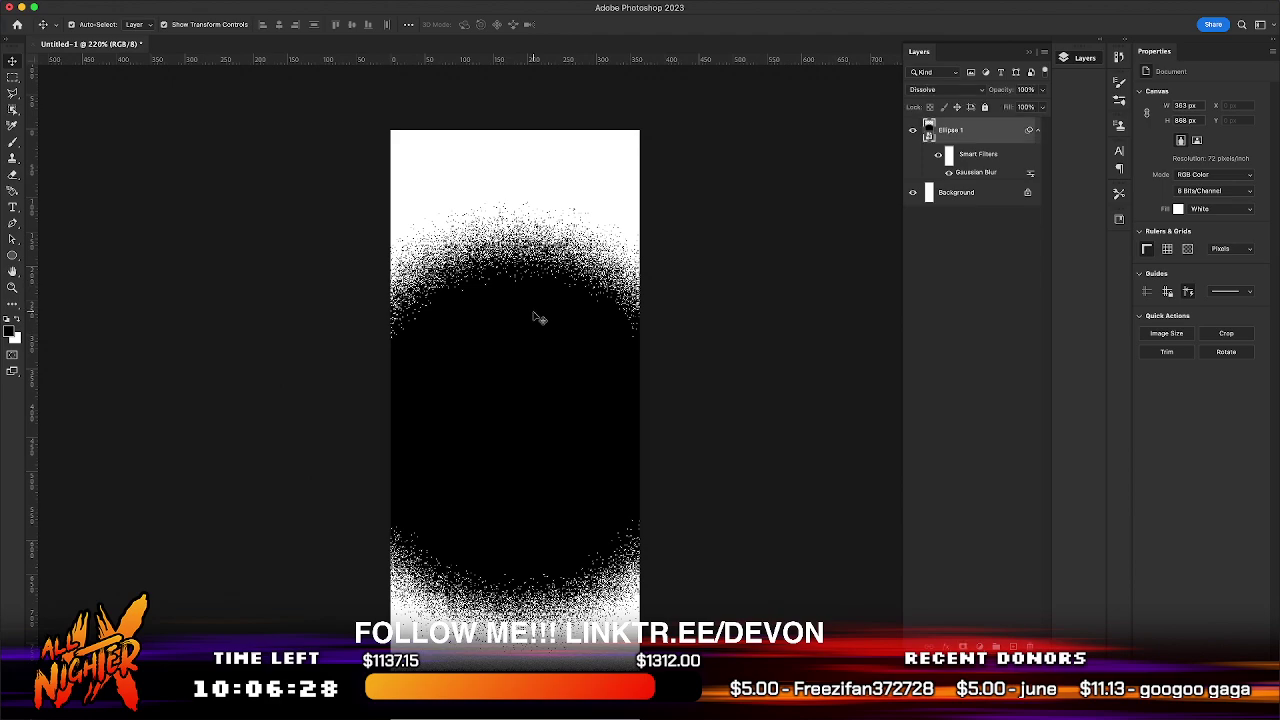
{"action": "key", "text": "super+z"}
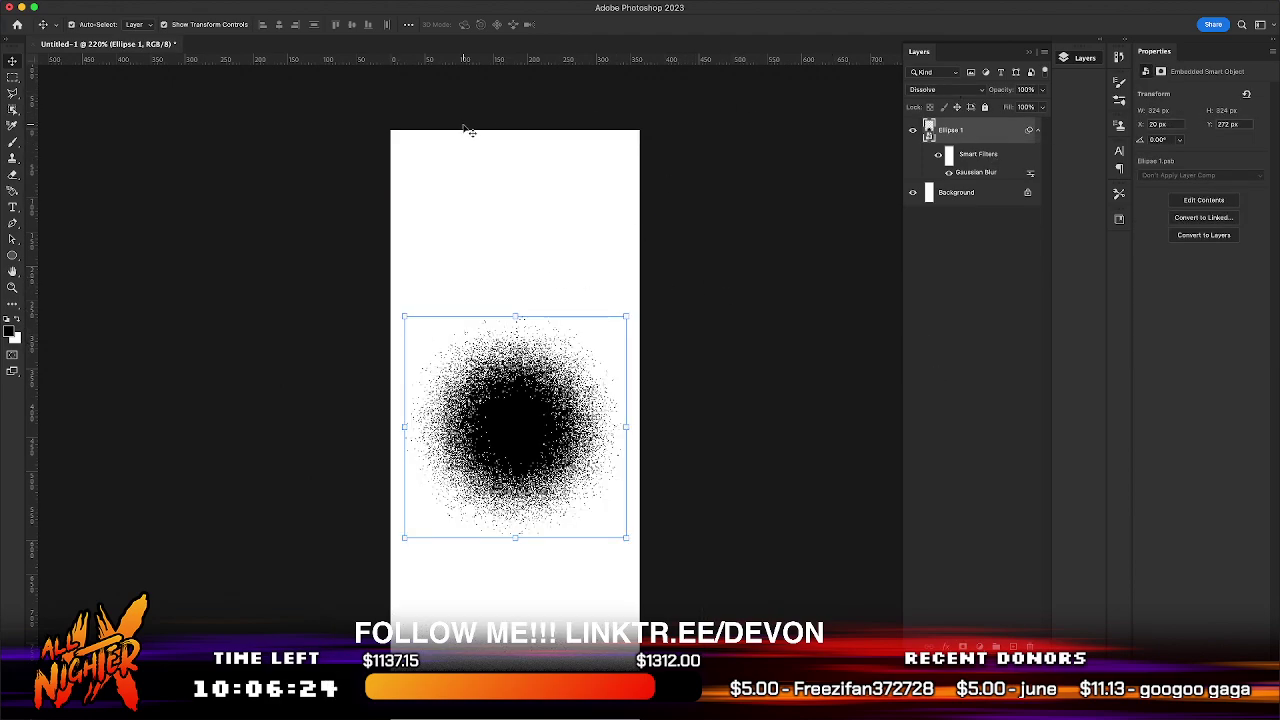
- Rasterize the dissolved circle layer and shift it to X 29 px, Y 301 px
{"action": "right_click", "coordinate": [1001, 138]}
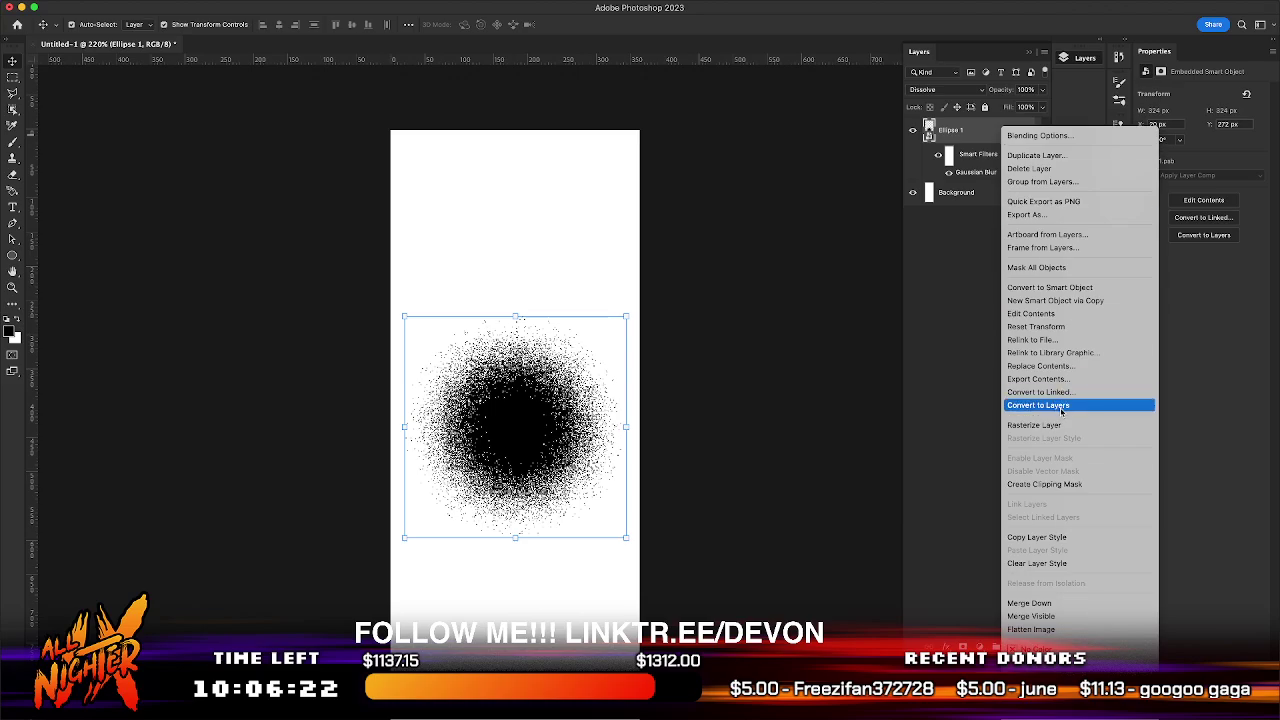
{"action": "left_click", "coordinate": [1073, 426]}
{"action": "left_click_drag", "start_coordinate": [520, 547], "coordinate": [511, 343]}
{"action": "key", "text": "super+z"}
{"action": "scroll", "coordinate": [511, 346], "scroll_direction": "up", "scroll_amount": 10}
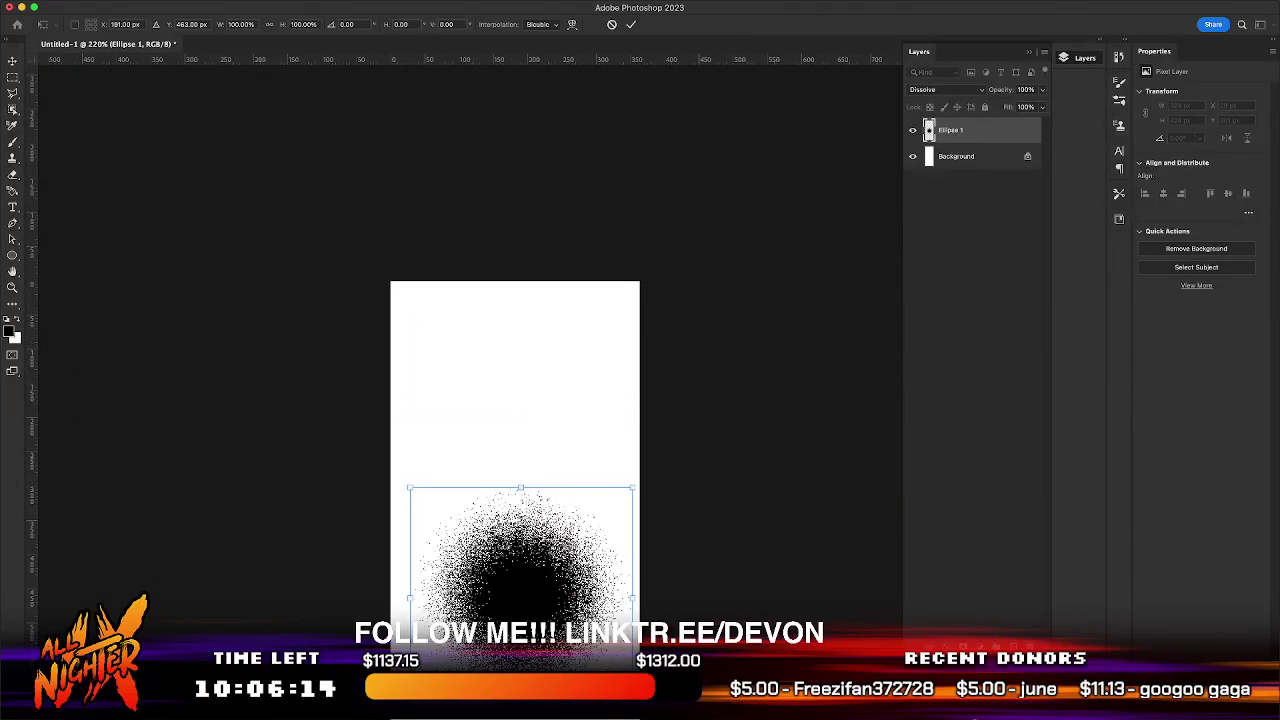
{"action": "left_click", "coordinate": [997, 539]}
- Unlock the Background layer and merge the circle with a new blank layer beneath it, baking in the dissolve speckles
{"action": "left_click", "coordinate": [1025, 156]}
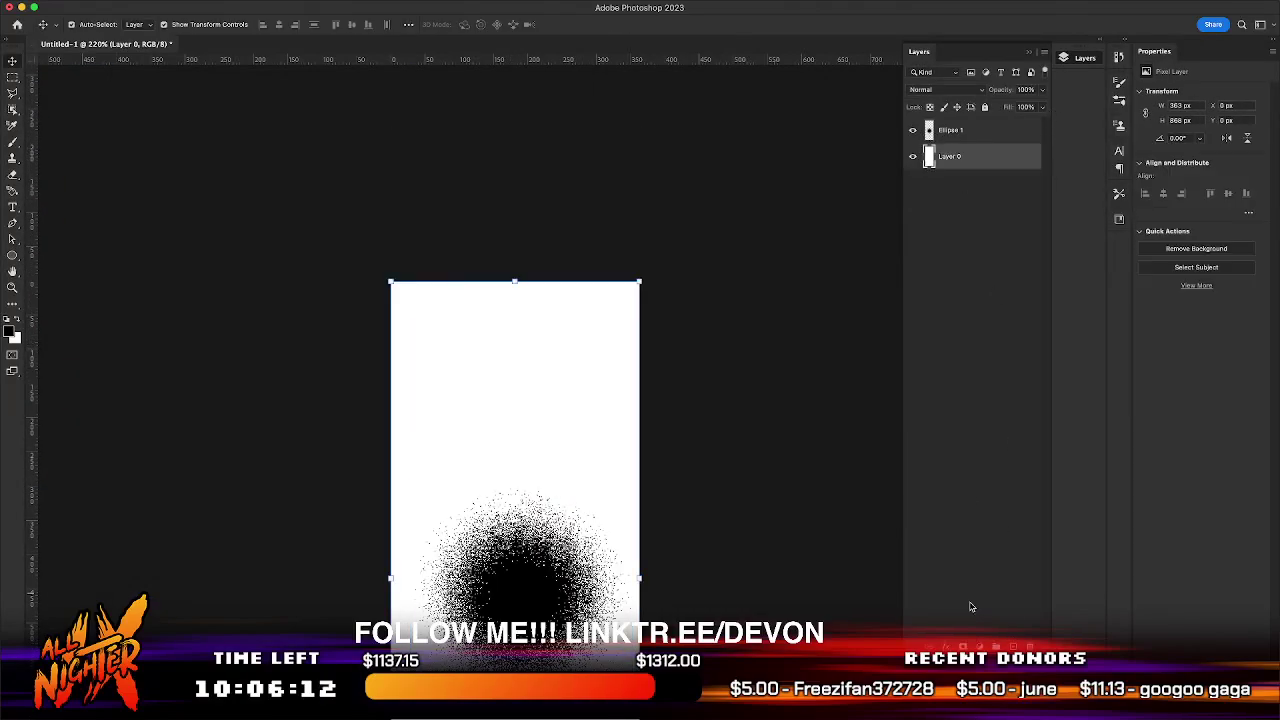
{"action": "key", "text": "super+alt+shift+n"}
{"action": "left_click", "coordinate": [975, 140], "text": "shift"}
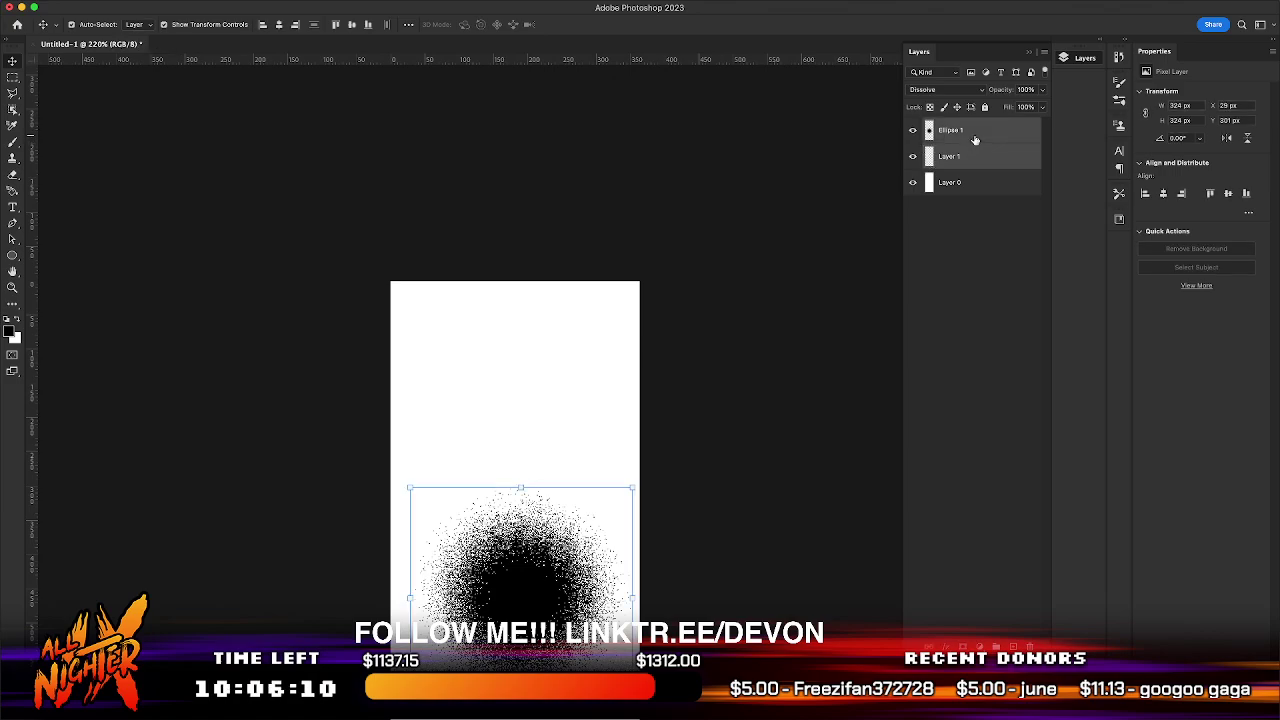
{"action": "right_click", "coordinate": [978, 148]}
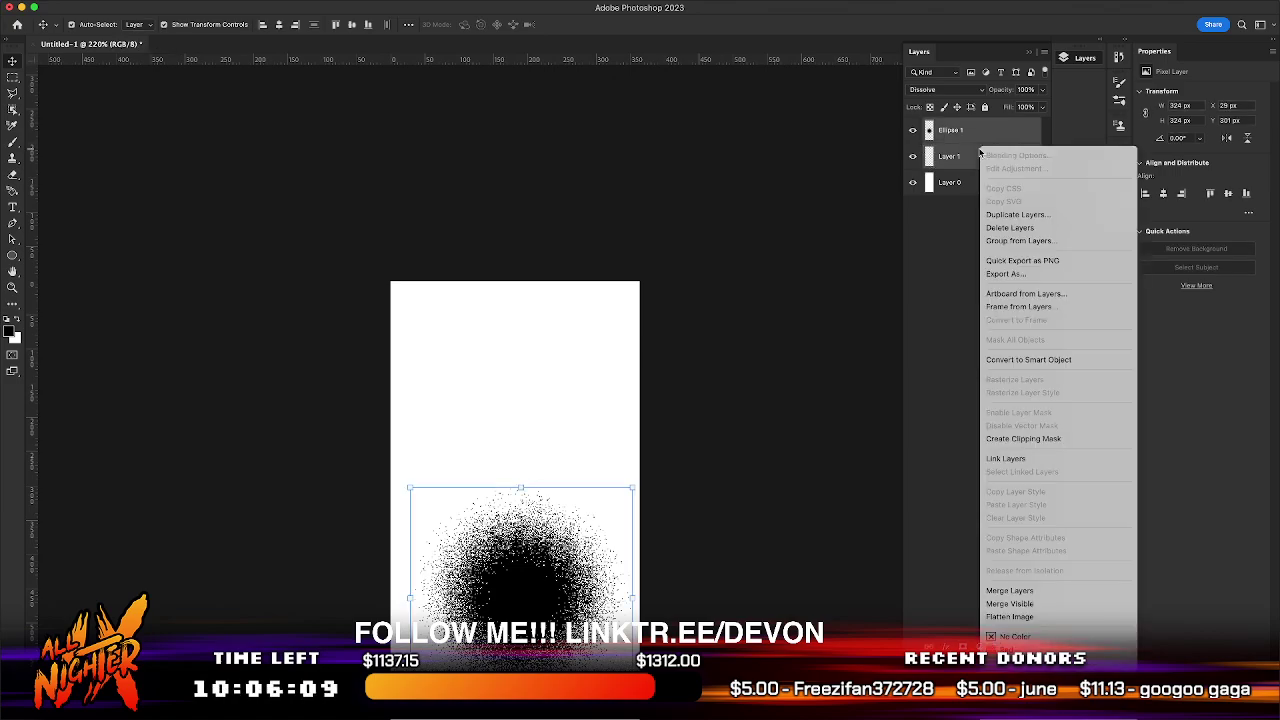
{"action": "left_click", "coordinate": [1037, 590]}
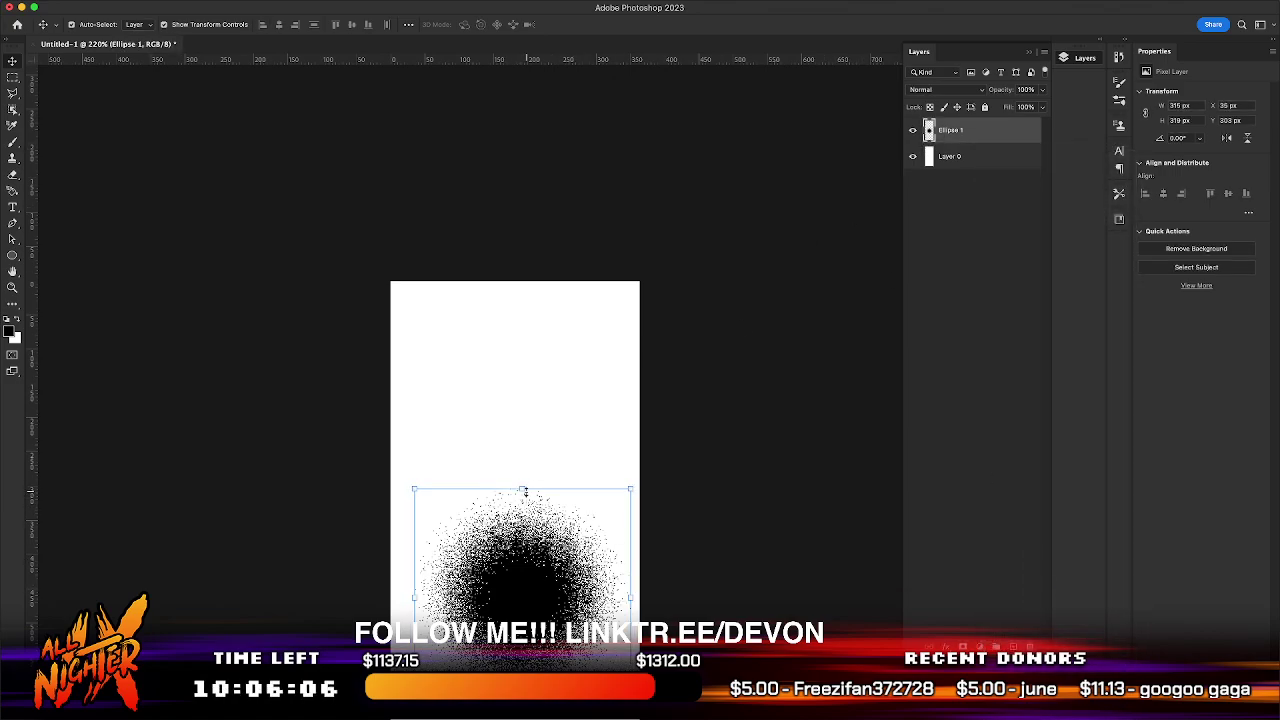
- Scale the speckled circle to about 684% and position it at X 181.5 px, Y -223.5 px so black fades downward to white
{"action": "left_click_drag", "start_coordinate": [522, 489], "coordinate": [522, 302]}
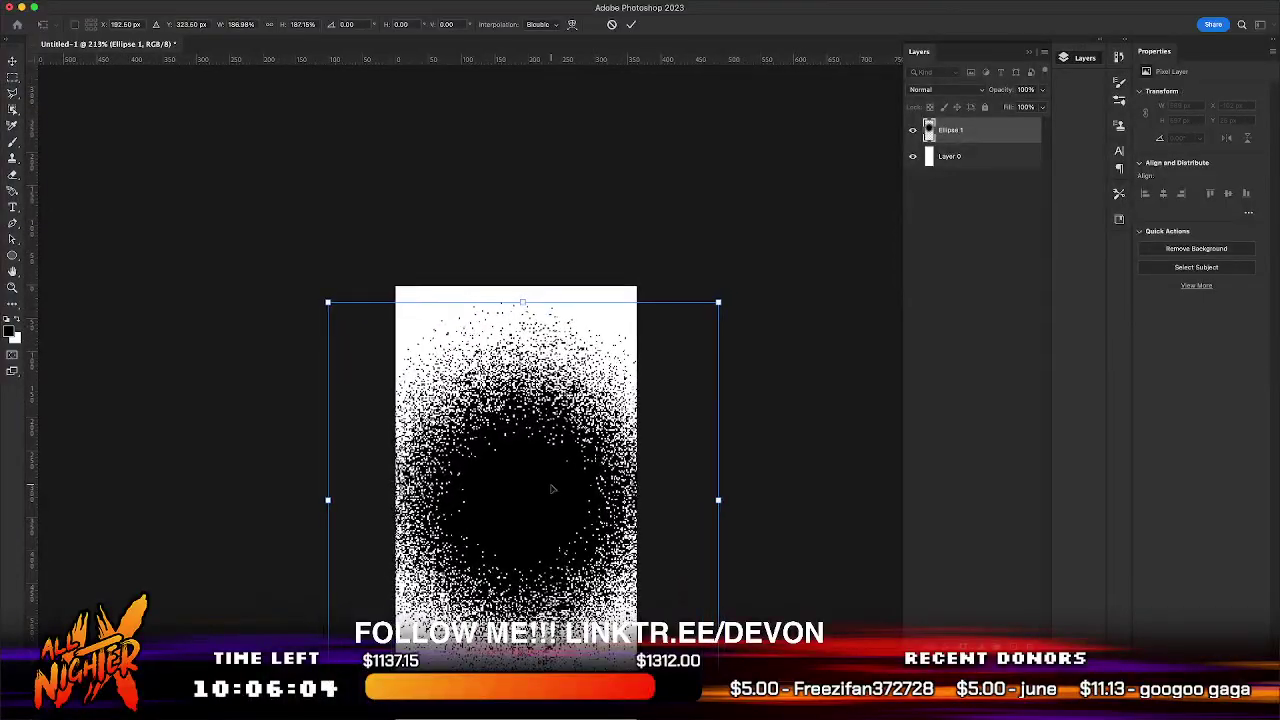
{"action": "scroll", "coordinate": [552, 489], "scroll_direction": "down", "scroll_amount": 5}
{"action": "left_click_drag", "start_coordinate": [548, 212], "coordinate": [541, 536]}
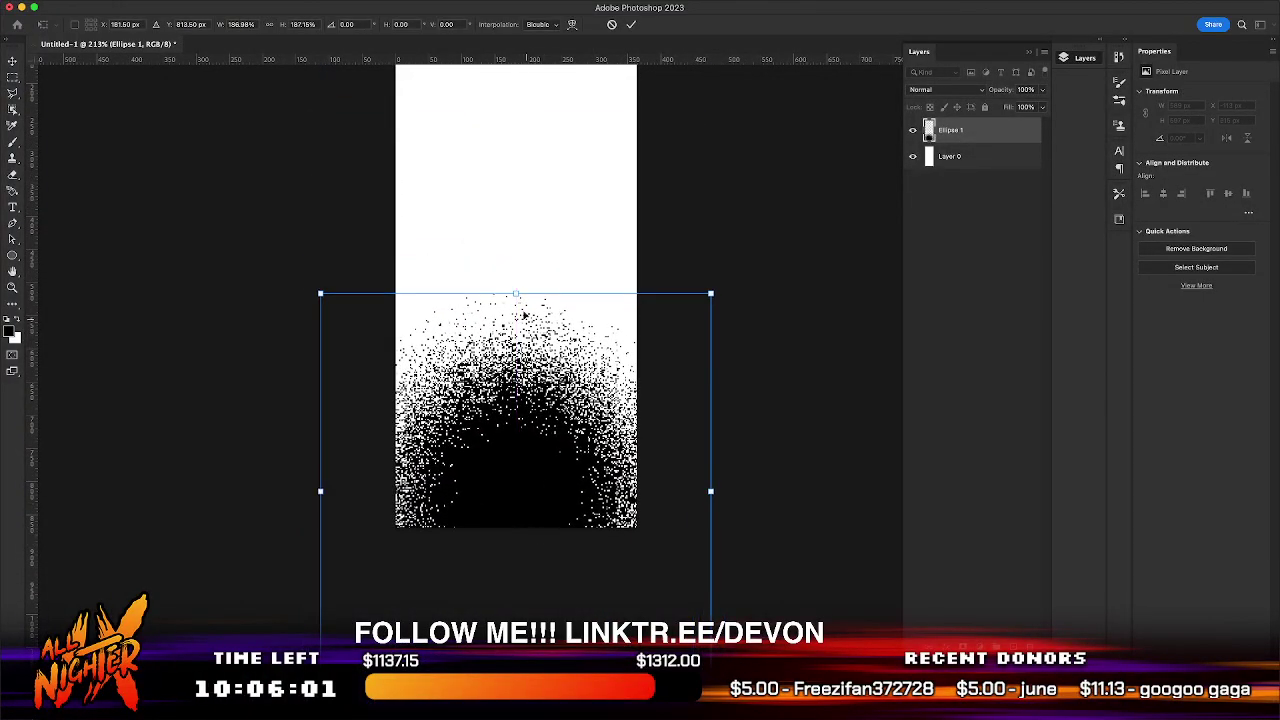
{"action": "left_click_drag", "start_coordinate": [517, 293], "coordinate": [501, 14]}
{"action": "scroll", "coordinate": [557, 480], "scroll_direction": "down", "scroll_amount": 3}
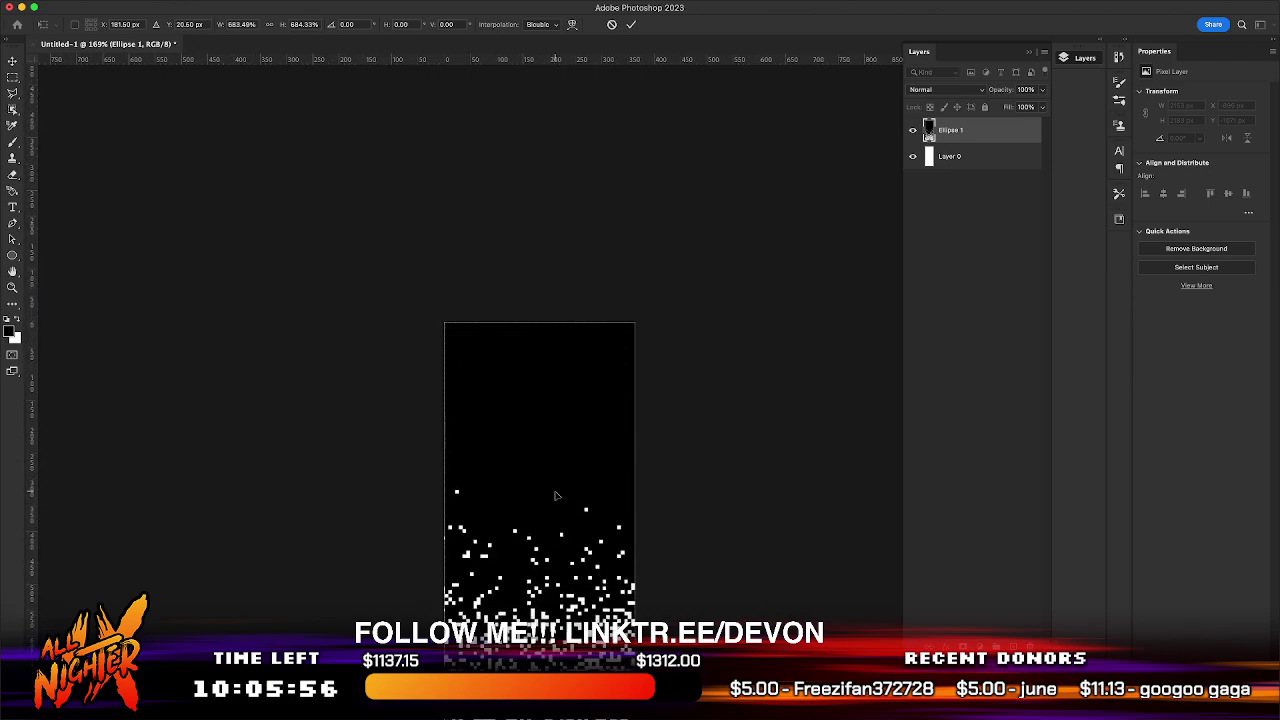
{"action": "left_click_drag", "start_coordinate": [556, 495], "coordinate": [559, 369]}
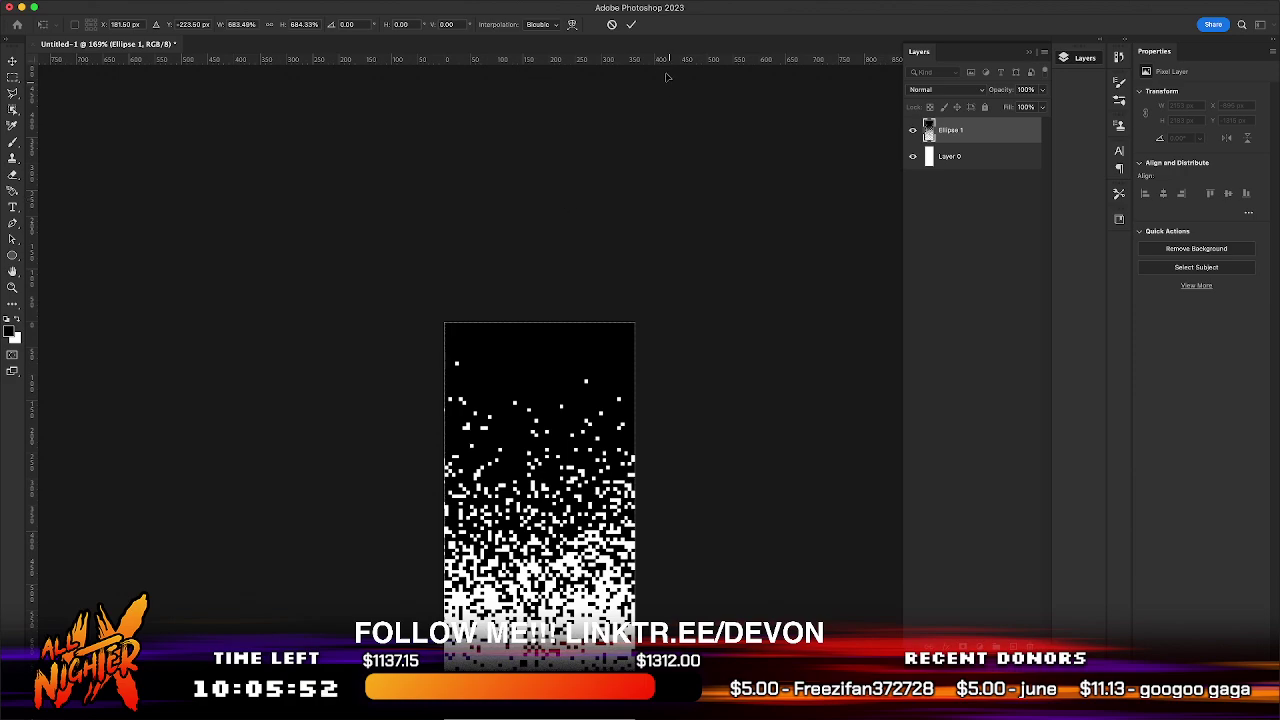
{"action": "left_click", "coordinate": [631, 24]}
{"action": "left_click", "coordinate": [585, 468]}
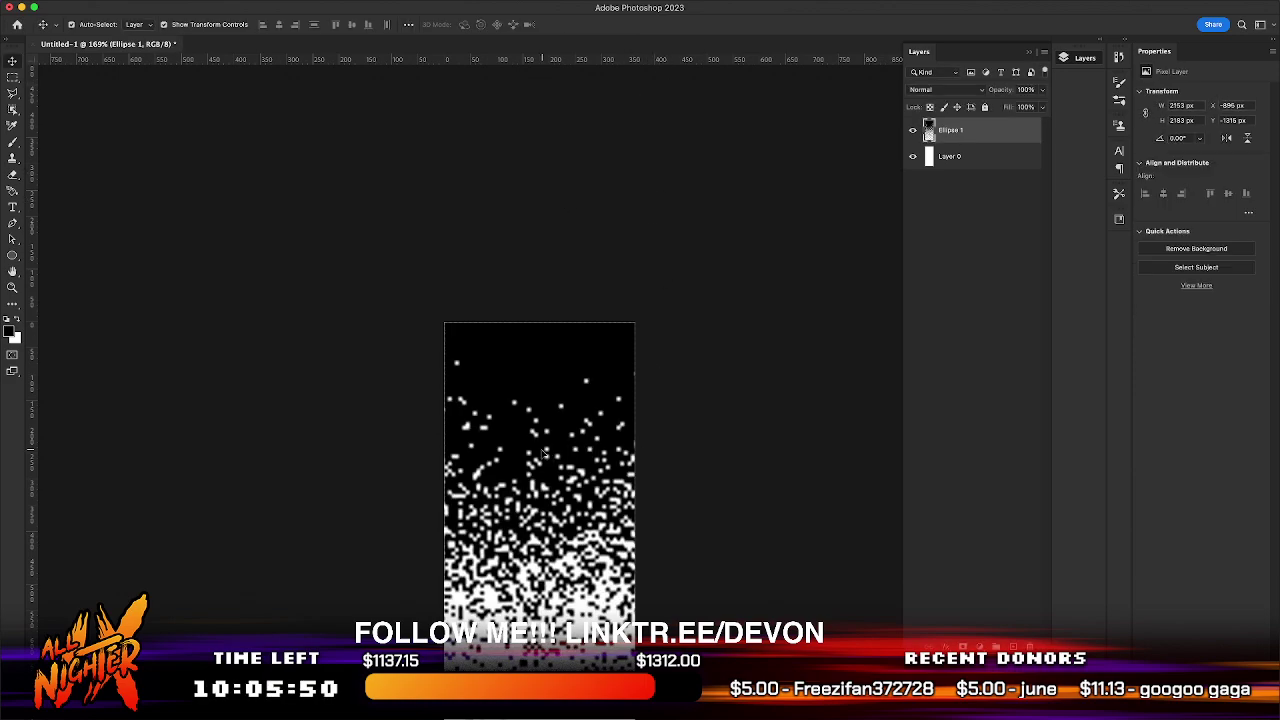
- Add a Threshold adjustment layer above the enlarged speckle texture and set its level to about 109
{"action": "scroll", "coordinate": [542, 452], "scroll_direction": "down", "scroll_amount": 2}
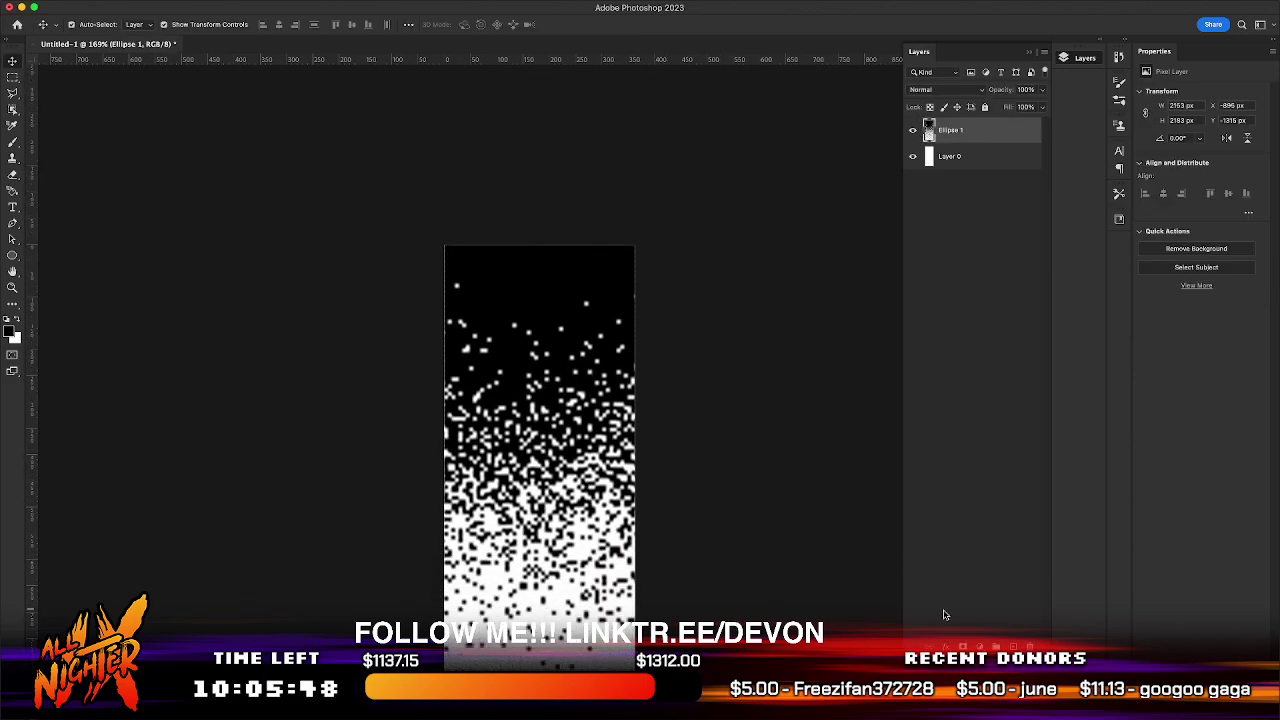
{"action": "left_click", "coordinate": [980, 647]}
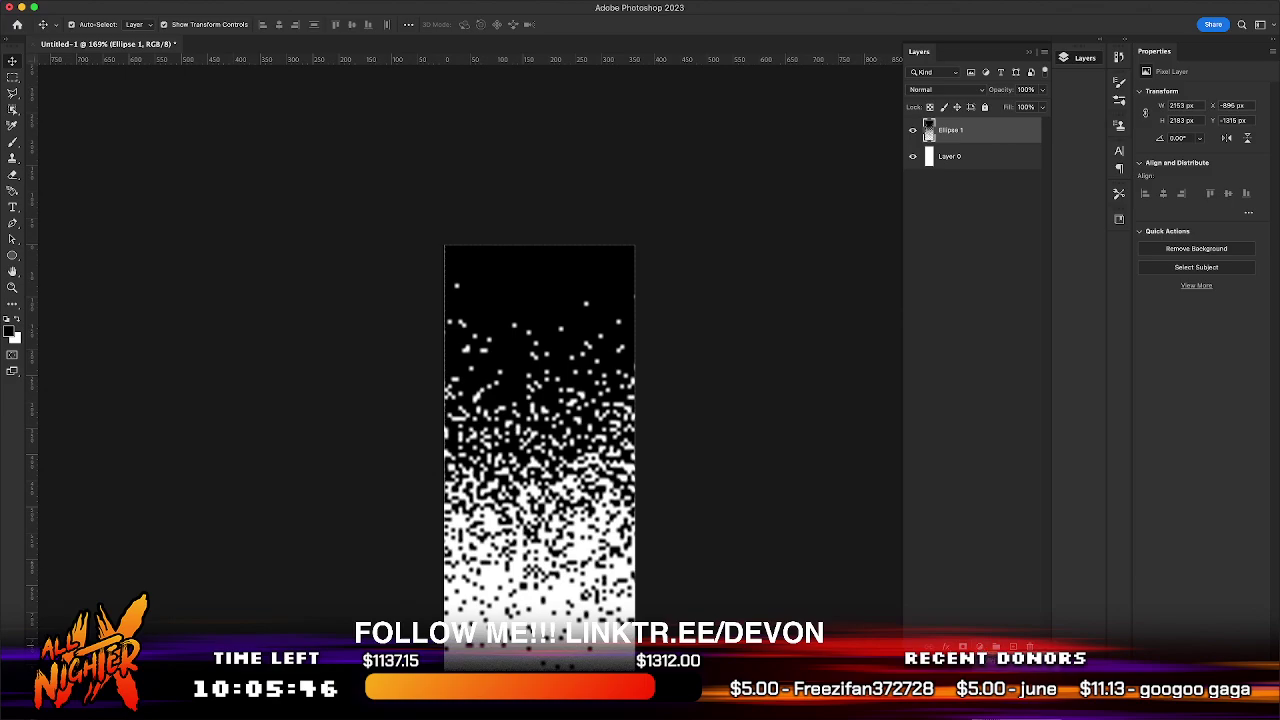
{"action": "left_click", "coordinate": [998, 714]}
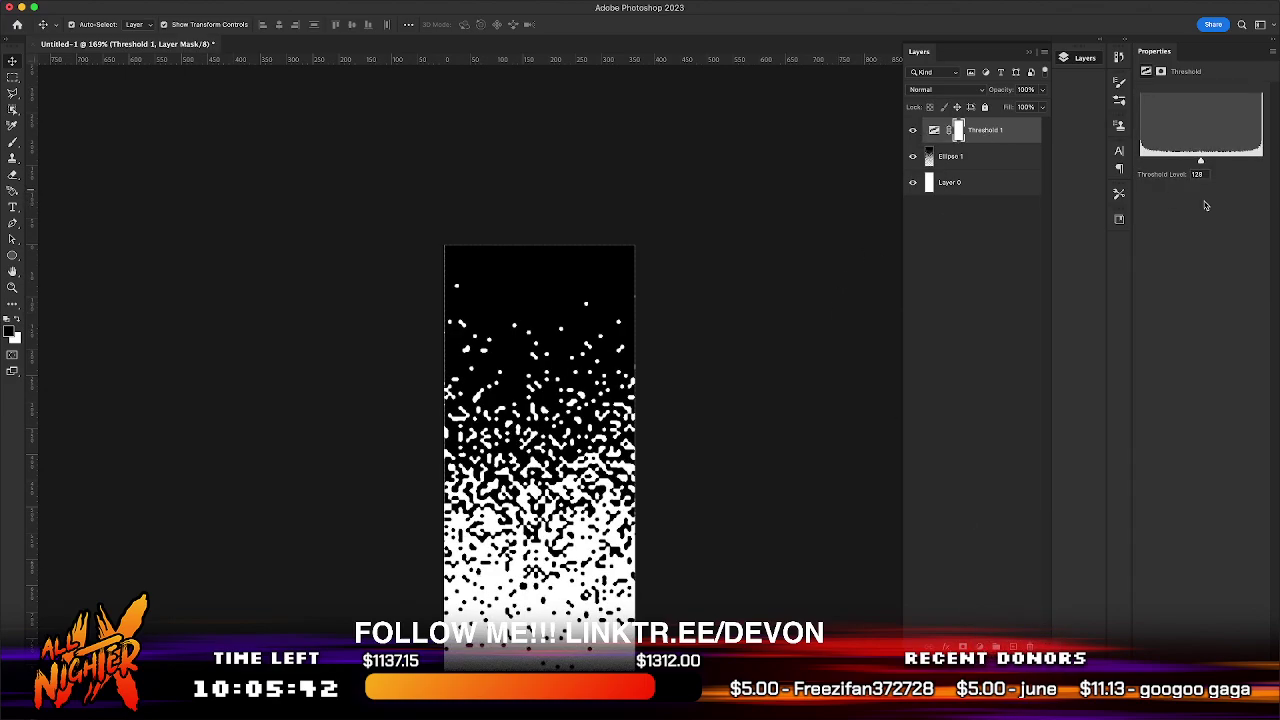
{"action": "scroll", "coordinate": [674, 472], "scroll_direction": "up", "scroll_amount": 5}
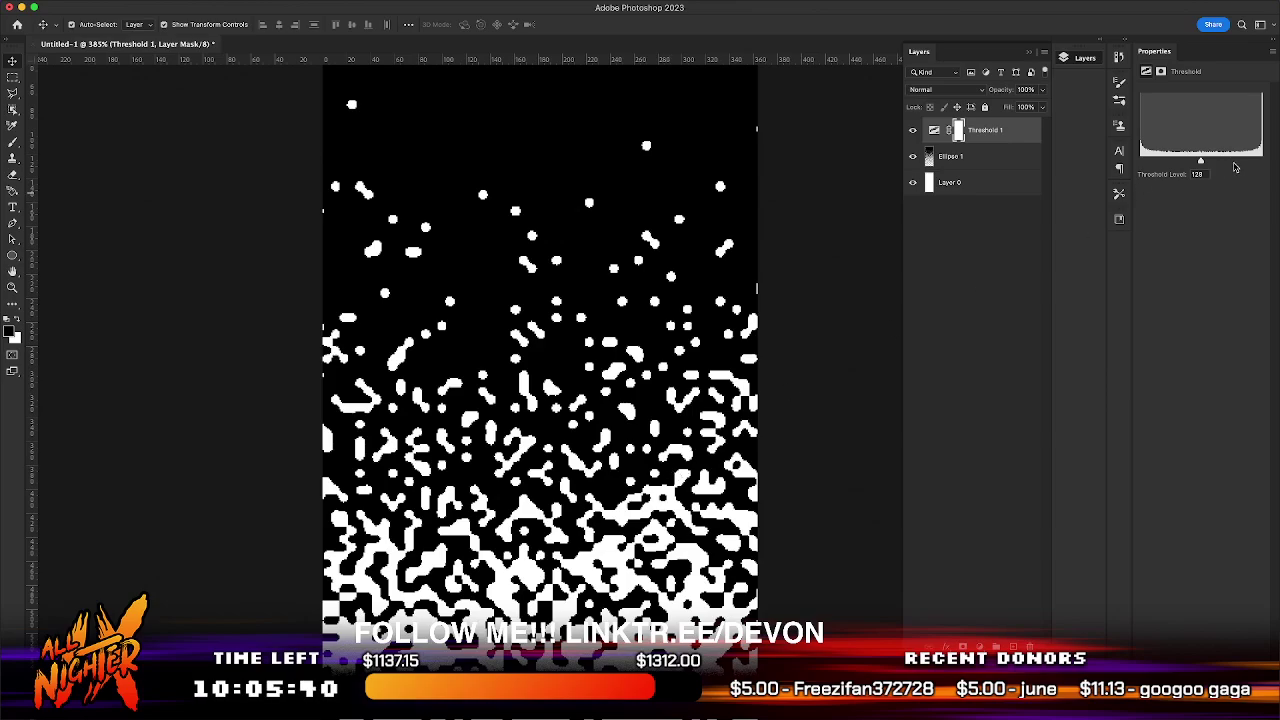
{"action": "mouse_move", "coordinate": [1202, 166]}
{"action": "left_mouse_down"}
{"action": "mouse_move", "coordinate": [1215, 165]}
{"action": "mouse_move", "coordinate": [1192, 164]}
{"action": "left_mouse_up"}
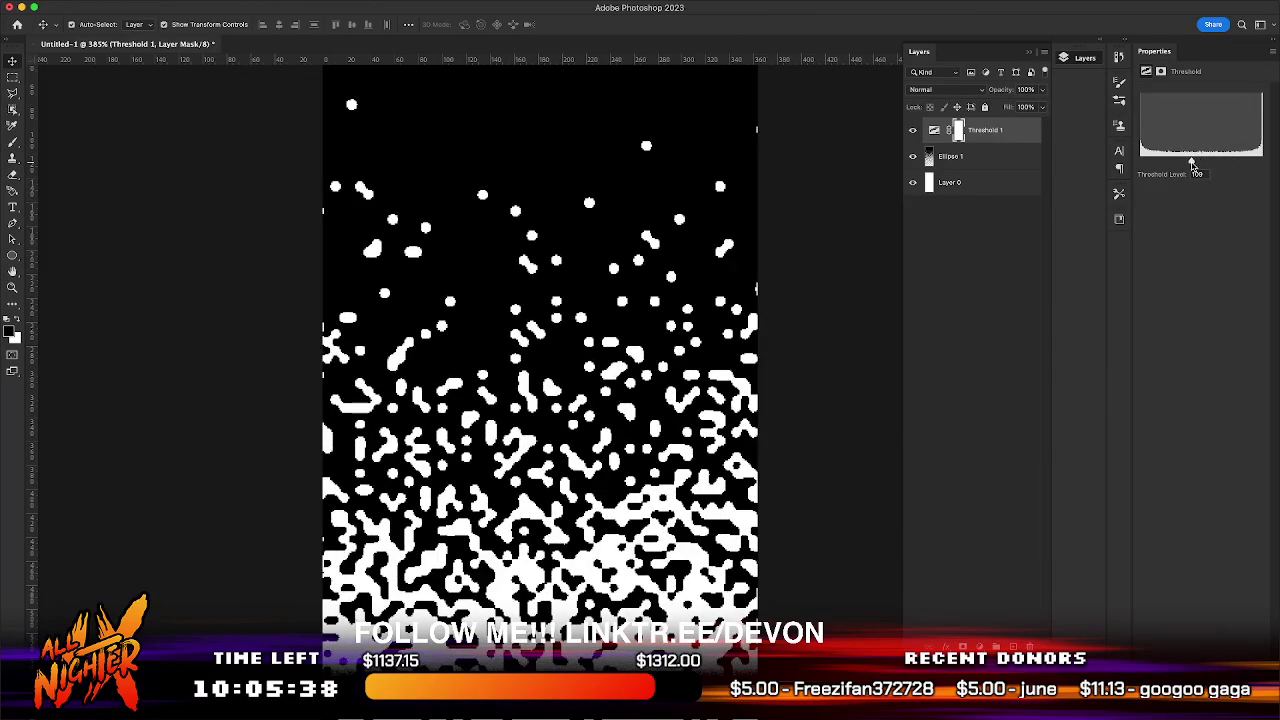
{"action": "left_click", "coordinate": [820, 494]}
{"action": "scroll", "coordinate": [824, 497], "scroll_direction": "down", "scroll_amount": 4}
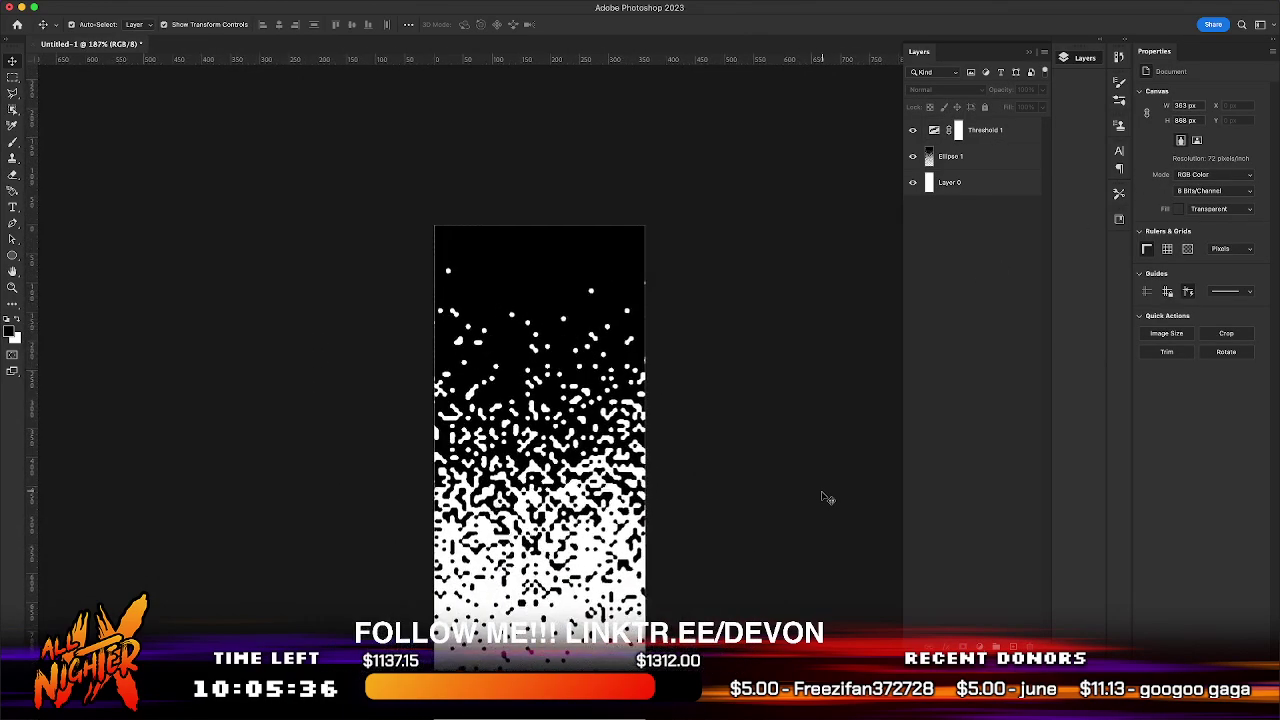
- Nudge the speckle texture slightly upward and export it to the Desktop as Untitled-1.png
{"action": "mouse_move", "coordinate": [570, 370]}
{"action": "left_mouse_down"}
{"action": "mouse_move", "coordinate": [566, 425]}
{"action": "mouse_move", "coordinate": [568, 358]}
{"action": "left_mouse_up"}
{"action": "left_click", "coordinate": [342, 304]}
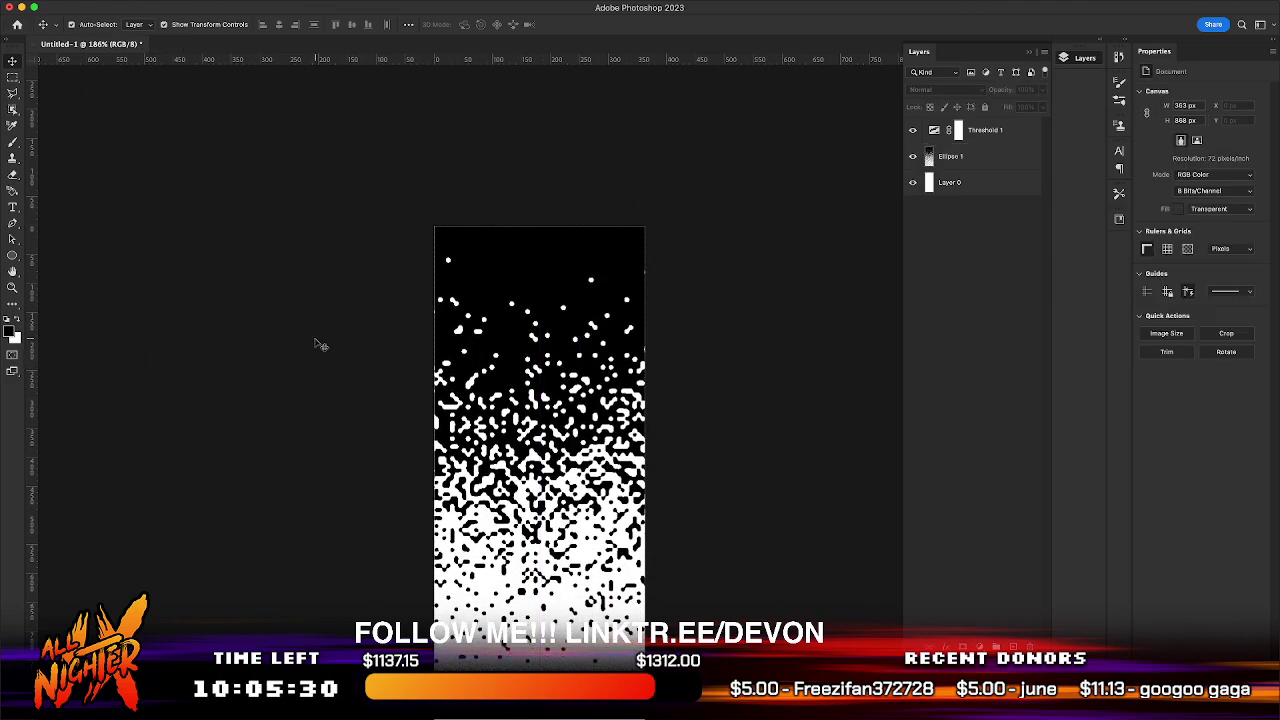
{"action": "left_click", "coordinate": [105, 2]}
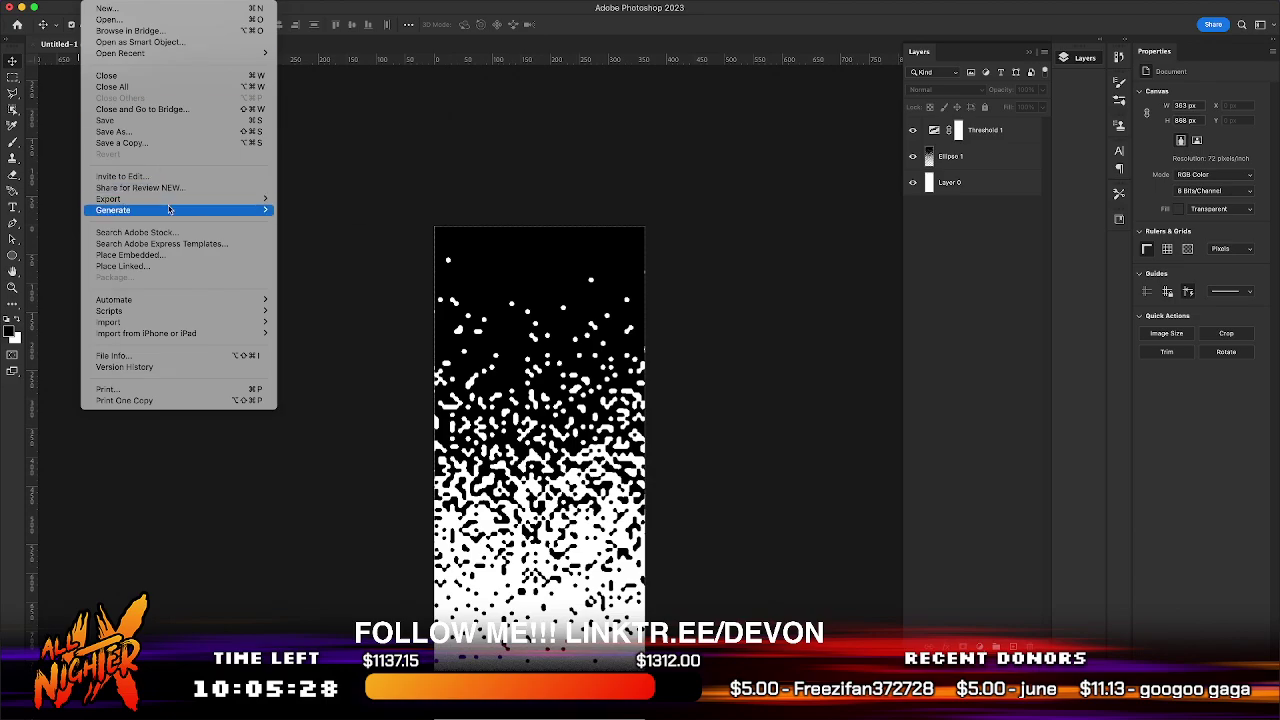
{"action": "mouse_move", "coordinate": [170, 199]}
{"action": "left_click", "coordinate": [333, 201]}
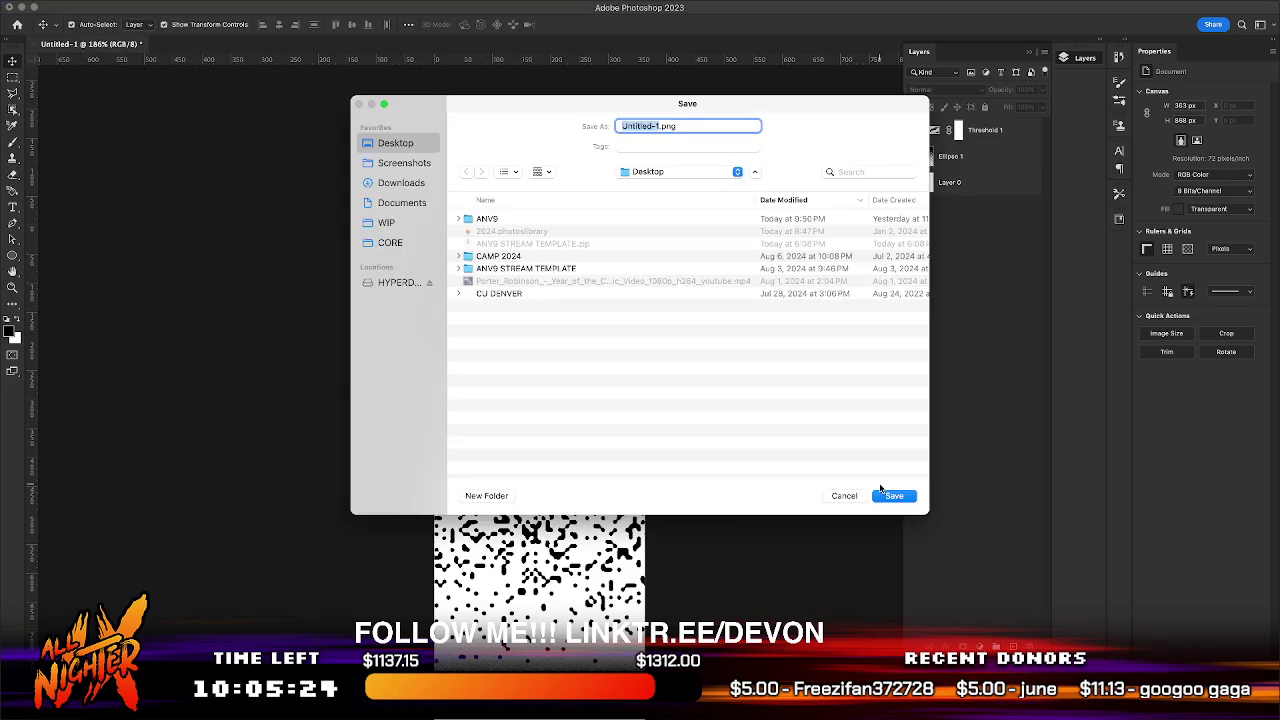
{"action": "left_click", "coordinate": [893, 496]}
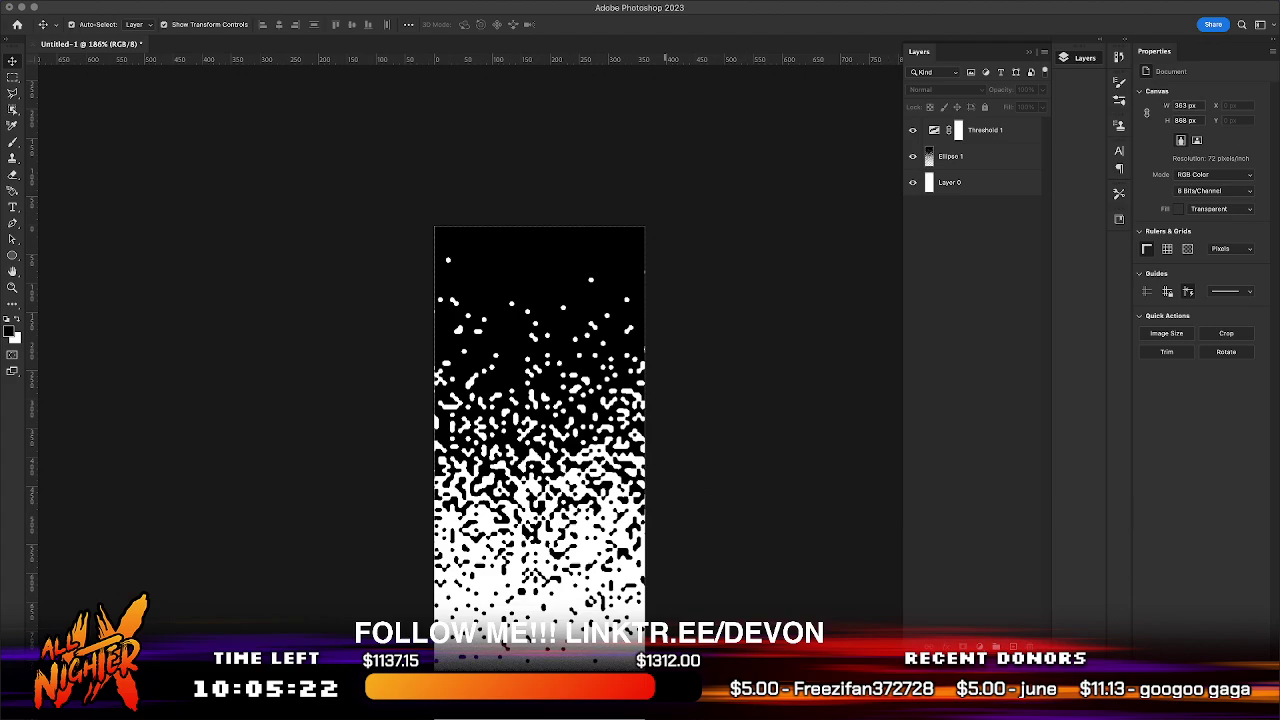
- Switch to Illustrator and bring Untitled-1.png from the Desktop into draft 1.ai beside the spare magenta rectangle
{"action": "key", "text": "super+Tab"}
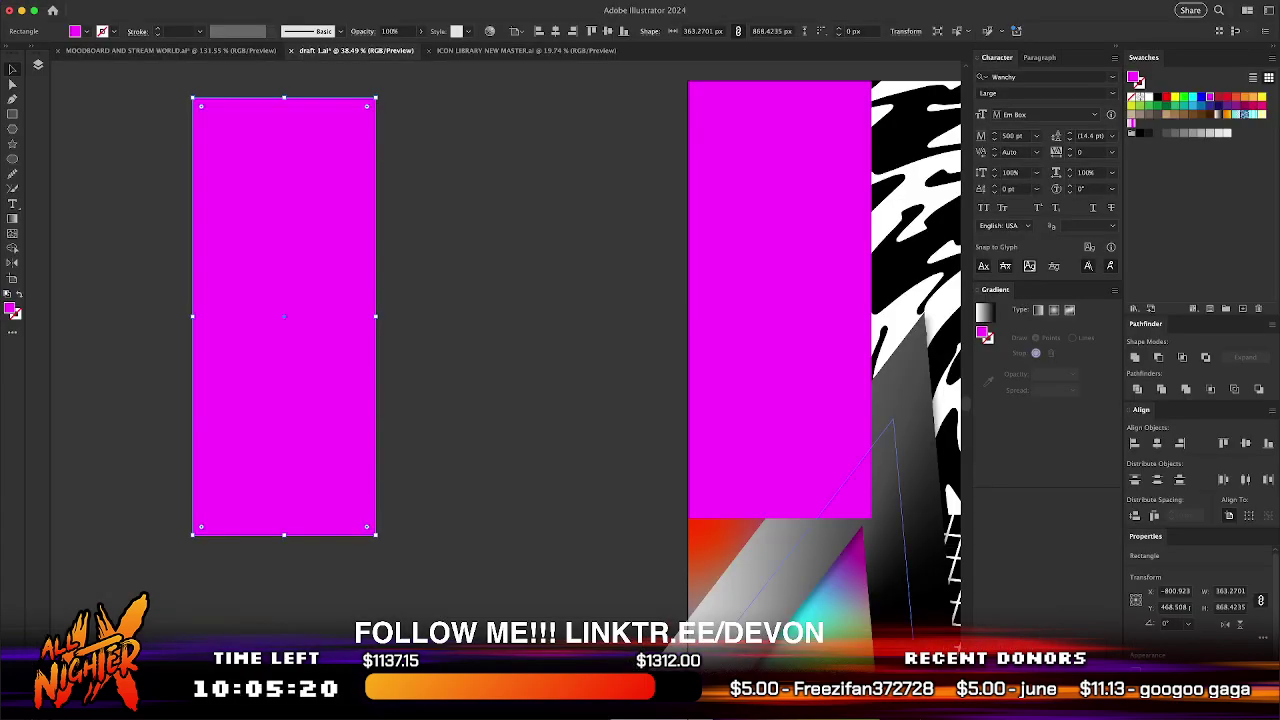
{"action": "key", "text": "super+Tab"}
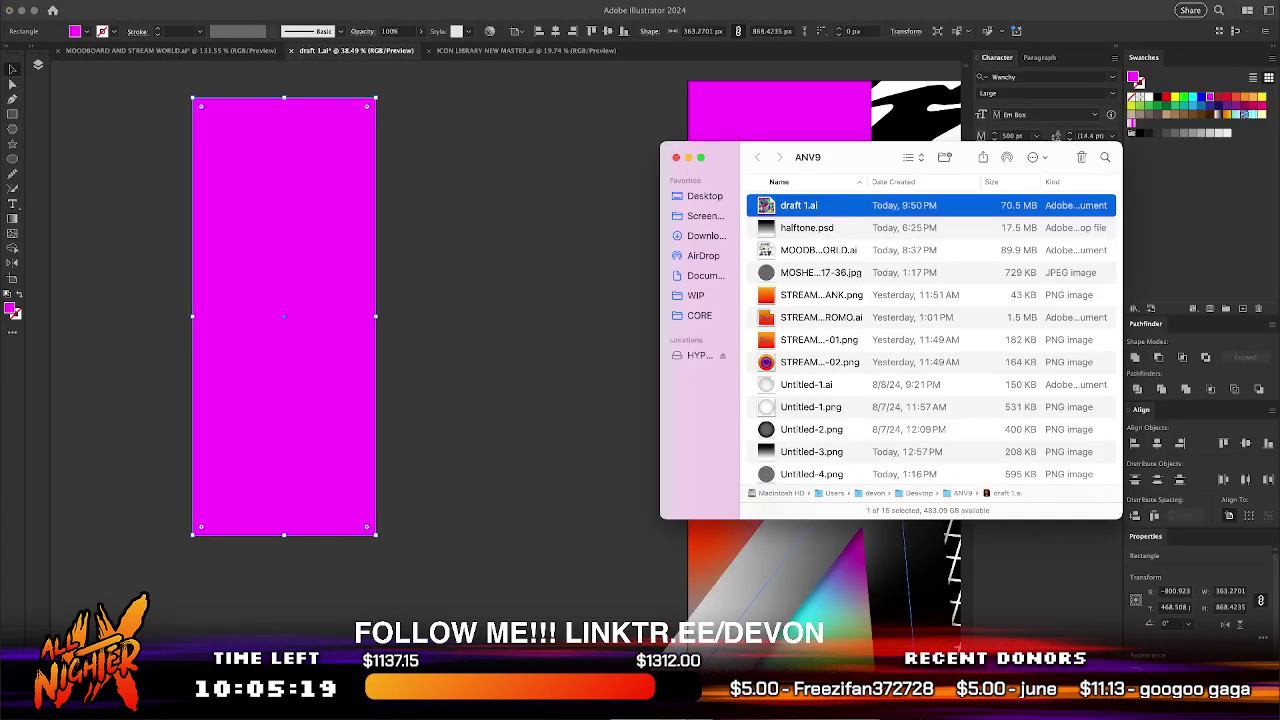
{"action": "left_click", "coordinate": [694, 197]}
{"action": "left_click", "coordinate": [774, 201]}
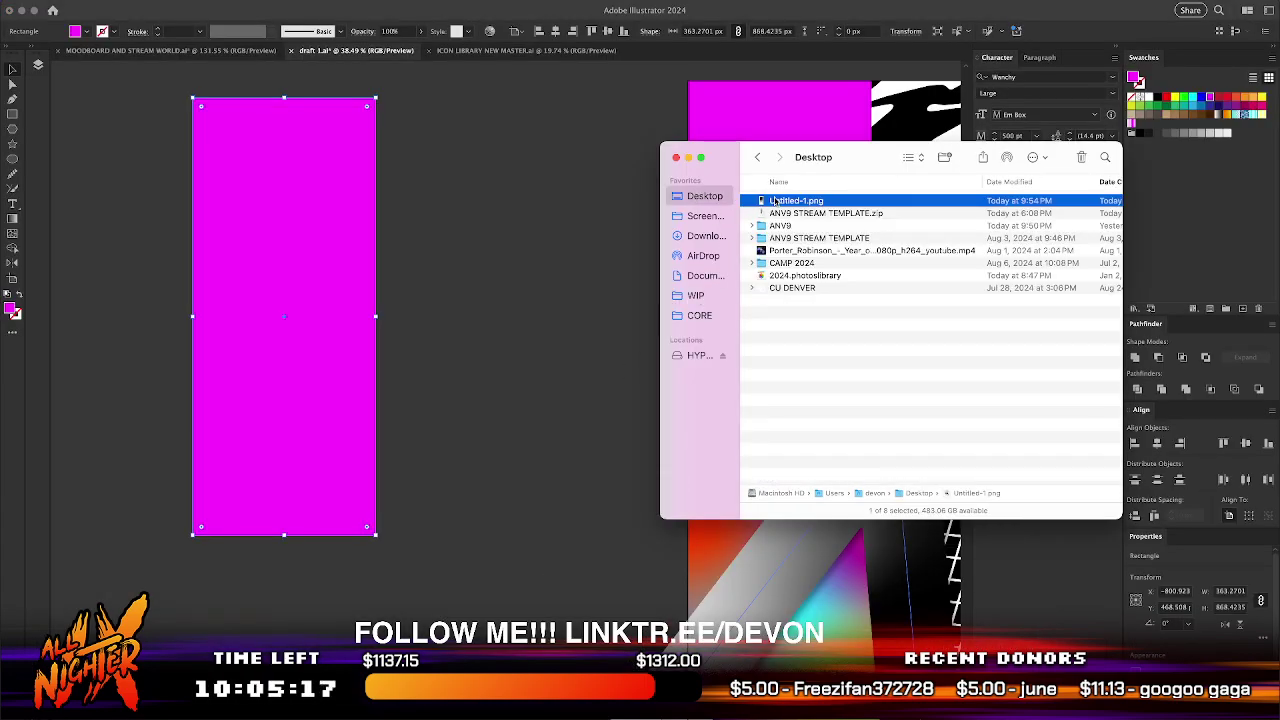
{"action": "left_click", "coordinate": [689, 159]}
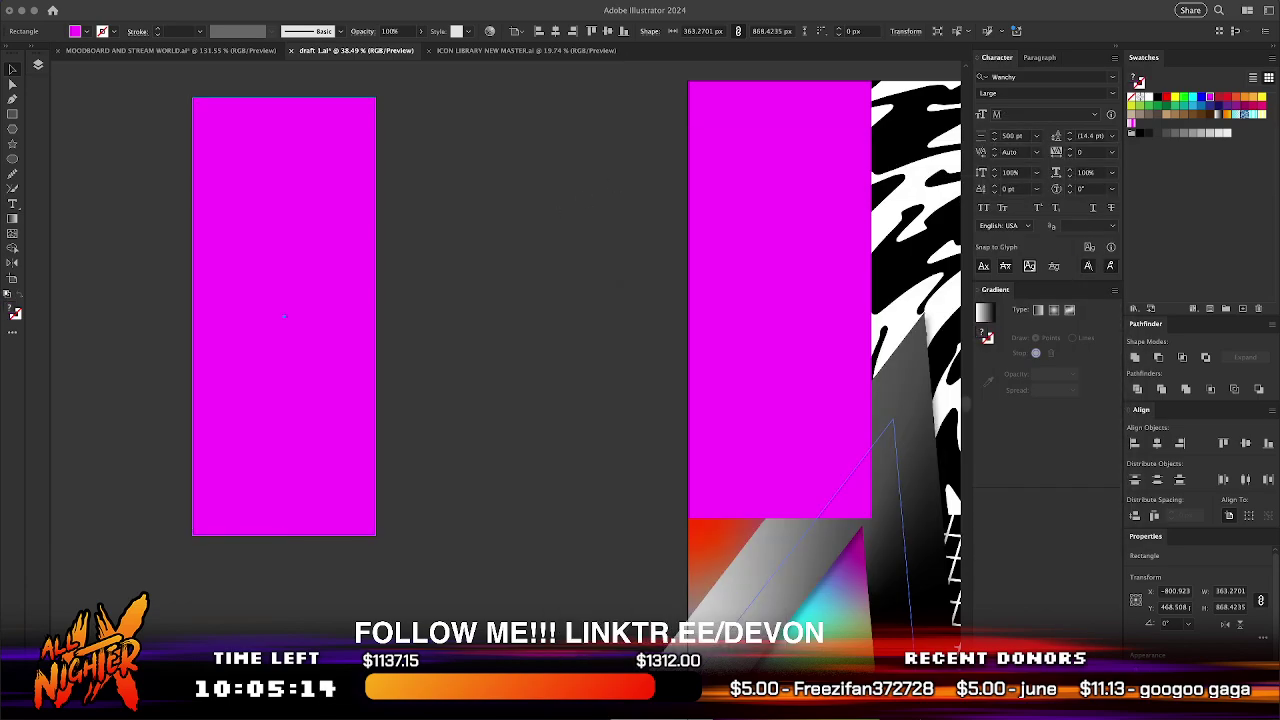
{"action": "key", "text": "super+Tab"}
{"action": "left_click_drag", "start_coordinate": [796, 204], "coordinate": [474, 349]}
{"action": "scroll", "coordinate": [473, 343], "scroll_direction": "down", "scroll_amount": 1}
{"action": "left_click", "coordinate": [253, 236]}
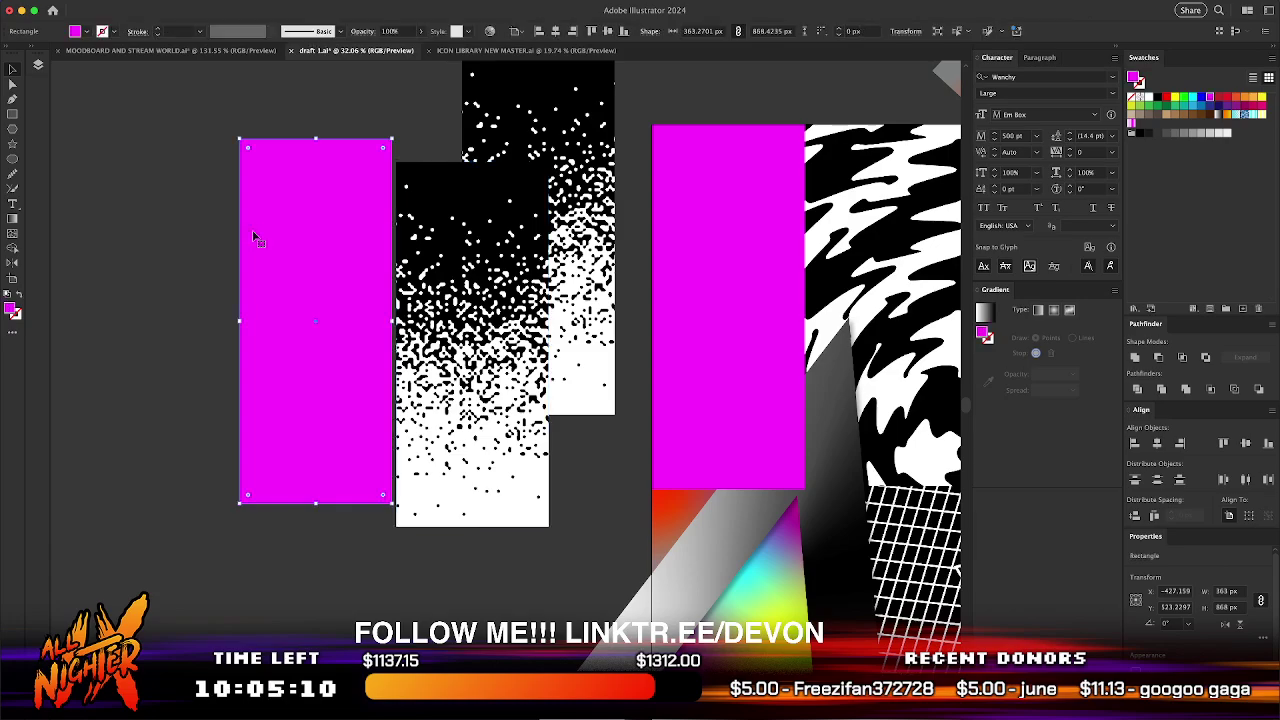
- Delete the extra copy of the speckle image and position the remaining one between the two magenta rectangles
{"action": "scroll", "coordinate": [257, 236], "scroll_direction": "up", "scroll_amount": 3}
{"action": "left_click", "coordinate": [509, 322]}
{"action": "key", "text": "BackSpace"}
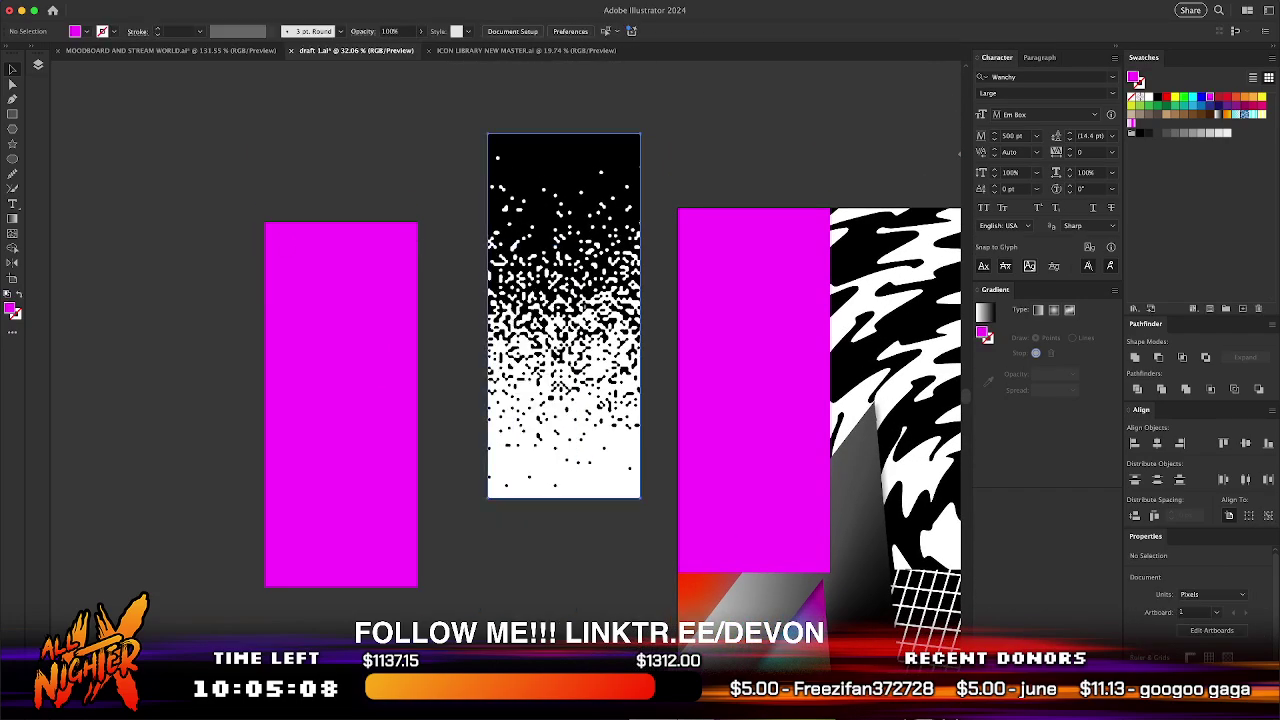
{"action": "left_click_drag", "start_coordinate": [554, 304], "coordinate": [529, 362]}
{"action": "left_click", "coordinate": [346, 108]}
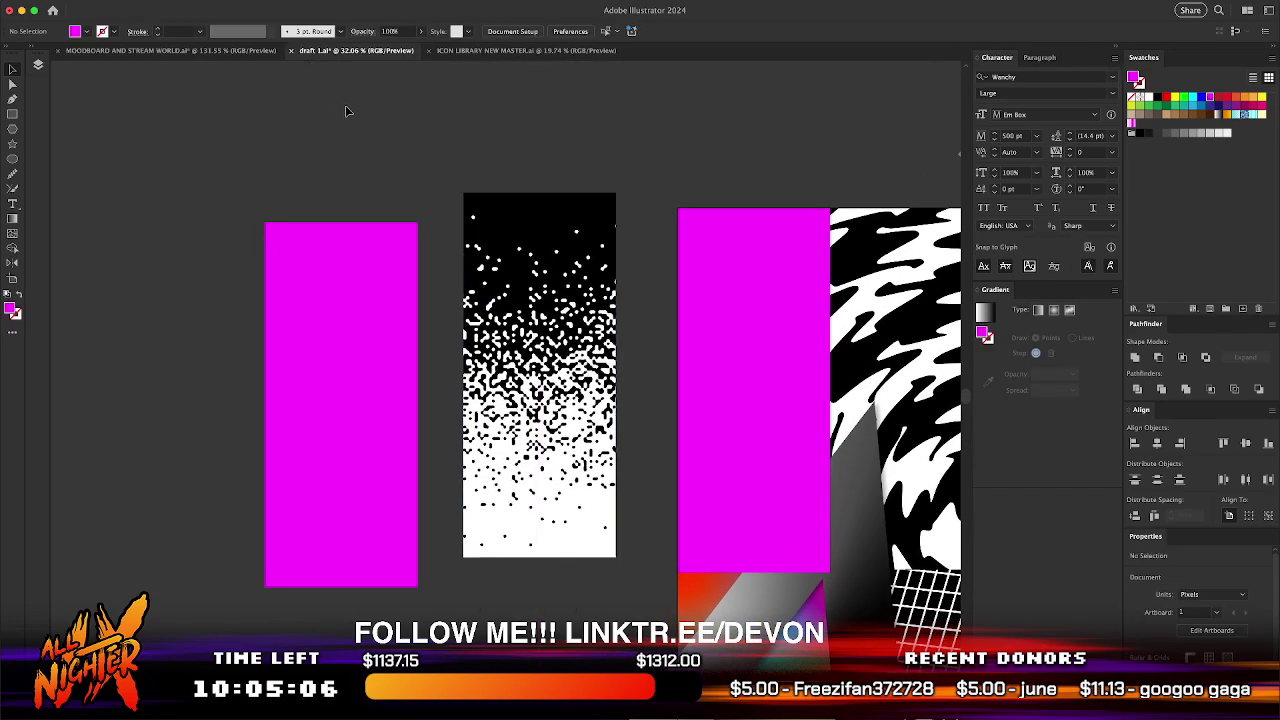
- Image Trace the speckle image in black and white with white as the ignored color, and expand it to paths
{"action": "left_click", "coordinate": [465, 258]}
{"action": "left_click", "coordinate": [314, 2]}
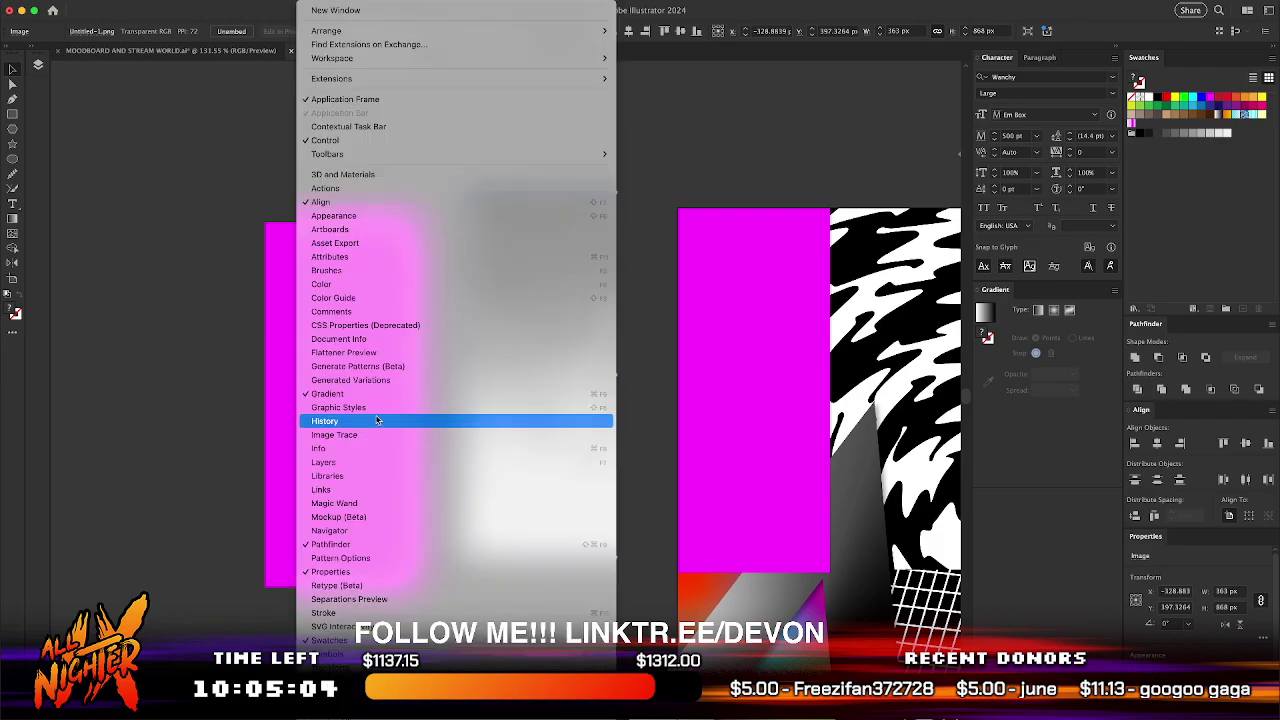
{"action": "left_click", "coordinate": [376, 435]}
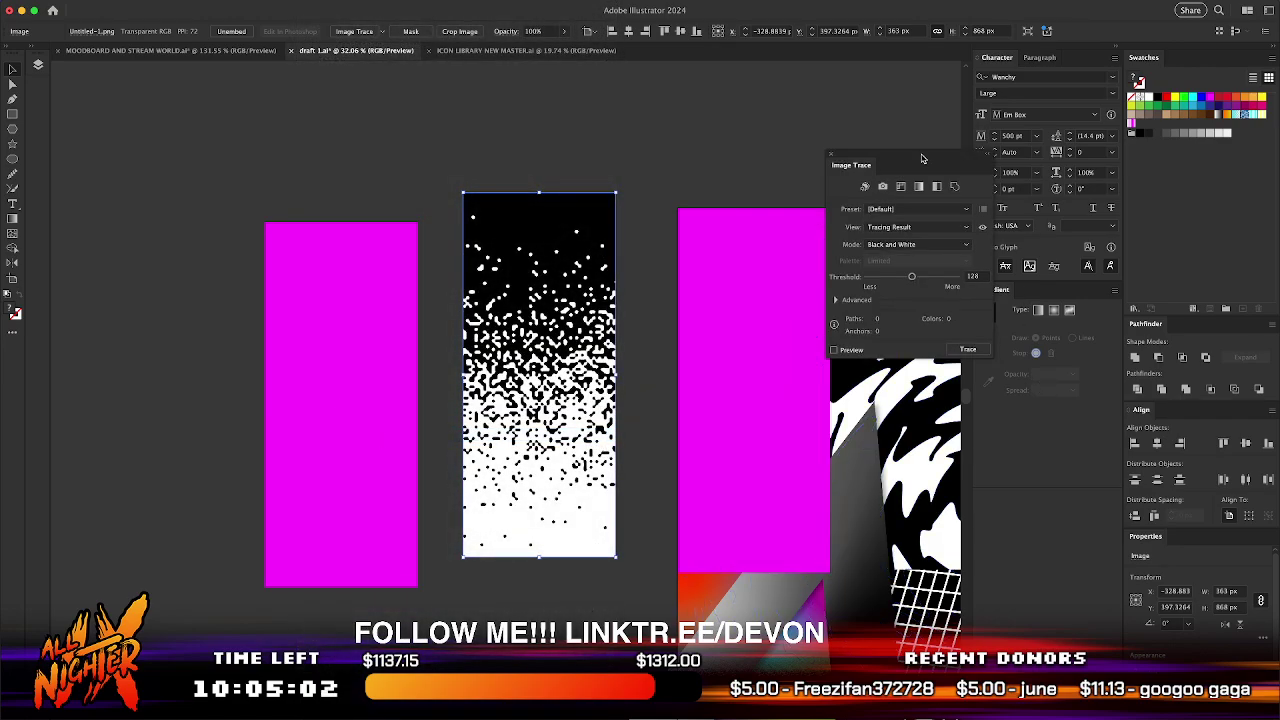
{"action": "left_click_drag", "start_coordinate": [855, 165], "coordinate": [685, 143]}
{"action": "left_click", "coordinate": [666, 278]}
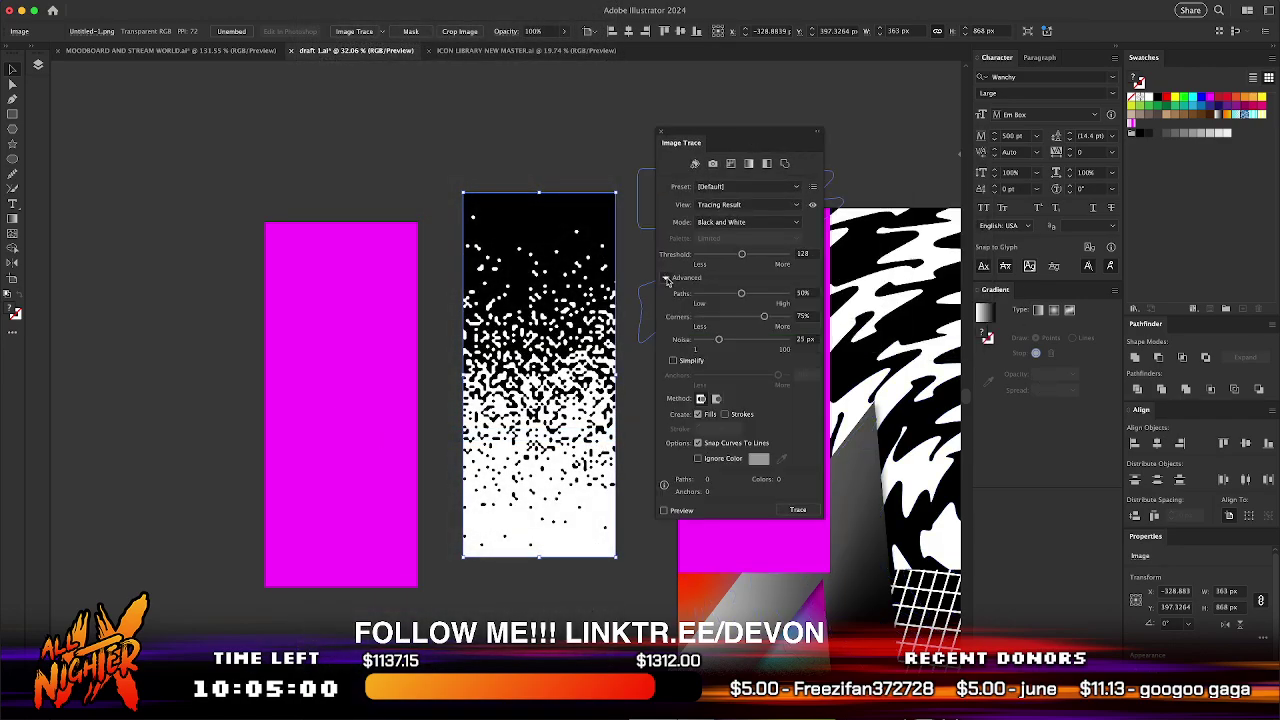
{"action": "left_click", "coordinate": [698, 458]}
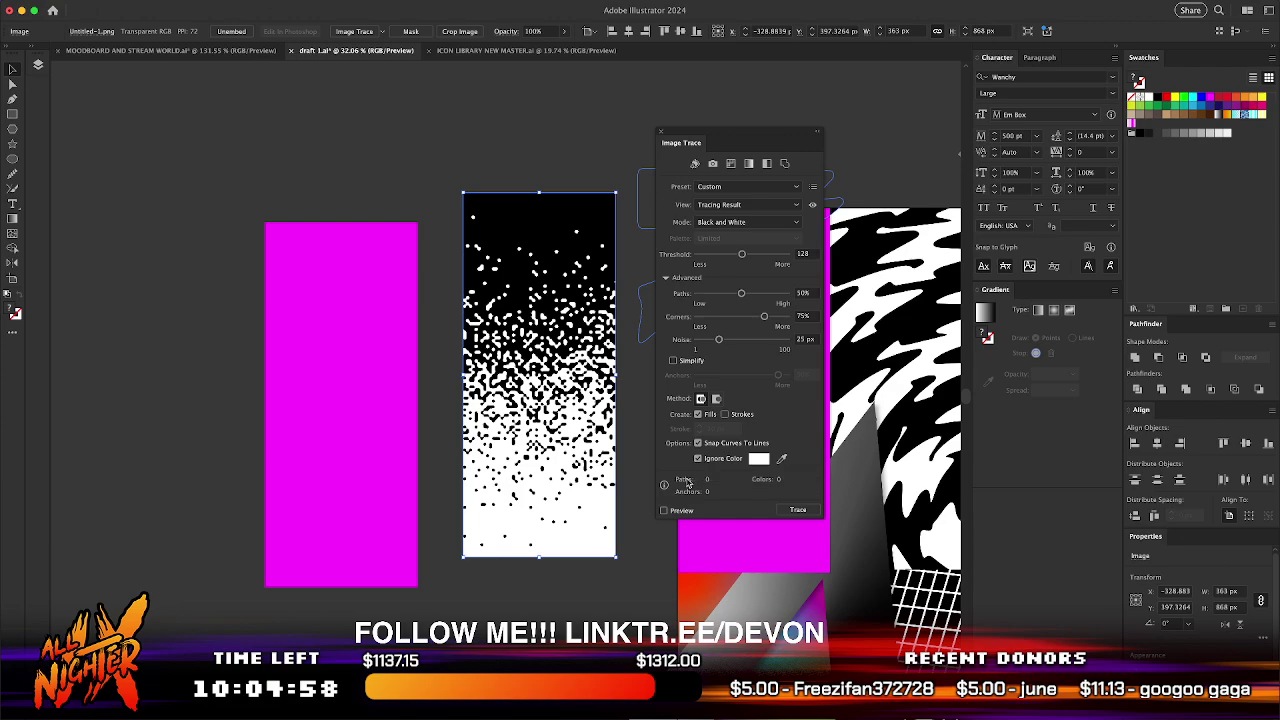
{"action": "left_click", "coordinate": [664, 510]}
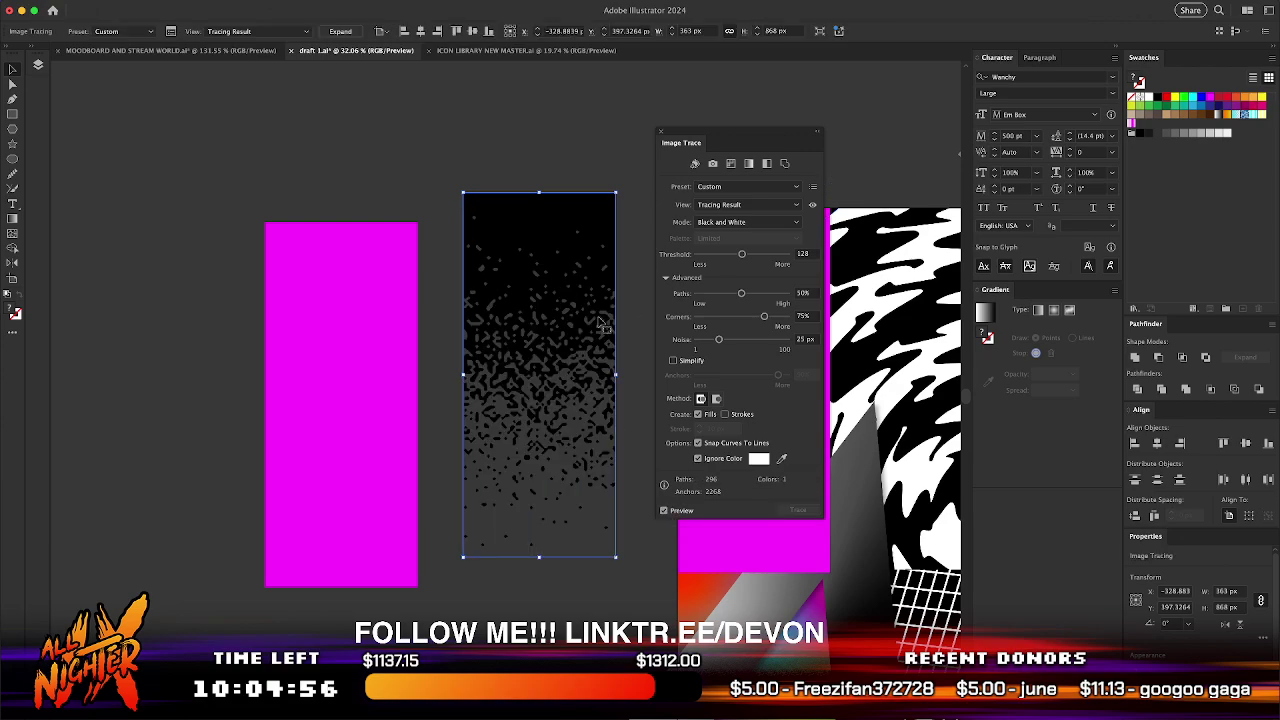
{"action": "left_click", "coordinate": [340, 32]}
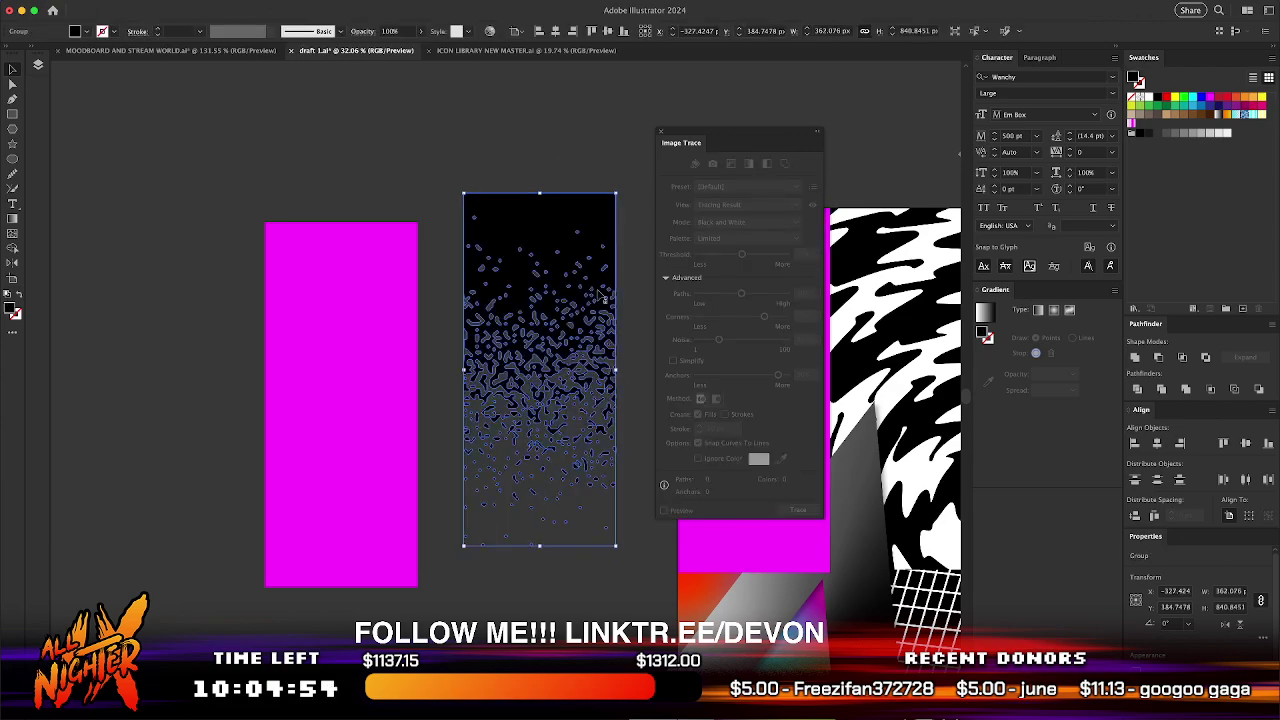
{"action": "left_click", "coordinate": [660, 132]}
- Fill the expanded speckle paths with white
{"action": "left_click", "coordinate": [456, 186]}
{"action": "left_click_drag", "start_coordinate": [456, 186], "coordinate": [620, 440]}
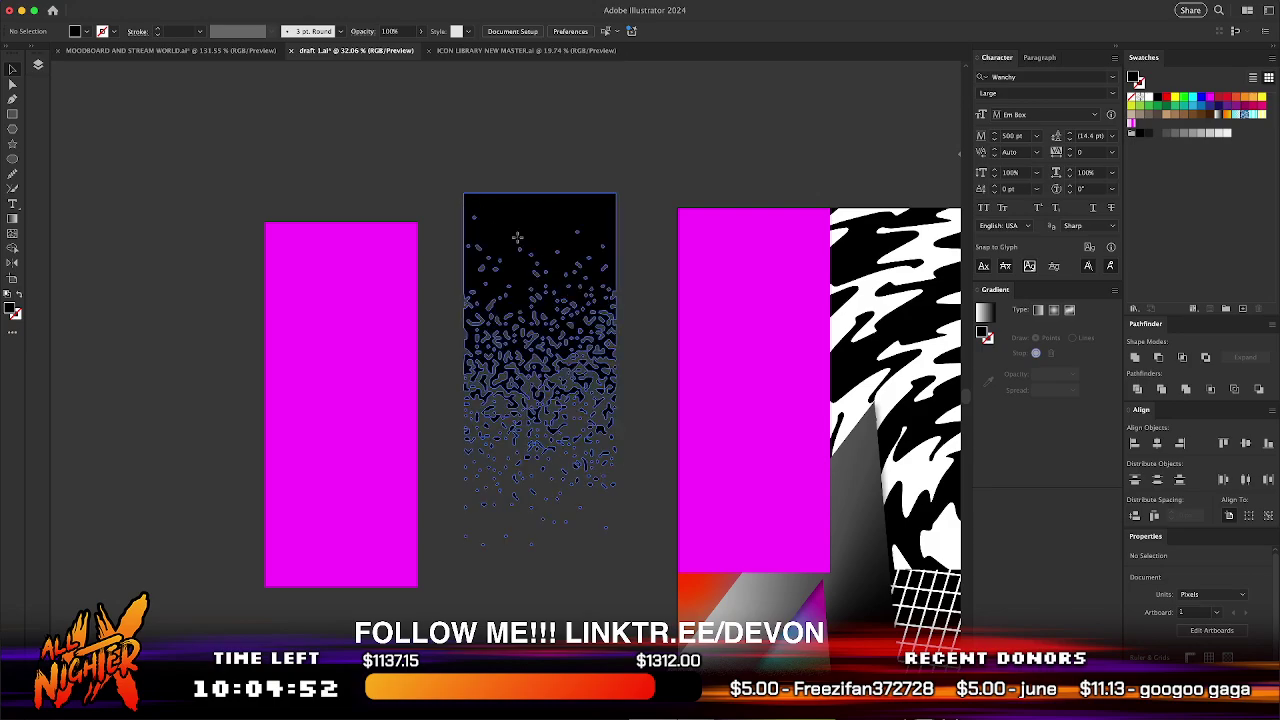
{"action": "left_click", "coordinate": [1149, 96]}
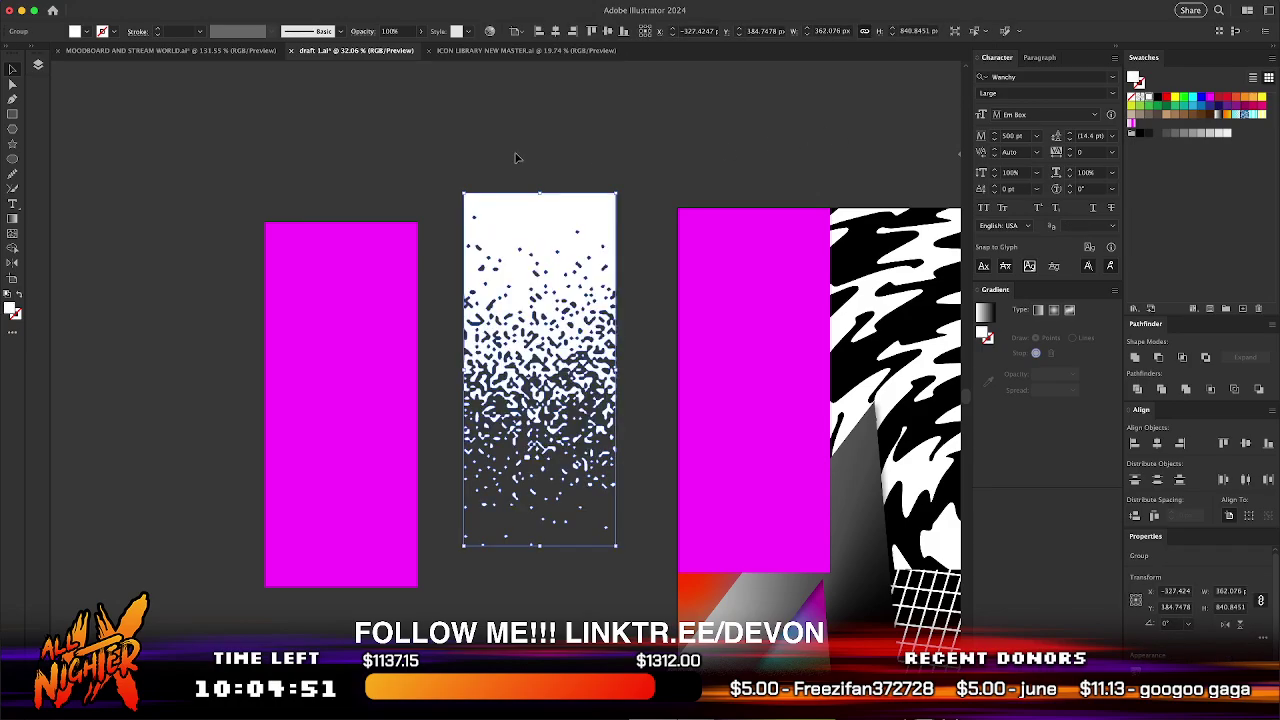
- Try to smooth the white speckle paths by 1%
{"action": "scroll", "coordinate": [537, 229], "scroll_direction": "up", "scroll_amount": 5}
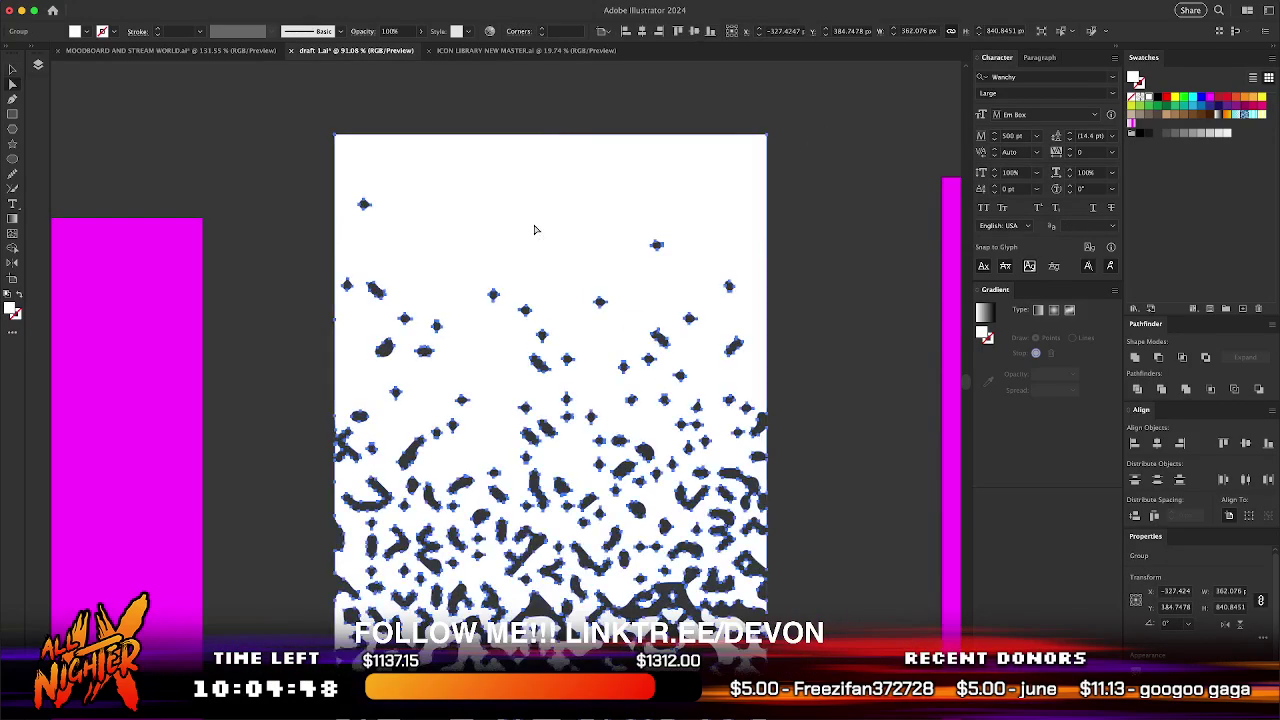
{"action": "right_click", "coordinate": [535, 231]}
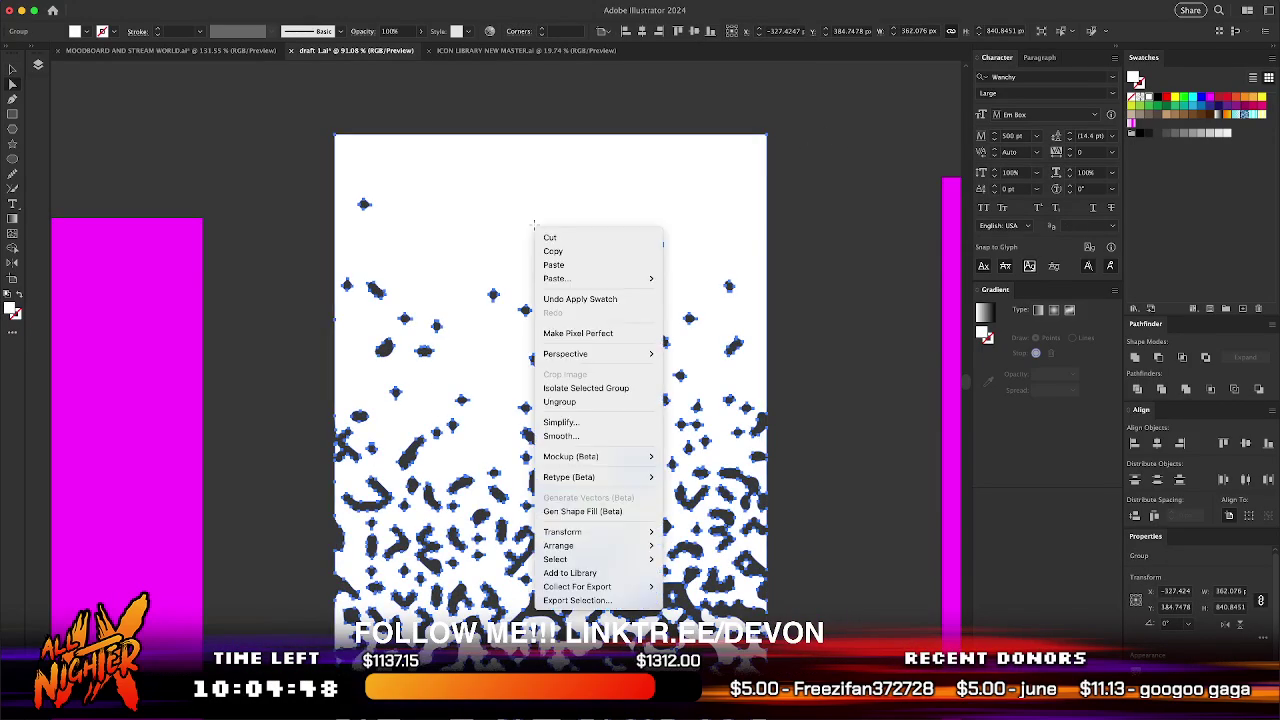
{"action": "left_click", "coordinate": [587, 435]}
{"action": "mouse_move", "coordinate": [466, 453]}
{"action": "left_mouse_down"}
{"action": "mouse_move", "coordinate": [522, 453]}
{"action": "mouse_move", "coordinate": [471, 456]}
{"action": "left_mouse_up"}
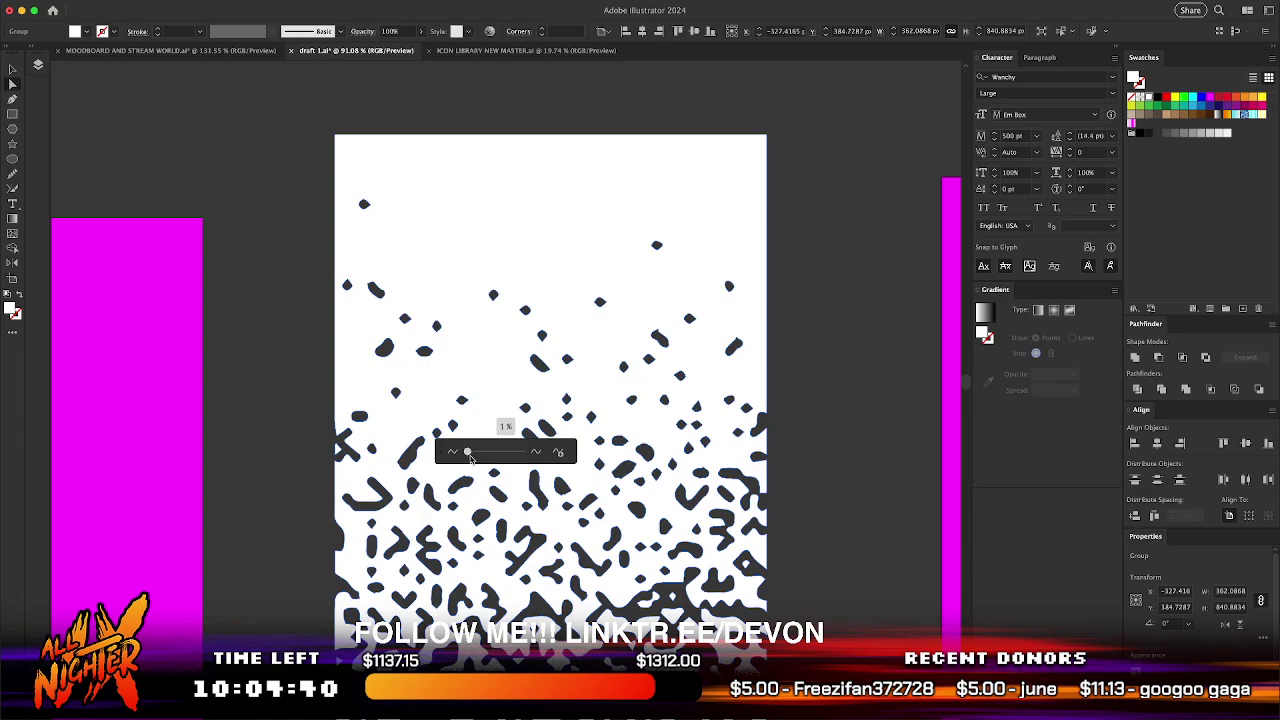
{"action": "scroll", "coordinate": [409, 268], "scroll_direction": "down", "scroll_amount": 2}
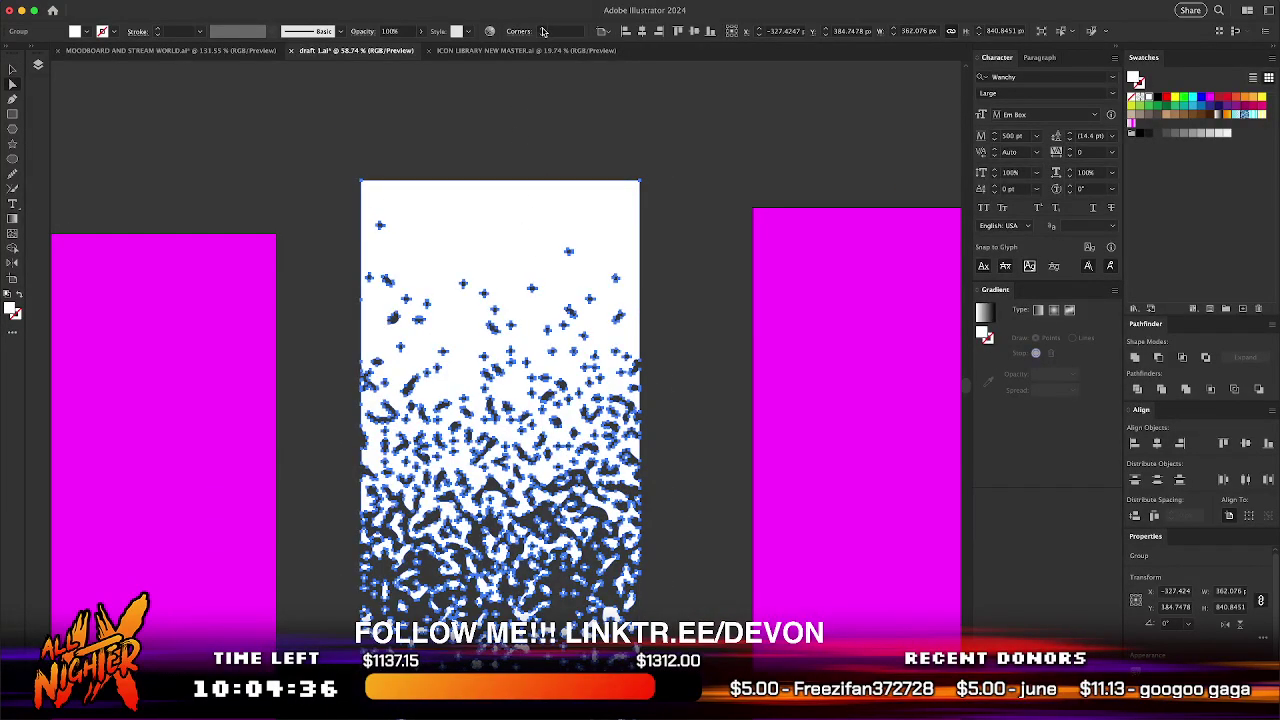
- Inspect the traced speckle paths and their edges in outline view
{"action": "key", "text": "v"}
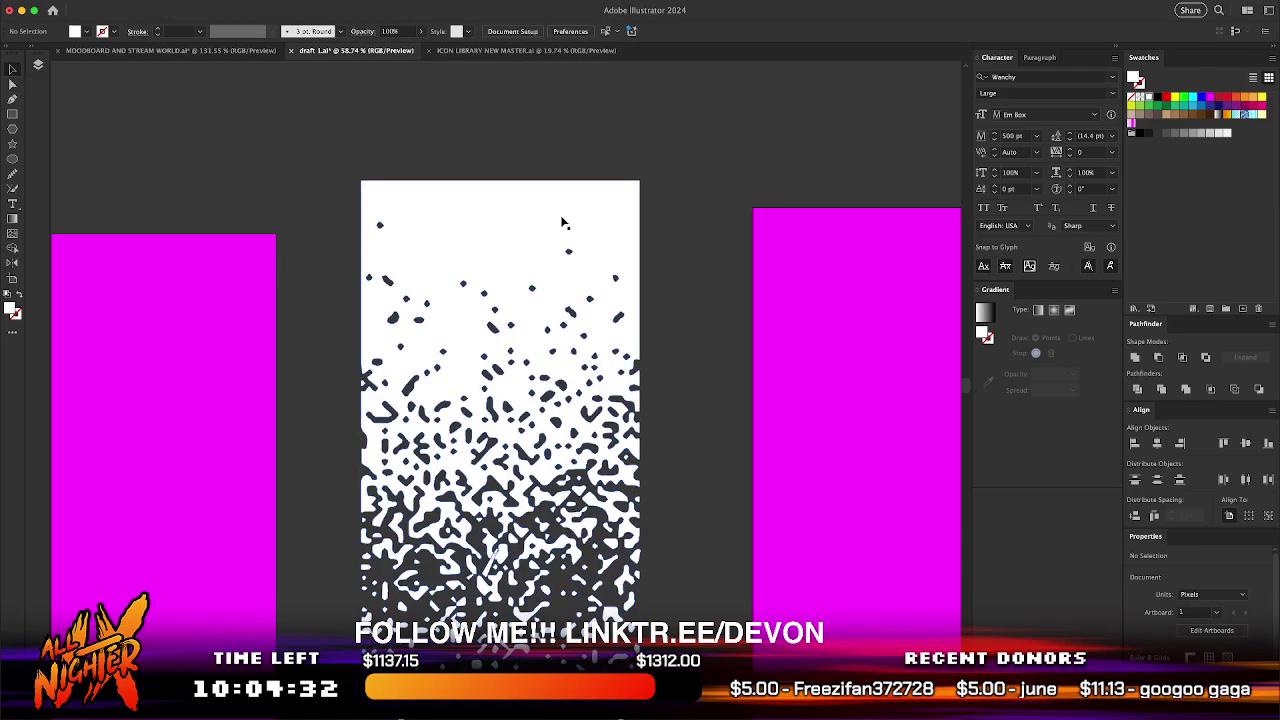
{"action": "scroll", "coordinate": [561, 218], "scroll_direction": "down", "scroll_amount": 3}
{"action": "left_click", "coordinate": [590, 257]}
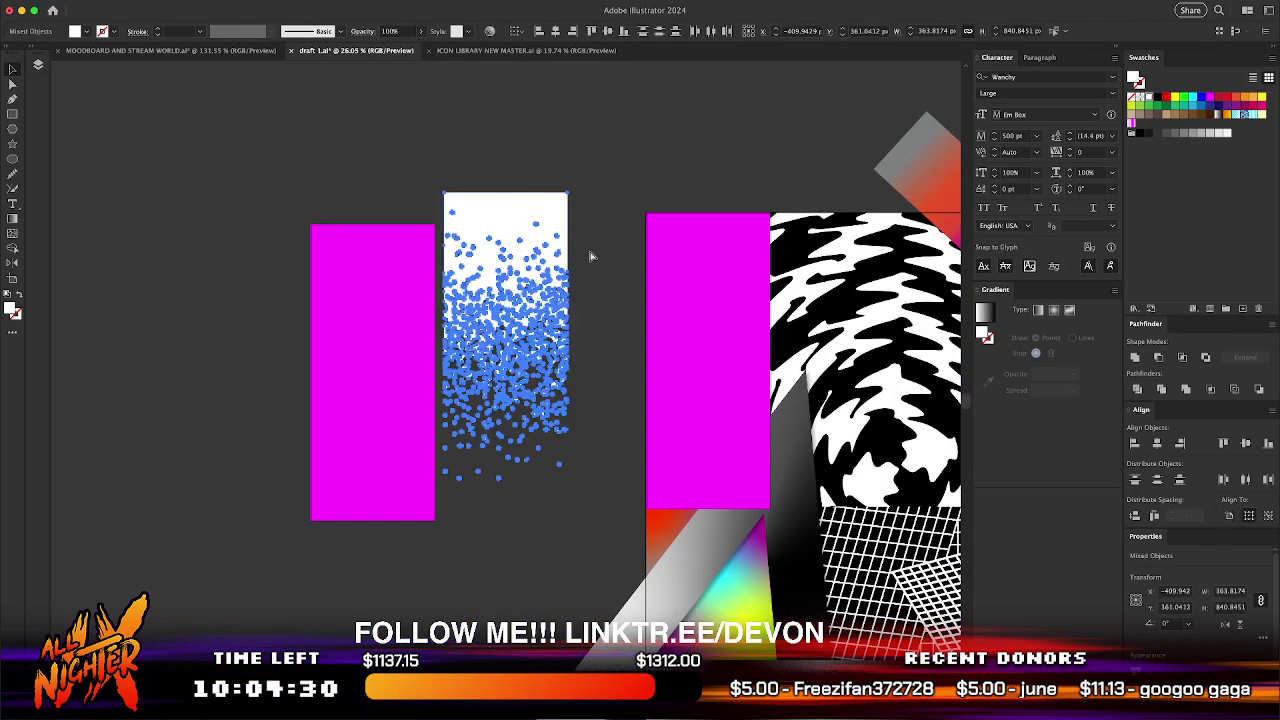
{"action": "scroll", "coordinate": [590, 257], "scroll_direction": "up", "scroll_amount": 3}
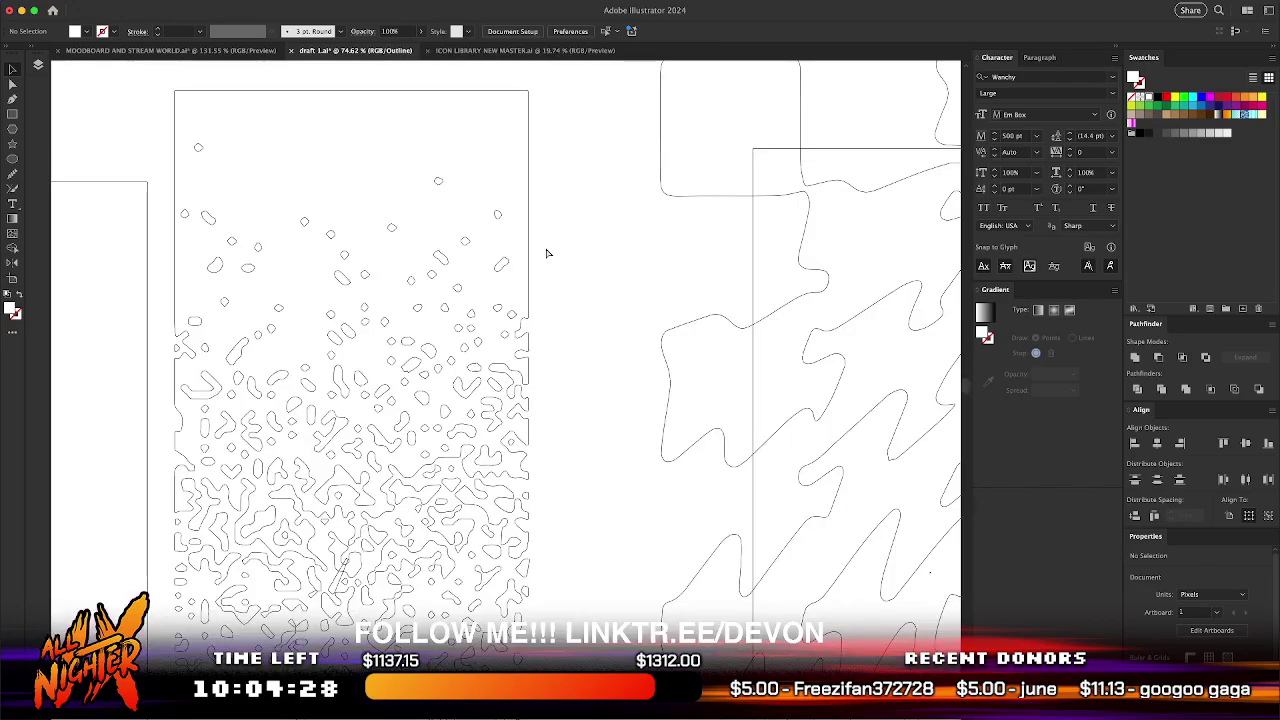
{"action": "scroll", "coordinate": [545, 250], "scroll_direction": "down", "scroll_amount": 3}
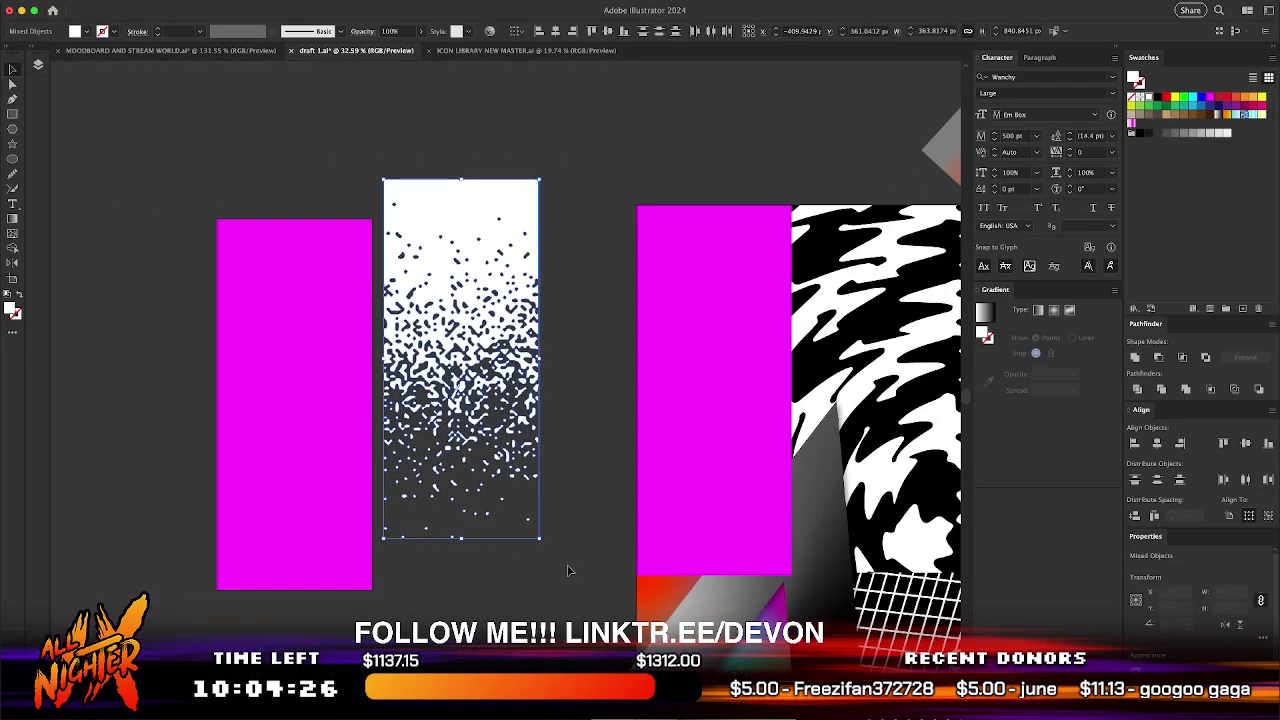
- Fill the spare magenta rectangle with the rainbow gradient sampled from the curved band, leaving it without a stroke
{"action": "left_click", "coordinate": [314, 320]}
{"action": "scroll", "coordinate": [462, 515], "scroll_direction": "down", "scroll_amount": 3}
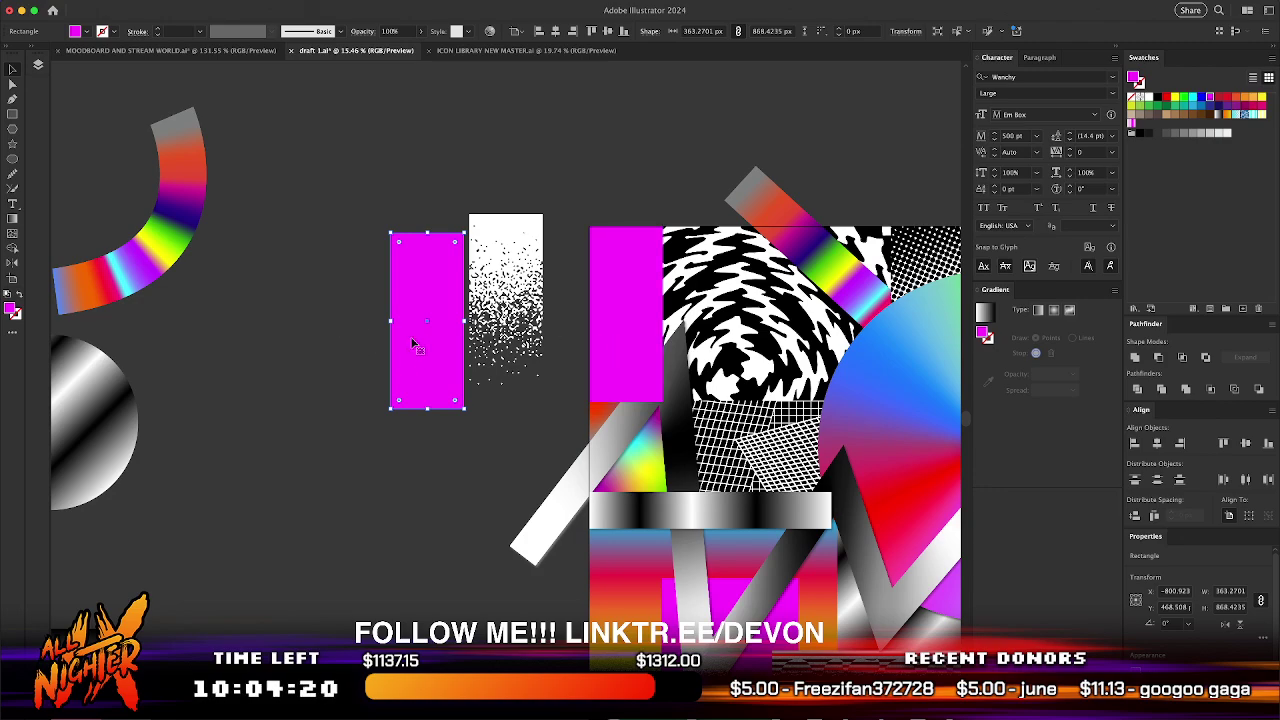
{"action": "key", "text": "i"}
{"action": "left_click", "coordinate": [172, 237]}
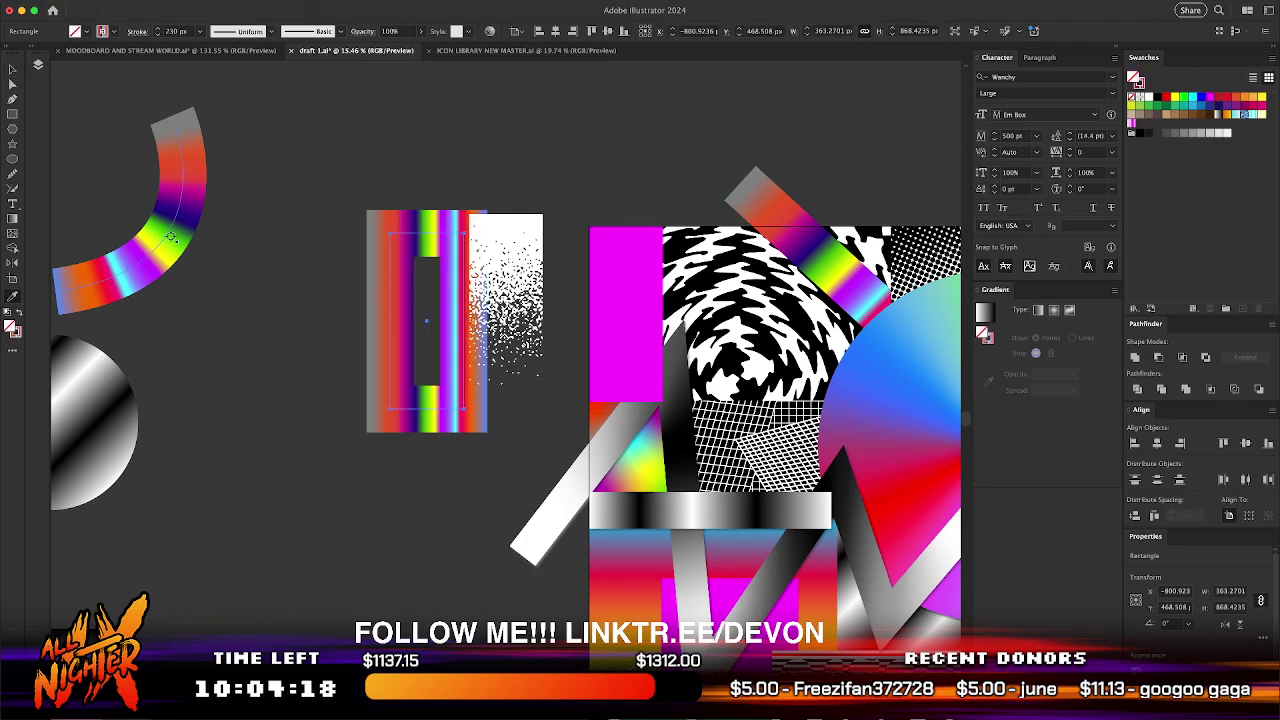
{"action": "key", "text": "shift+x"}
{"action": "key", "text": "v"}
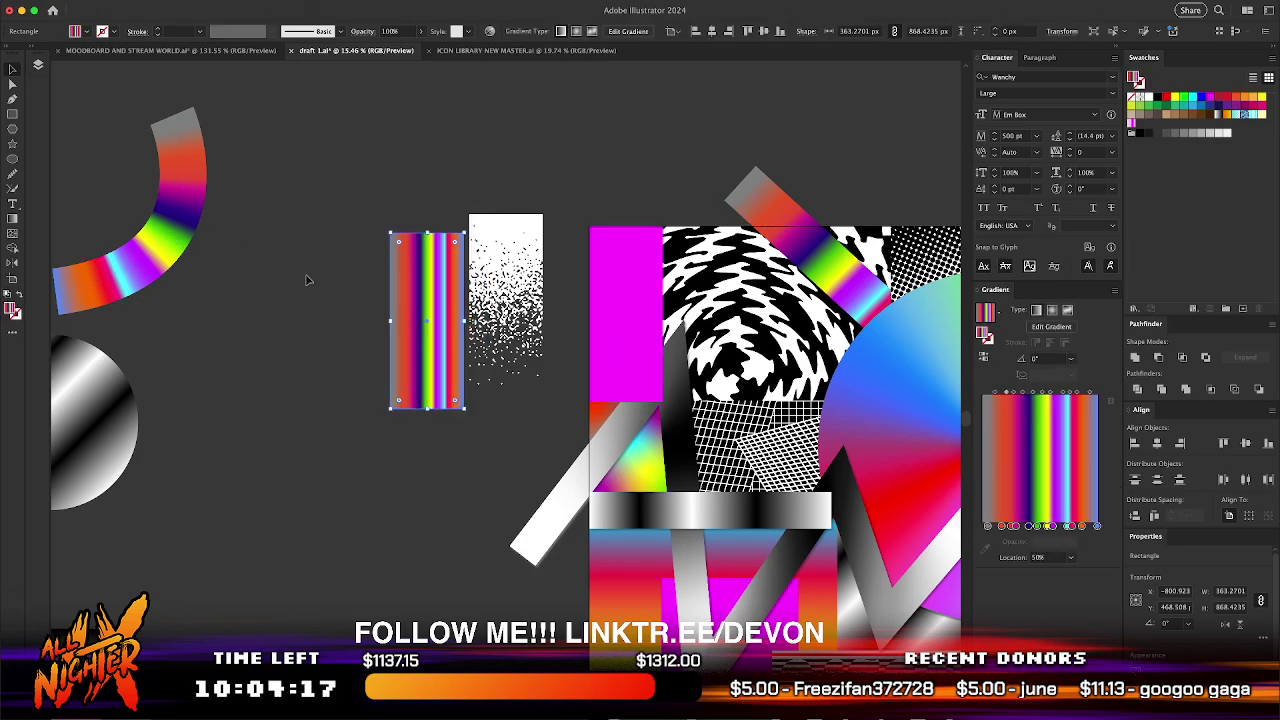
- Set the rectangle's gradient angle to 90° so the rainbow bands run horizontally
{"action": "left_click", "coordinate": [1070, 358]}
{"action": "left_click", "coordinate": [1090, 447]}
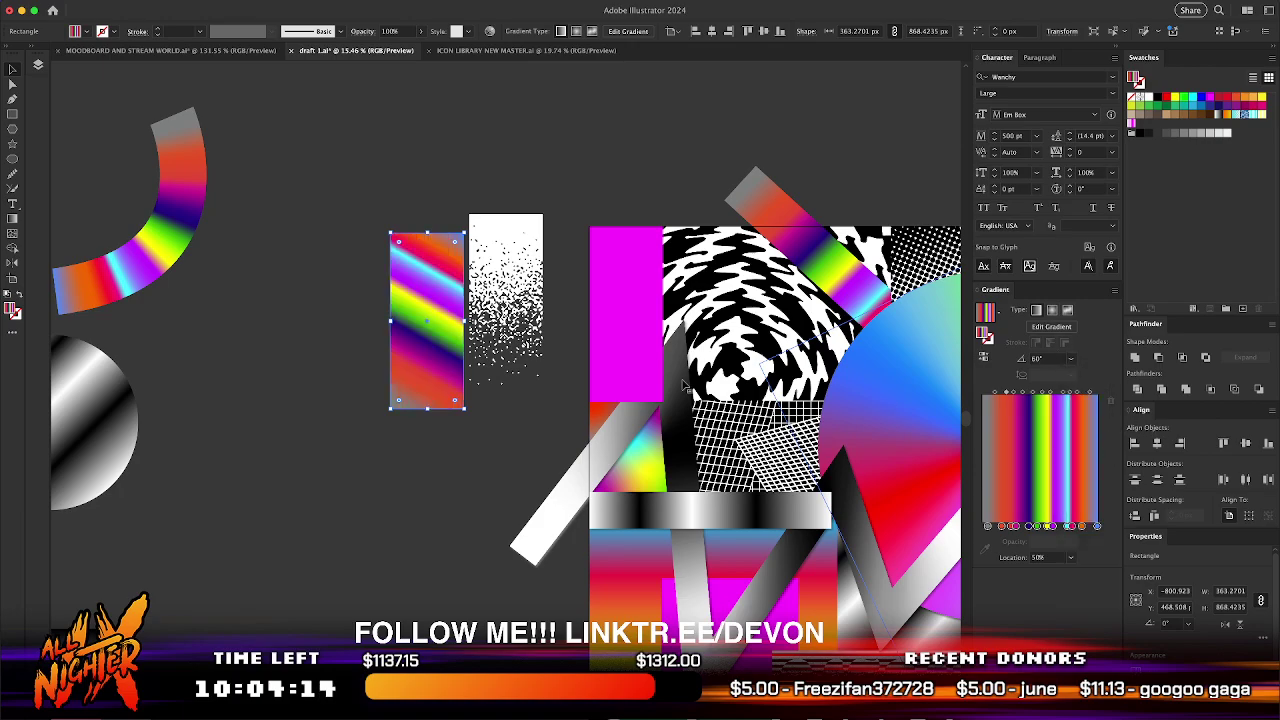
{"action": "left_click", "coordinate": [1070, 358]}
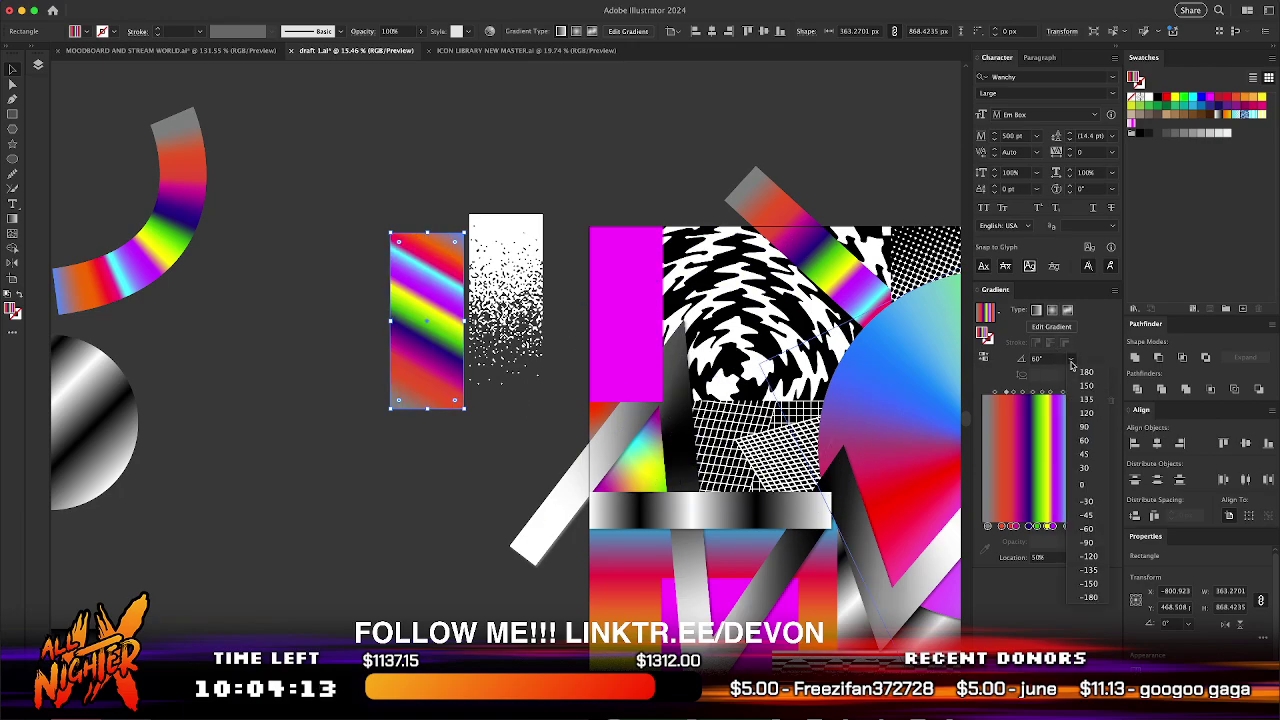
{"action": "left_click", "coordinate": [1085, 427]}
- Center the white speckle texture and the rainbow gradient rectangle on each other
{"action": "left_click", "coordinate": [480, 265]}
{"action": "left_click", "coordinate": [427, 267], "text": "shift"}
{"action": "key", "text": "F2"}
{"action": "left_click", "coordinate": [416, 144]}
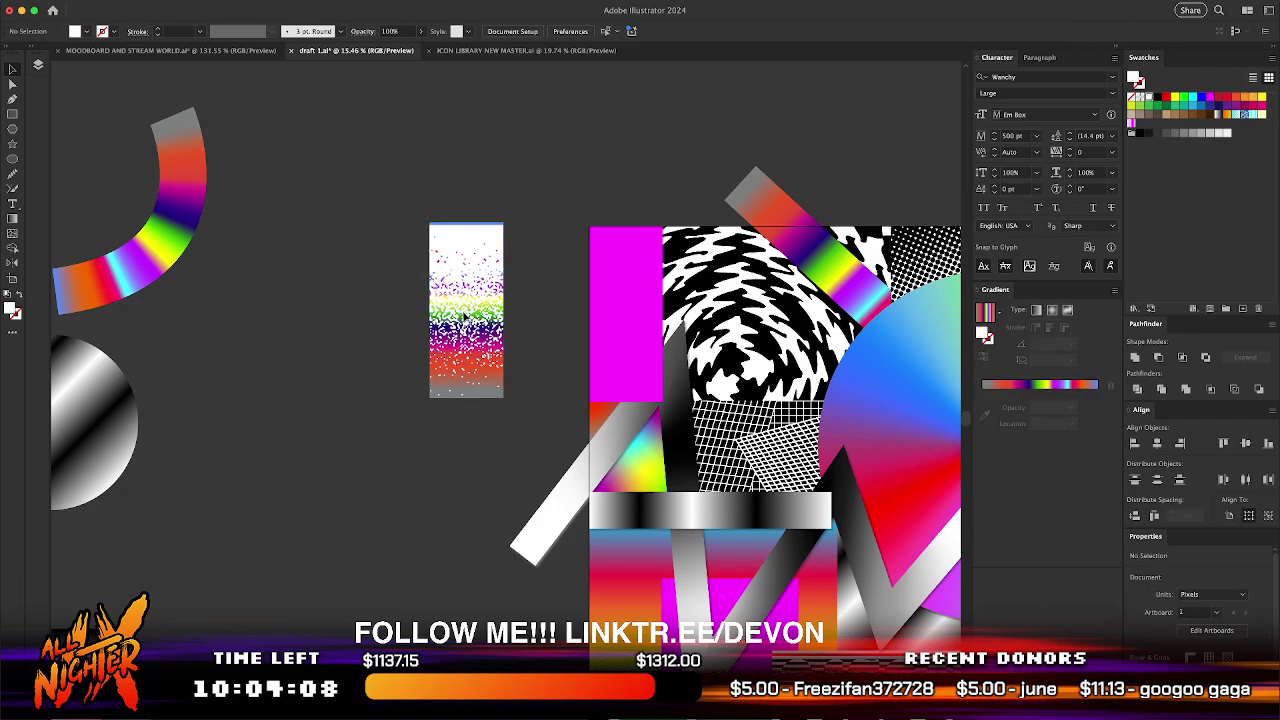
- Align the top edges of the white speckle texture and the rainbow gradient rectangle
{"action": "scroll", "coordinate": [463, 316], "scroll_direction": "up", "scroll_amount": 3}
{"action": "left_click", "coordinate": [475, 116]}
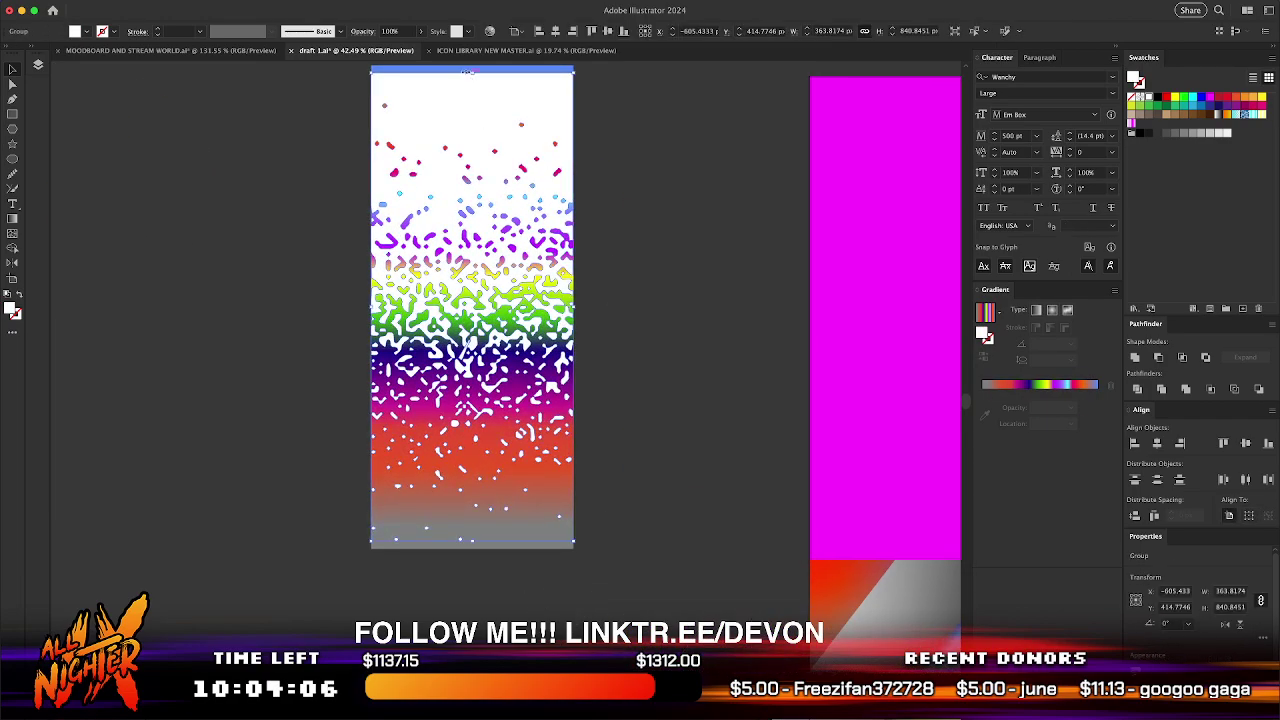
{"action": "key", "text": "super+a"}
{"action": "left_click", "coordinate": [581, 34]}
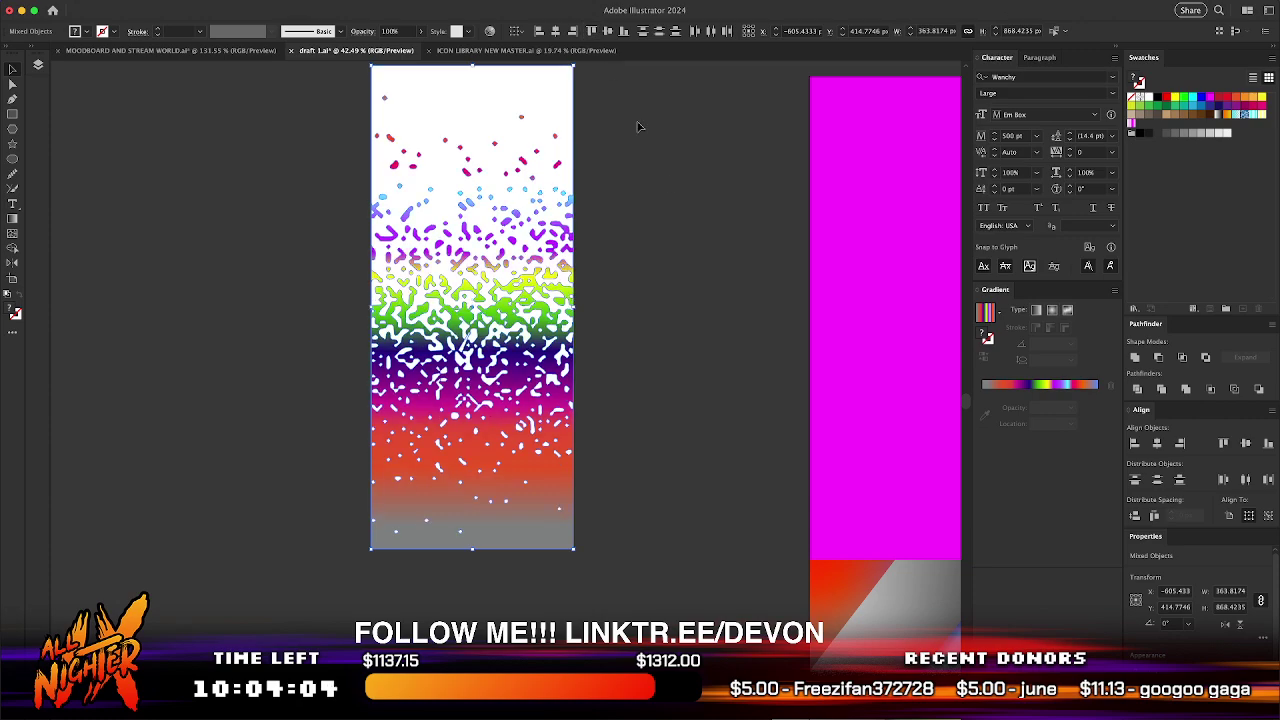
- Recolor the white speckle texture over the rainbow rectangle to black
{"action": "left_click", "coordinate": [671, 184]}
{"action": "scroll", "coordinate": [671, 184], "scroll_direction": "up", "scroll_amount": 3}
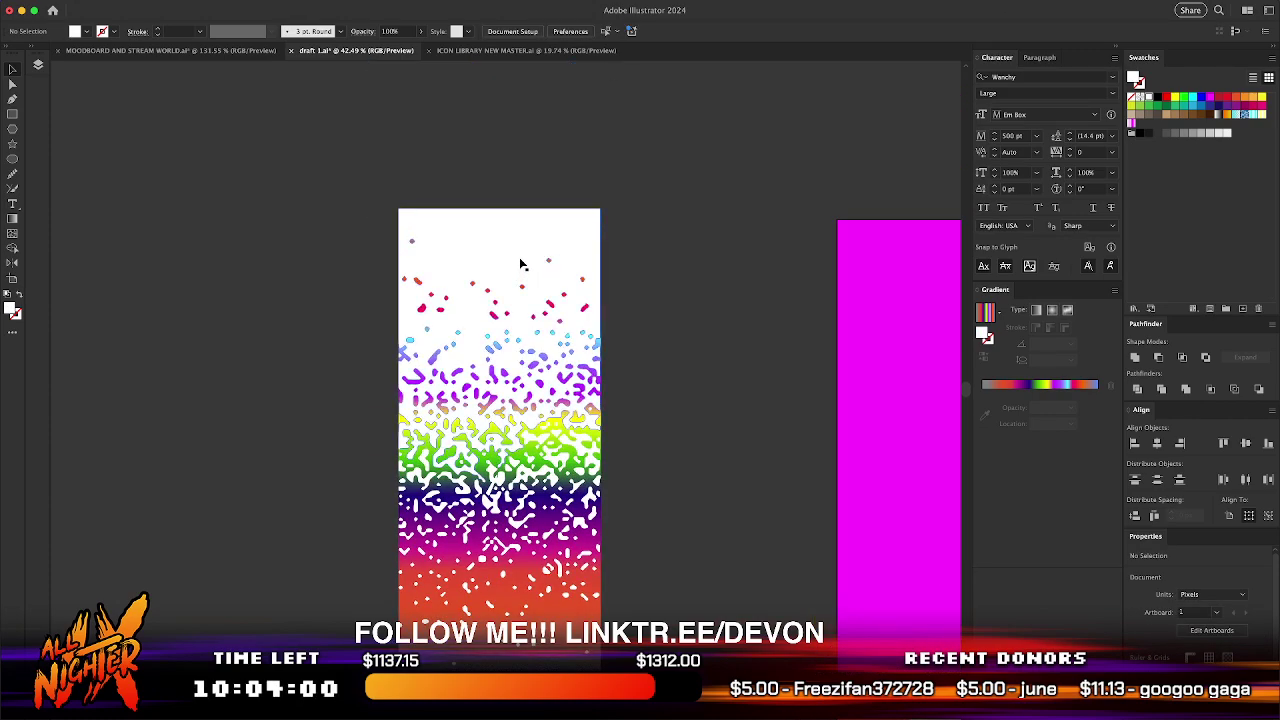
{"action": "left_click", "coordinate": [564, 262]}
{"action": "left_click", "coordinate": [1152, 97]}
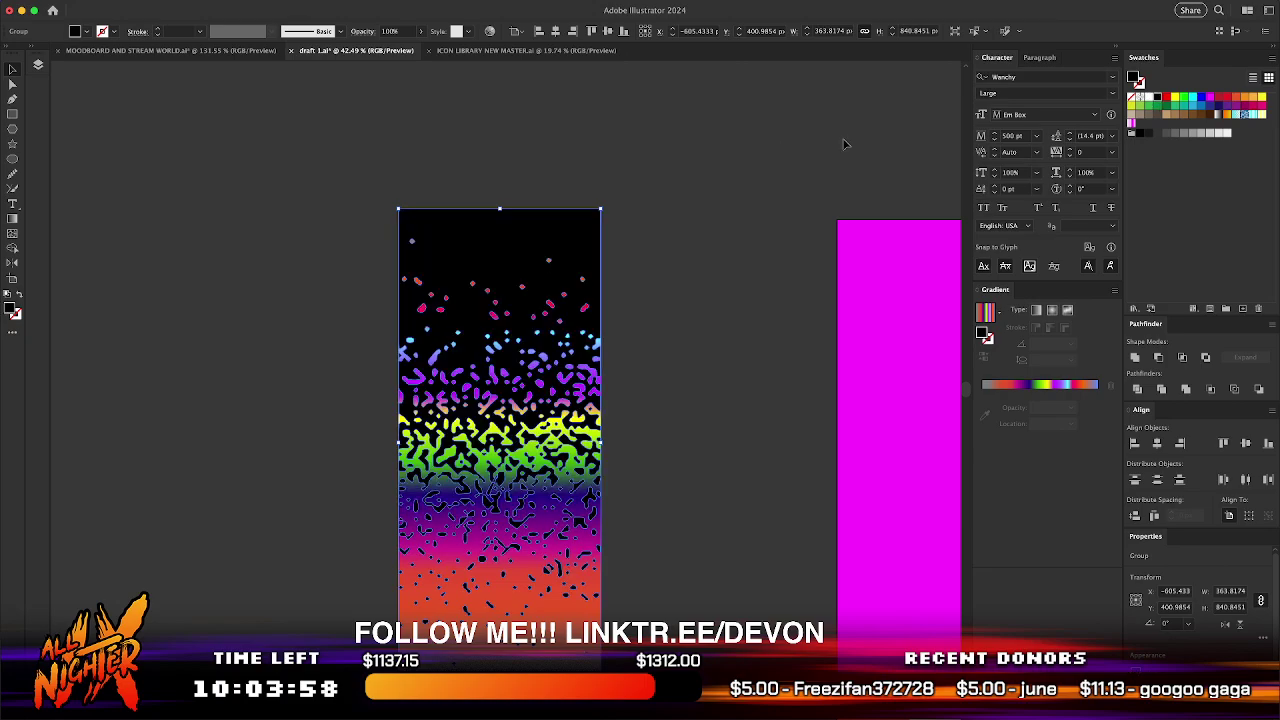
{"action": "left_click", "coordinate": [776, 145]}
{"action": "scroll", "coordinate": [624, 205], "scroll_direction": "right", "scroll_amount": 4}
{"action": "scroll", "coordinate": [624, 205], "scroll_direction": "down", "scroll_amount": 3}
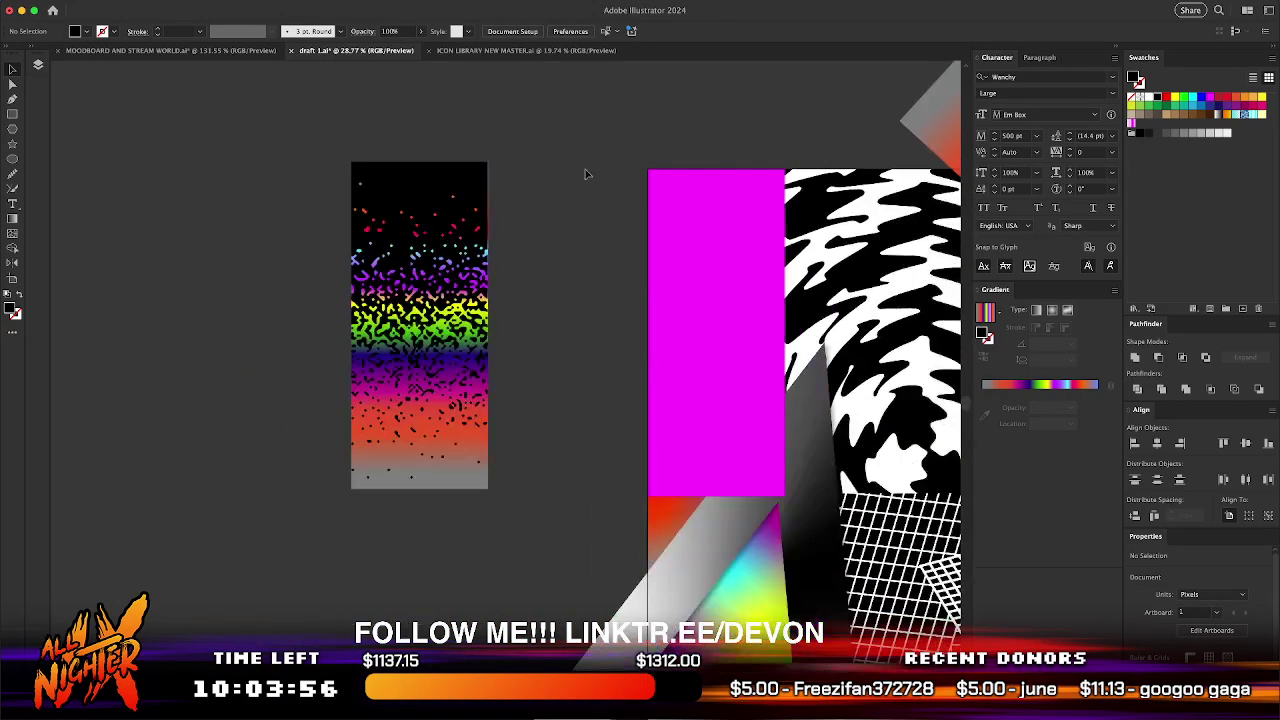
- Group the black speckles with the rainbow rectangle and place the group over the magenta block in the artboard's upper-left corner
{"action": "left_click", "coordinate": [455, 410]}
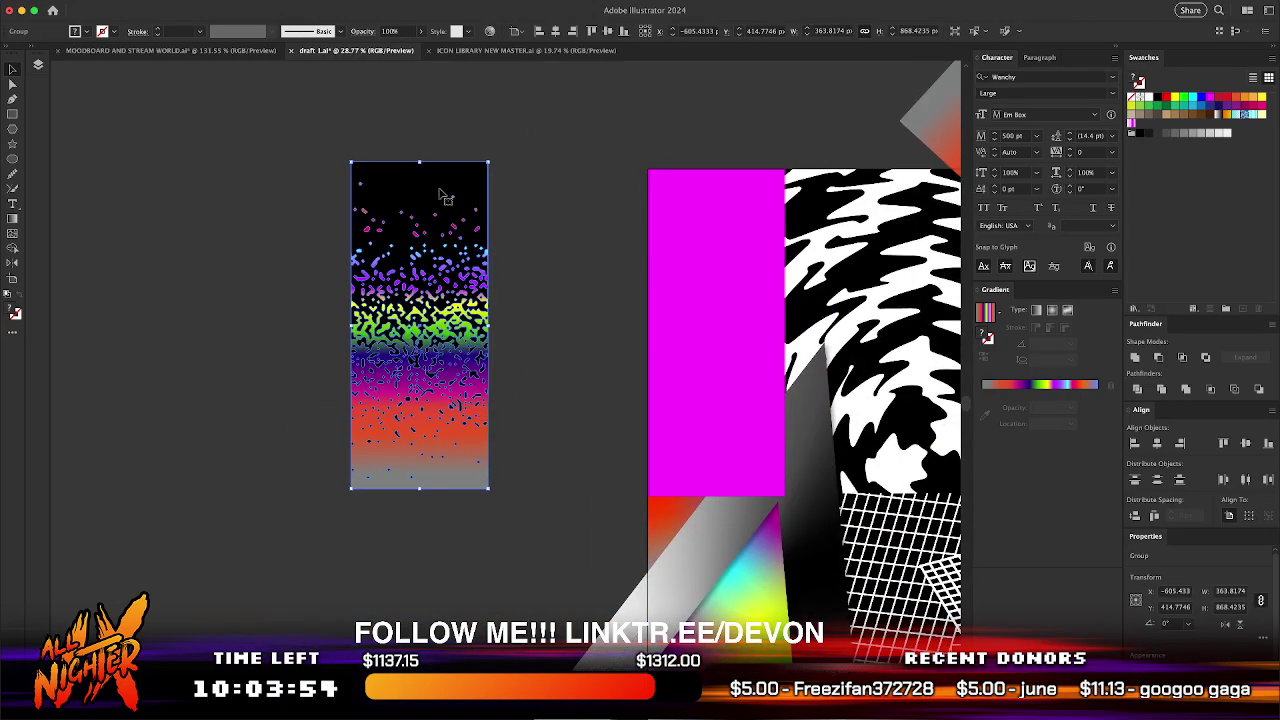
{"action": "left_click_drag", "start_coordinate": [440, 188], "coordinate": [738, 199]}
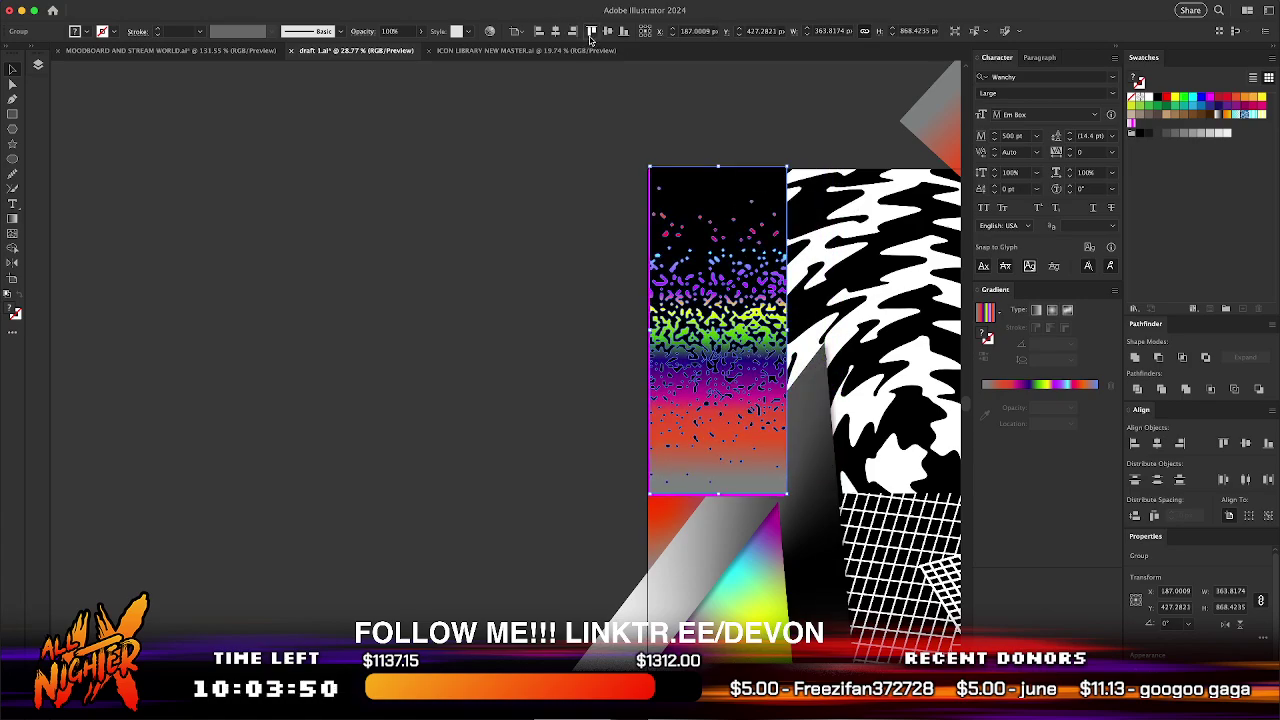
{"action": "left_click", "coordinate": [608, 242]}
{"action": "scroll", "coordinate": [608, 242], "scroll_direction": "down", "scroll_amount": 3}
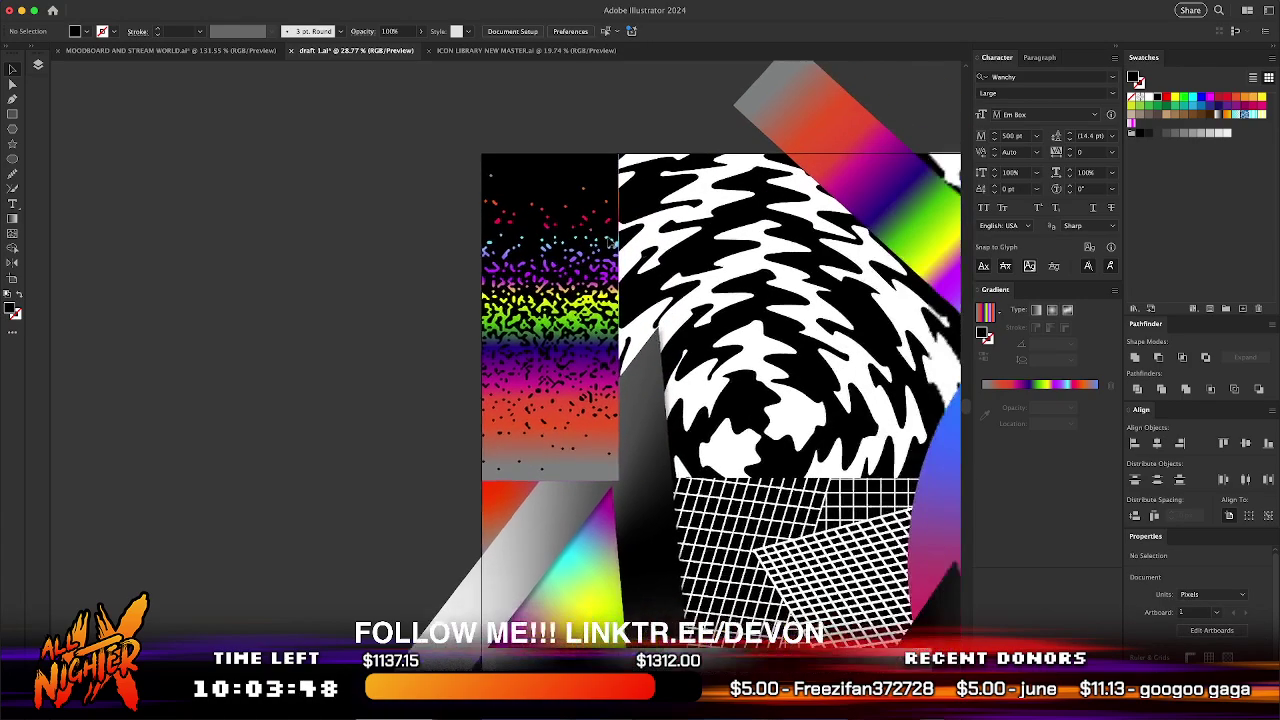
{"action": "left_click", "coordinate": [530, 252]}
{"action": "left_click_drag", "start_coordinate": [518, 255], "coordinate": [513, 257]}
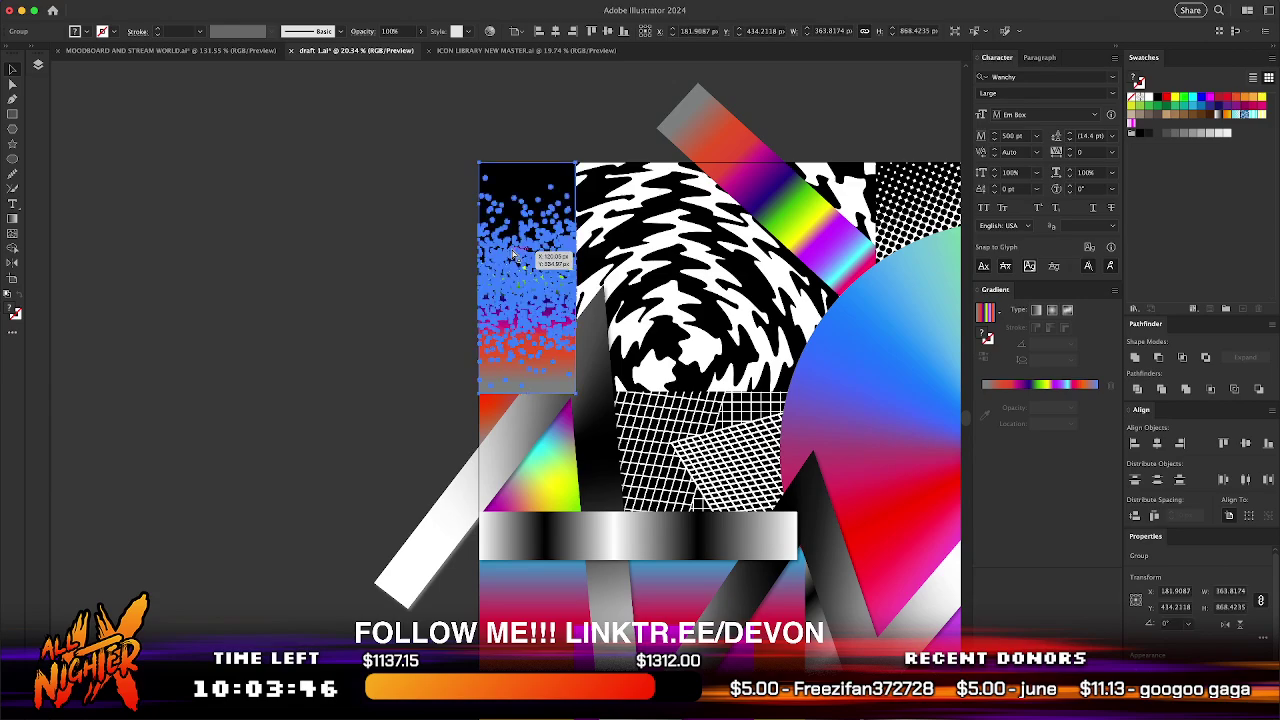
- Send the speckled rainbow group backward in the stacking order and move it off the magenta block, beside the artboard
{"action": "key", "text": "shift+super+bracketleft"}
{"action": "left_click", "coordinate": [528, 240]}
{"action": "left_click_drag", "start_coordinate": [528, 240], "coordinate": [234, 260]}
{"action": "key", "text": "super+z"}
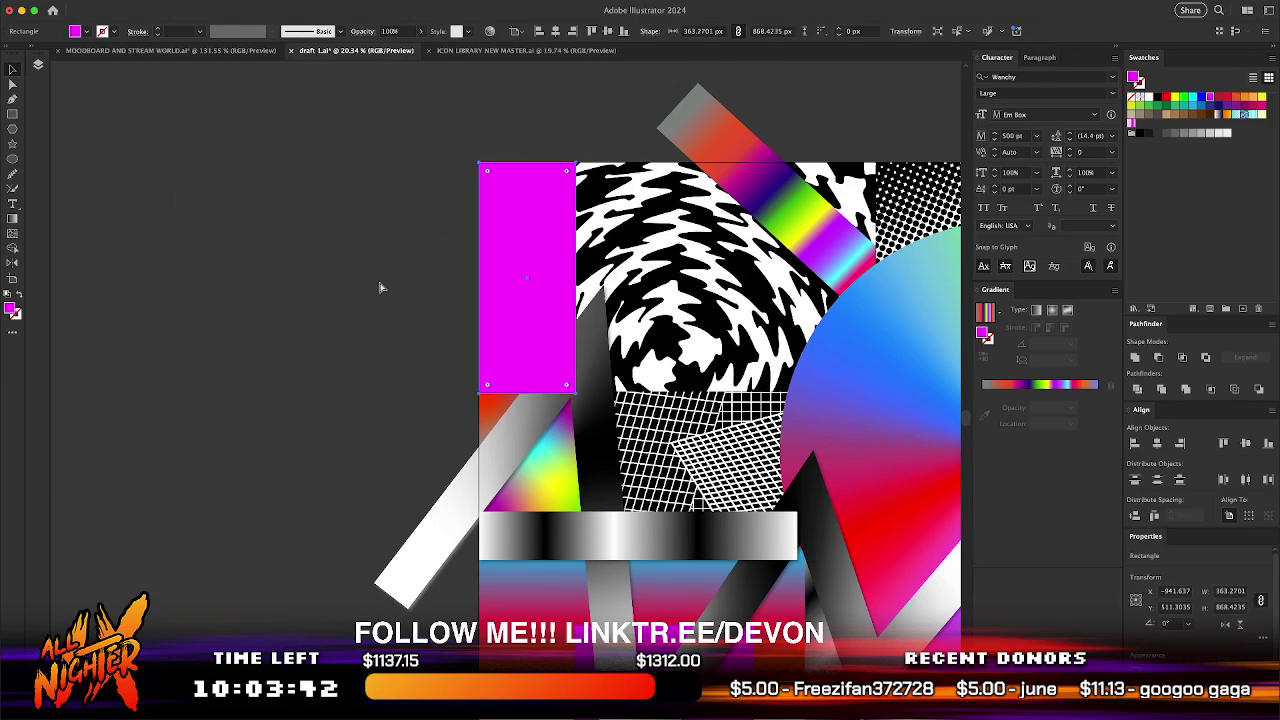
{"action": "key", "text": "shift+super+bracketleft"}
{"action": "left_click_drag", "start_coordinate": [514, 272], "coordinate": [407, 274]}
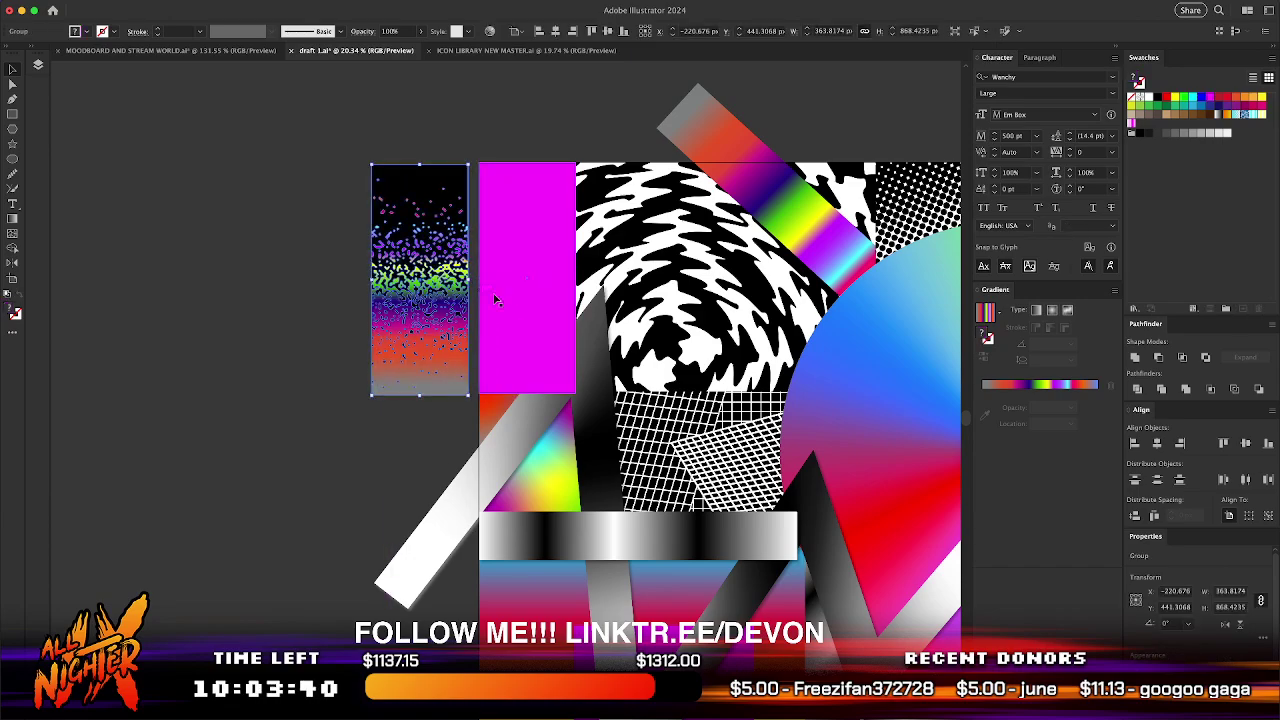
- Delete the tall magenta block and align the speckled rainbow group to the artboard's left and top edges
{"action": "left_click", "coordinate": [505, 300]}
{"action": "key", "text": "Delete"}
{"action": "left_click", "coordinate": [412, 258]}
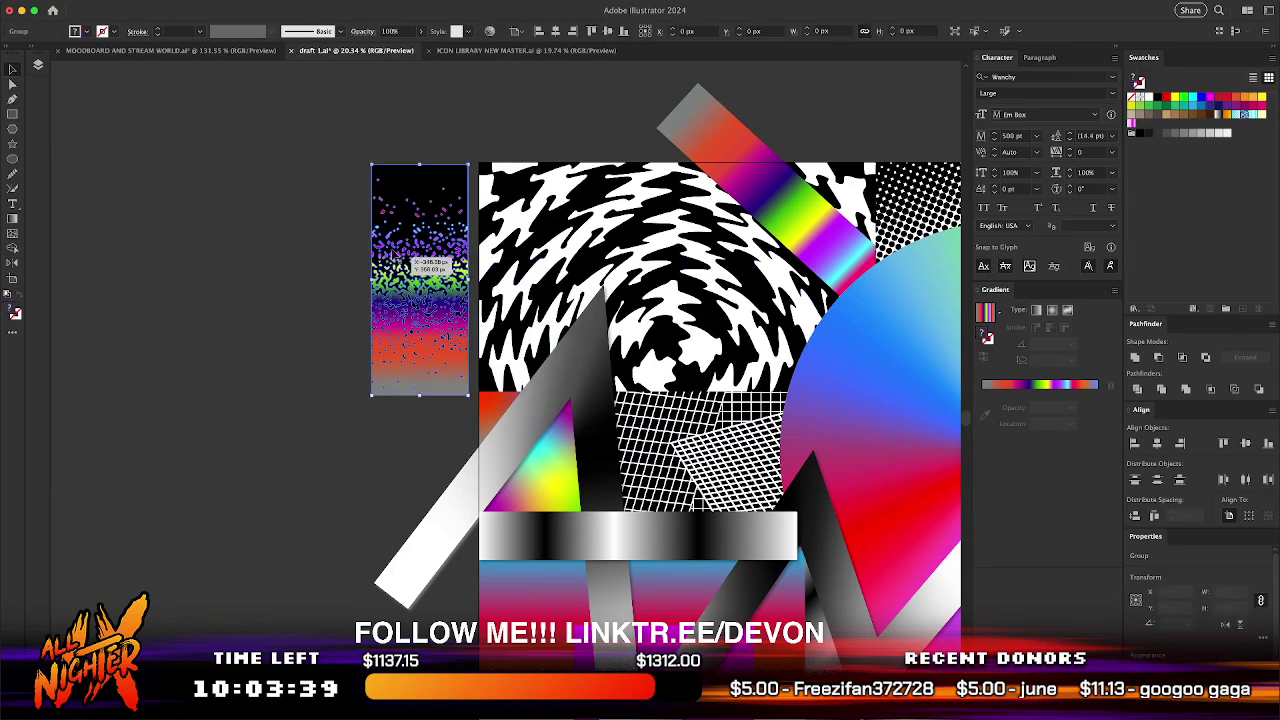
{"action": "left_click", "coordinate": [539, 31]}
{"action": "left_click", "coordinate": [590, 32]}
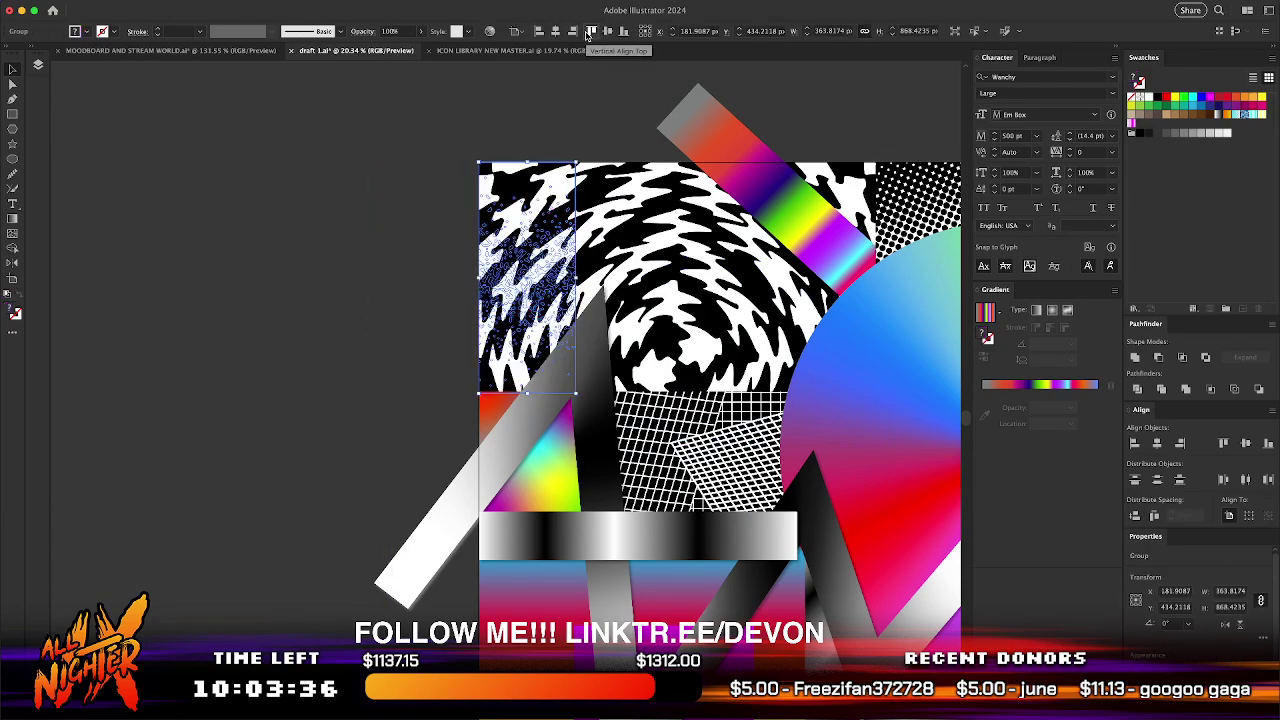
{"action": "left_click", "coordinate": [268, 182]}
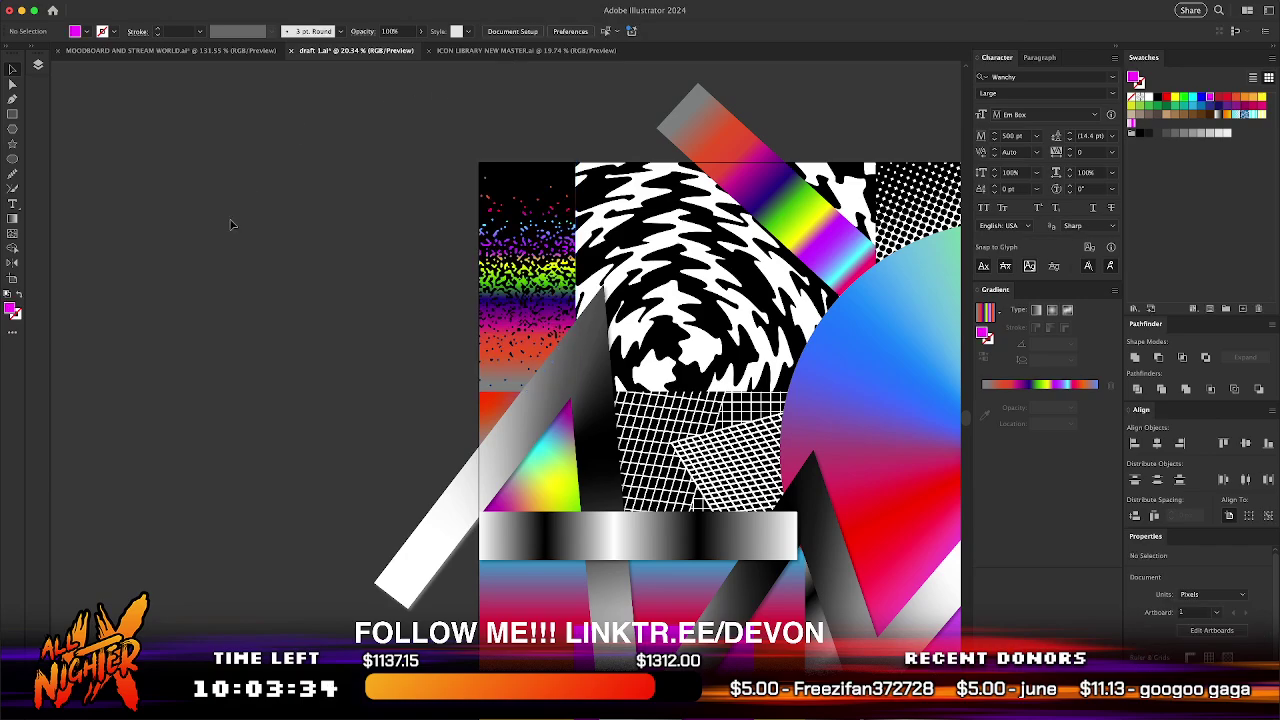
- Shift the speckled rainbow group slightly above the artboard's top edge and turn on Trim View
{"action": "scroll", "coordinate": [230, 224], "scroll_direction": "down", "scroll_amount": 2, "text": "alt"}
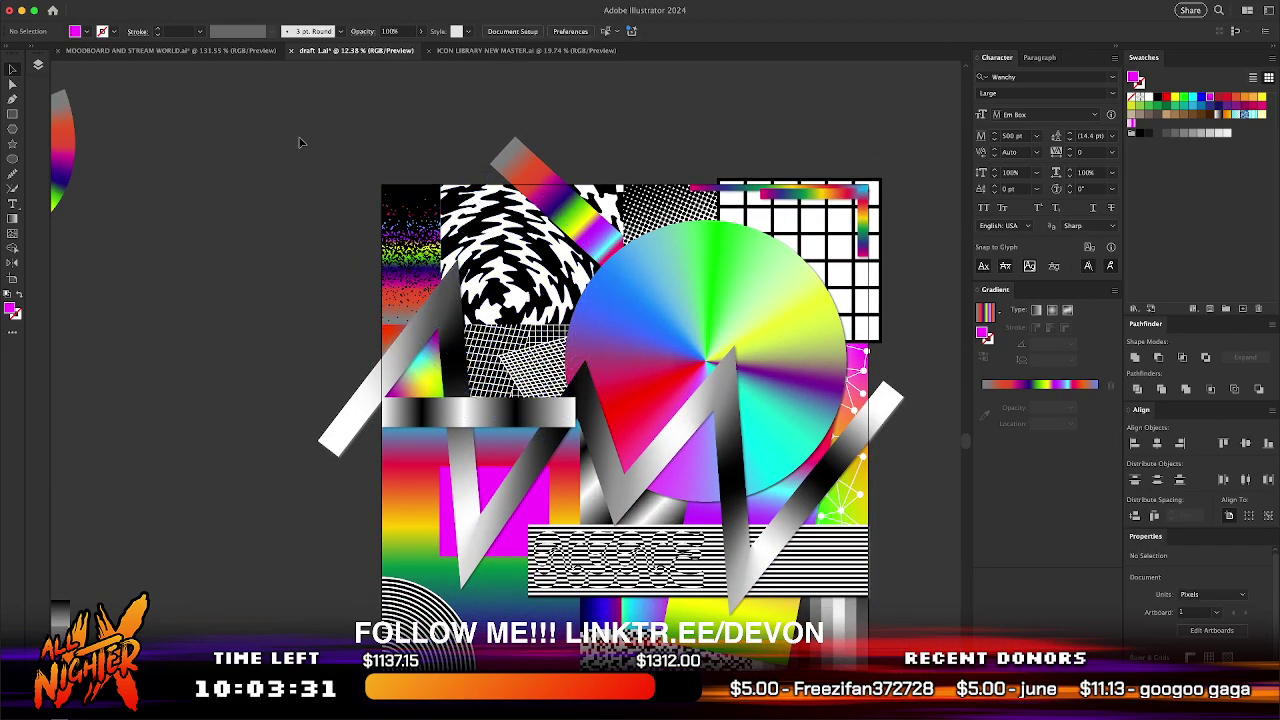
{"action": "left_click", "coordinate": [414, 191]}
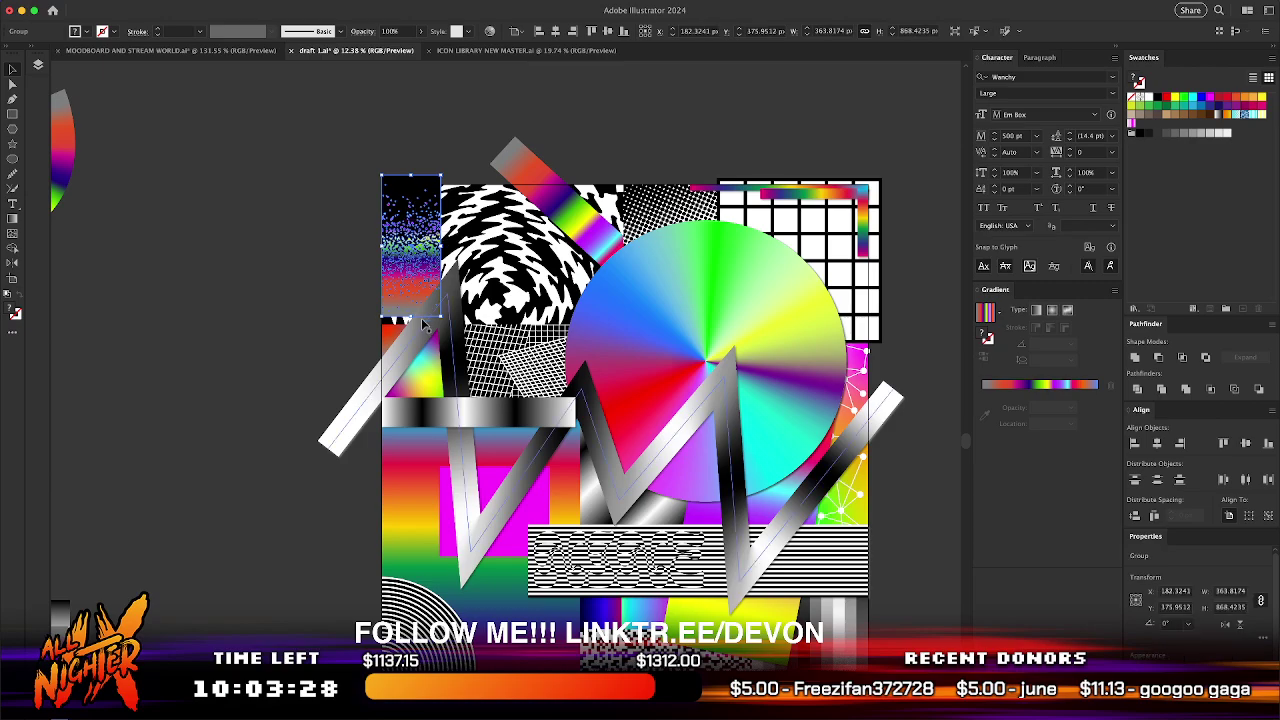
{"action": "left_click", "coordinate": [267, 350]}
{"action": "left_click", "coordinate": [285, 3]}
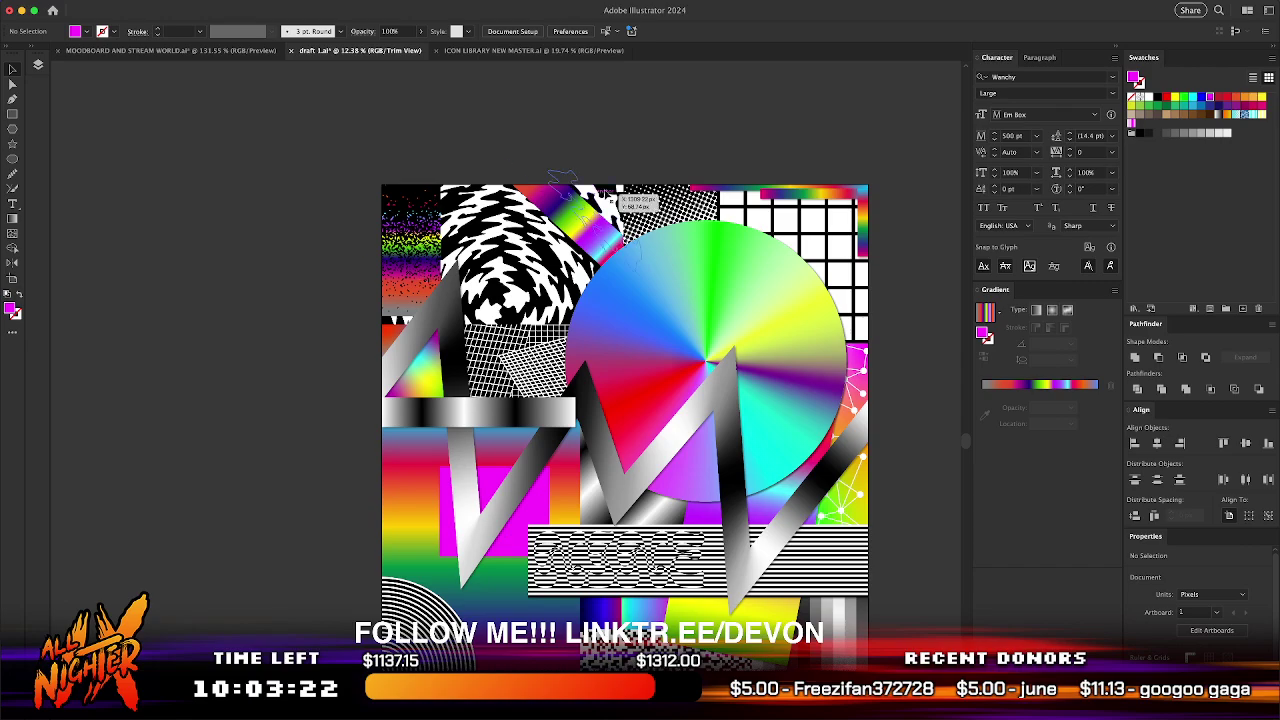
- Take the speckled rainbow group off the artboard, put it back over the op-art pattern and ungroup it
{"action": "left_click_drag", "start_coordinate": [410, 258], "coordinate": [275, 238]}
{"action": "key", "text": "Delete"}
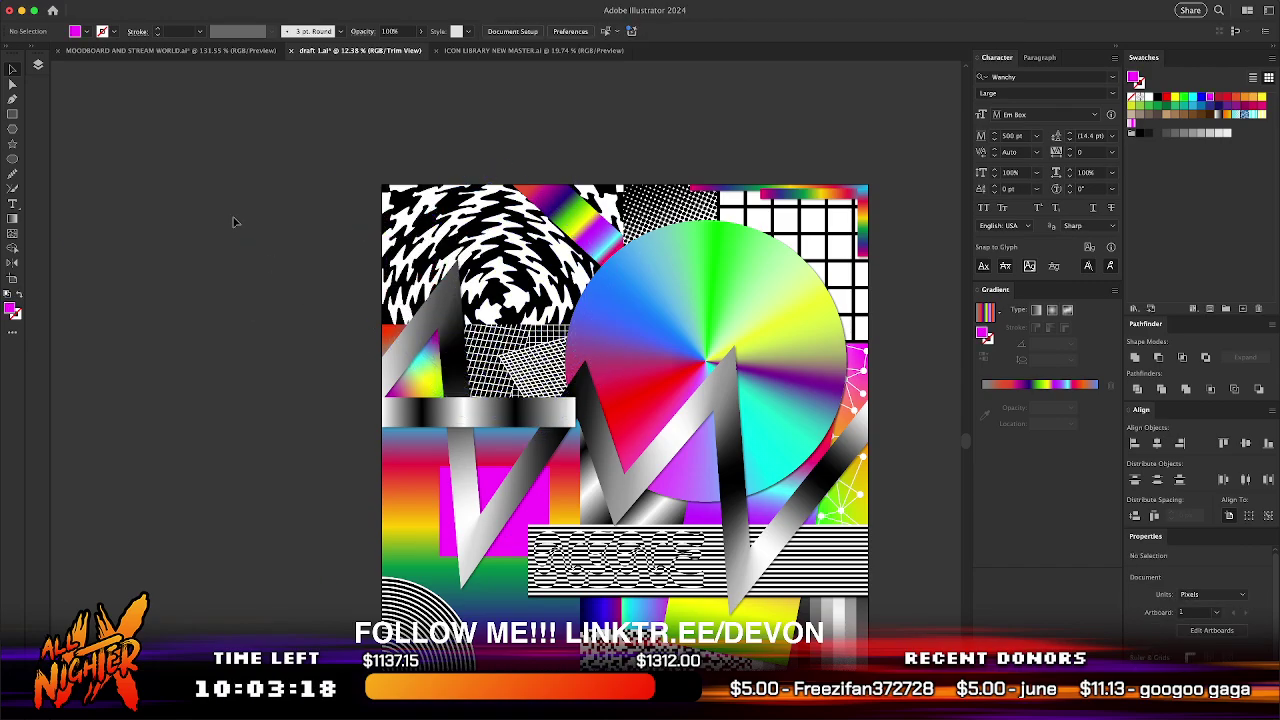
{"action": "key", "text": "ctrl+z"}
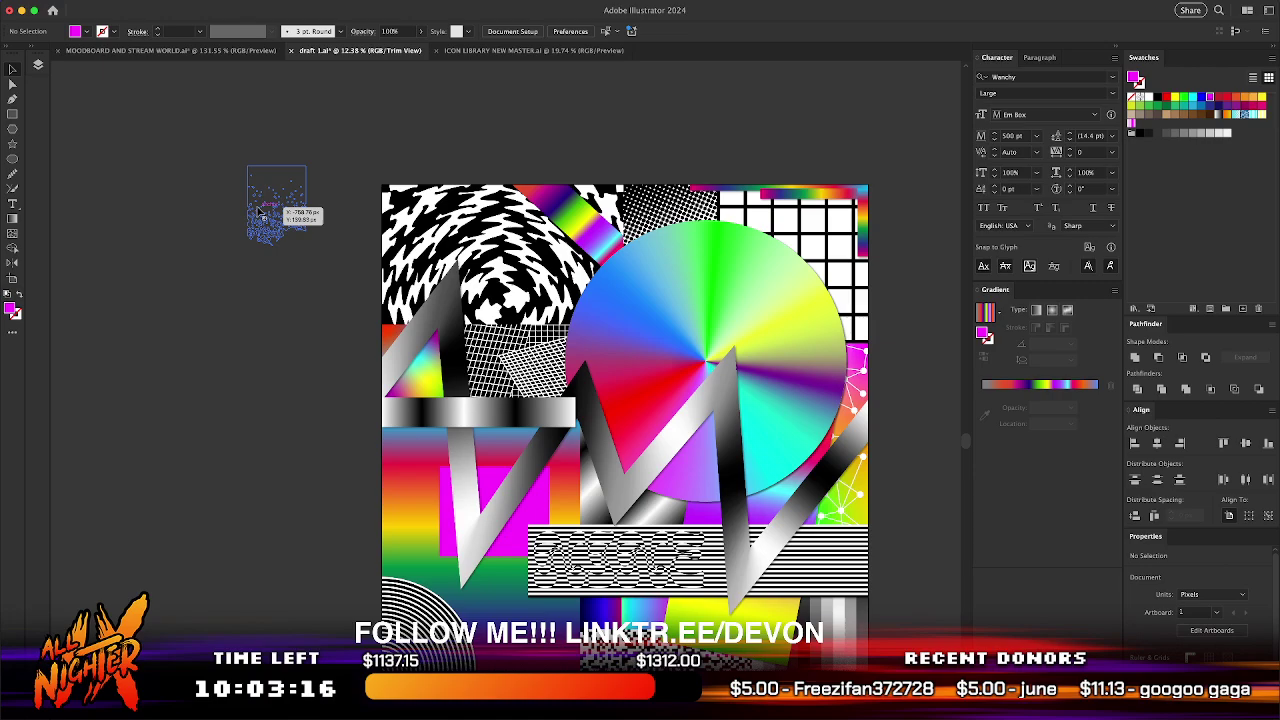
{"action": "left_click_drag", "start_coordinate": [262, 213], "coordinate": [403, 225]}
{"action": "left_click", "coordinate": [297, 217]}
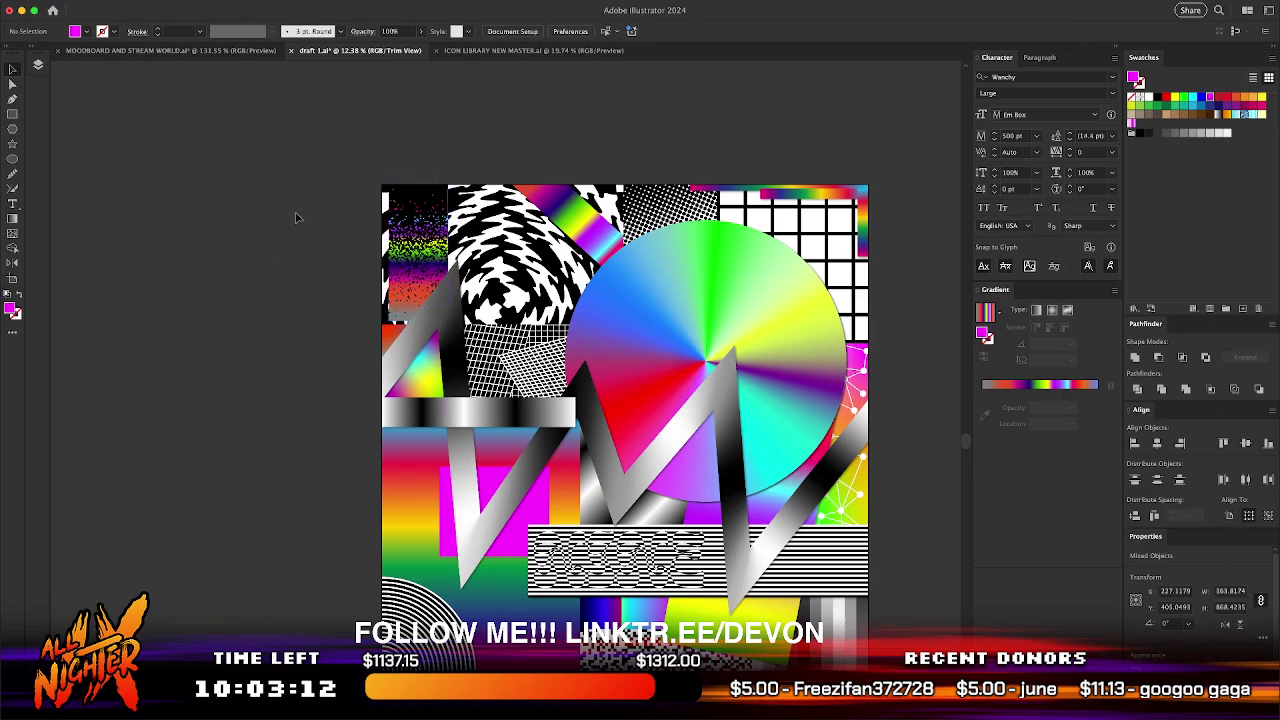
- Fill the black speckle texture with the sampled rainbow gradient and set its angle to 90°
{"action": "left_click", "coordinate": [437, 199]}
{"action": "scroll", "coordinate": [433, 201], "scroll_direction": "up", "scroll_amount": 5}
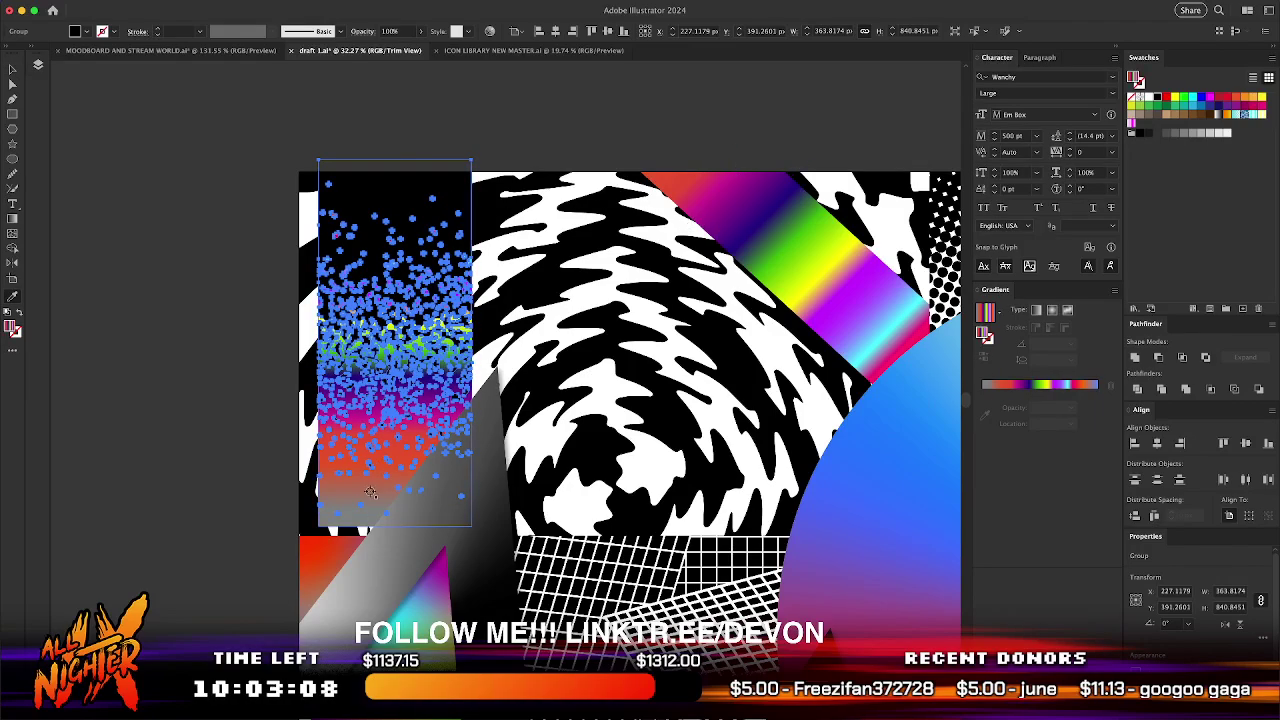
{"action": "key", "text": "."}
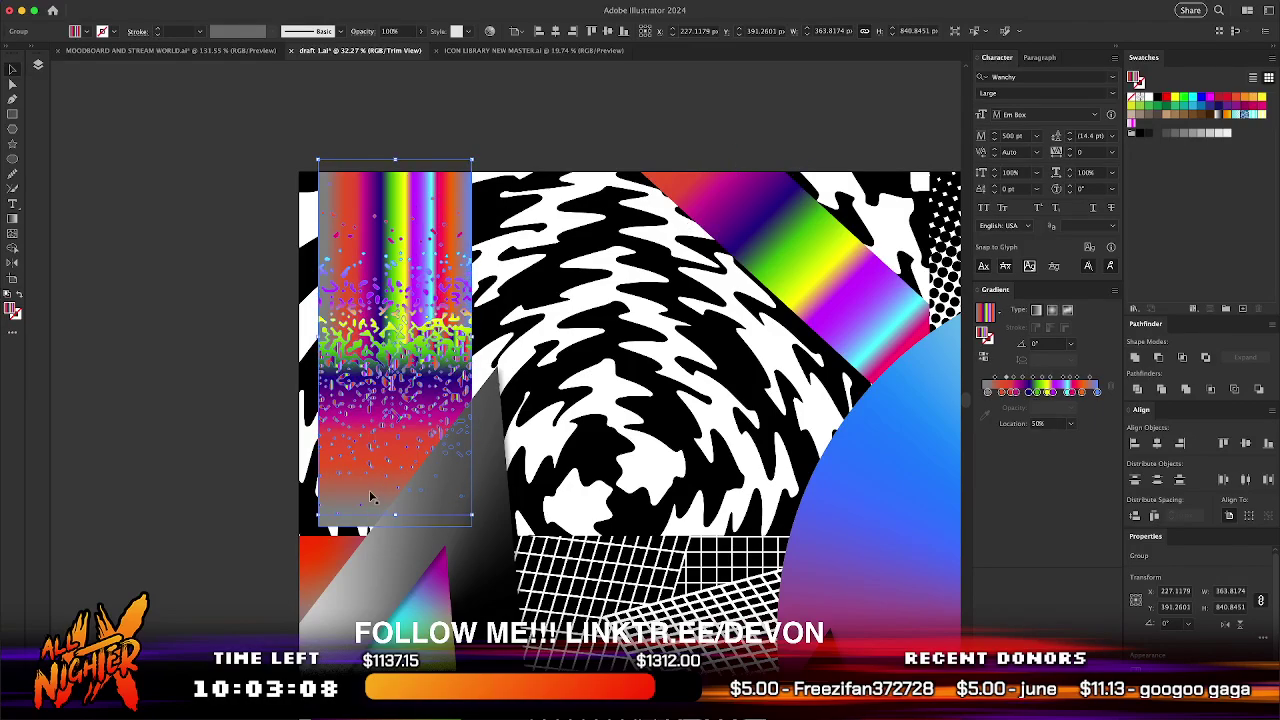
{"action": "left_click", "coordinate": [1071, 343]}
{"action": "left_click", "coordinate": [1101, 420]}
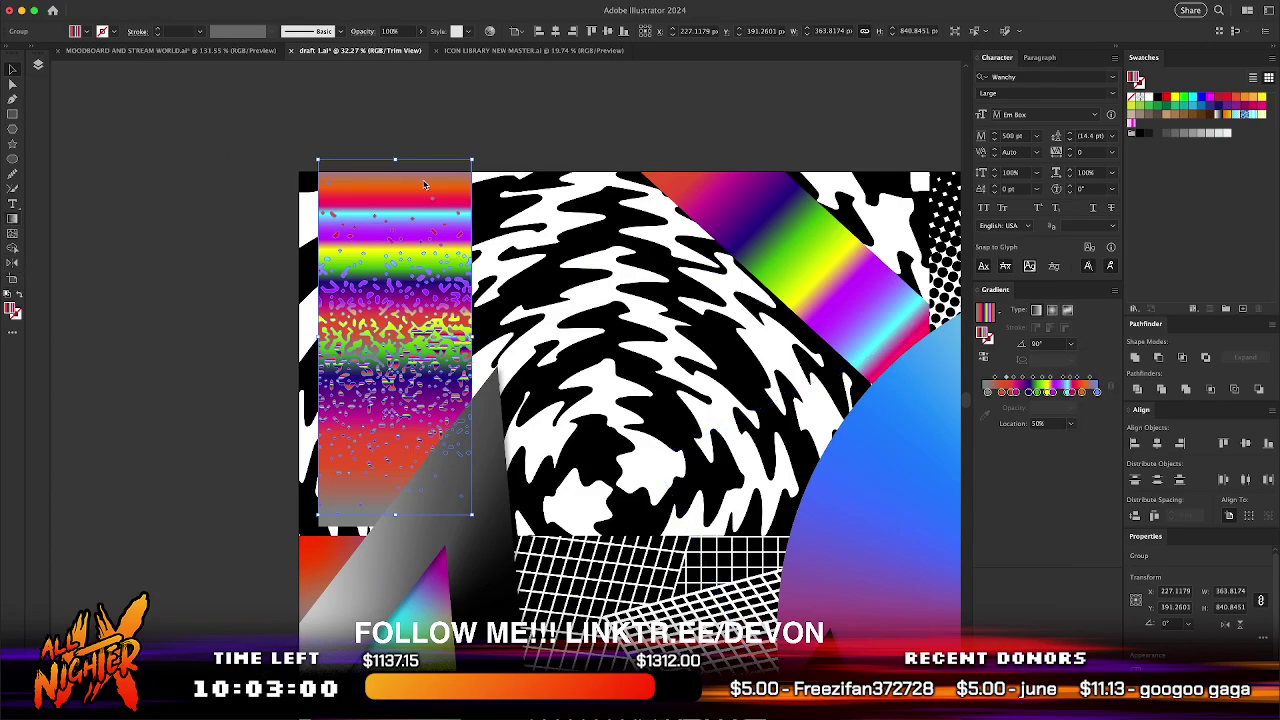
- Redraw the speckle texture's gradient with the Gradient tool, running vertically from the texture's top edge to its bottom edge
{"action": "key", "text": "g"}
{"action": "left_click_drag", "start_coordinate": [408, 170], "coordinate": [407, 531]}
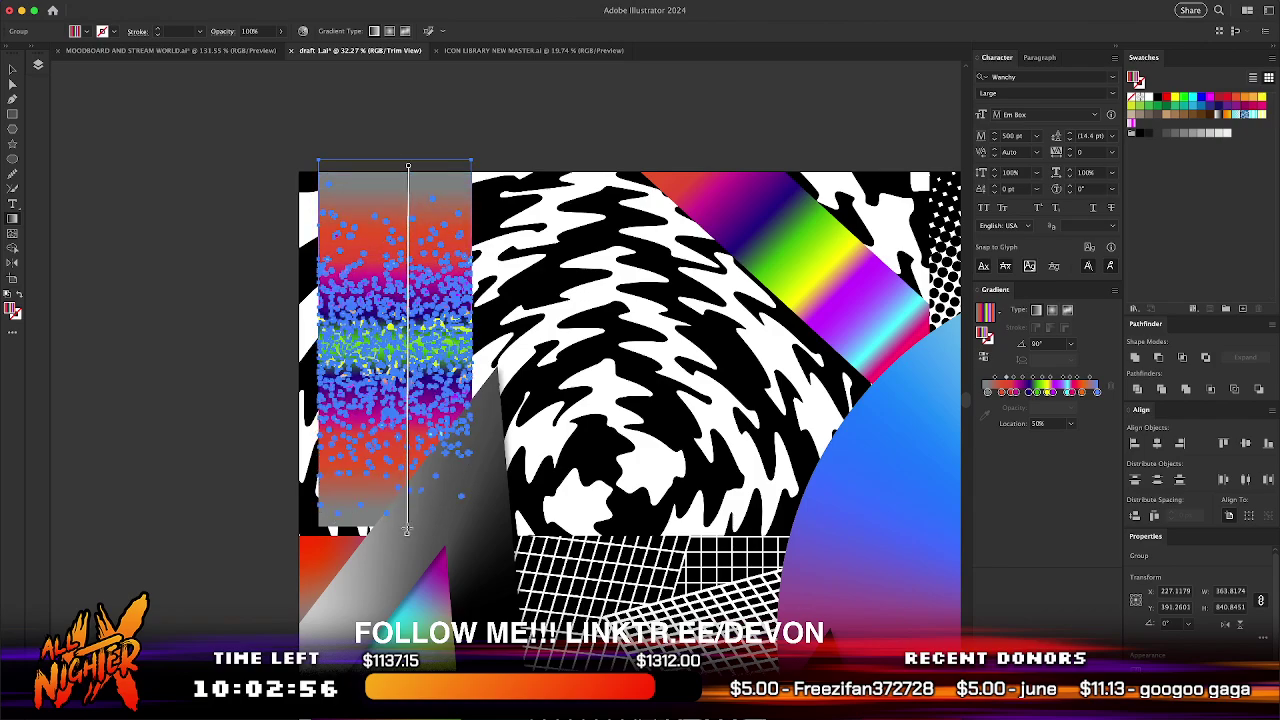
{"action": "left_click", "coordinate": [13, 68]}
- Move the plain rainbow rectangle off the artboard and align the gradient speckle texture to the artboard's left and top edges
{"action": "left_click", "coordinate": [172, 191]}
{"action": "left_click_drag", "start_coordinate": [378, 264], "coordinate": [114, 268]}
{"action": "left_click_drag", "start_coordinate": [611, 273], "coordinate": [422, 237]}
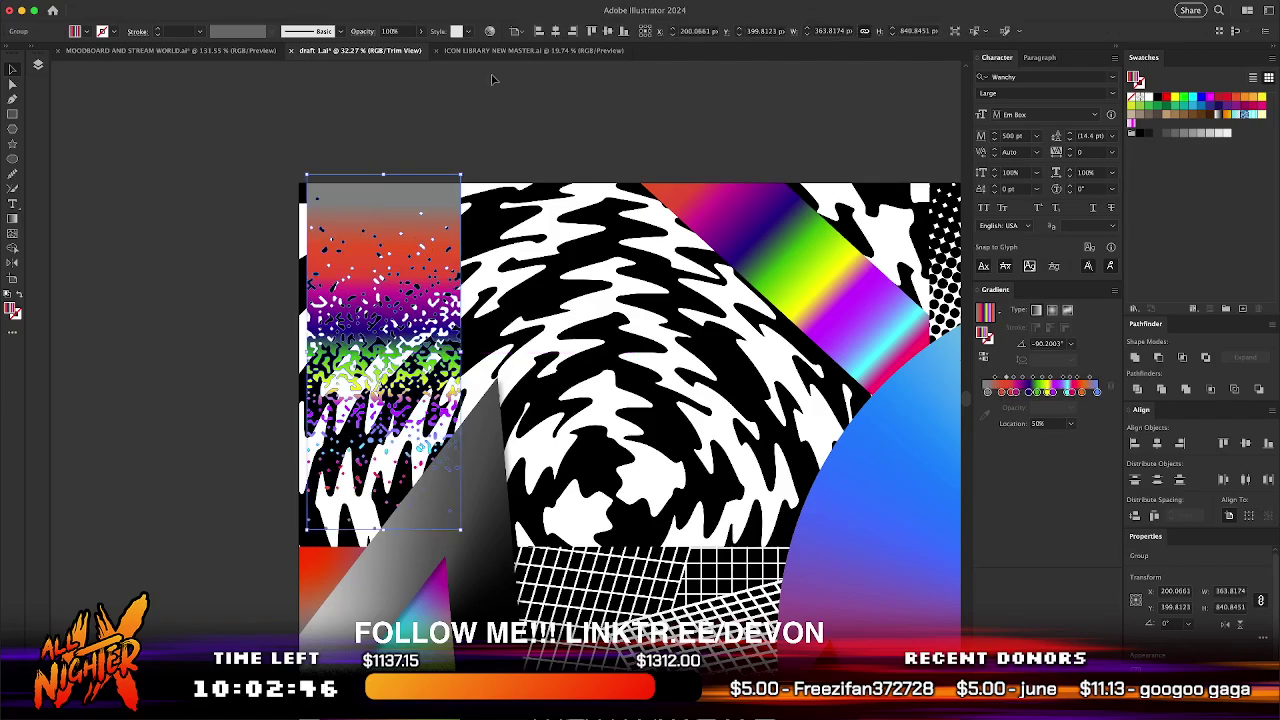
{"action": "left_click", "coordinate": [539, 31]}
{"action": "left_click", "coordinate": [591, 32]}
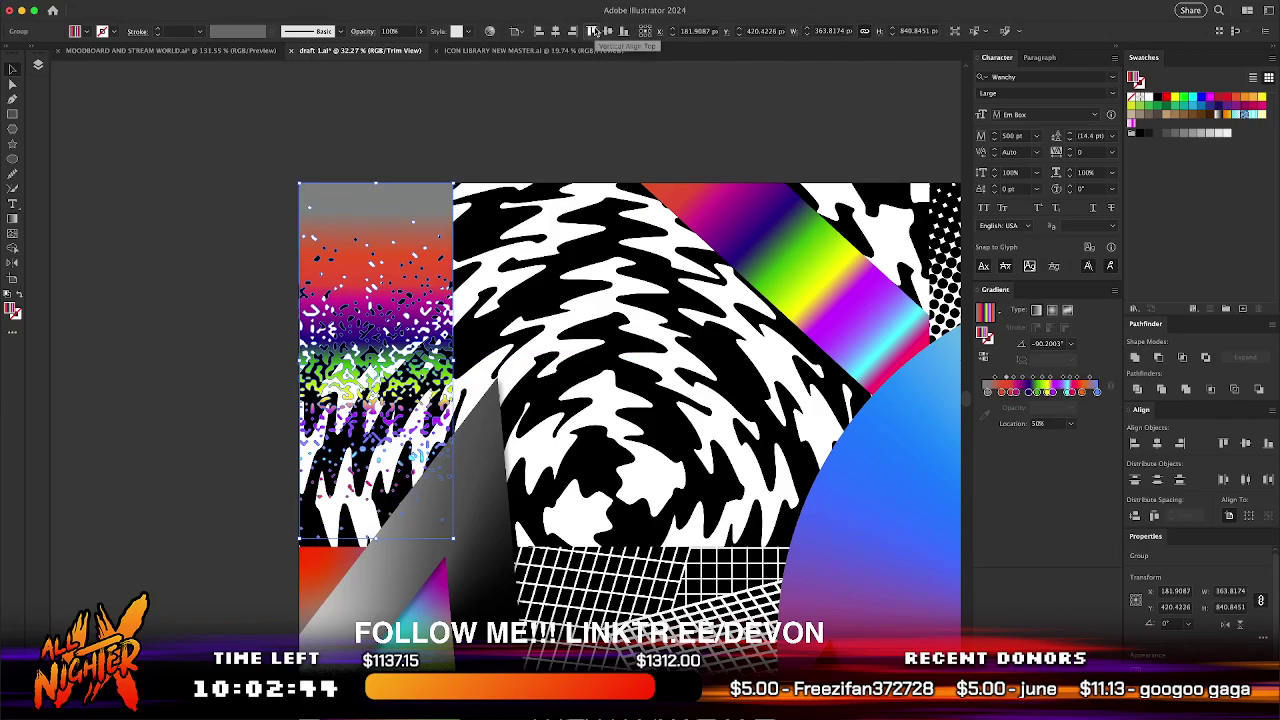
- Look over the icon library and moodboard documents, and examine how the speckled gradient corner works within the whole composition
{"action": "left_click", "coordinate": [560, 50]}
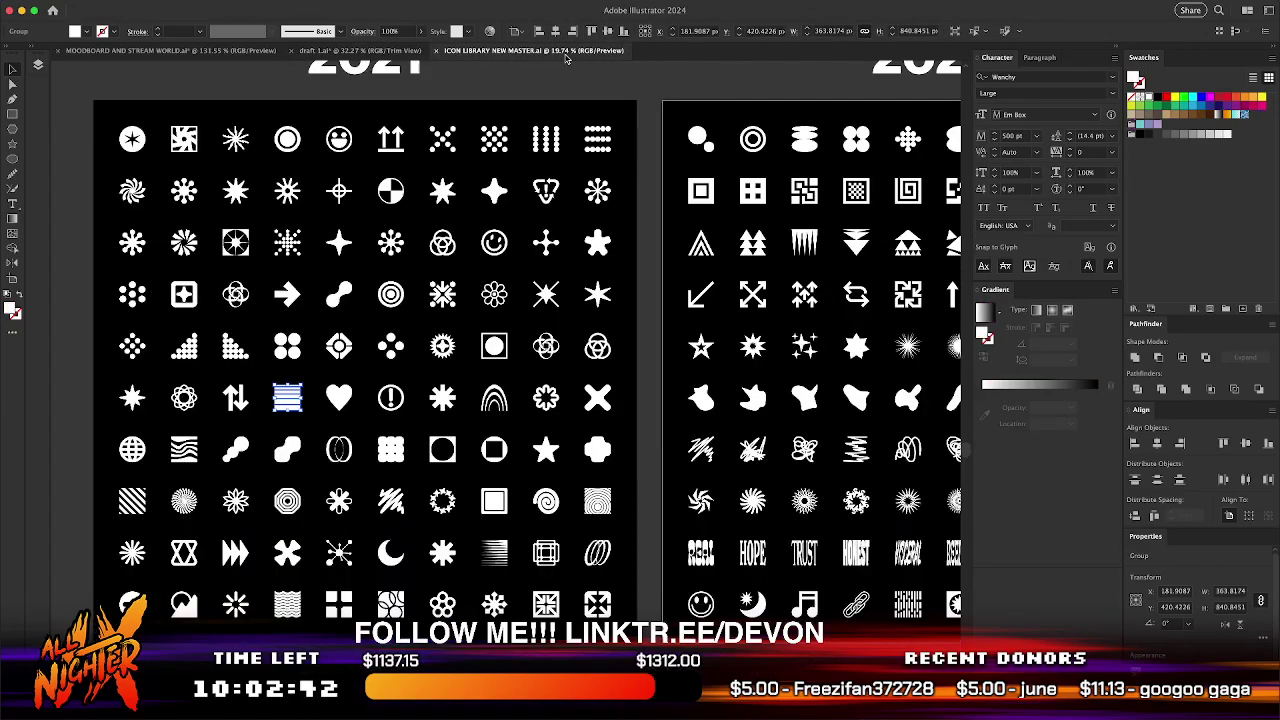
{"action": "left_click", "coordinate": [205, 51]}
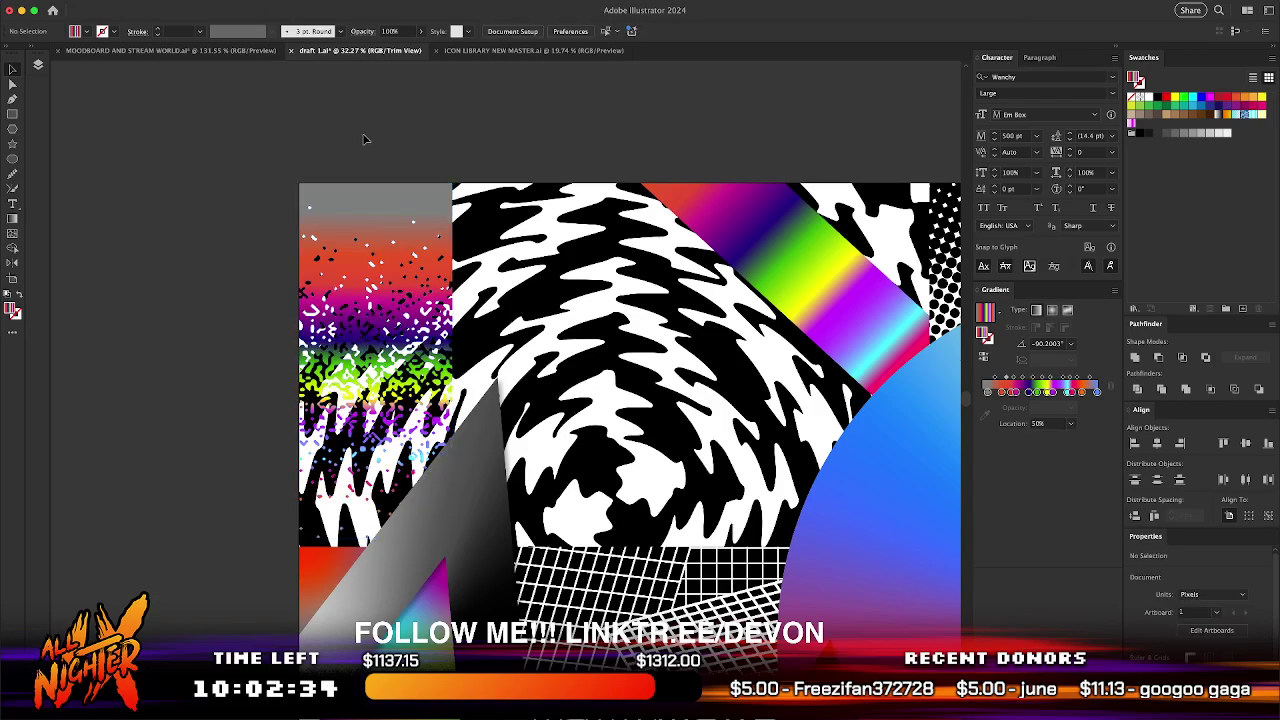
{"action": "key", "text": "super+0"}
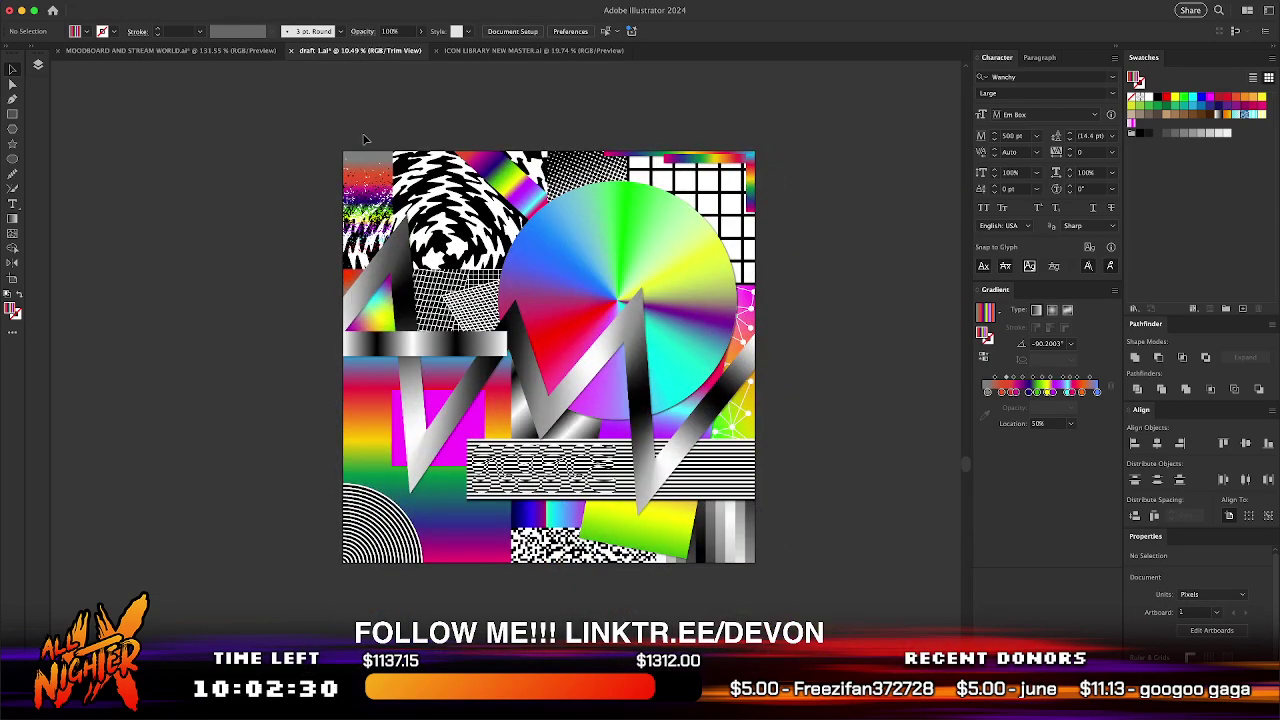
{"action": "scroll", "coordinate": [366, 150], "scroll_direction": "up", "scroll_amount": 4}
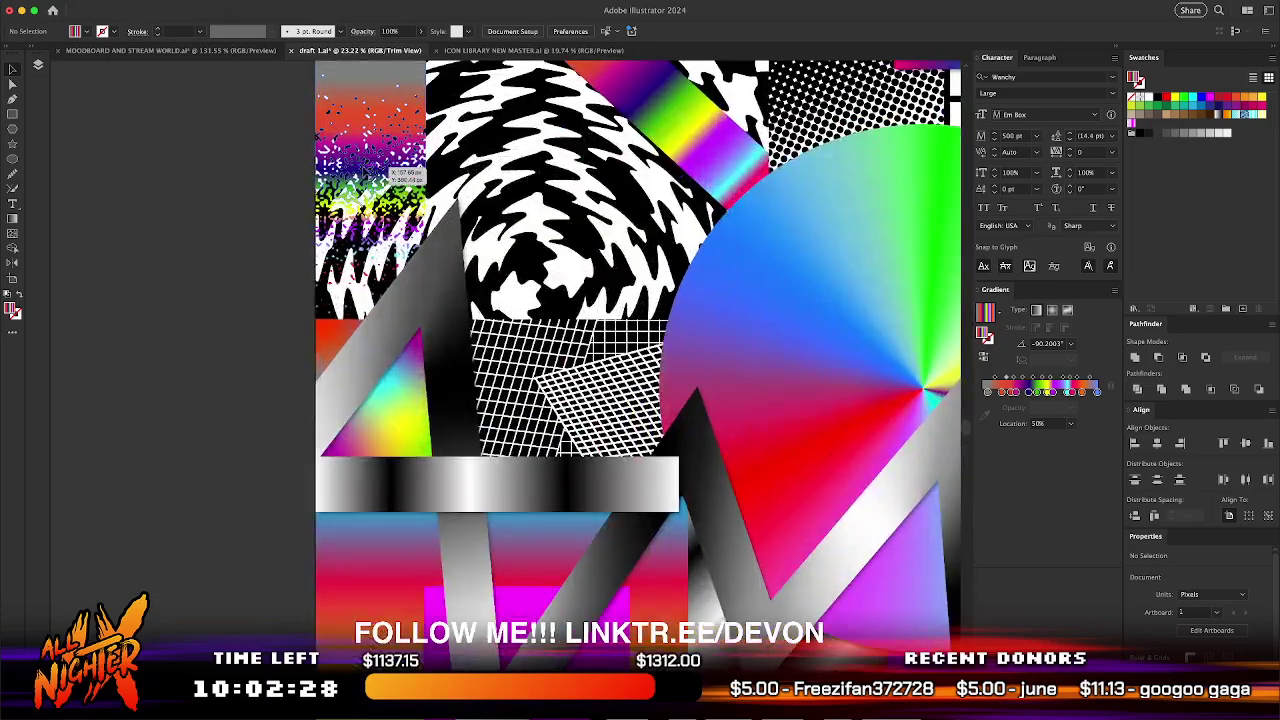
{"action": "scroll", "coordinate": [364, 170], "scroll_direction": "up", "scroll_amount": 1}
{"action": "left_click", "coordinate": [174, 271]}
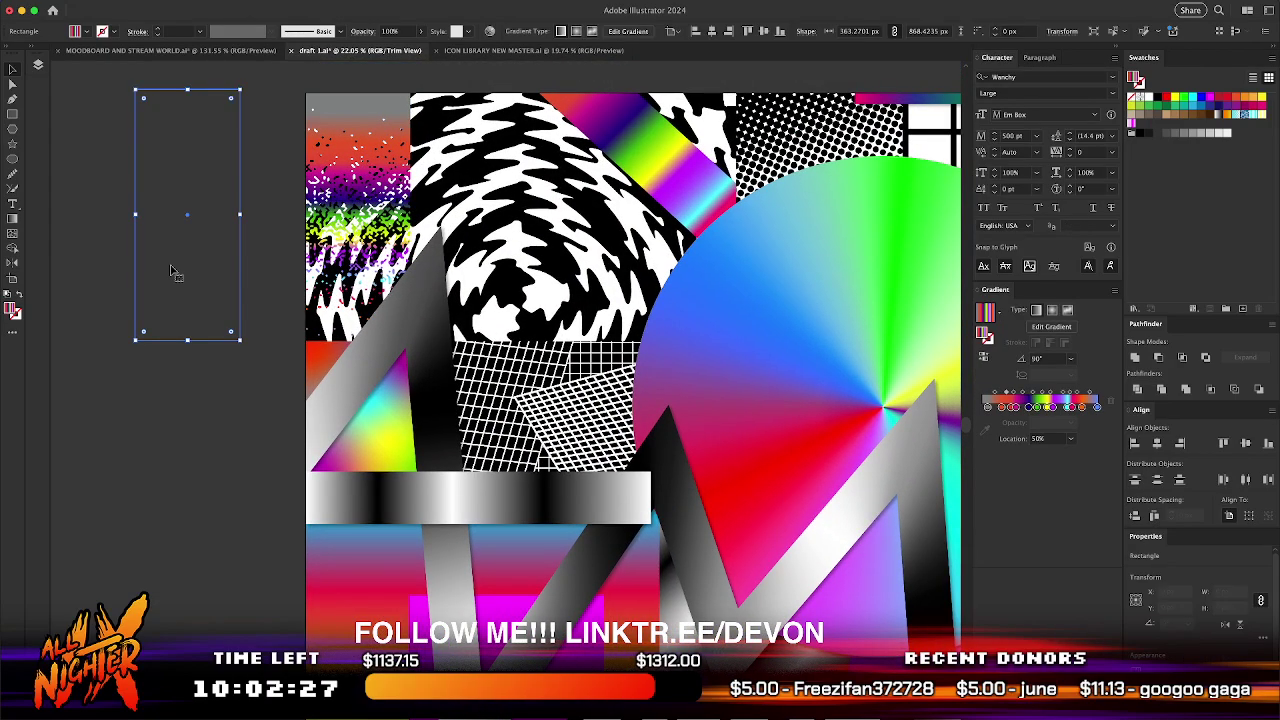
{"action": "left_click", "coordinate": [243, 449]}
{"action": "scroll", "coordinate": [290, 262], "scroll_direction": "up", "scroll_amount": 3}
{"action": "scroll", "coordinate": [440, 248], "scroll_direction": "down", "scroll_amount": 4}
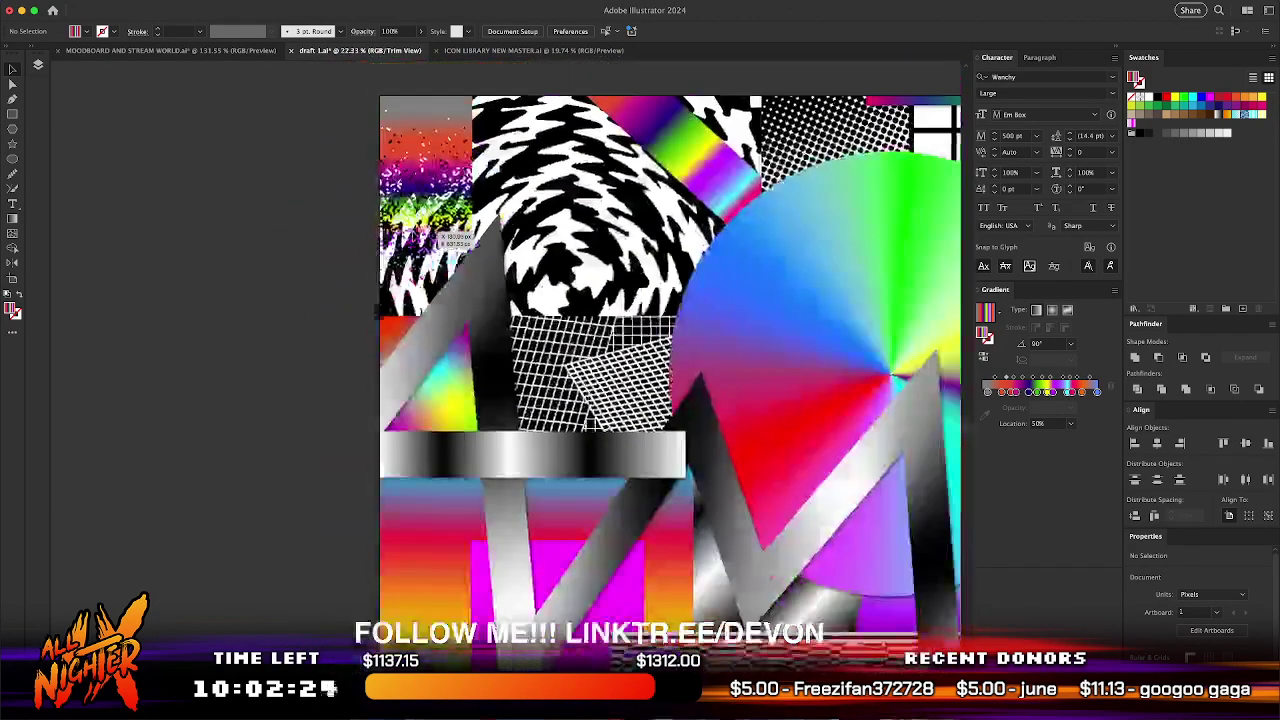
{"action": "scroll", "coordinate": [363, 302], "scroll_direction": "down", "scroll_amount": 4}
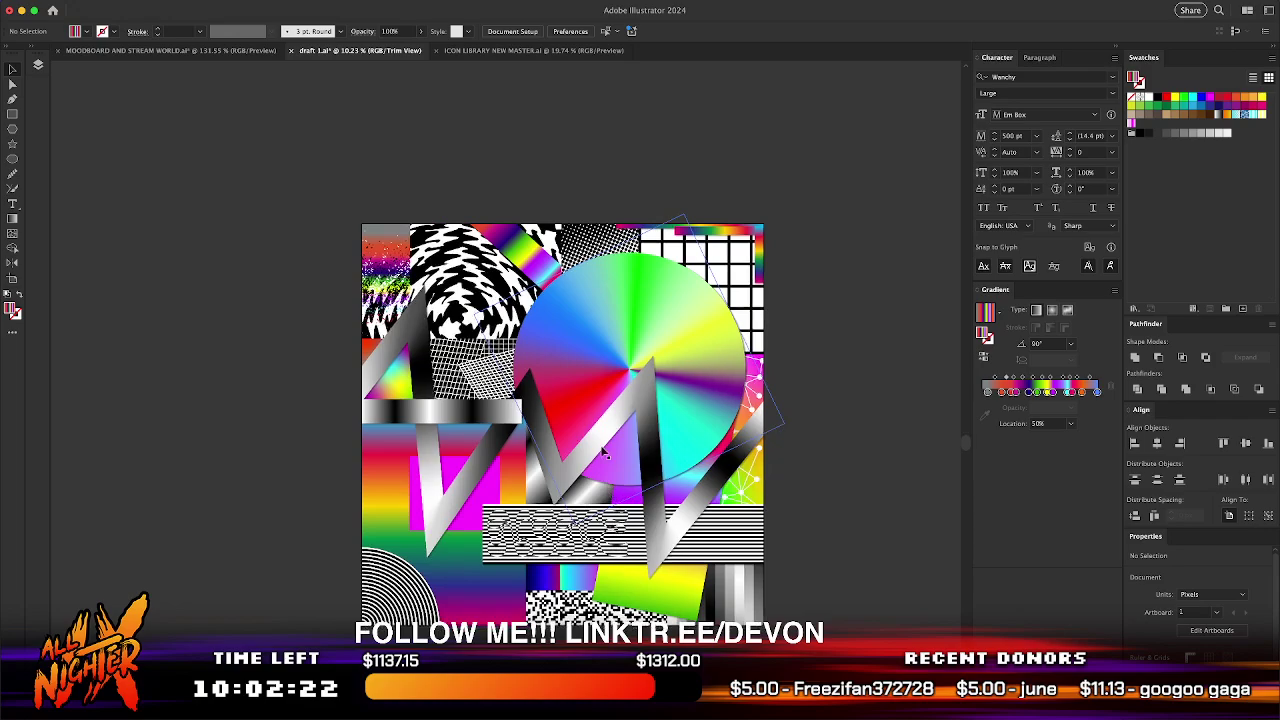
{"action": "scroll", "coordinate": [553, 151], "scroll_direction": "down", "scroll_amount": 5}
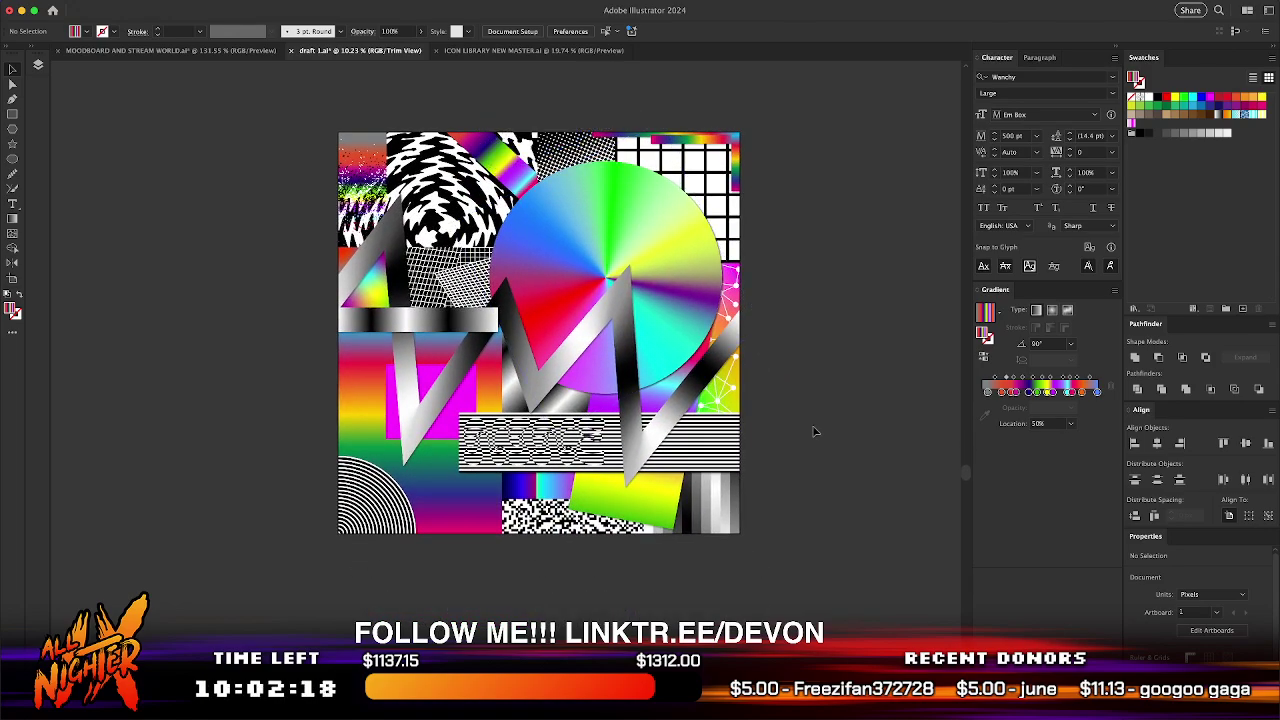
{"action": "scroll", "coordinate": [815, 432], "scroll_direction": "down", "scroll_amount": 2}
{"action": "scroll", "coordinate": [815, 432], "scroll_direction": "up", "scroll_amount": 1}
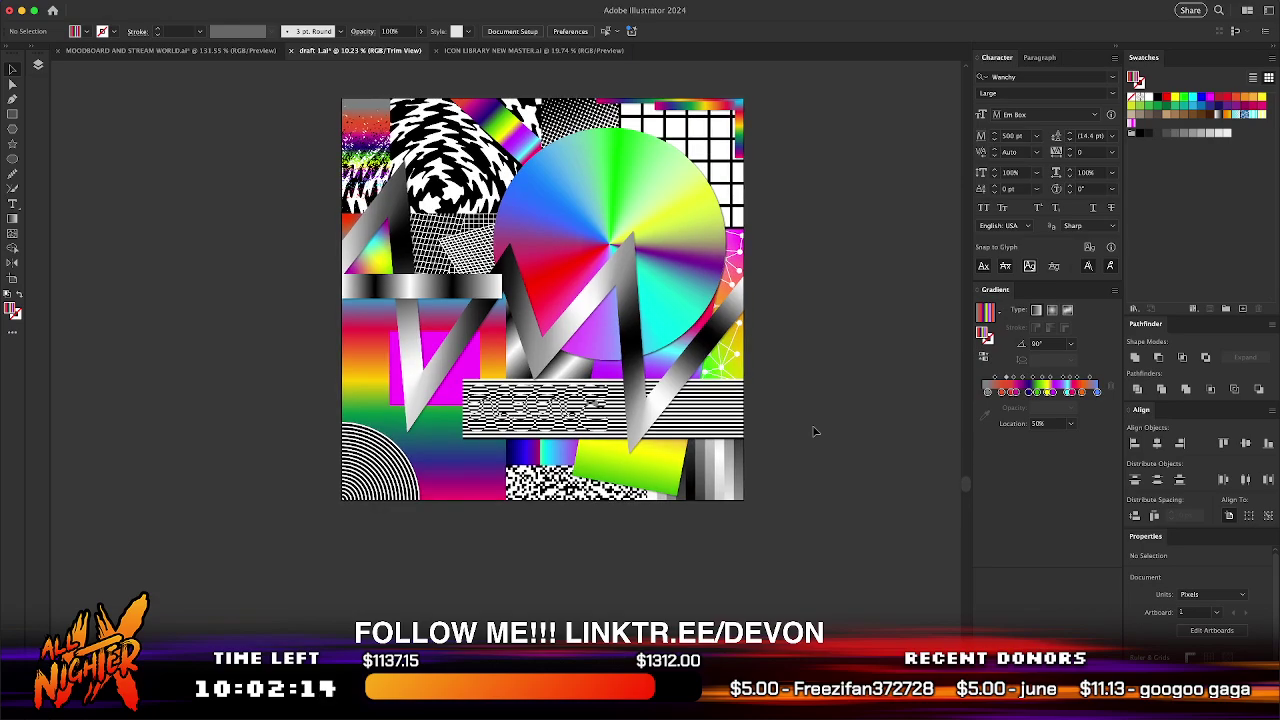
{"action": "scroll", "coordinate": [815, 432], "scroll_direction": "up", "scroll_amount": 2}
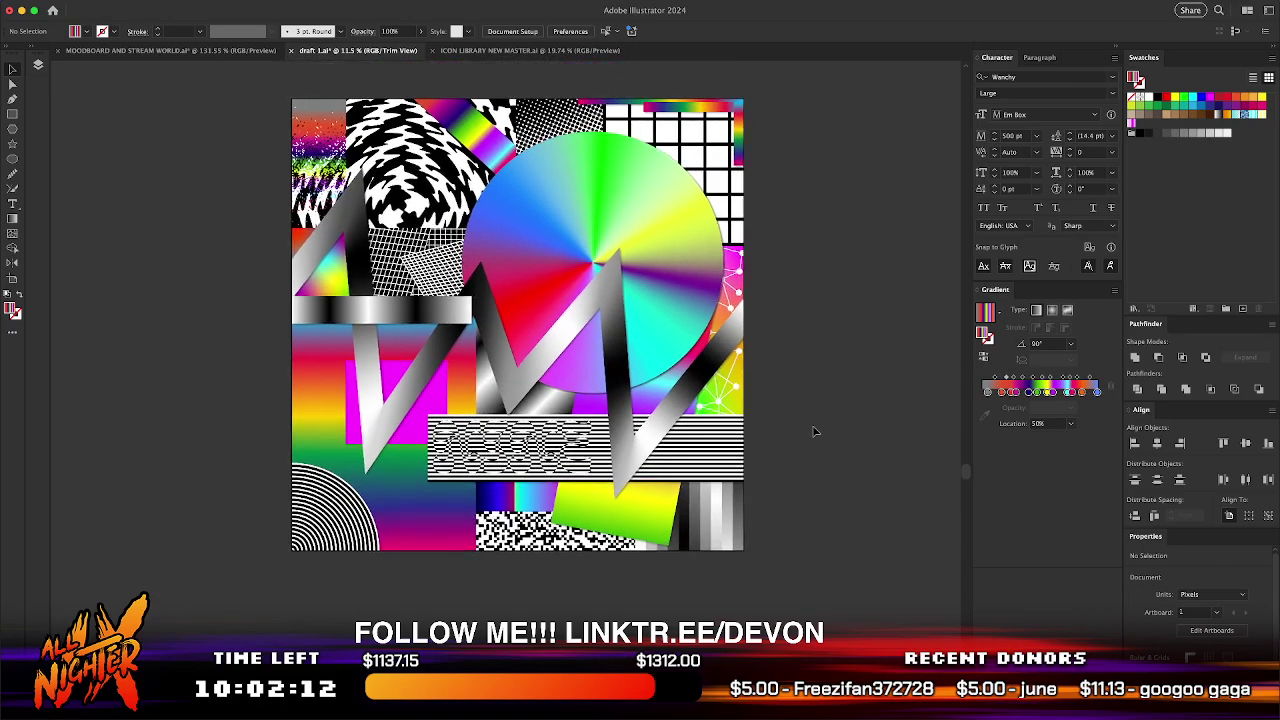
{"action": "scroll", "coordinate": [815, 432], "scroll_direction": "up", "scroll_amount": 2}
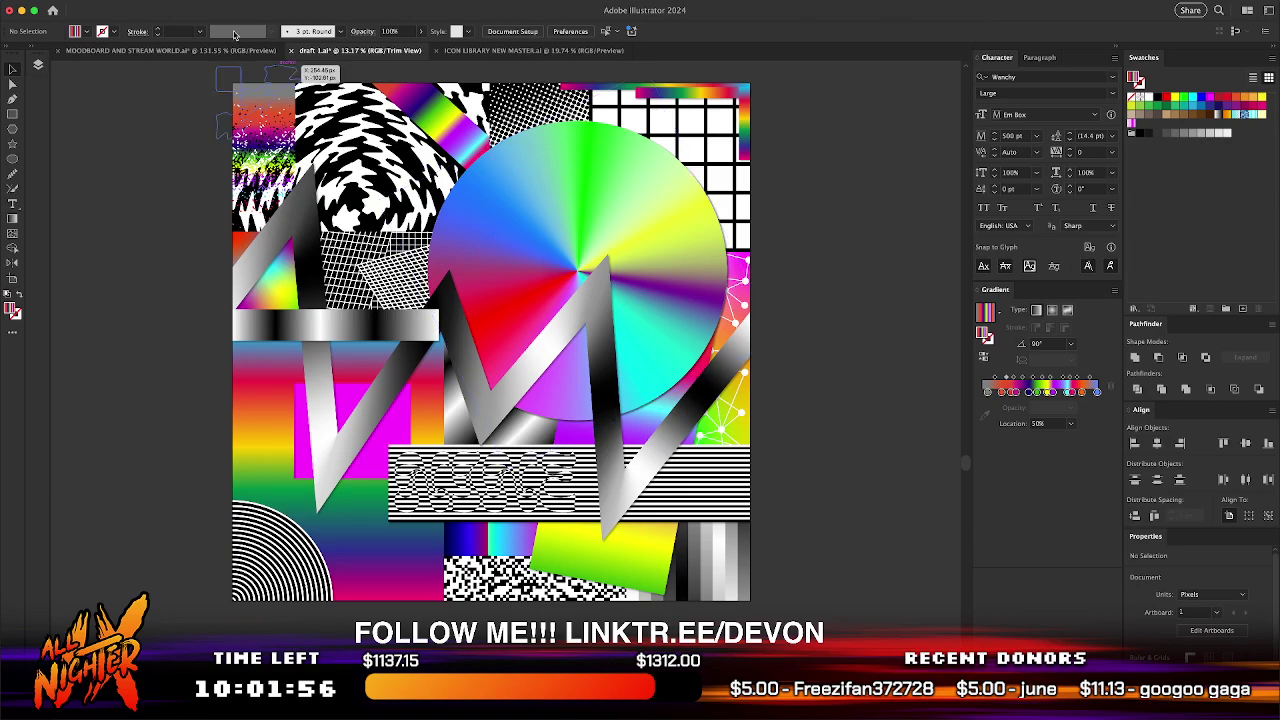
- Add placeholder point text in empty space beside the artboard, filled white and set in Neue Haas Grotesk Display Pro 66 Medium Italic
{"action": "key", "text": "t"}
{"action": "scroll", "coordinate": [627, 270], "scroll_direction": "right", "scroll_amount": 5}
{"action": "scroll", "coordinate": [627, 270], "scroll_direction": "right", "scroll_amount": 10}
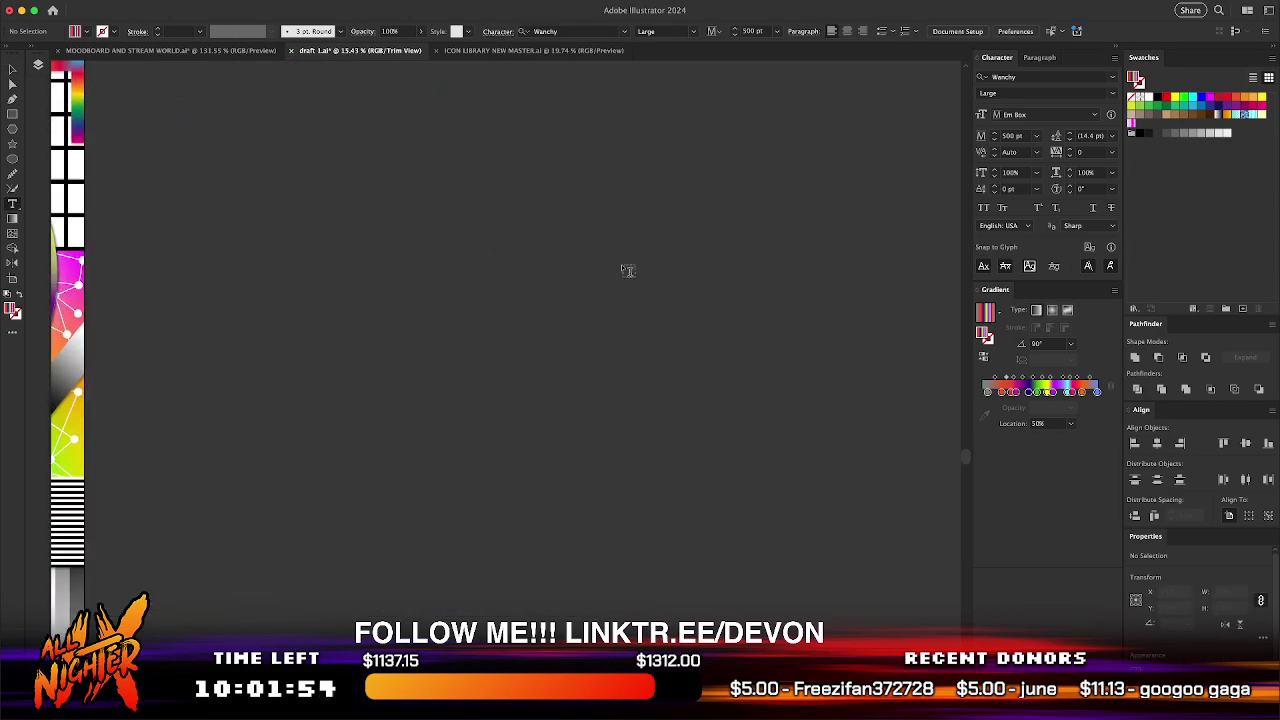
{"action": "left_click", "coordinate": [391, 268]}
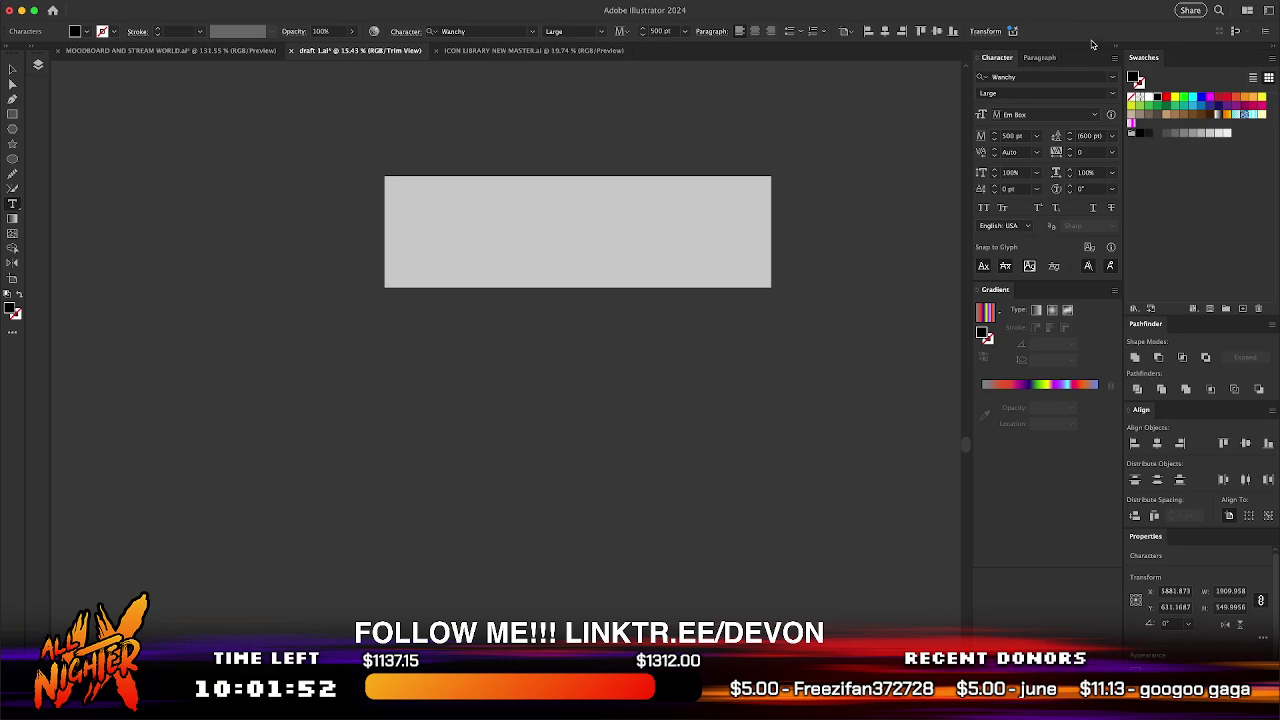
{"action": "left_click", "coordinate": [1152, 105]}
{"action": "left_click", "coordinate": [1112, 77]}
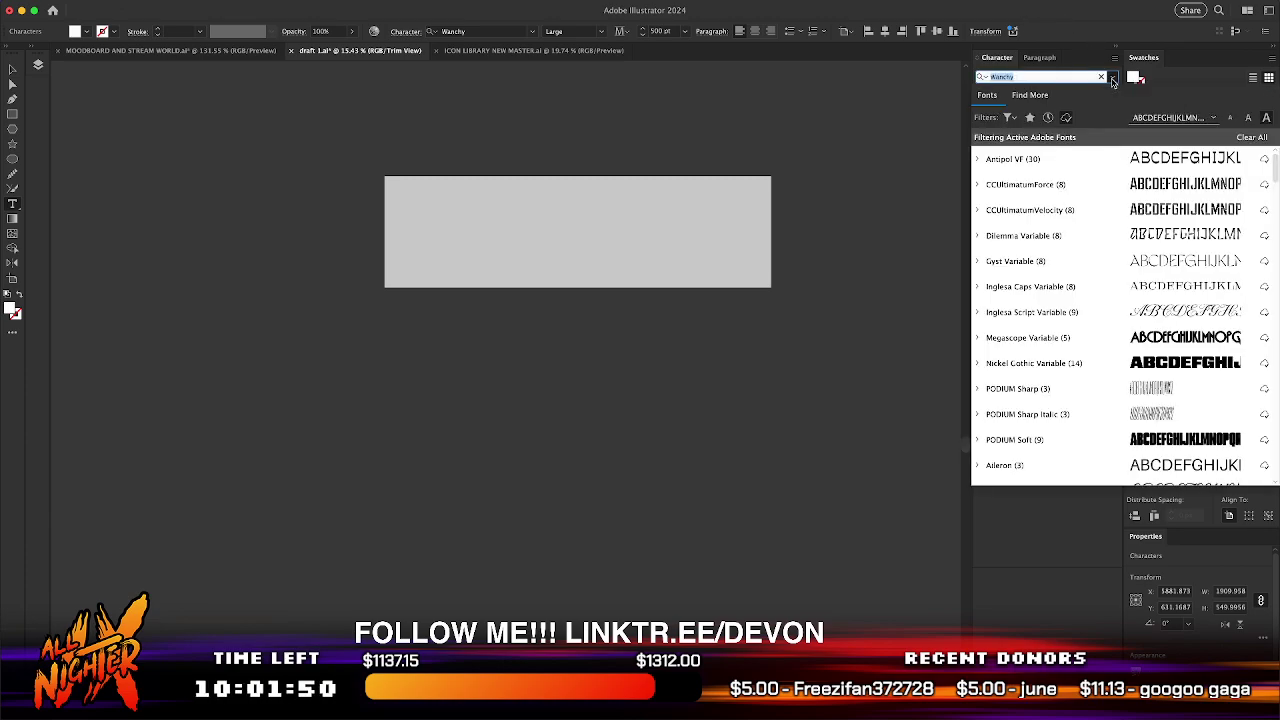
{"action": "type", "text": "NEUE"}
{"action": "left_click", "coordinate": [1167, 450]}
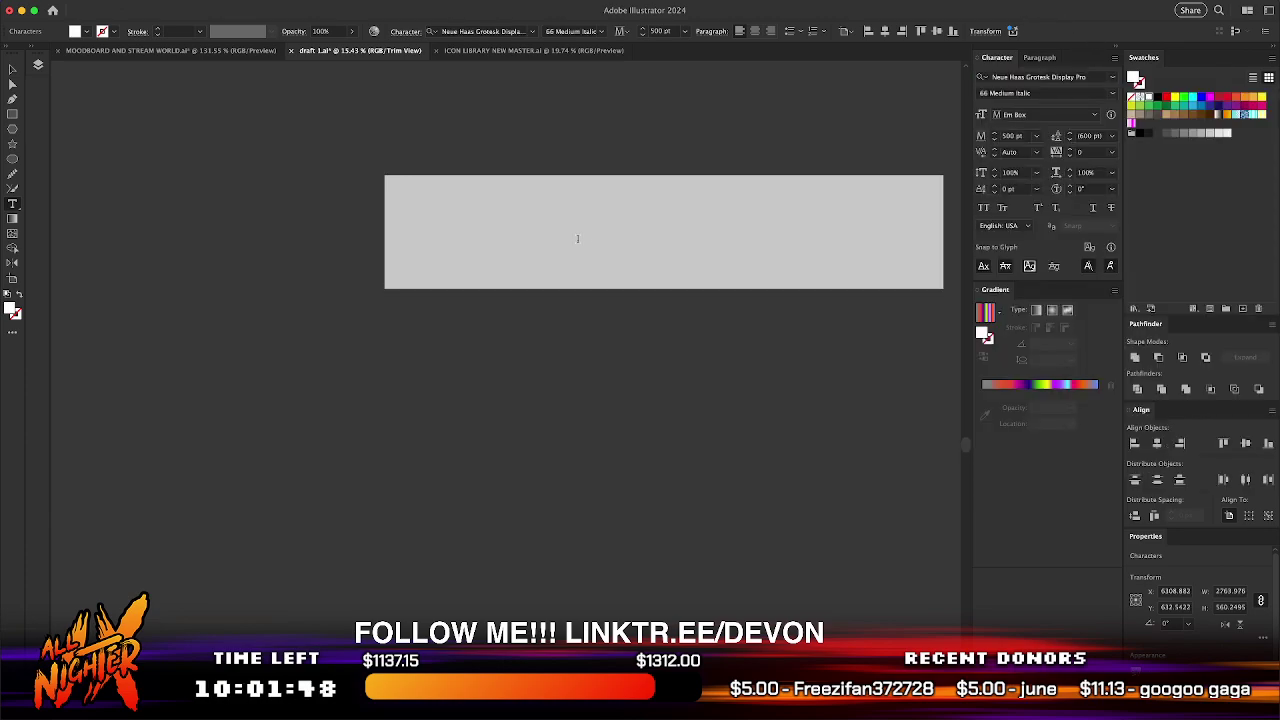
- Turn off Trim View and move the spare magenta rectangle away from the space beside the text
{"action": "left_click", "coordinate": [302, 10]}
{"action": "left_click", "coordinate": [322, 72]}
{"action": "left_click", "coordinate": [12, 69]}
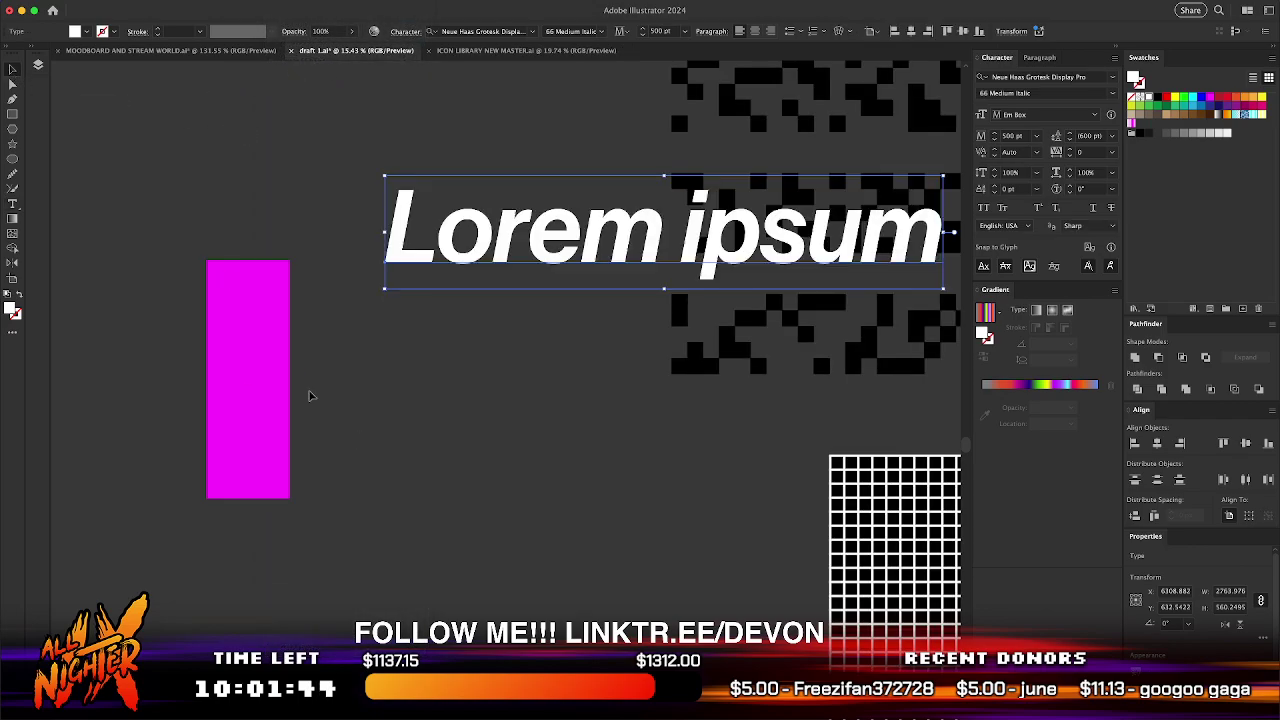
{"action": "left_click_drag", "start_coordinate": [256, 369], "coordinate": [584, 646]}
{"action": "scroll", "coordinate": [617, 252], "scroll_direction": "left", "scroll_amount": 3}
- Move the placeholder text to the cleared space and scale it down proportionally to about 276 pt
{"action": "left_click_drag", "start_coordinate": [681, 265], "coordinate": [372, 186]}
{"action": "scroll", "coordinate": [577, 277], "scroll_direction": "up", "scroll_amount": 3}
{"action": "scroll", "coordinate": [577, 277], "scroll_direction": "up", "scroll_amount": 3}
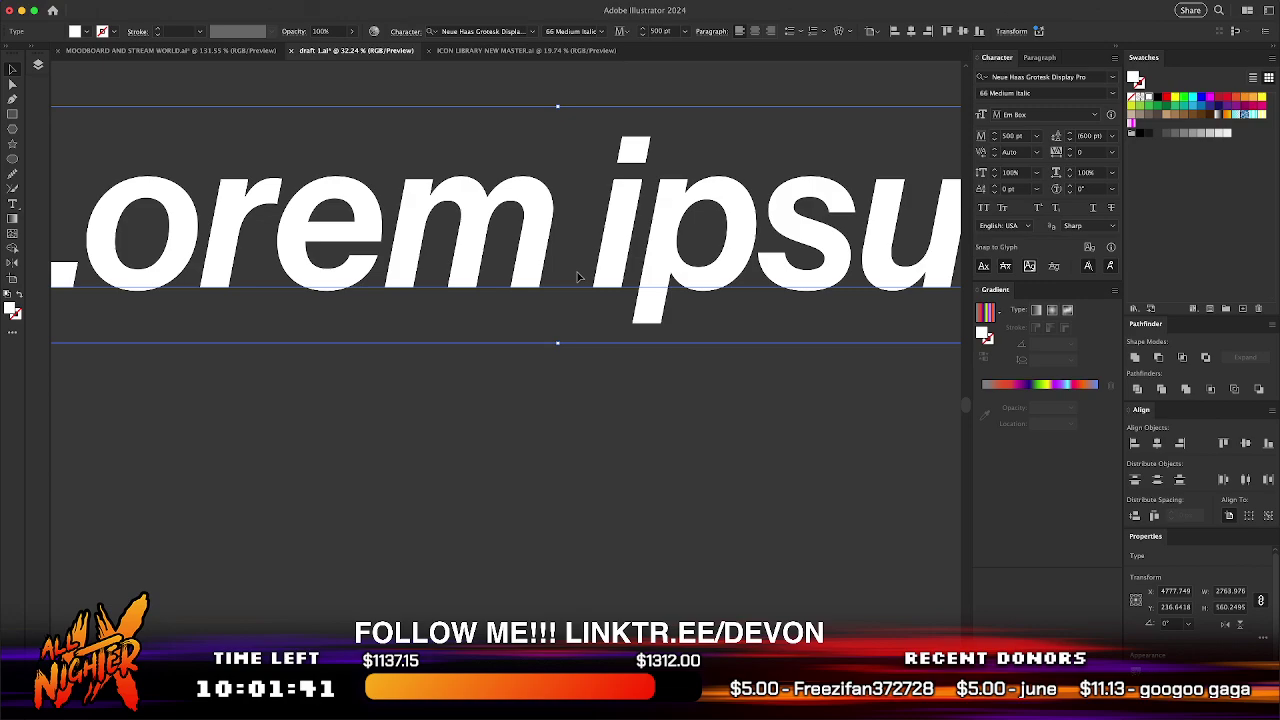
{"action": "left_click_drag", "start_coordinate": [558, 343], "coordinate": [560, 237]}
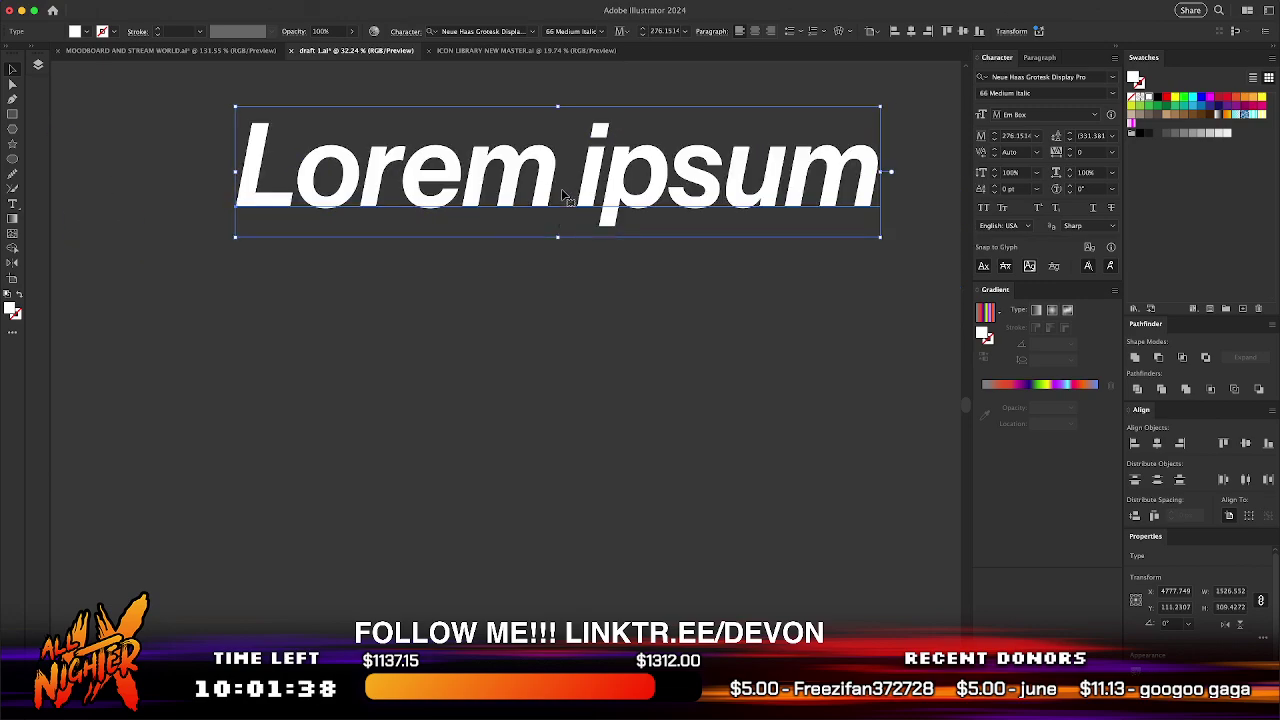
- Replace the placeholder text with the designer's website name in capitals, plus a second line with "IG" and the Instagram handle
{"action": "double_click", "coordinate": [563, 195]}
{"action": "key", "text": "super+a"}
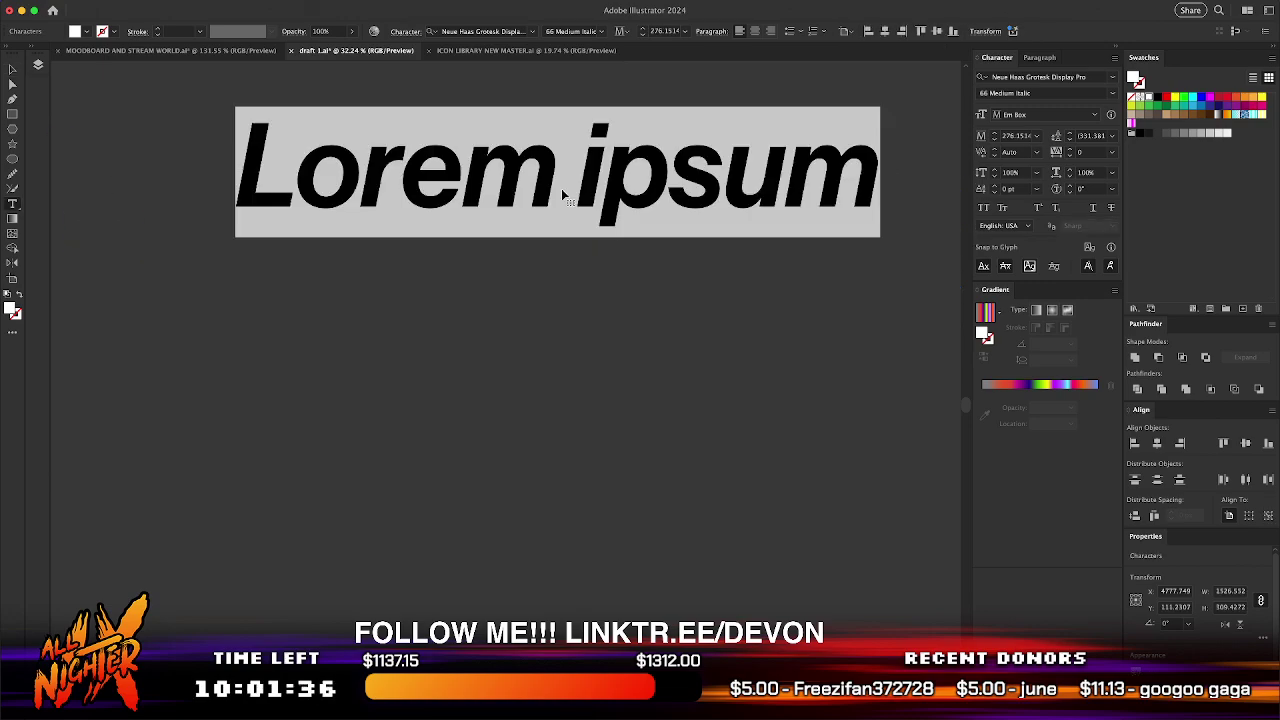
{"action": "type", "text": "DEVON"}
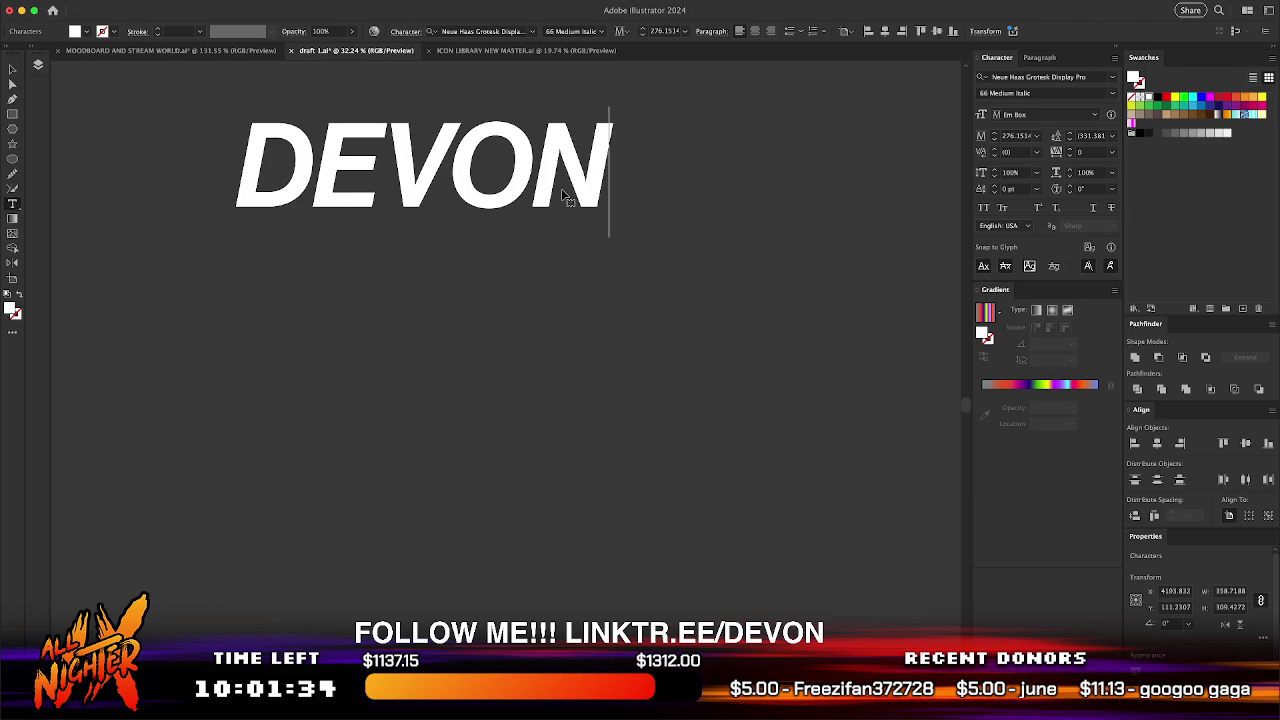
{"action": "type", "text": ".DIGI"}
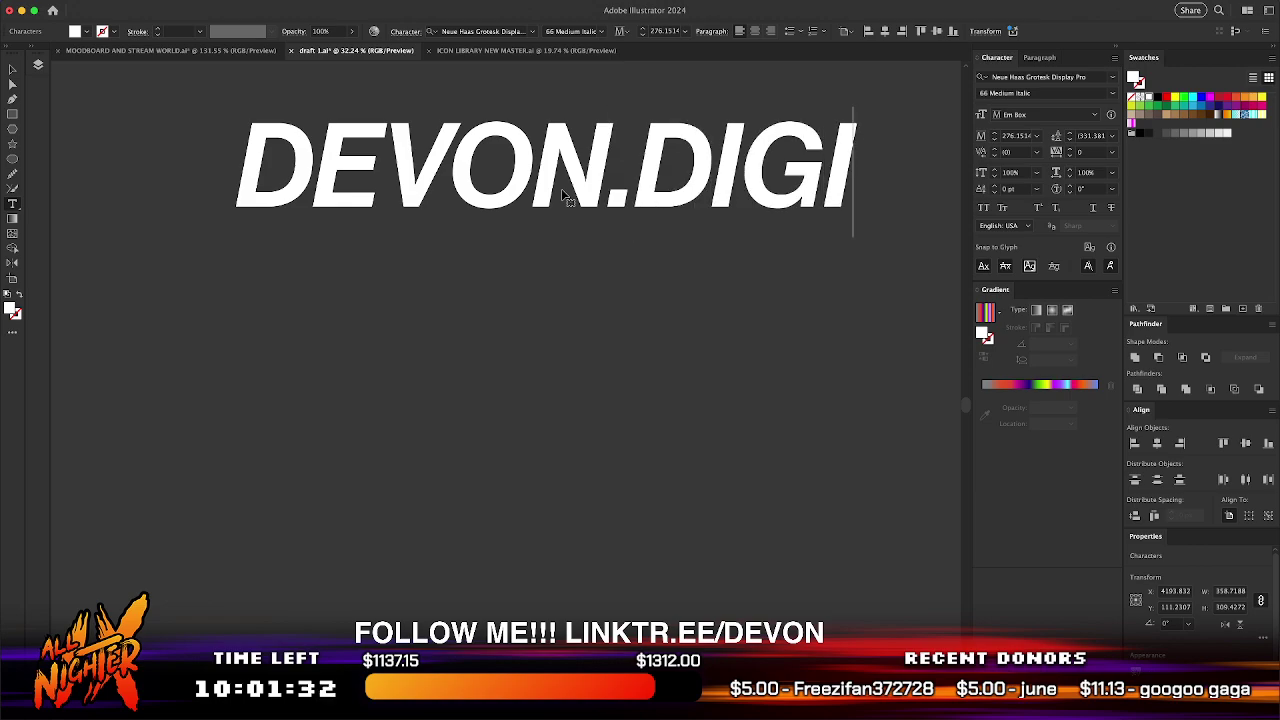
{"action": "type", "text": "TAL"}
{"action": "key", "text": "Return"}
{"action": "type", "text": "IG "}
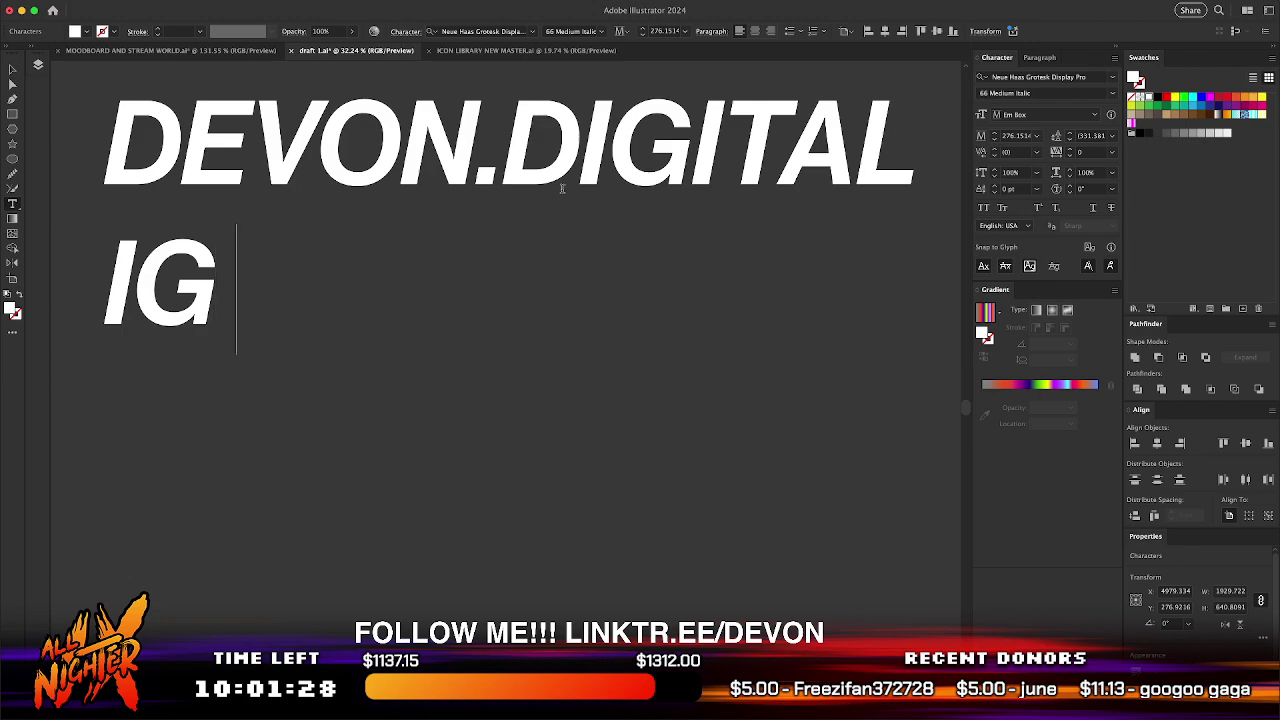
{"action": "type", "text": "@devondigital"}
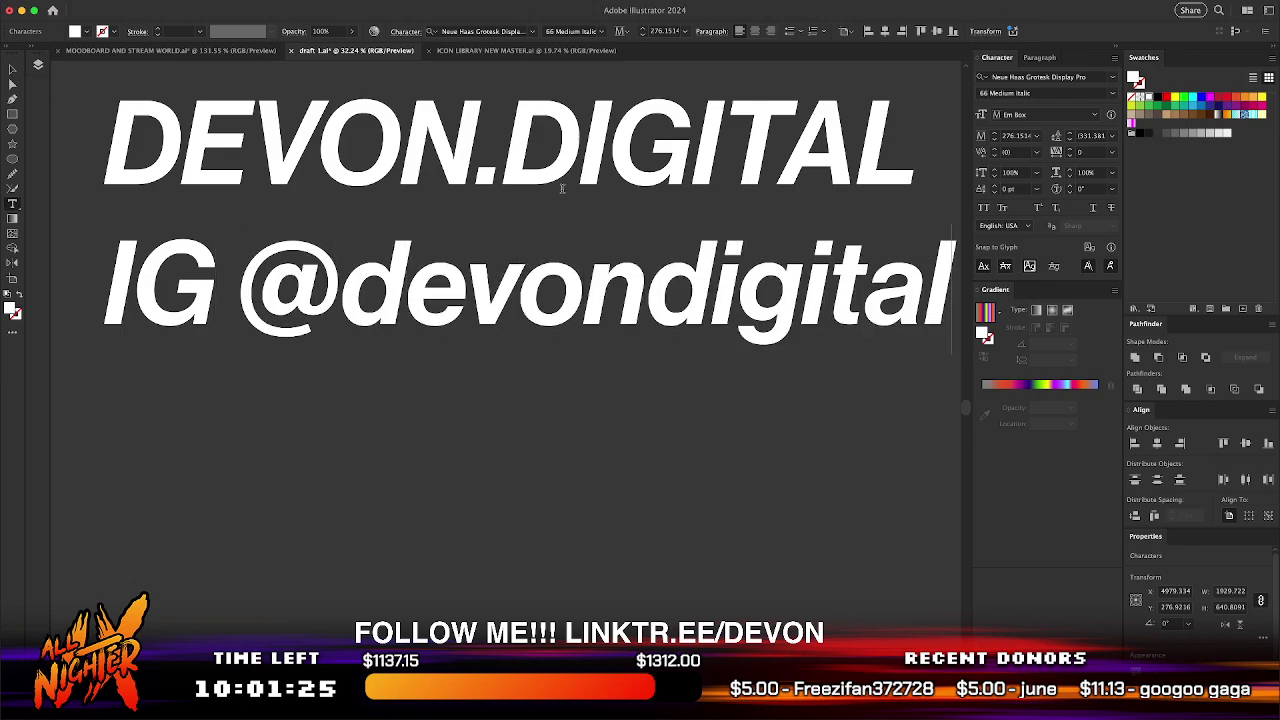
- Add a third line to the text block with the label "TW" followed by the designer's Twitter handle
{"action": "key", "text": "Return"}
{"action": "type", "text": "TW"}
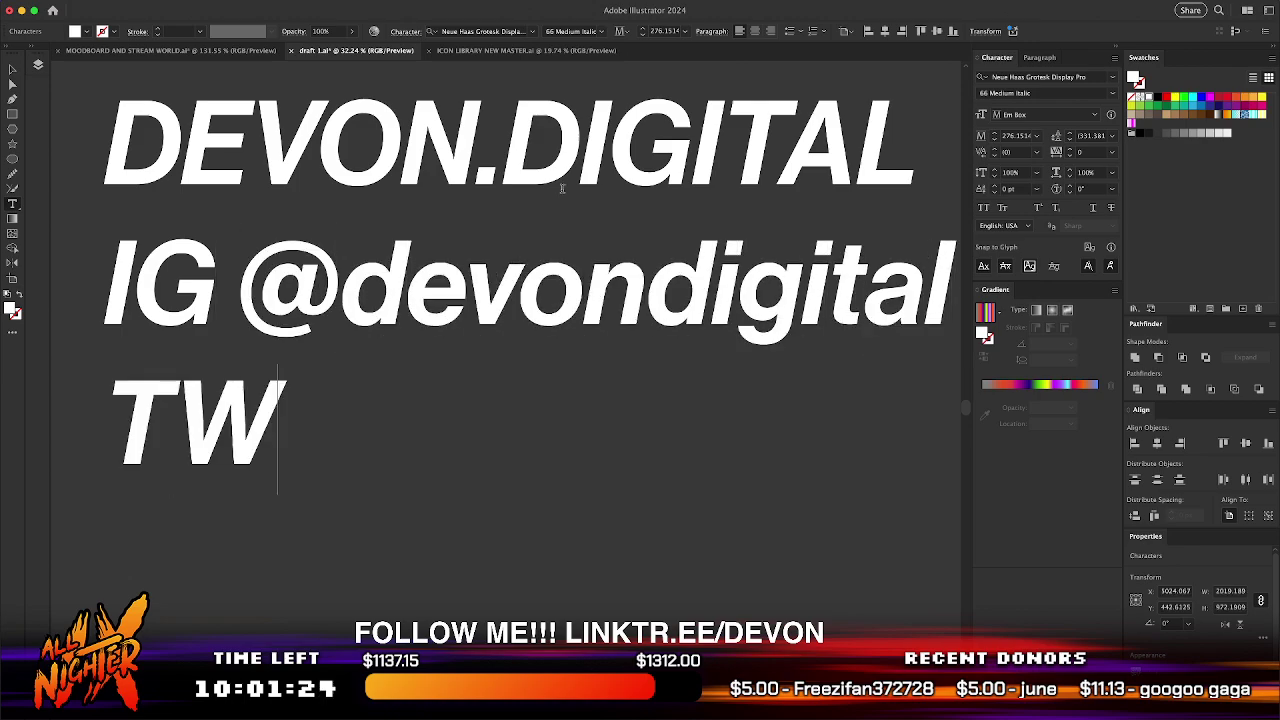
{"action": "key", "text": "BackSpace"}
{"action": "key", "text": "BackSpace"}
{"action": "type", "text": "X"}
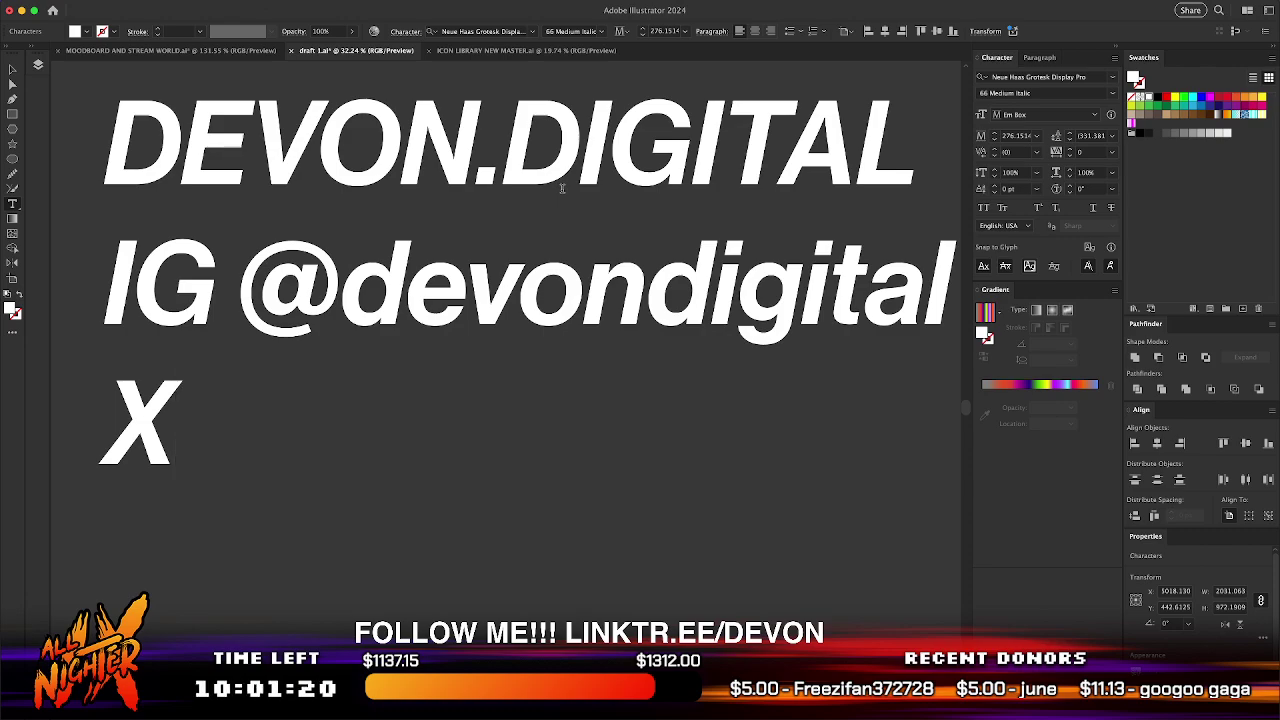
{"action": "key", "text": "BackSpace"}
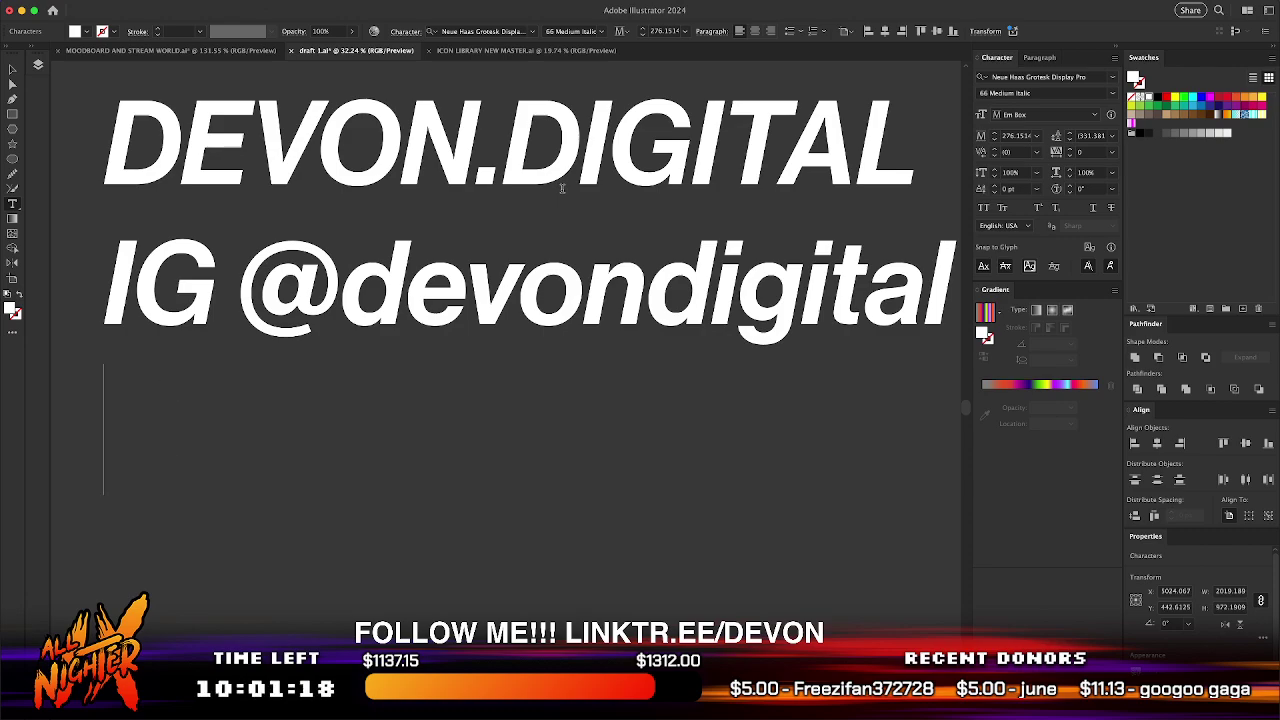
{"action": "type", "text": "TW @devo"}
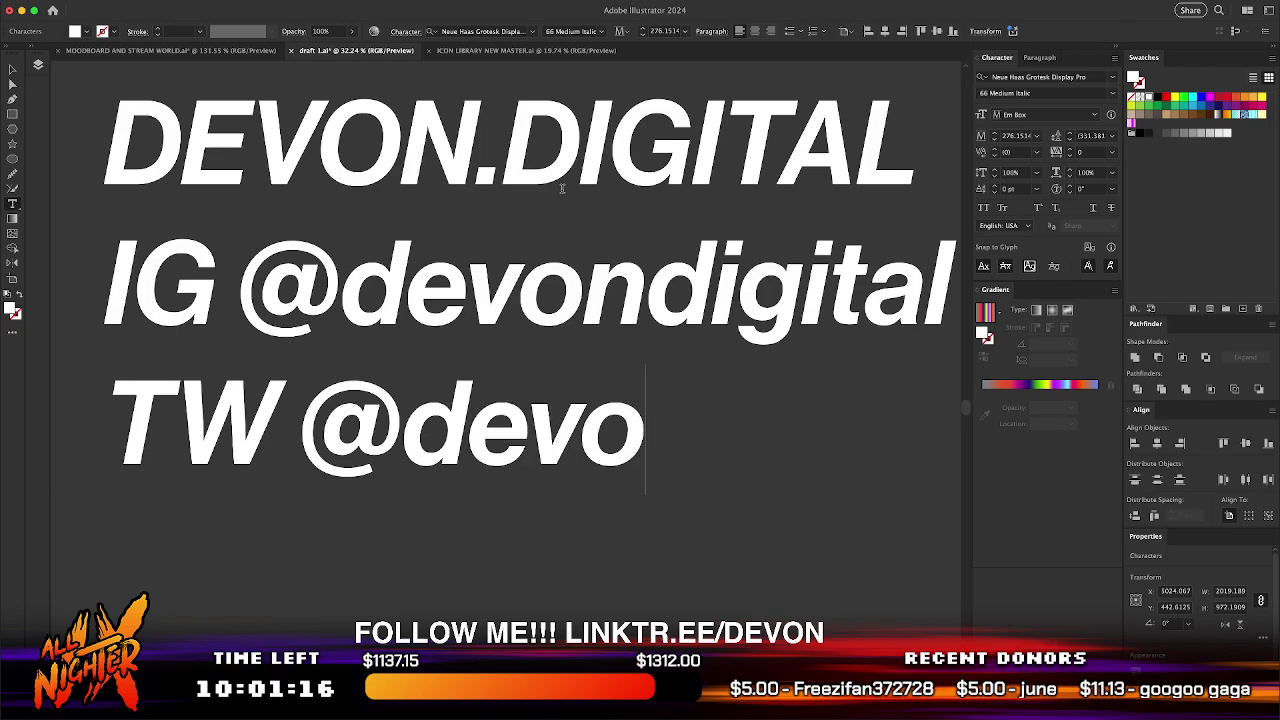
{"action": "type", "text": "ndigital_"}
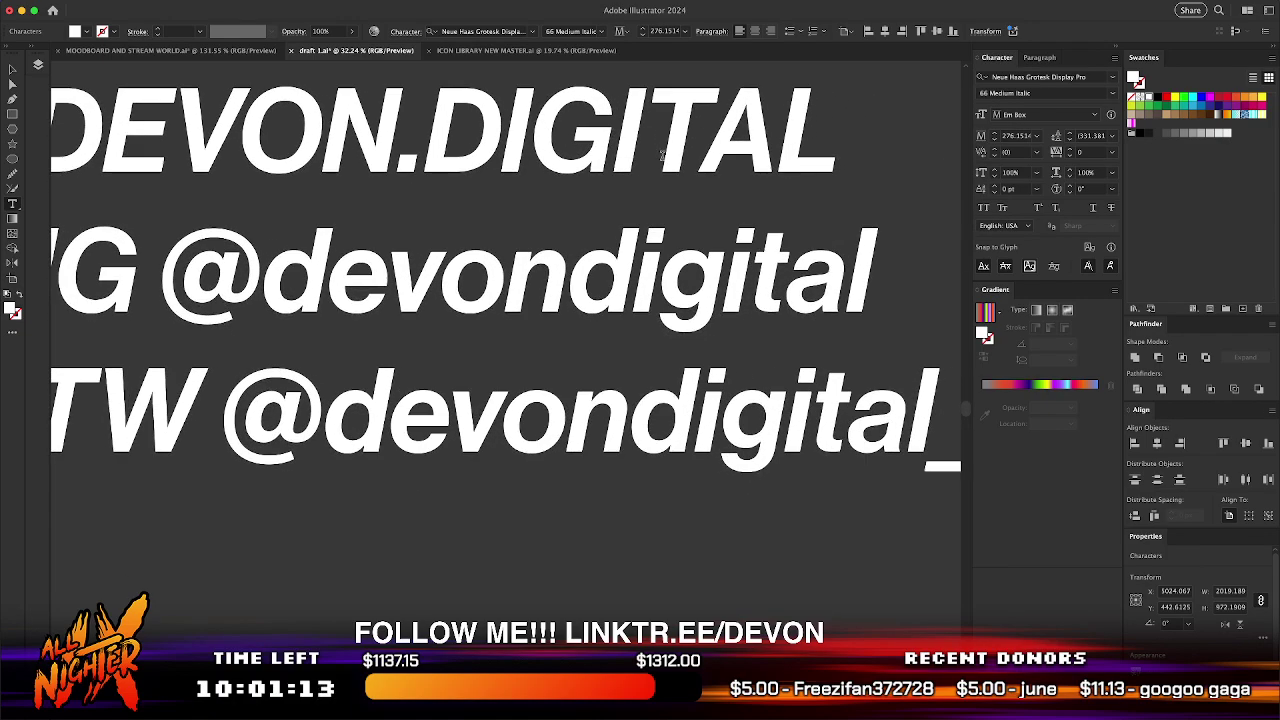
- Add a fourth line to the text block with the designer's Linktree address in lowercase
{"action": "key", "text": "super+minus"}
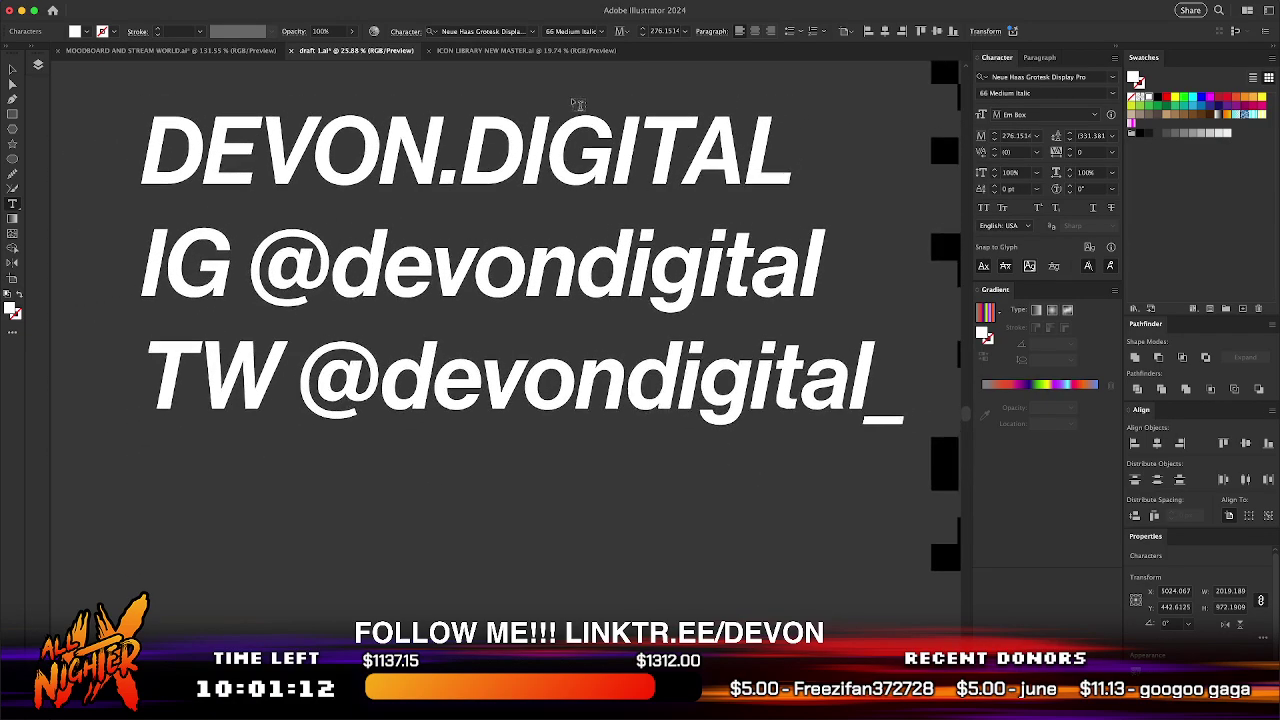
{"action": "type", "text": "link"}
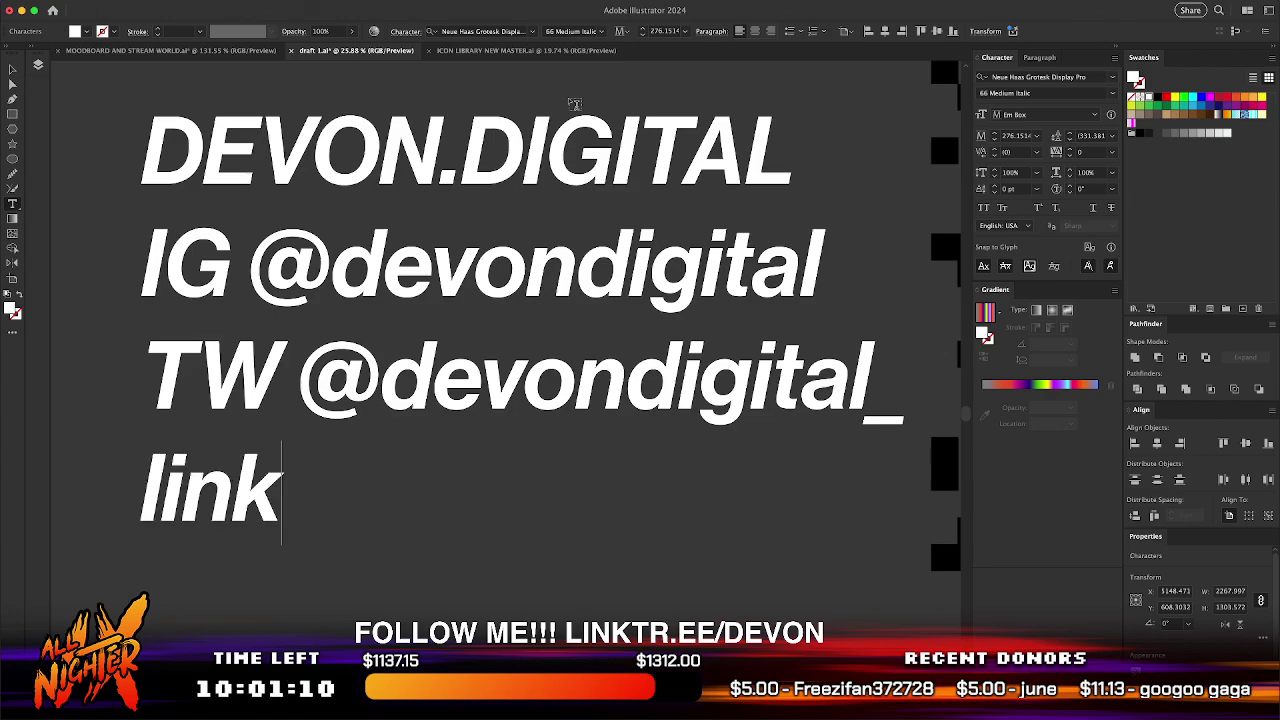
{"action": "type", "text": "tr.ee/devon"}
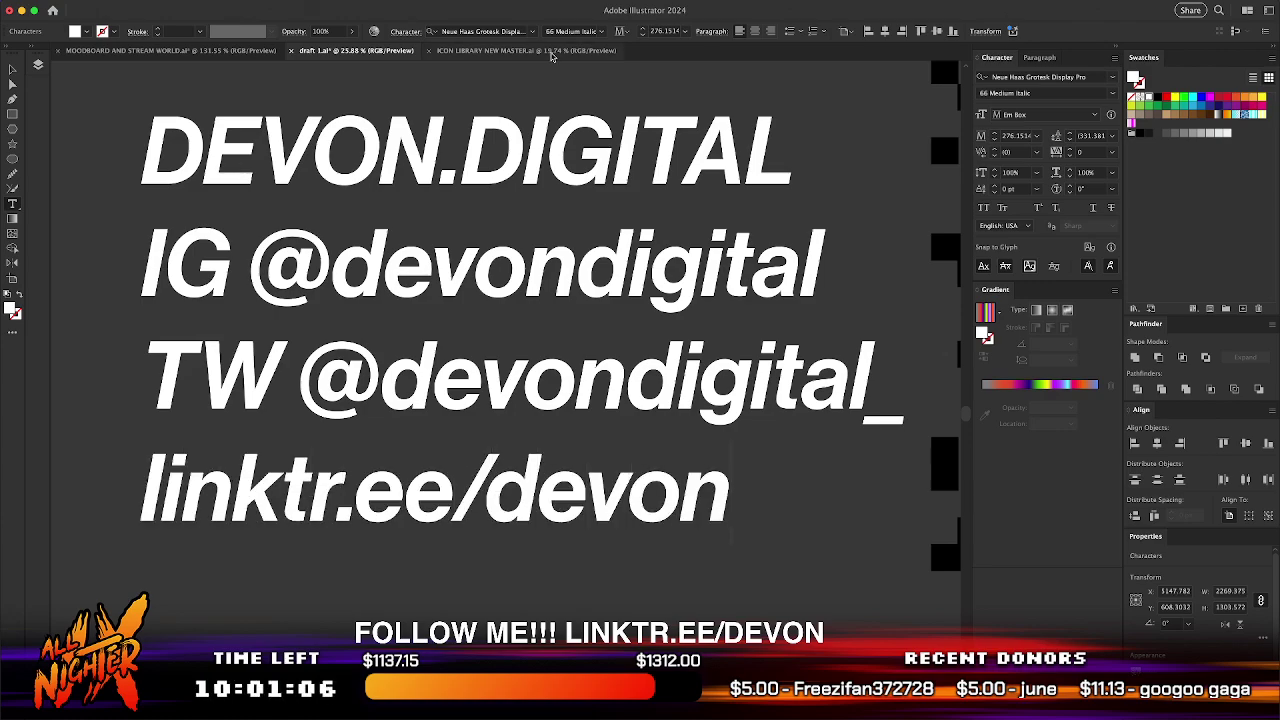